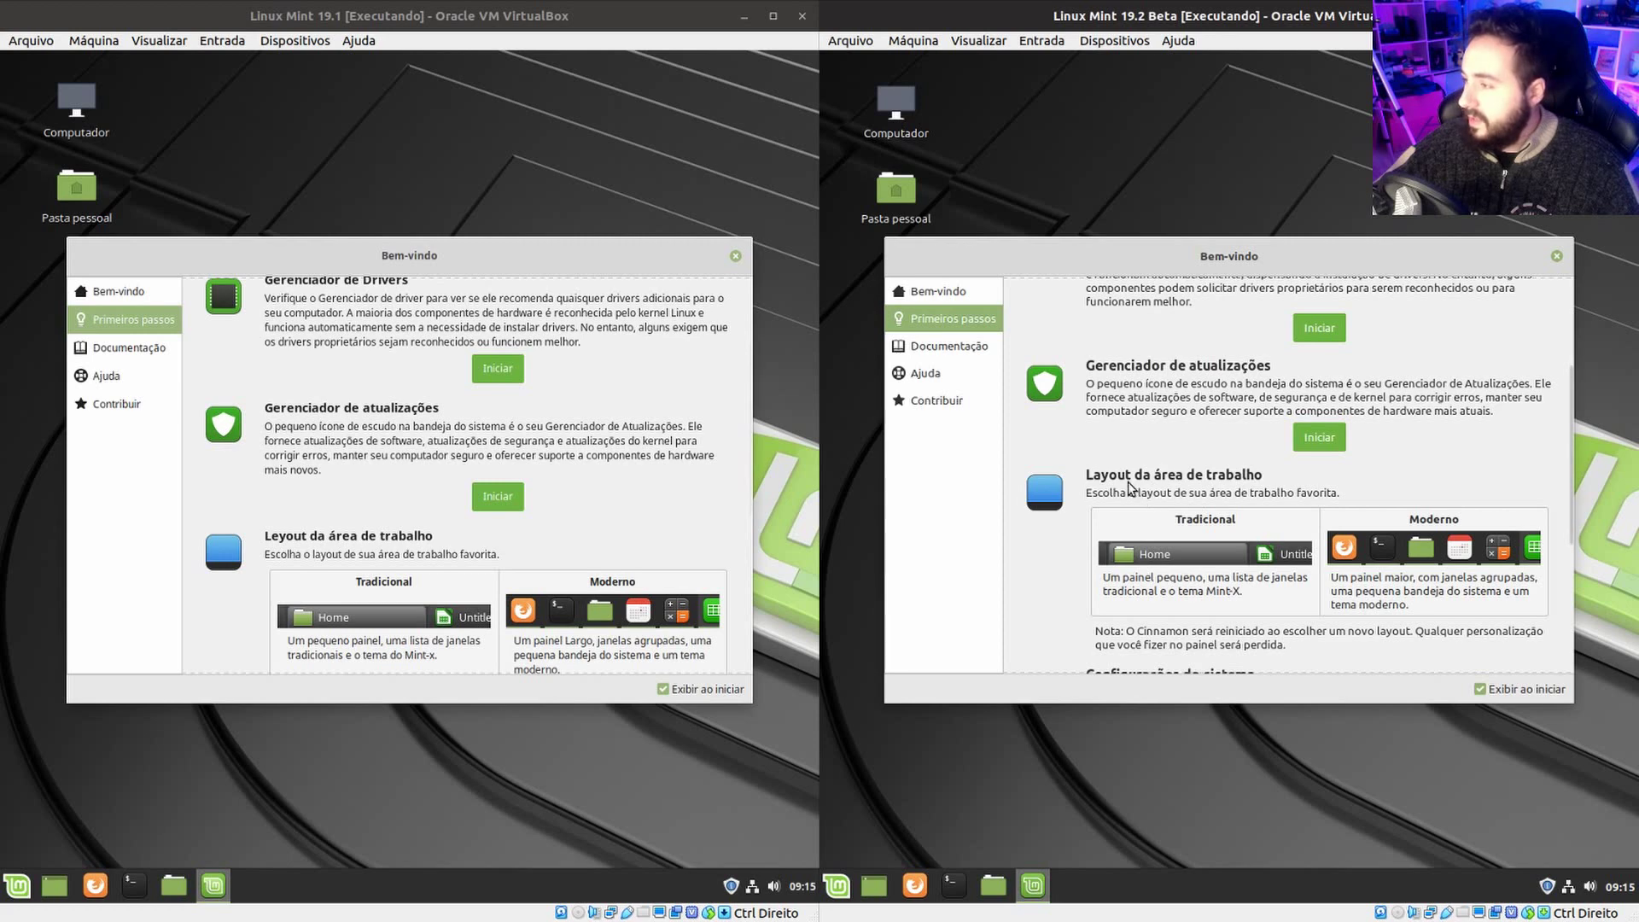
# Scroll the Primeiros passos page in both VMs down to the Firewall entry.
pyautogui.click(746, 446)
pyautogui.scroll(-3, 749, 469)
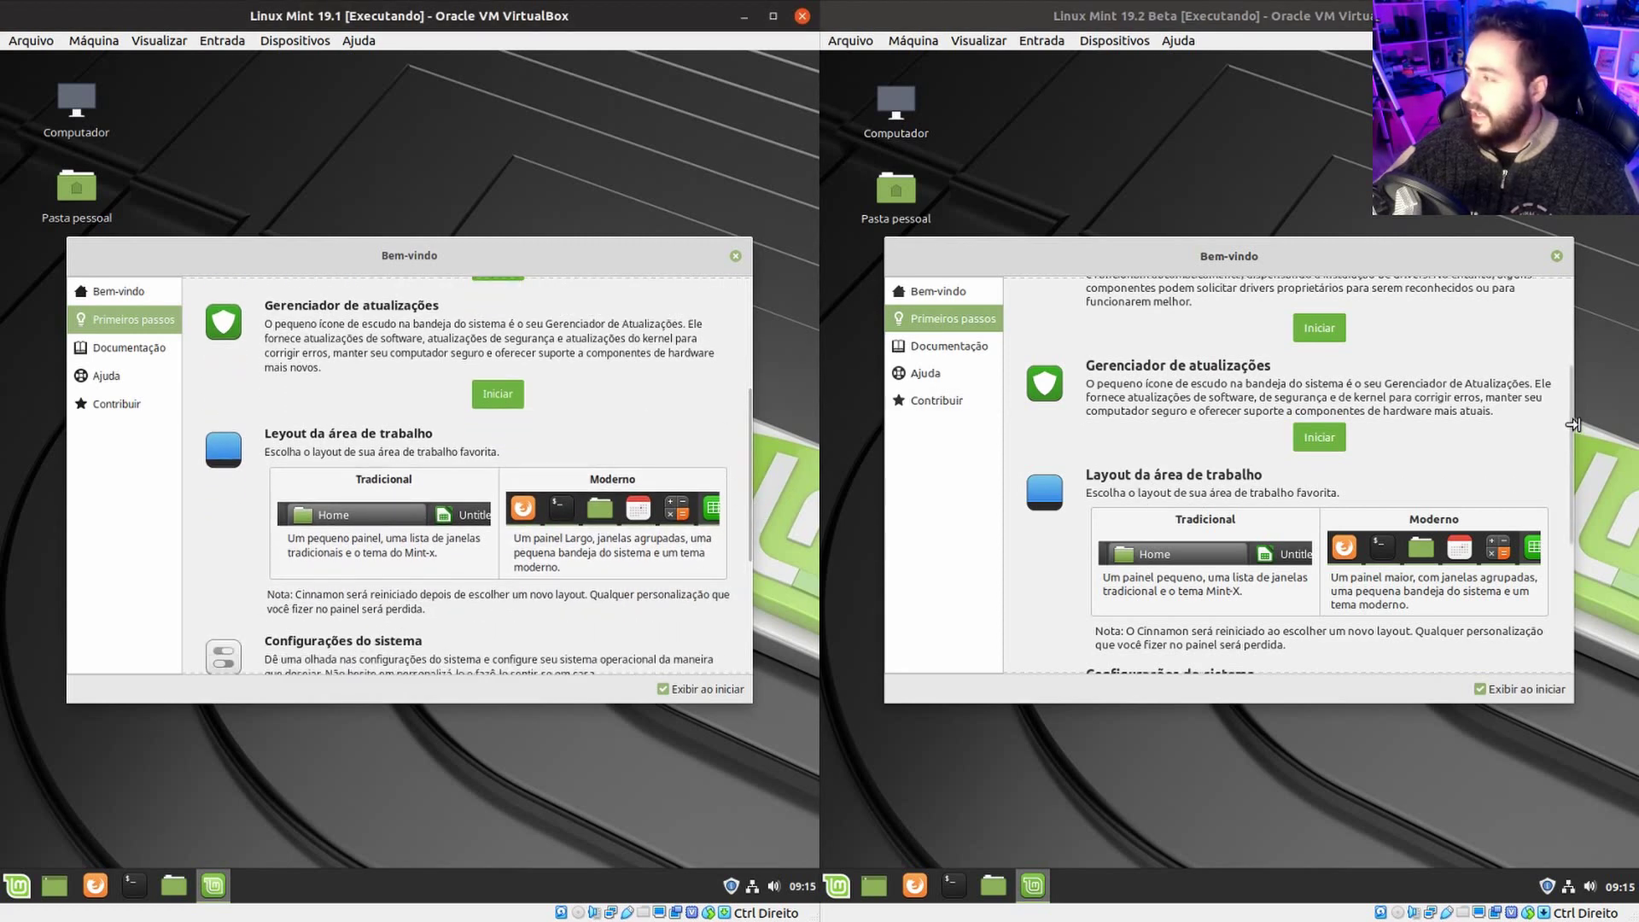
pyautogui.moveTo(1575, 427); pyautogui.dragTo(1561, 475)
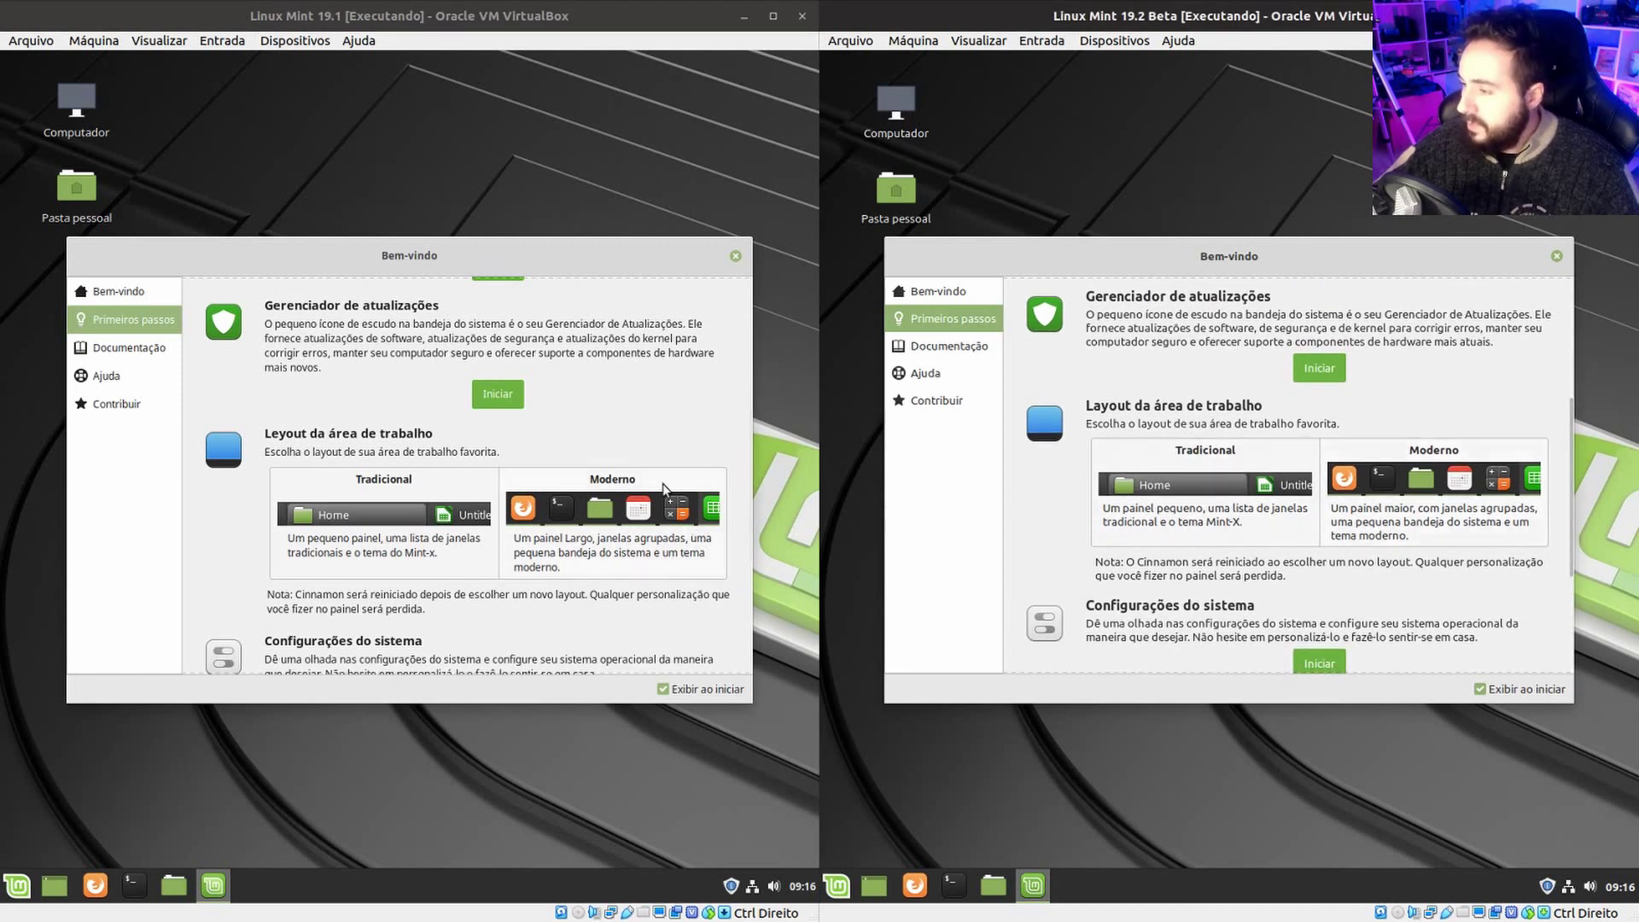
pyautogui.click(749, 437)
pyautogui.moveTo(749, 437); pyautogui.dragTo(772, 547)
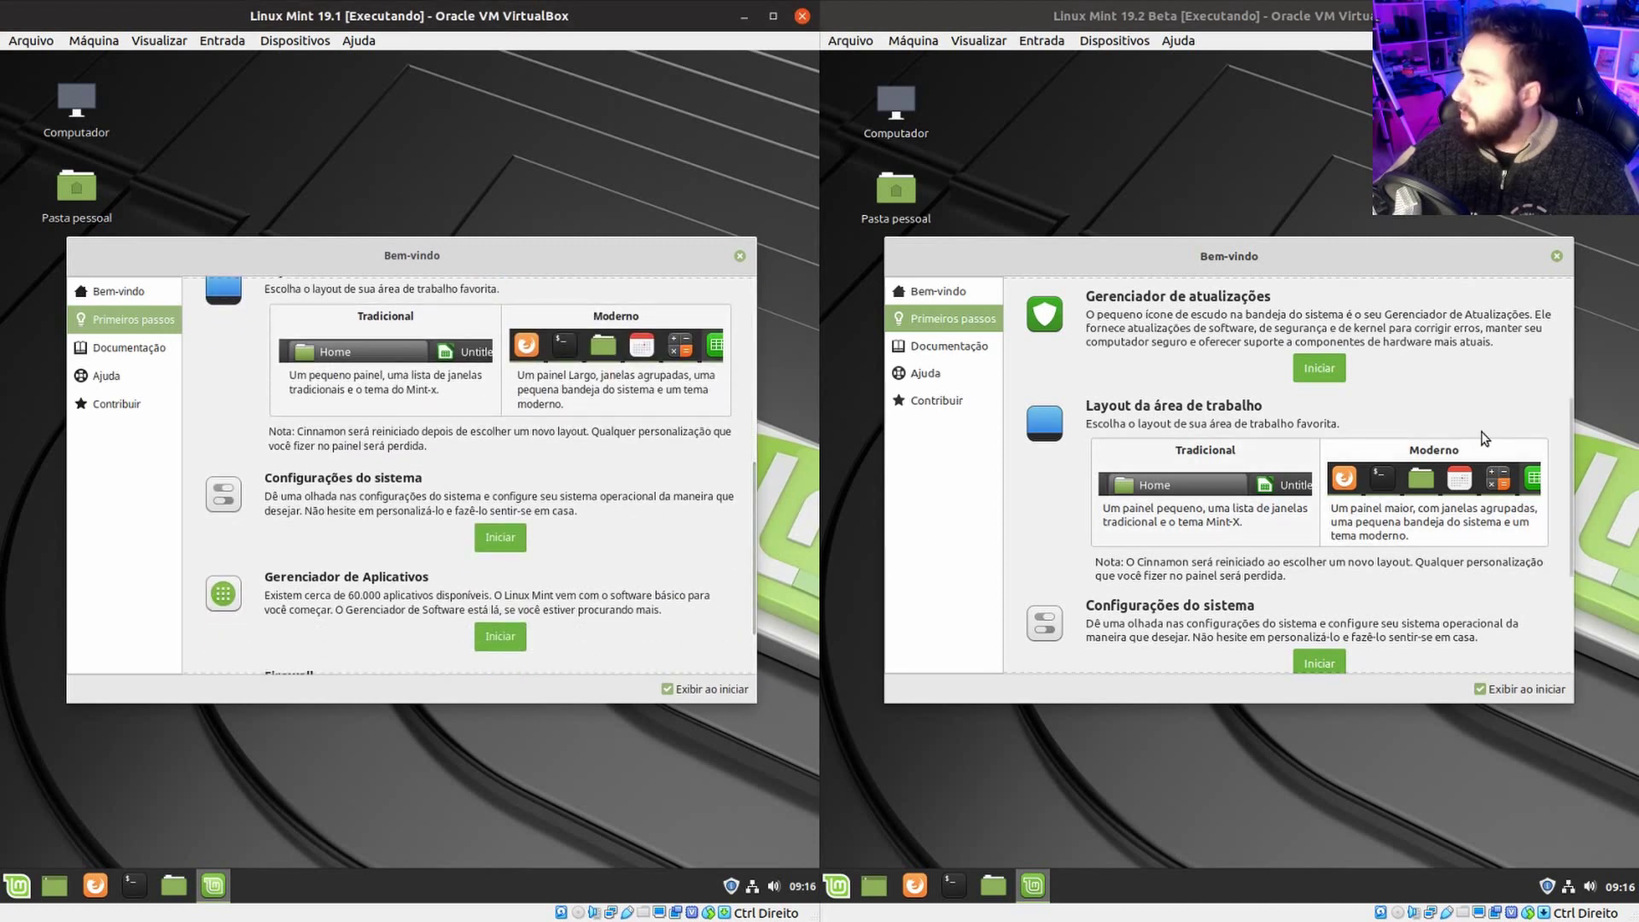
pyautogui.moveTo(1570, 417); pyautogui.dragTo(1560, 545)
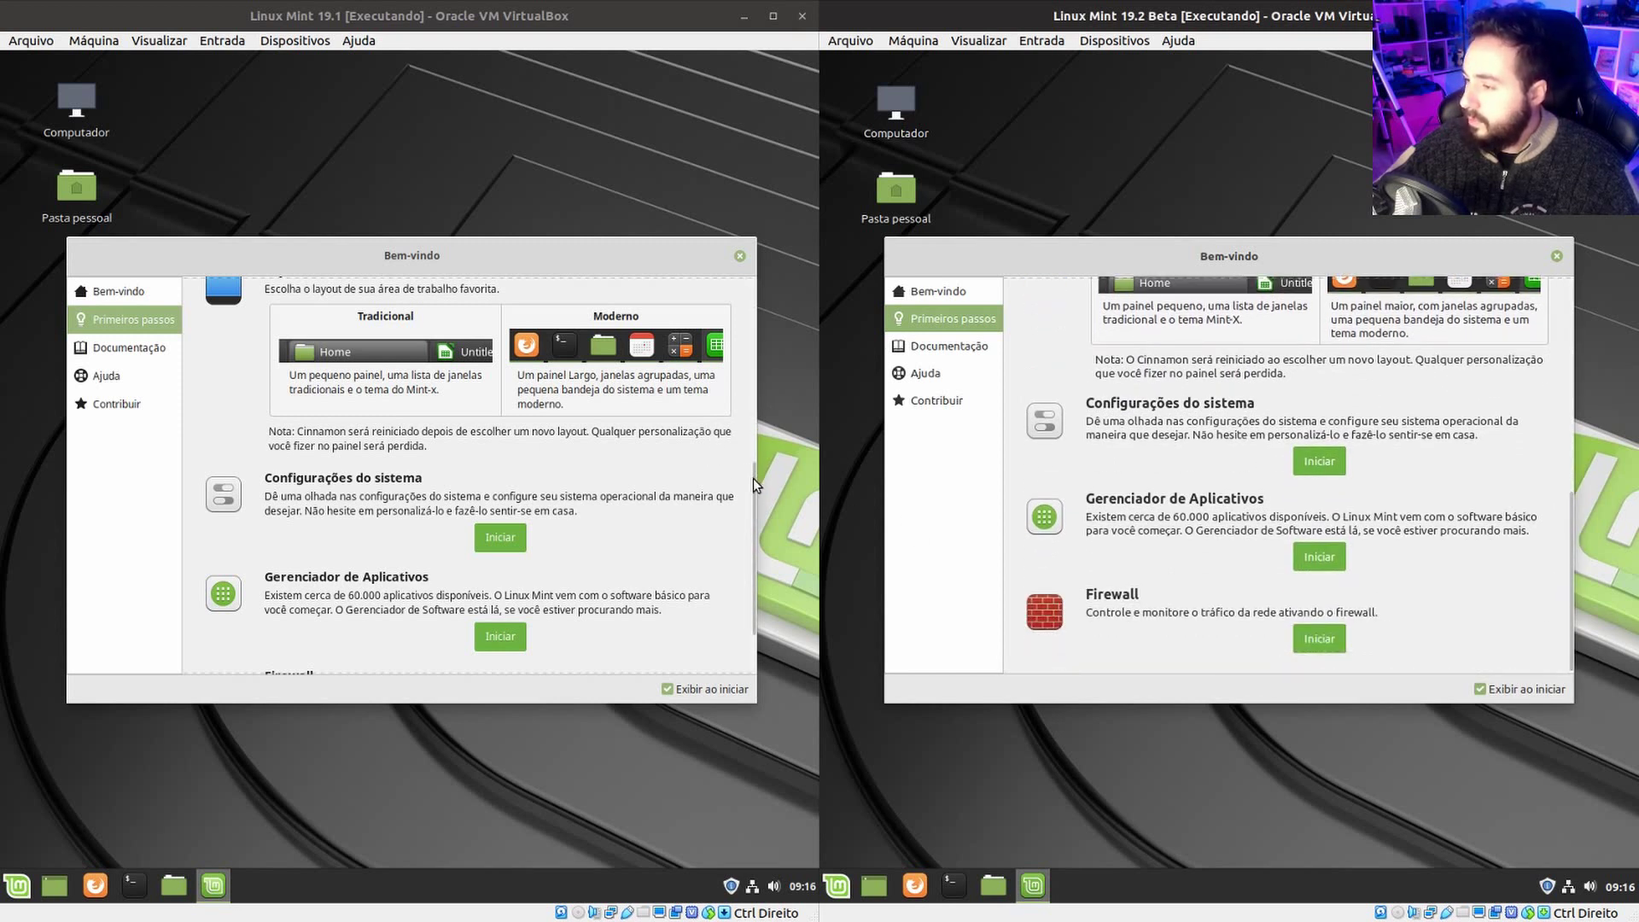
pyautogui.moveTo(749, 478); pyautogui.dragTo(755, 534)
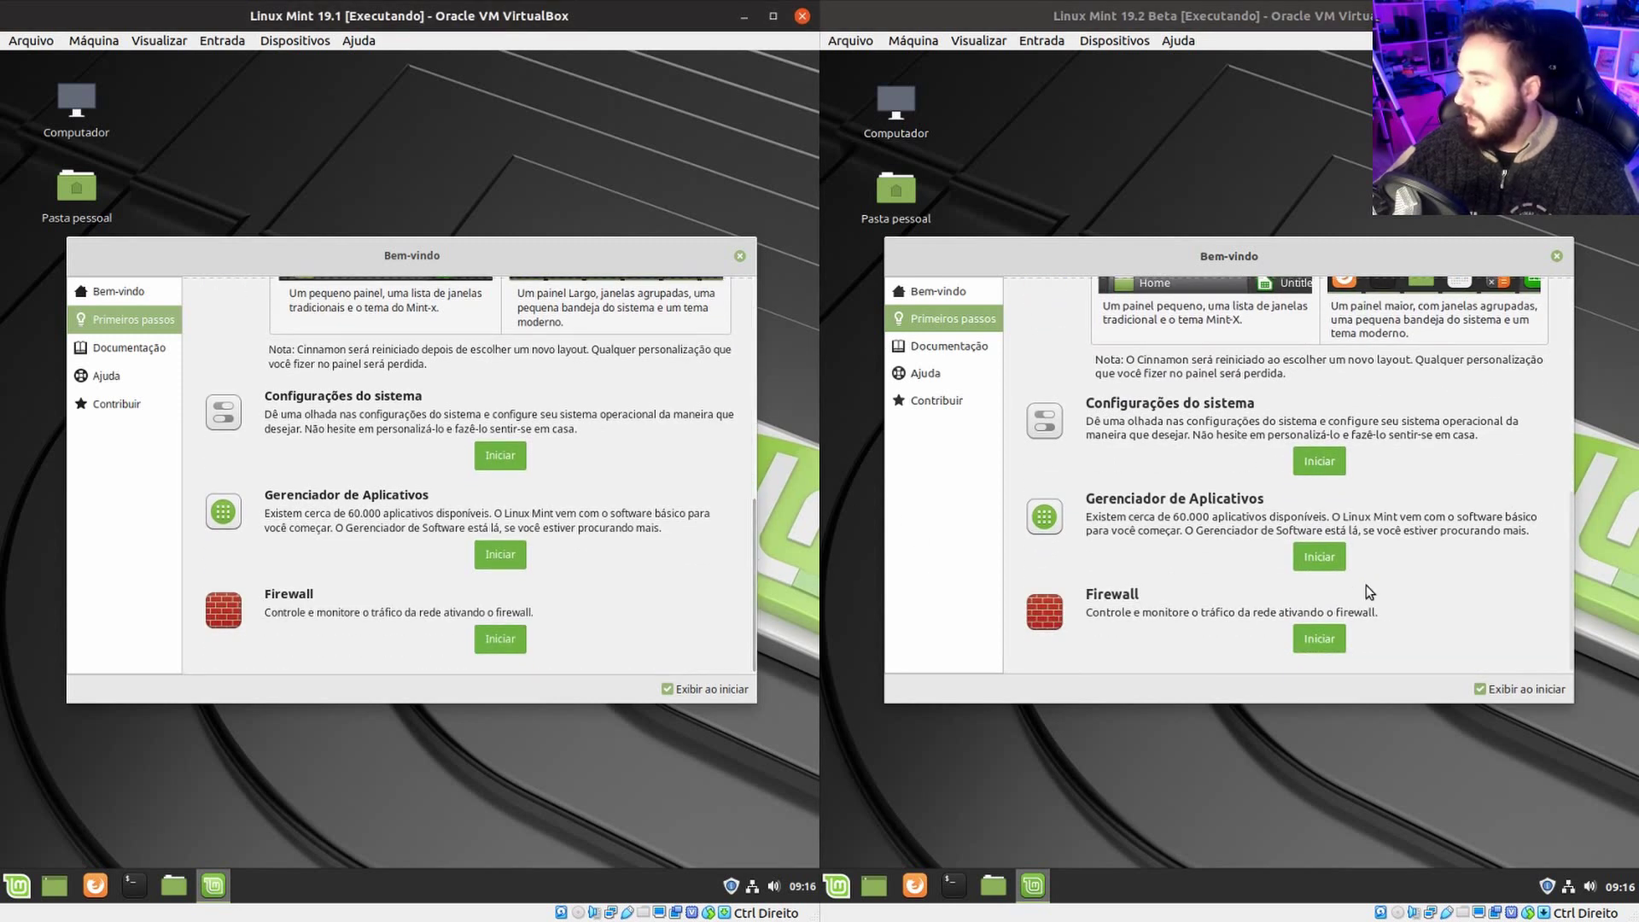
# Visit the Documentação and Ajuda pages of the Welcome screen in both VMs.
pyautogui.click(100, 346)
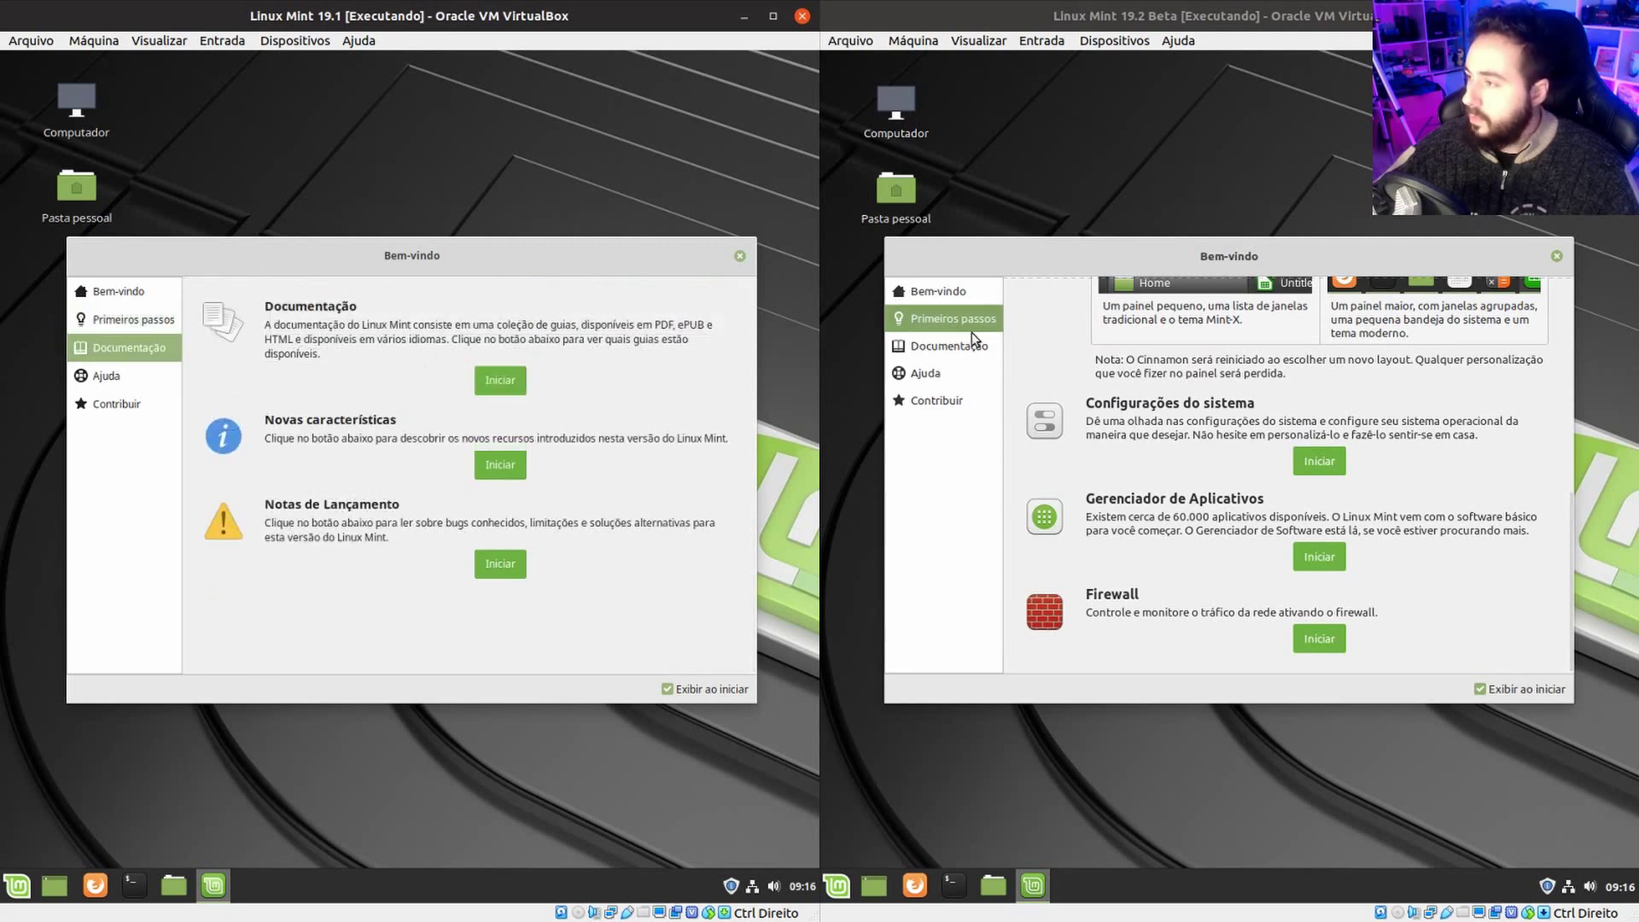
pyautogui.click(948, 345)
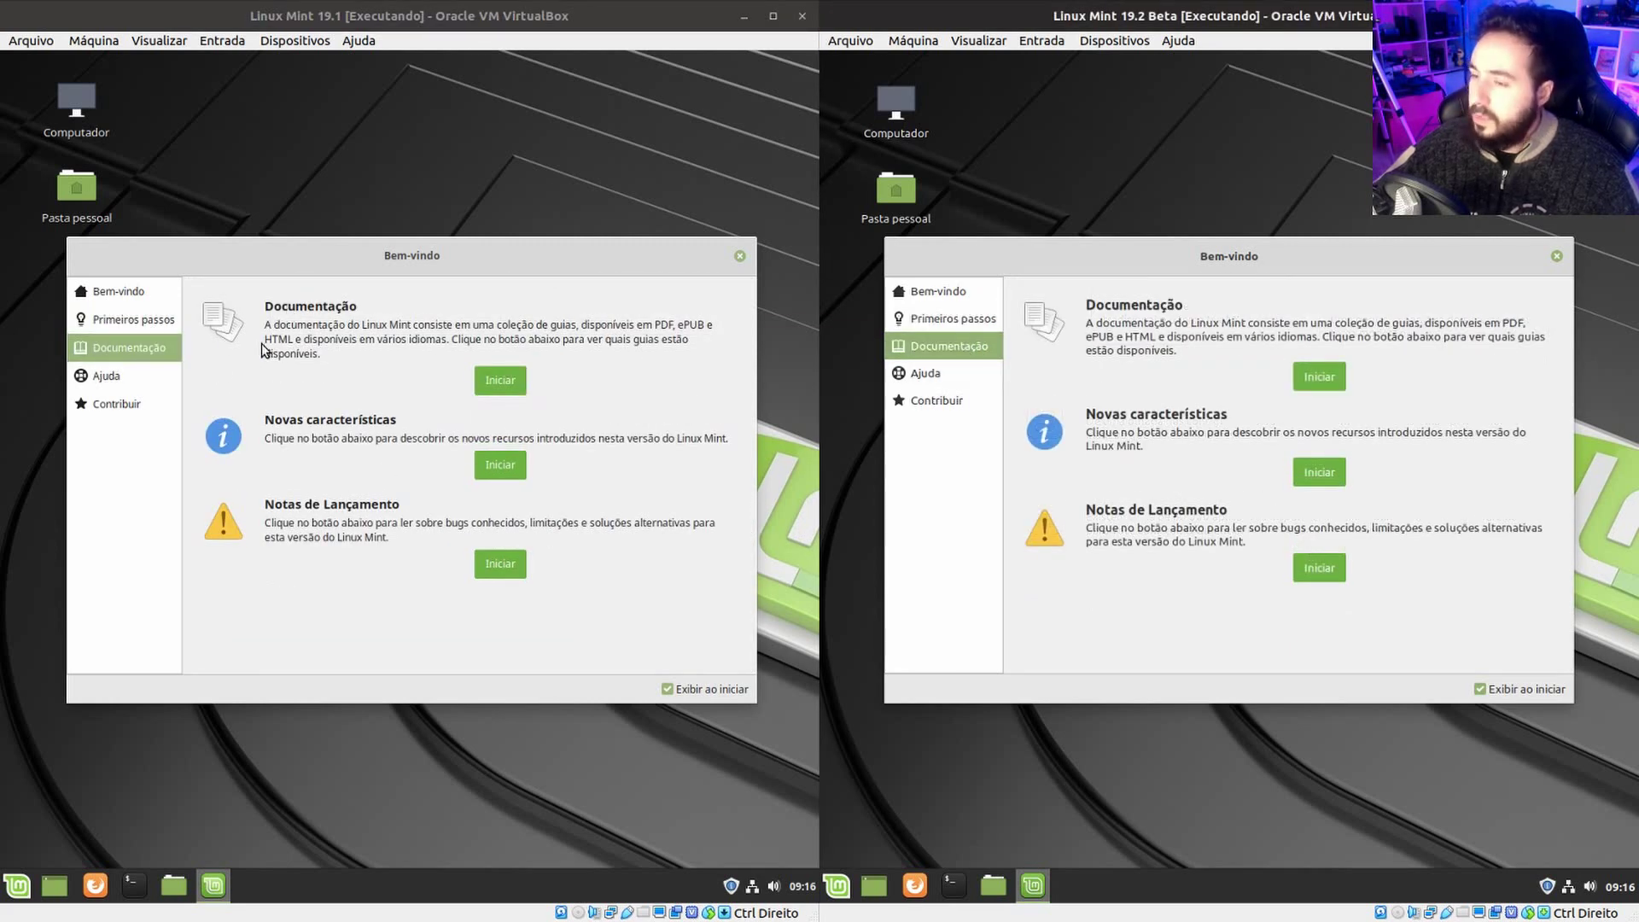
pyautogui.click(143, 376)
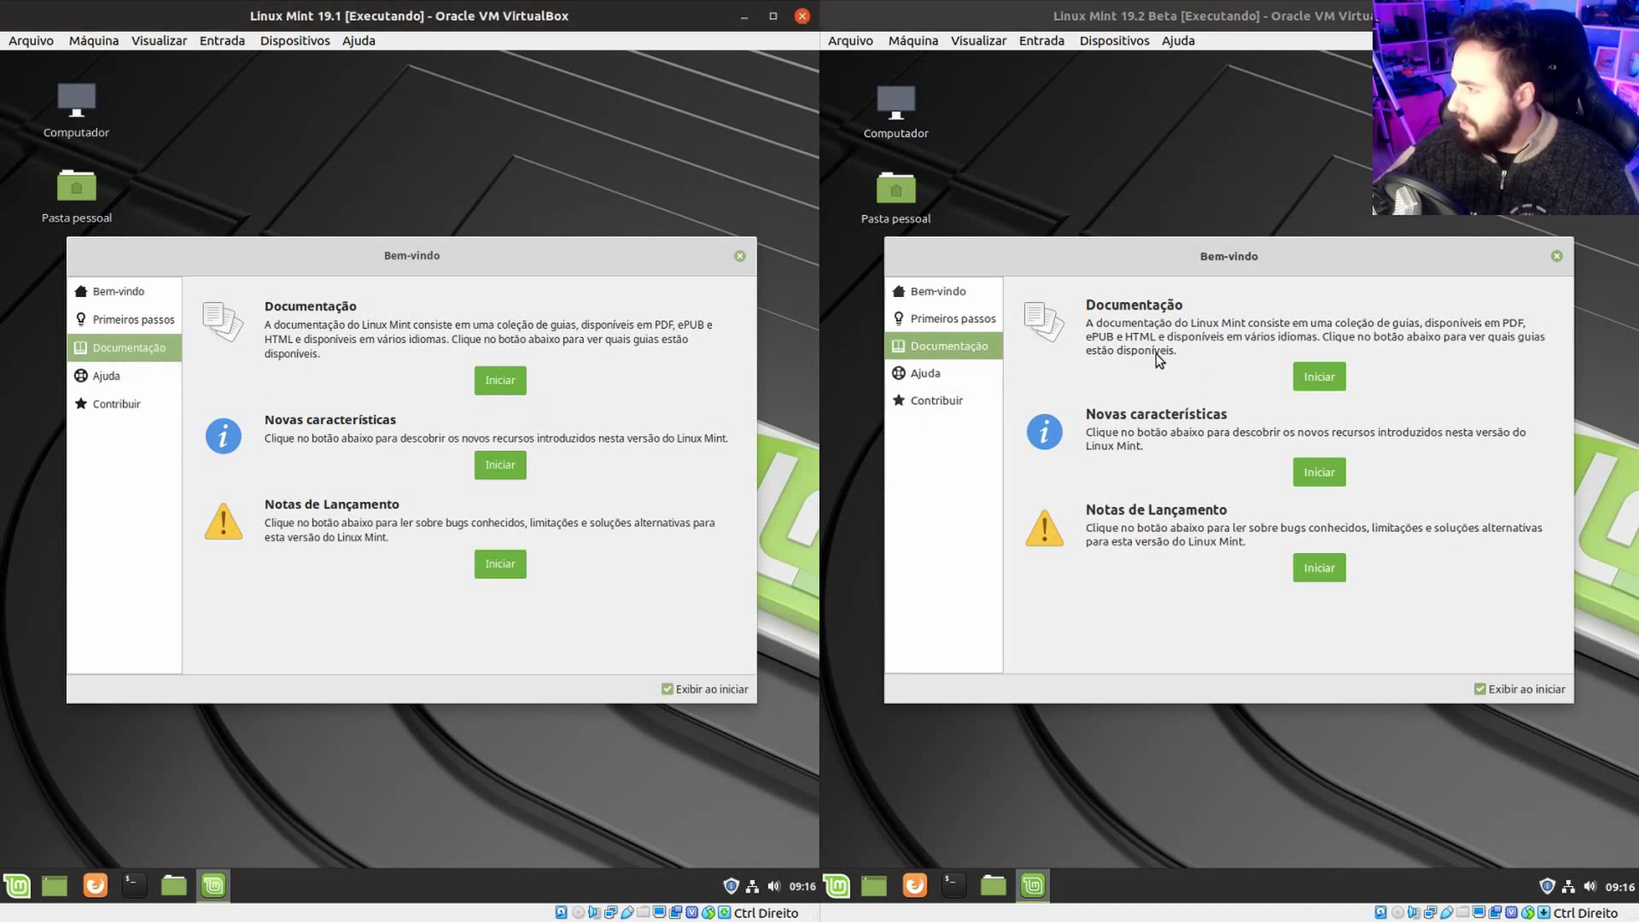
pyautogui.click(140, 377)
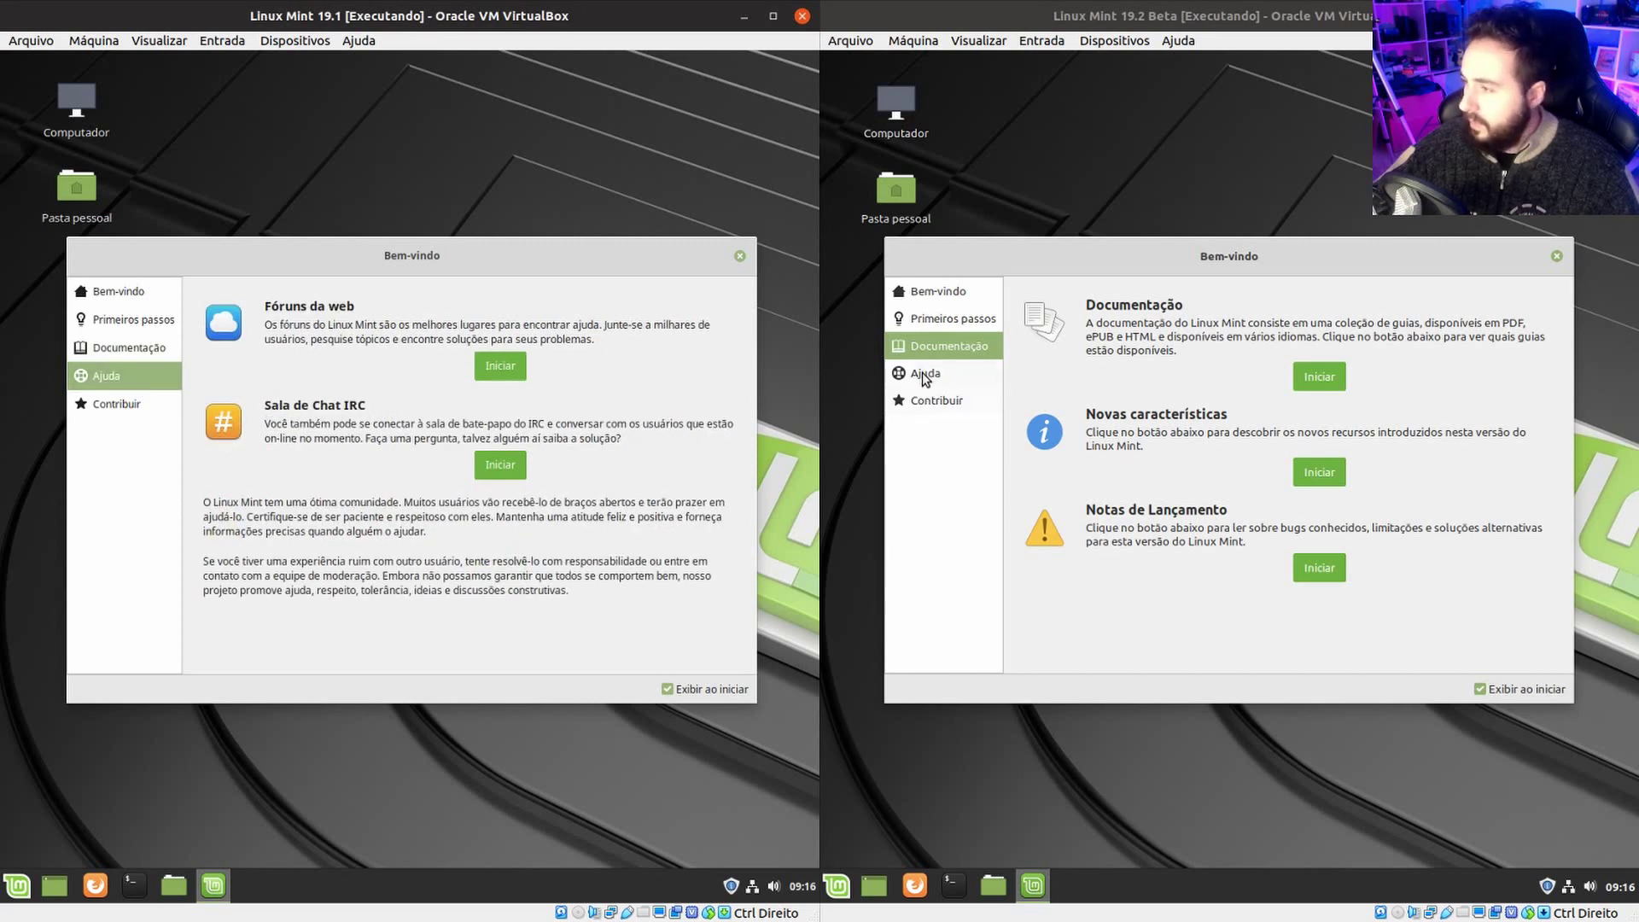
pyautogui.click(922, 375)
# Go to Contribuir in both VMs and launch the Get Involved web page in Firefox.
pyautogui.click(116, 404)
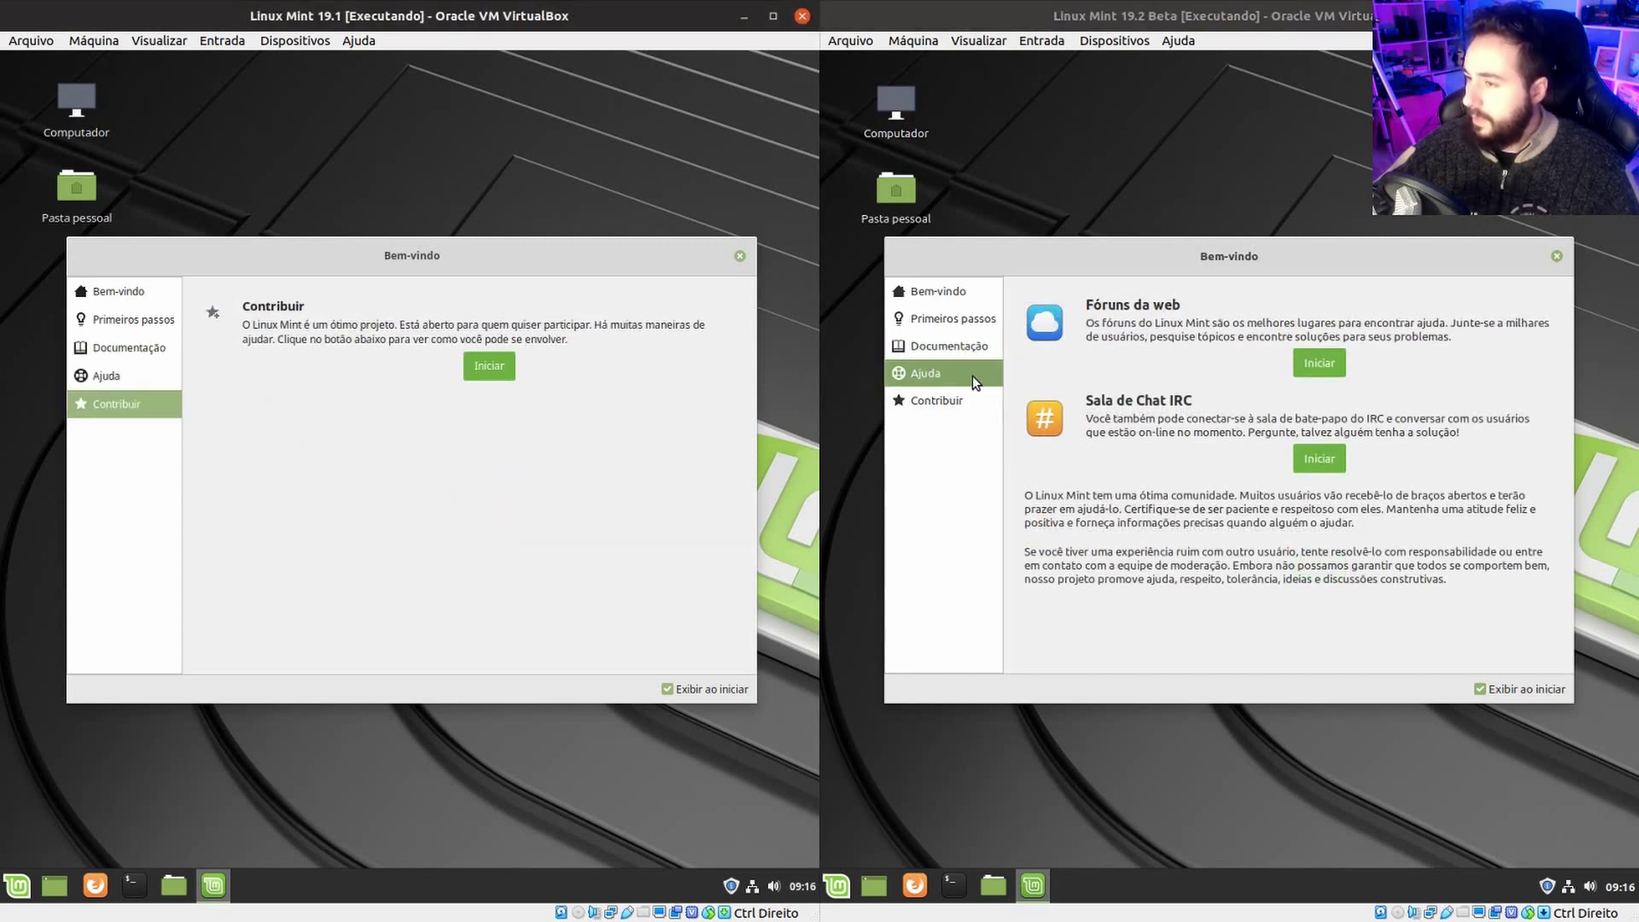
pyautogui.click(940, 401)
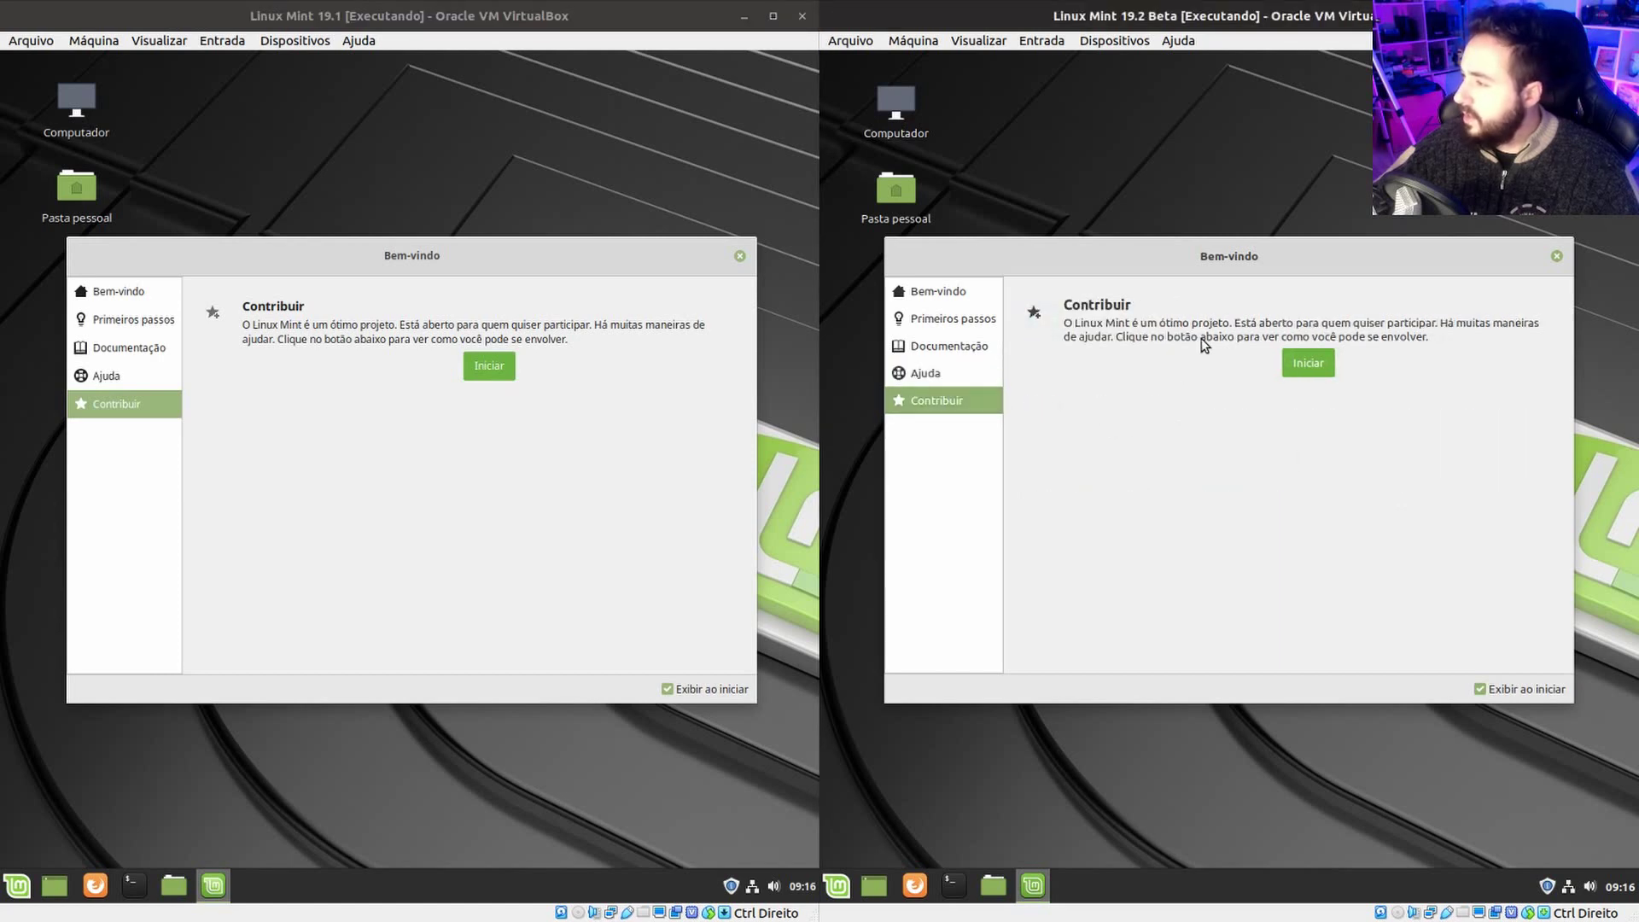
pyautogui.click(1310, 365)
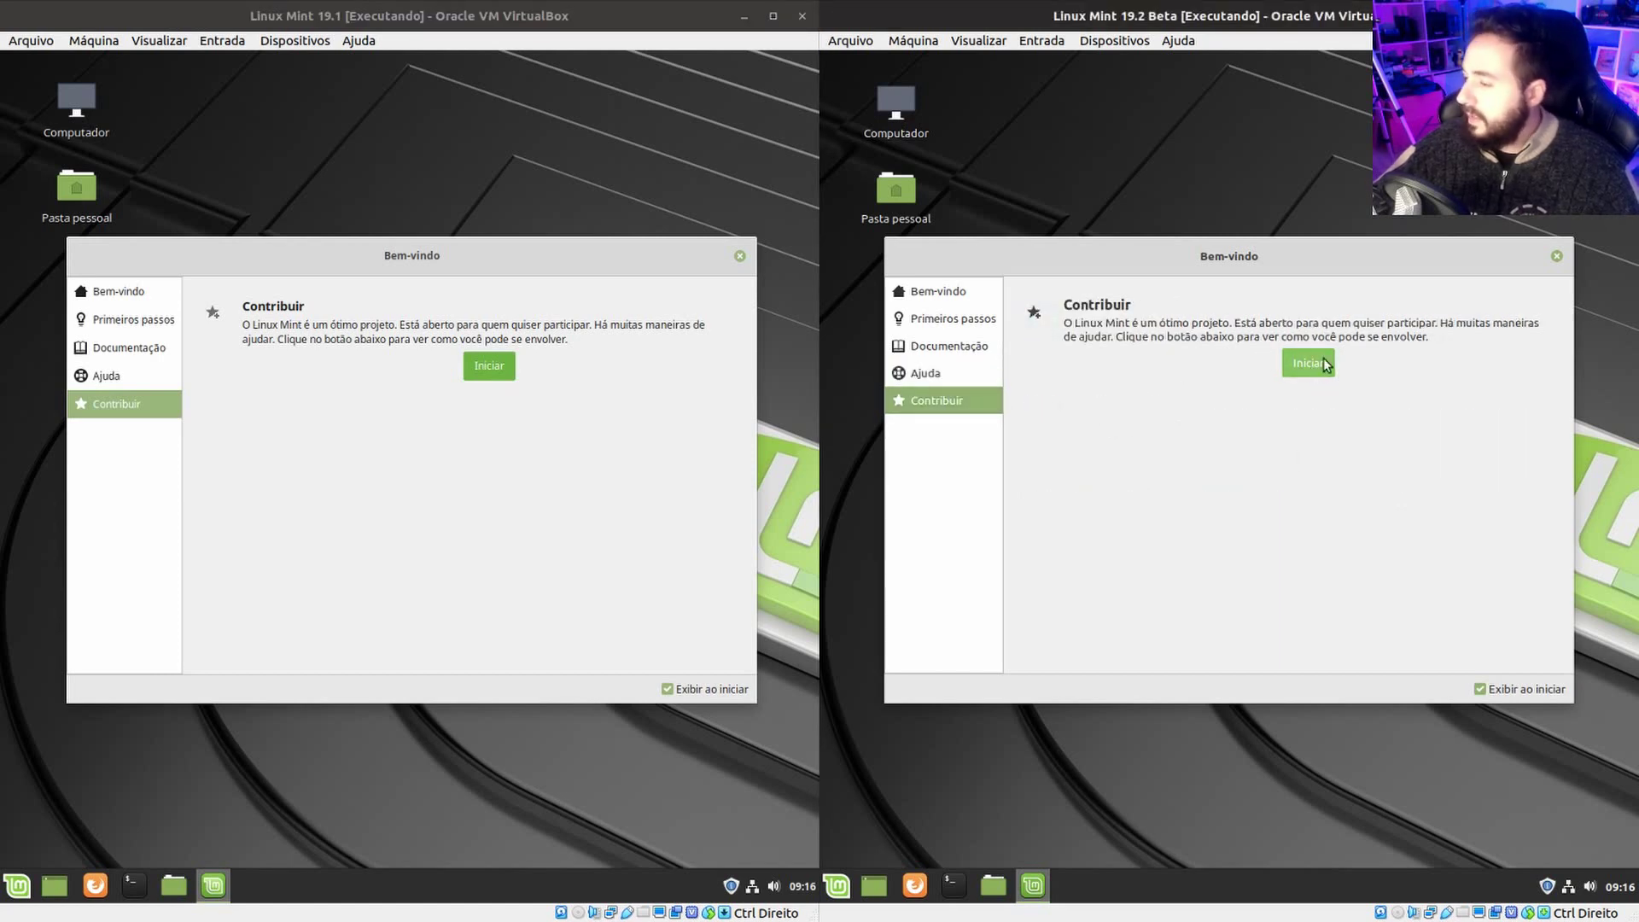
pyautogui.click(482, 378)
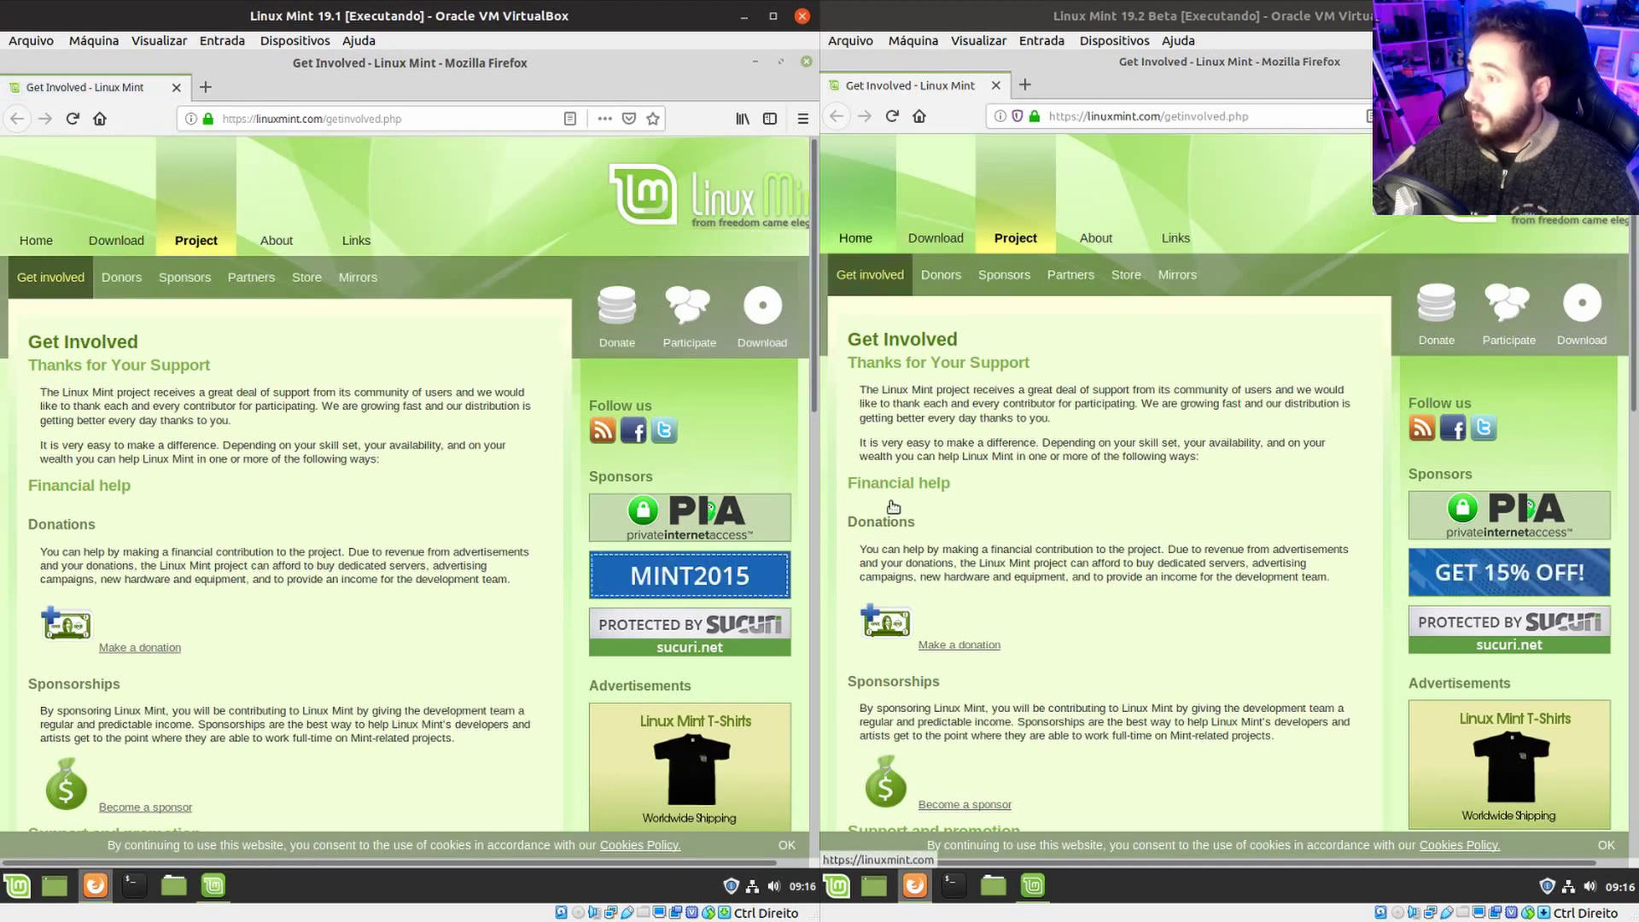
# Close the Get Involved Firefox windows in the left and right VMs.
pyautogui.moveTo(938, 210)
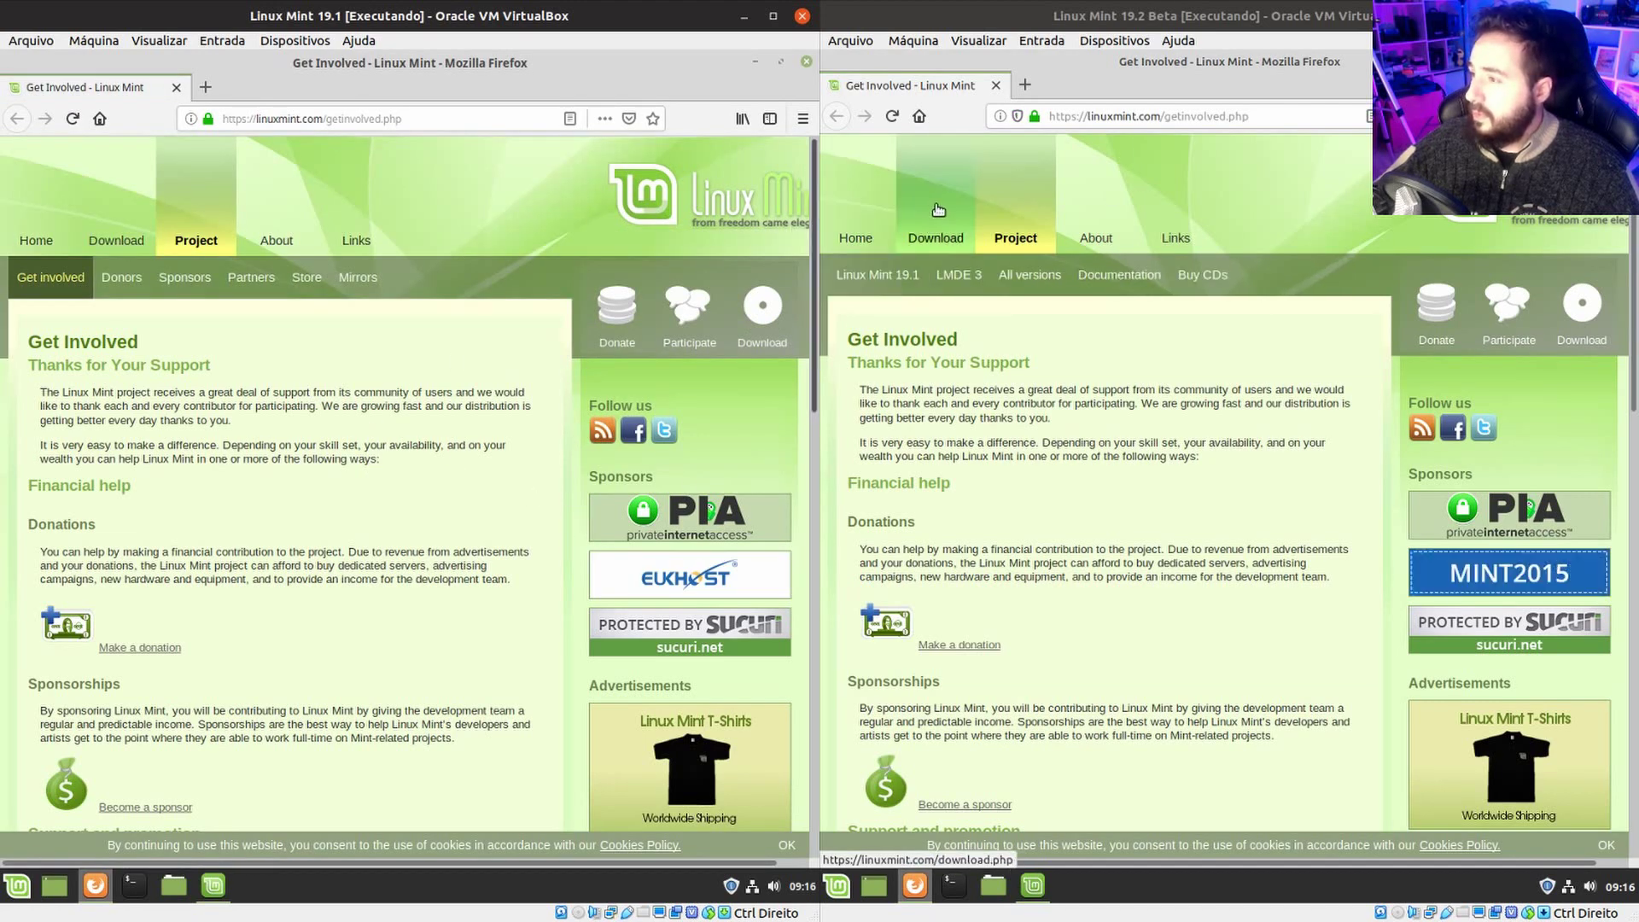
pyautogui.click(807, 61)
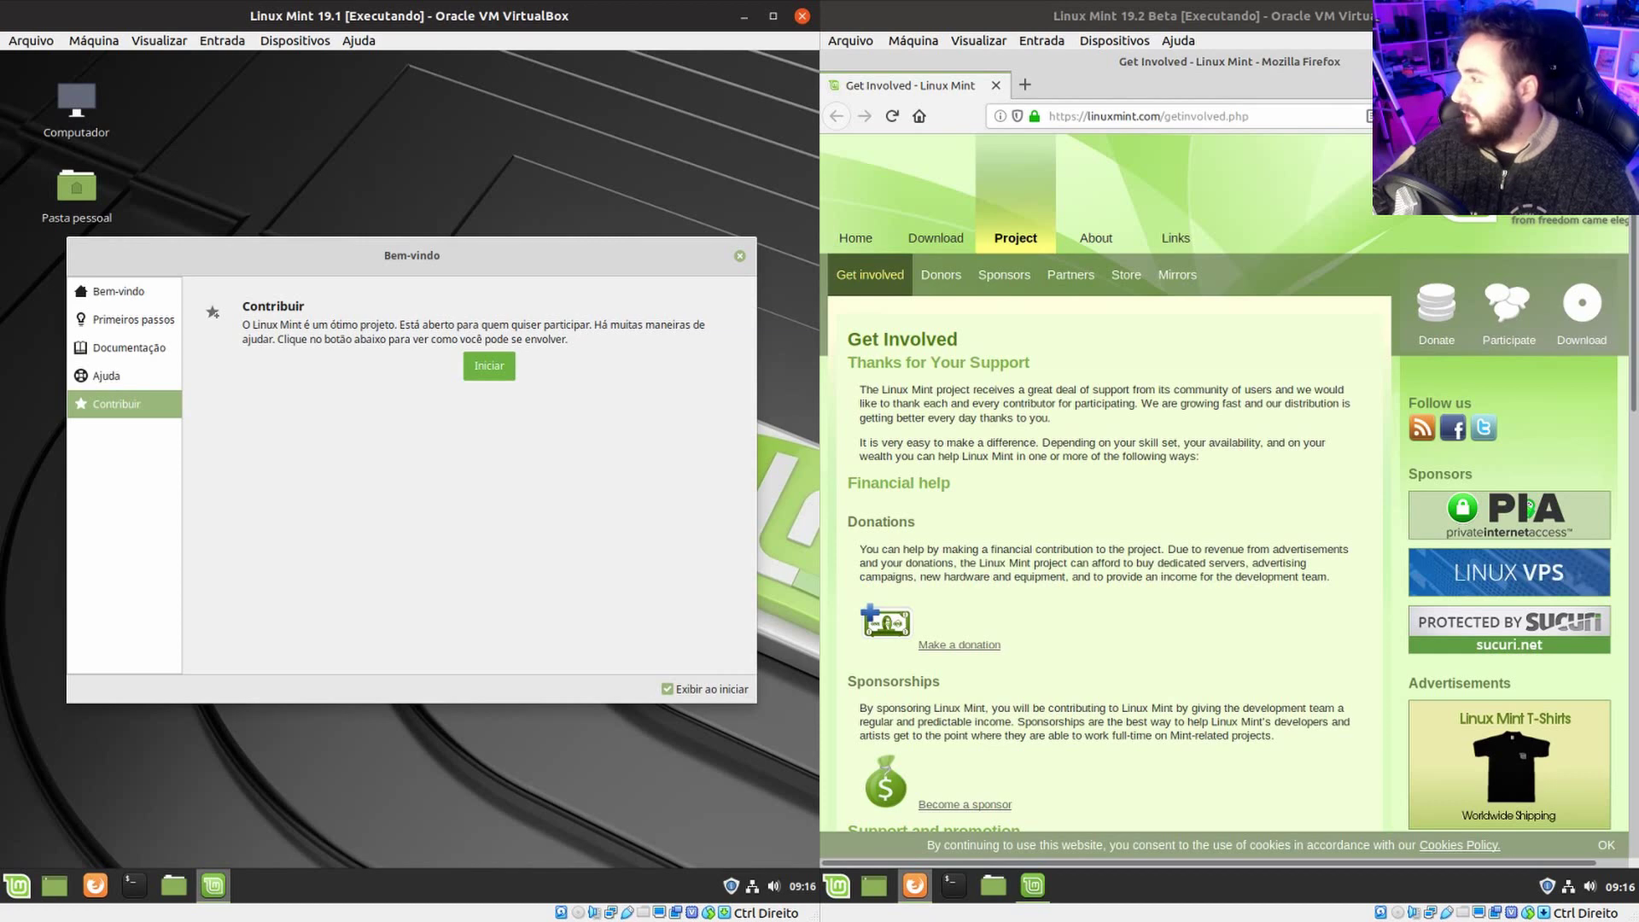
pyautogui.click(1626, 61)
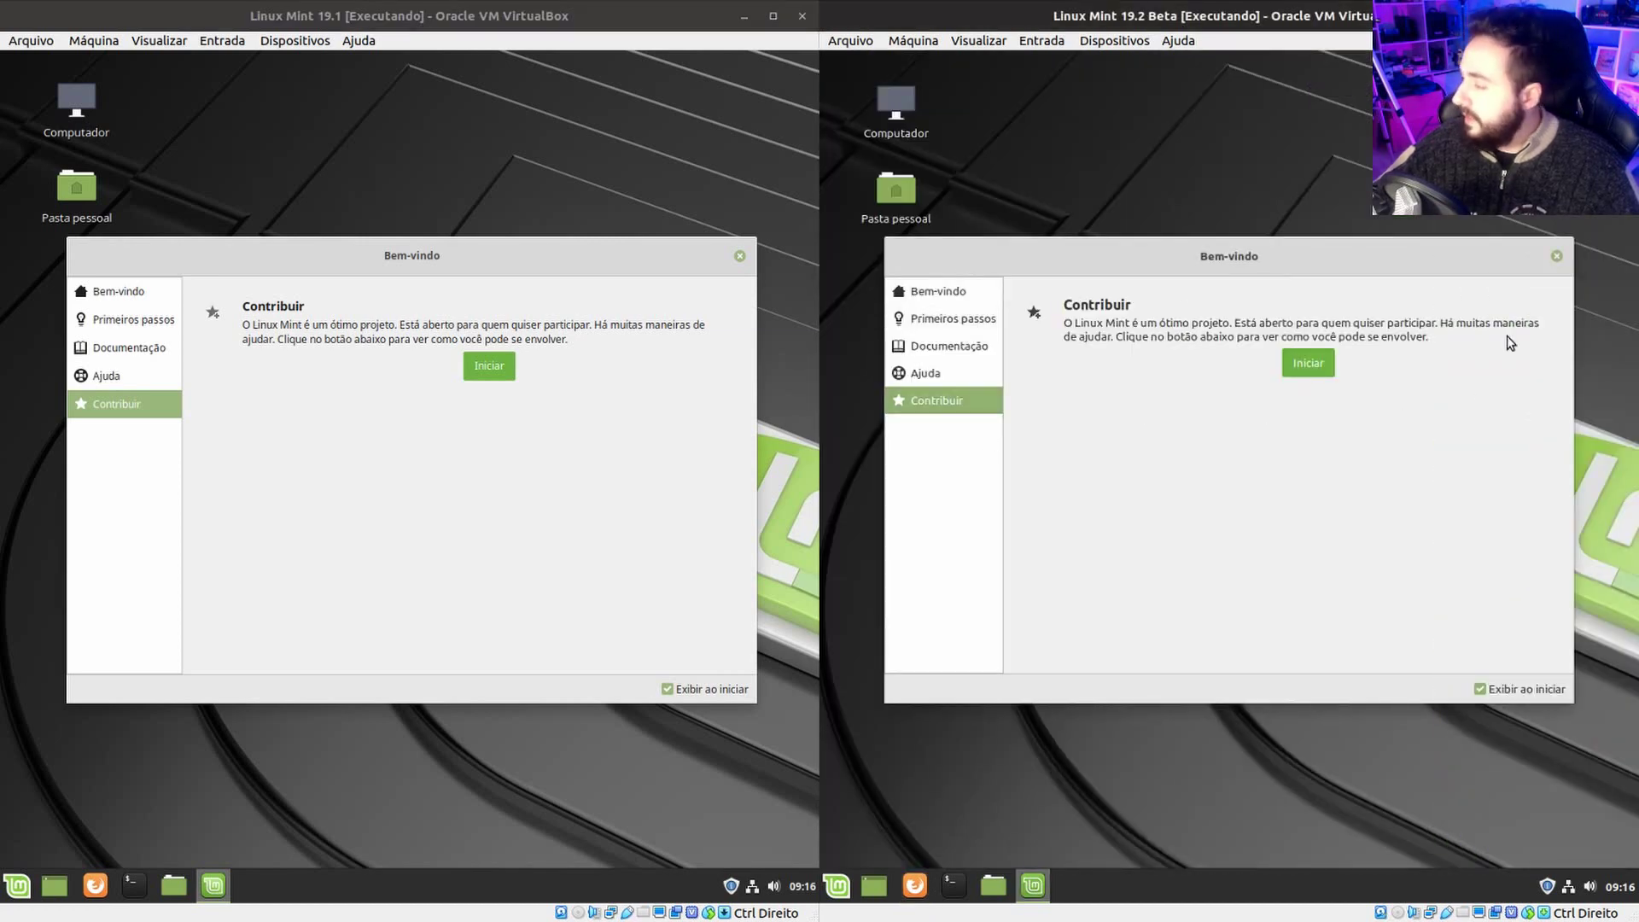
# Close both Bem-vindo welcome screens and bring up the desktop context menu in each VM.
pyautogui.click(1556, 256)
pyautogui.click(739, 256)
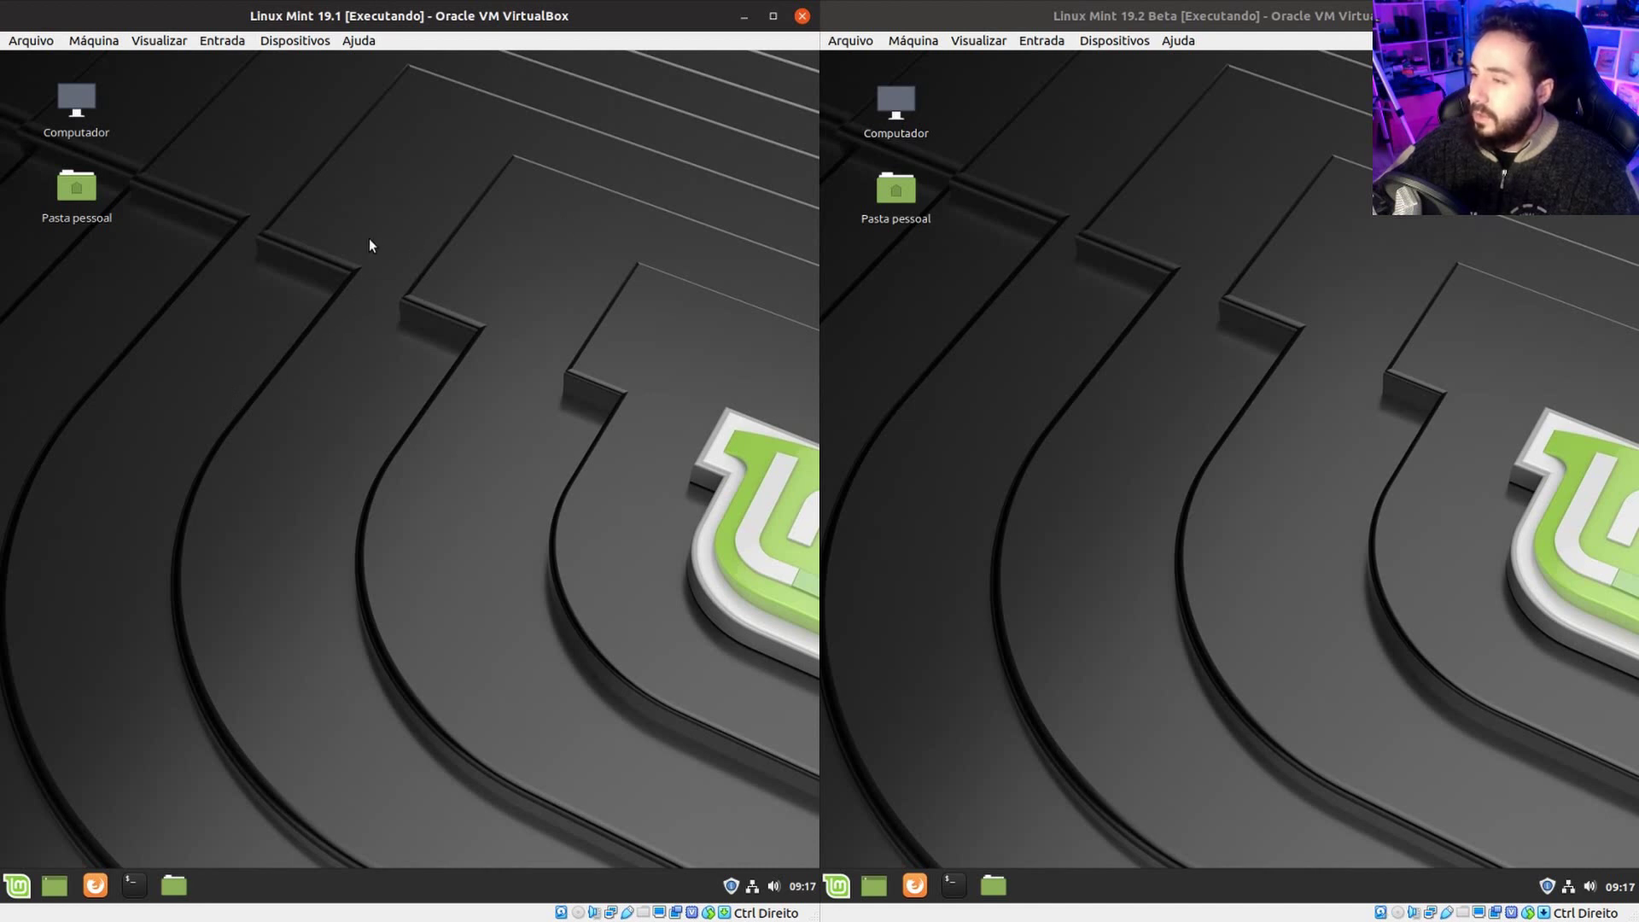
pyautogui.rightClick(373, 245)
pyautogui.rightClick(1094, 255)
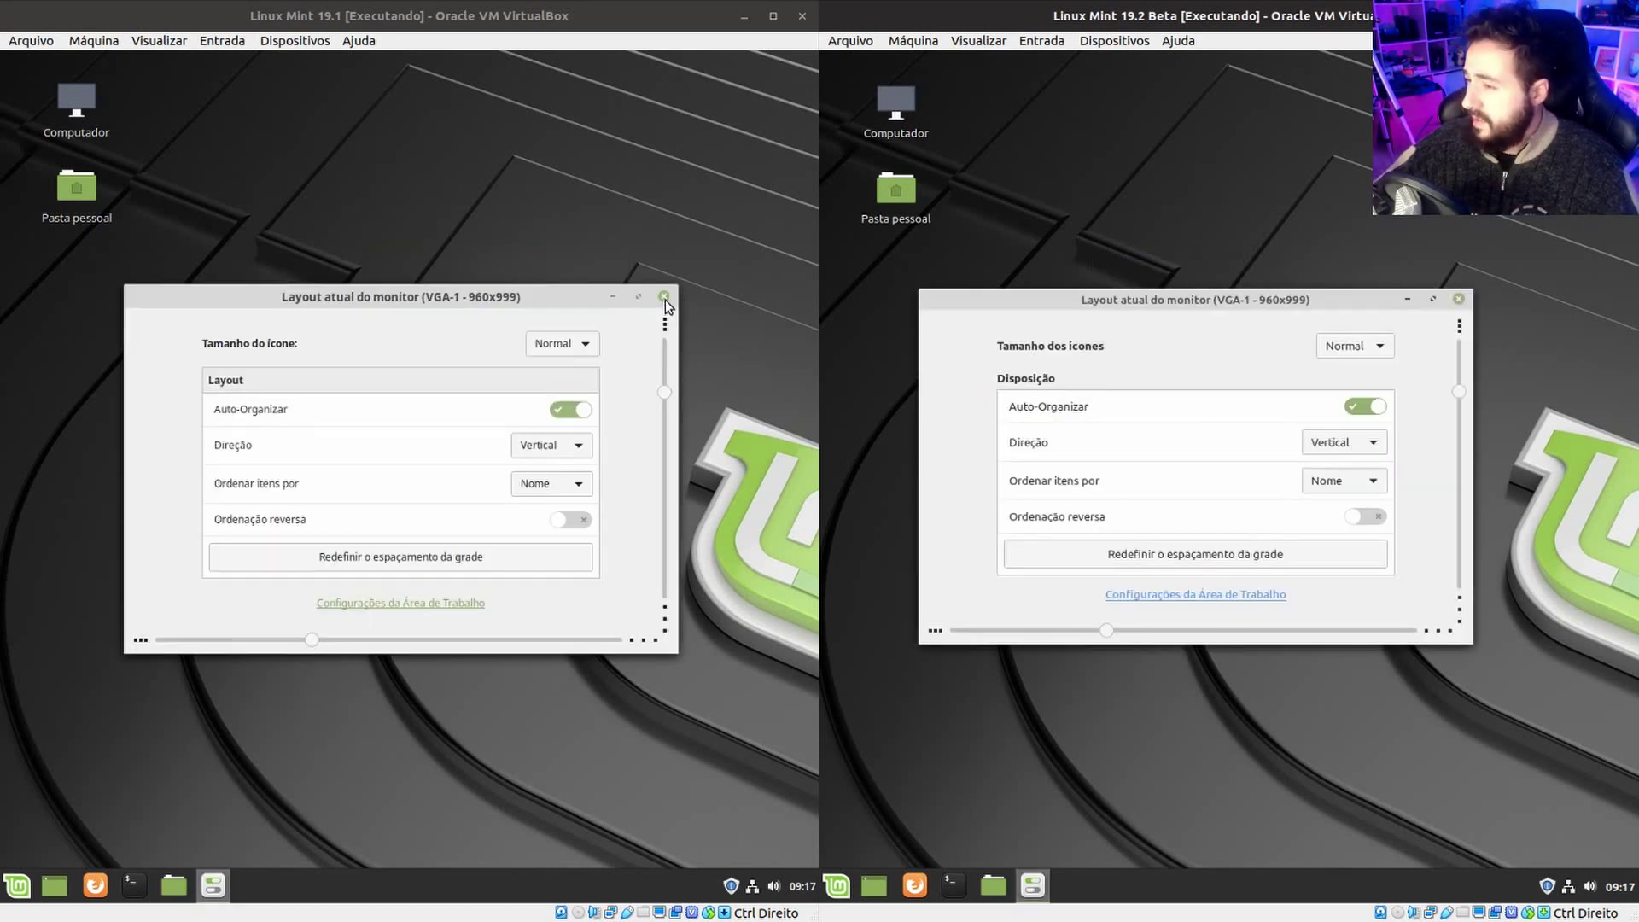
# Dismiss the desktop layout dialogs in both VMs and open Planos de Fundo in 19.1.
pyautogui.click(664, 297)
pyautogui.click(1459, 300)
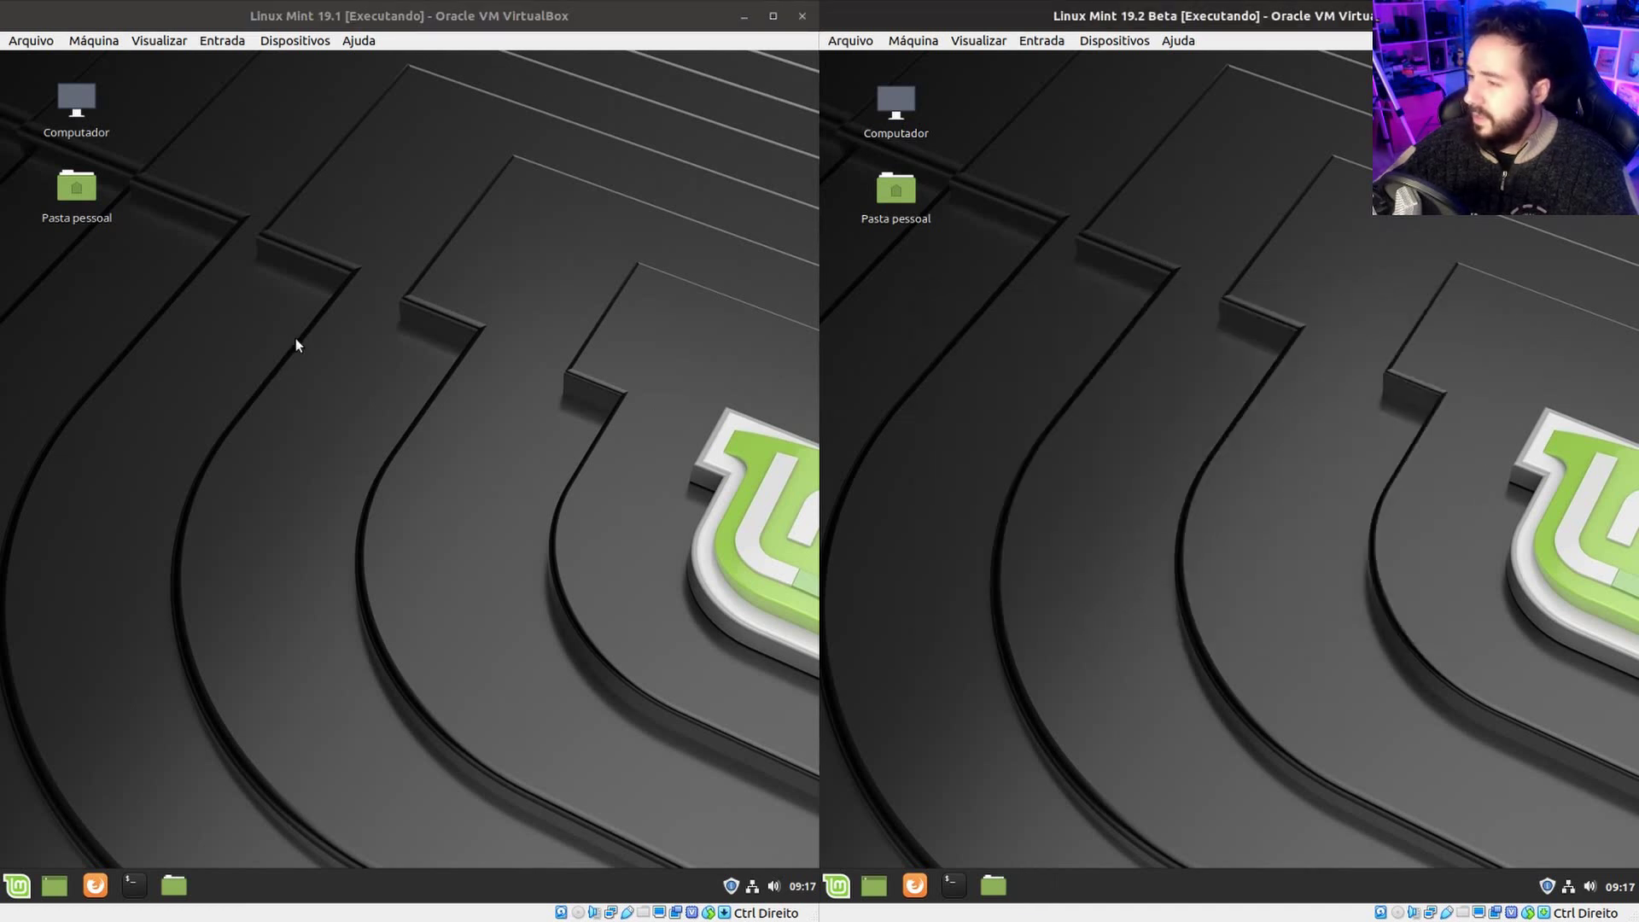
pyautogui.rightClick(295, 339)
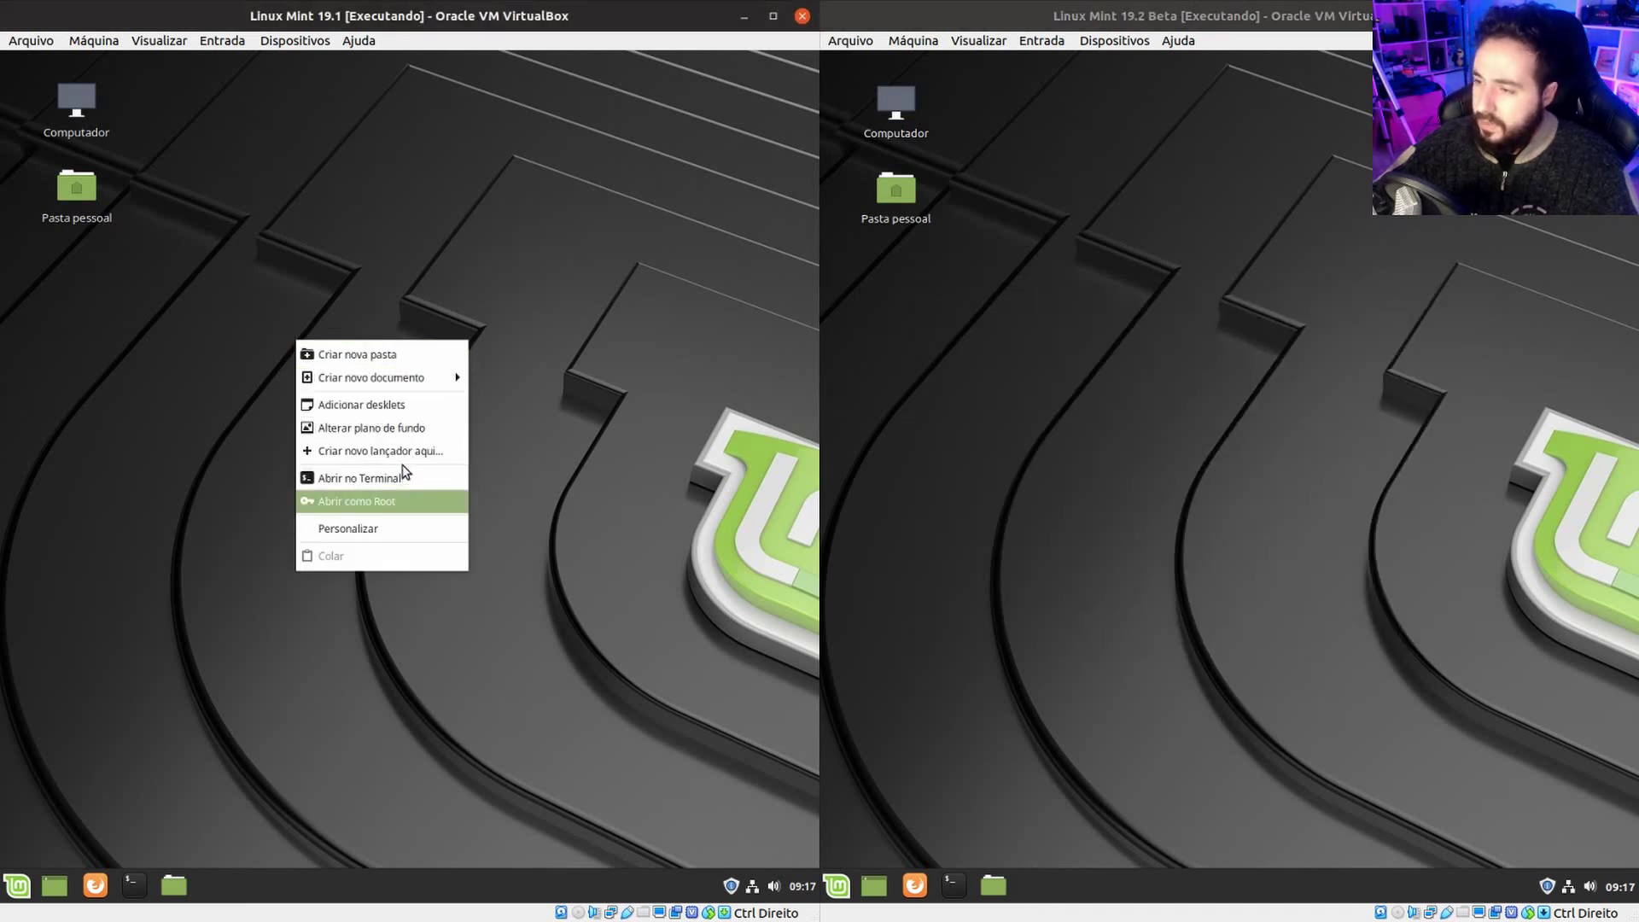
pyautogui.press('Escape')
# Open Backgrounds in the 19.2 Beta VM and set the Tina collection's Wild Flower wallpaper.
pyautogui.rightClick(1171, 246)
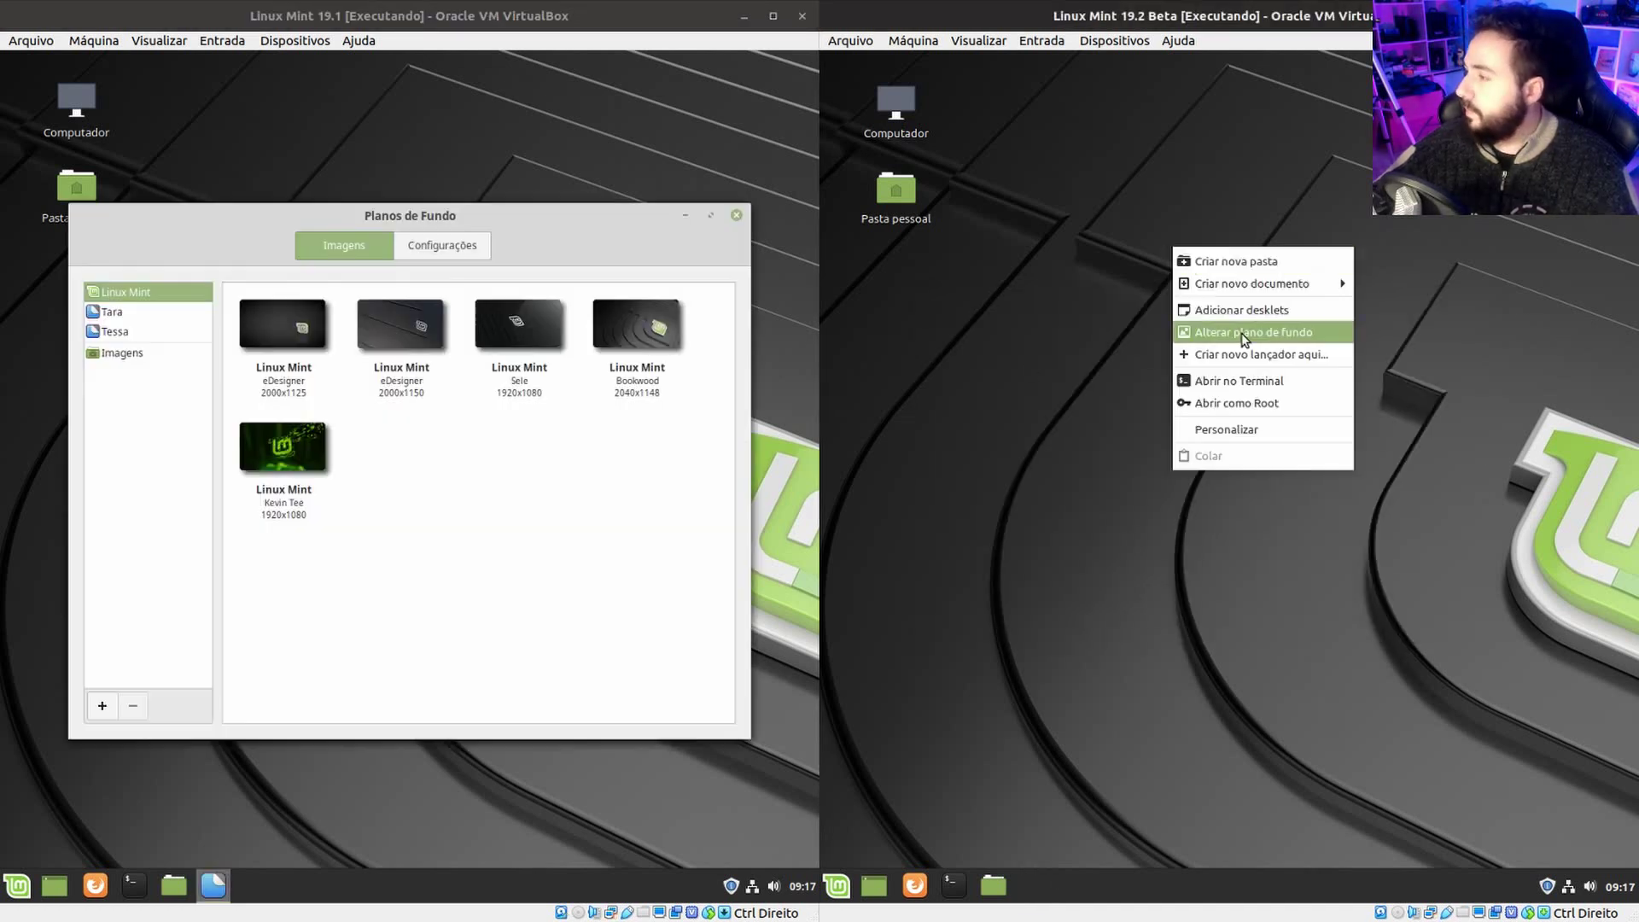
pyautogui.click(1259, 329)
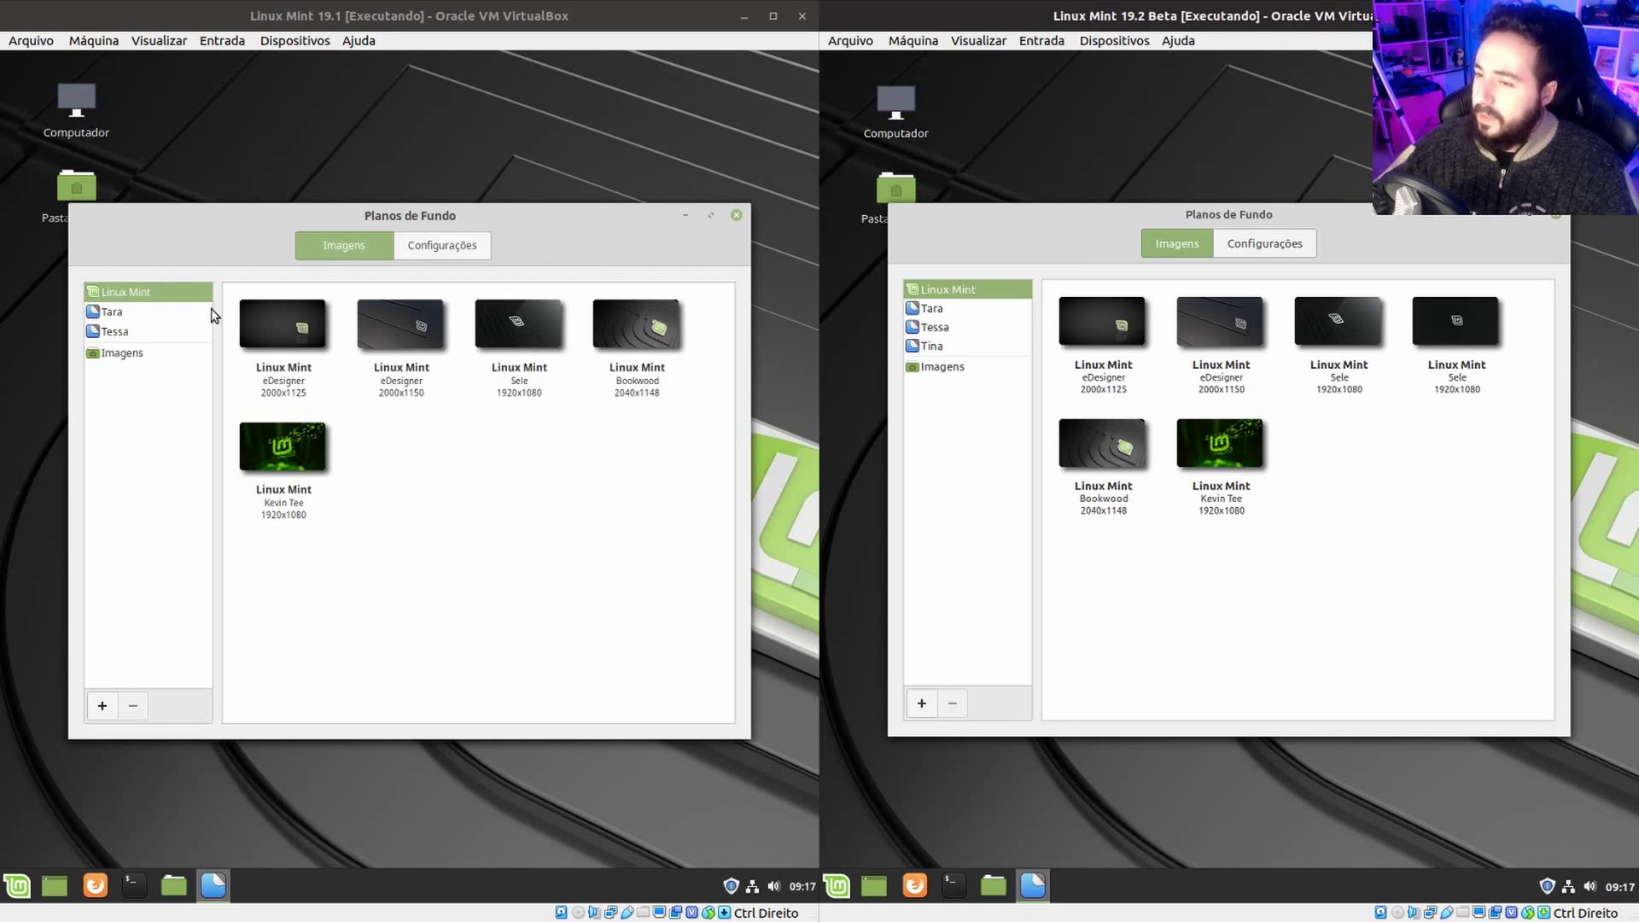
pyautogui.click(949, 348)
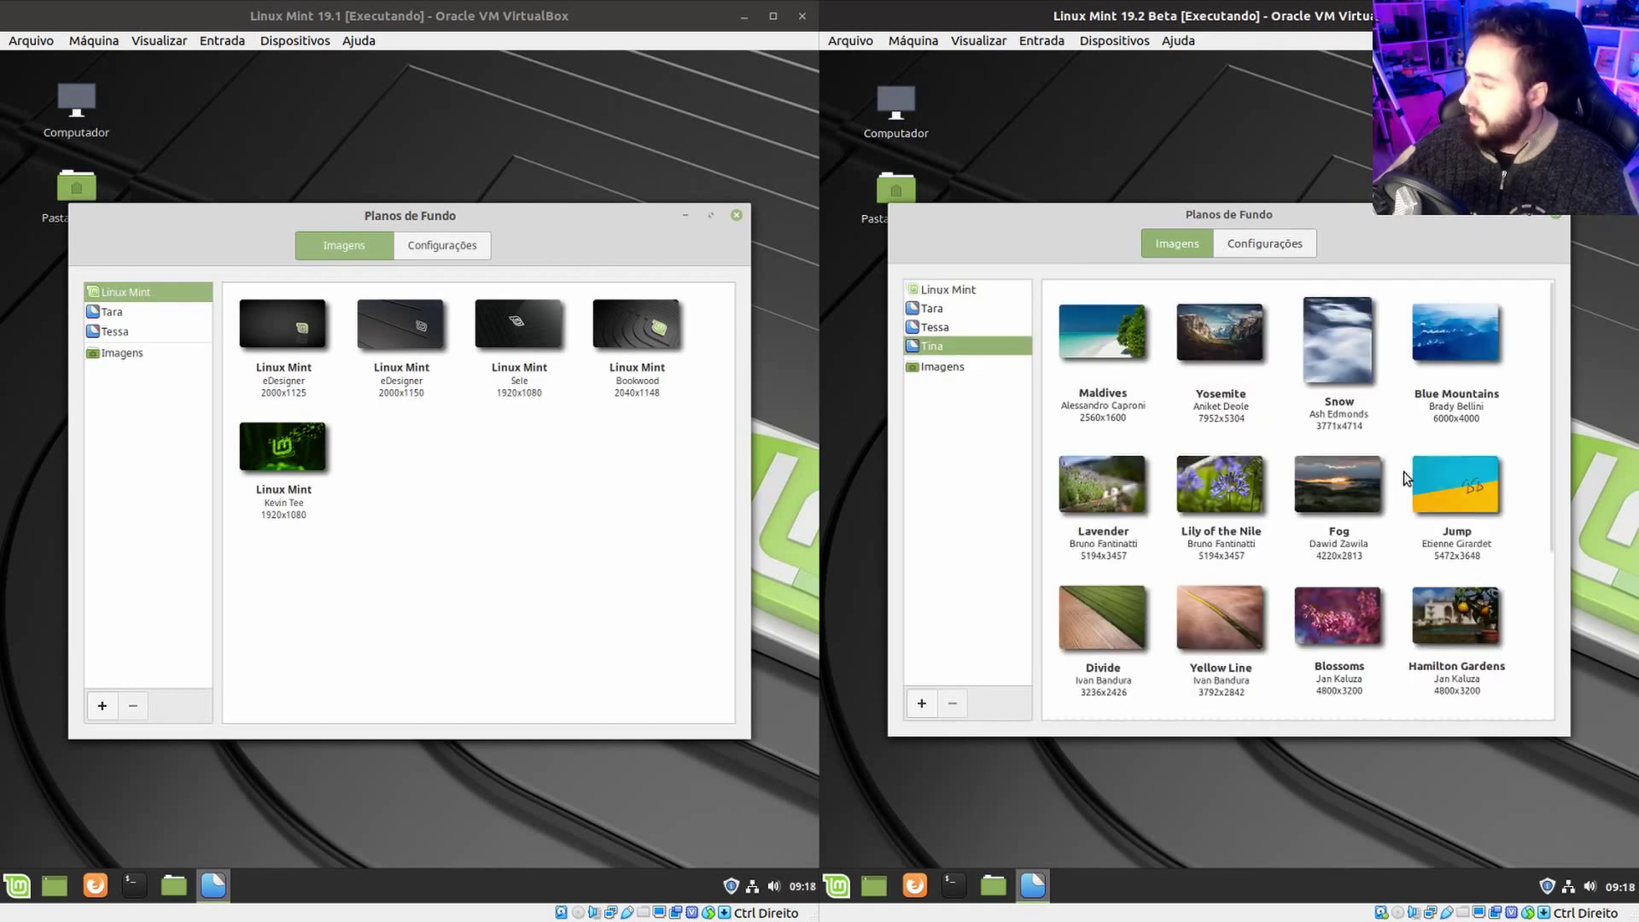
pyautogui.moveTo(1551, 386); pyautogui.dragTo(1520, 727)
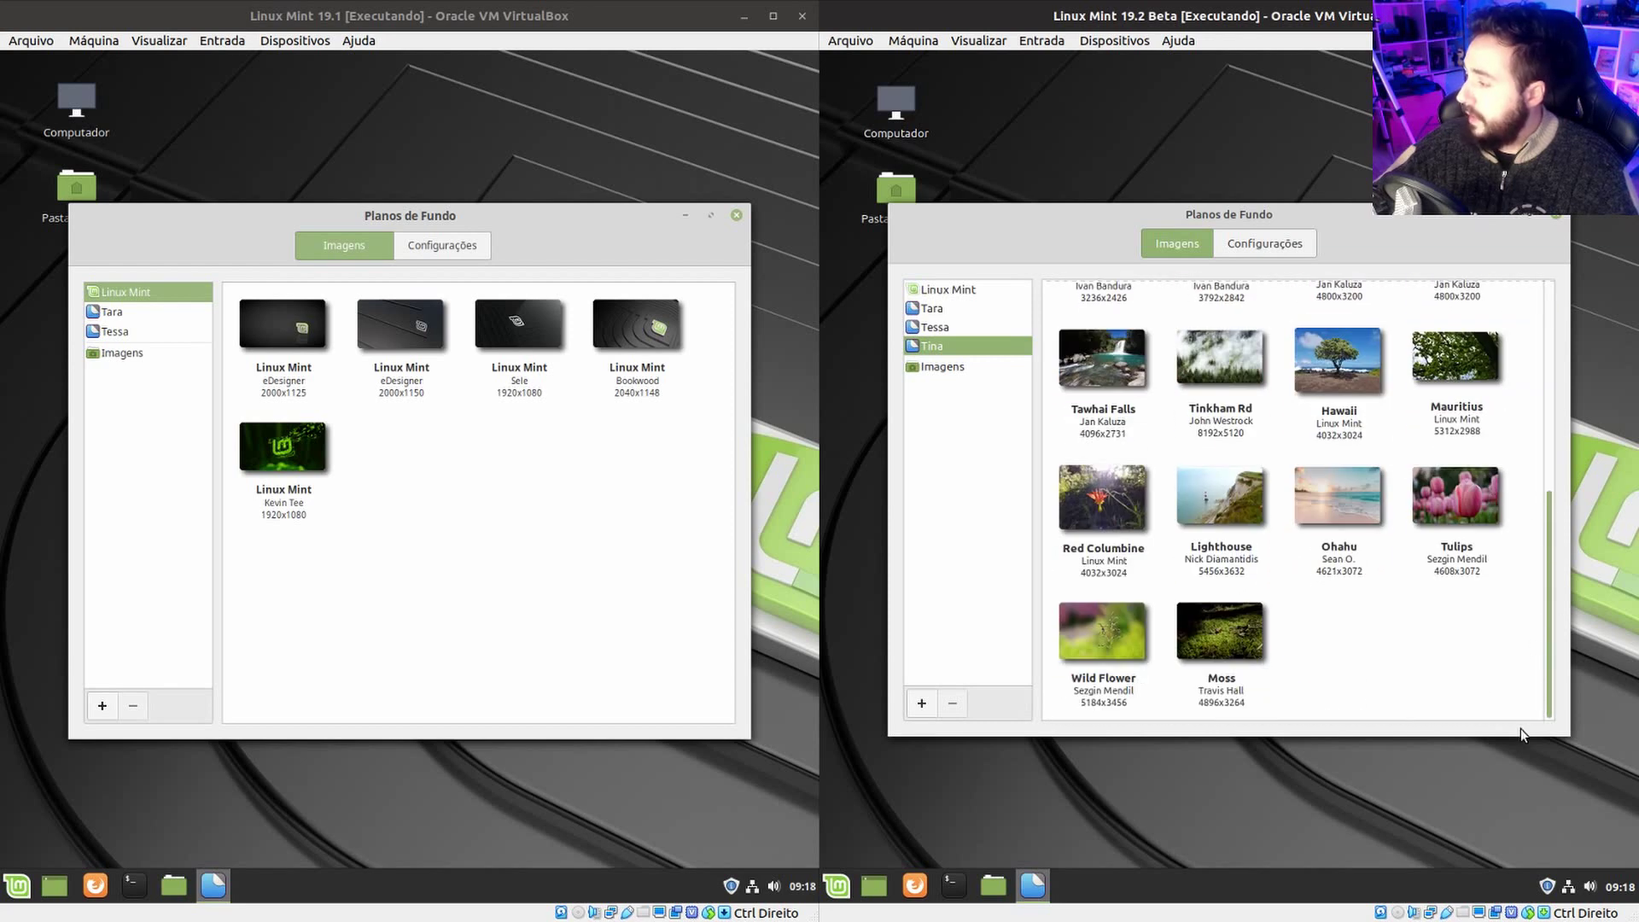
pyautogui.scroll(3, 1496, 550)
pyautogui.scroll(-3, 1499, 622)
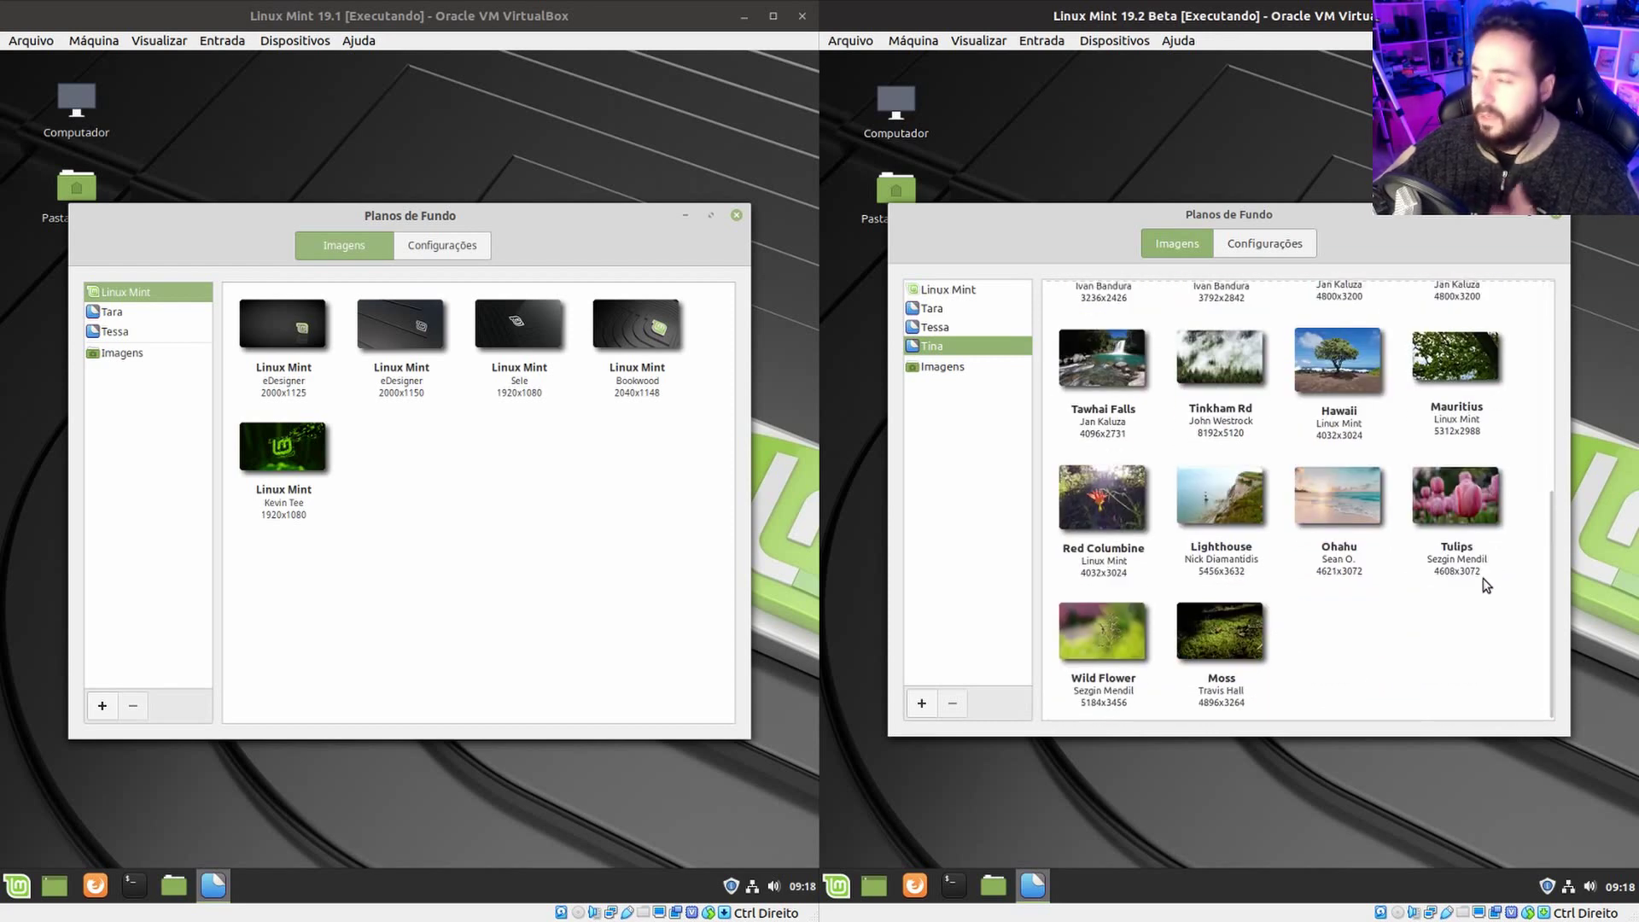
pyautogui.click(1115, 637)
# Try Red Columbine and then Tawhai Falls as the 19.2 Beta wallpaper.
pyautogui.moveTo(1367, 217); pyautogui.dragTo(1364, 182)
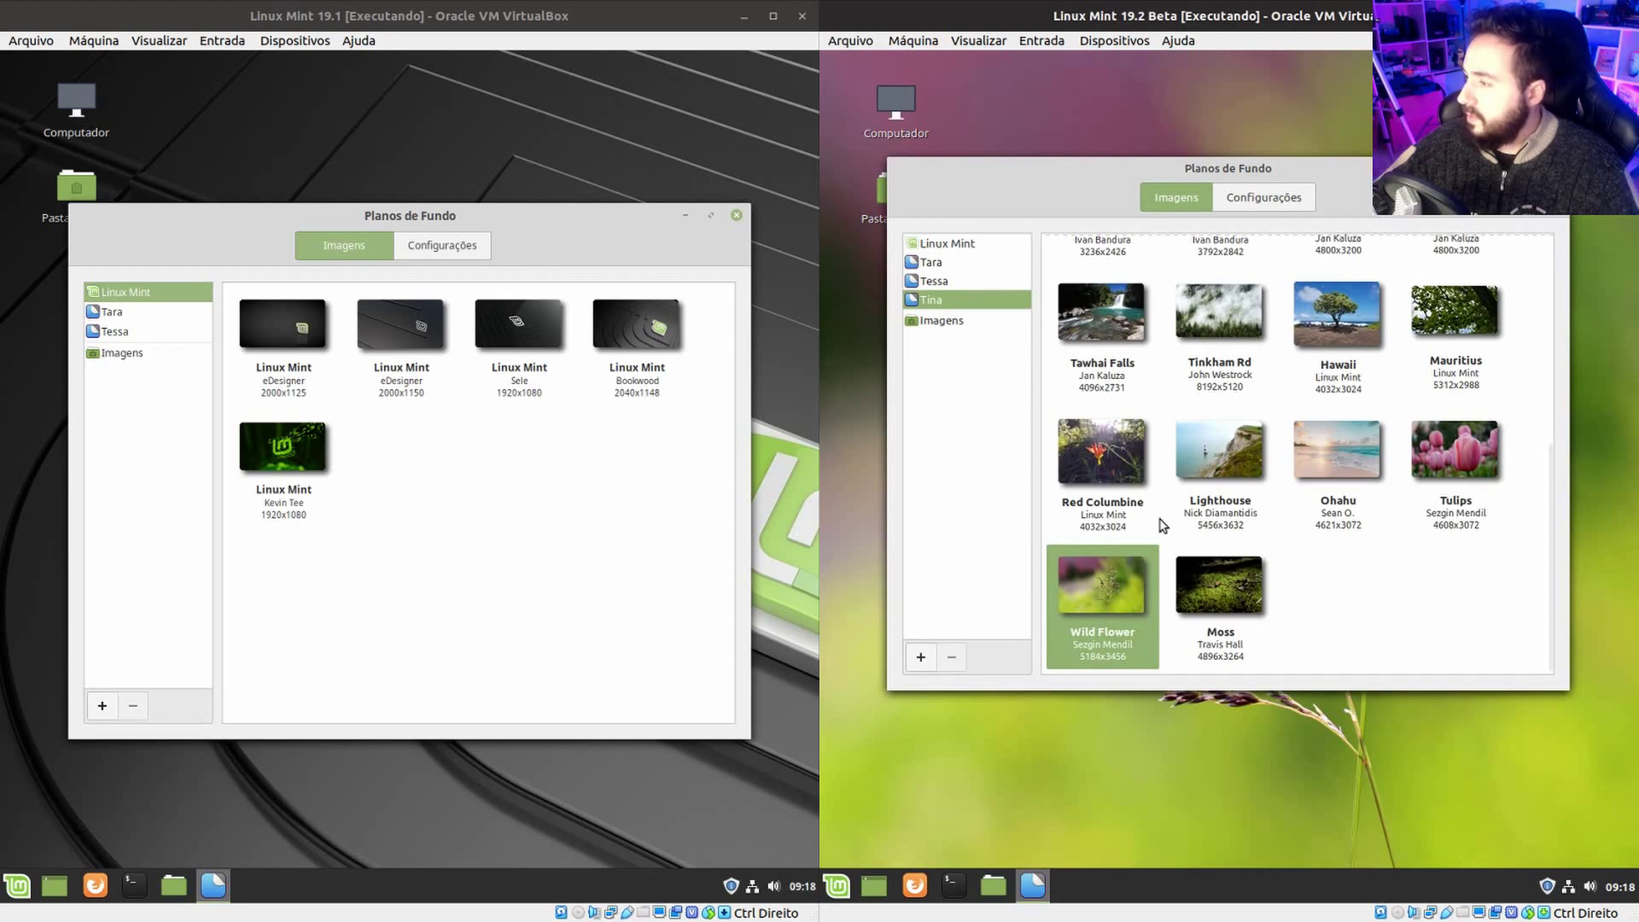
pyautogui.click(1089, 459)
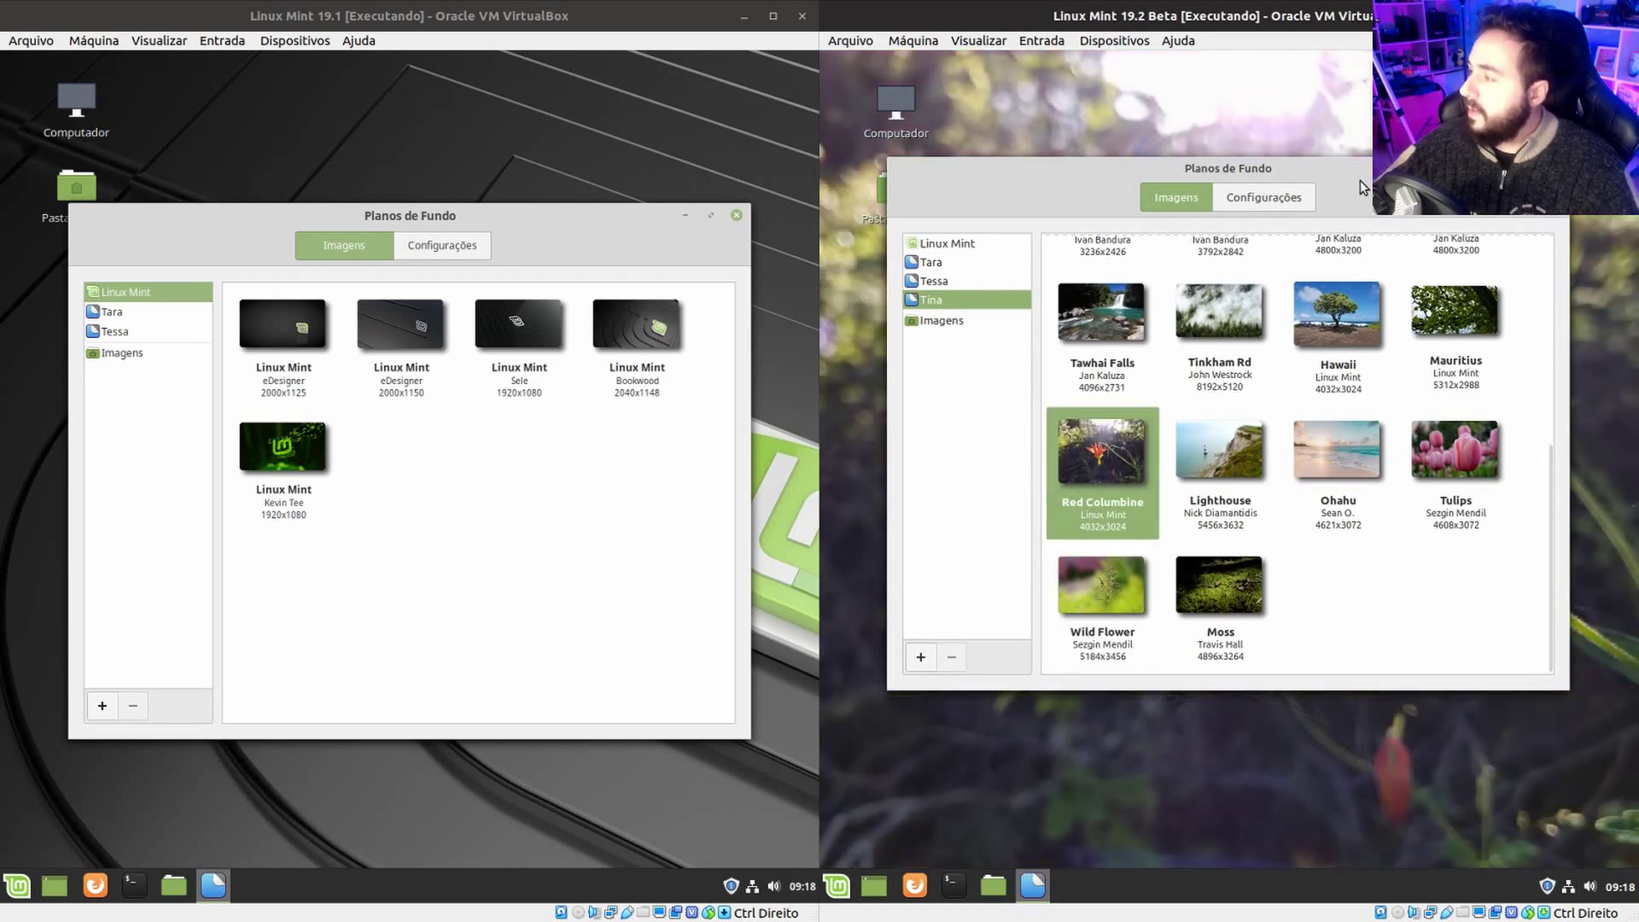
pyautogui.moveTo(1344, 168); pyautogui.dragTo(1311, 329)
pyautogui.moveTo(1321, 513); pyautogui.dragTo(1326, 168)
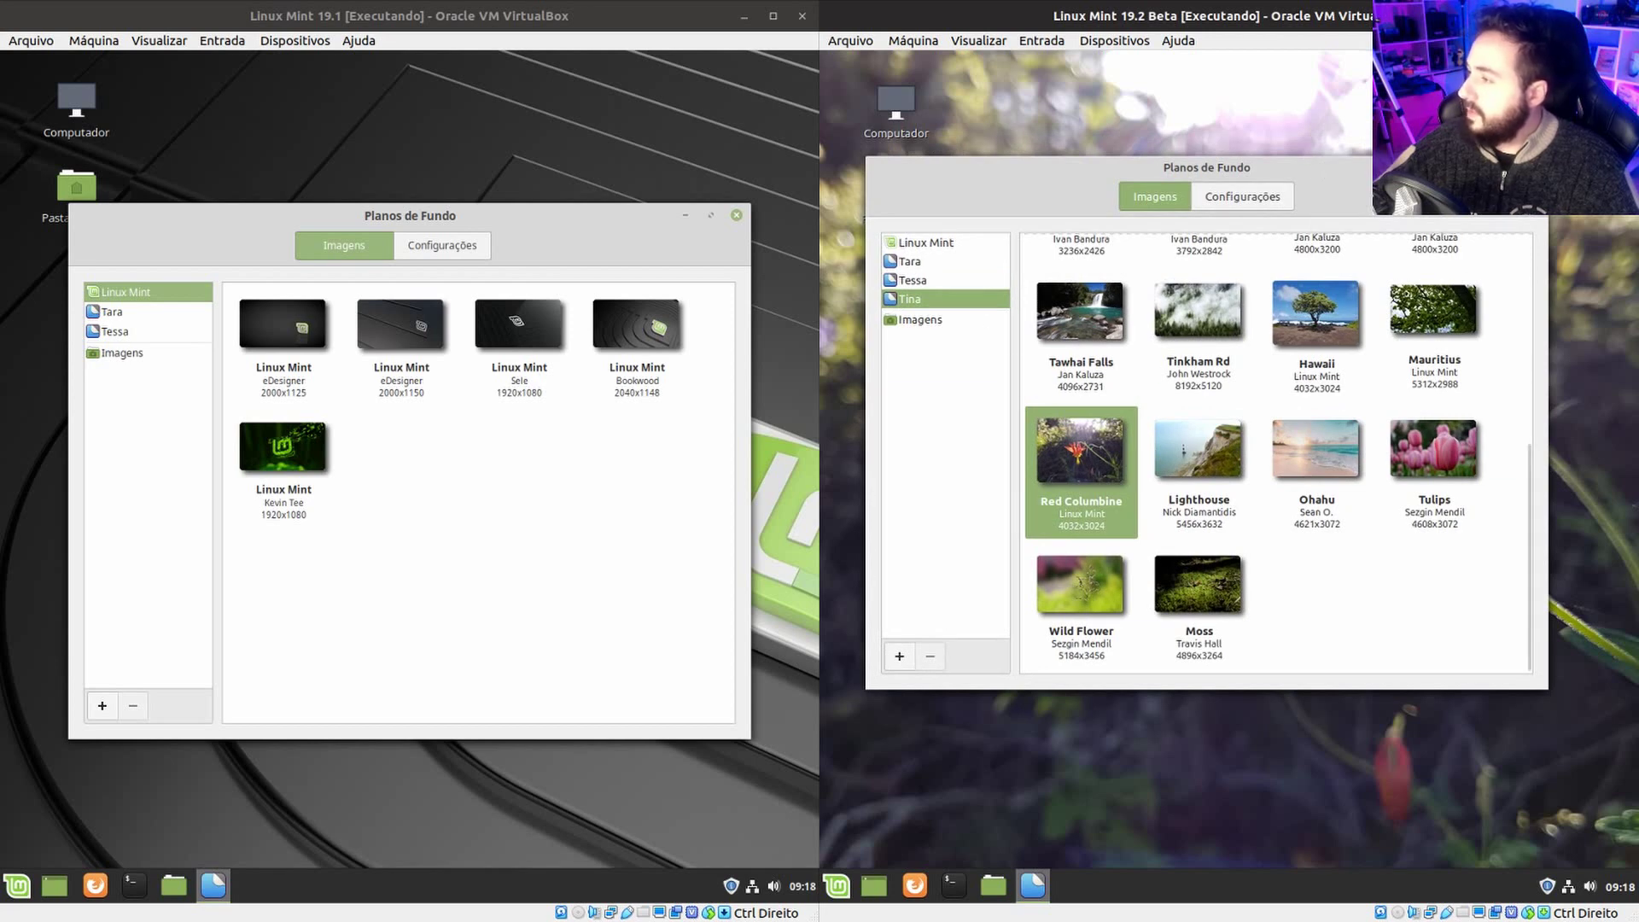
pyautogui.click(1107, 341)
pyautogui.moveTo(1349, 181)
pyautogui.mouseDown()
pyautogui.moveTo(1317, 718)
pyautogui.moveTo(1336, 730)
pyautogui.moveTo(1311, 200)
pyautogui.moveTo(1336, 190)
pyautogui.mouseUp()
# Switch to the Linux Mint collection and set Bookwood as the wallpaper.
pyautogui.scroll(5, 1346, 453)
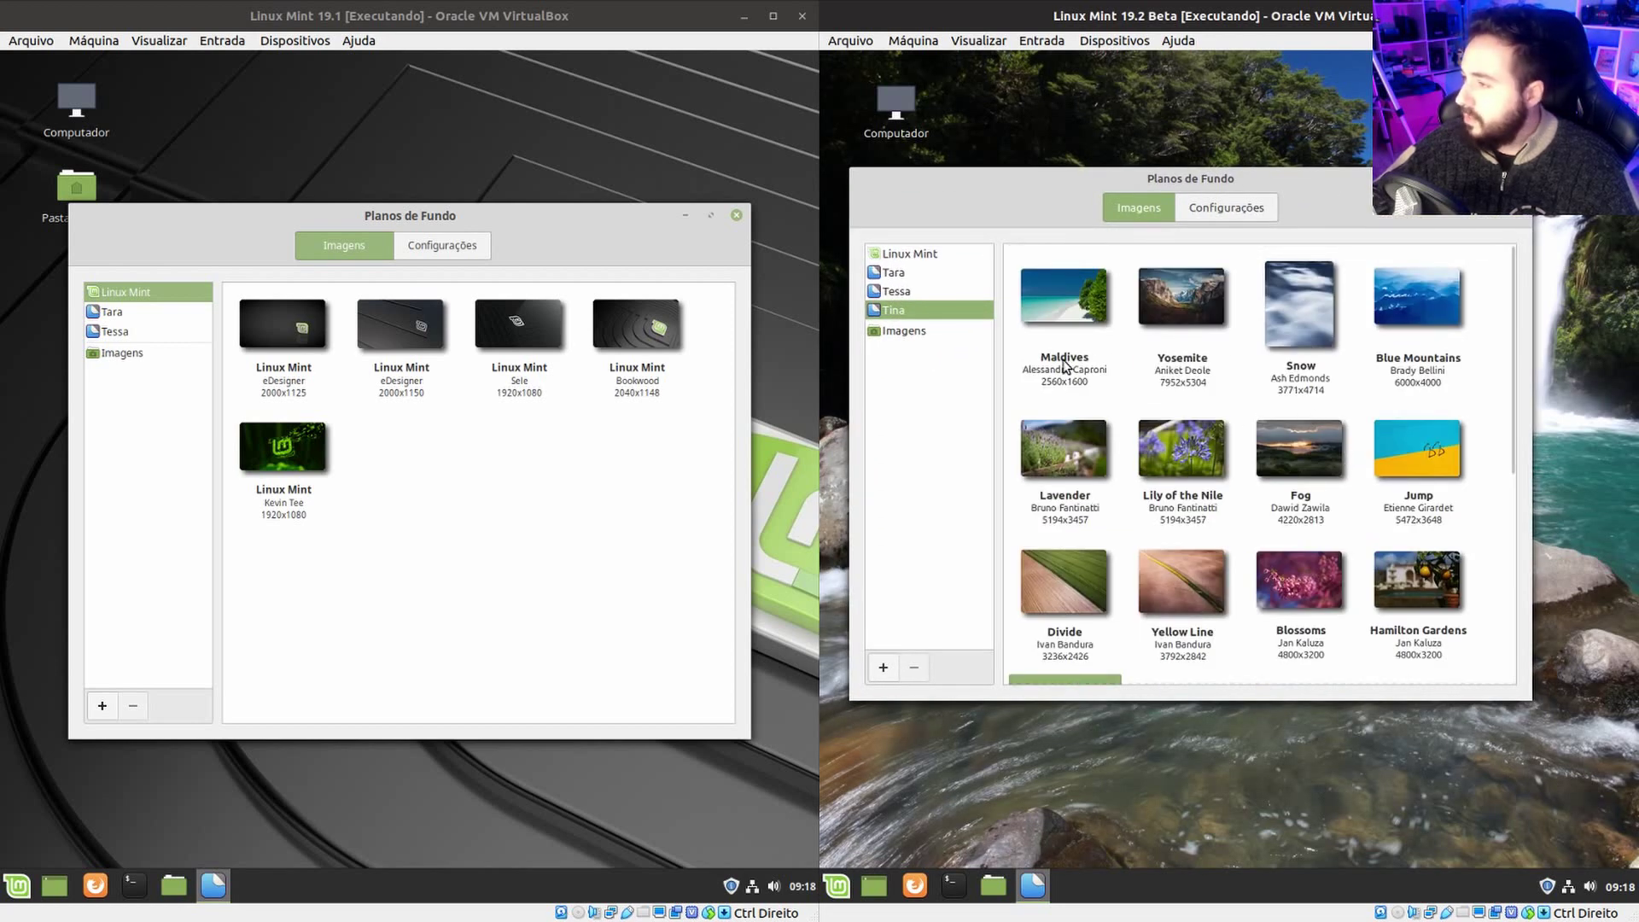
pyautogui.click(936, 255)
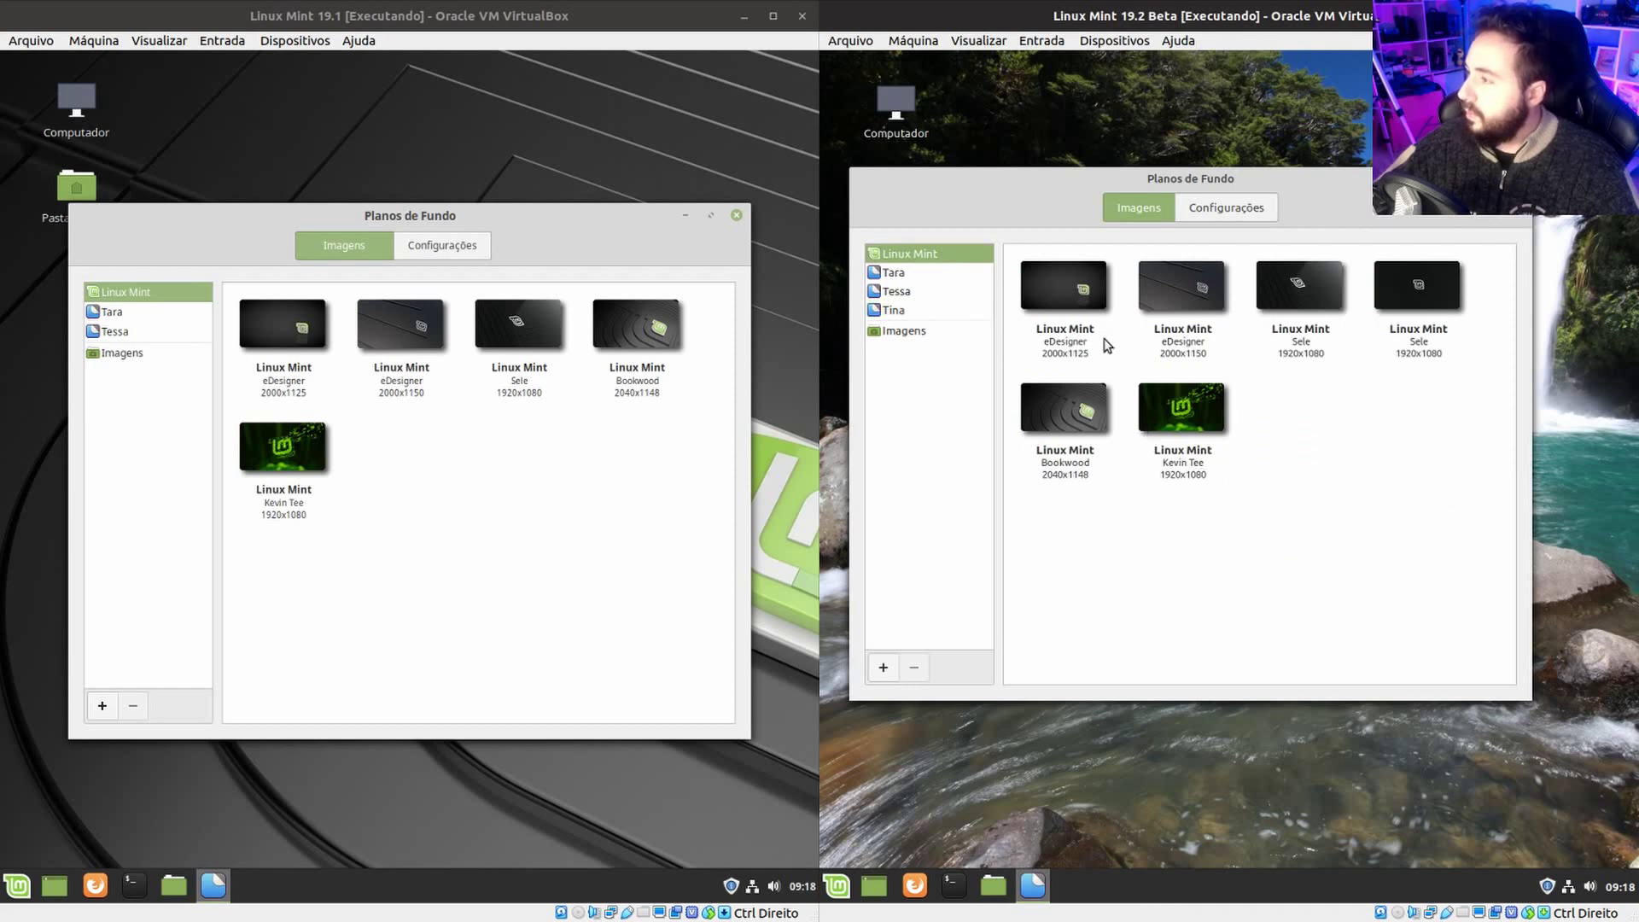
pyautogui.click(1066, 418)
pyautogui.moveTo(1366, 190)
pyautogui.mouseDown()
pyautogui.moveTo(1340, 828)
pyautogui.moveTo(1361, 198)
pyautogui.moveTo(1363, 220)
pyautogui.mouseUp()
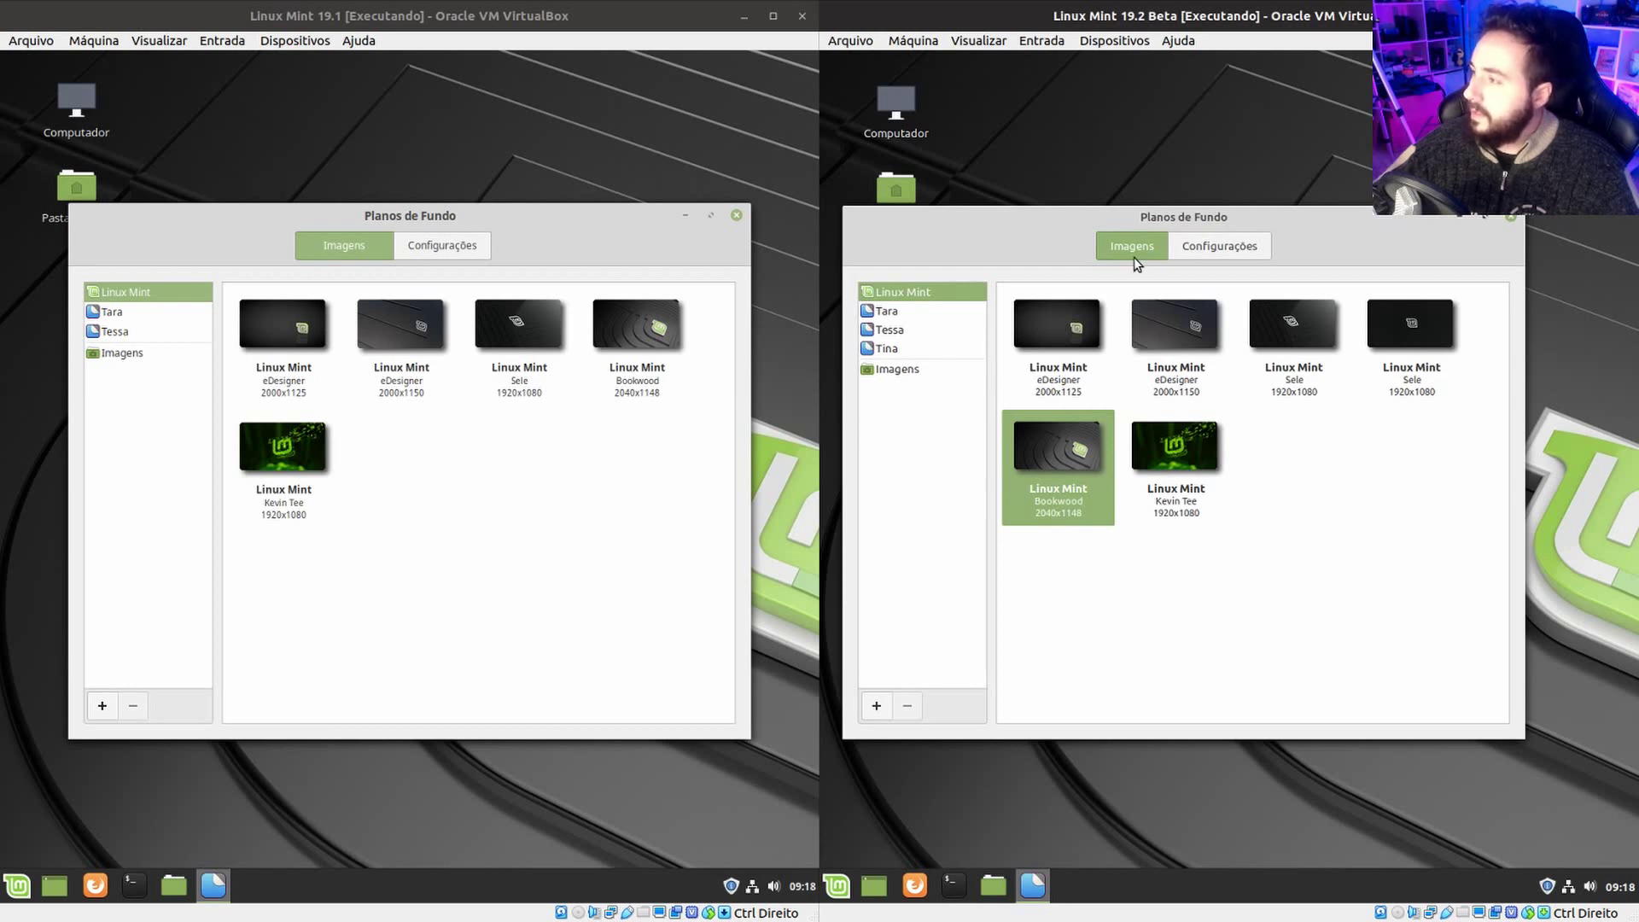
# Open background settings in both VMs and toggle the slideshow on, then off.
pyautogui.click(1254, 248)
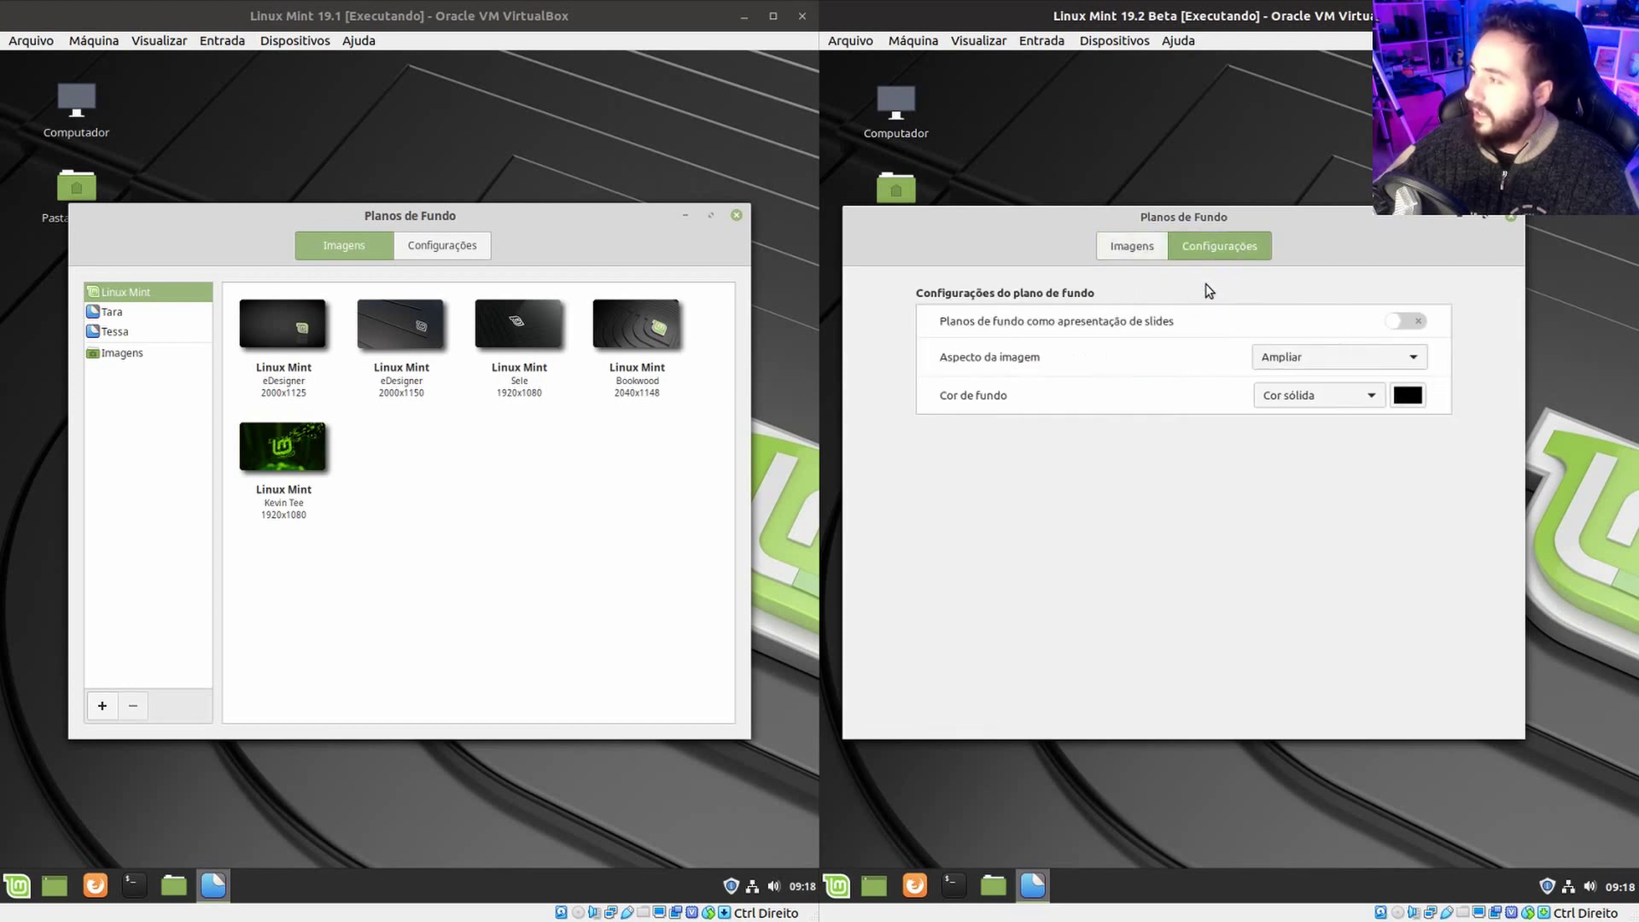
pyautogui.click(487, 247)
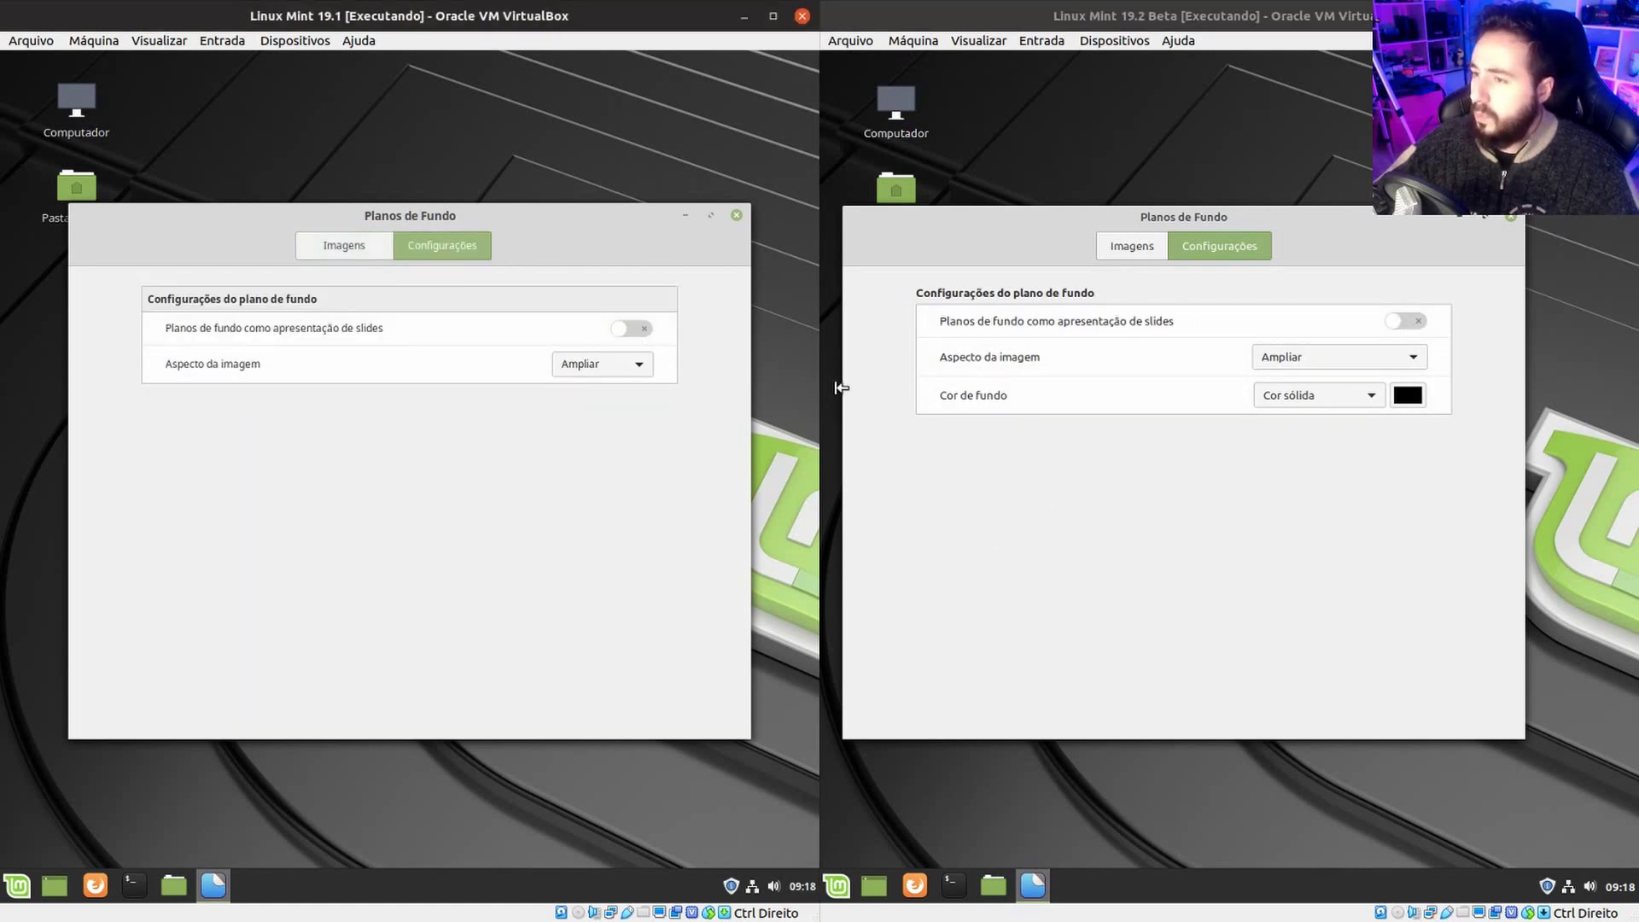
pyautogui.click(1408, 320)
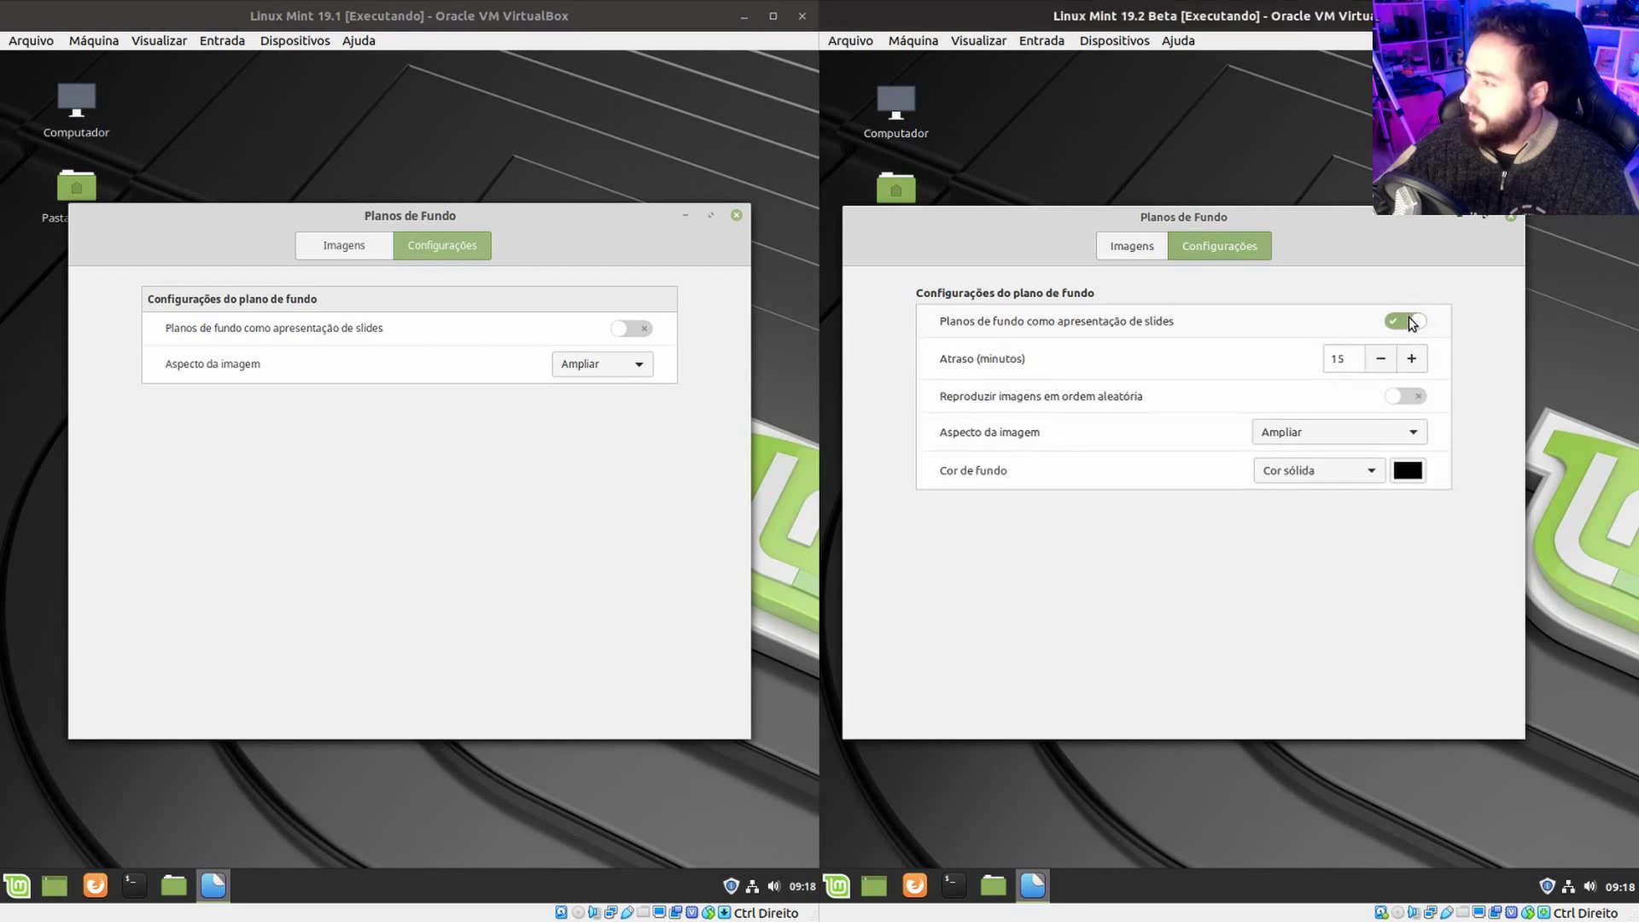
pyautogui.click(628, 331)
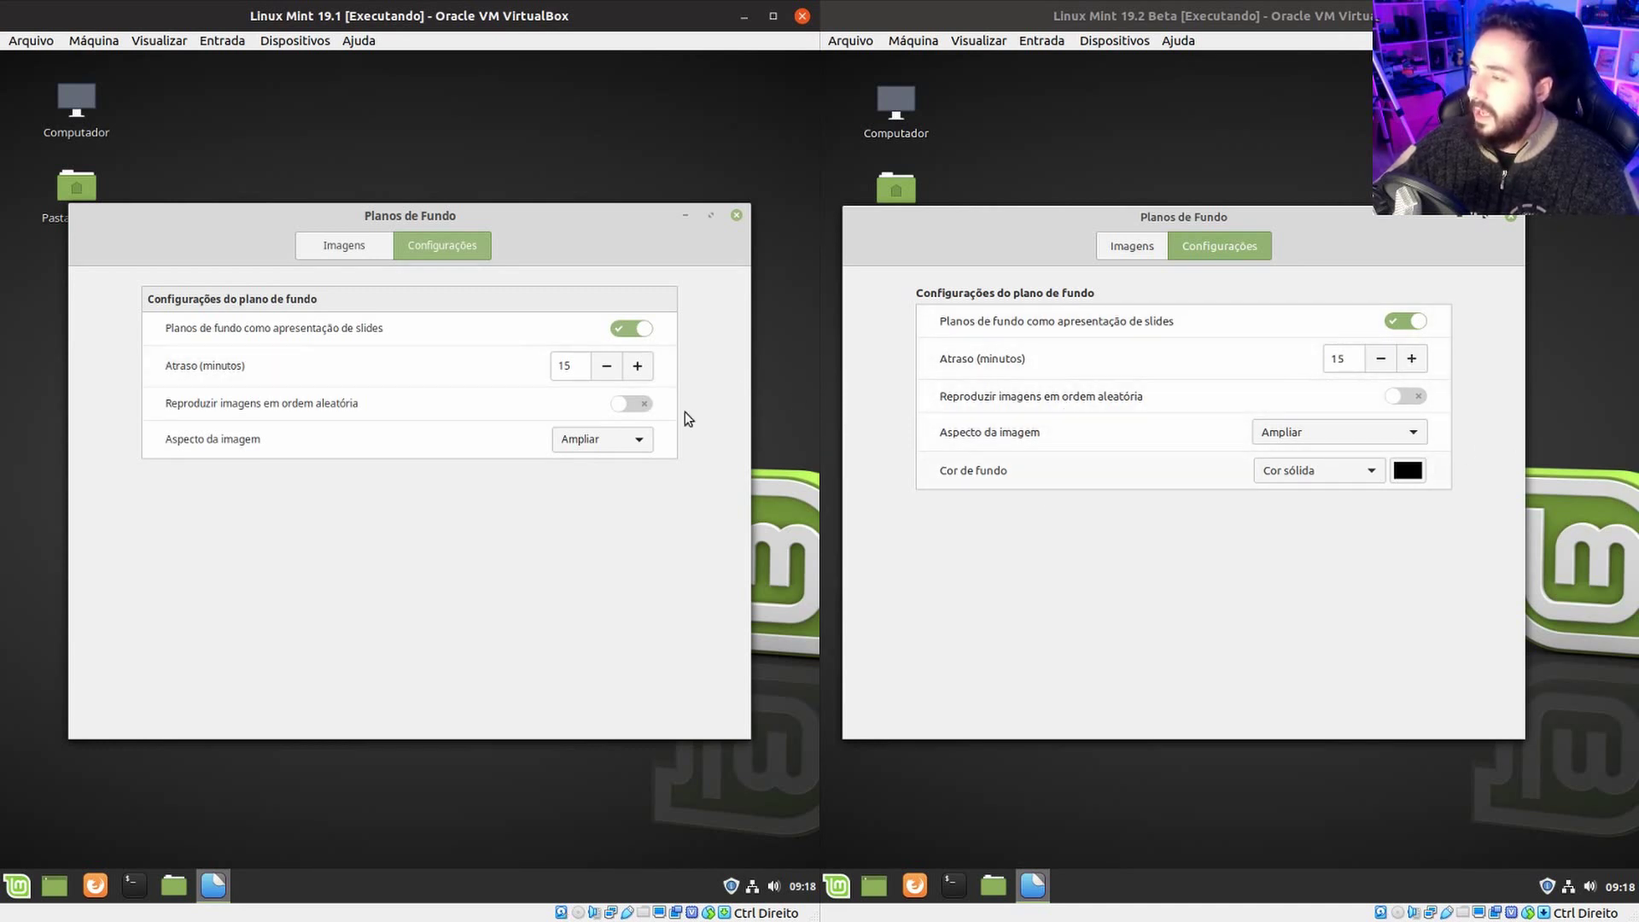
pyautogui.click(1411, 326)
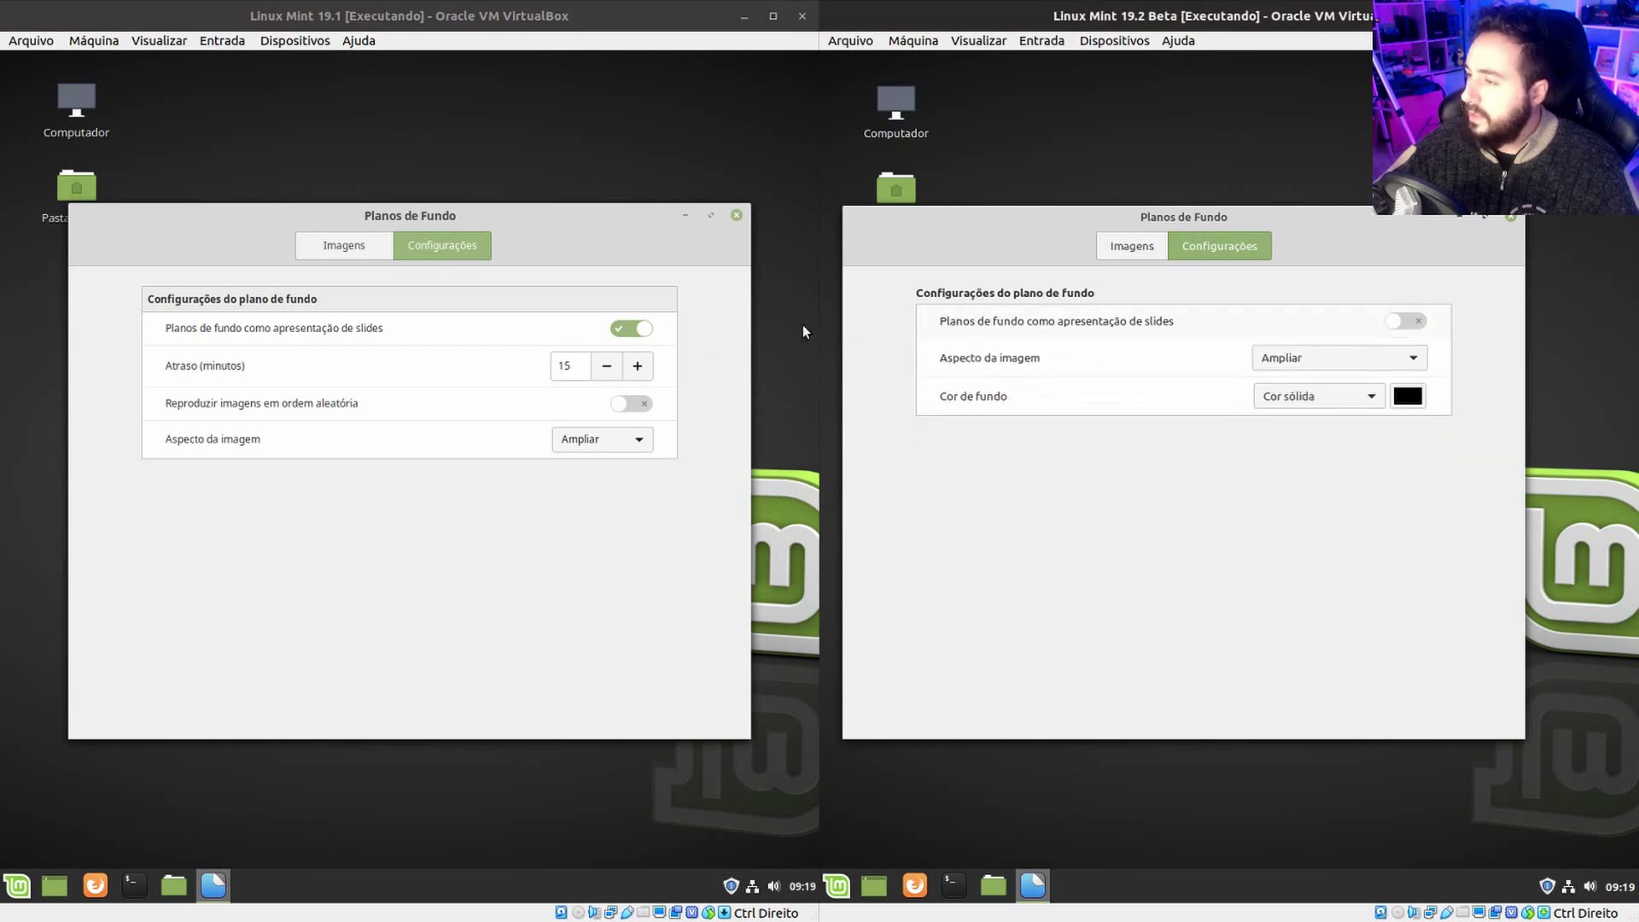
pyautogui.click(632, 329)
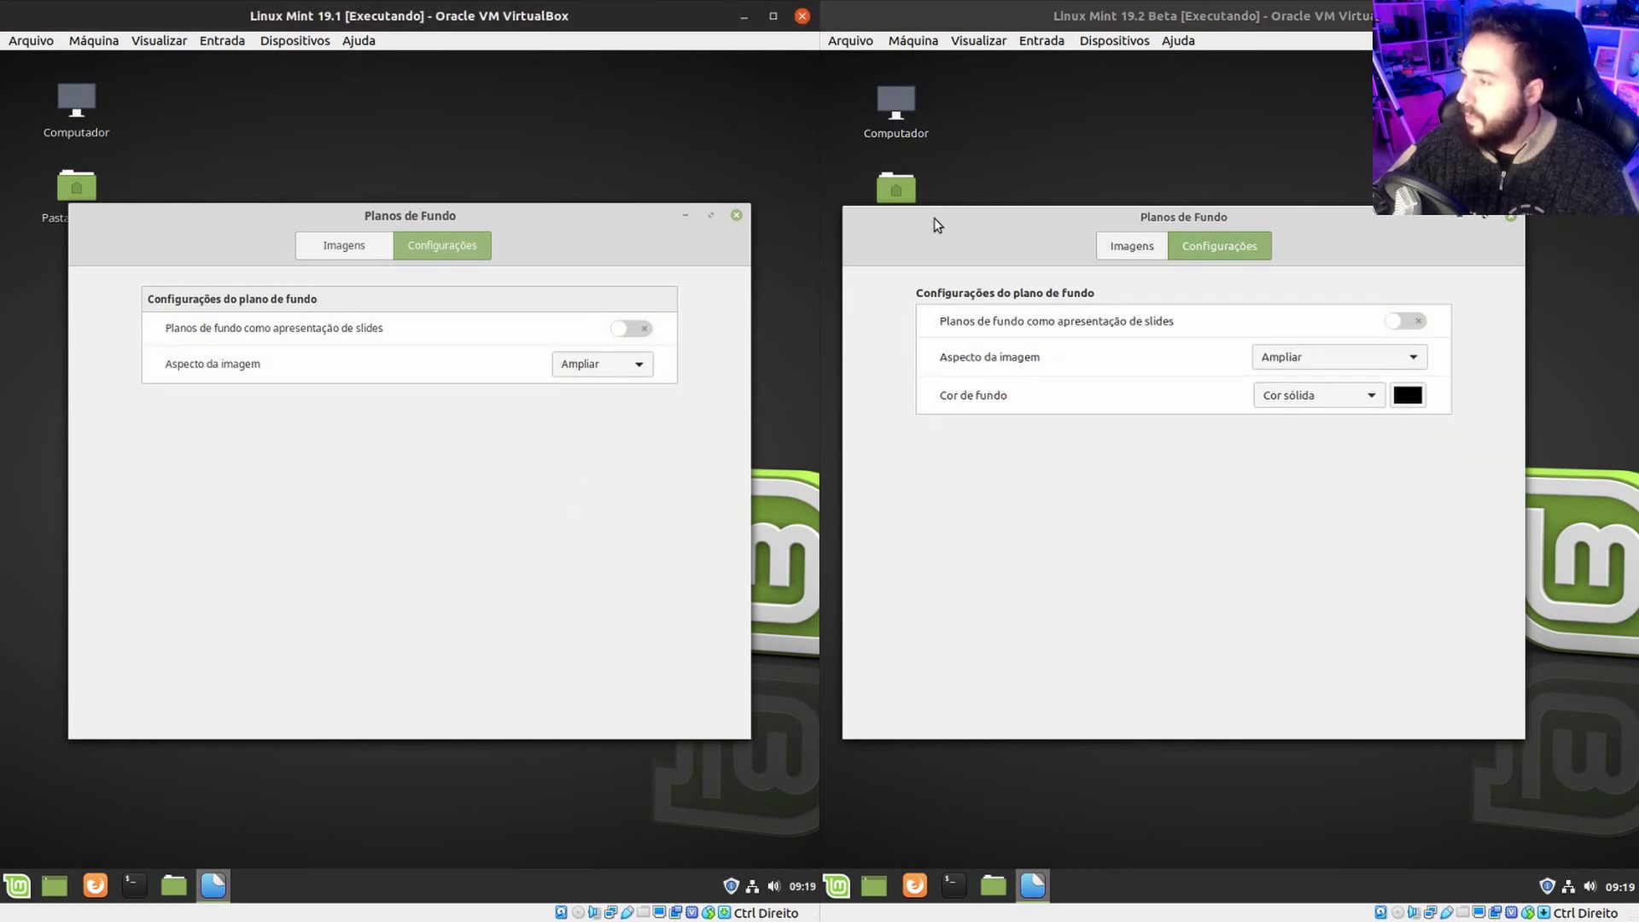
# In 19.2 Beta keep a solid background colour, cancel the colour chooser, and return to Imagens.
pyautogui.click(1350, 397)
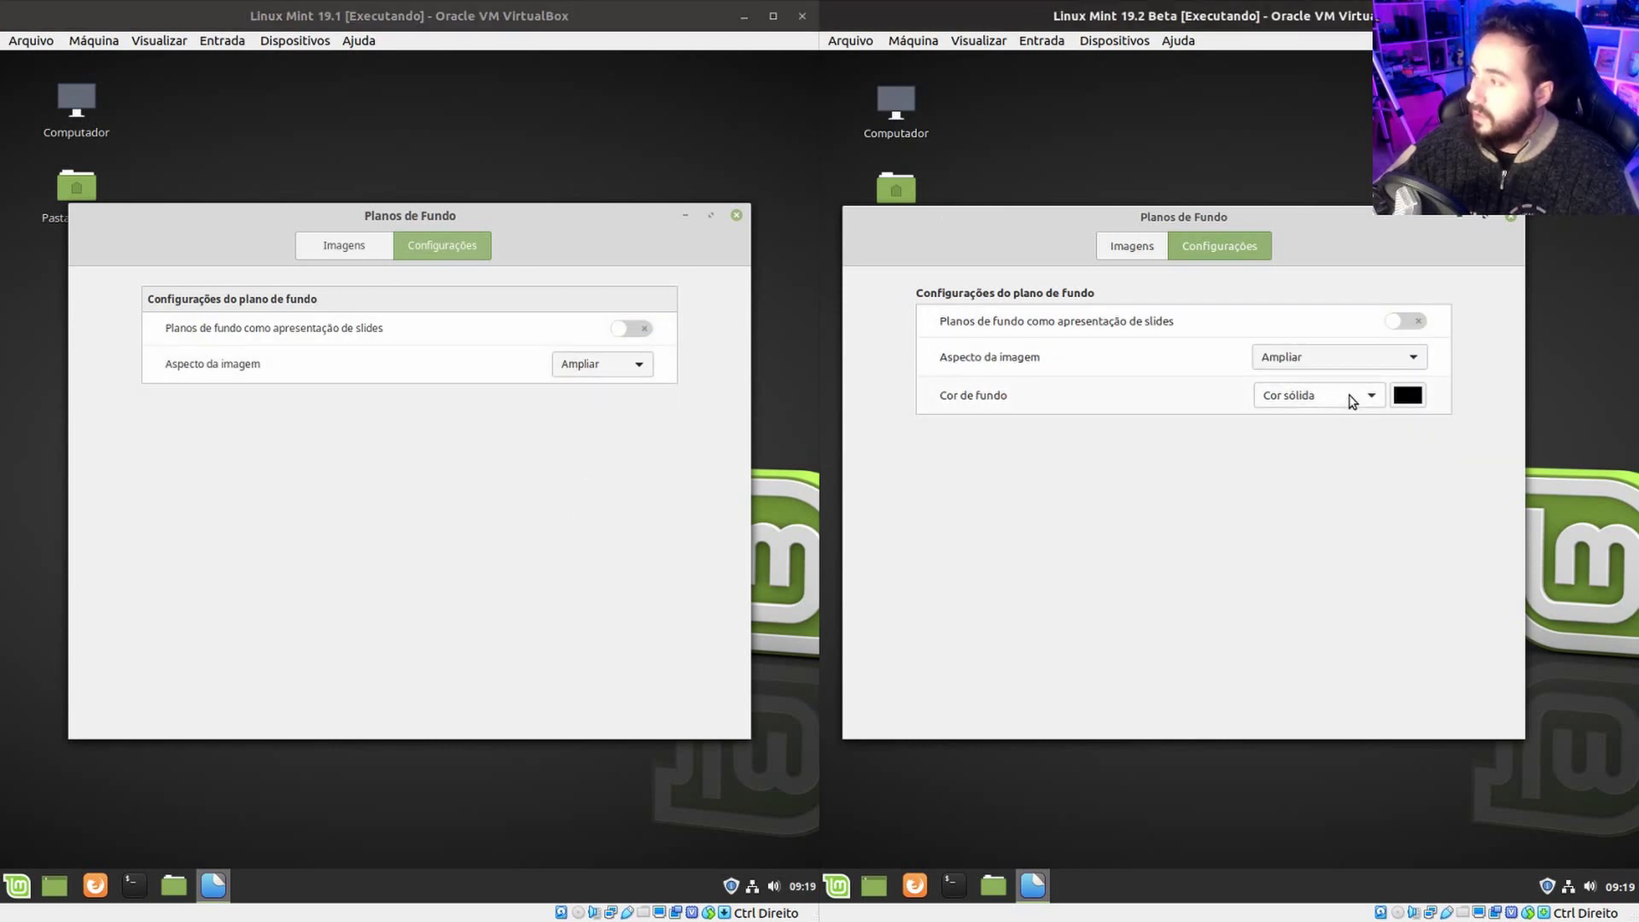
pyautogui.click(1366, 397)
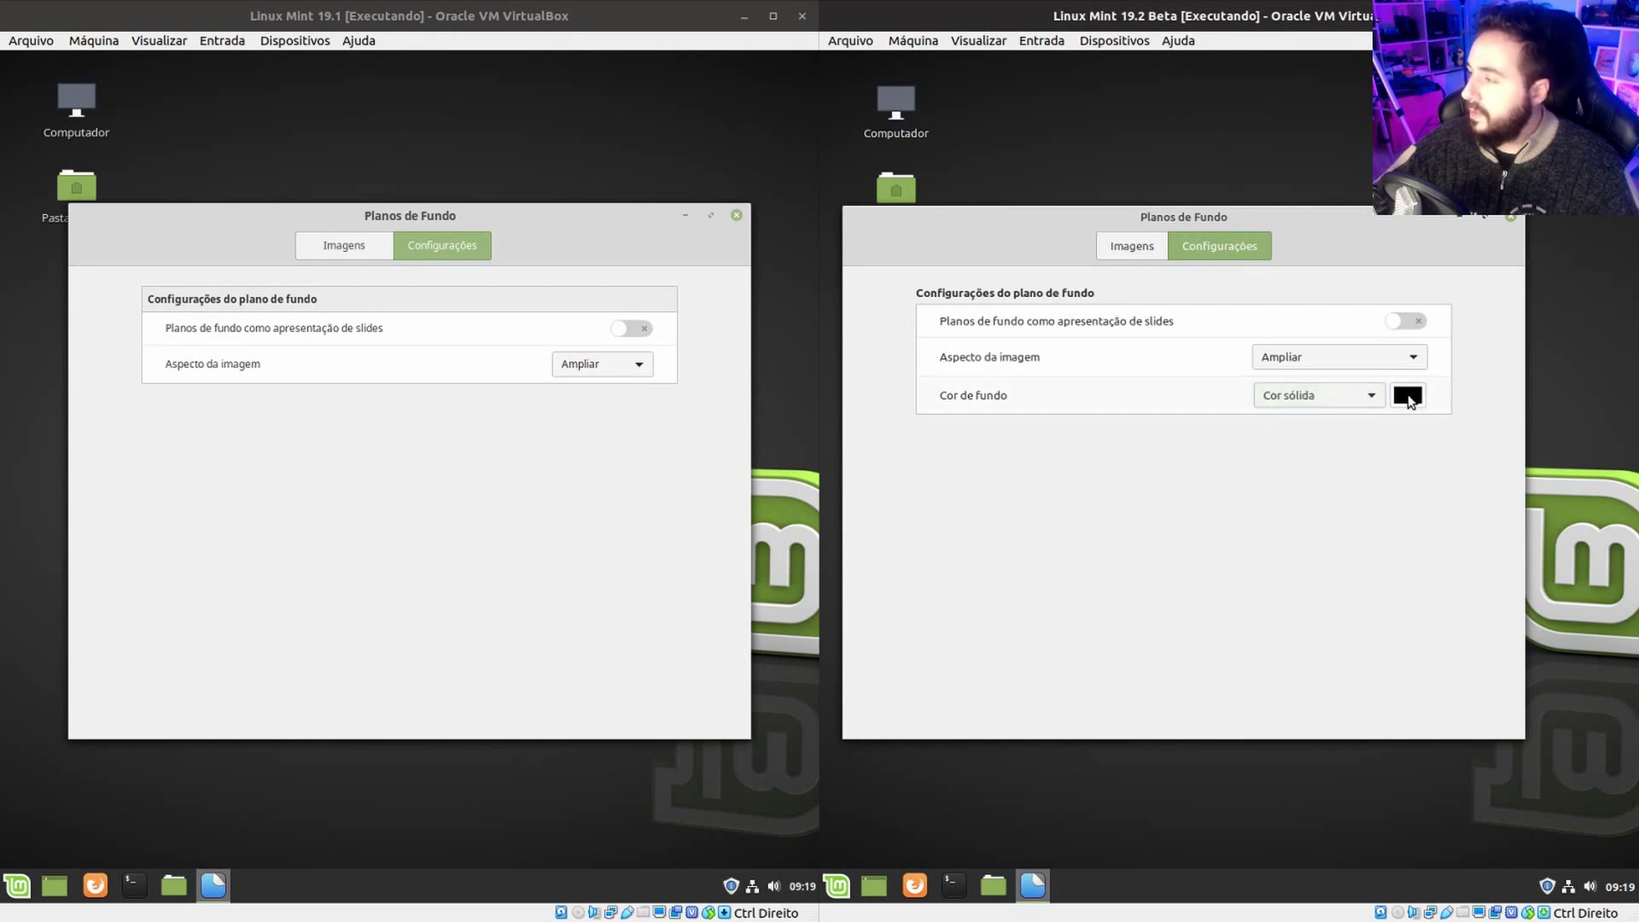
pyautogui.click(1407, 398)
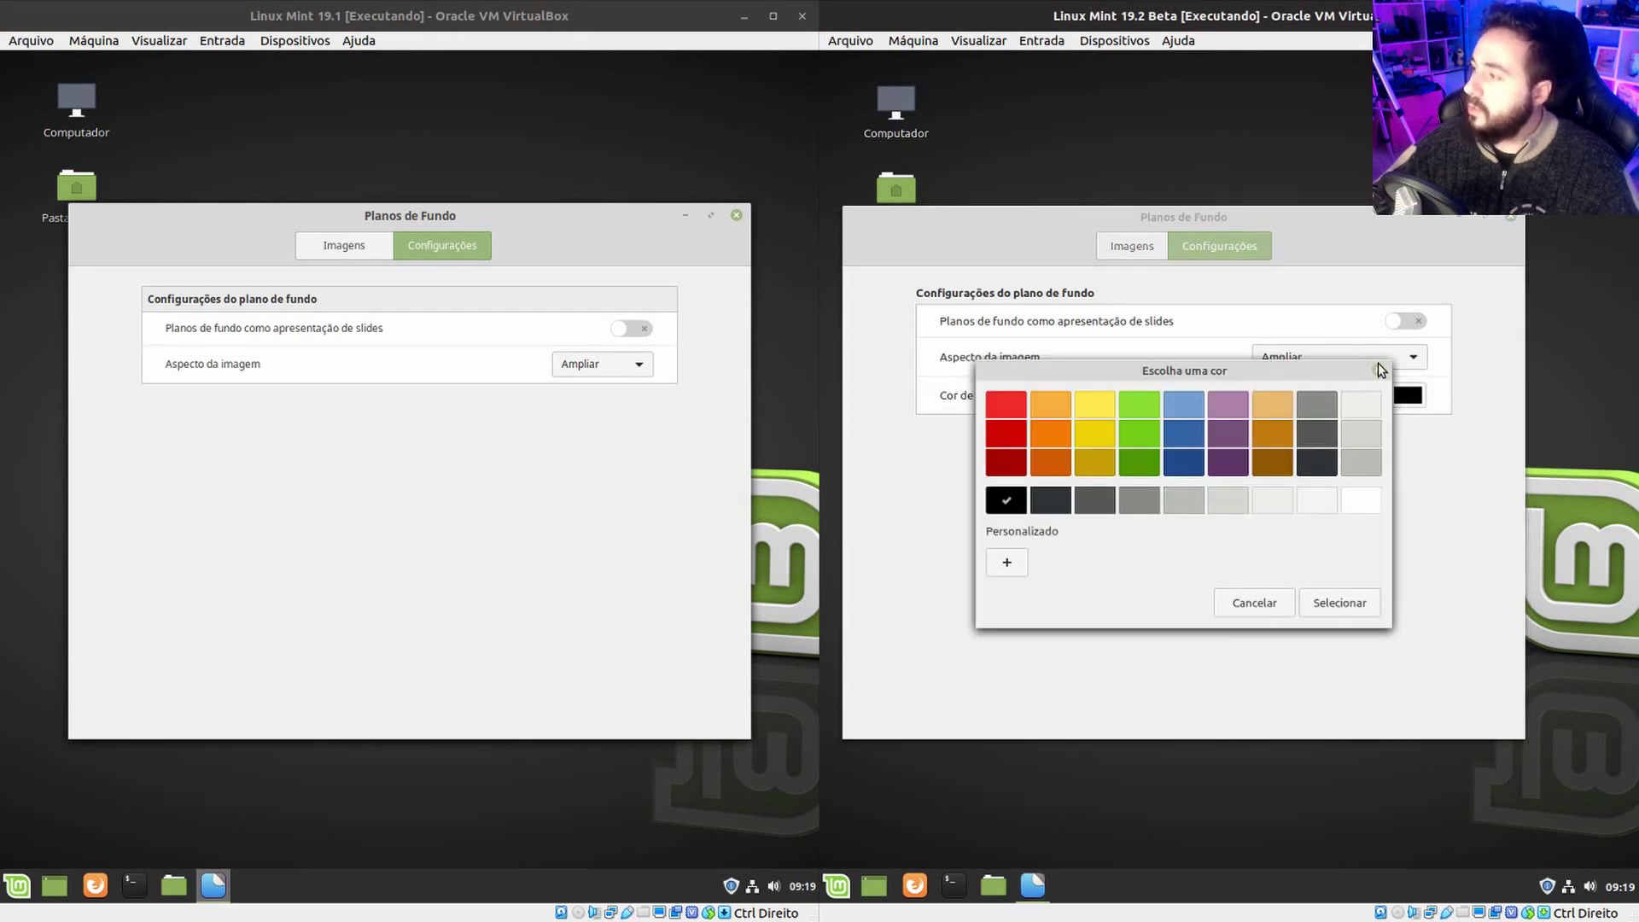
pyautogui.click(1379, 370)
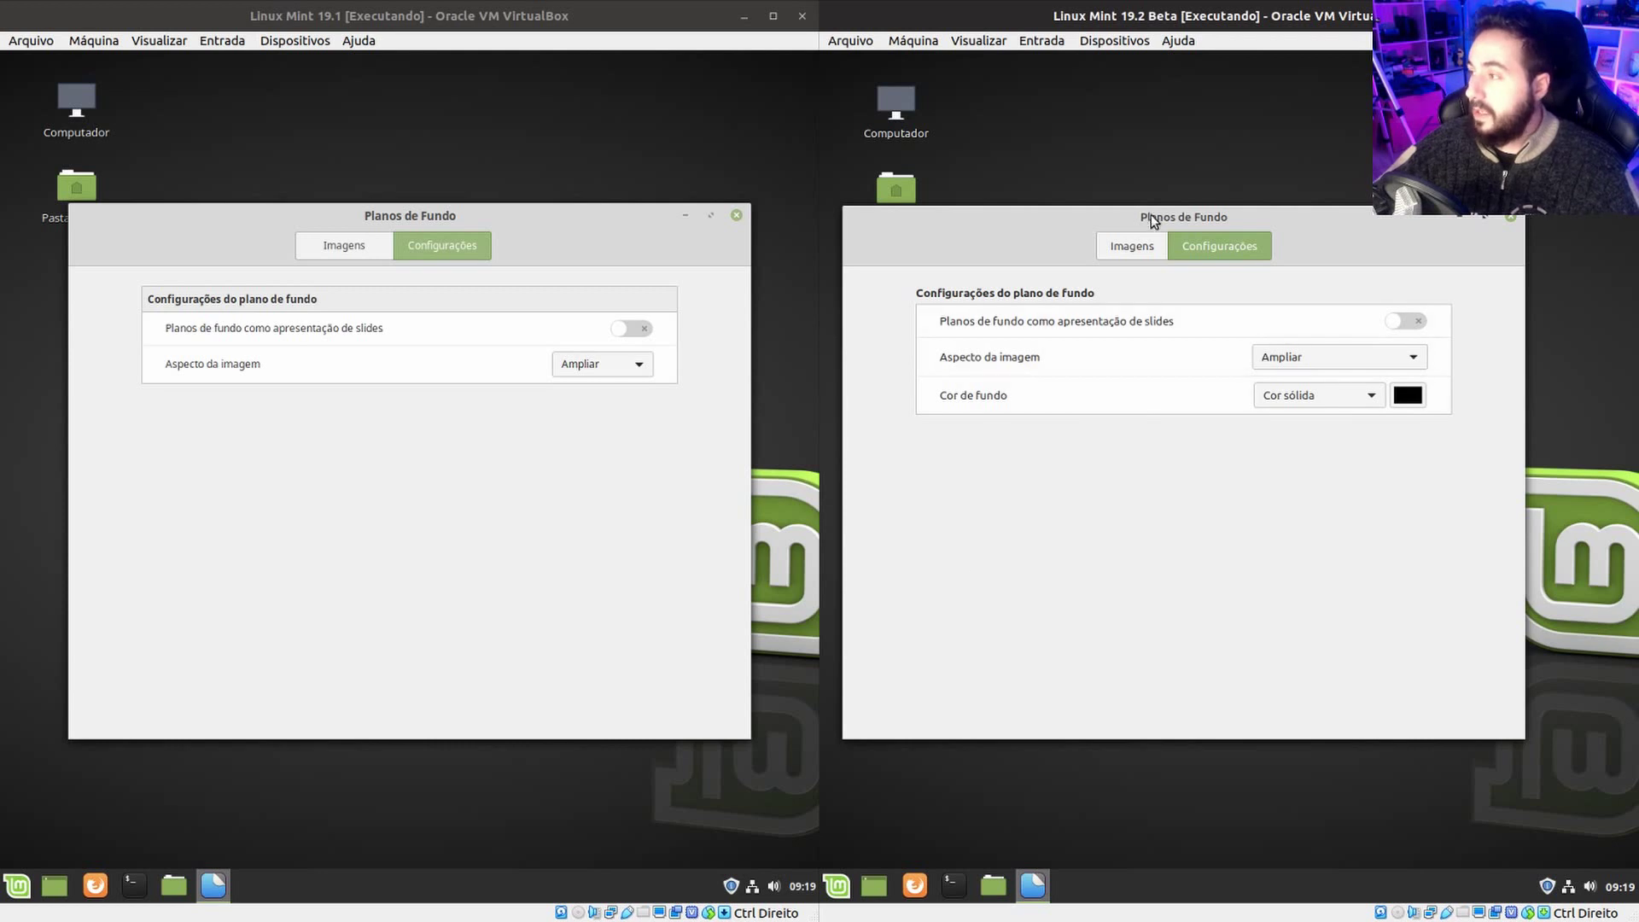
pyautogui.click(1141, 246)
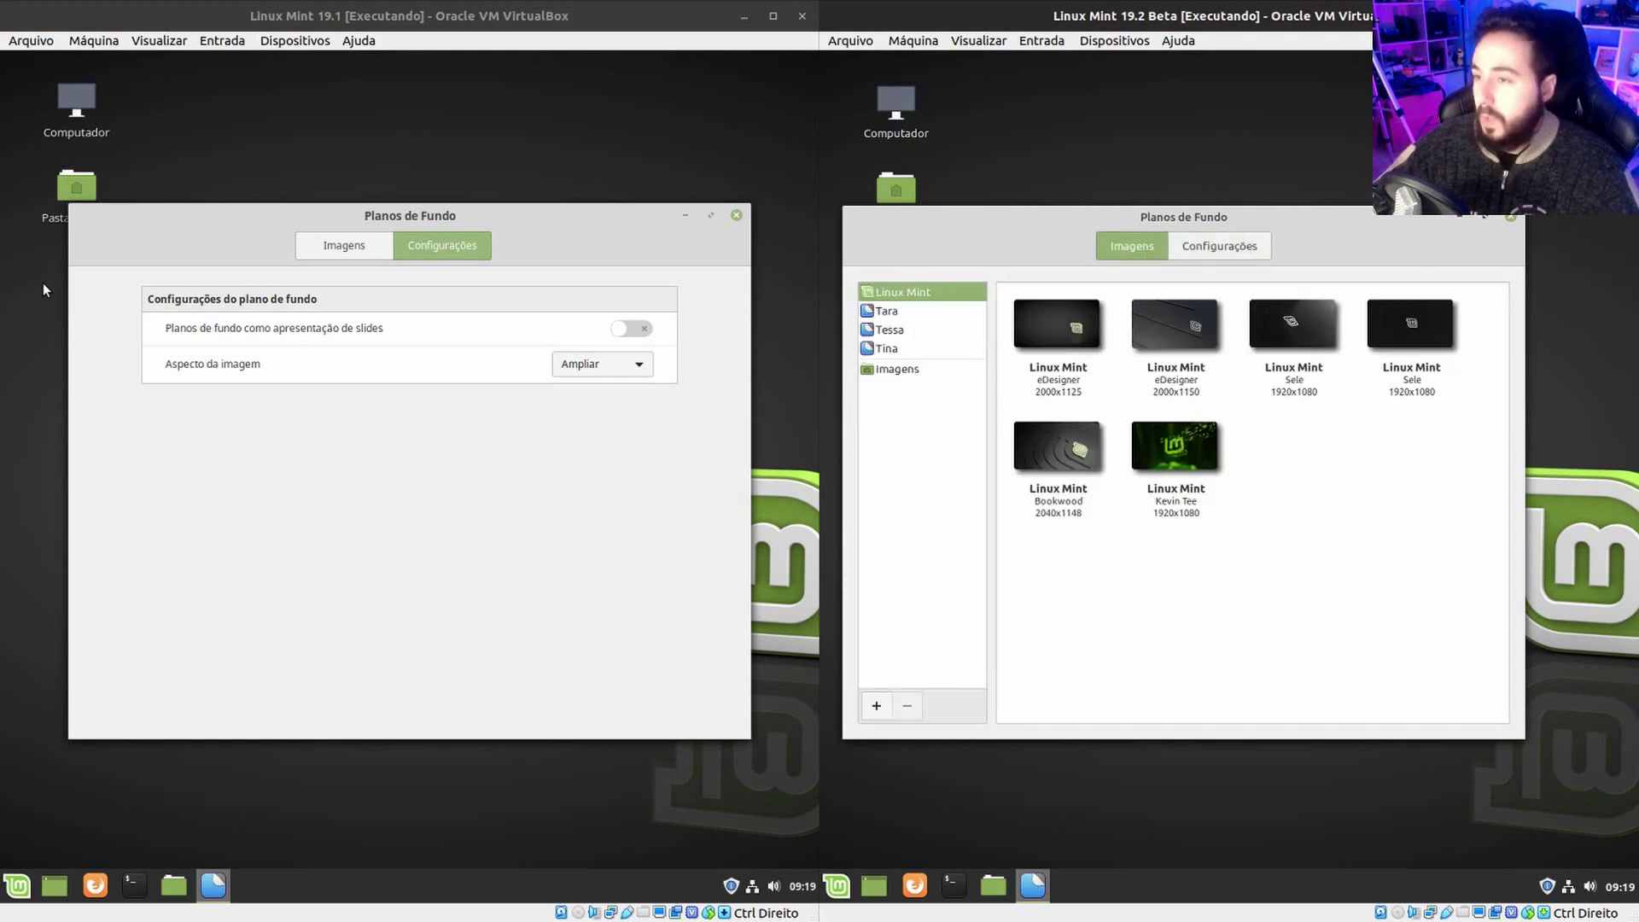
# Close the Planos de Fundo windows in both 19.1 and 19.2 Beta.
pyautogui.click(736, 215)
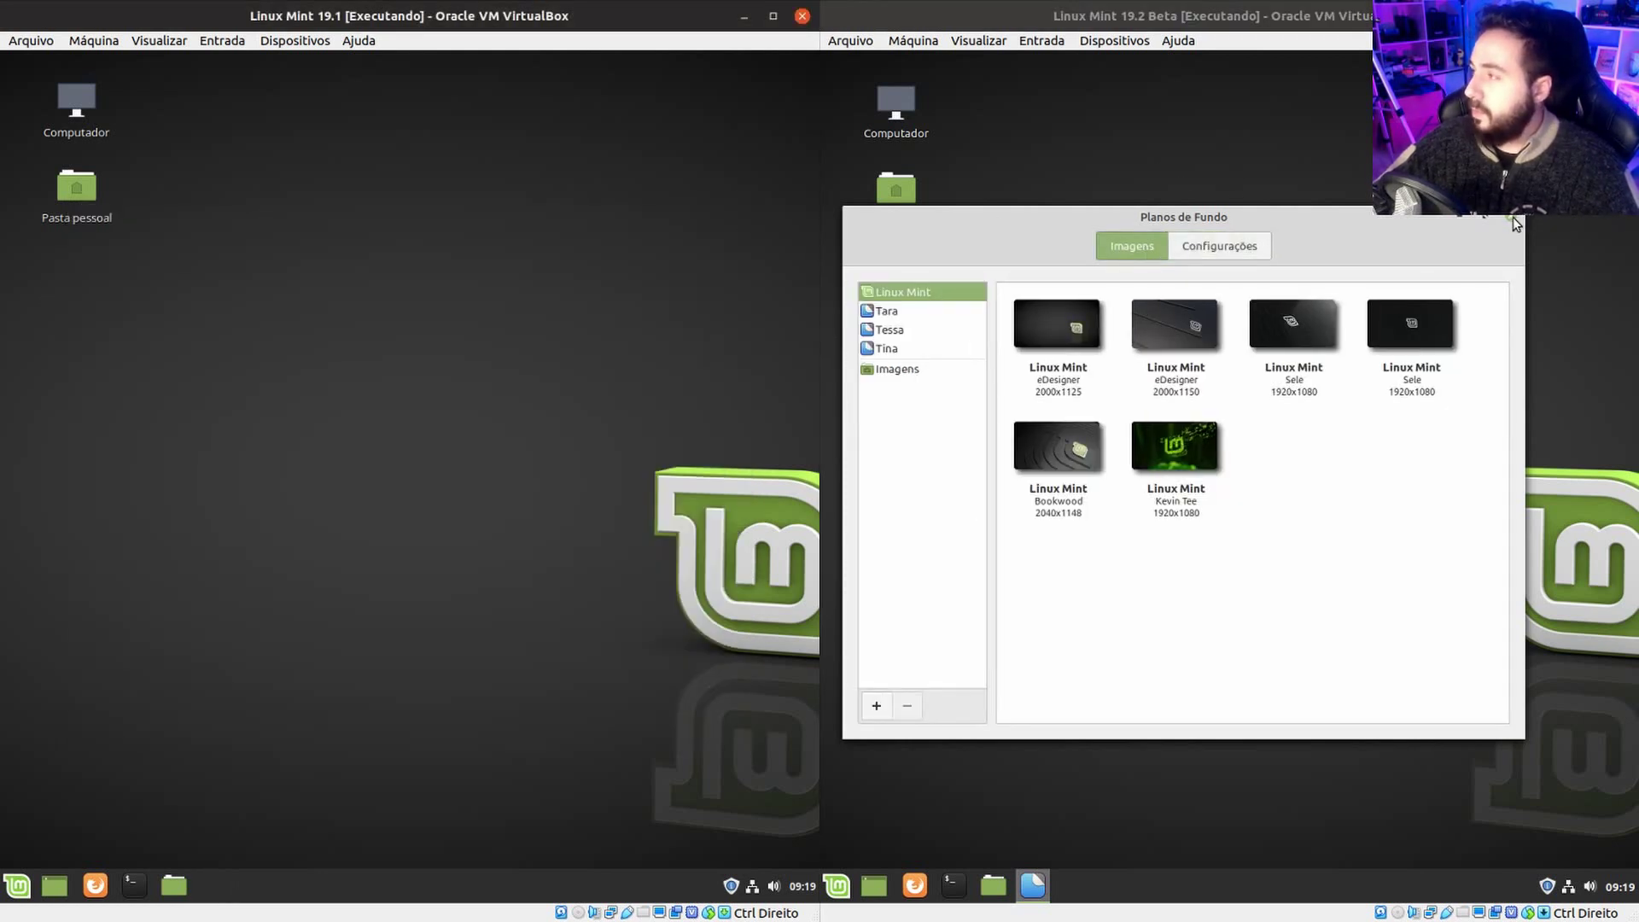
pyautogui.click(1513, 219)
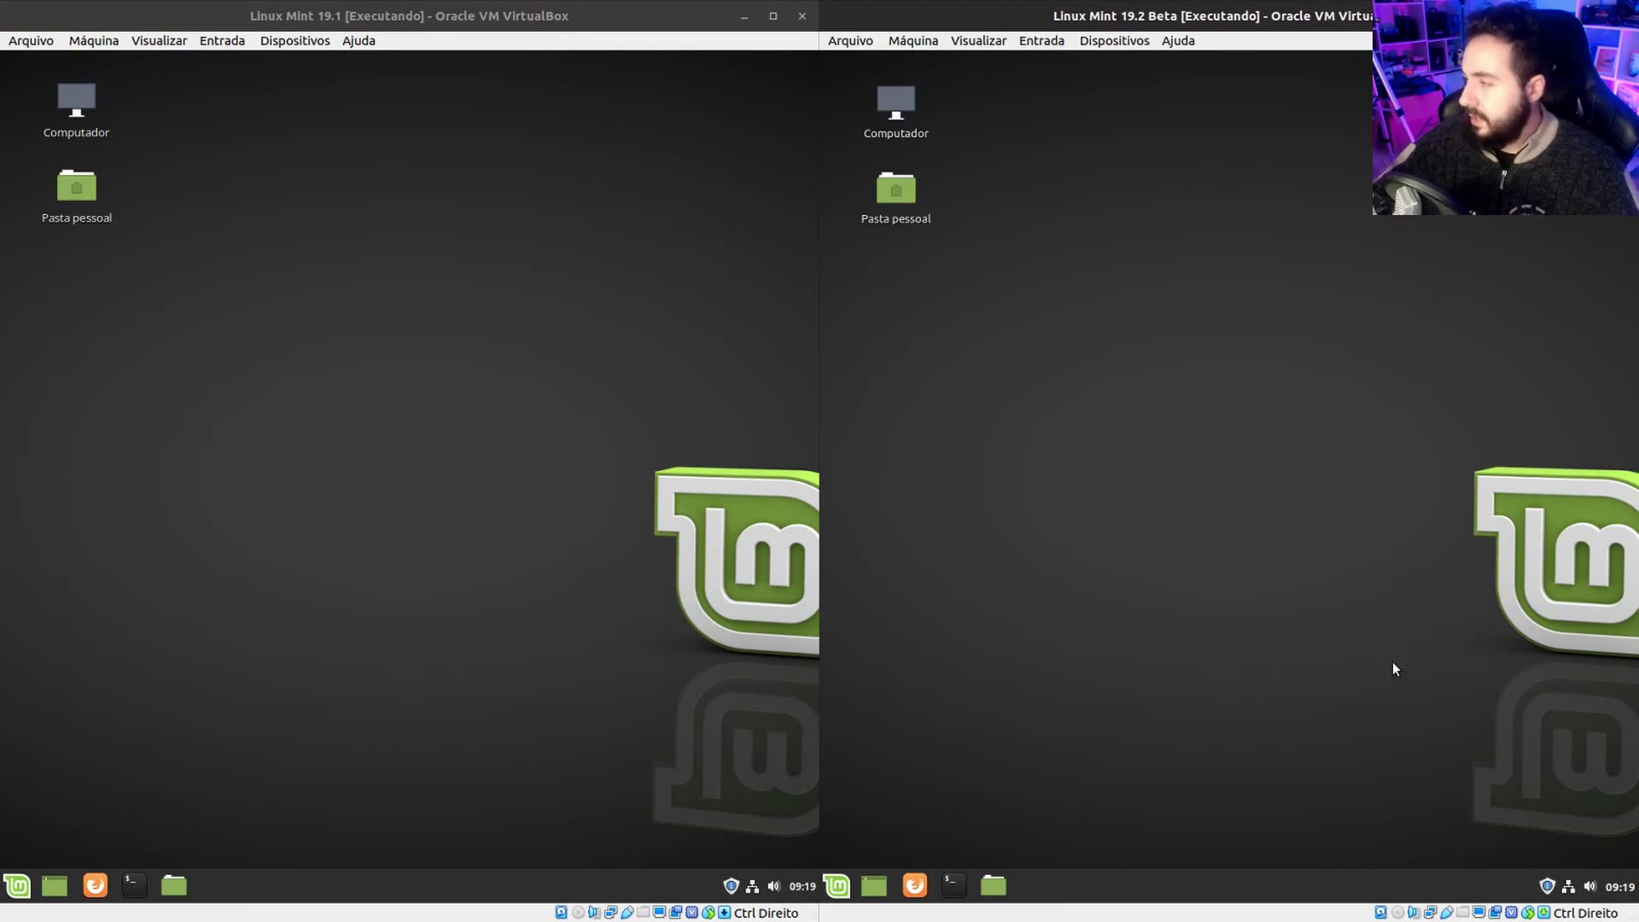
pyautogui.click(428, 591)
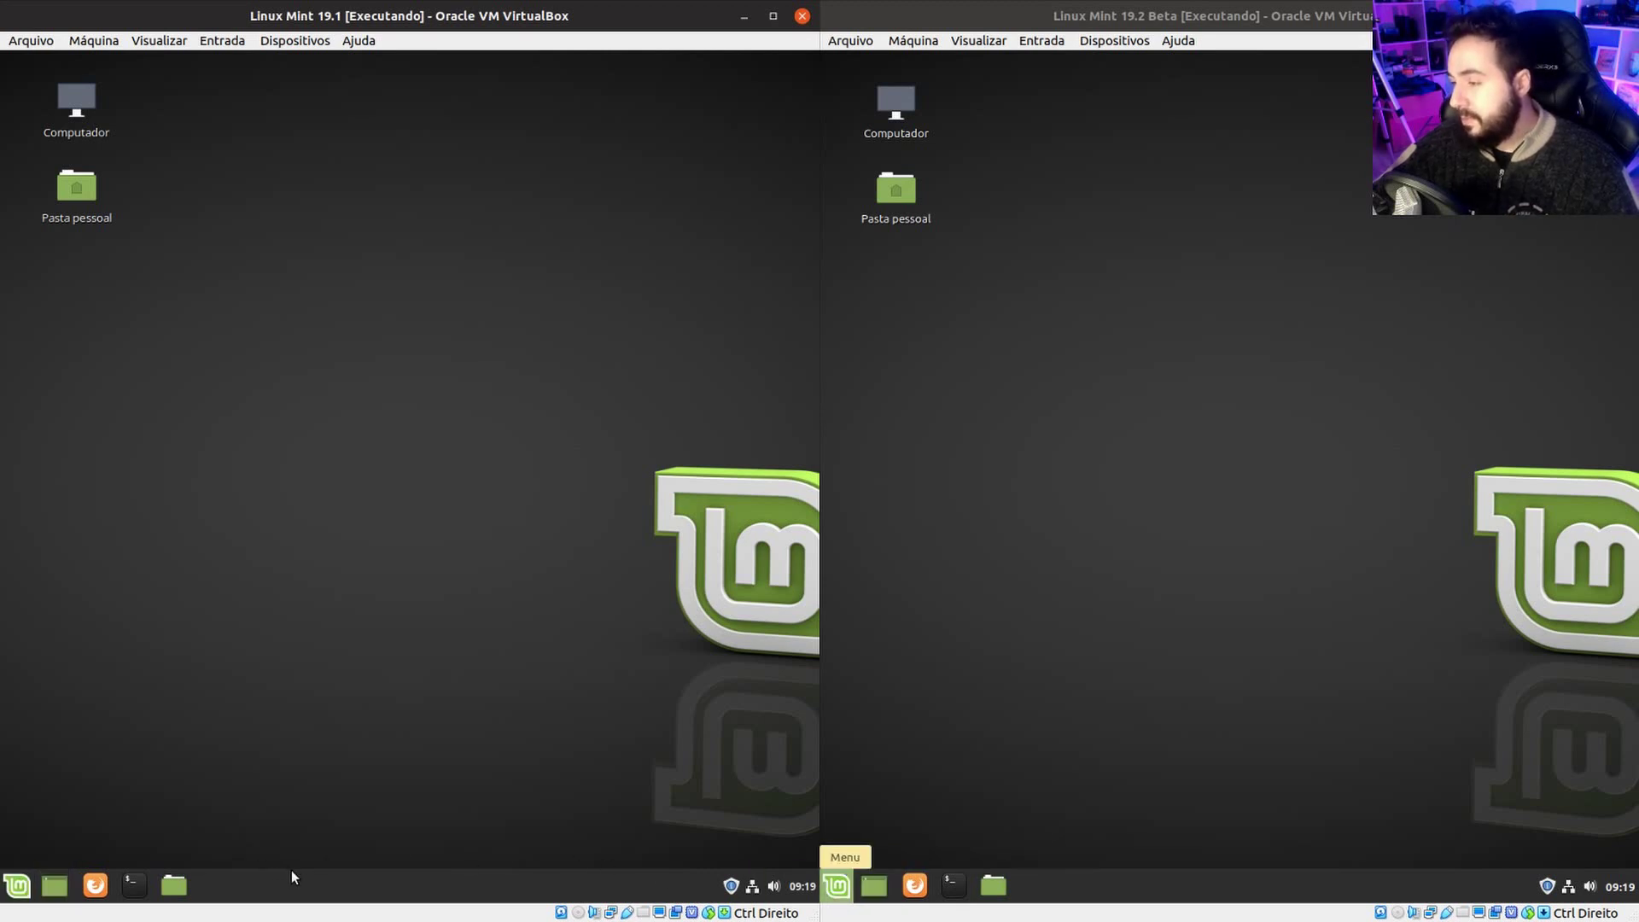
pyautogui.rightClick(239, 875)
pyautogui.click(331, 845)
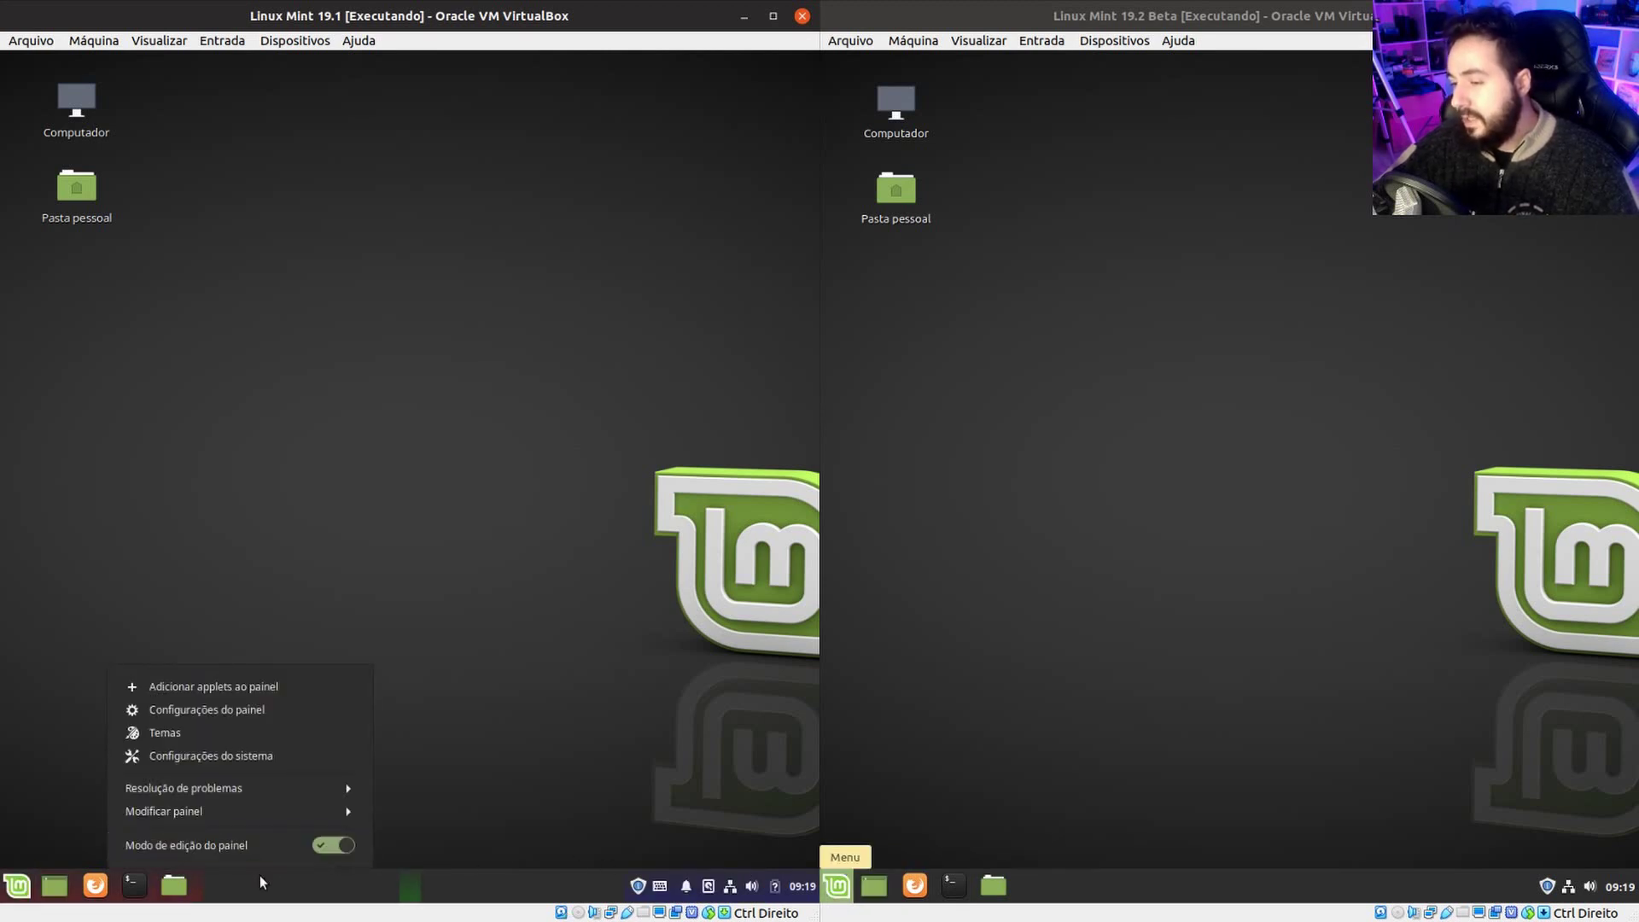
pyautogui.moveTo(56, 906); pyautogui.dragTo(657, 912)
pyautogui.moveTo(797, 906); pyautogui.dragTo(805, 897)
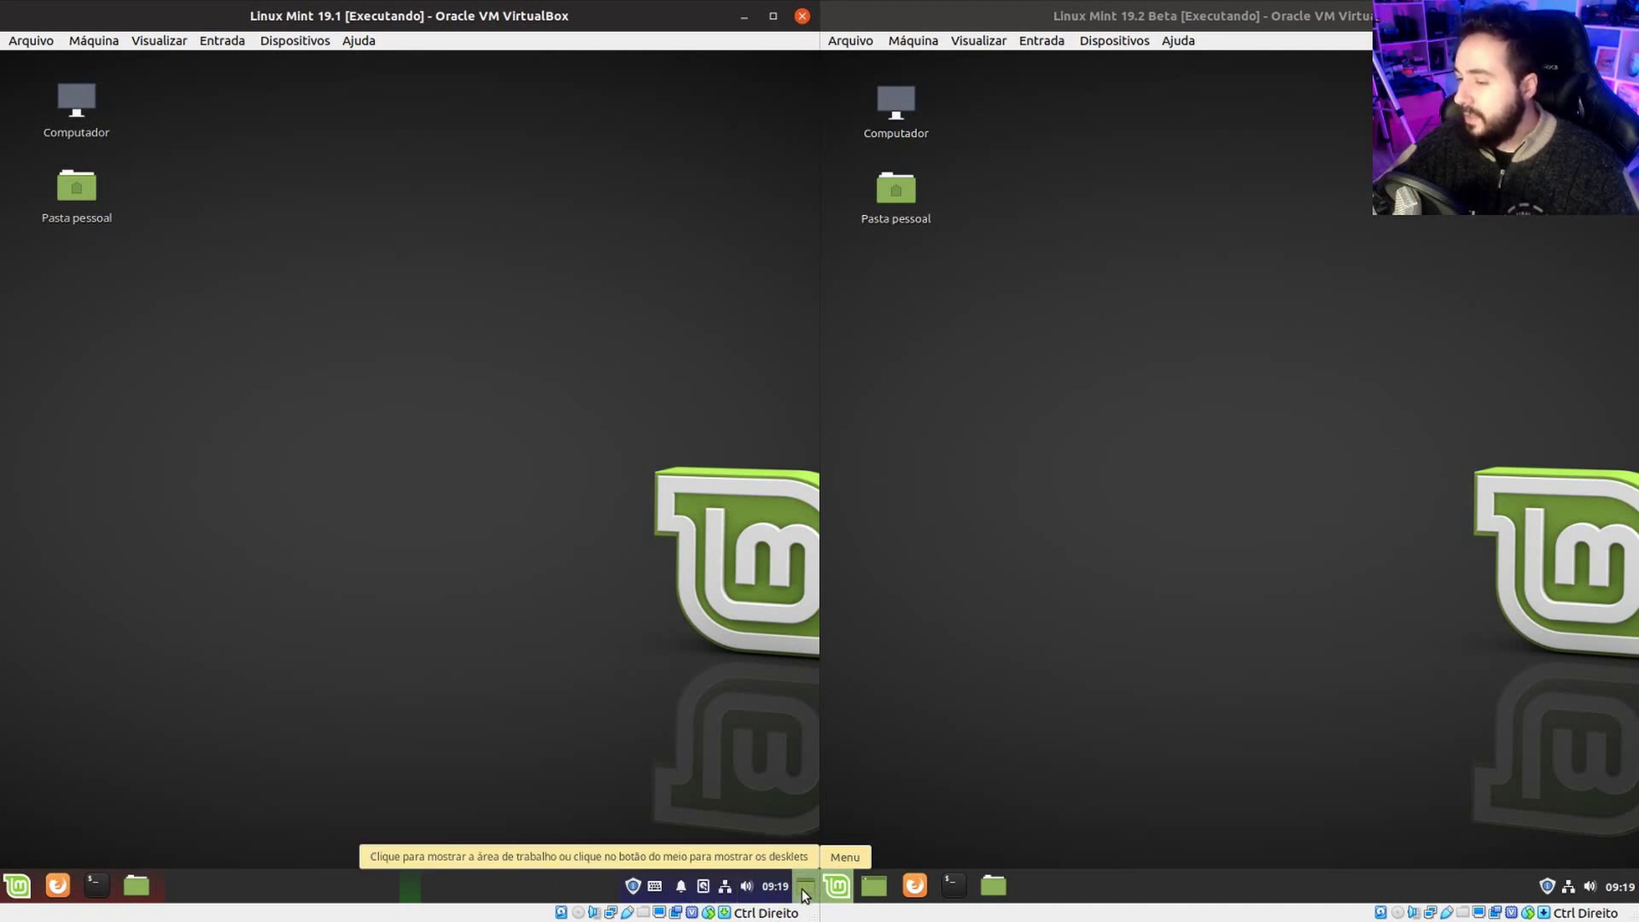
pyautogui.moveTo(804, 891); pyautogui.dragTo(55, 880)
pyautogui.rightClick(380, 887)
pyautogui.click(429, 847)
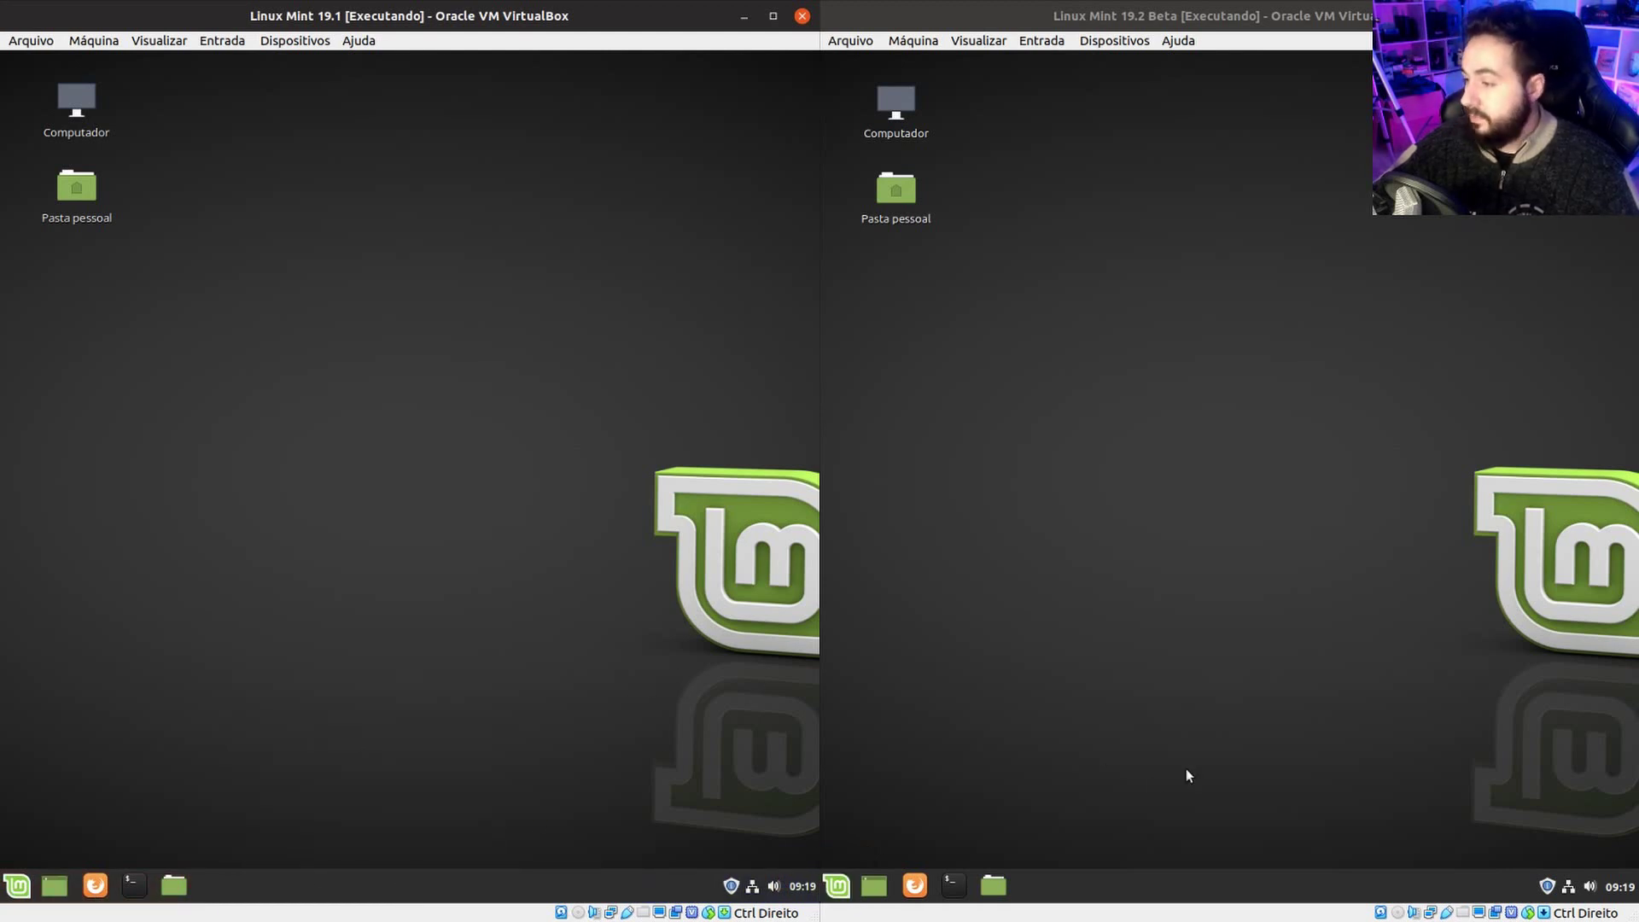
# Launch Update Manager from the tray in both VMs and dismiss each welcome page.
pyautogui.click(733, 888)
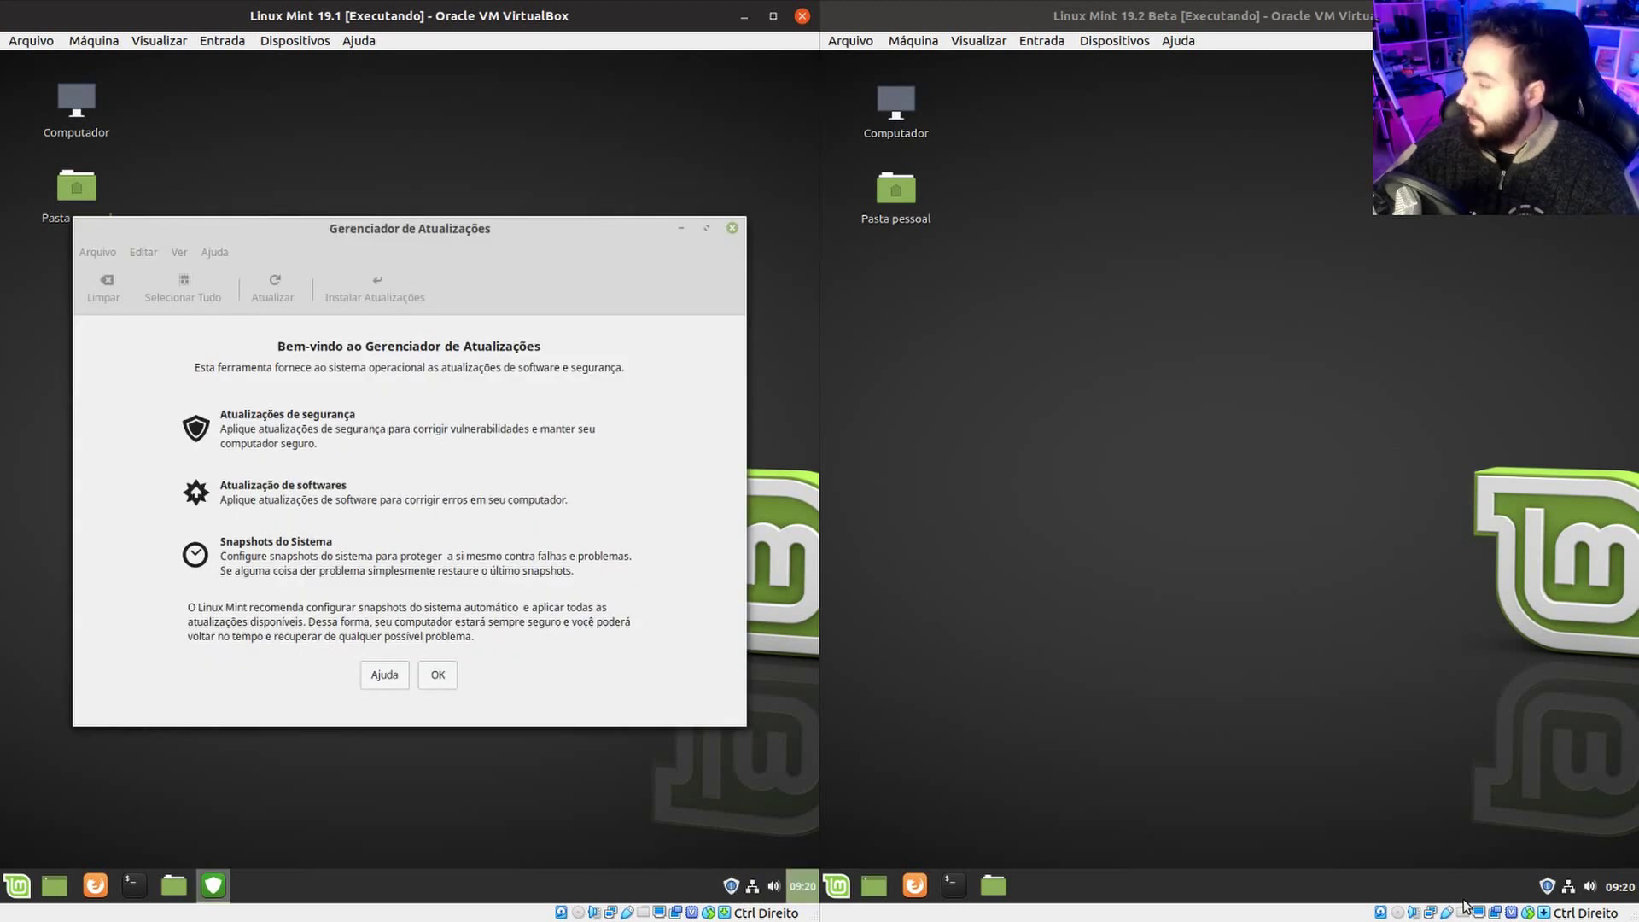
pyautogui.click(1547, 886)
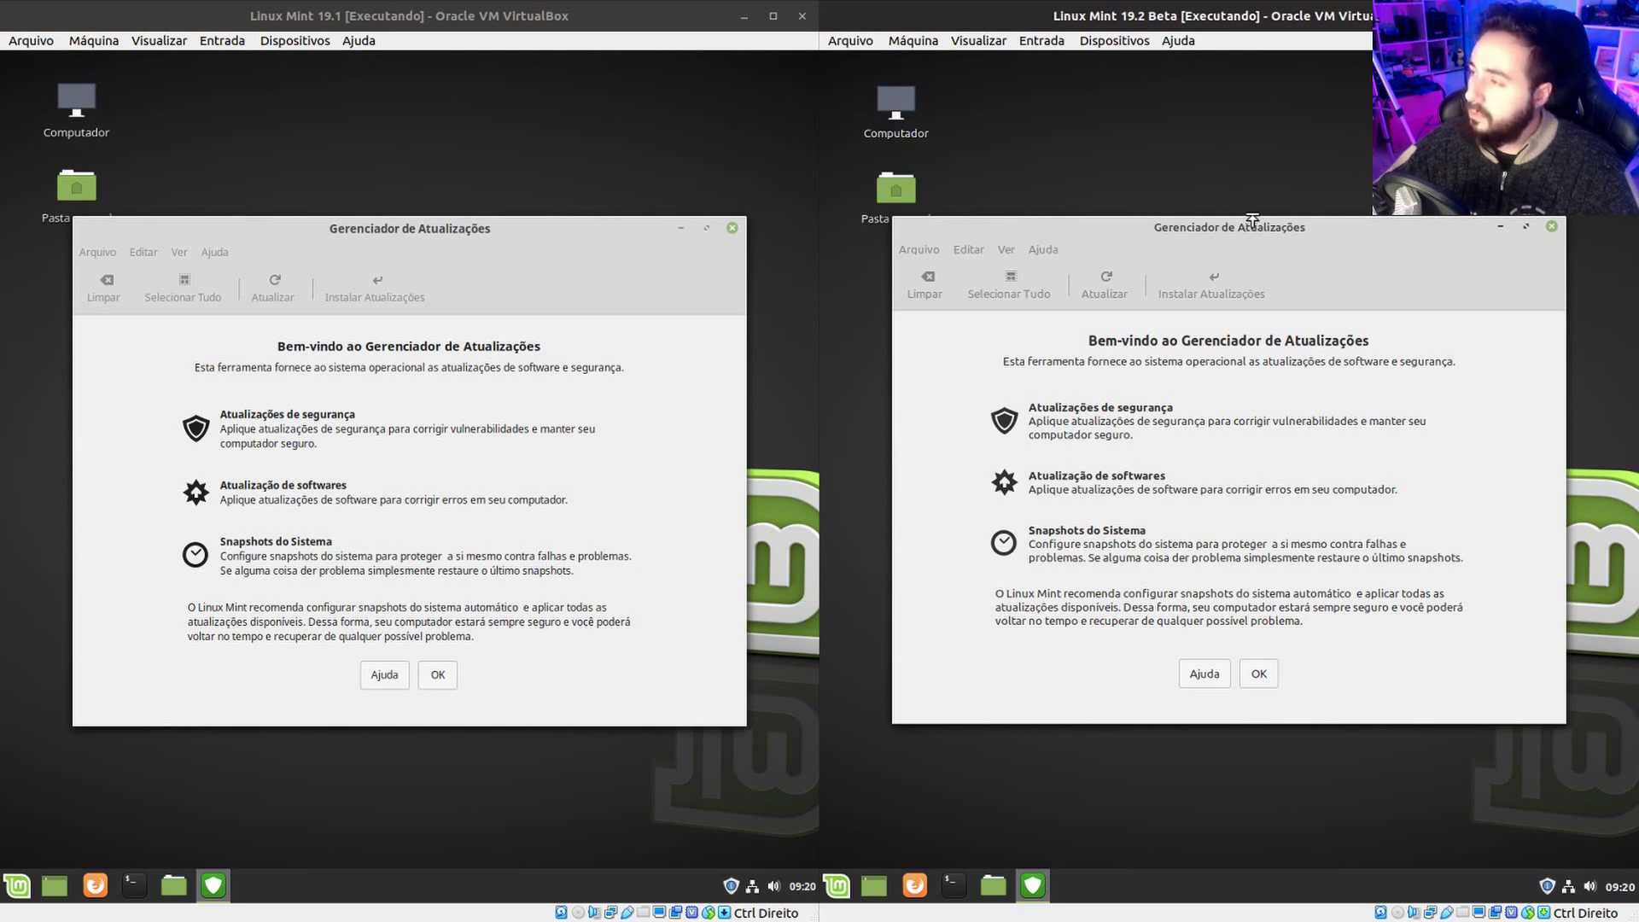
pyautogui.moveTo(1215, 236); pyautogui.dragTo(1217, 228)
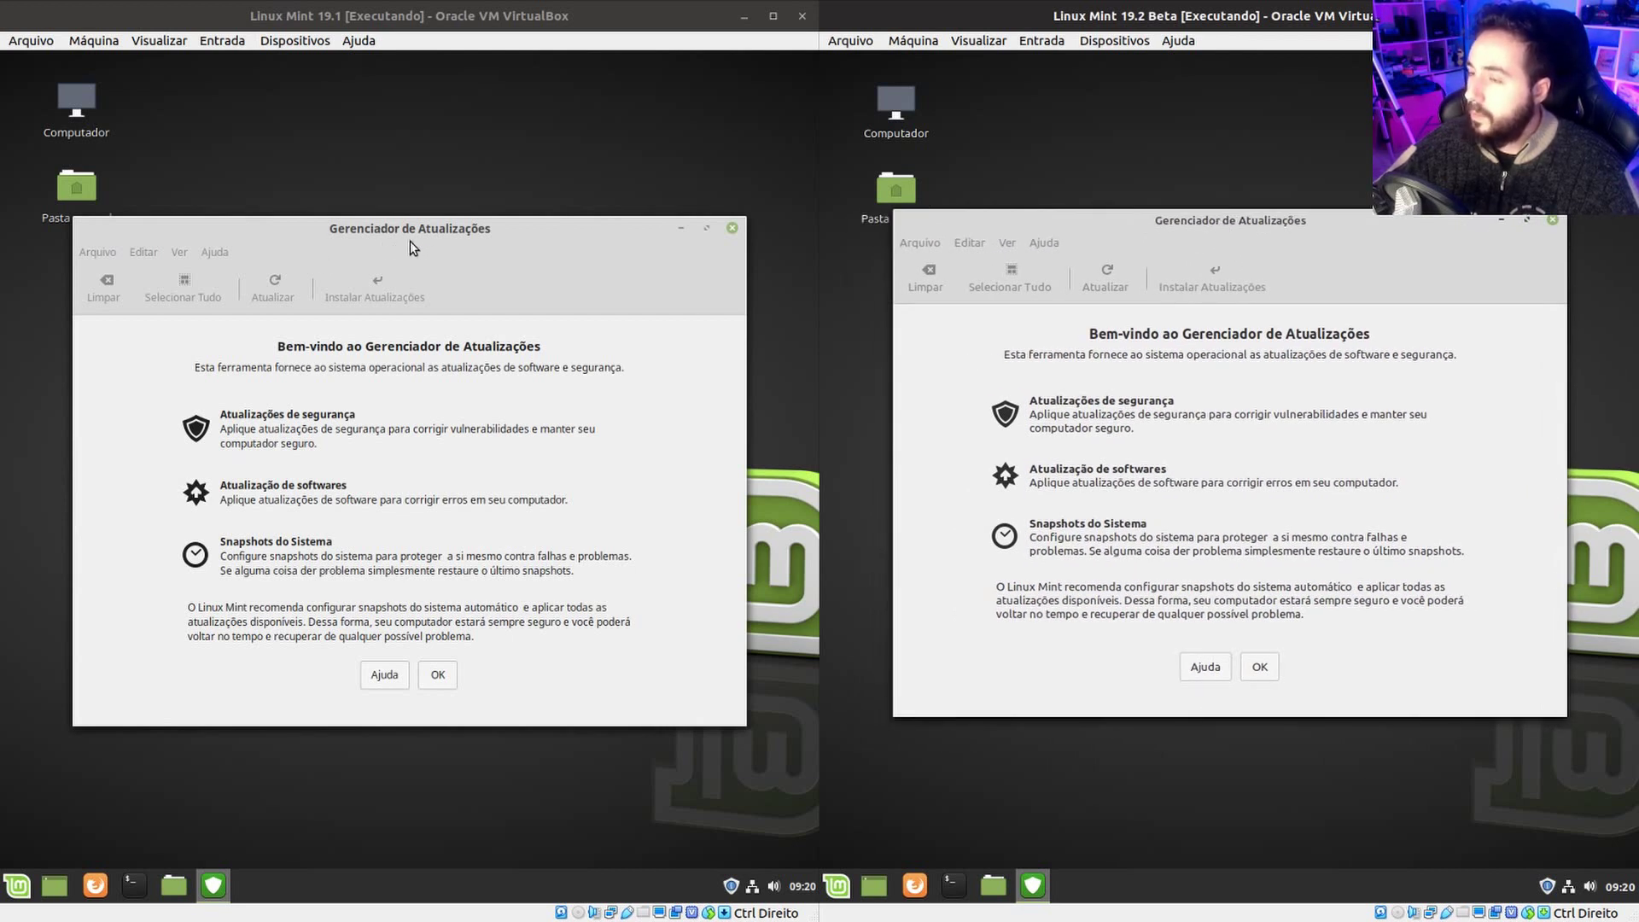
pyautogui.click(438, 675)
pyautogui.click(1260, 668)
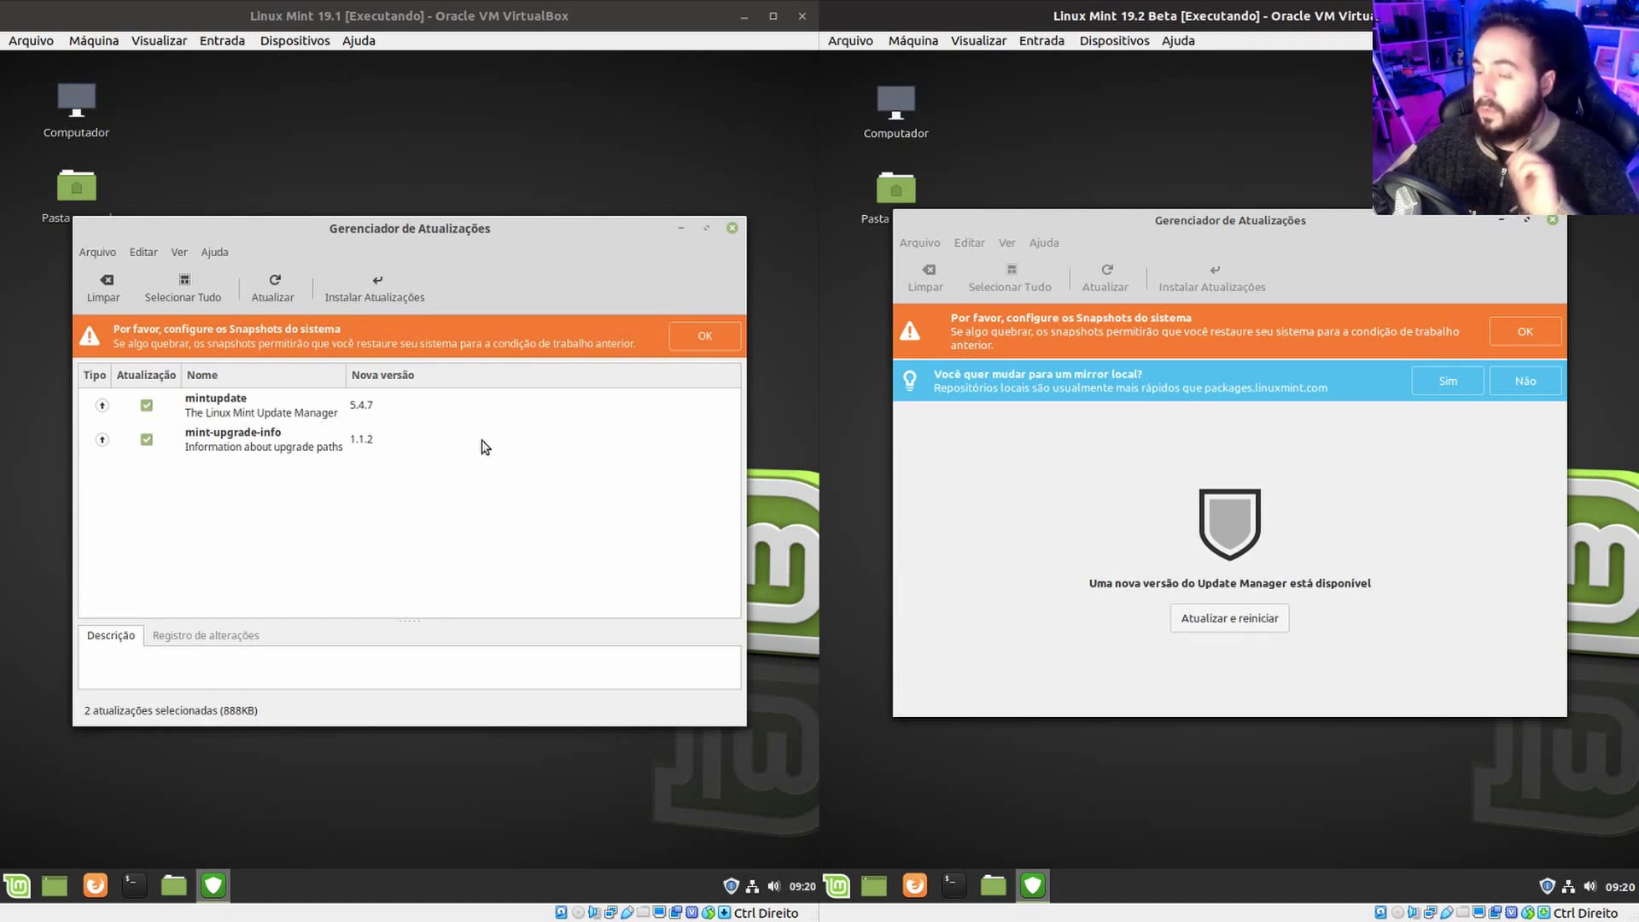
# Acknowledge the snapshot reminder in both VMs, cancelling each Timeshift password request.
pyautogui.click(294, 345)
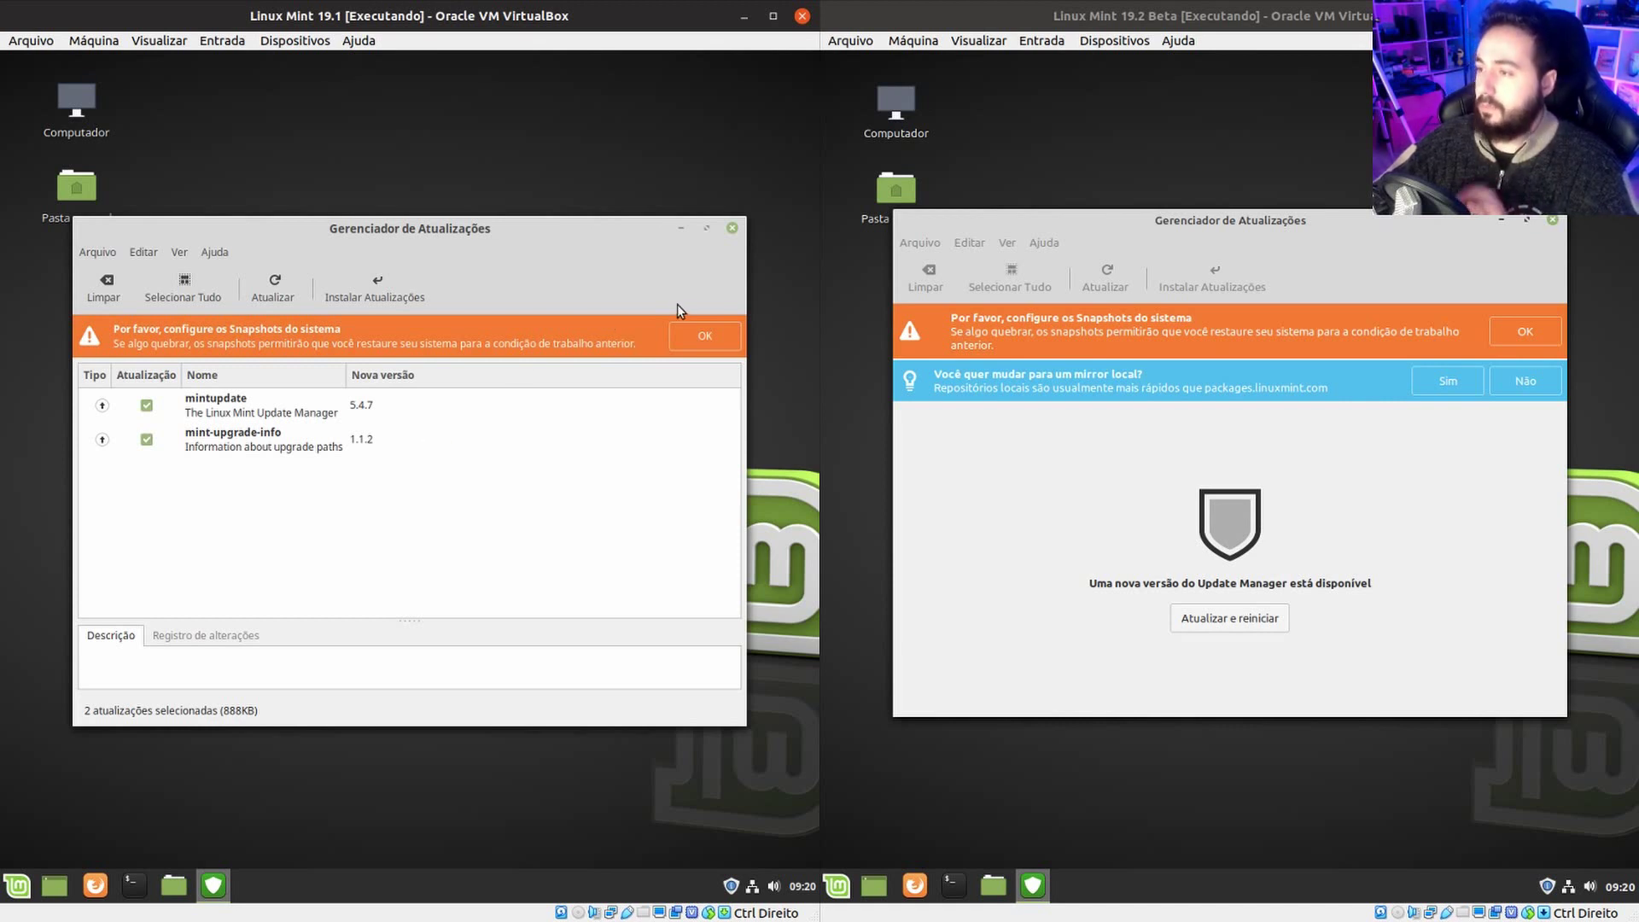
pyautogui.click(717, 346)
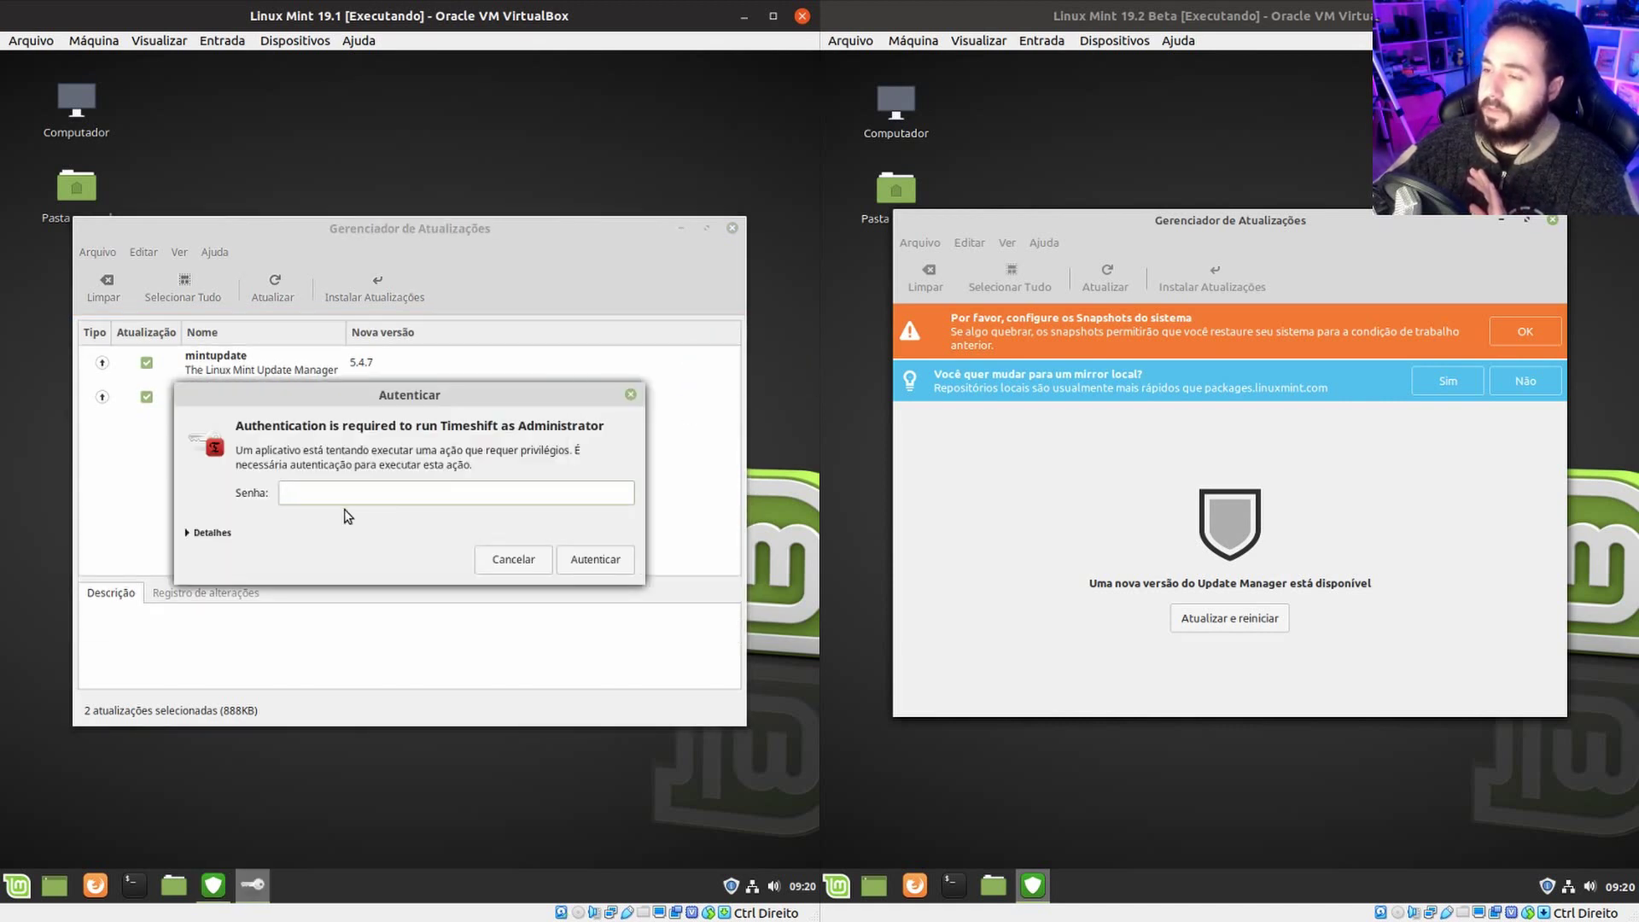
pyautogui.click(513, 563)
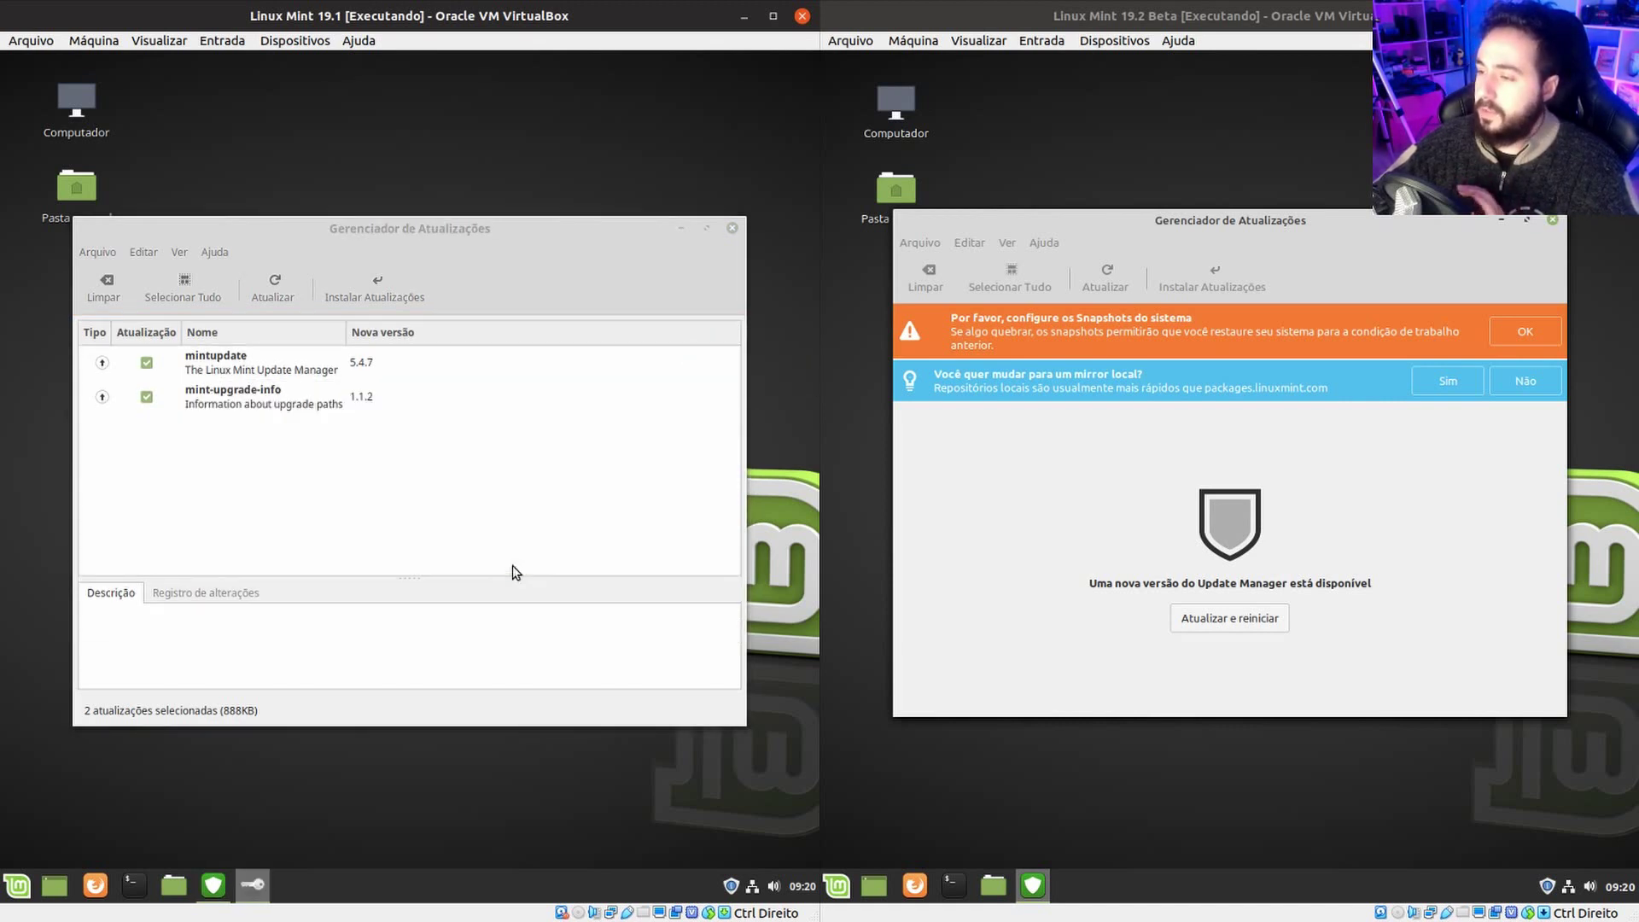
pyautogui.click(1510, 338)
pyautogui.click(1361, 551)
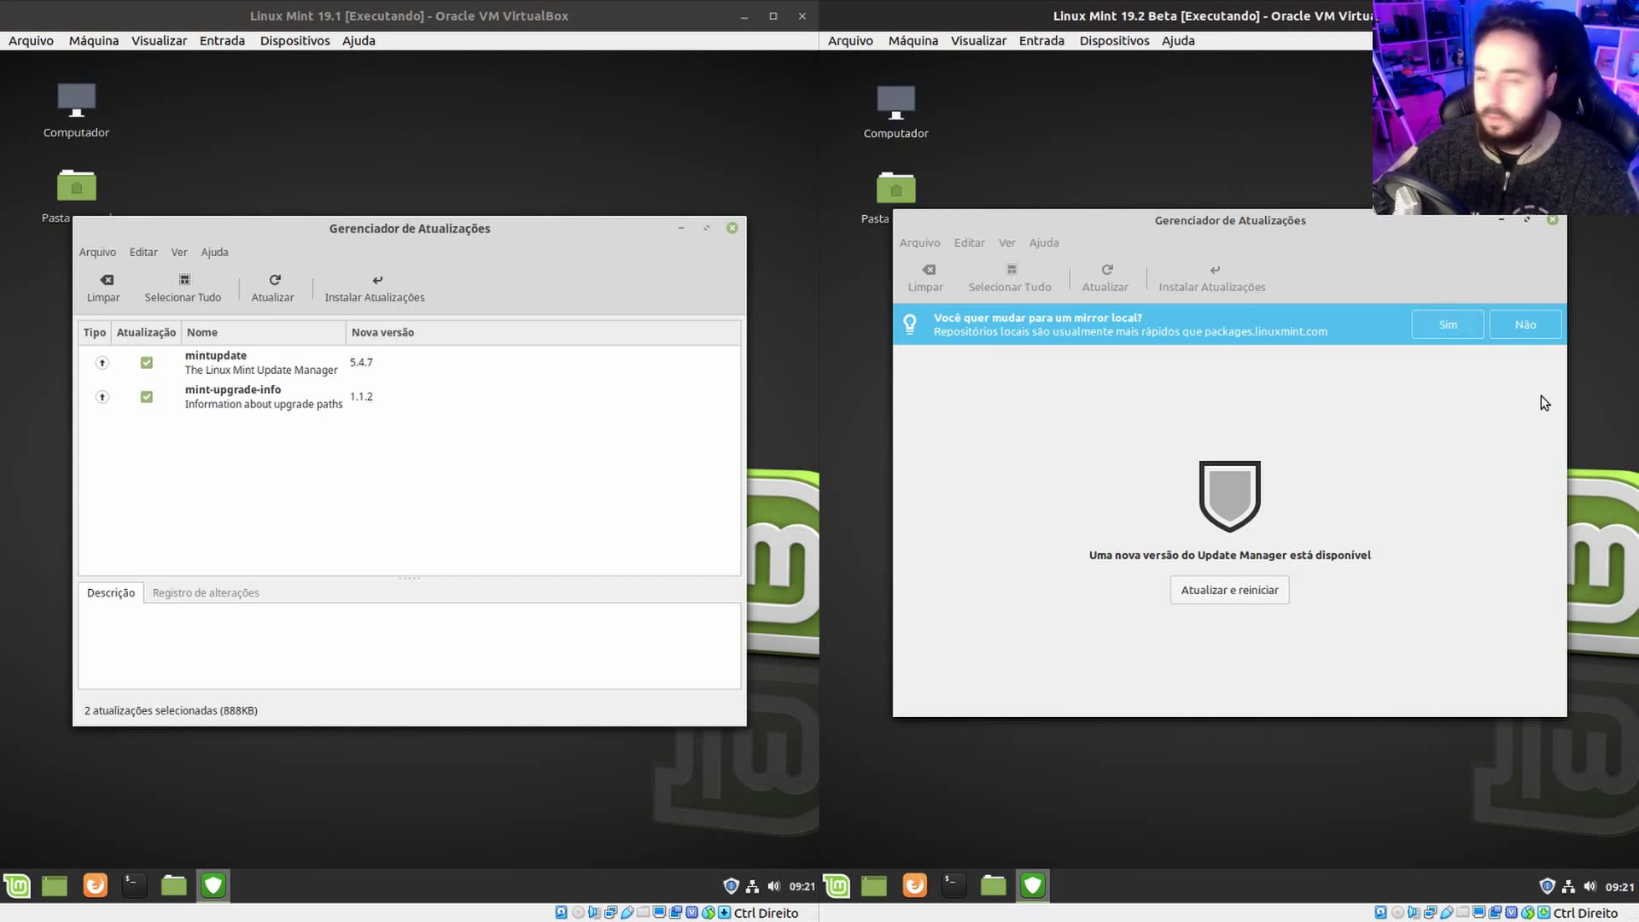
# Decline the local mirror in 19.2 Beta and compare the mintupdate and mint-upgrade-info descriptions in 19.1.
pyautogui.click(1525, 332)
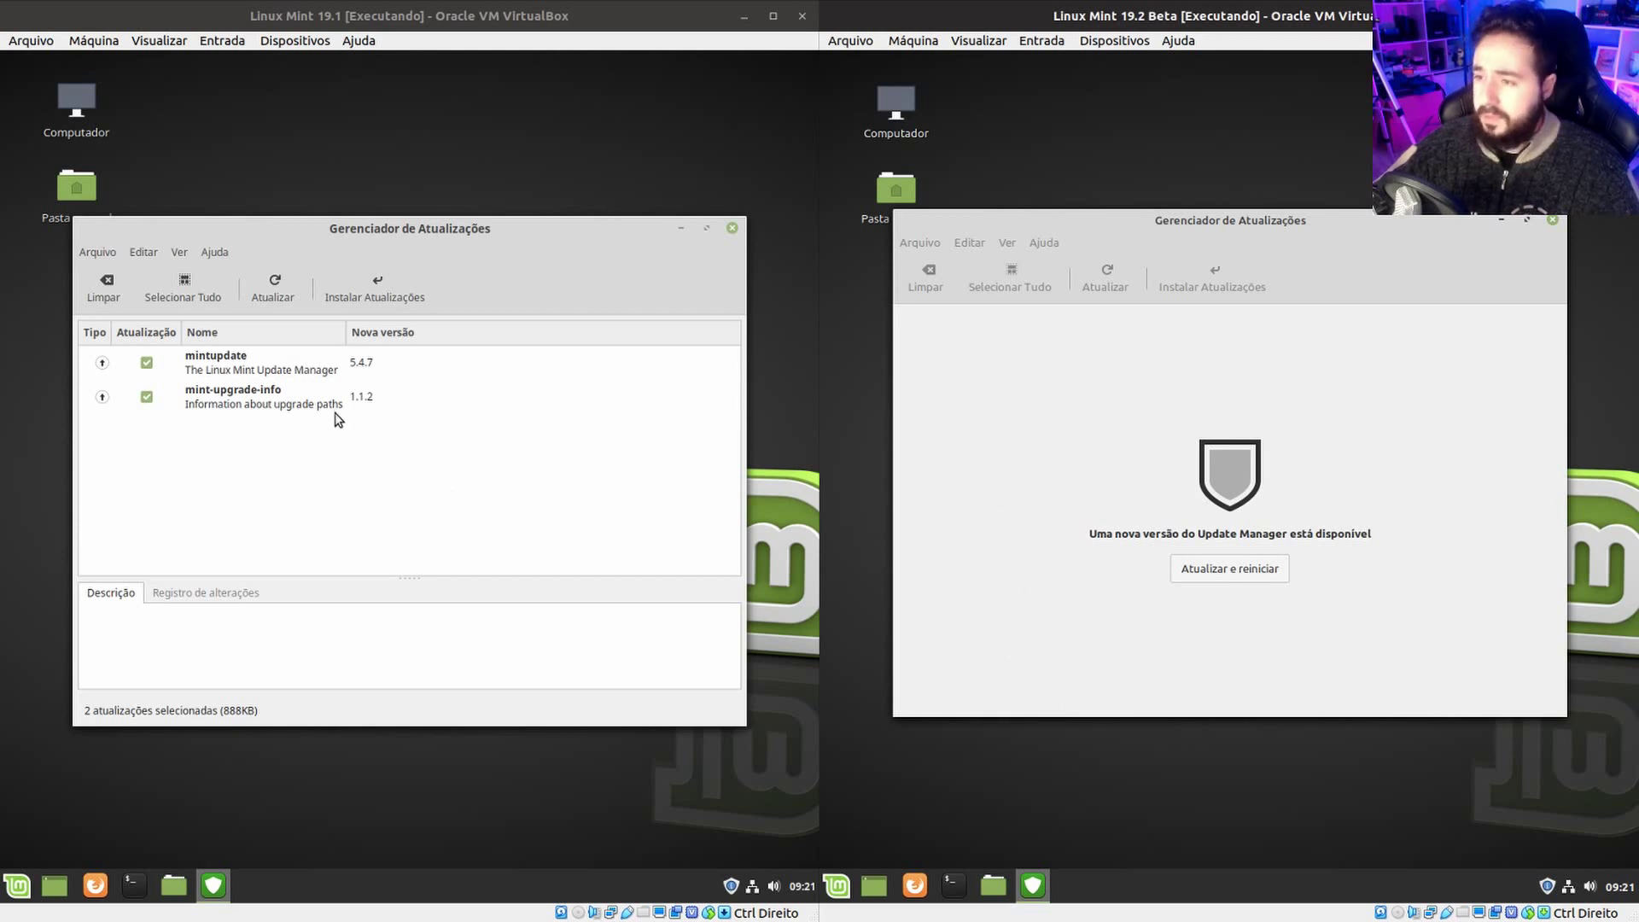
pyautogui.click(298, 396)
pyautogui.click(259, 359)
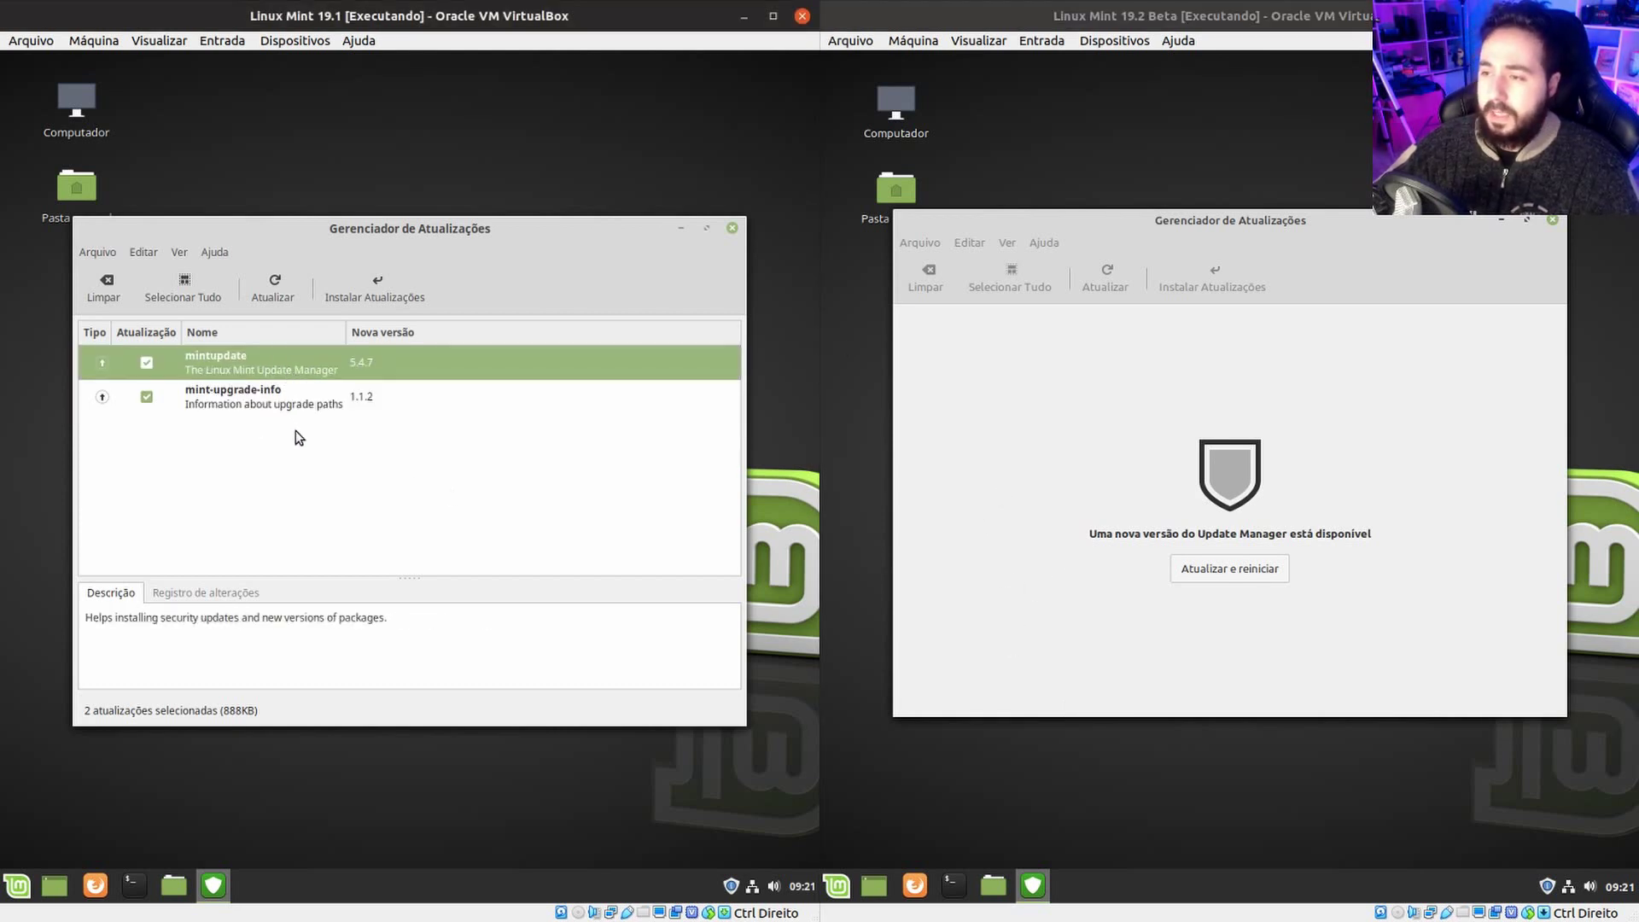
pyautogui.click(285, 410)
pyautogui.click(408, 377)
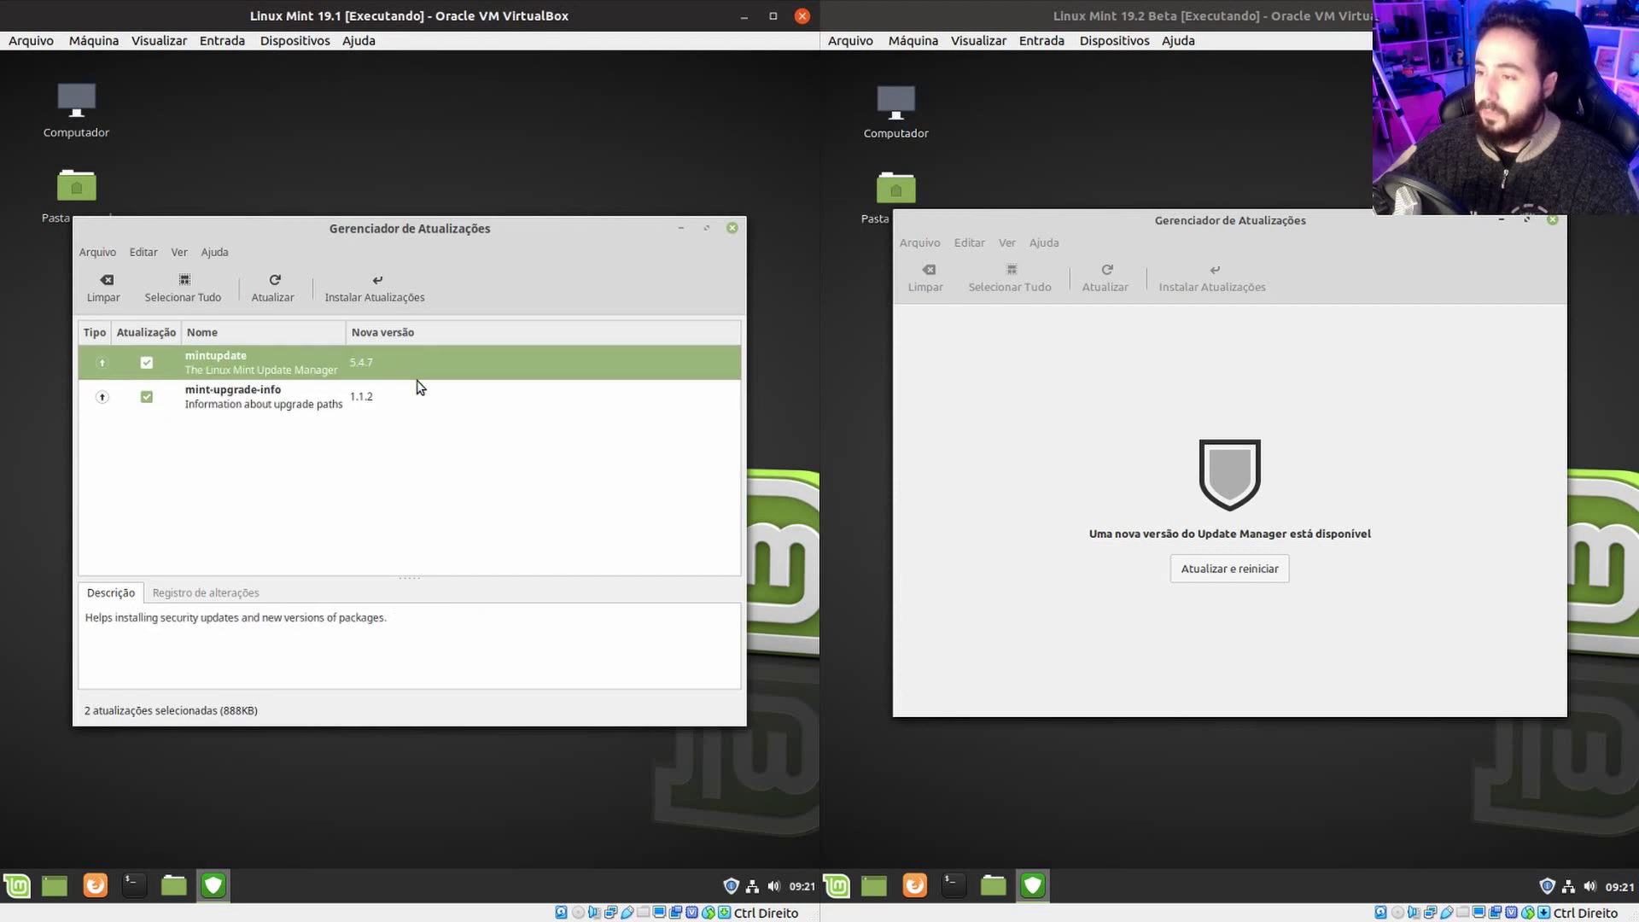
pyautogui.click(409, 400)
pyautogui.click(408, 362)
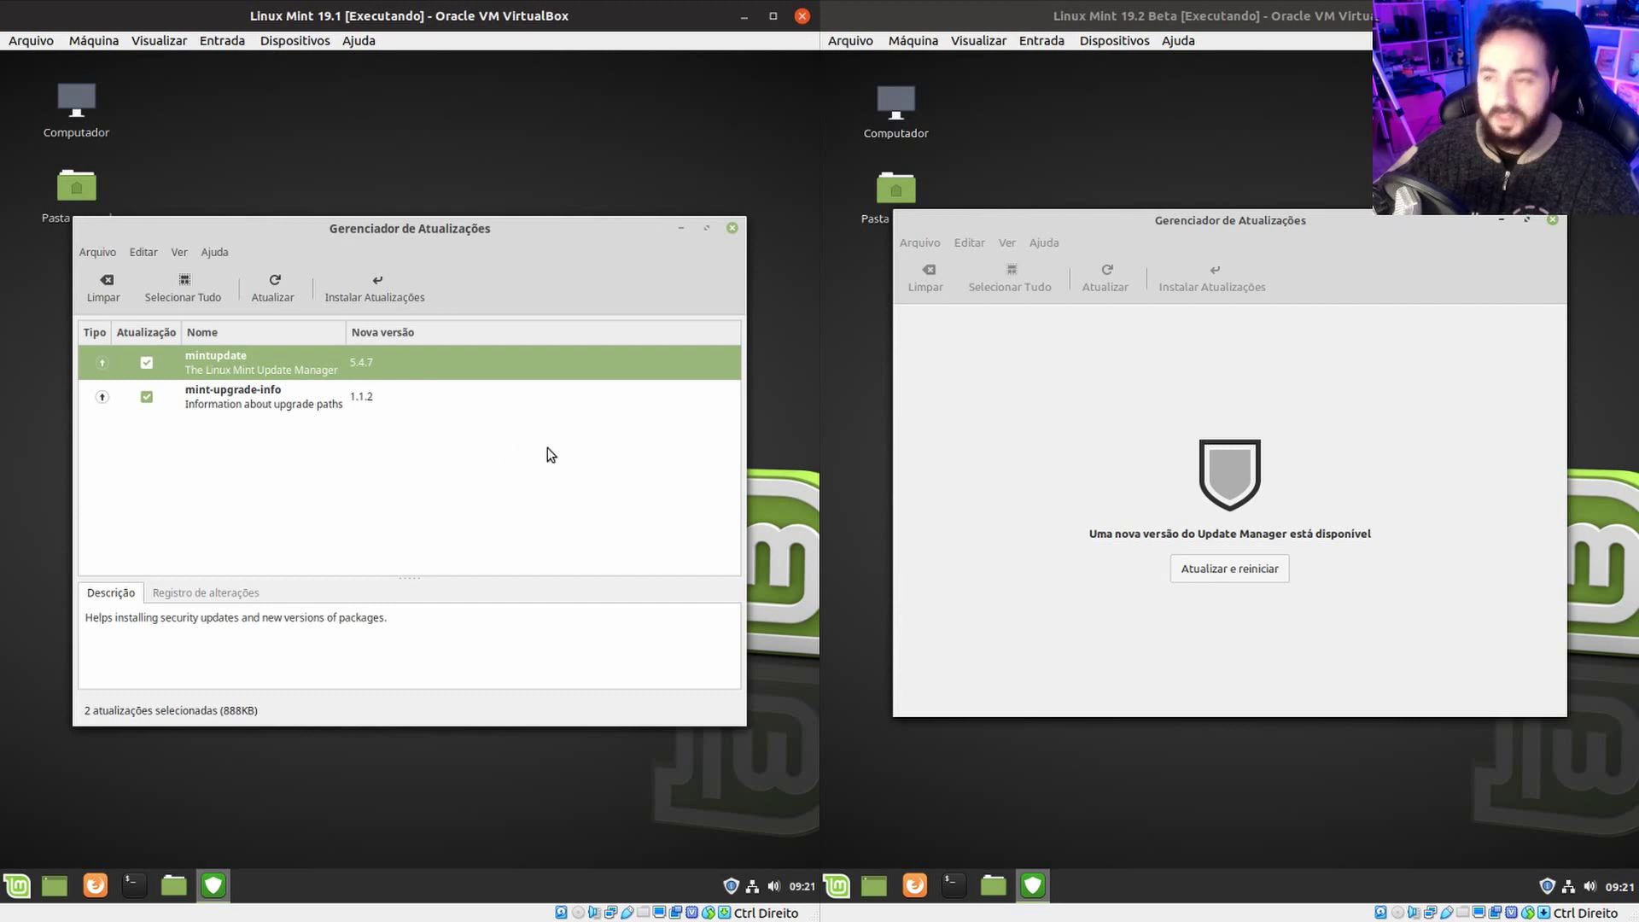
pyautogui.click(232, 393)
pyautogui.click(243, 359)
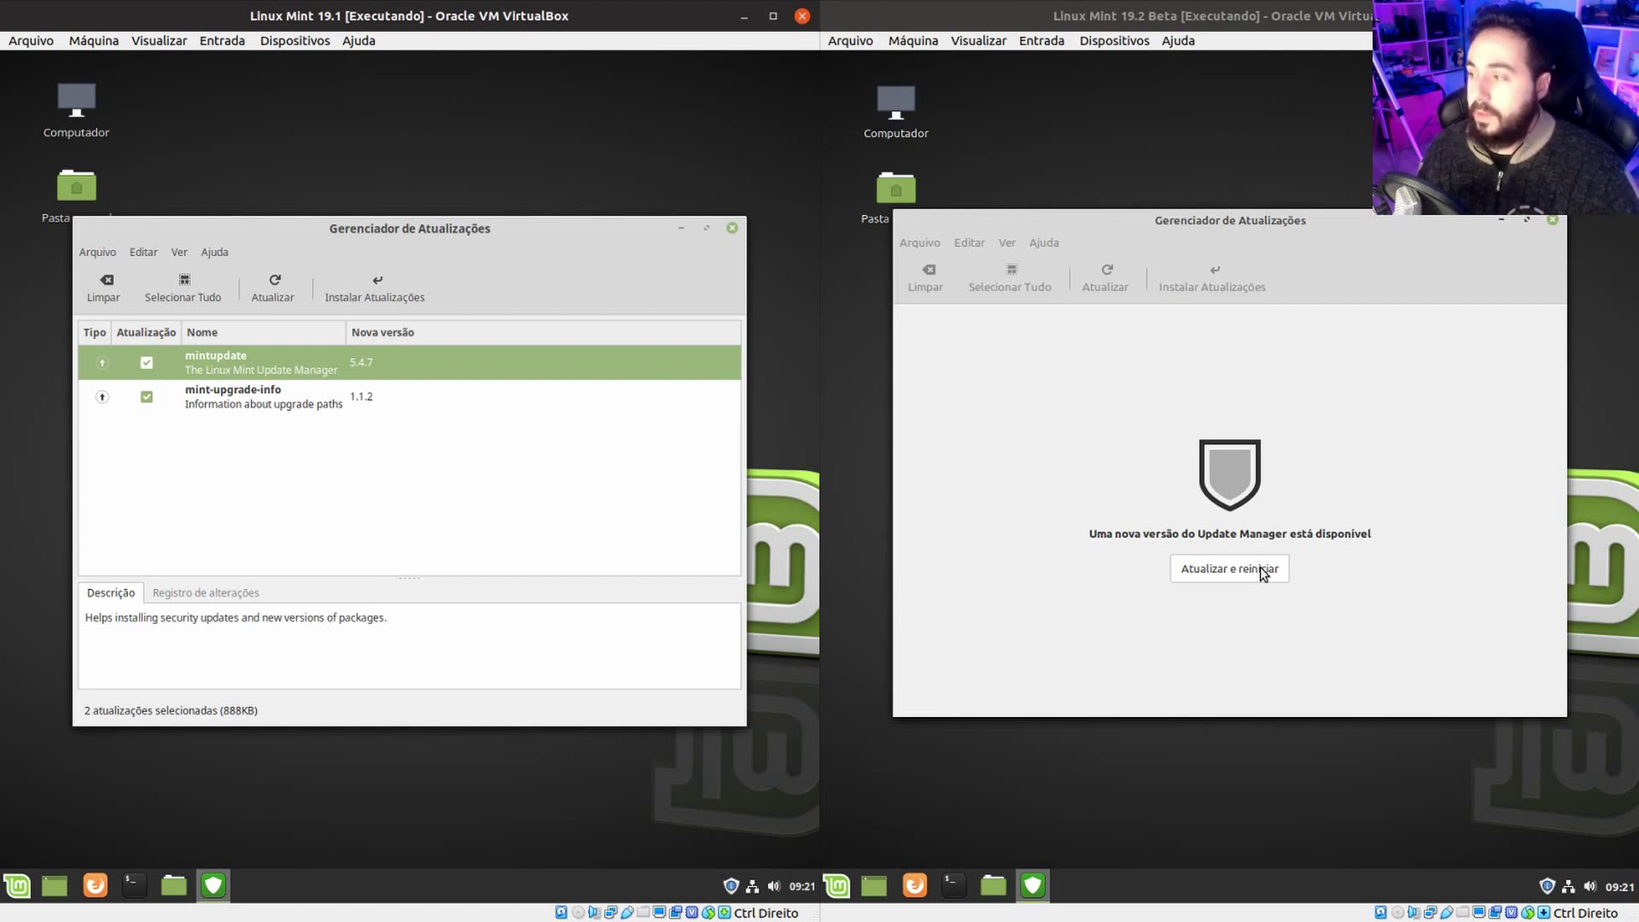
# Start installing the updates on 19.1 and update and restart the 19.2 Update Manager.
pyautogui.click(504, 386)
pyautogui.click(446, 353)
pyautogui.click(376, 287)
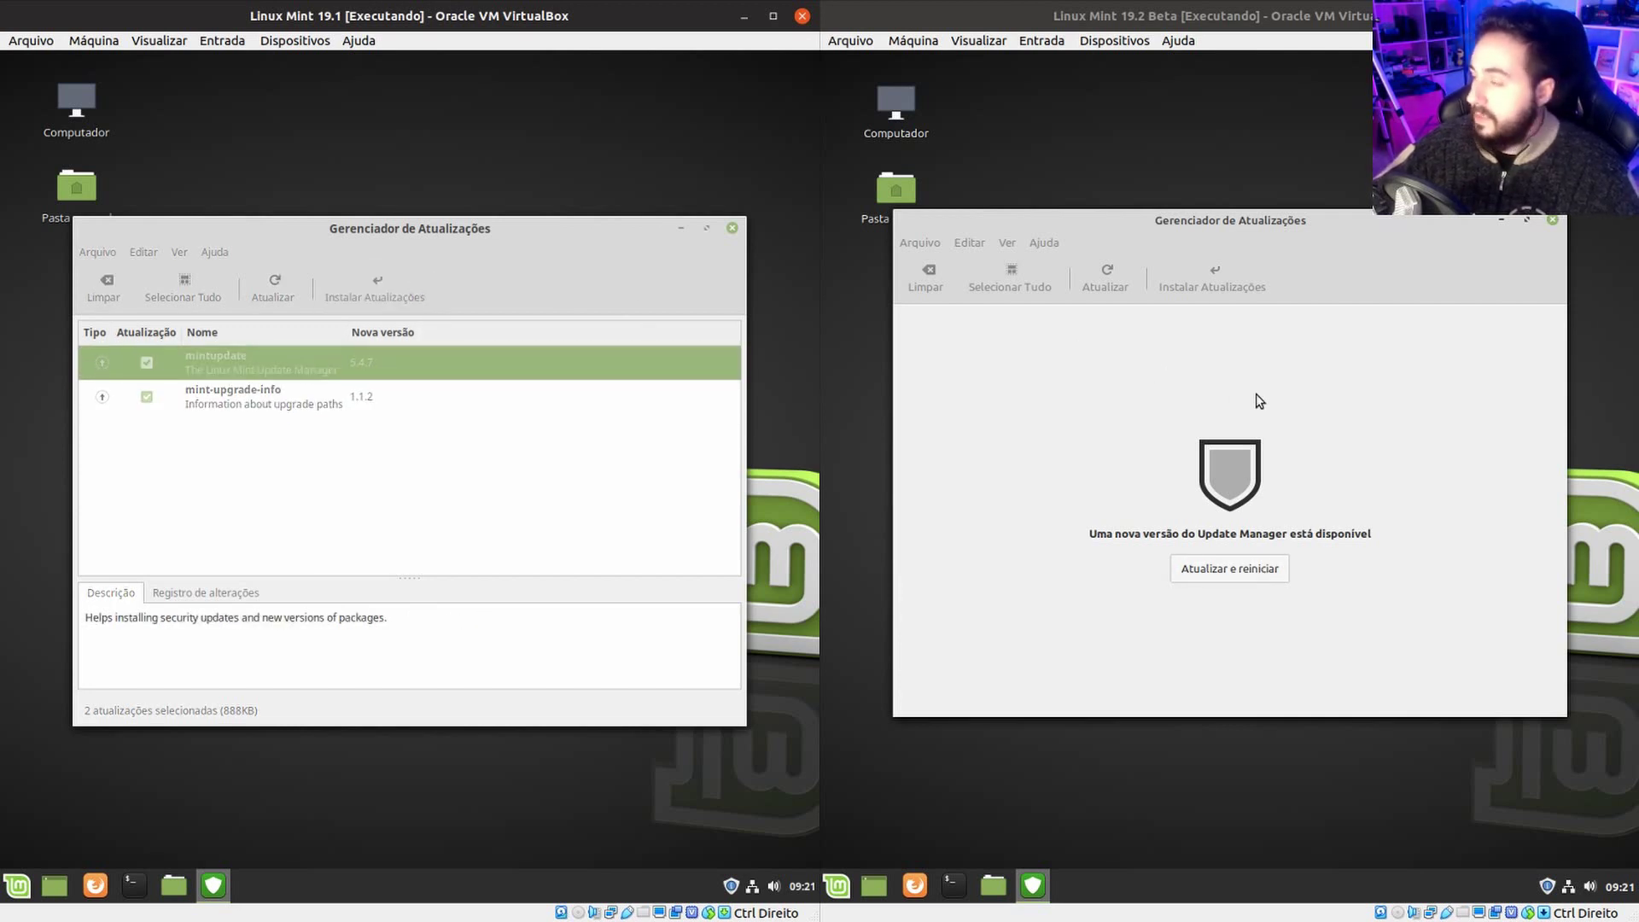
pyautogui.click(1212, 569)
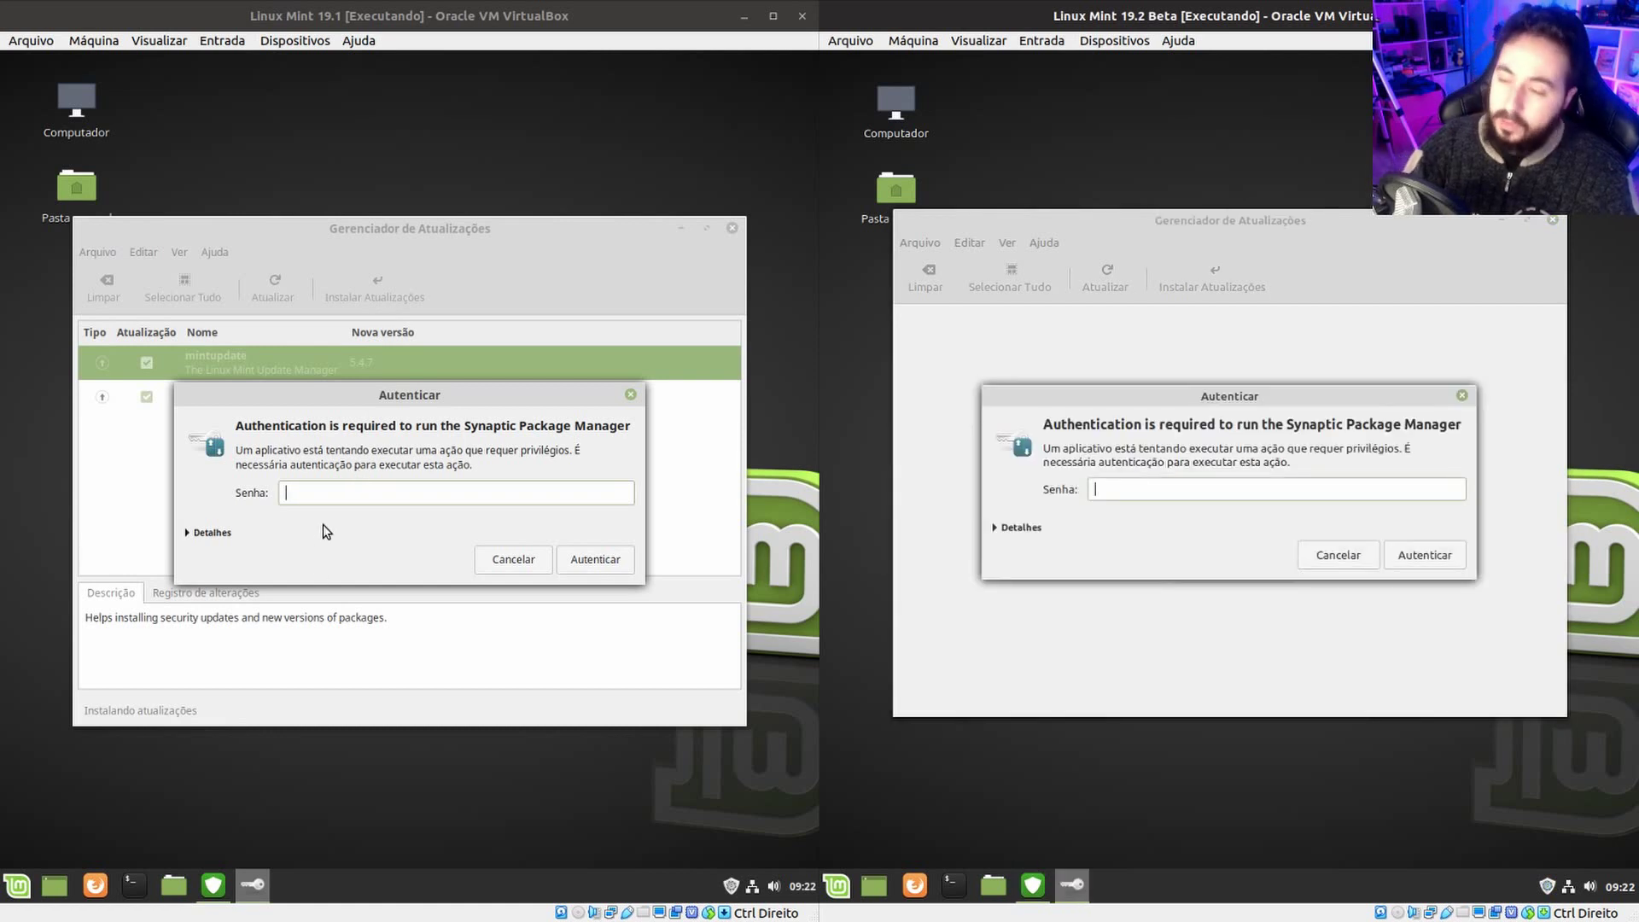
# Enter the account password in both VMs' Autenticar dialogs to authorize the updates.
pyautogui.click(424, 483)
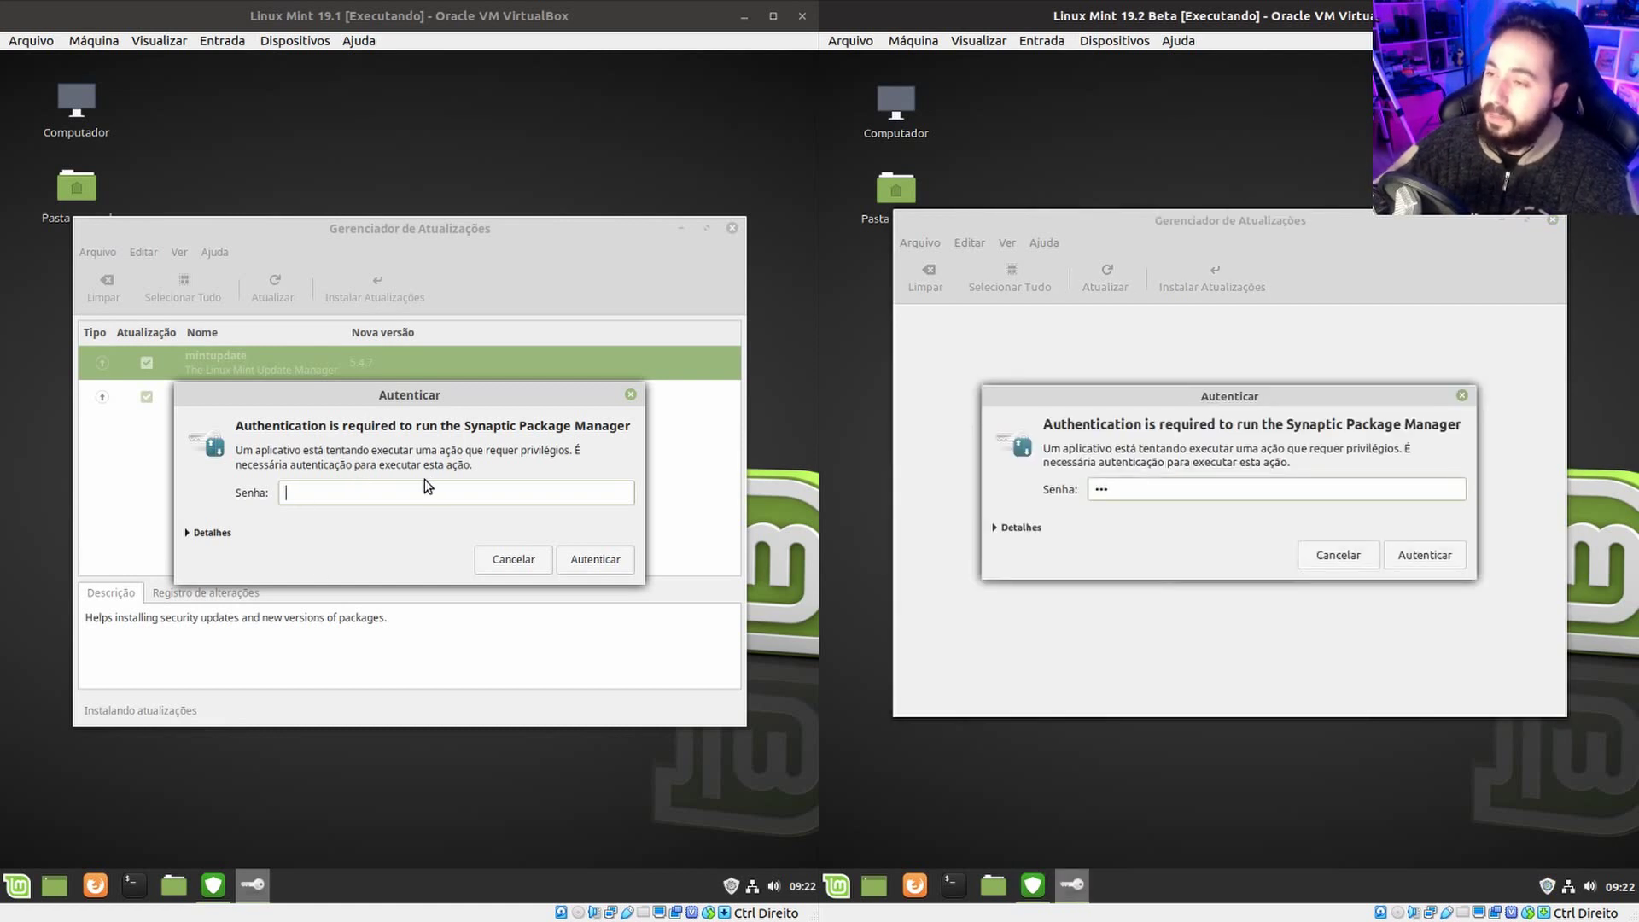
pyautogui.click(363, 492)
pyautogui.press('Return')
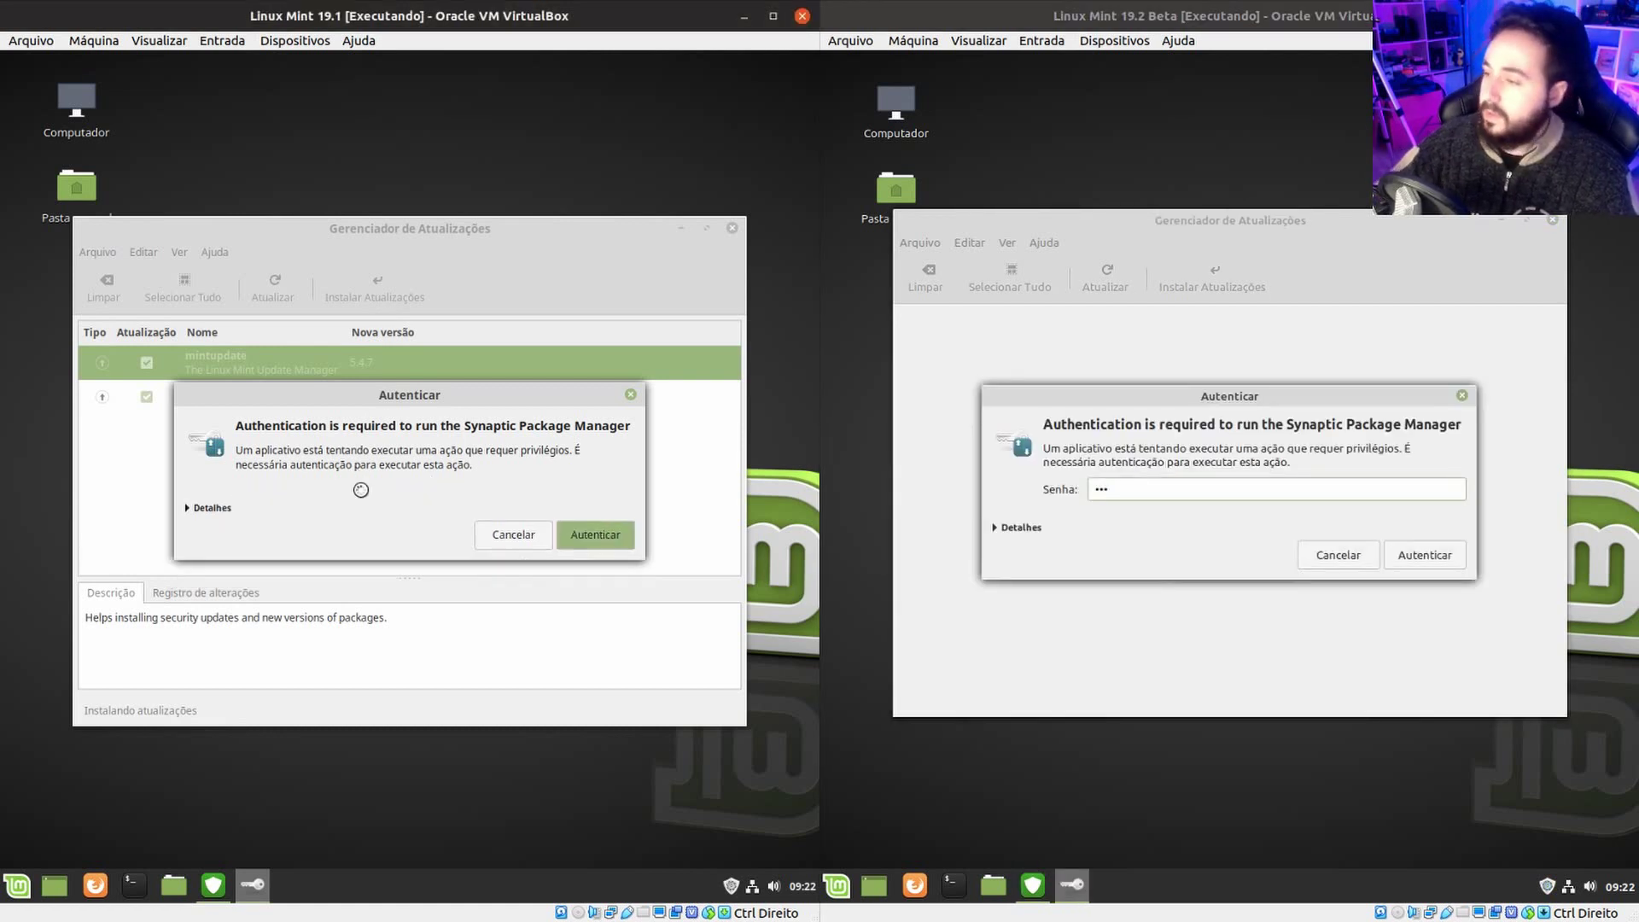
pyautogui.click(1144, 493)
pyautogui.press('Return')
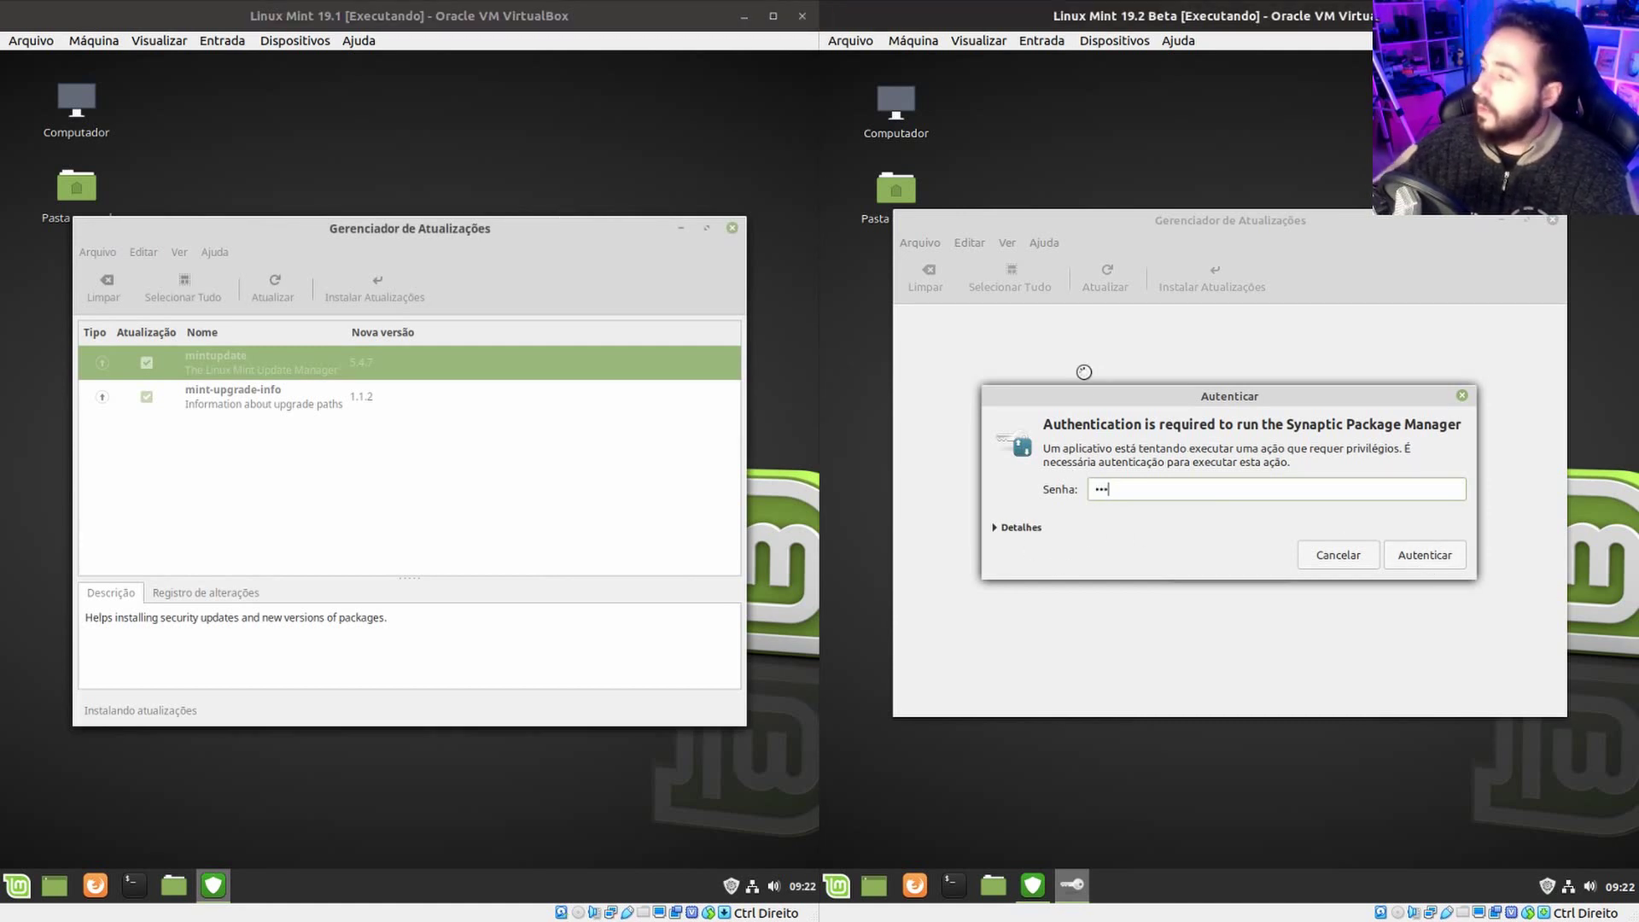
pyautogui.click(1432, 553)
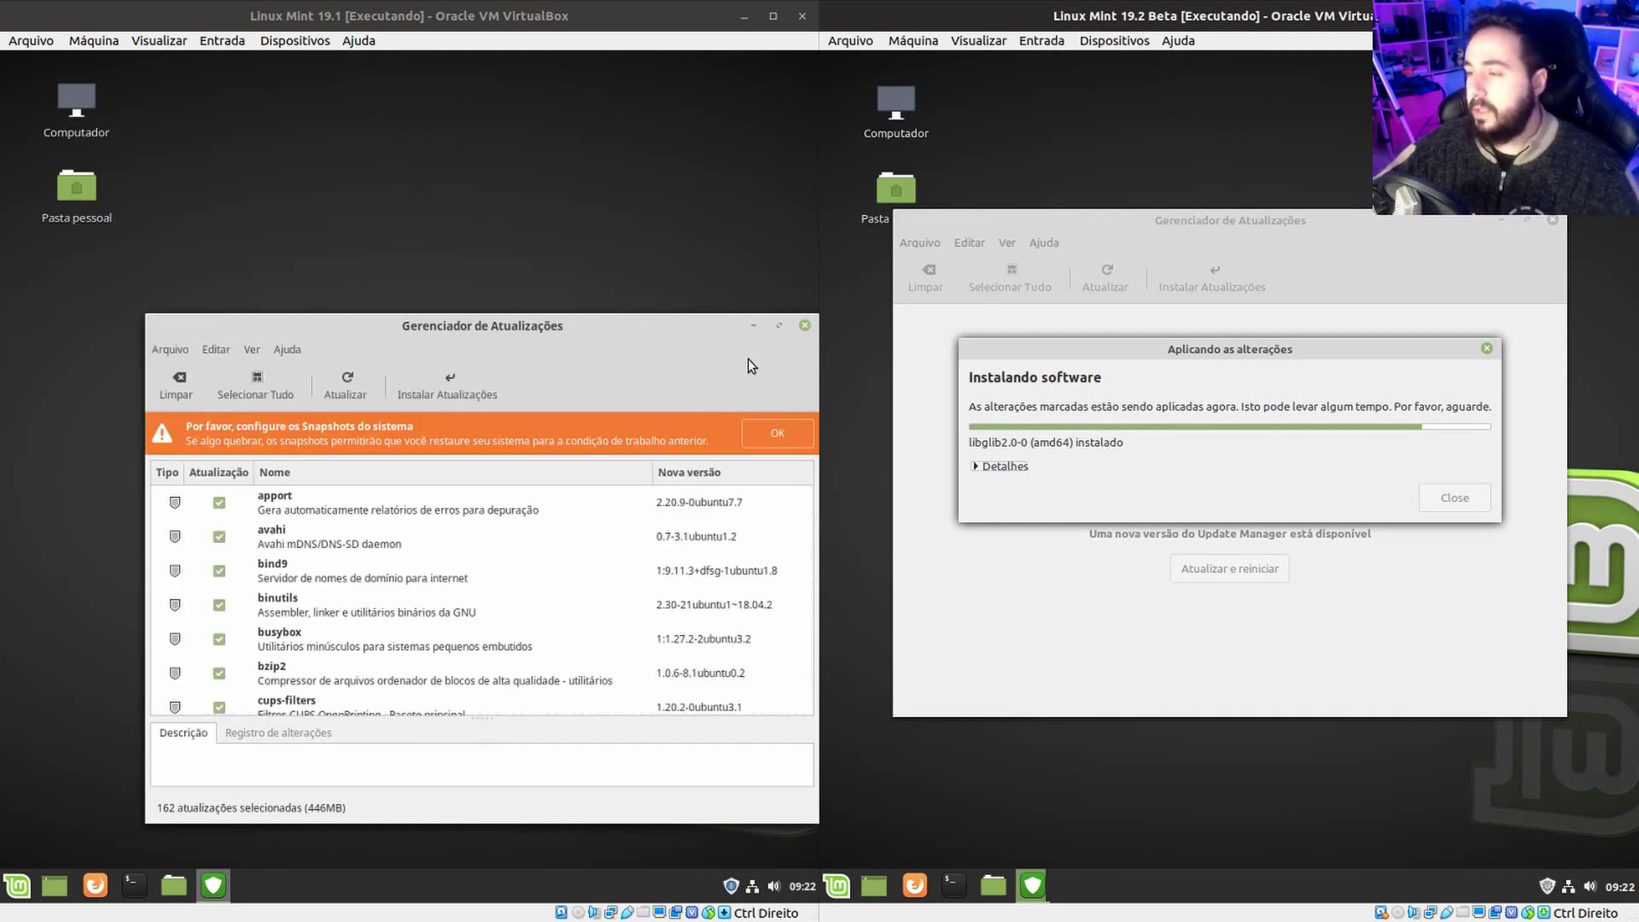
# Move both Update Manager windows higher and enlarge the 19.2 window.
pyautogui.moveTo(664, 316); pyautogui.dragTo(661, 241)
pyautogui.moveTo(1298, 338); pyautogui.dragTo(1231, 299)
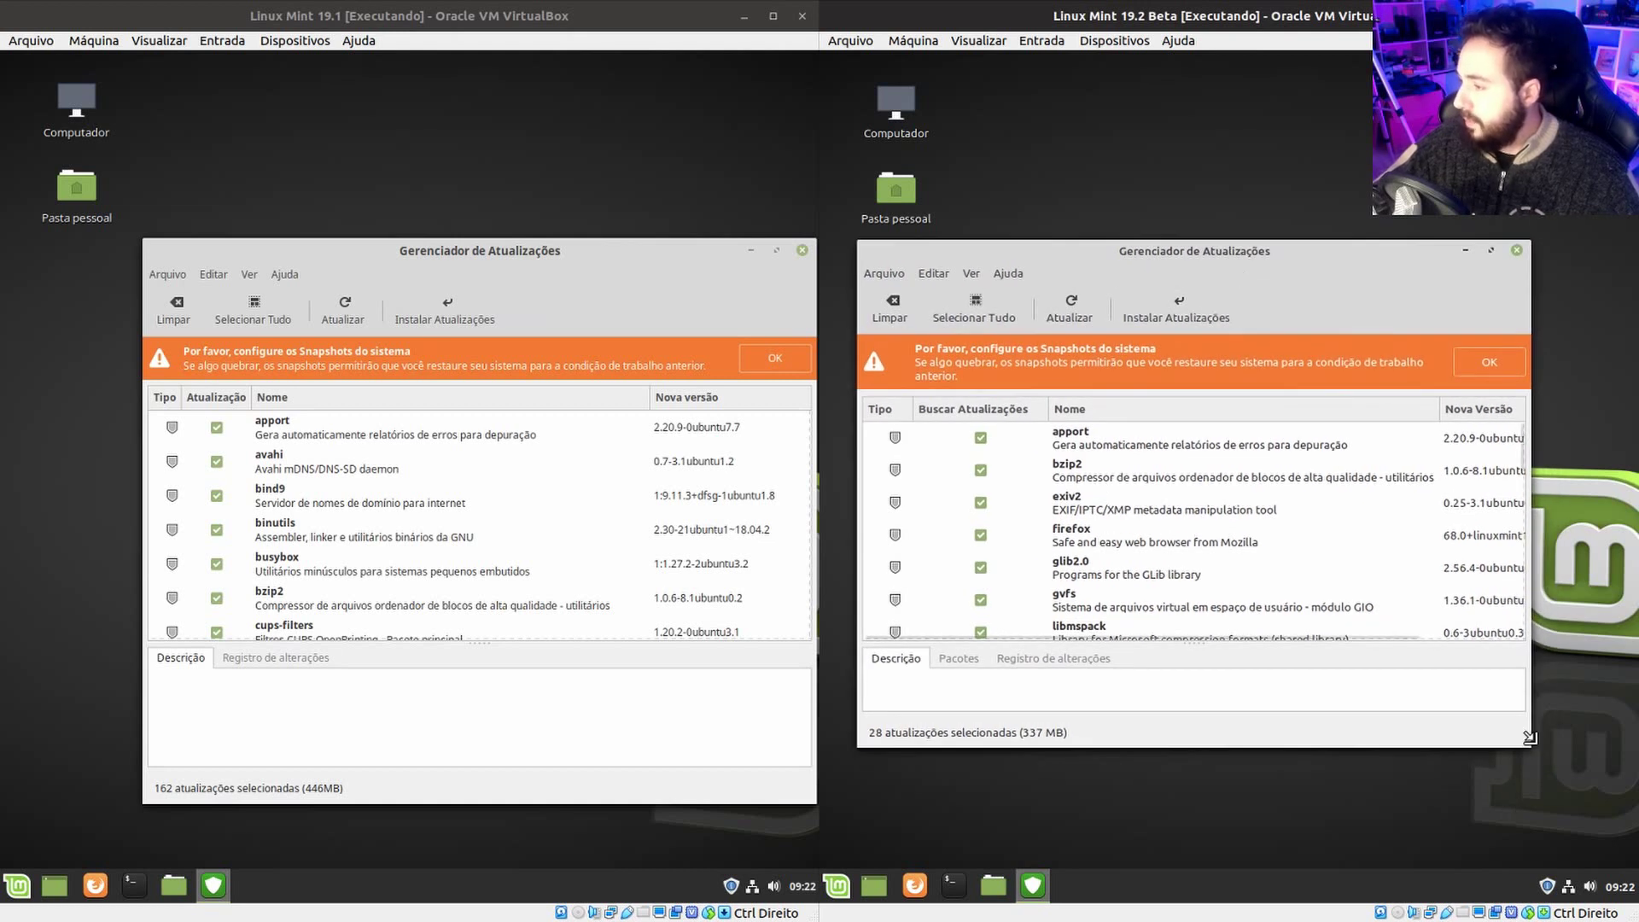
pyautogui.moveTo(1524, 741); pyautogui.dragTo(1505, 804)
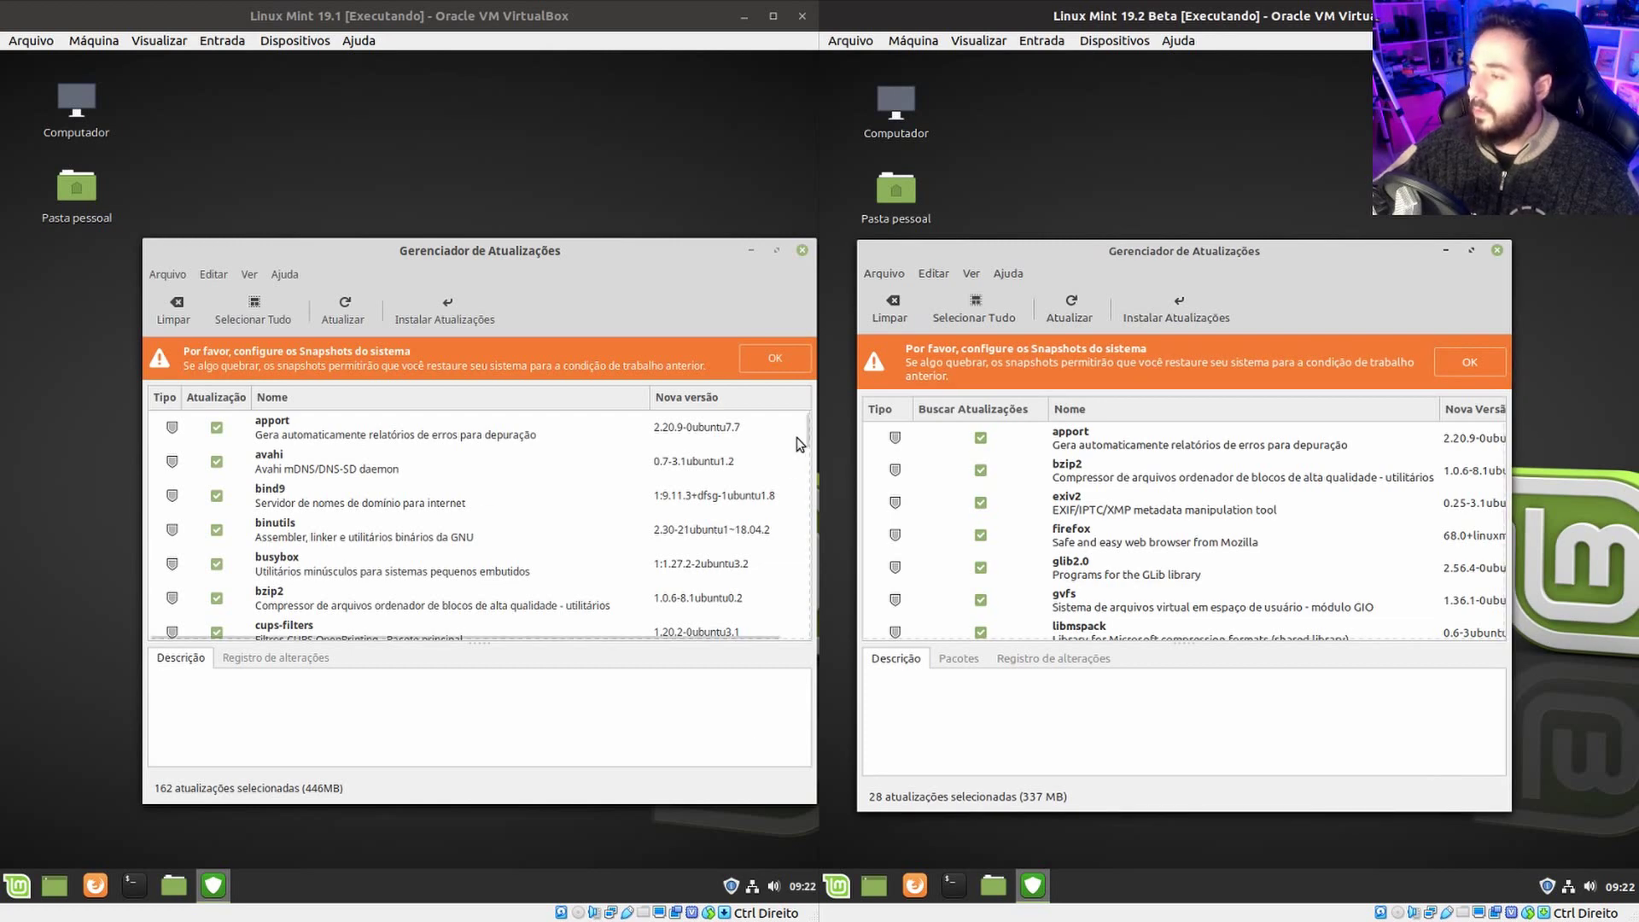
# Scroll through the 162 updates on 19.1 and the 28 updates on 19.2.
pyautogui.moveTo(807, 429); pyautogui.dragTo(807, 528)
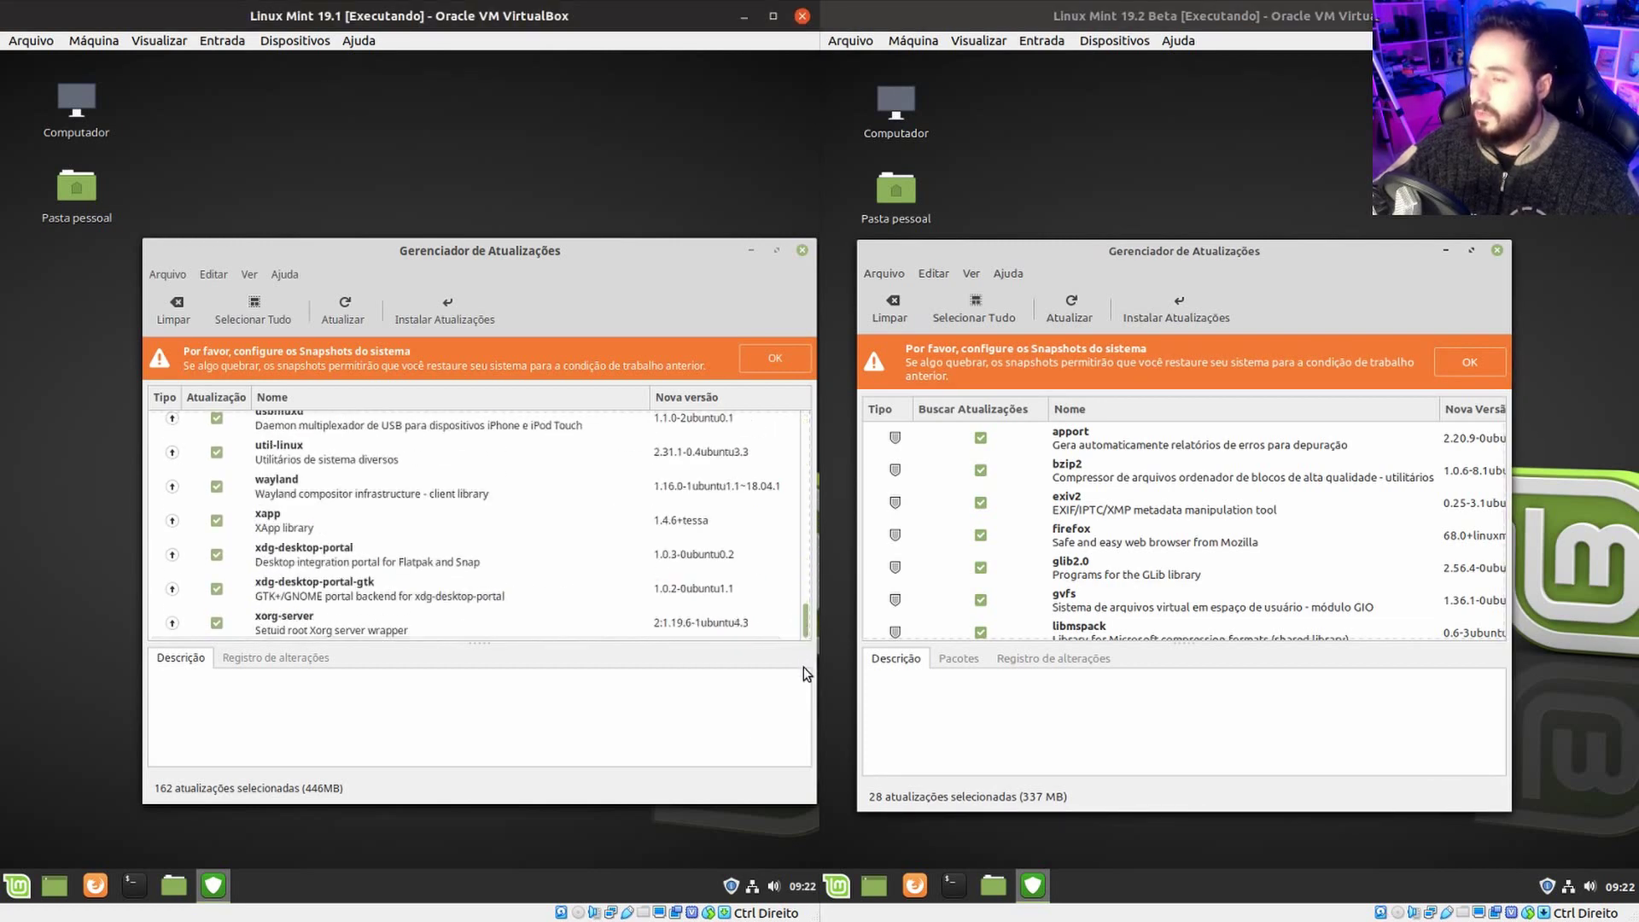
pyautogui.scroll(-4, 1494, 482)
pyautogui.scroll(5, 1494, 483)
pyautogui.scroll(-5, 552, 513)
pyautogui.scroll(4, 551, 504)
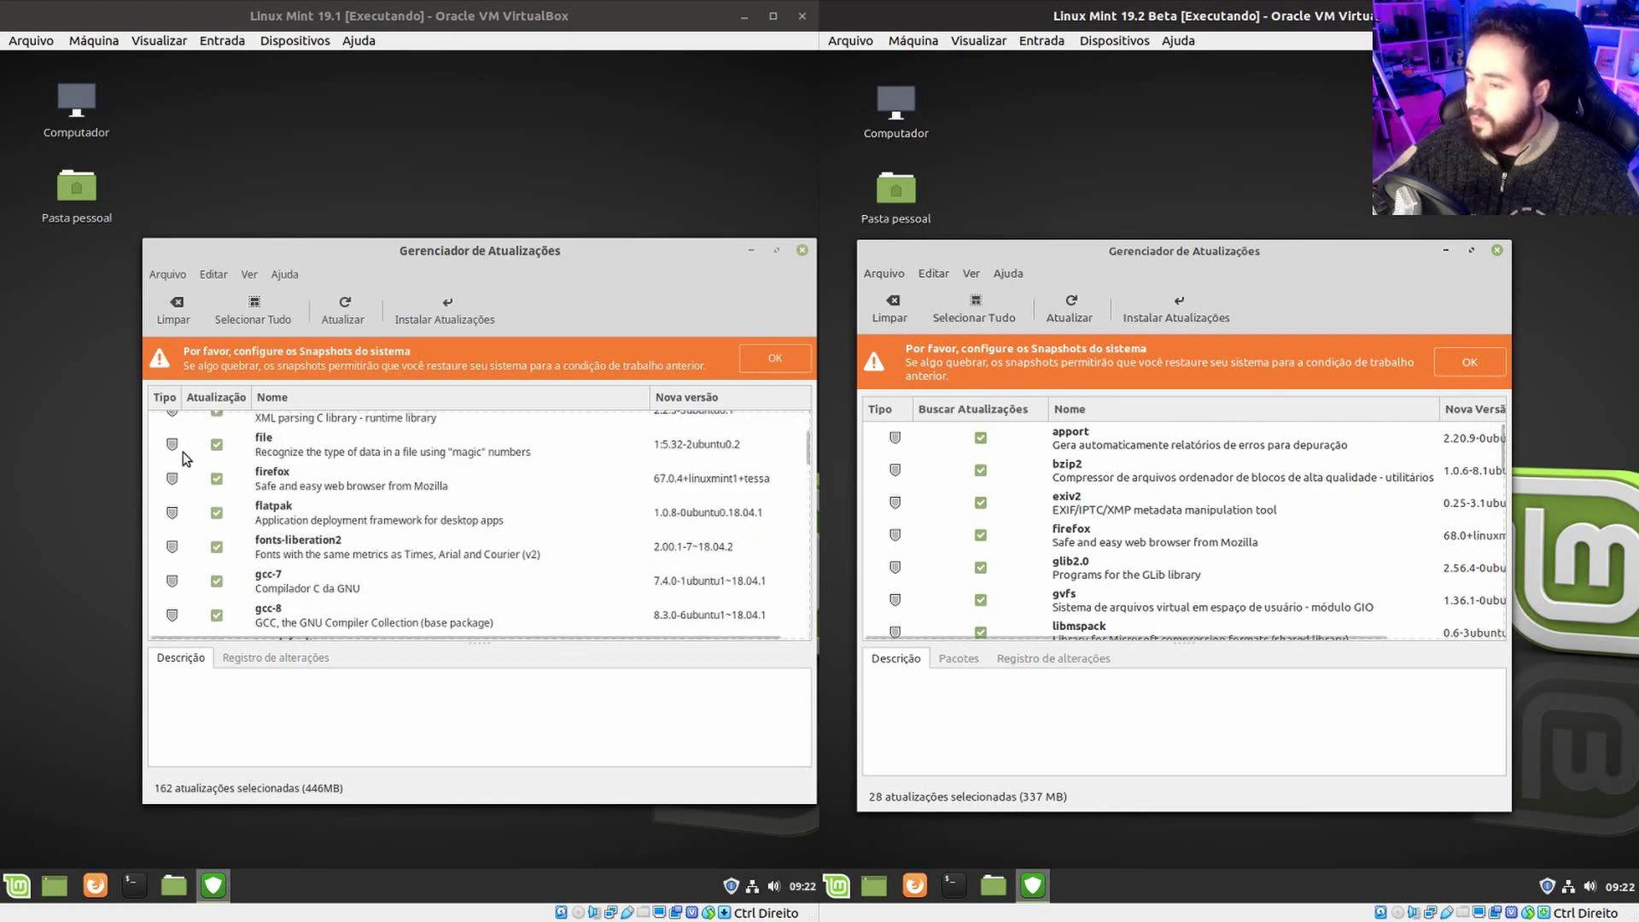
pyautogui.scroll(-1, 946, 518)
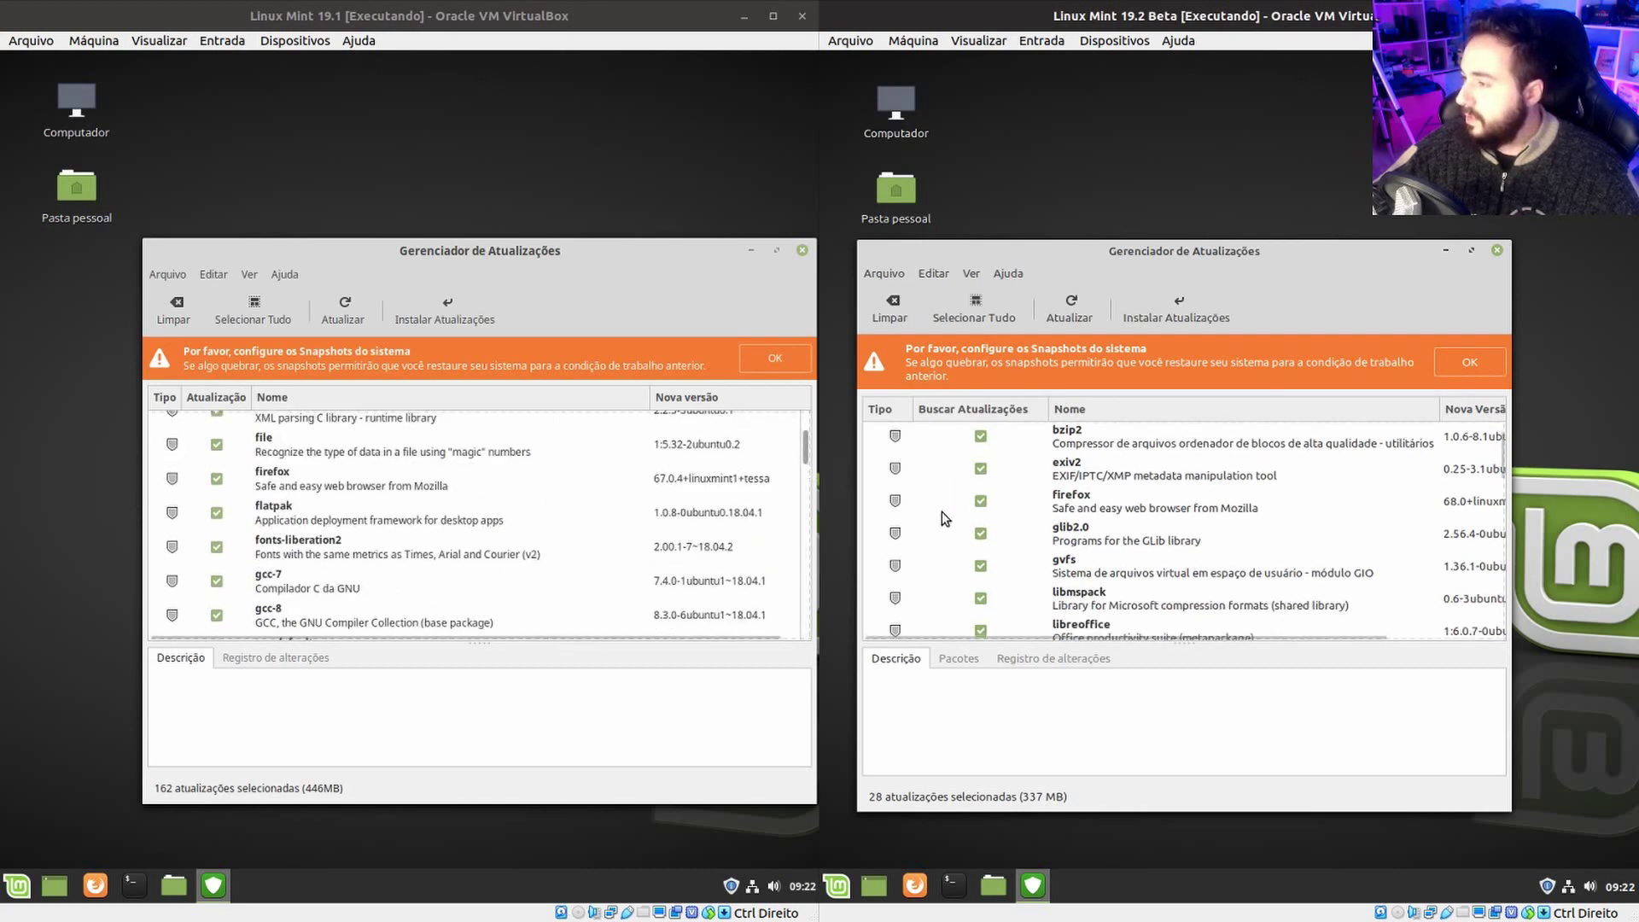
pyautogui.scroll(1, 1031, 535)
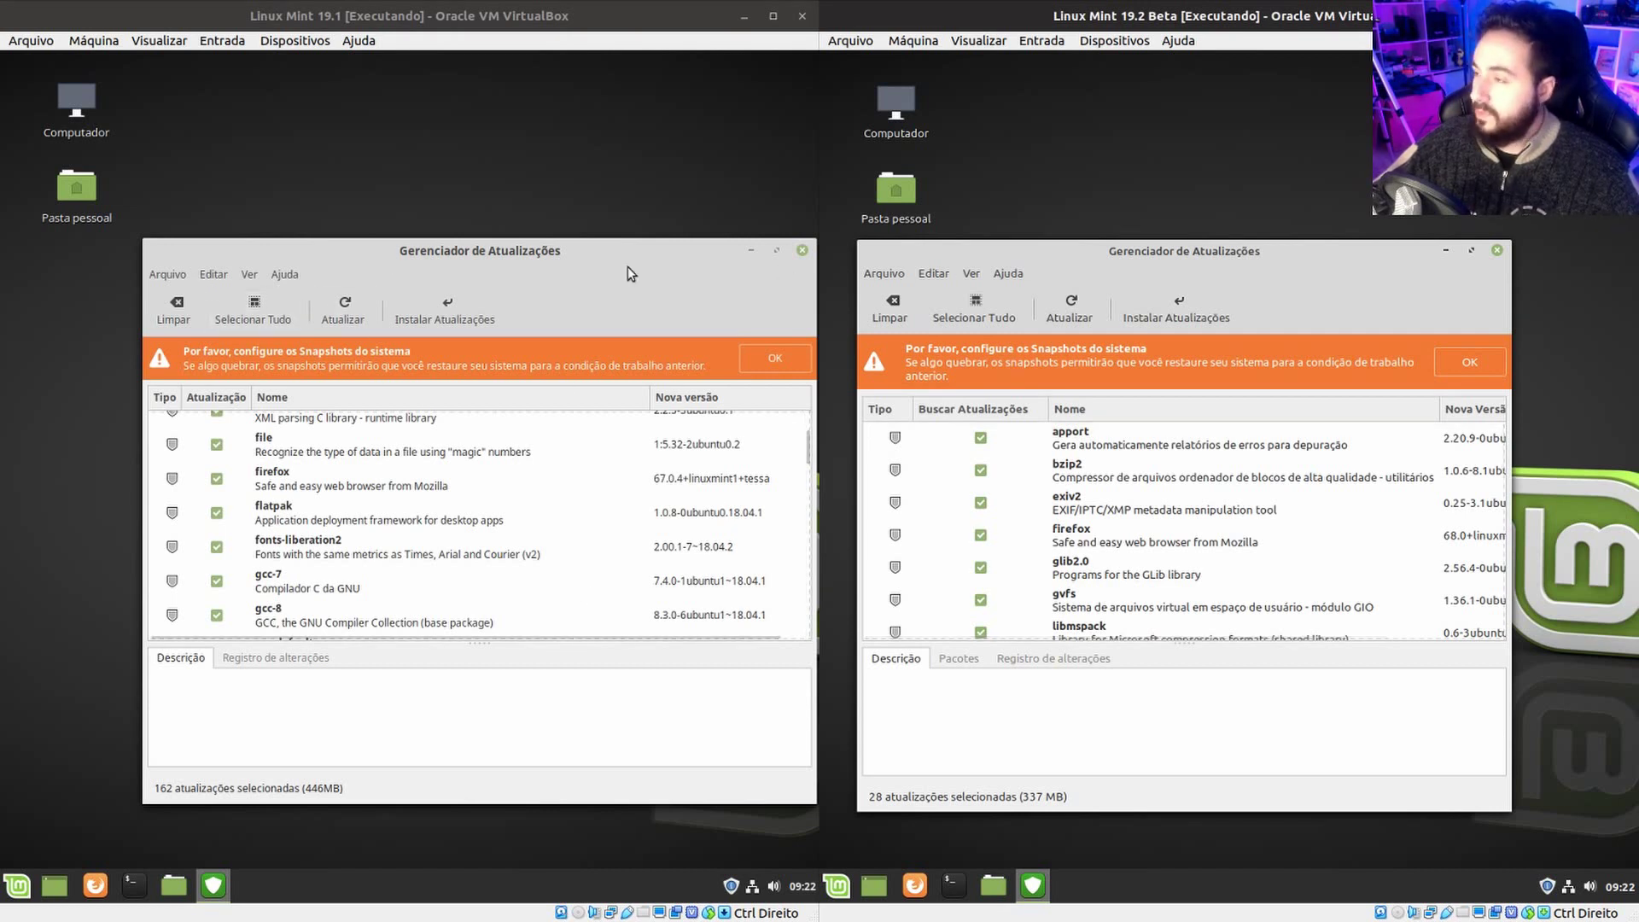
# Open Editar > Preferências in both the 19.1 and 19.2 Update Managers.
pyautogui.click(210, 275)
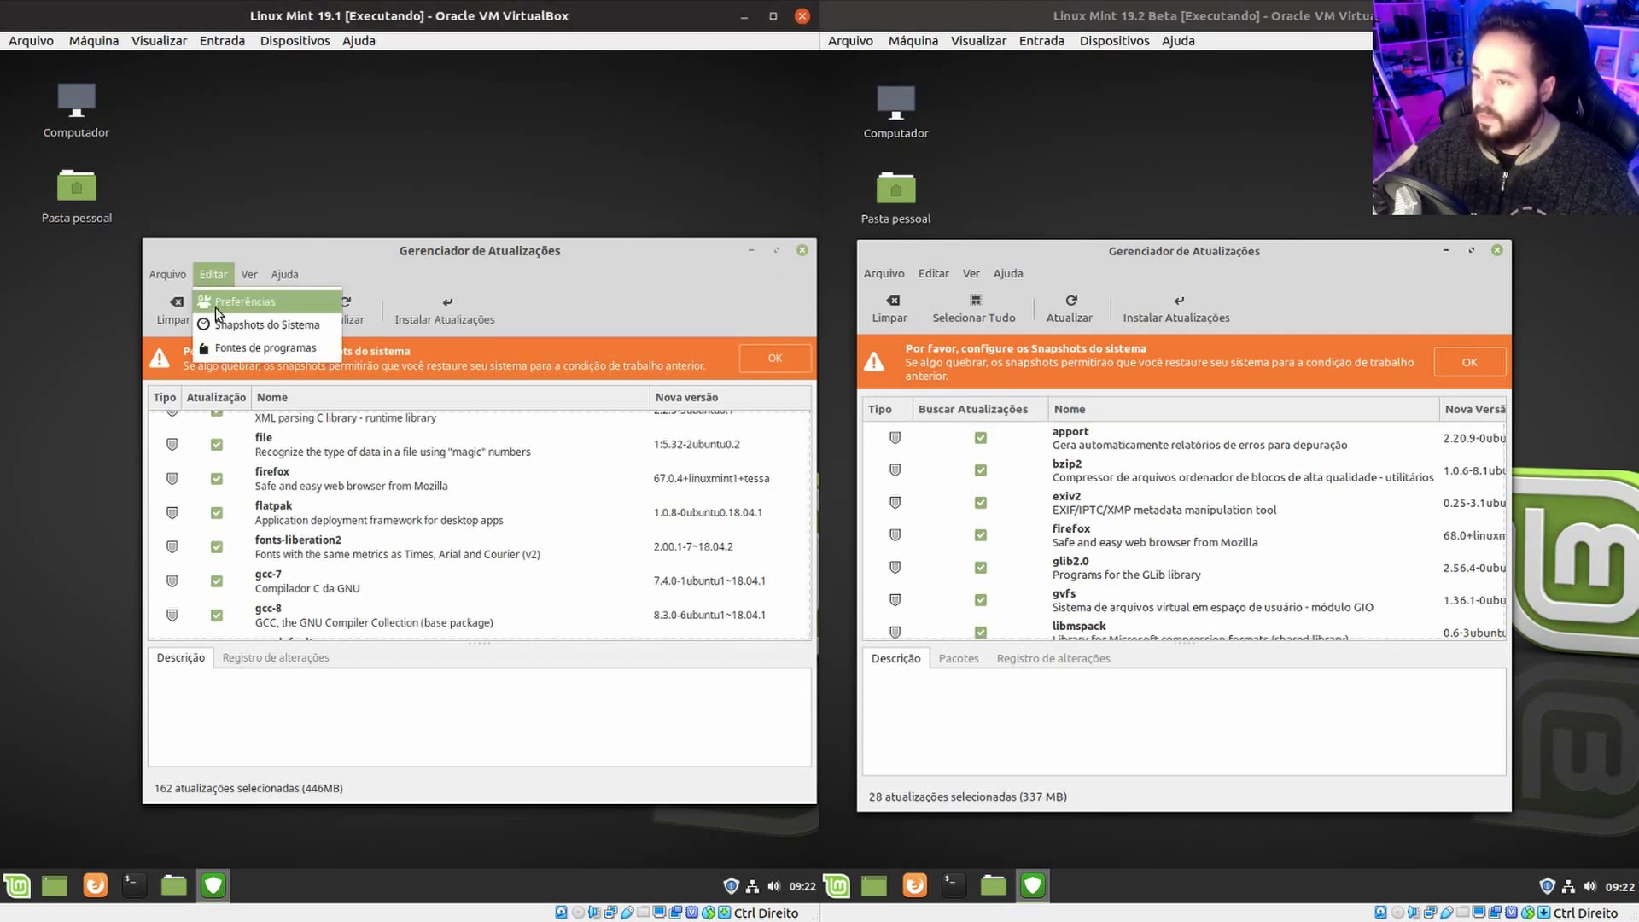
pyautogui.click(215, 304)
pyautogui.click(941, 279)
pyautogui.click(940, 279)
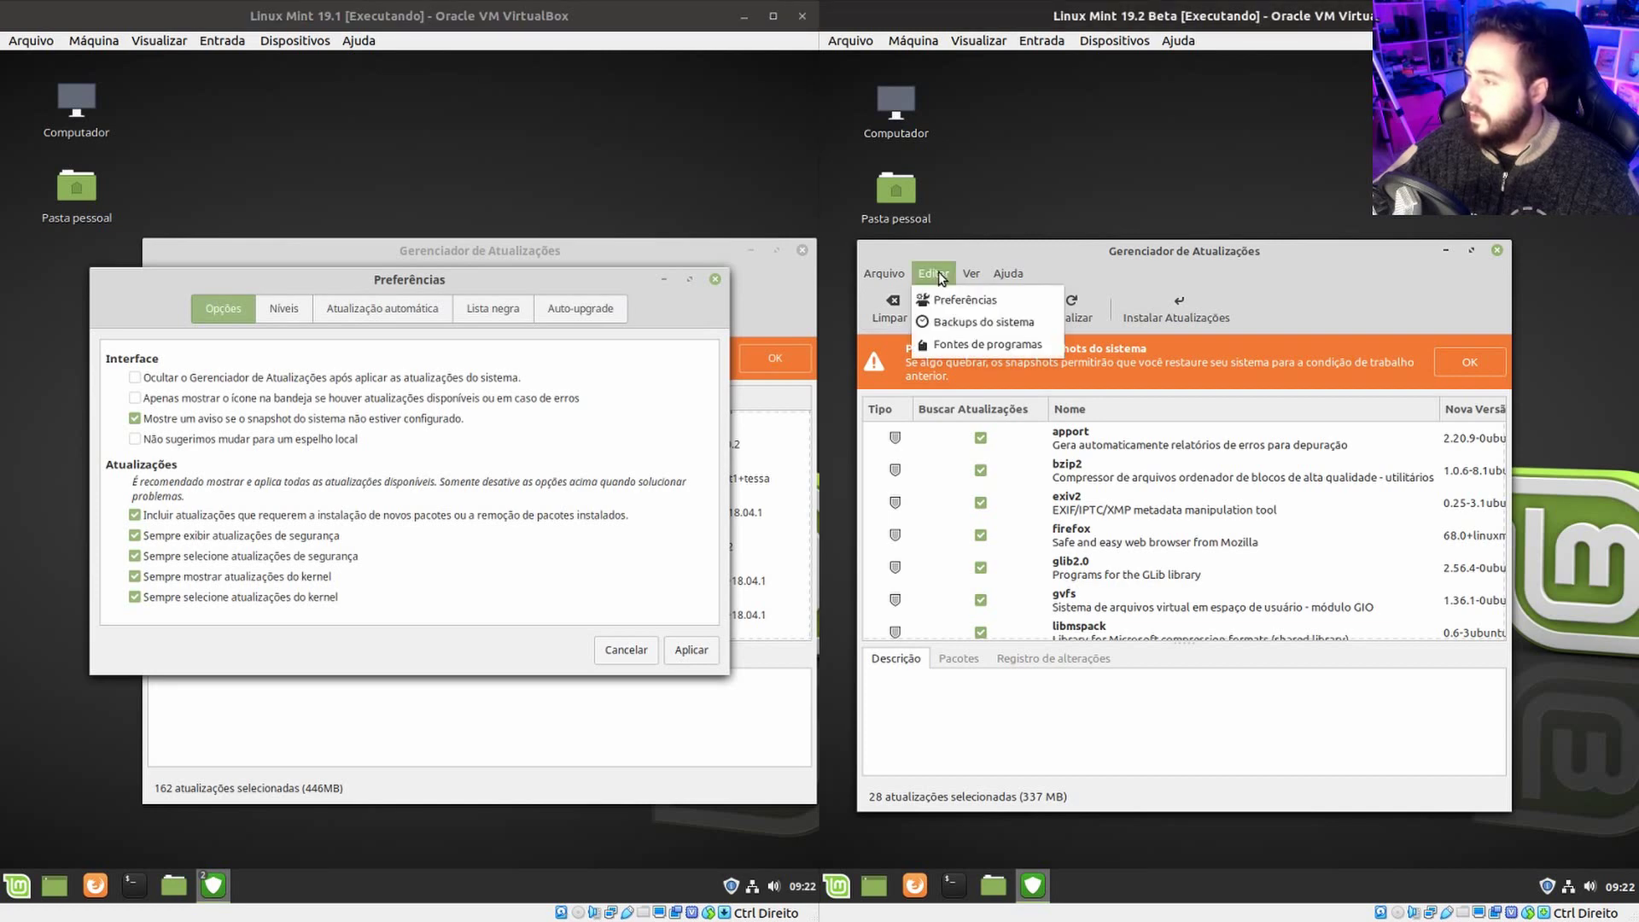
pyautogui.click(953, 305)
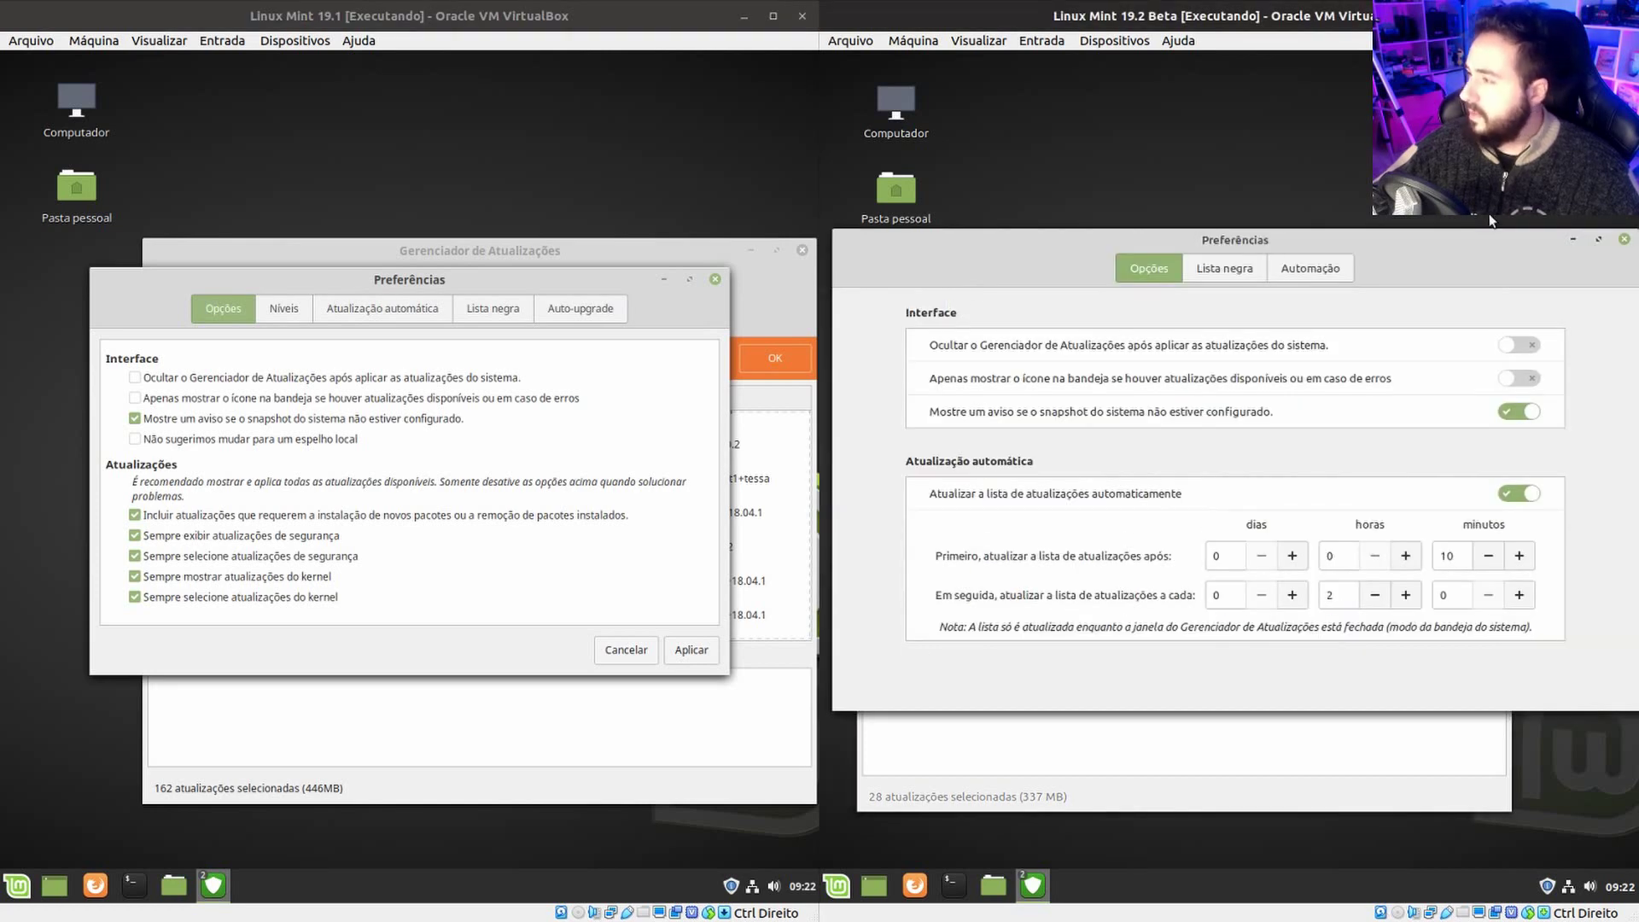
# Reposition the 19.2 Preferences dialog and toggle its Ocultar switch on, then off again.
pyautogui.moveTo(1474, 249)
pyautogui.mouseDown()
pyautogui.moveTo(1357, 263)
pyautogui.moveTo(1457, 258)
pyautogui.mouseUp()
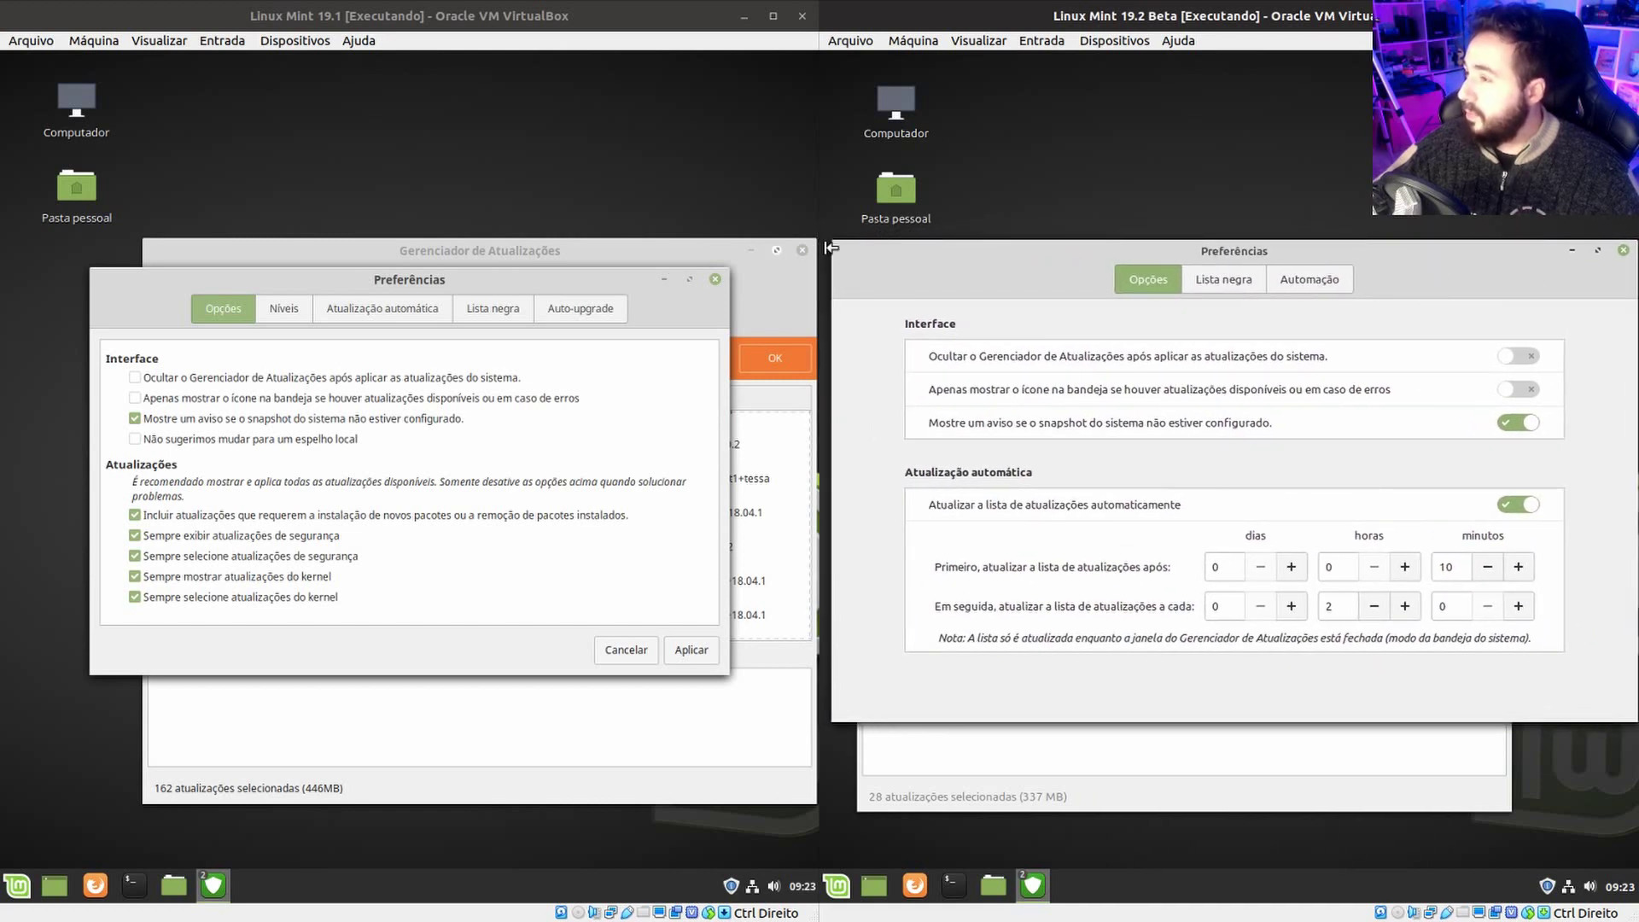
pyautogui.moveTo(907, 257); pyautogui.dragTo(992, 267)
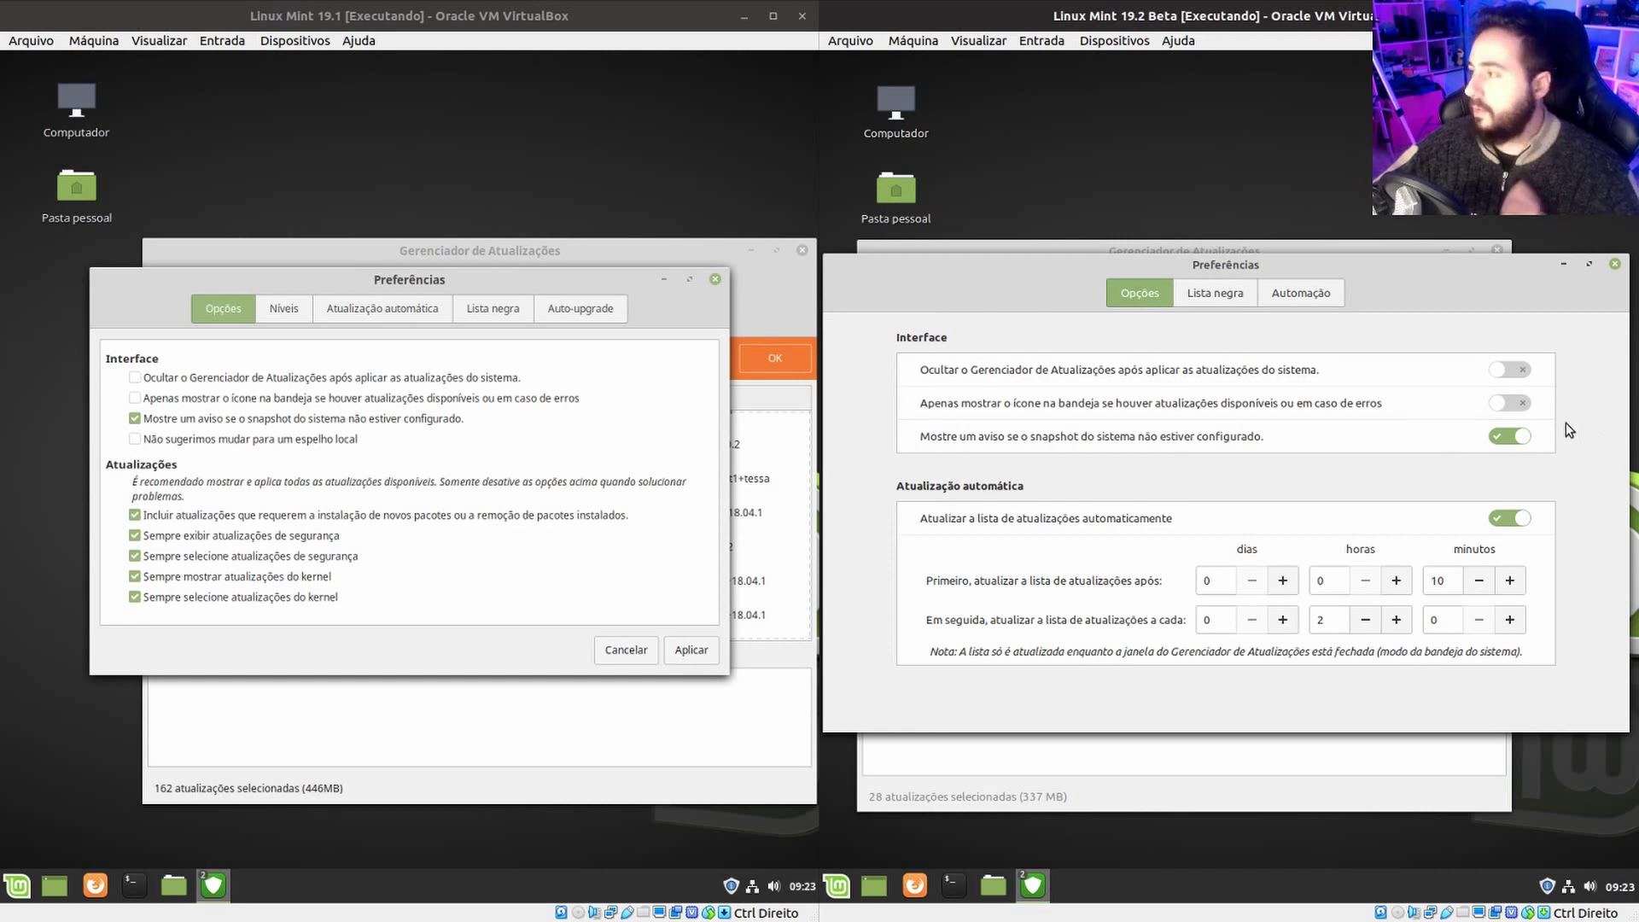
pyautogui.click(1512, 373)
pyautogui.click(1510, 370)
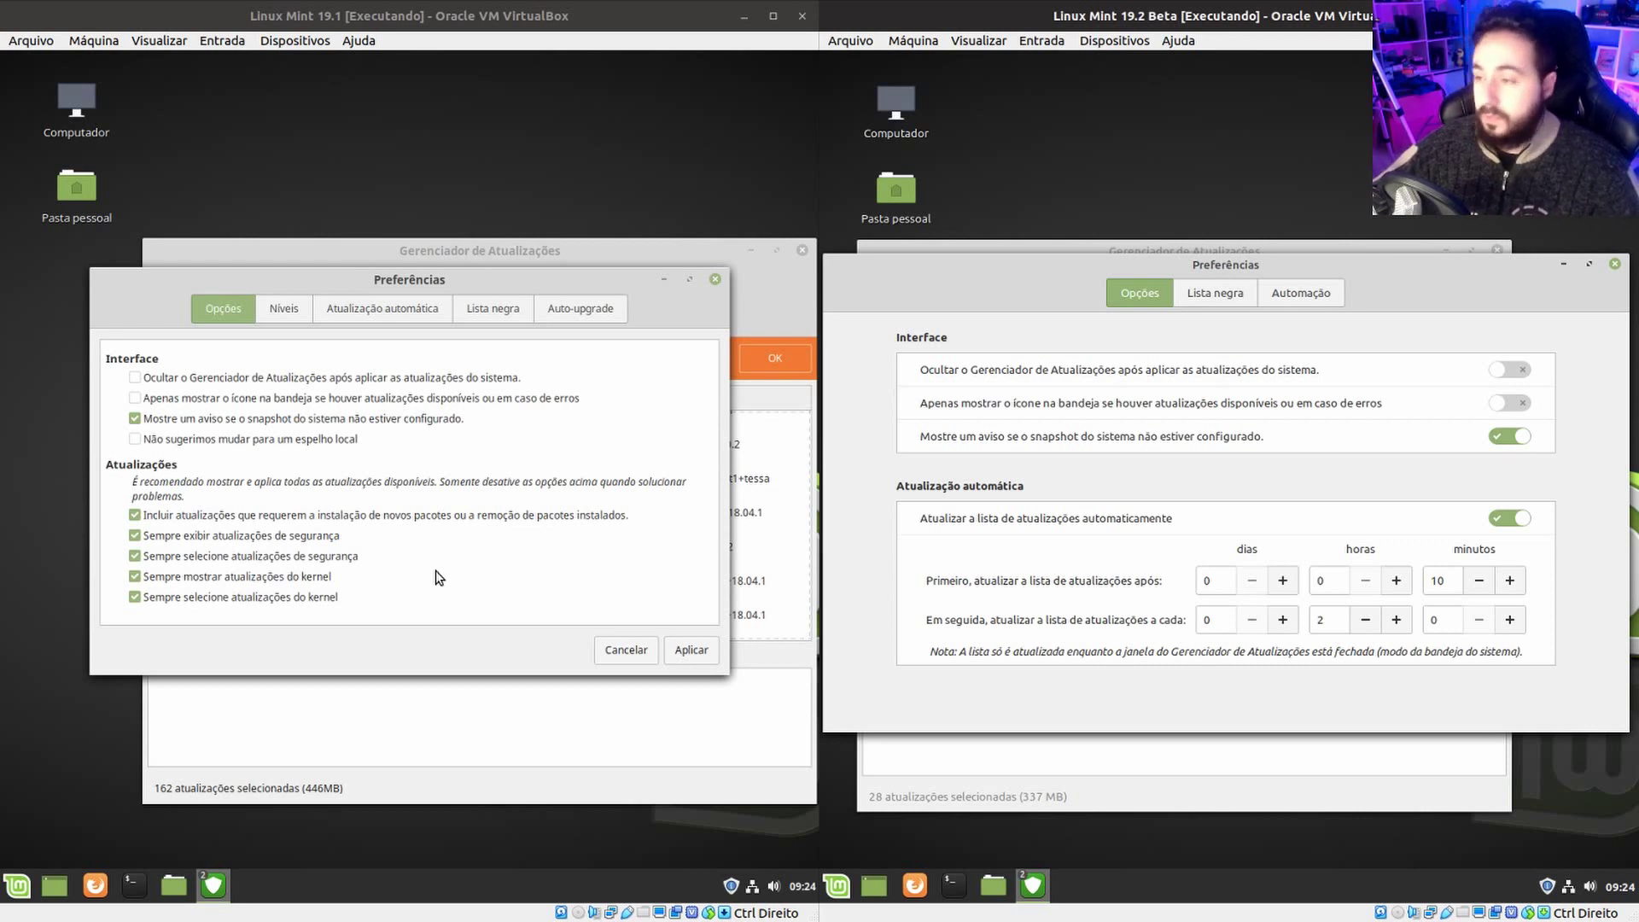
# Compare 19.2's refresh settings: first refresh after 10 minutes, then every 2 hours.
pyautogui.moveTo(493, 283); pyautogui.dragTo(561, 314)
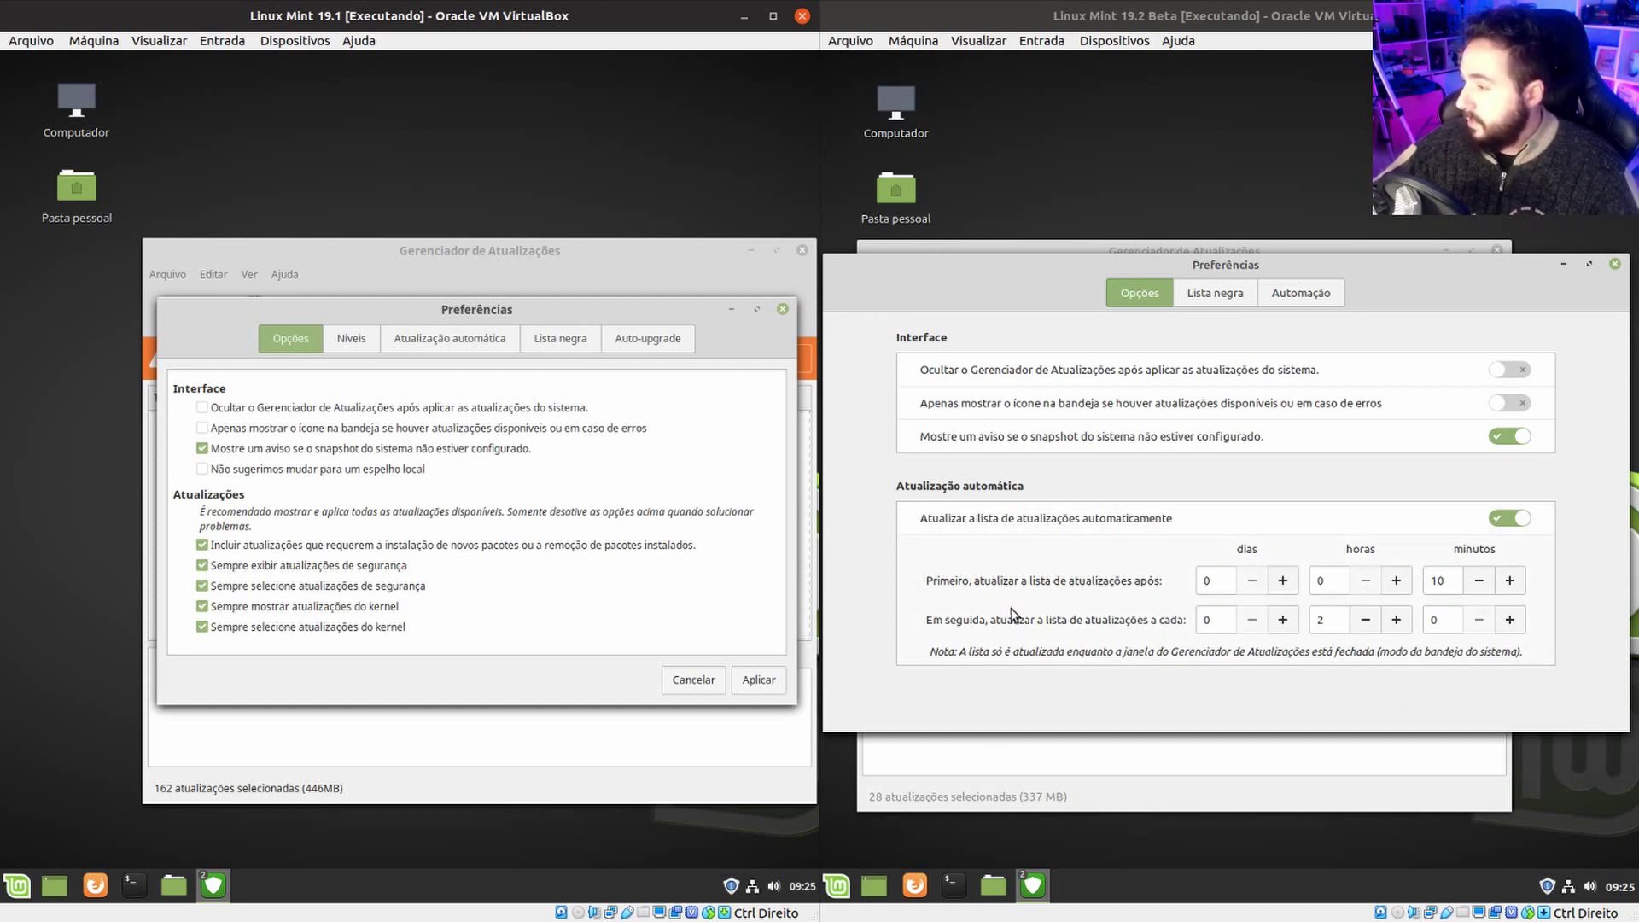
pyautogui.click(1279, 591)
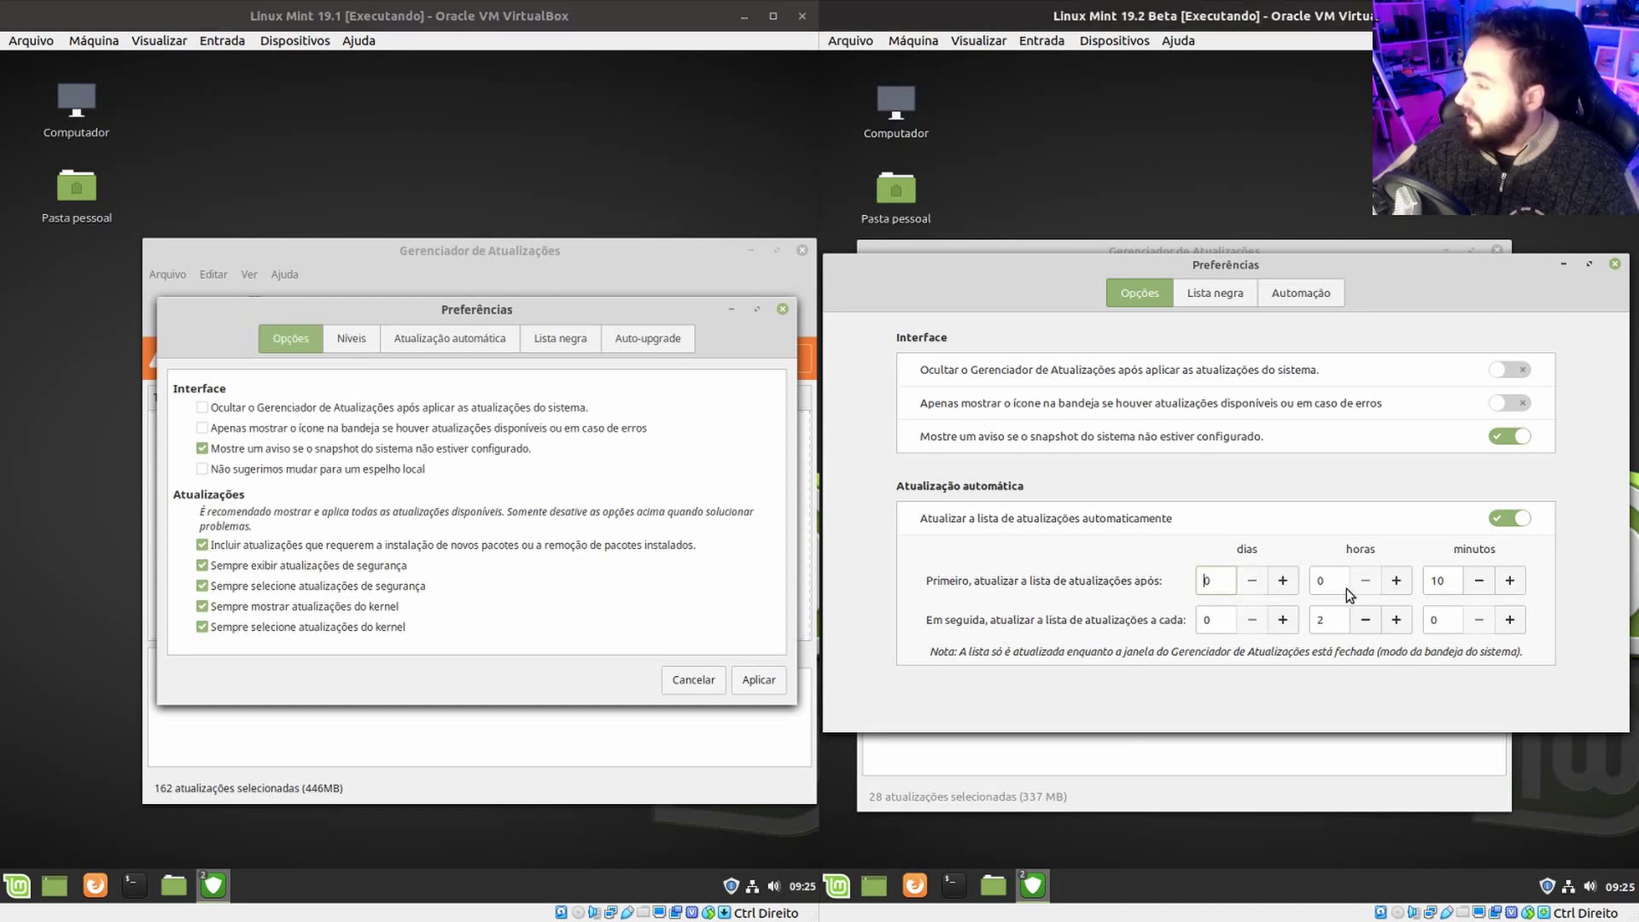
pyautogui.moveTo(1451, 577); pyautogui.dragTo(1424, 583)
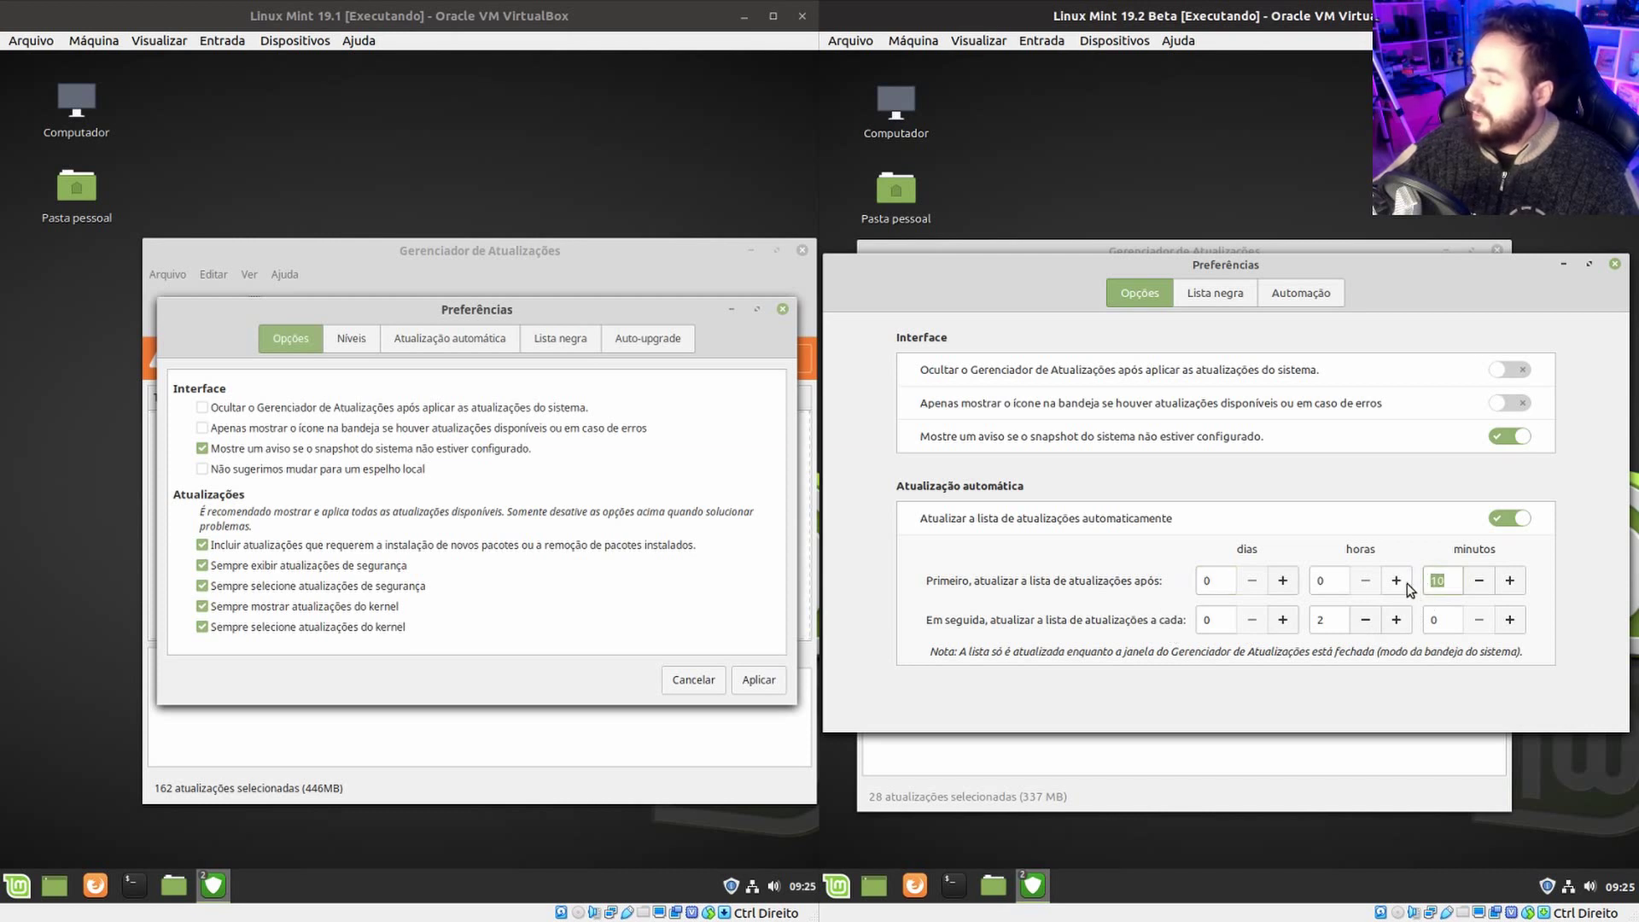
pyautogui.click(1454, 580)
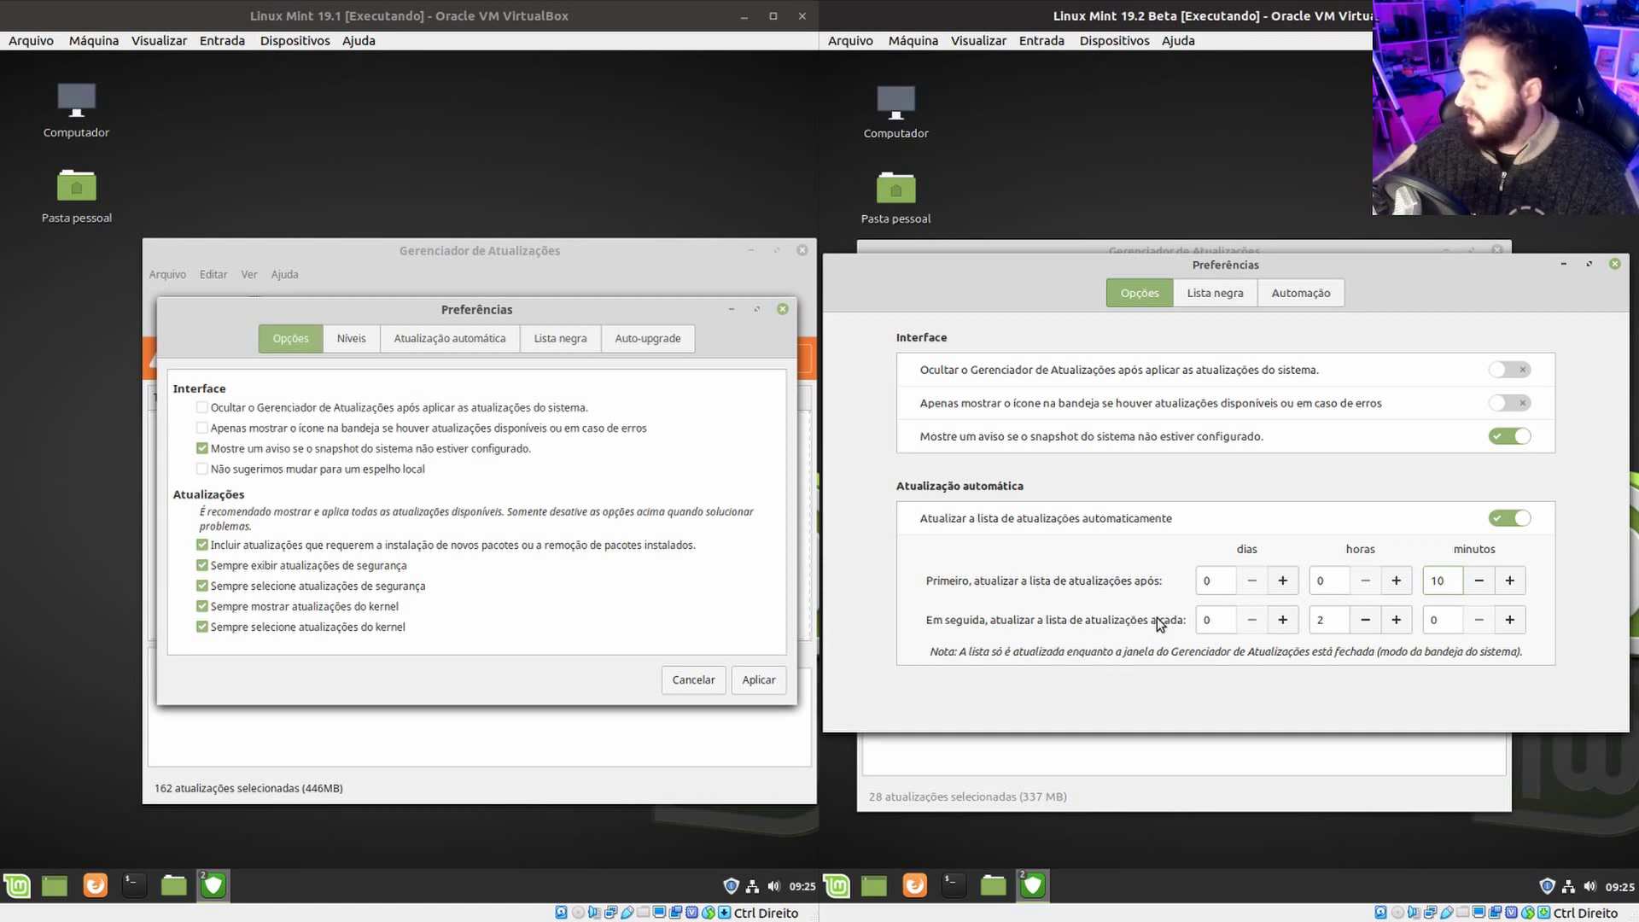
pyautogui.doubleClick(1314, 620)
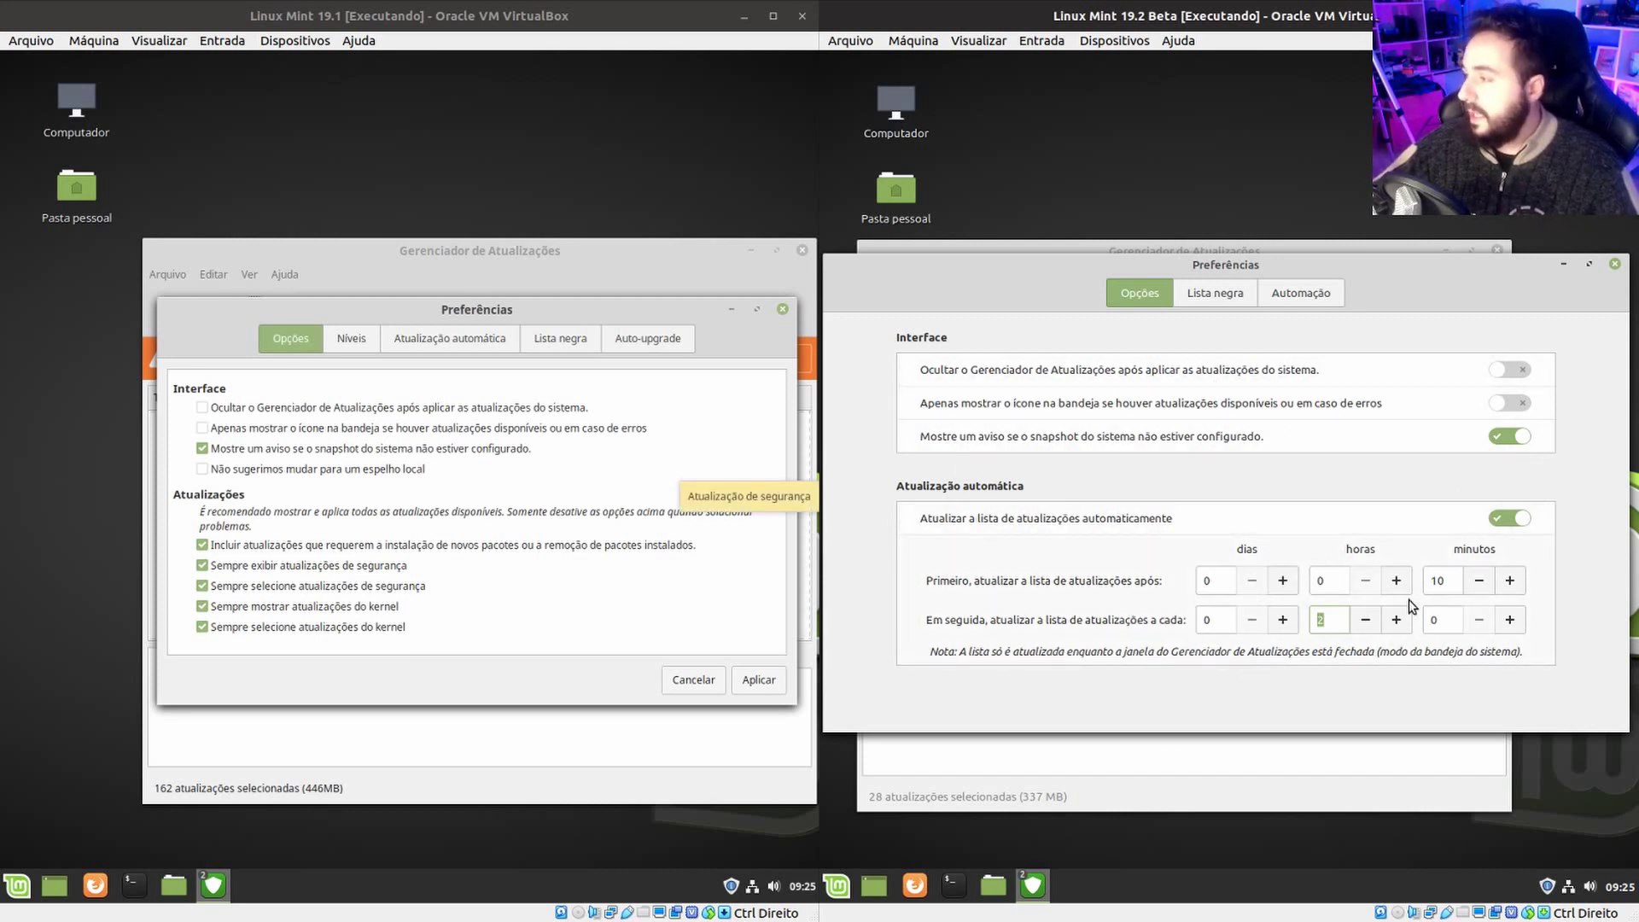
pyautogui.click(1325, 622)
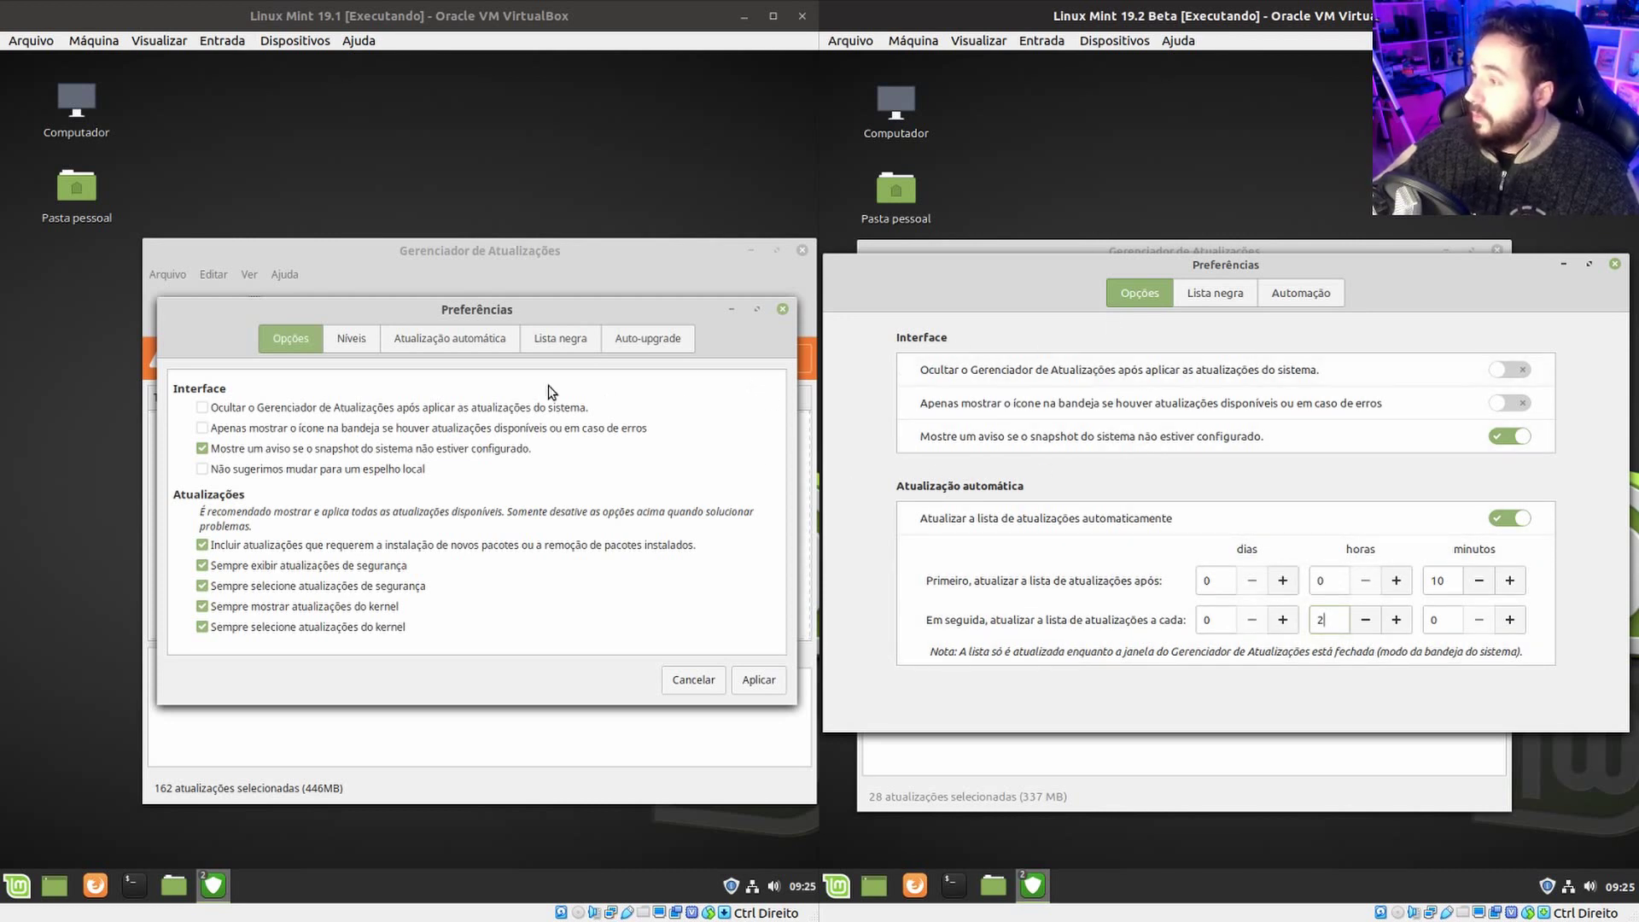
# View the Níveis, Atualização automática and Lista negra tabs in 19.1's Preferences.
pyautogui.click(344, 338)
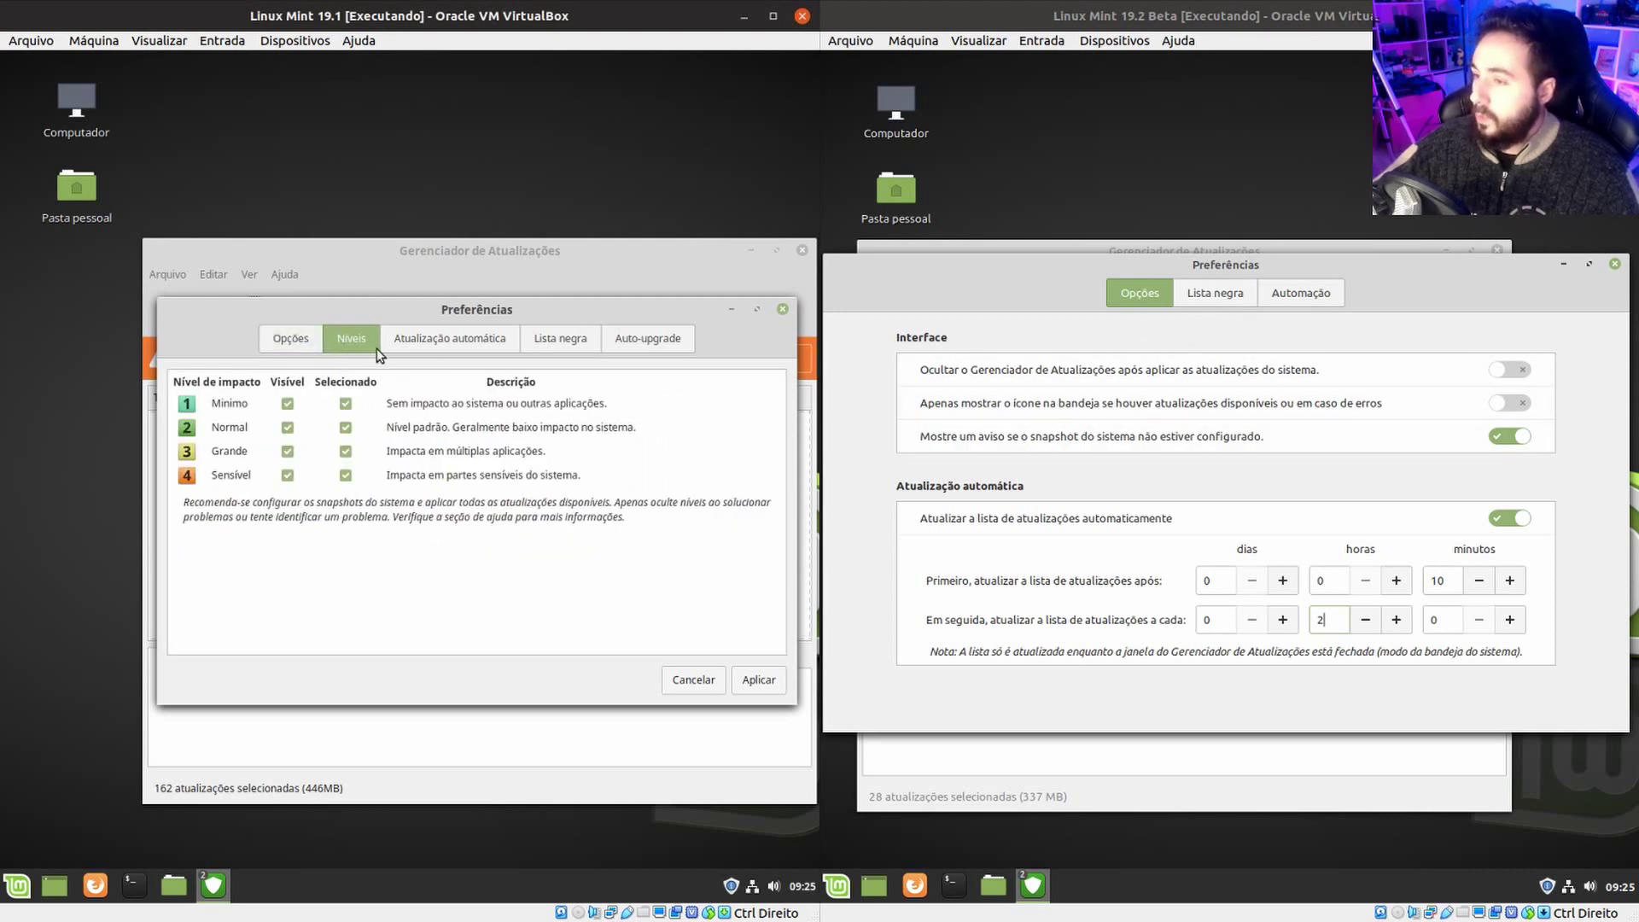
pyautogui.click(432, 346)
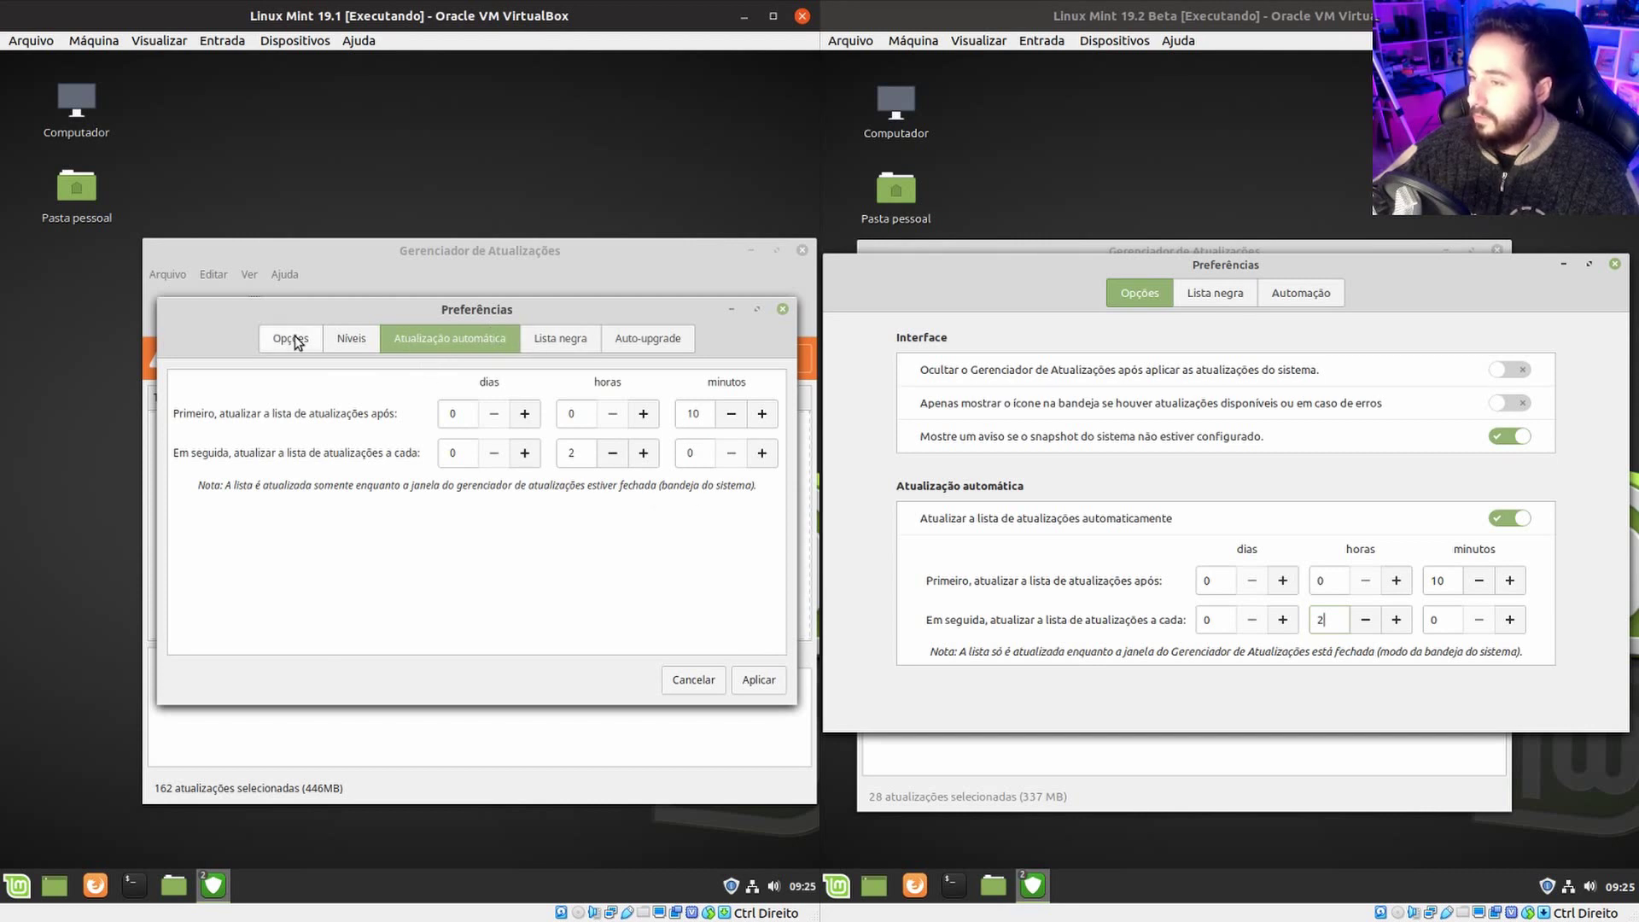
pyautogui.click(582, 336)
# Show the 19.2 blacklist, then open and dismiss 19.1's Ignorar uma atualização prompt.
pyautogui.click(1199, 290)
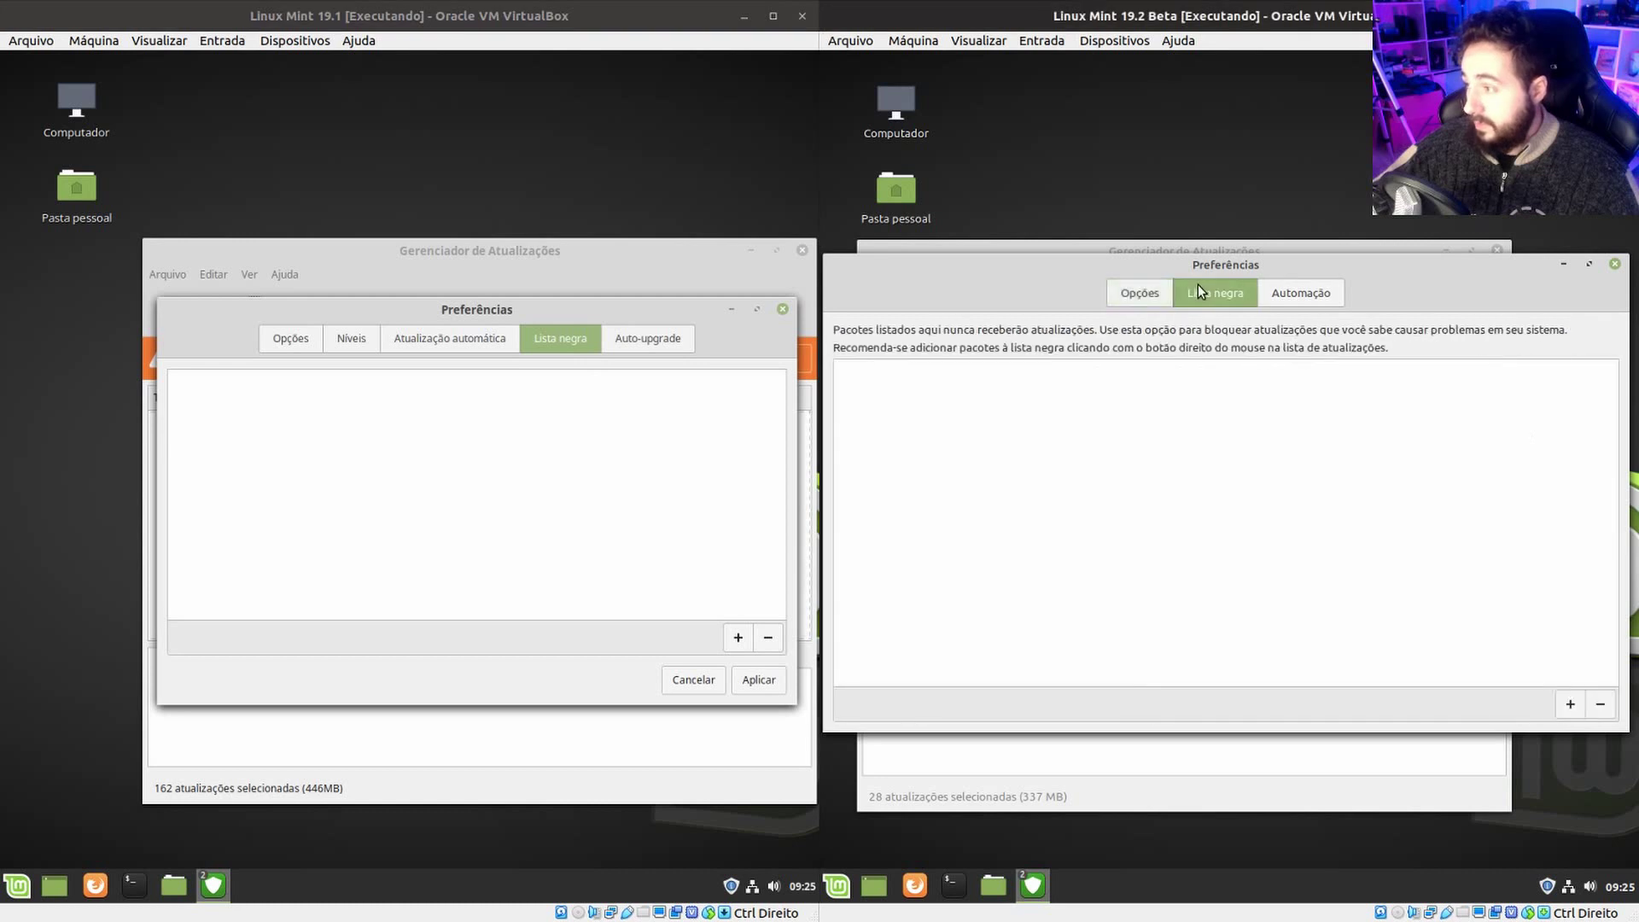
pyautogui.click(697, 394)
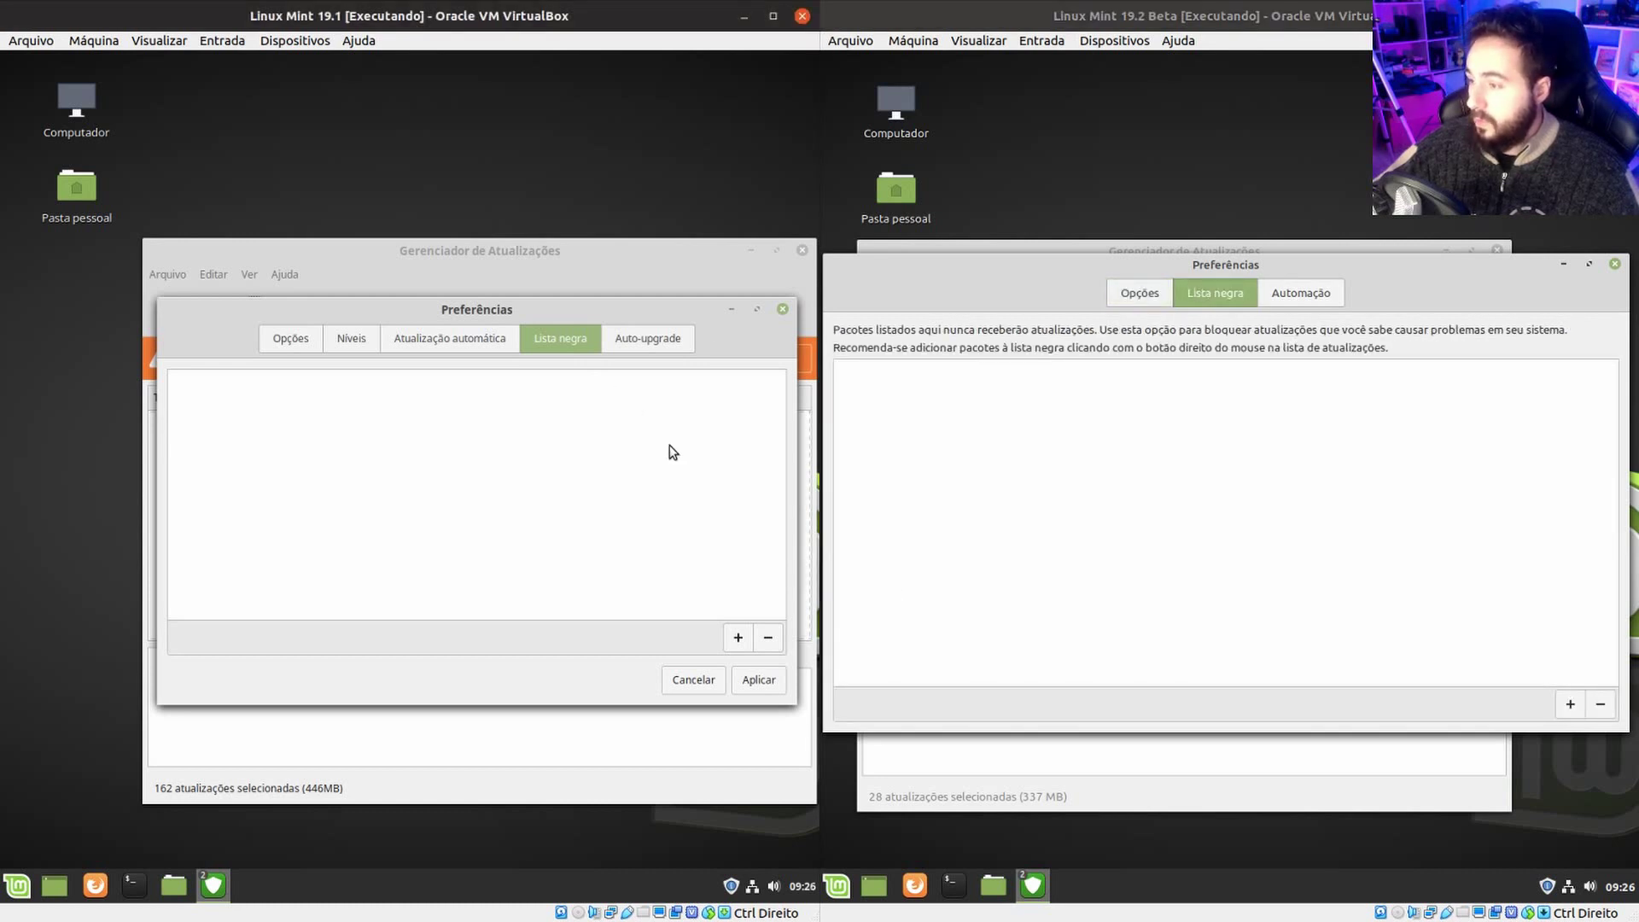
pyautogui.click(737, 638)
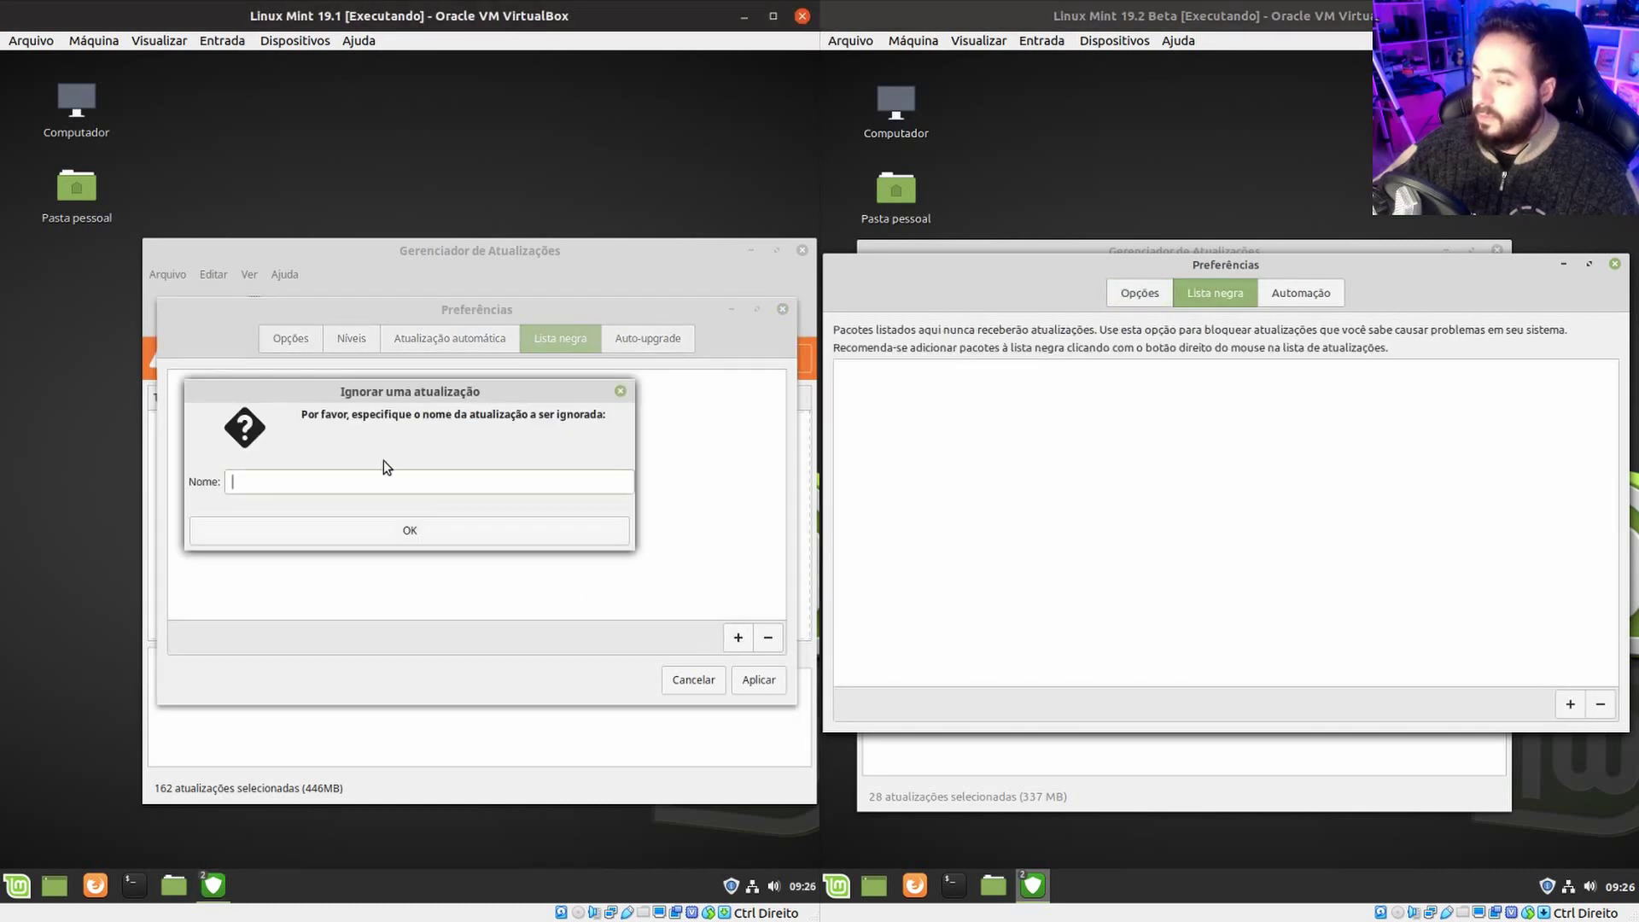
pyautogui.click(433, 535)
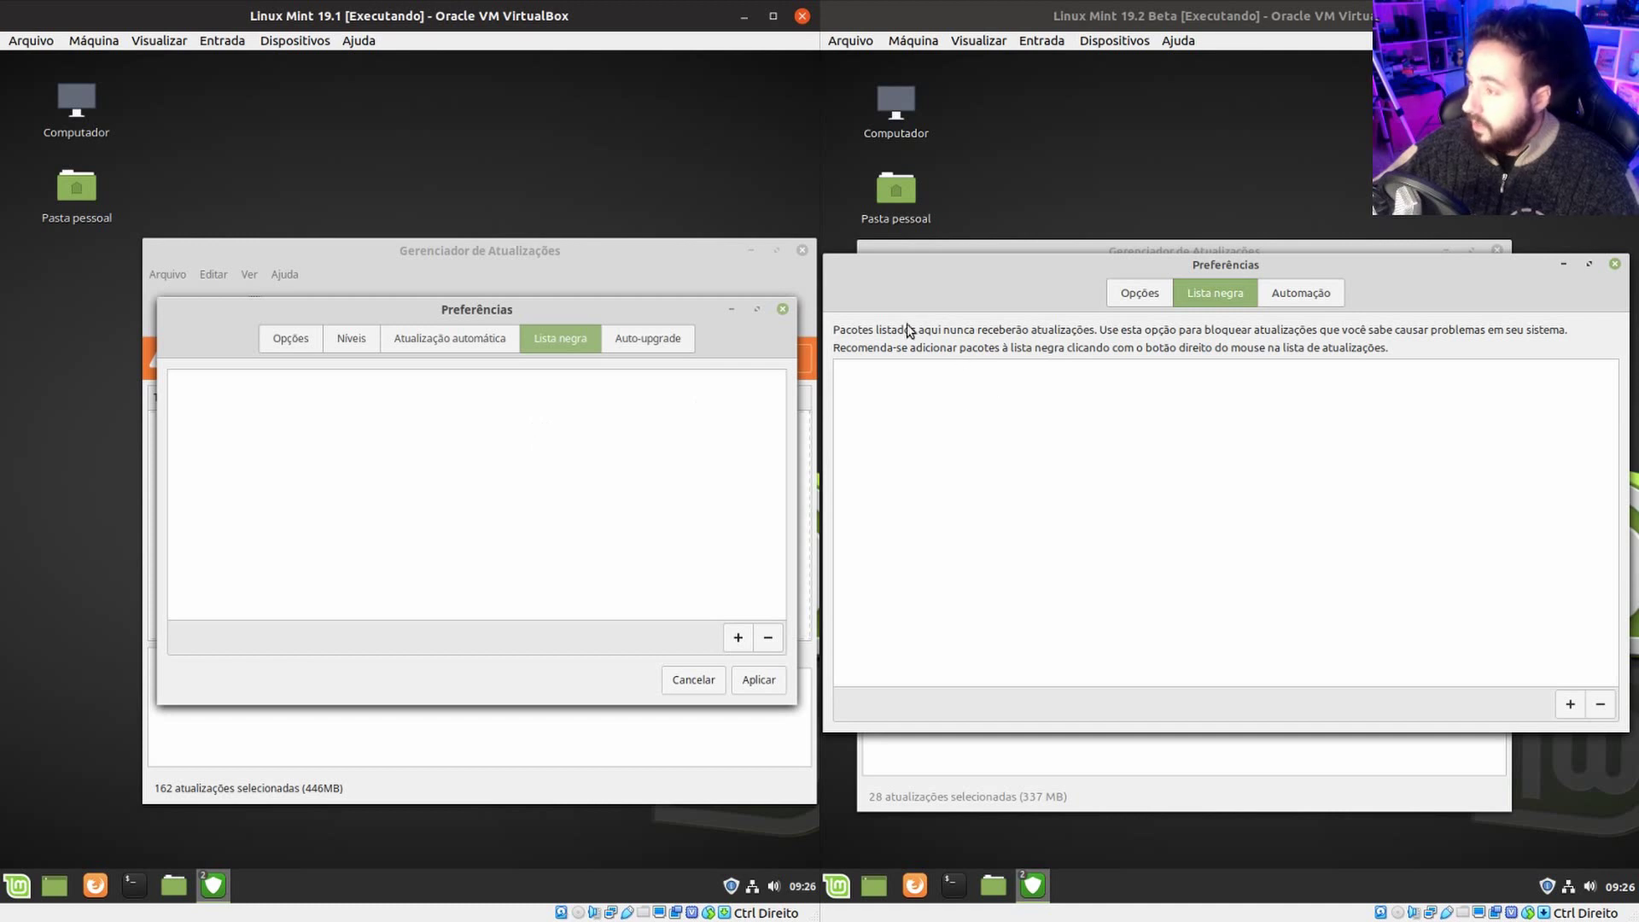
# Open the ignore-update prompts in 19.2 and 19.1, then close both without adding packages.
pyautogui.click(1331, 346)
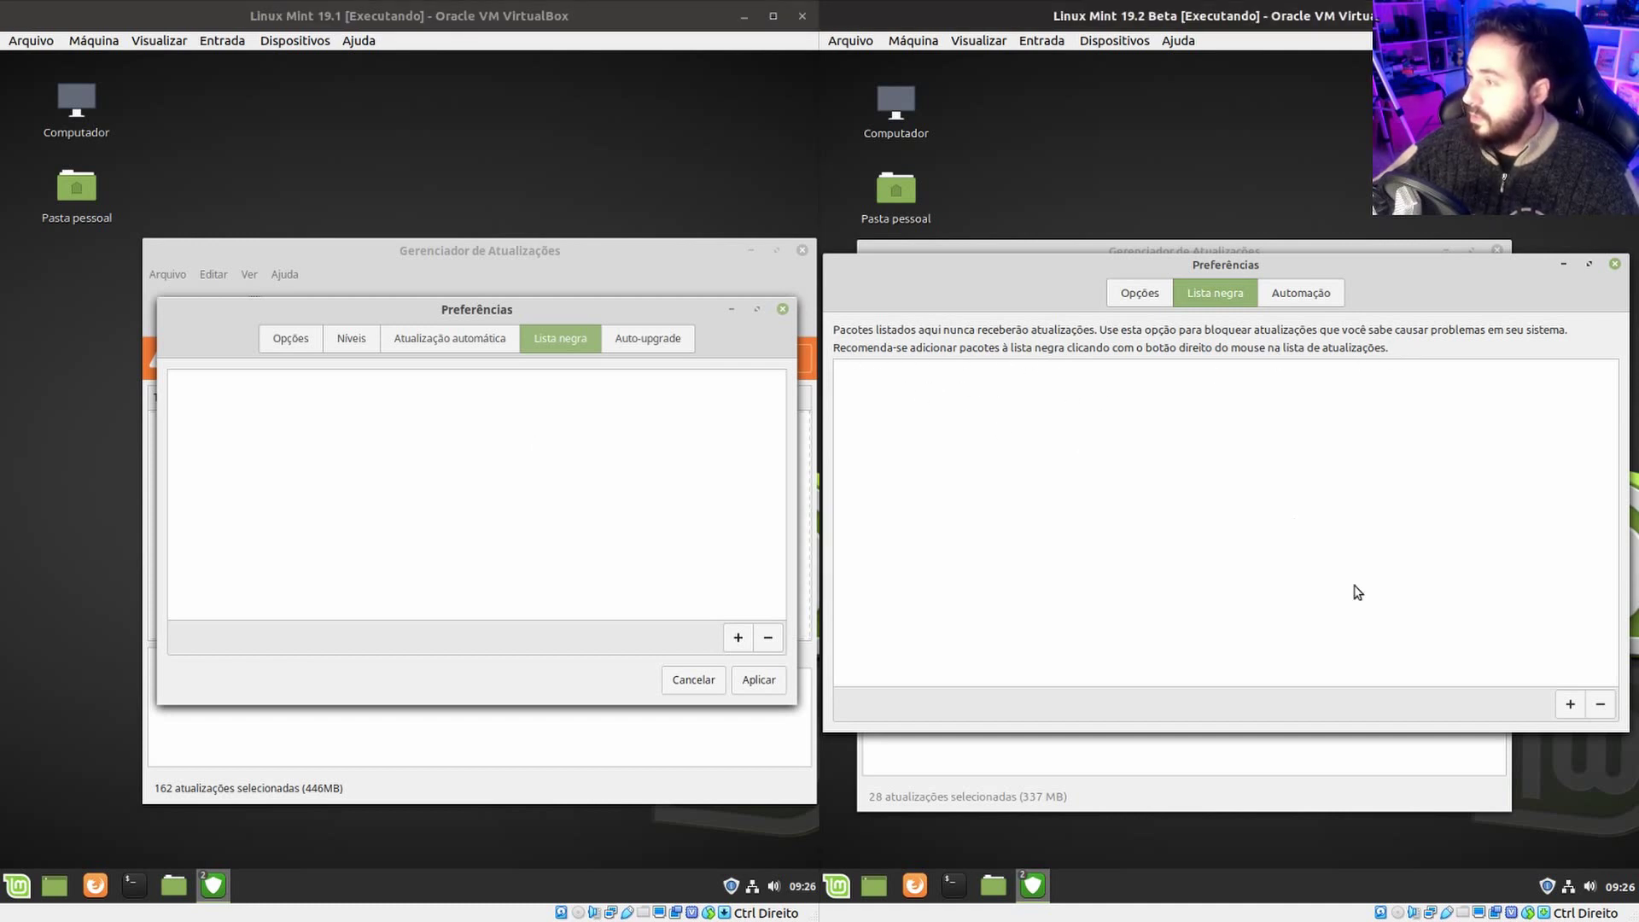
pyautogui.click(1572, 703)
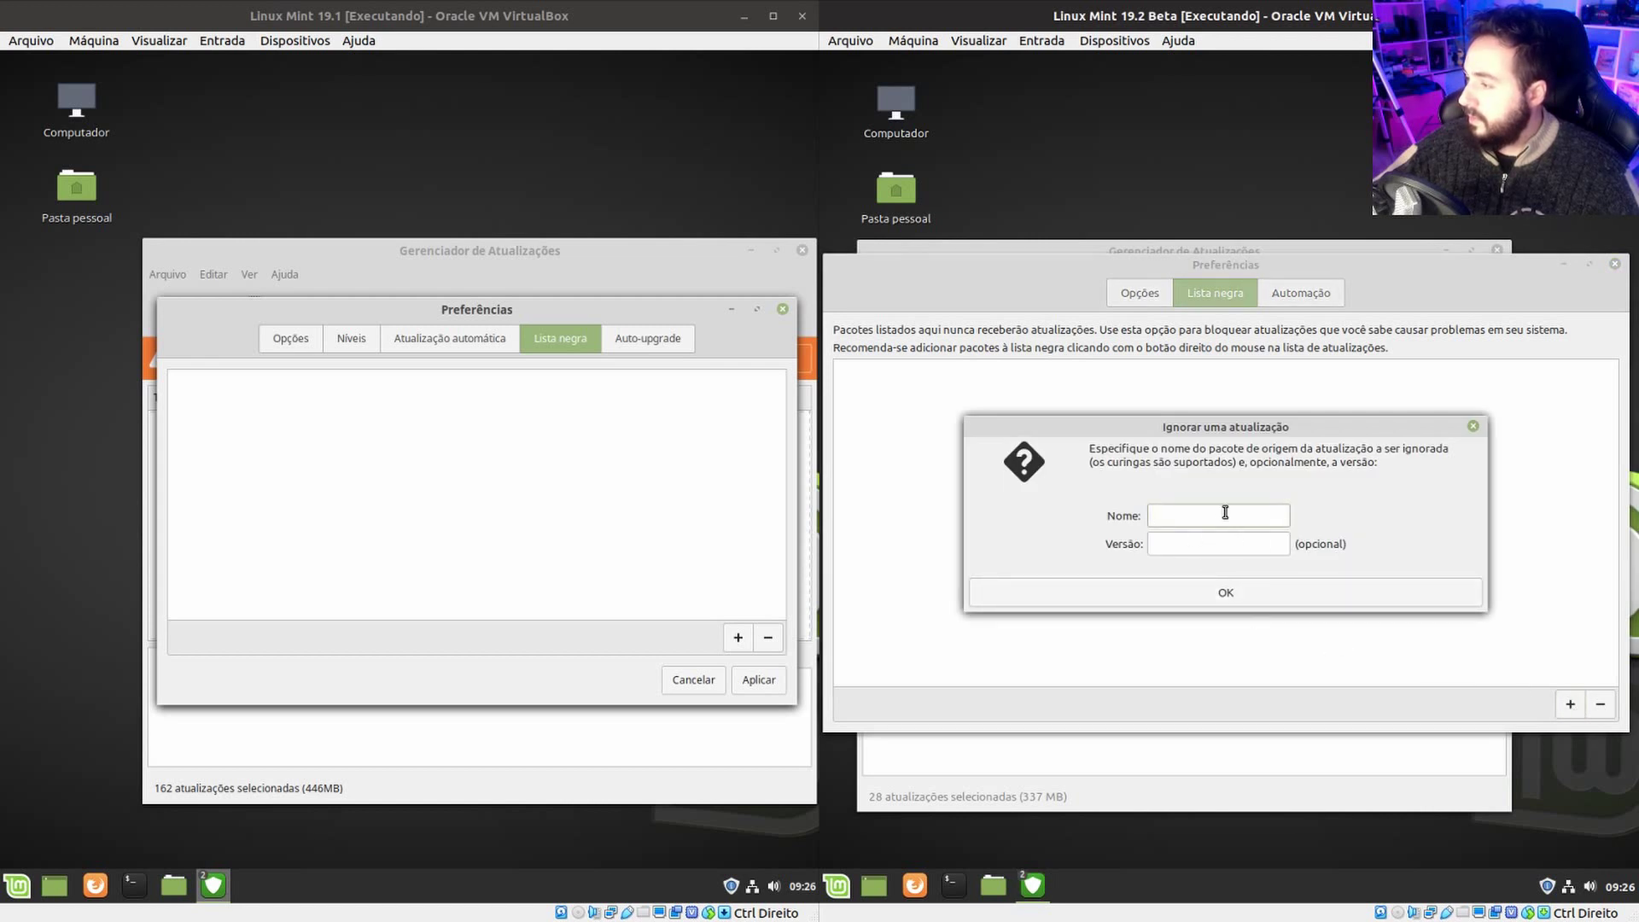
pyautogui.click(1208, 547)
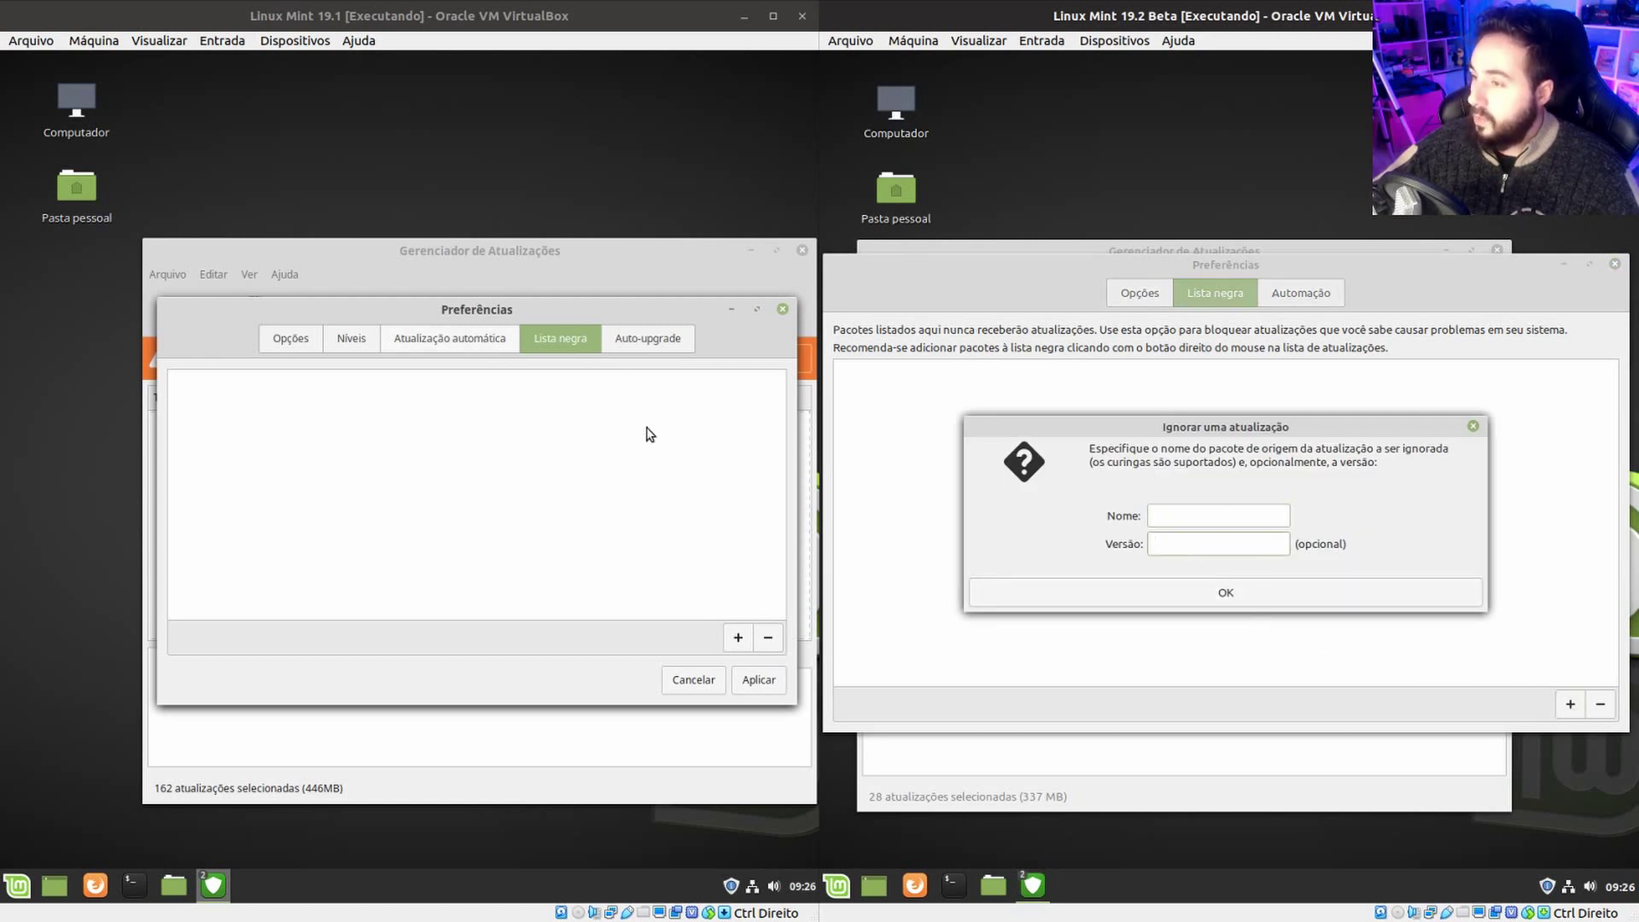
pyautogui.click(738, 638)
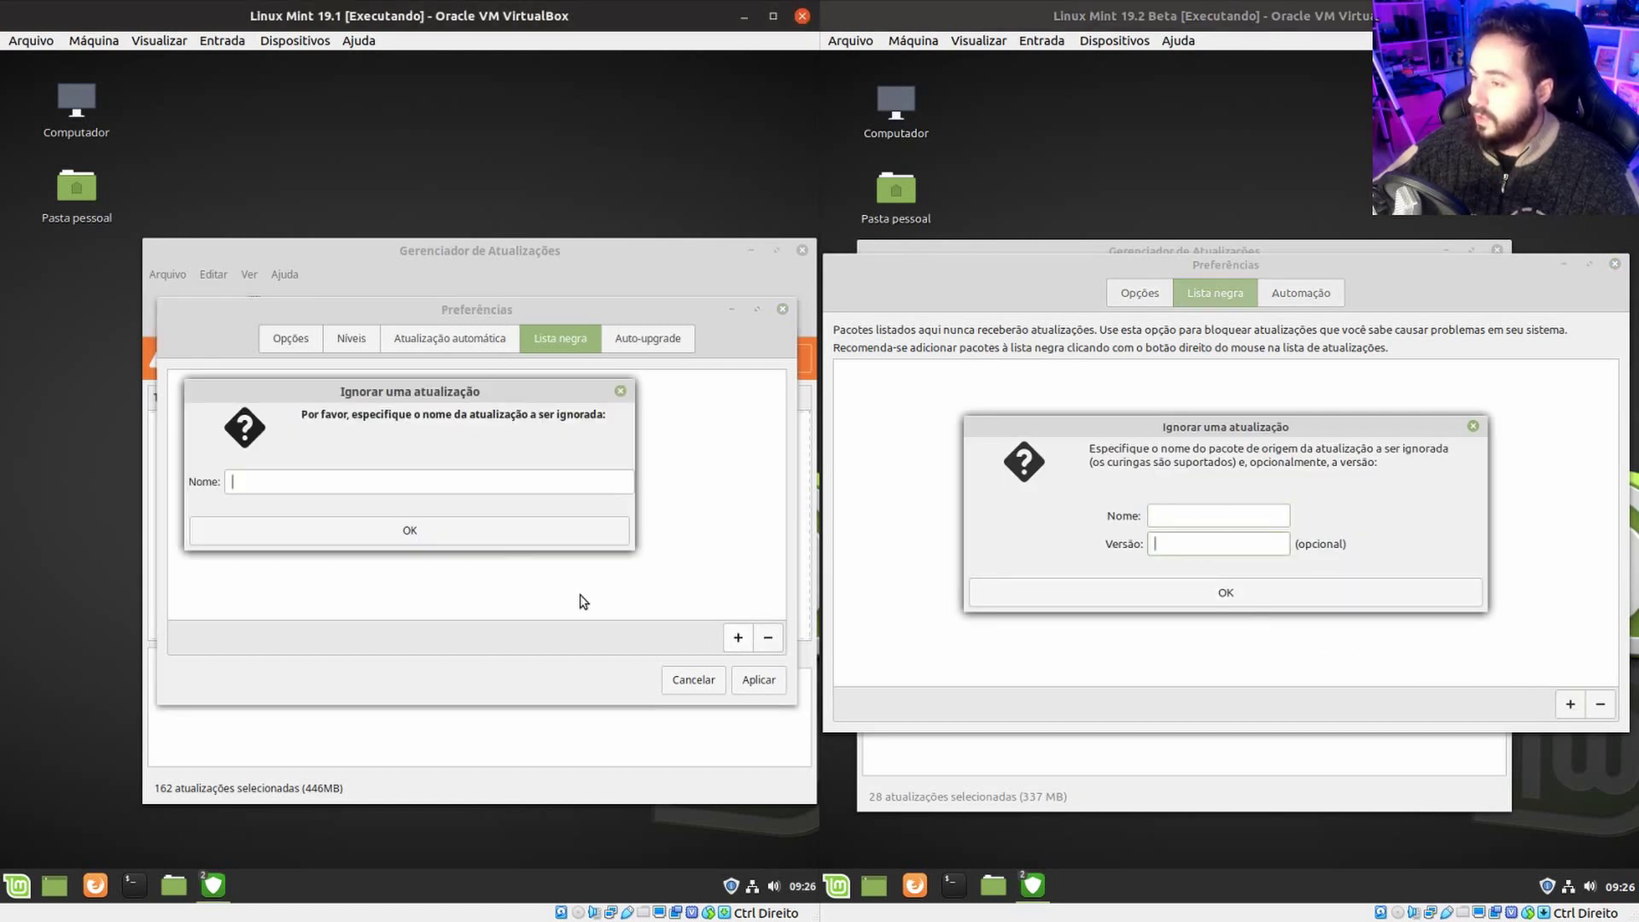
pyautogui.click(561, 538)
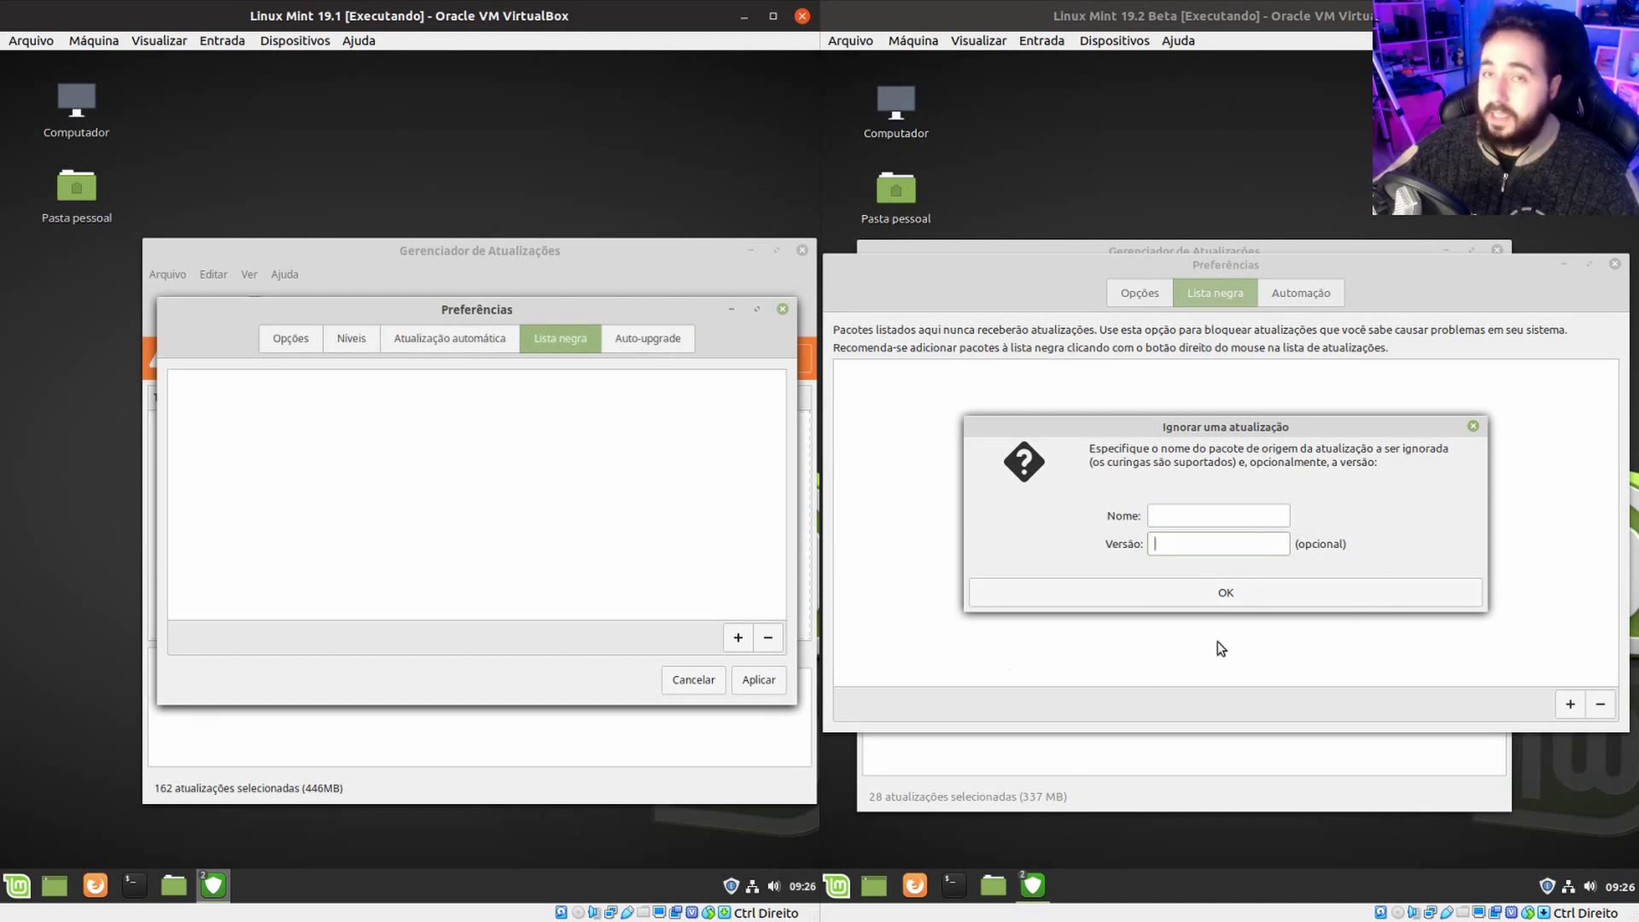
pyautogui.click(1472, 425)
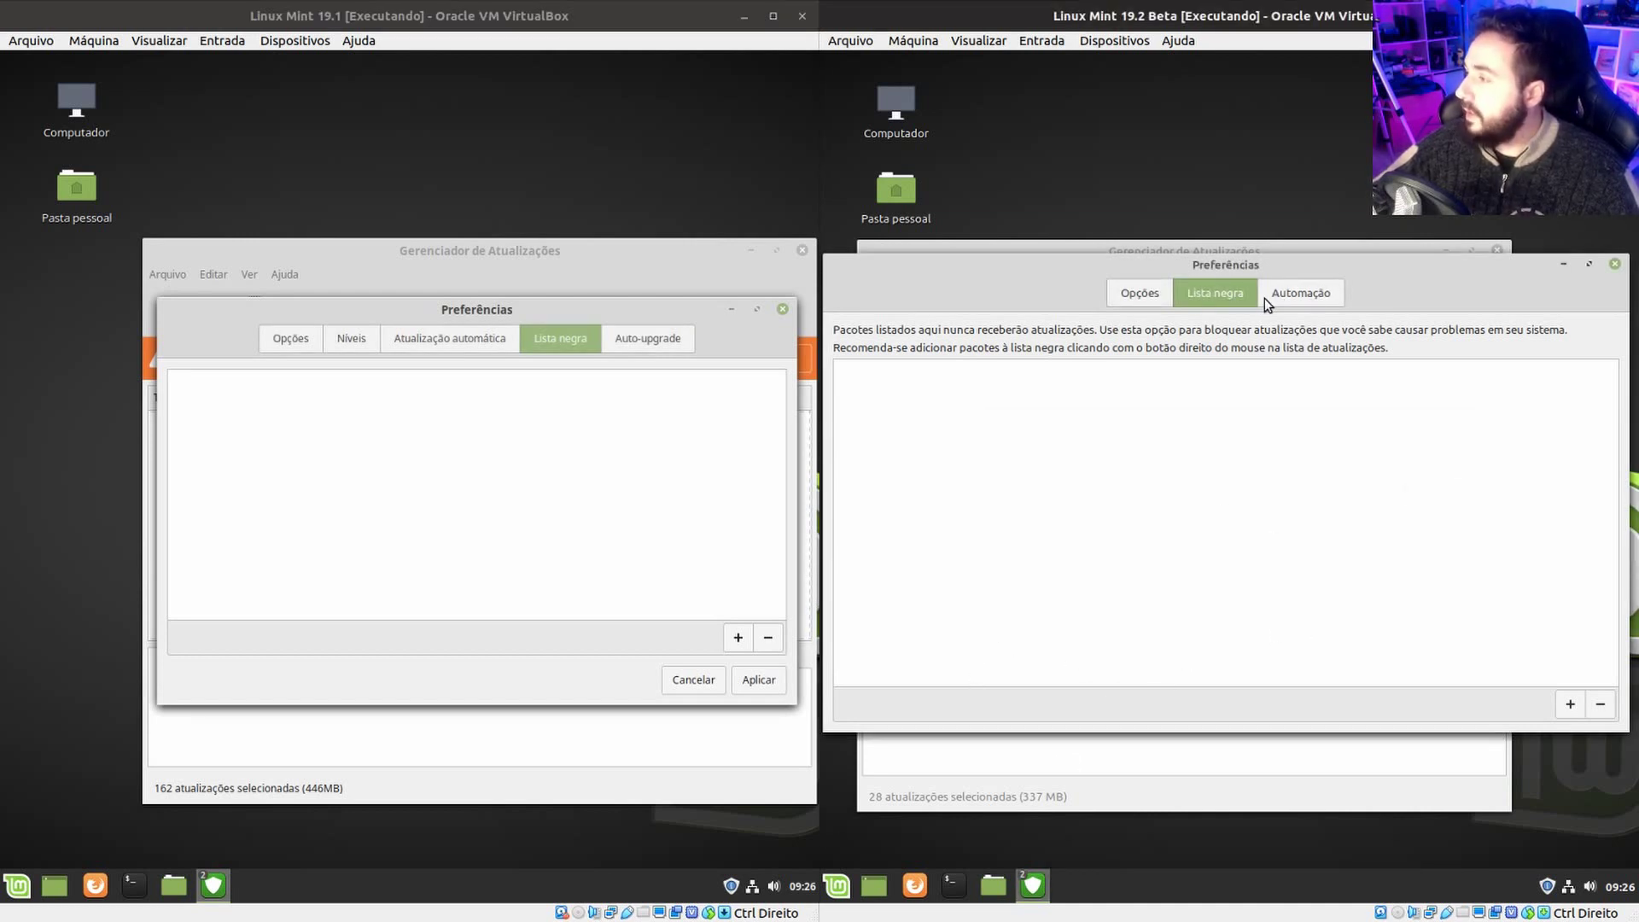
# Show 19.1's Auto-upgrade and 19.2's Automação tabs, toggling 19.1's automatic updates on and off.
pyautogui.click(656, 345)
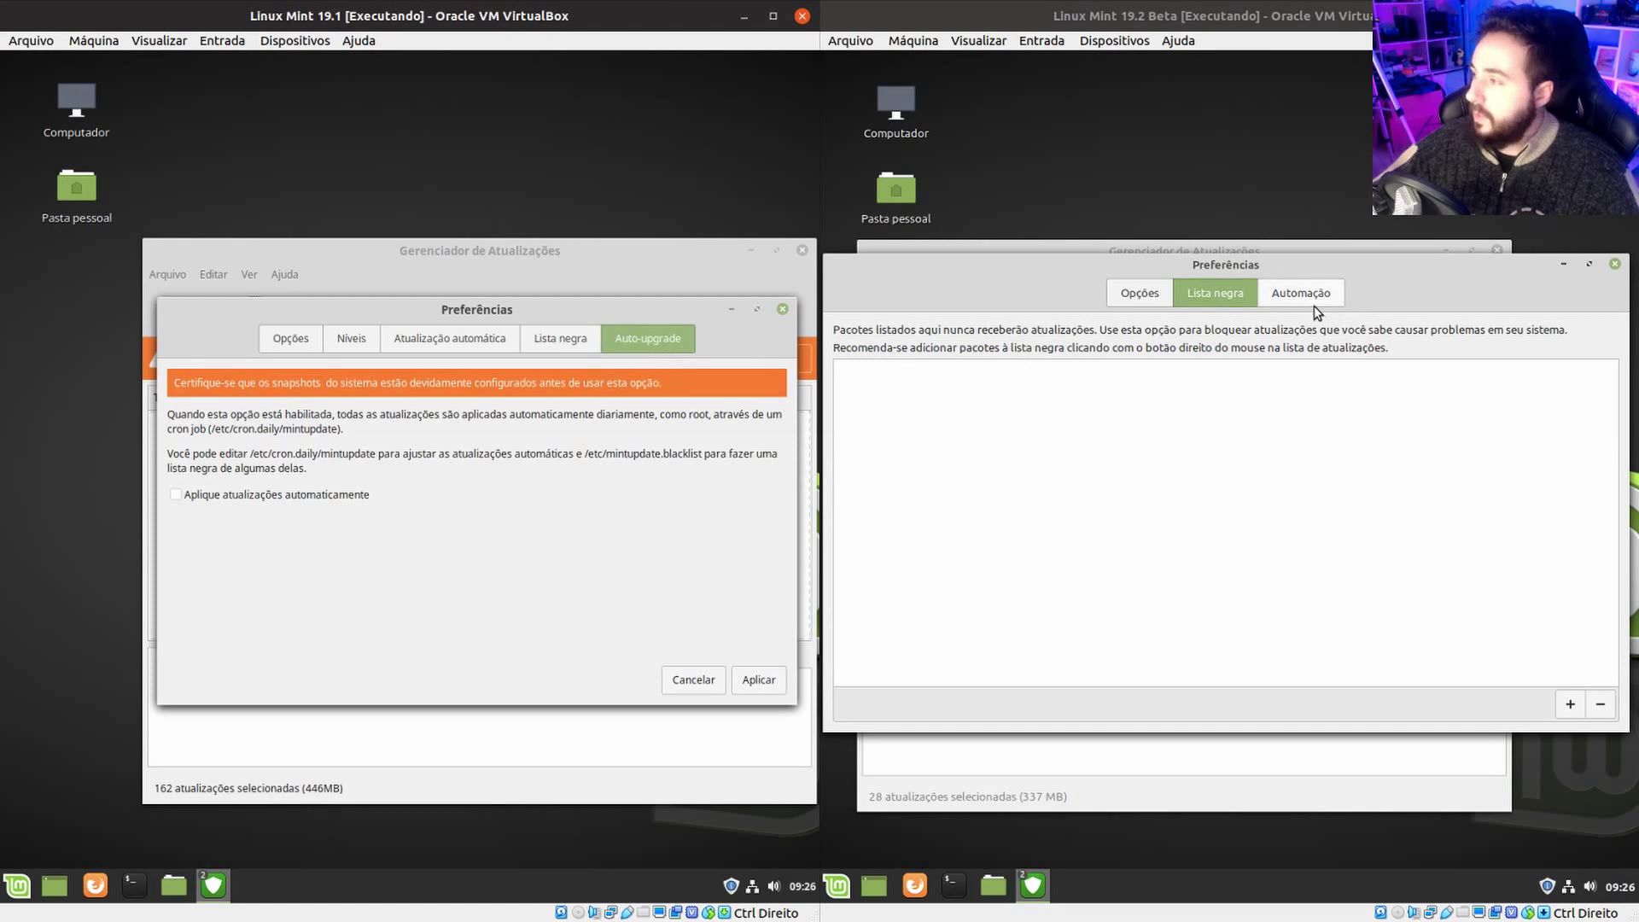
pyautogui.click(1314, 305)
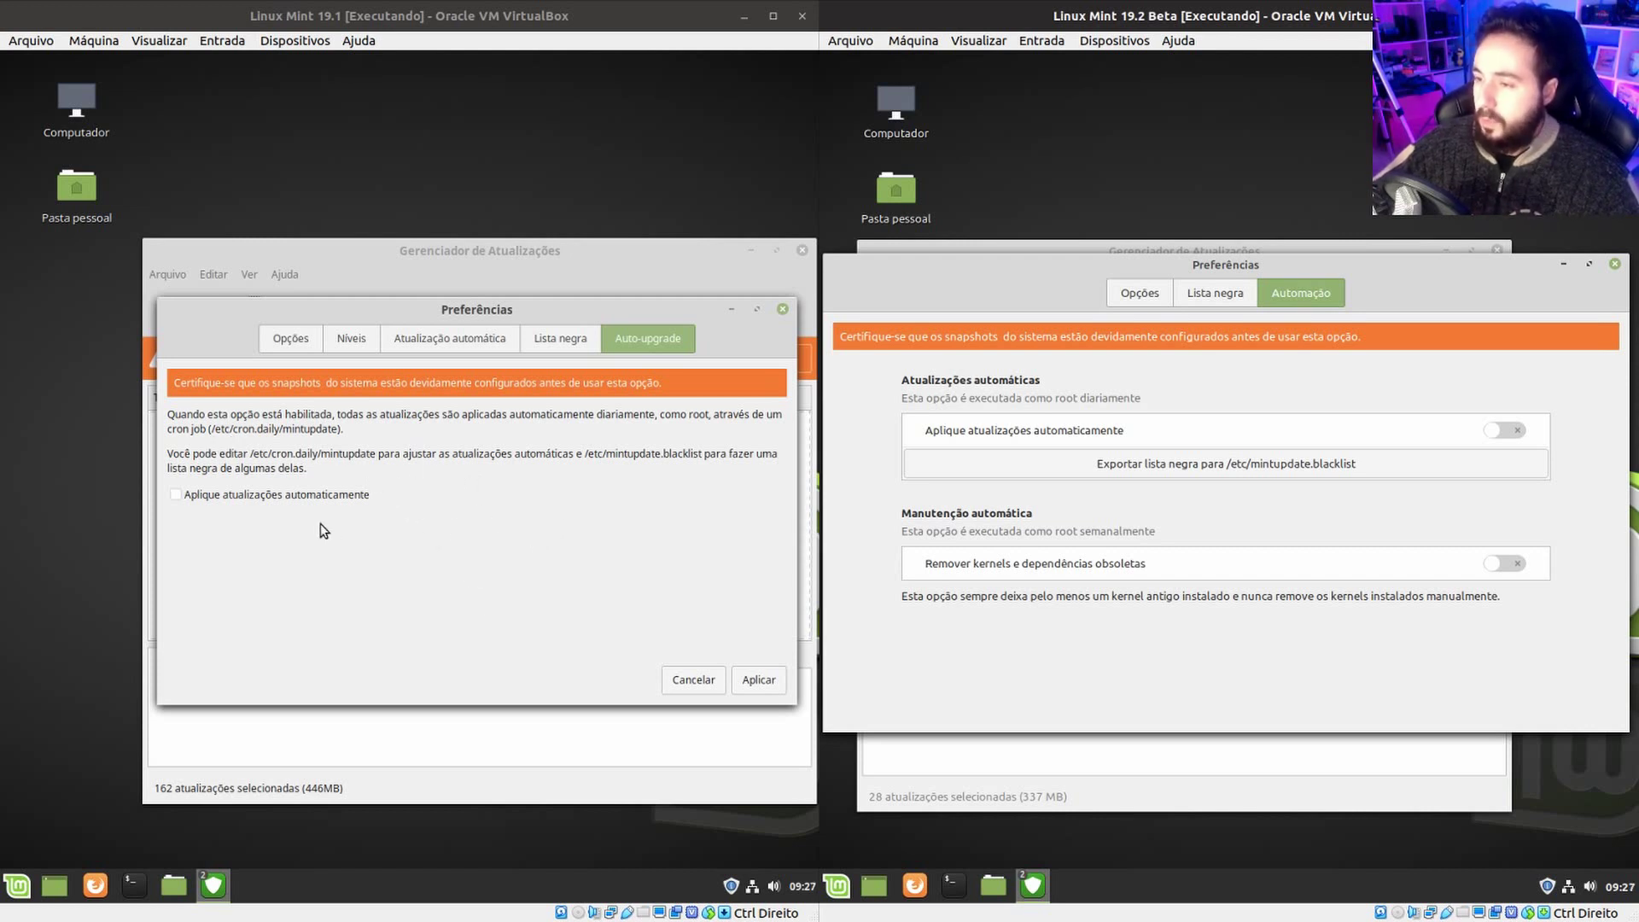
pyautogui.click(284, 497)
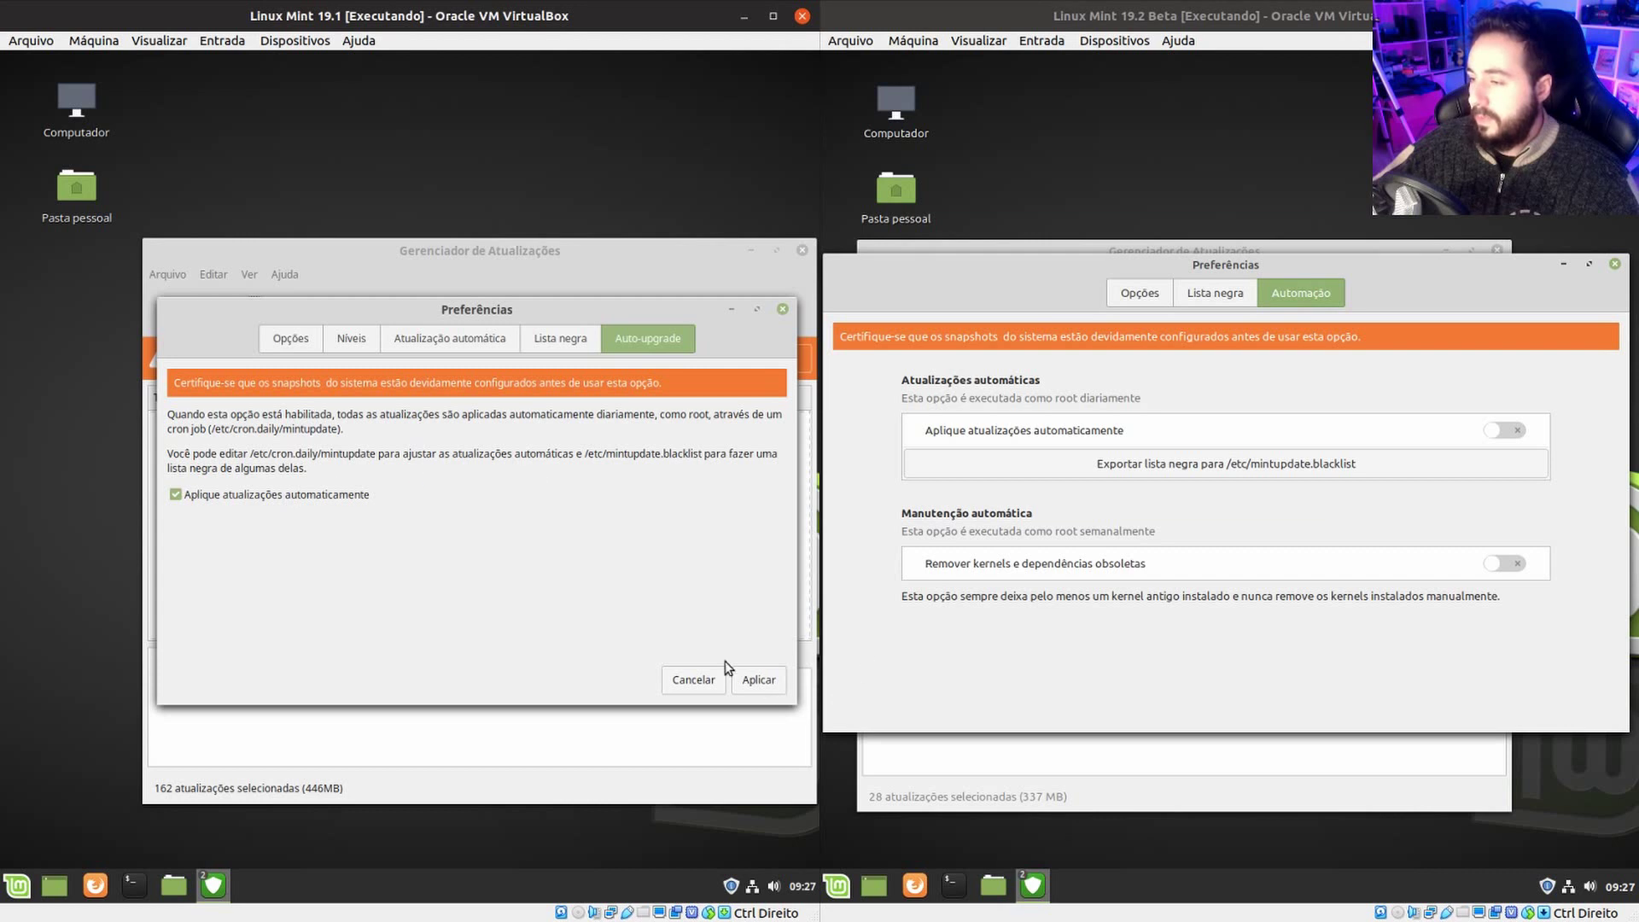
pyautogui.click(345, 502)
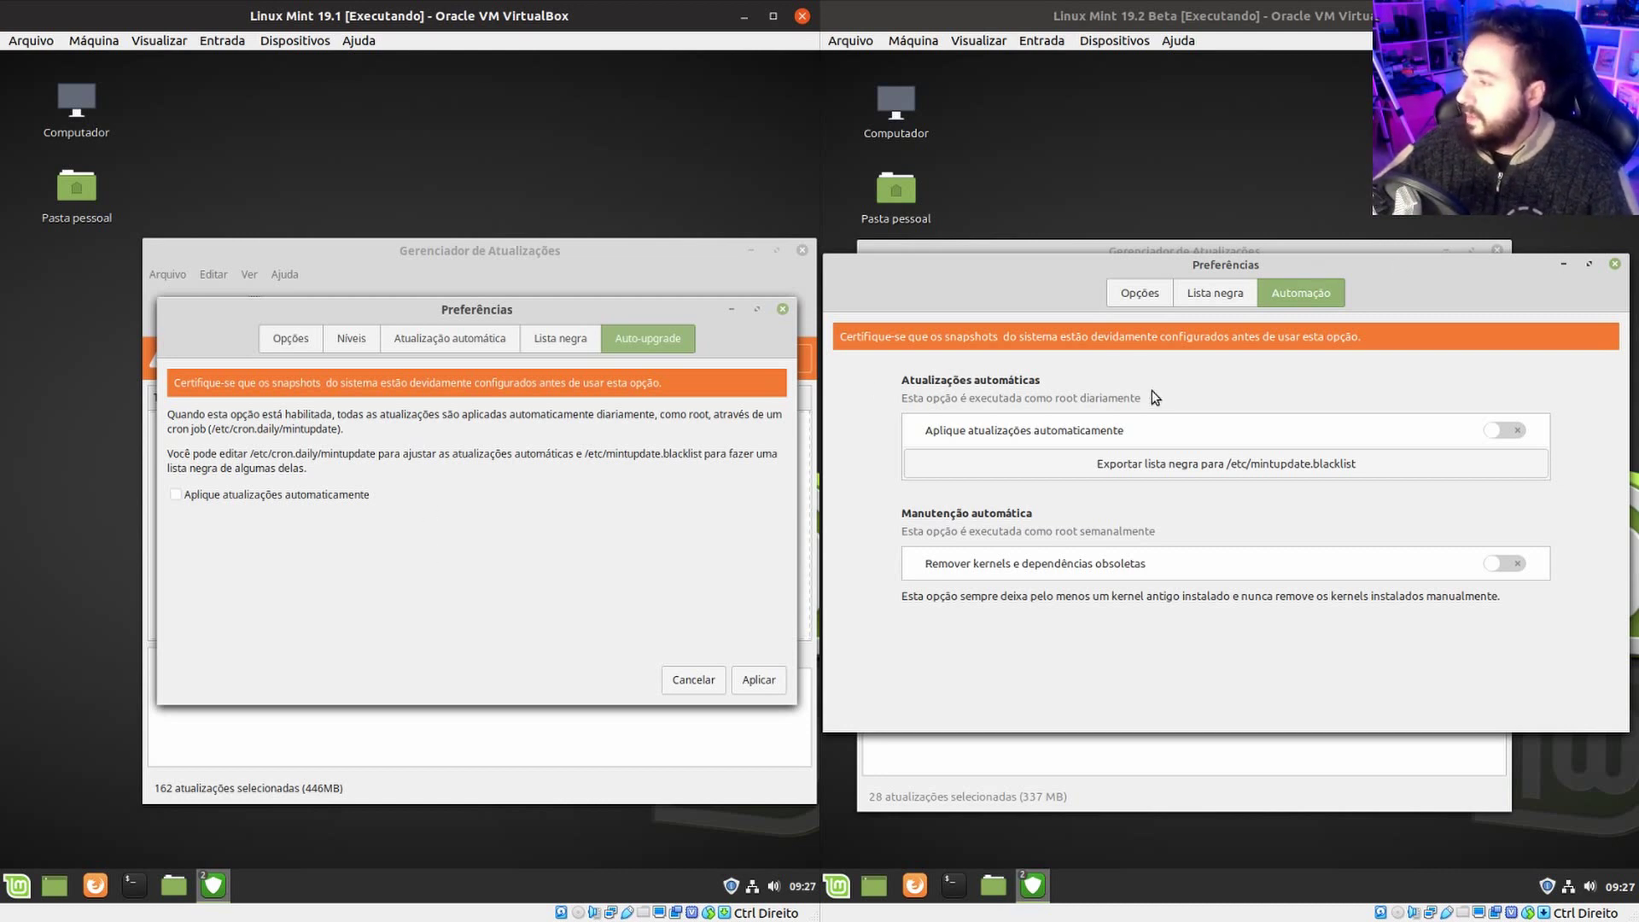
# Try enabling automatic updates in 19.2 twice, cancelling the Autenticar prompt each time.
pyautogui.click(1489, 437)
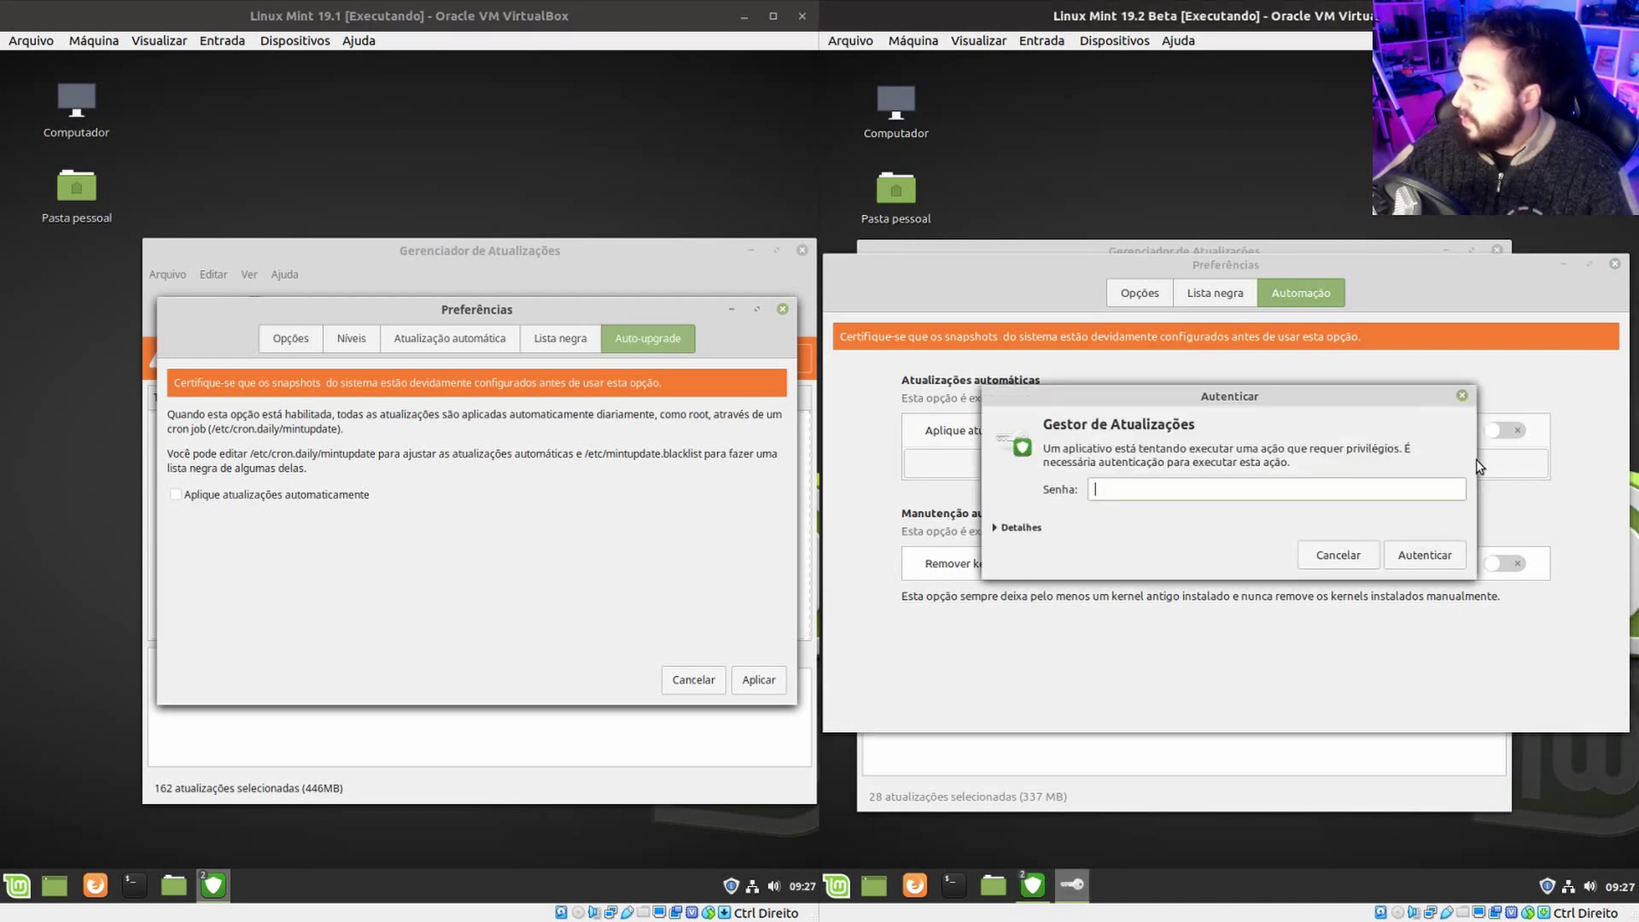
pyautogui.click(1355, 563)
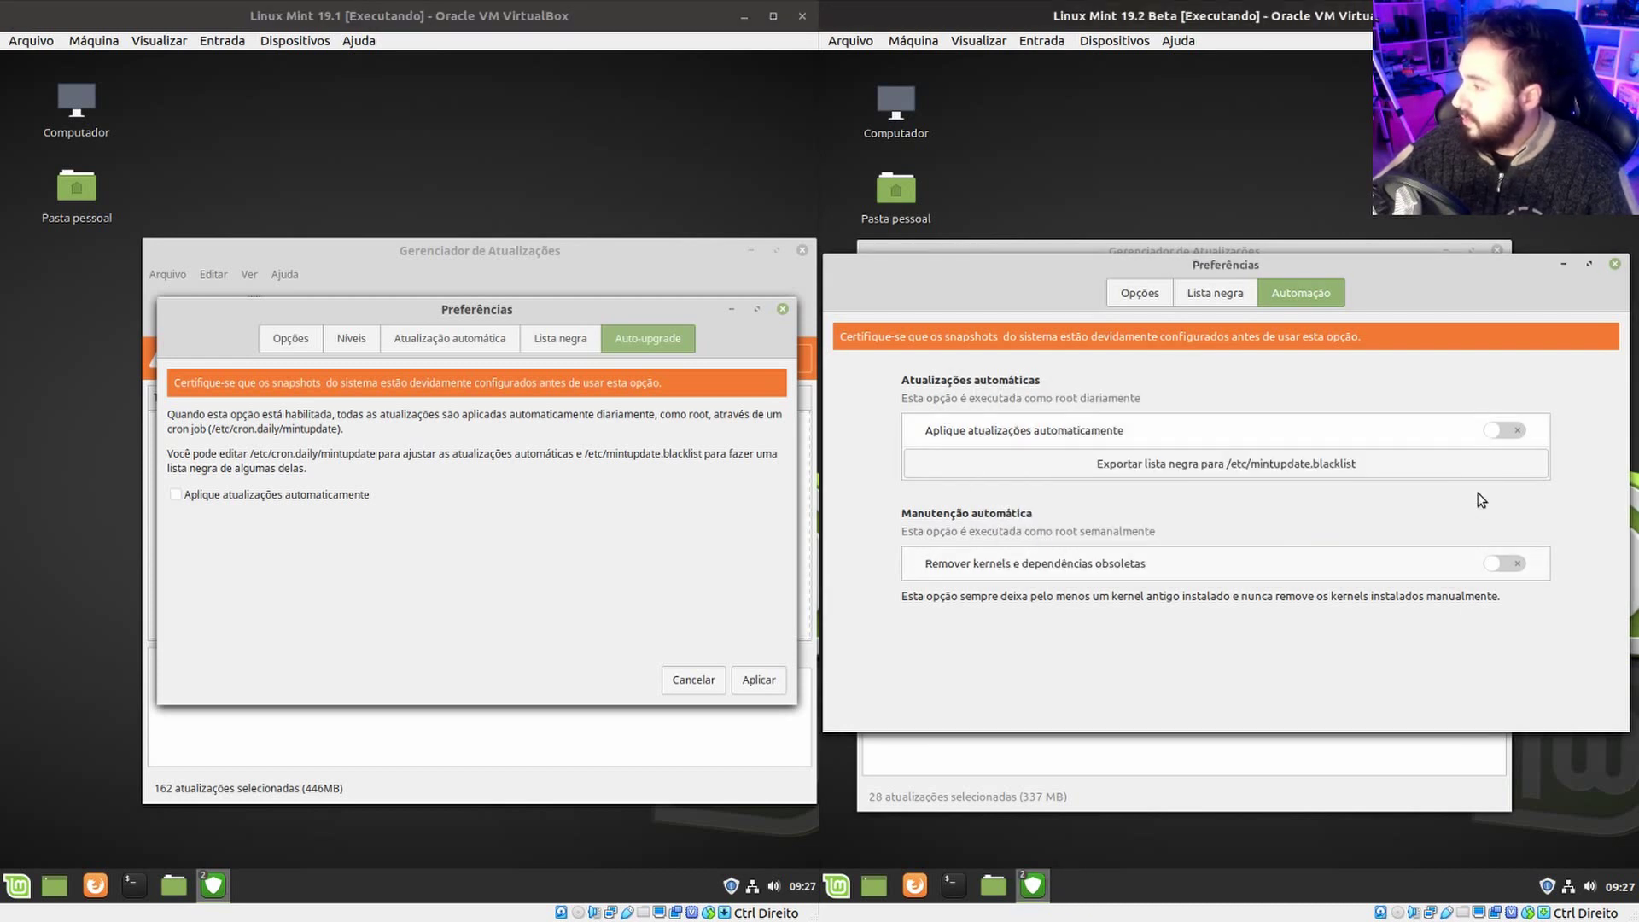
pyautogui.click(1499, 427)
pyautogui.click(1334, 557)
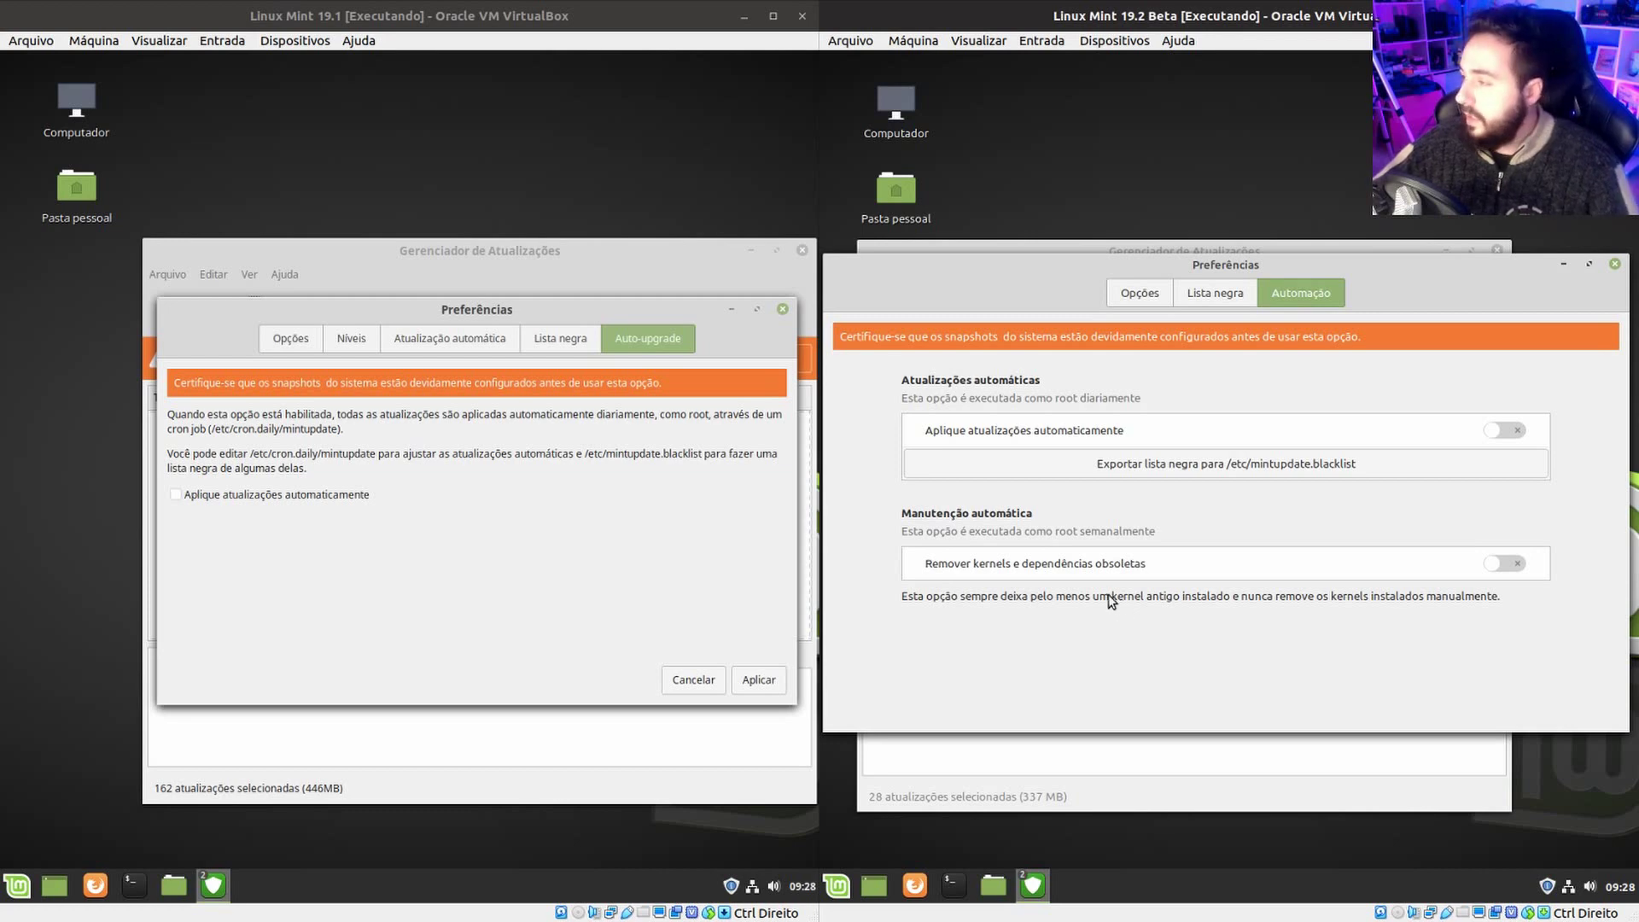
# View the Níveis tab in 19.1, then close Preferências in both VMs.
pyautogui.click(1220, 295)
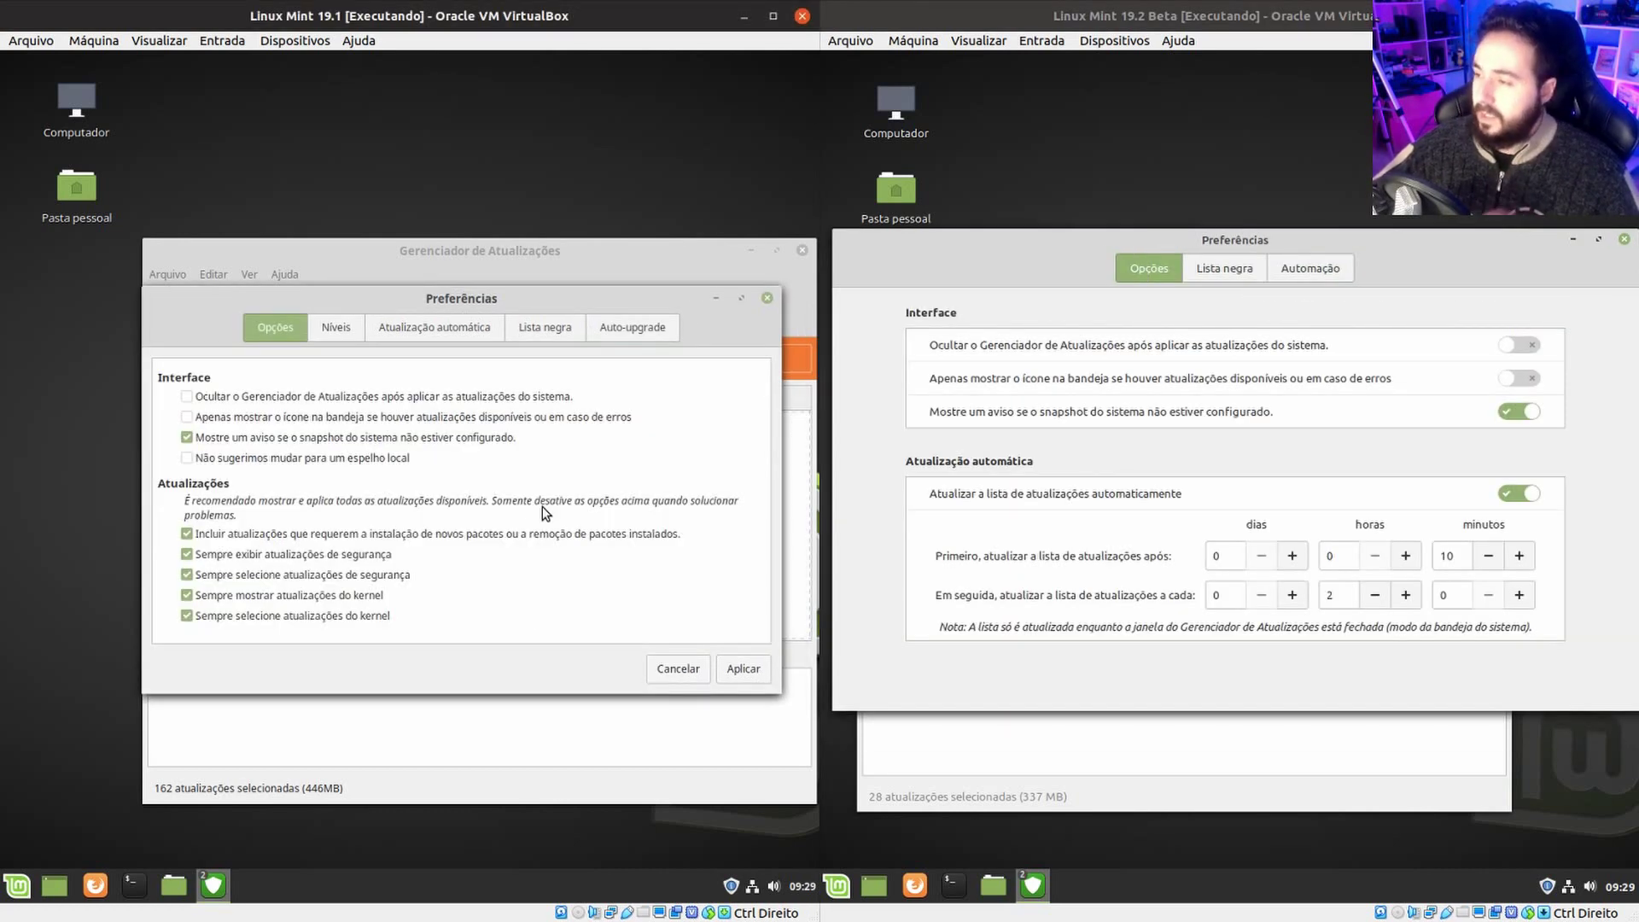
pyautogui.click(340, 334)
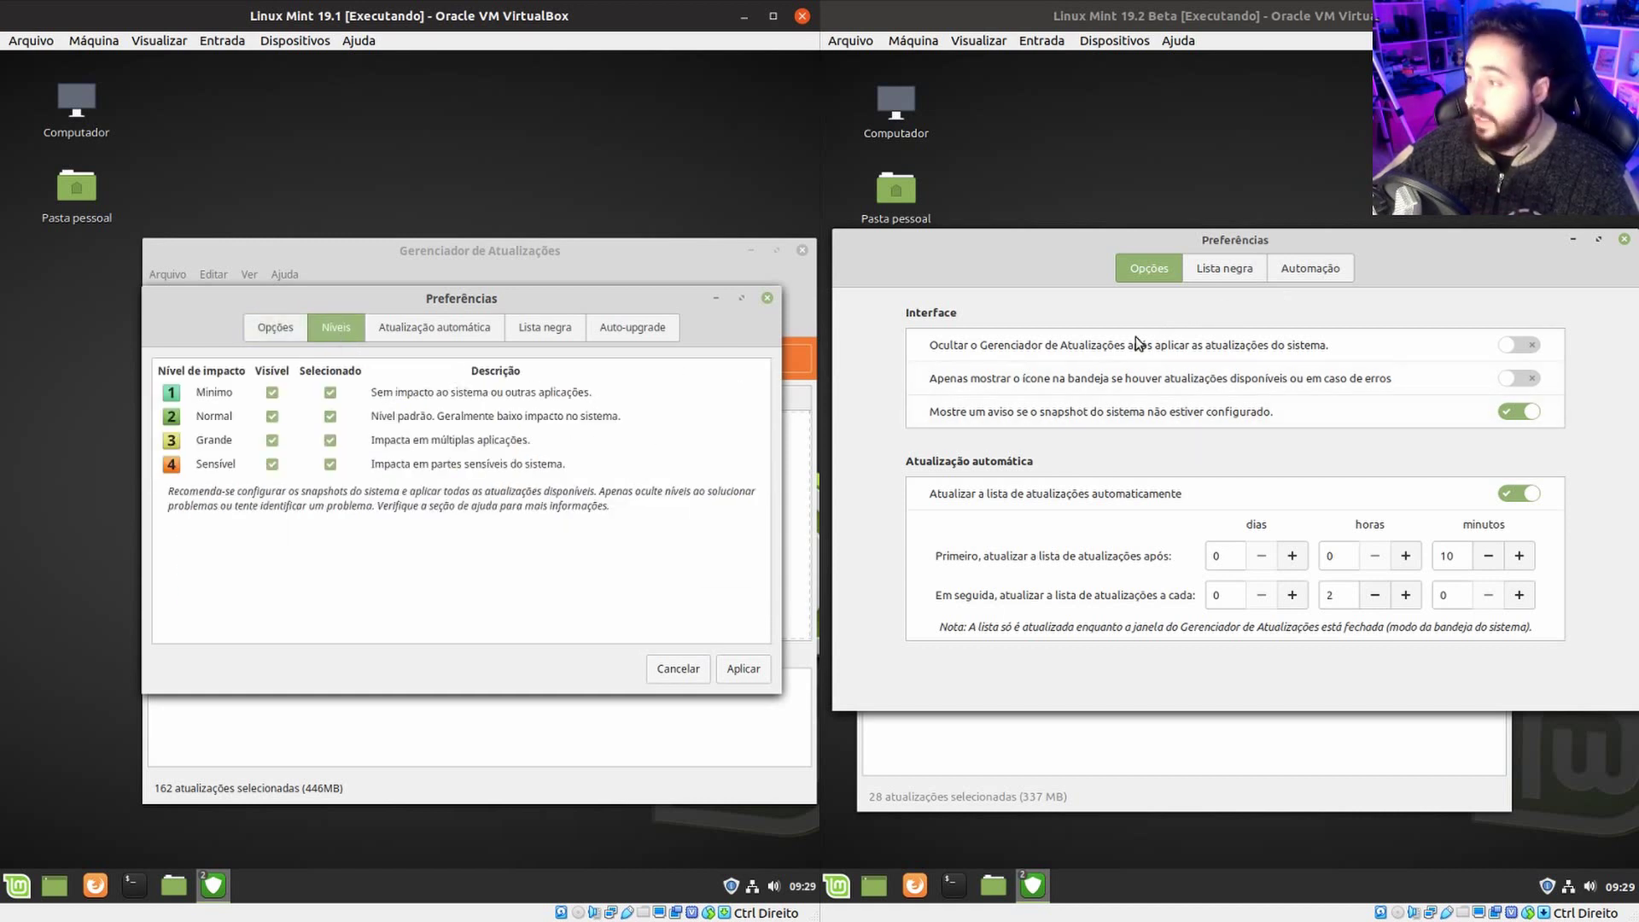
pyautogui.click(767, 298)
pyautogui.click(1624, 239)
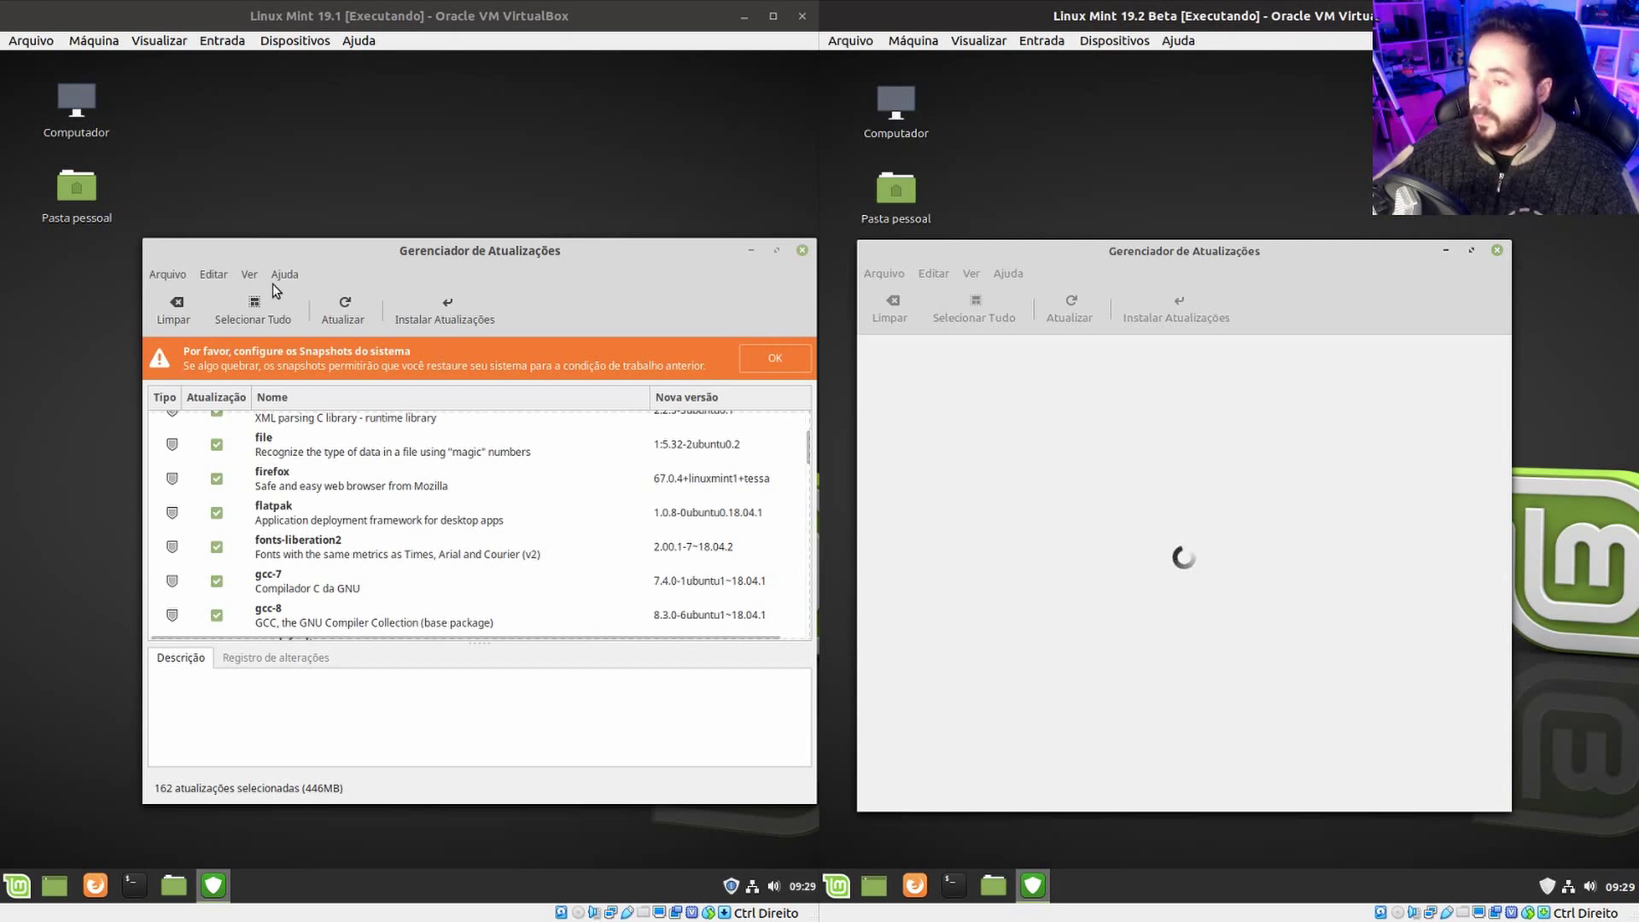
# Add the Nível column via Ver > Colunas visíveis in 19.1 and scroll both update lists.
pyautogui.click(247, 276)
pyautogui.moveTo(292, 309)
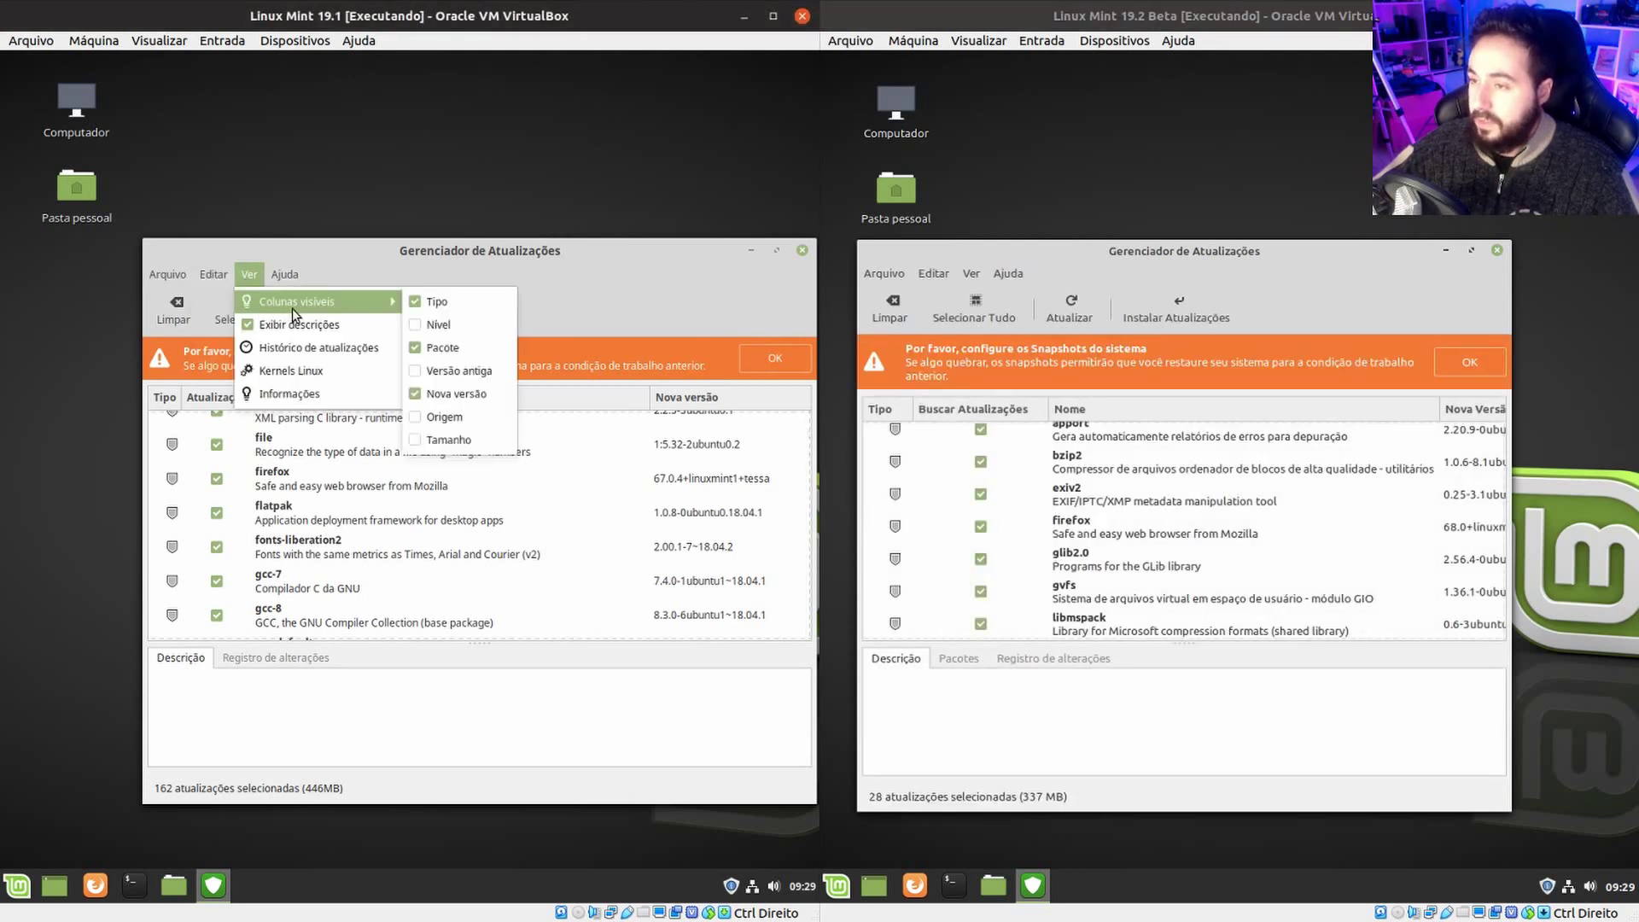
pyautogui.click(416, 326)
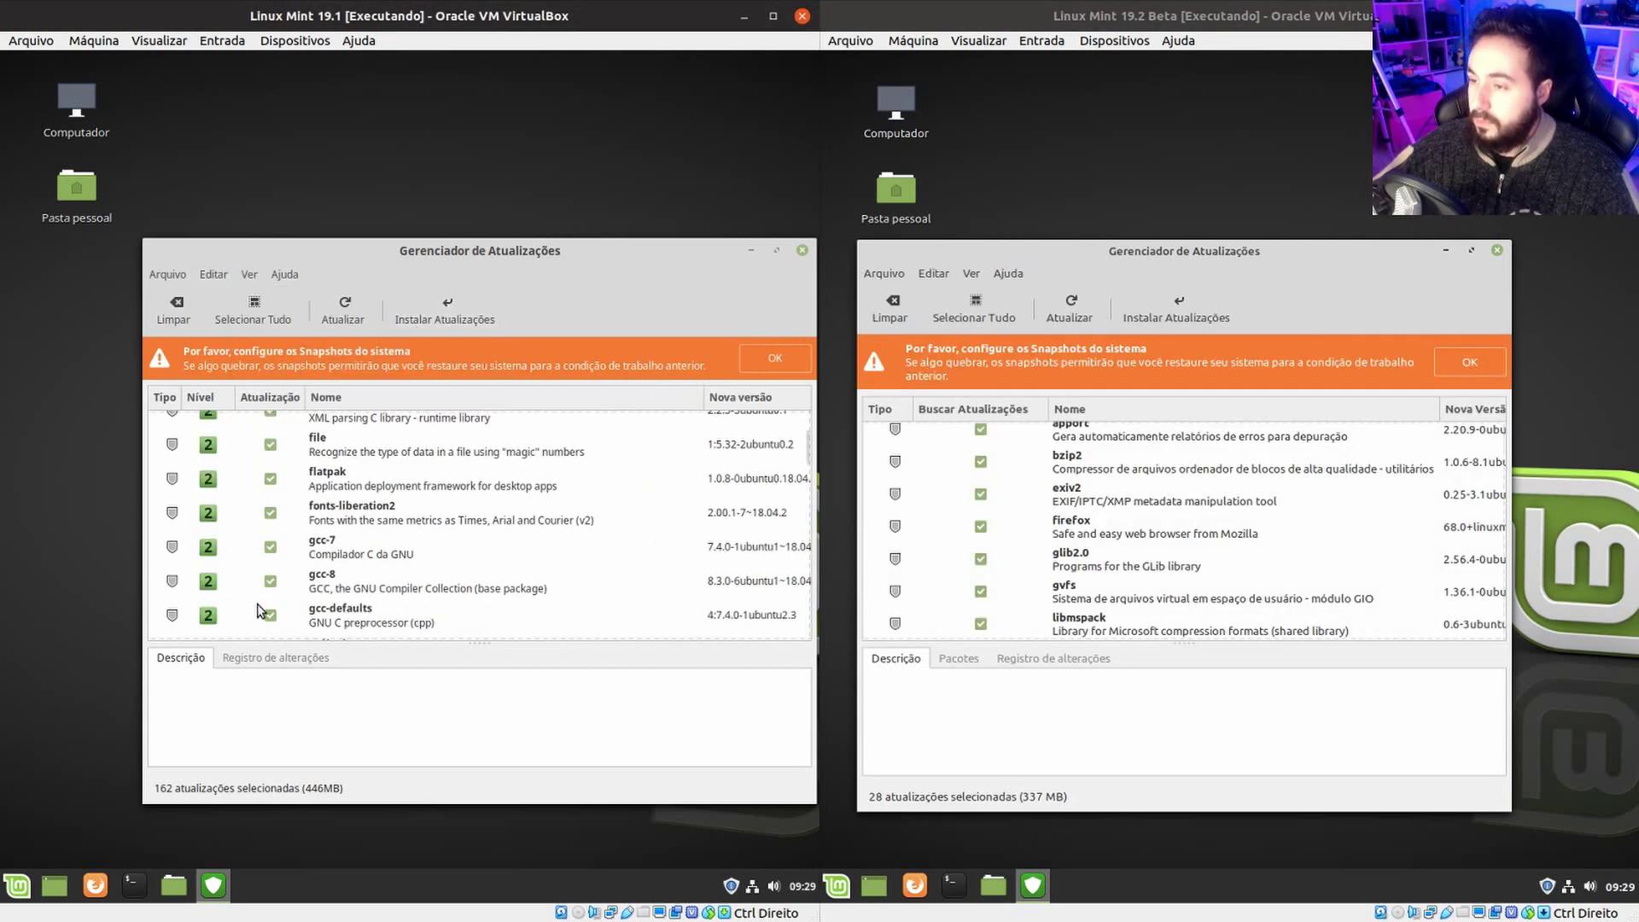
pyautogui.scroll(10, 243, 557)
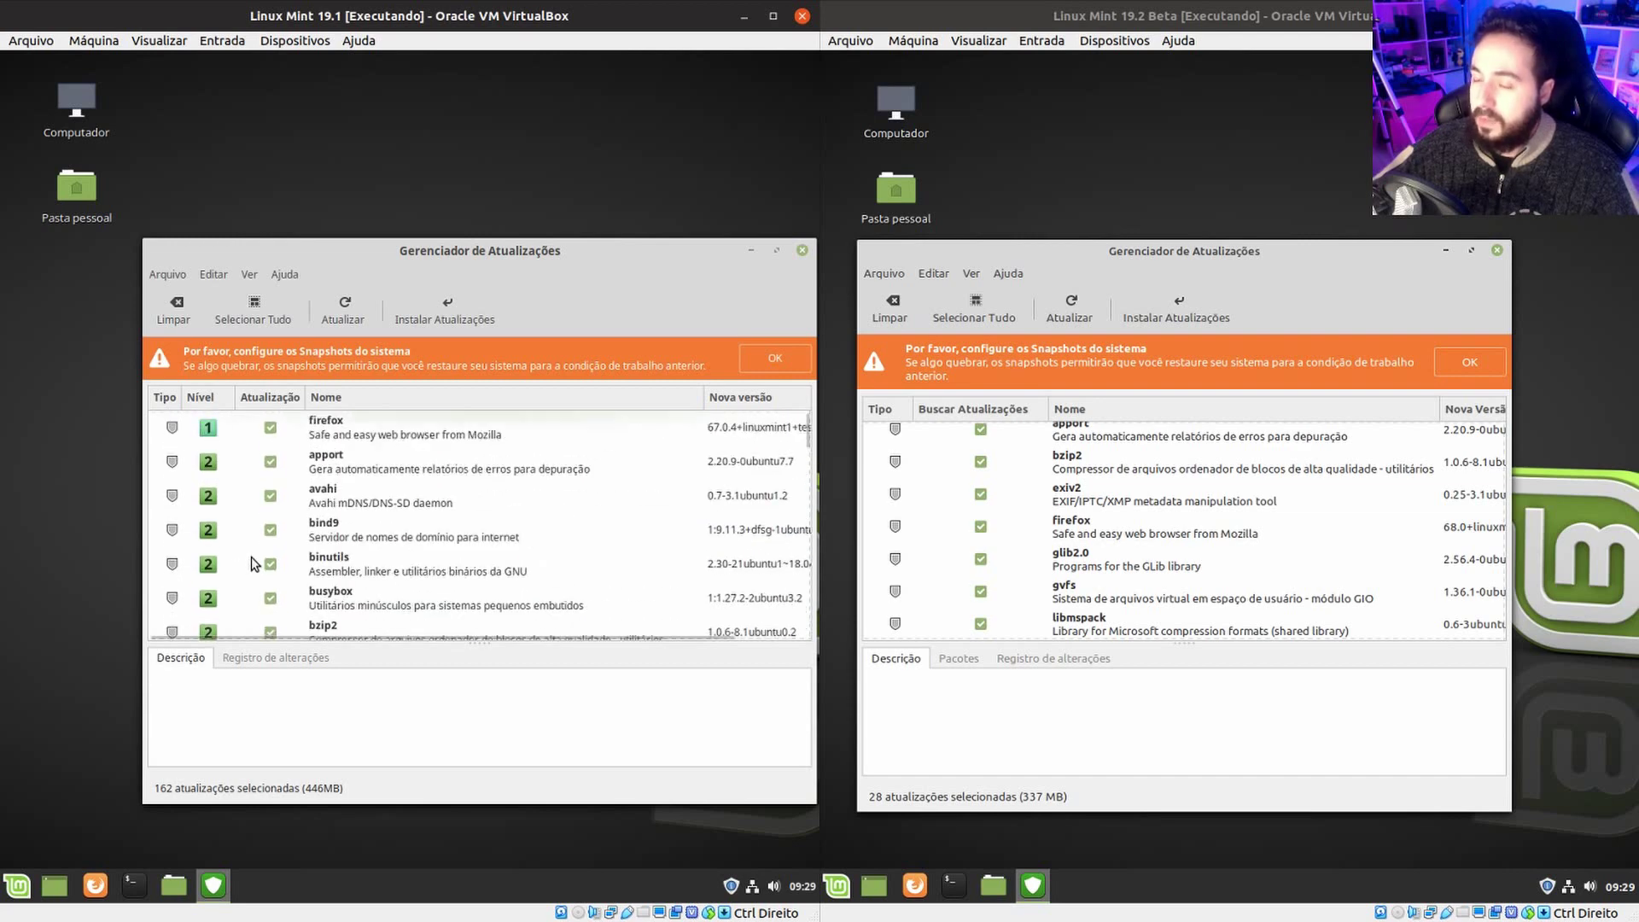
pyautogui.scroll(-2, 256, 567)
pyautogui.scroll(1, 1091, 474)
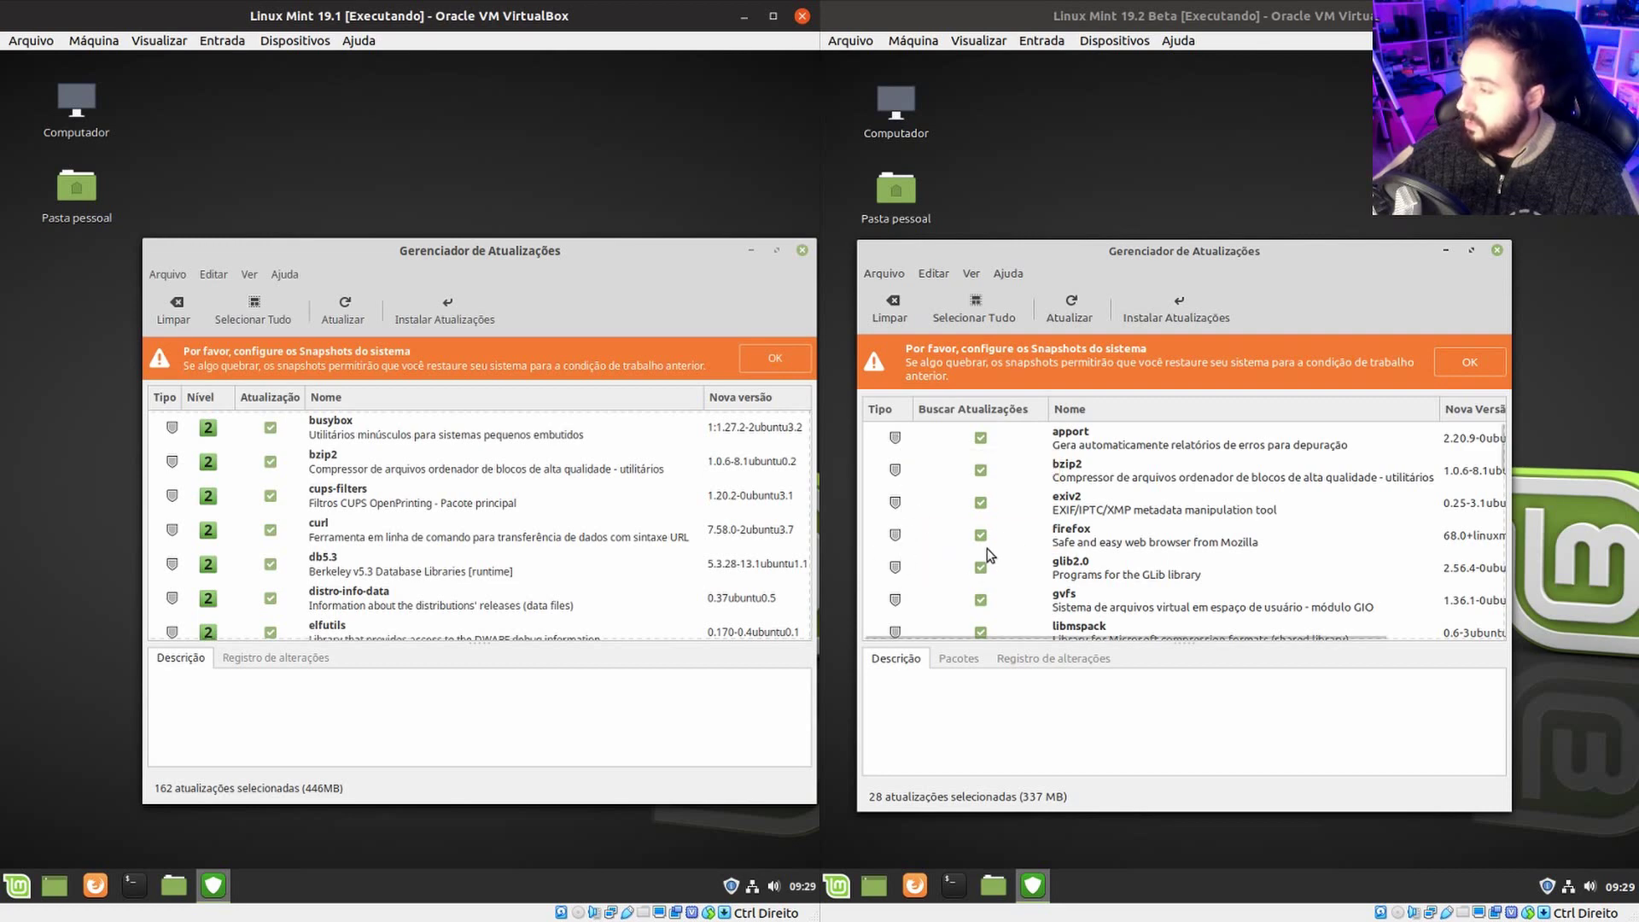
pyautogui.scroll(-2, 1101, 486)
pyautogui.scroll(-5, 1083, 554)
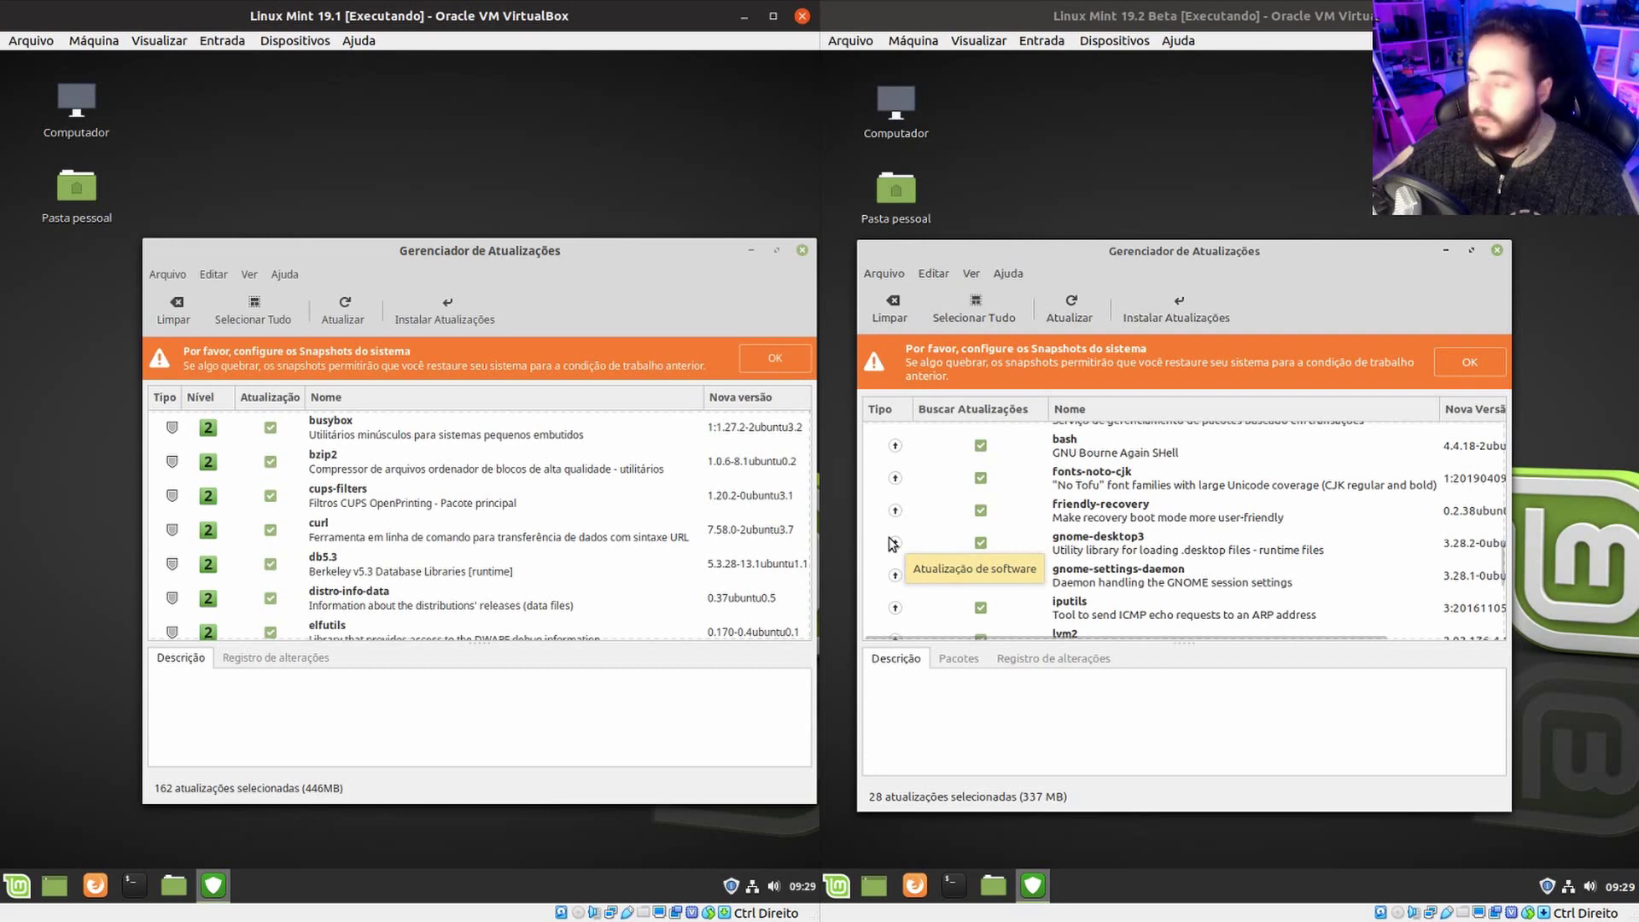
pyautogui.scroll(-5, 1003, 570)
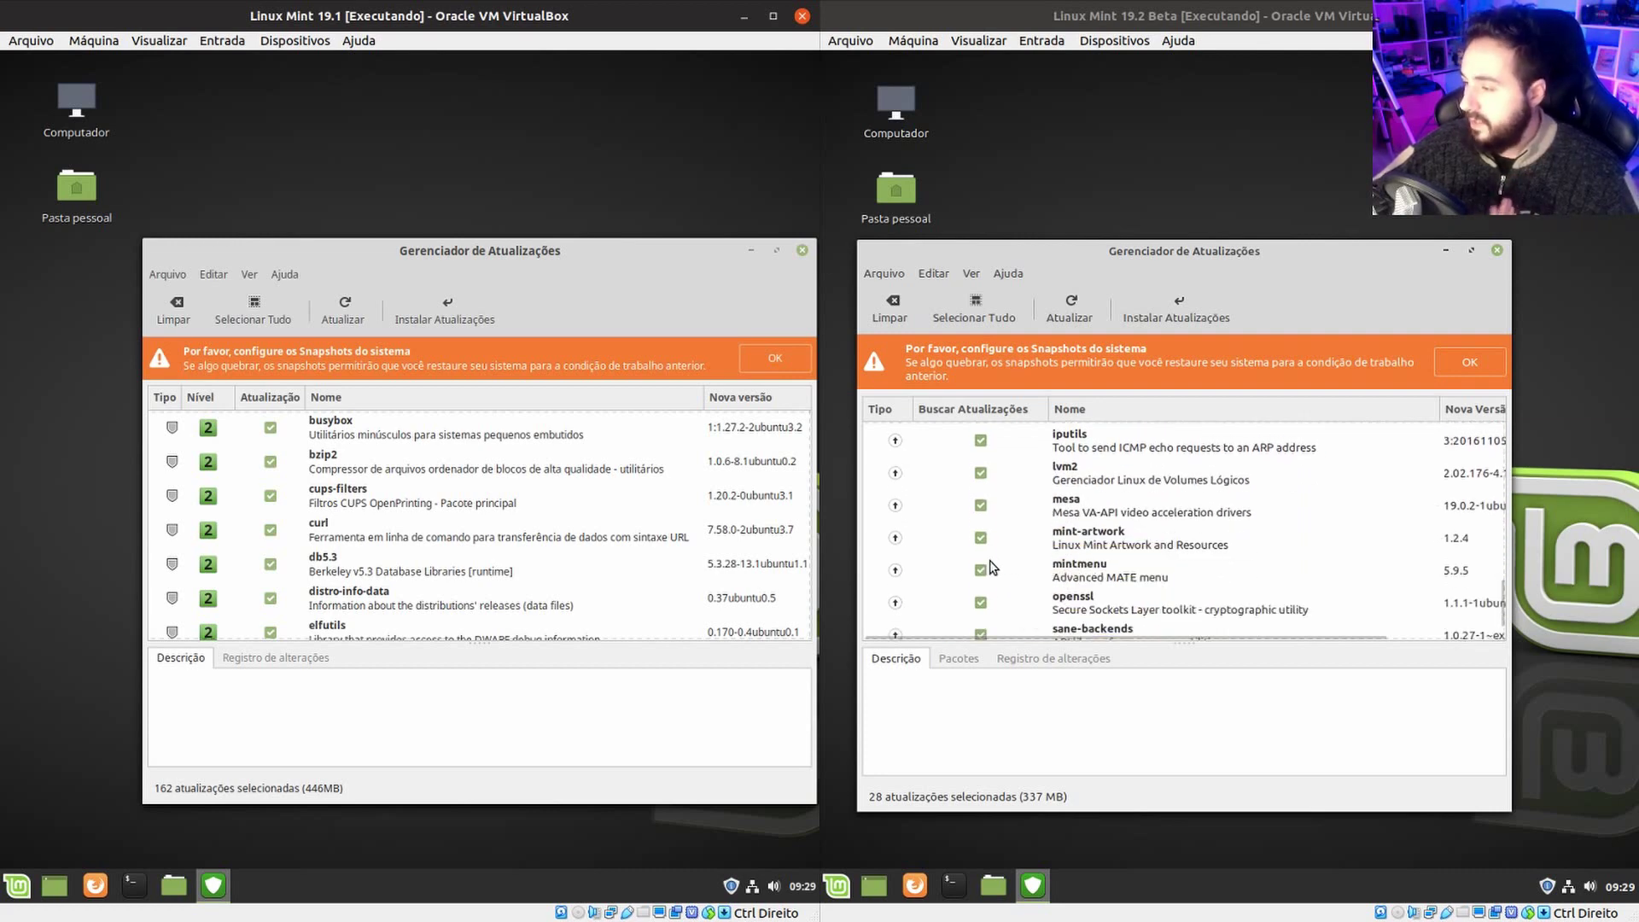
pyautogui.scroll(5, 1027, 542)
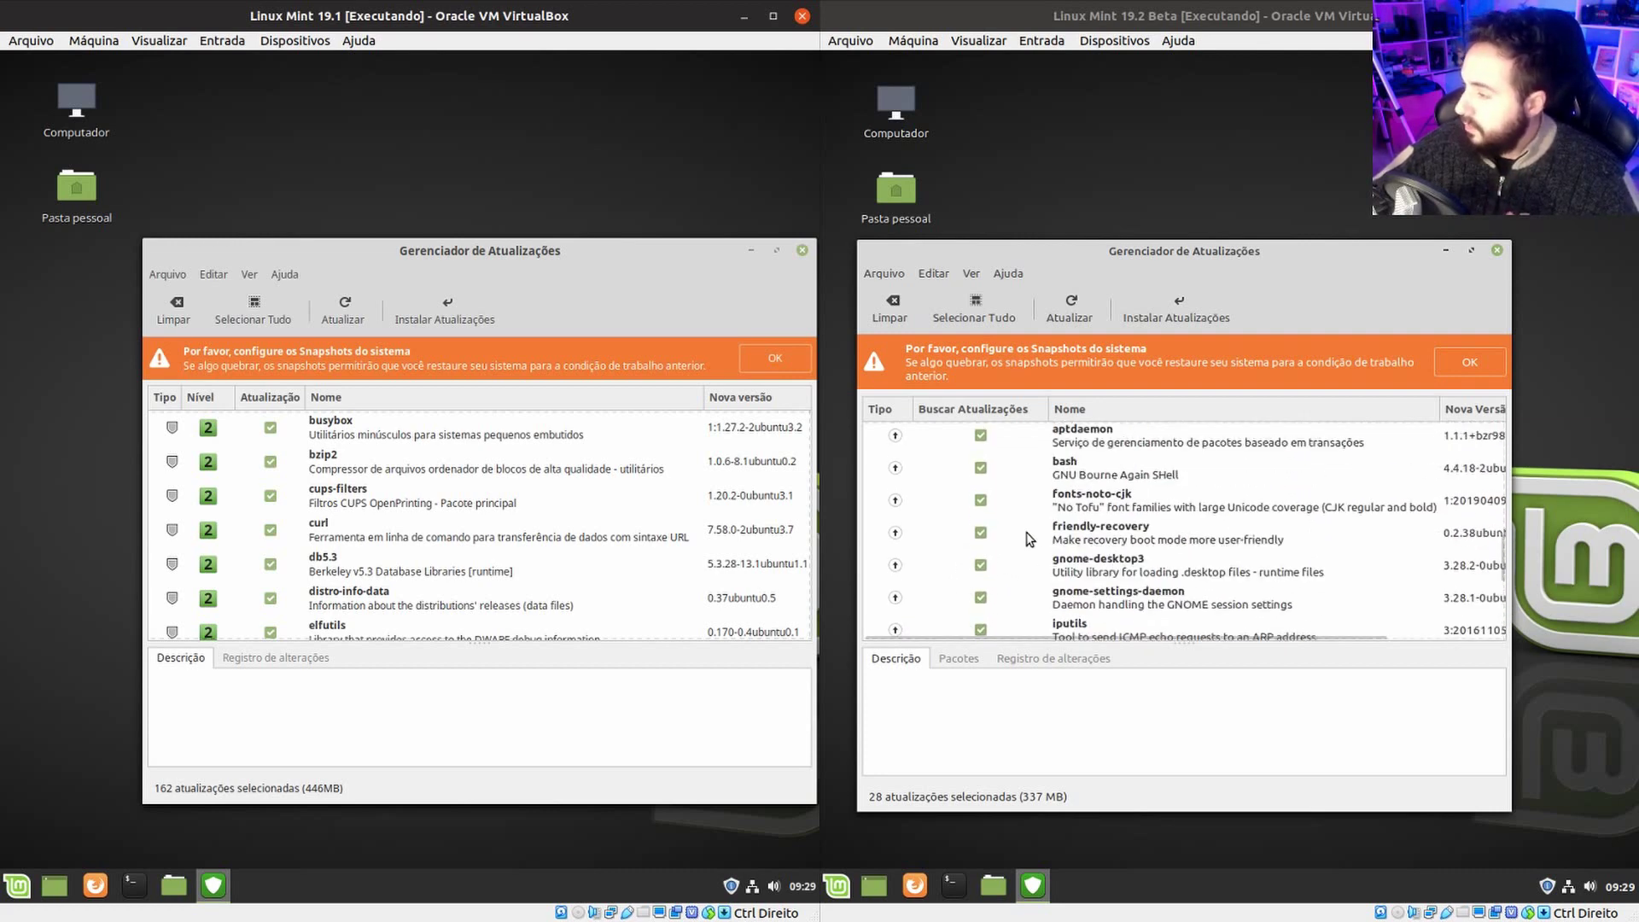
pyautogui.scroll(2, 934, 549)
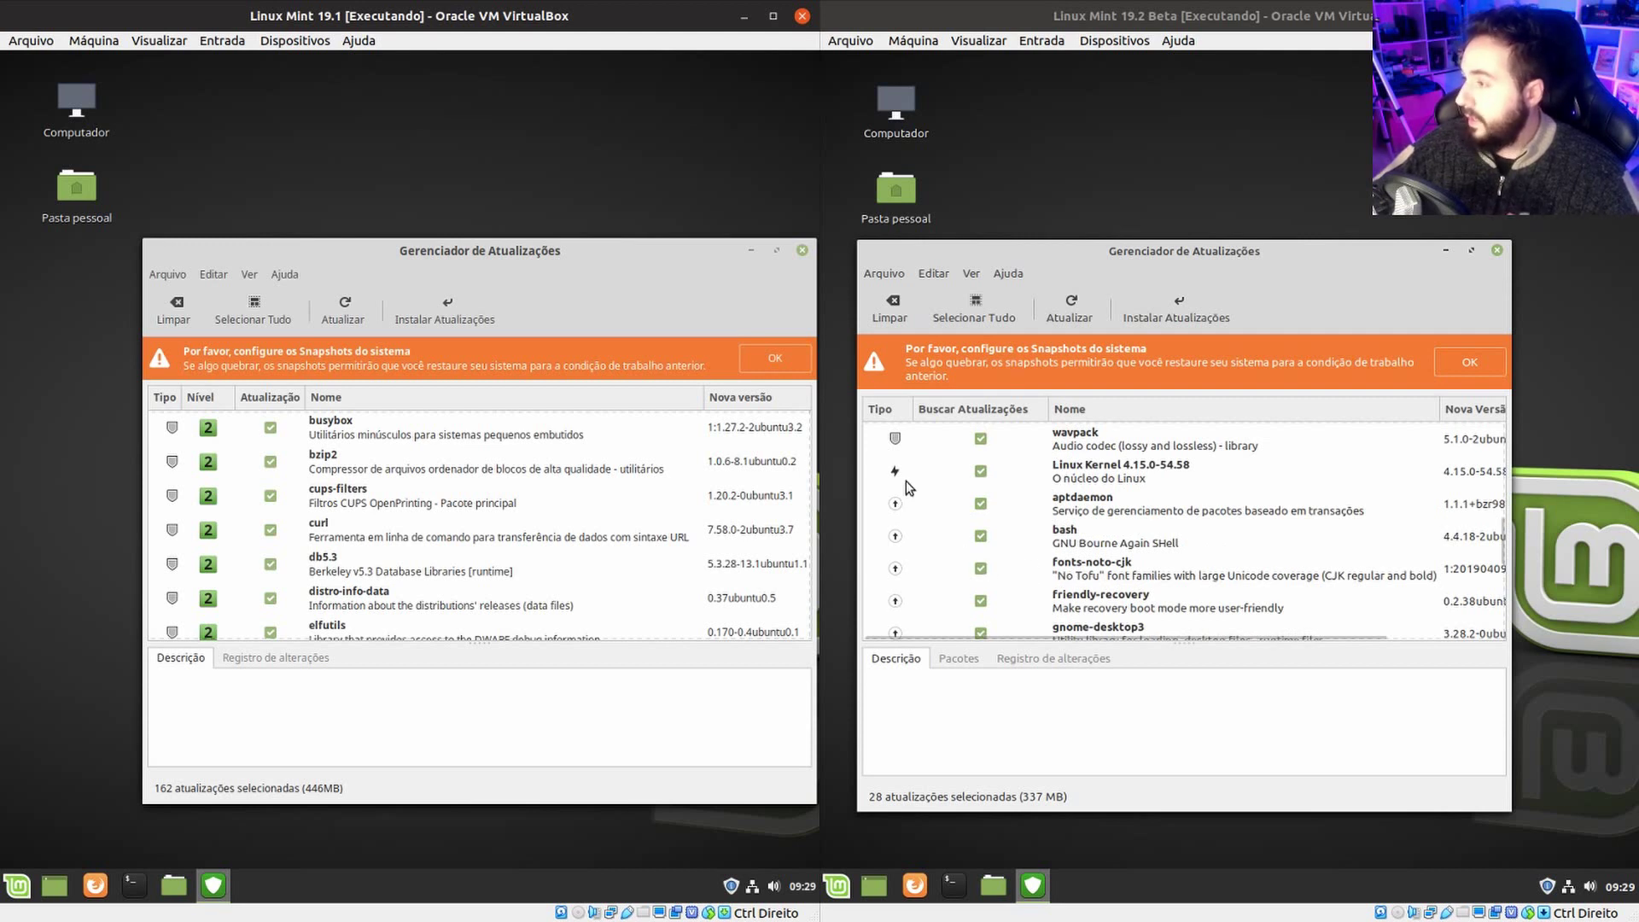
pyautogui.moveTo(896, 475)
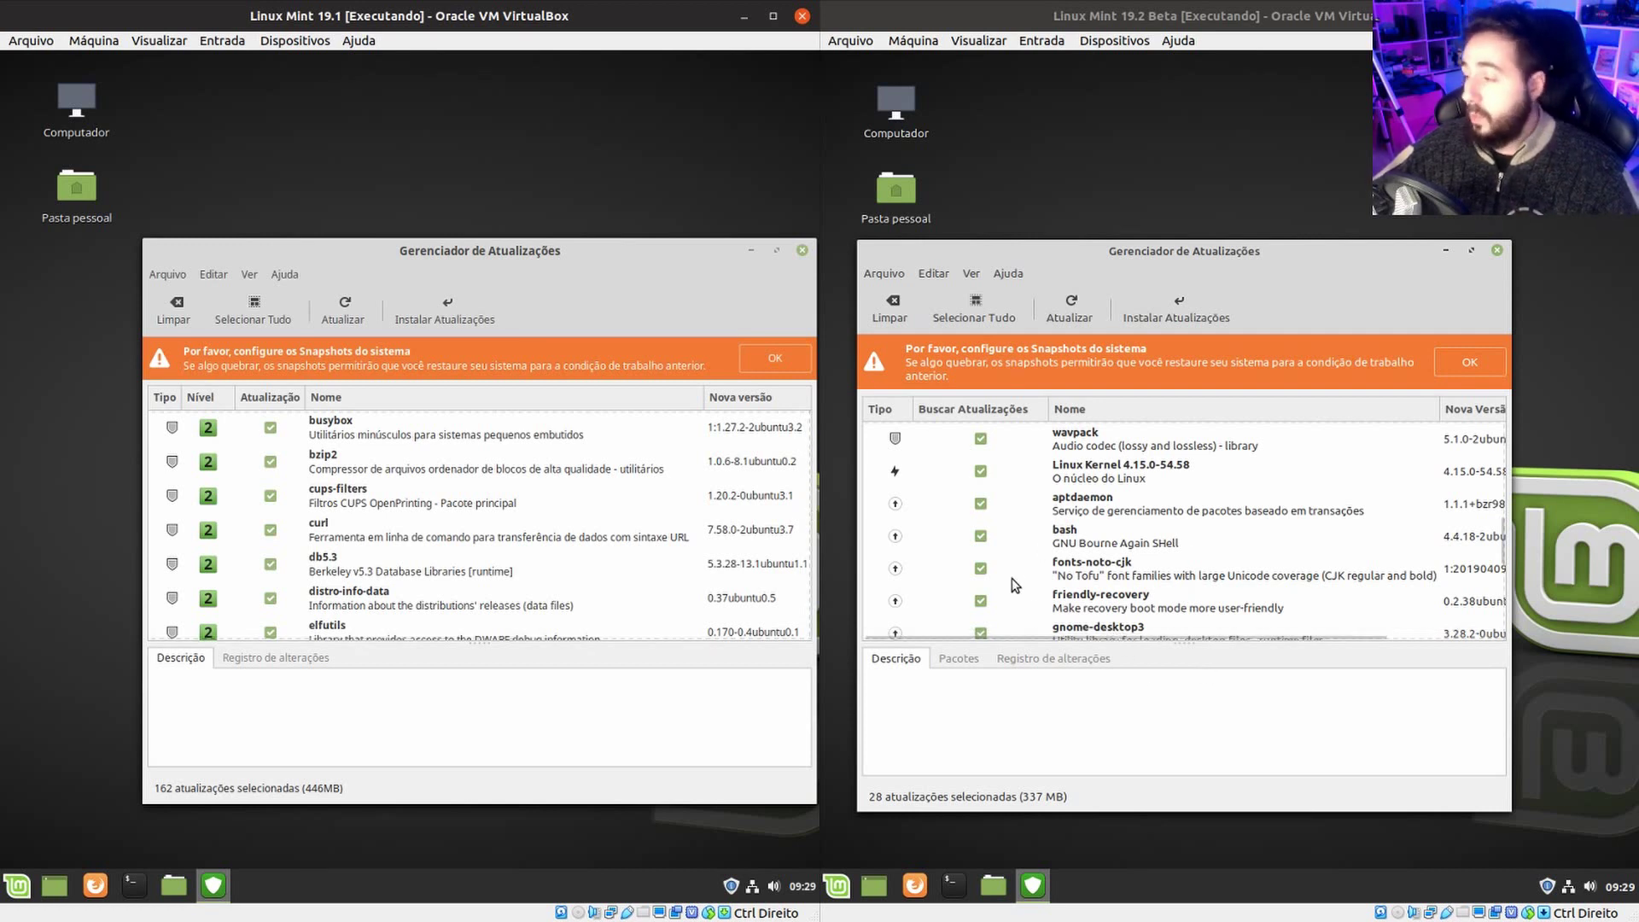
# Show the bash 4.4.18 update's description and affected packages in 19.2.
pyautogui.click(986, 535)
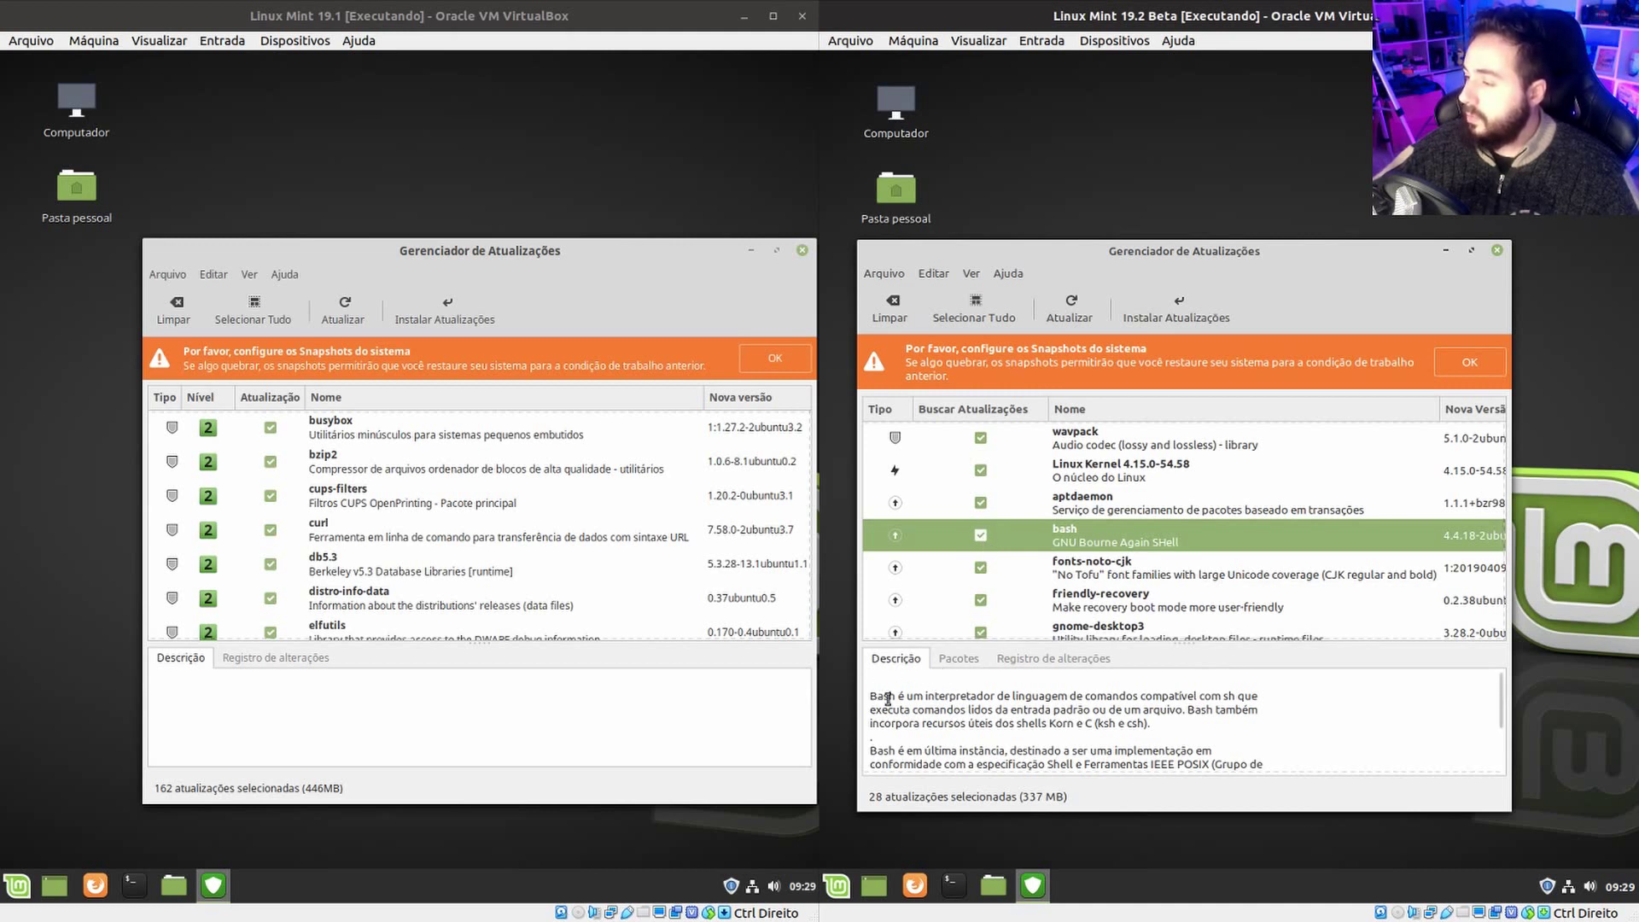
pyautogui.moveTo(872, 696); pyautogui.dragTo(1234, 766)
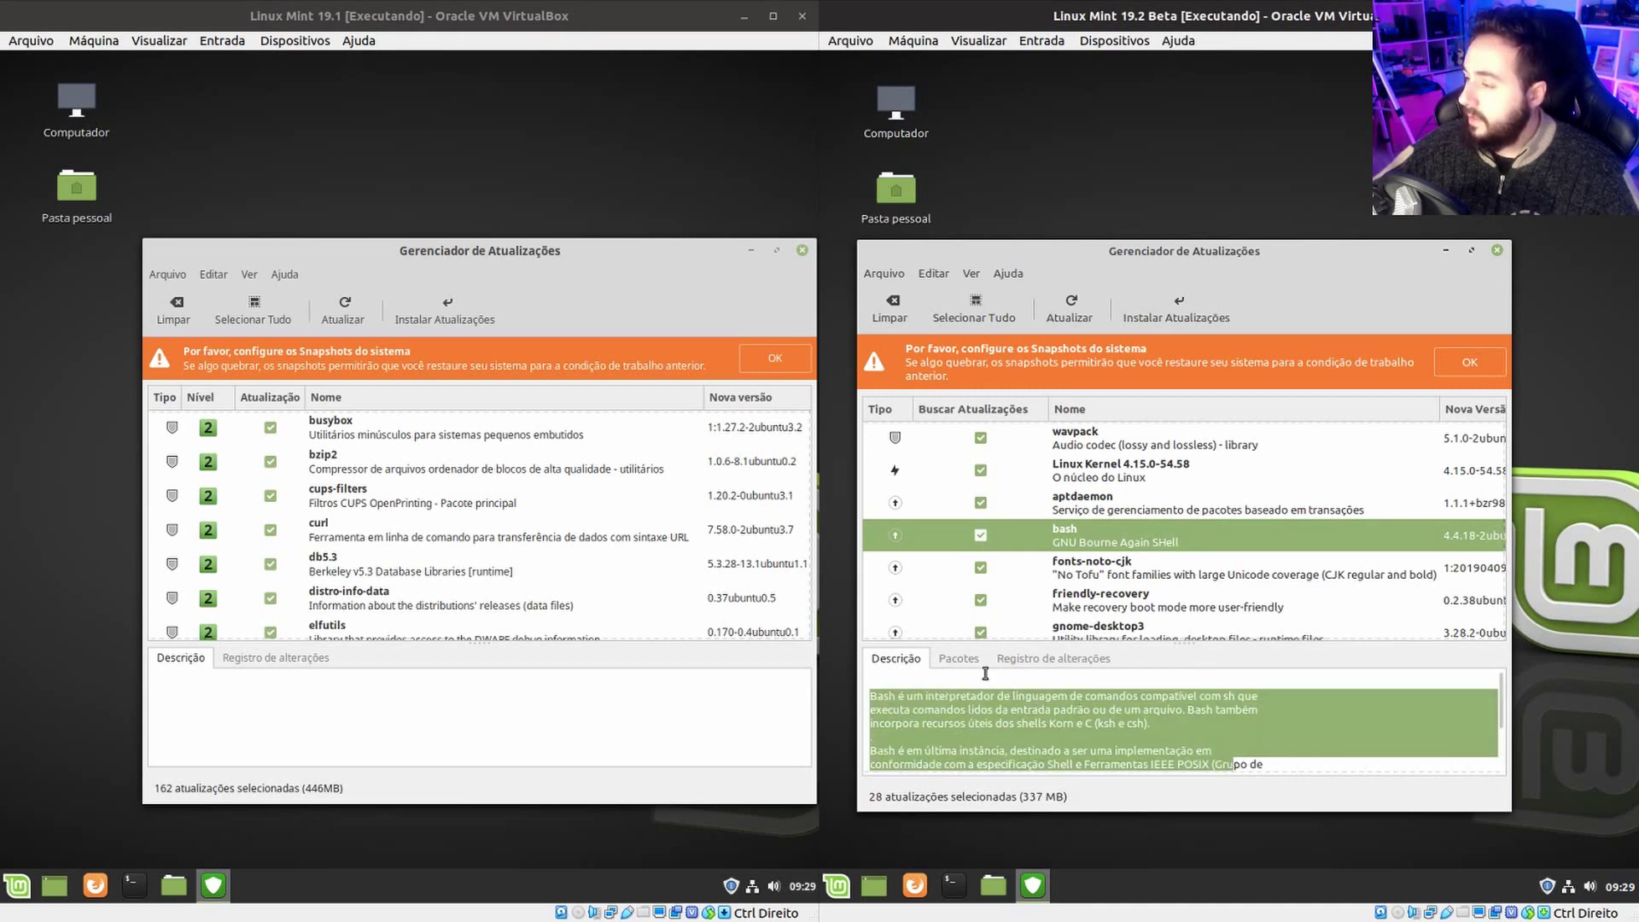
pyautogui.click(960, 658)
pyautogui.moveTo(1030, 719); pyautogui.dragTo(771, 699)
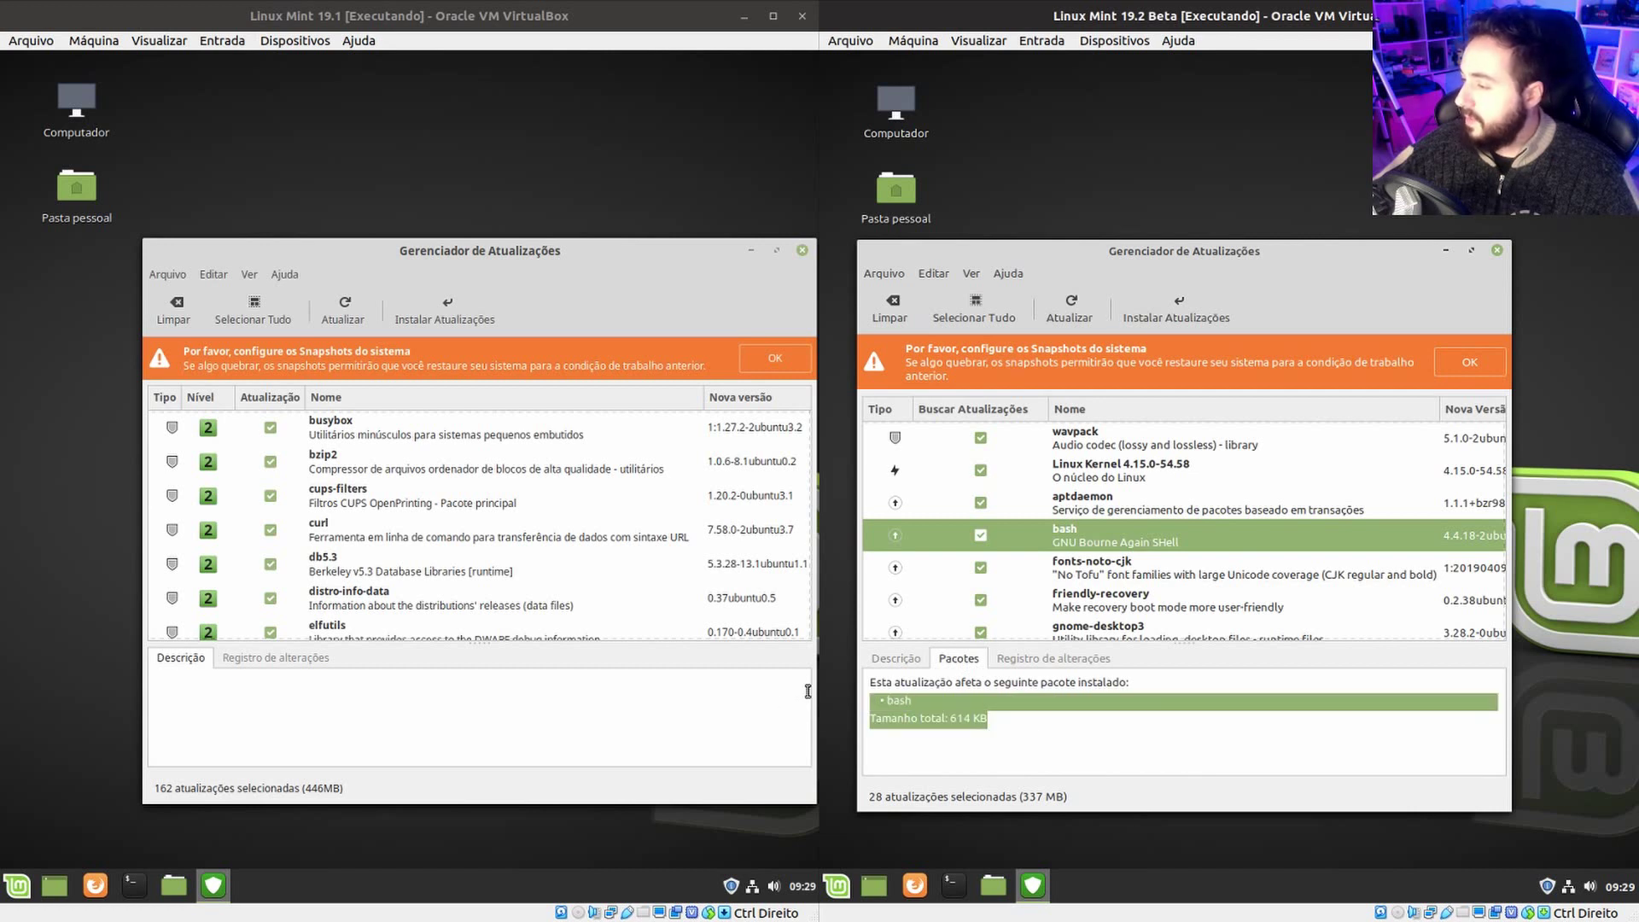
# Read the bash update's changelog in 19.2, then return to its Descrição tab.
pyautogui.click(1067, 661)
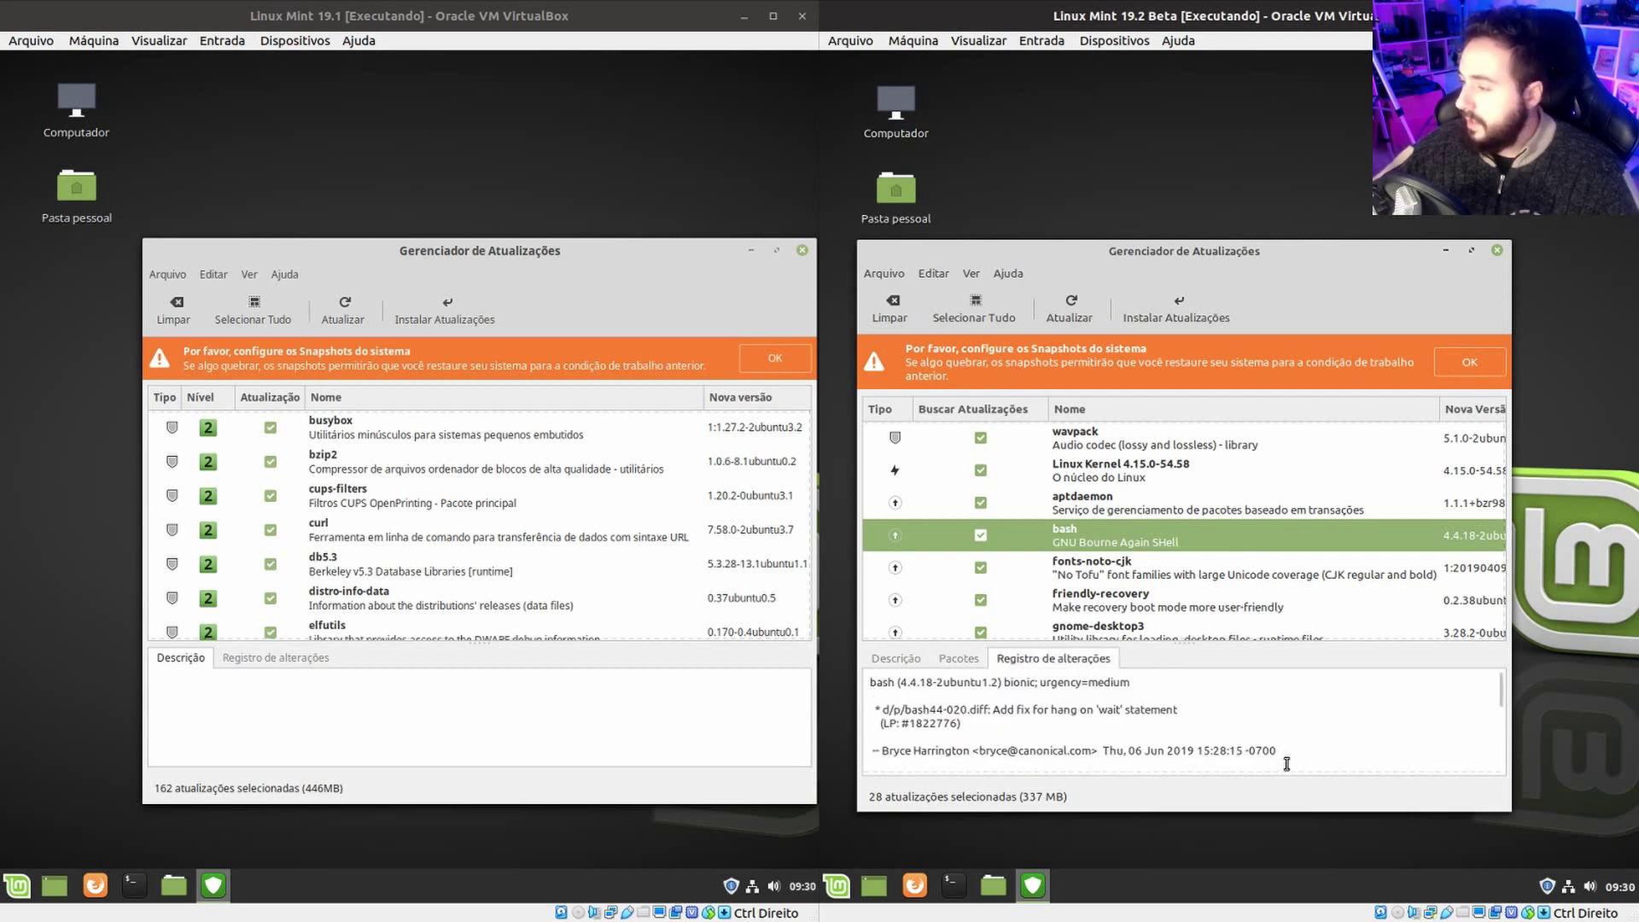
pyautogui.scroll(-3, 1281, 755)
pyautogui.scroll(3, 1301, 740)
pyautogui.moveTo(1224, 714); pyautogui.dragTo(1219, 696)
pyautogui.click(1219, 696)
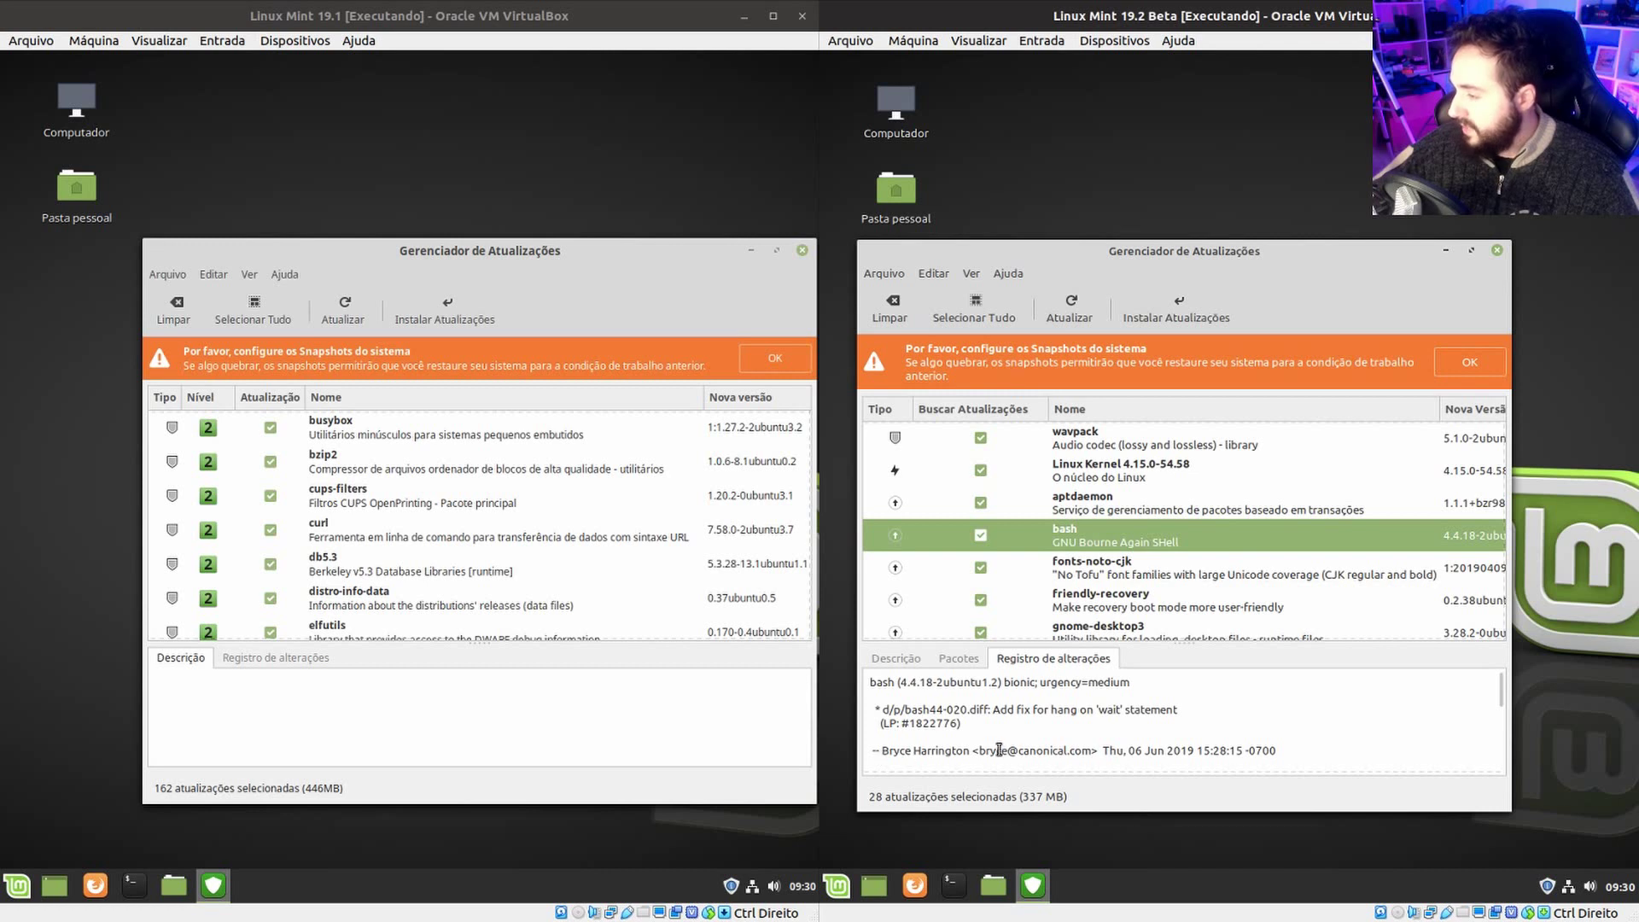
pyautogui.moveTo(1322, 759); pyautogui.dragTo(927, 752)
pyautogui.click(896, 658)
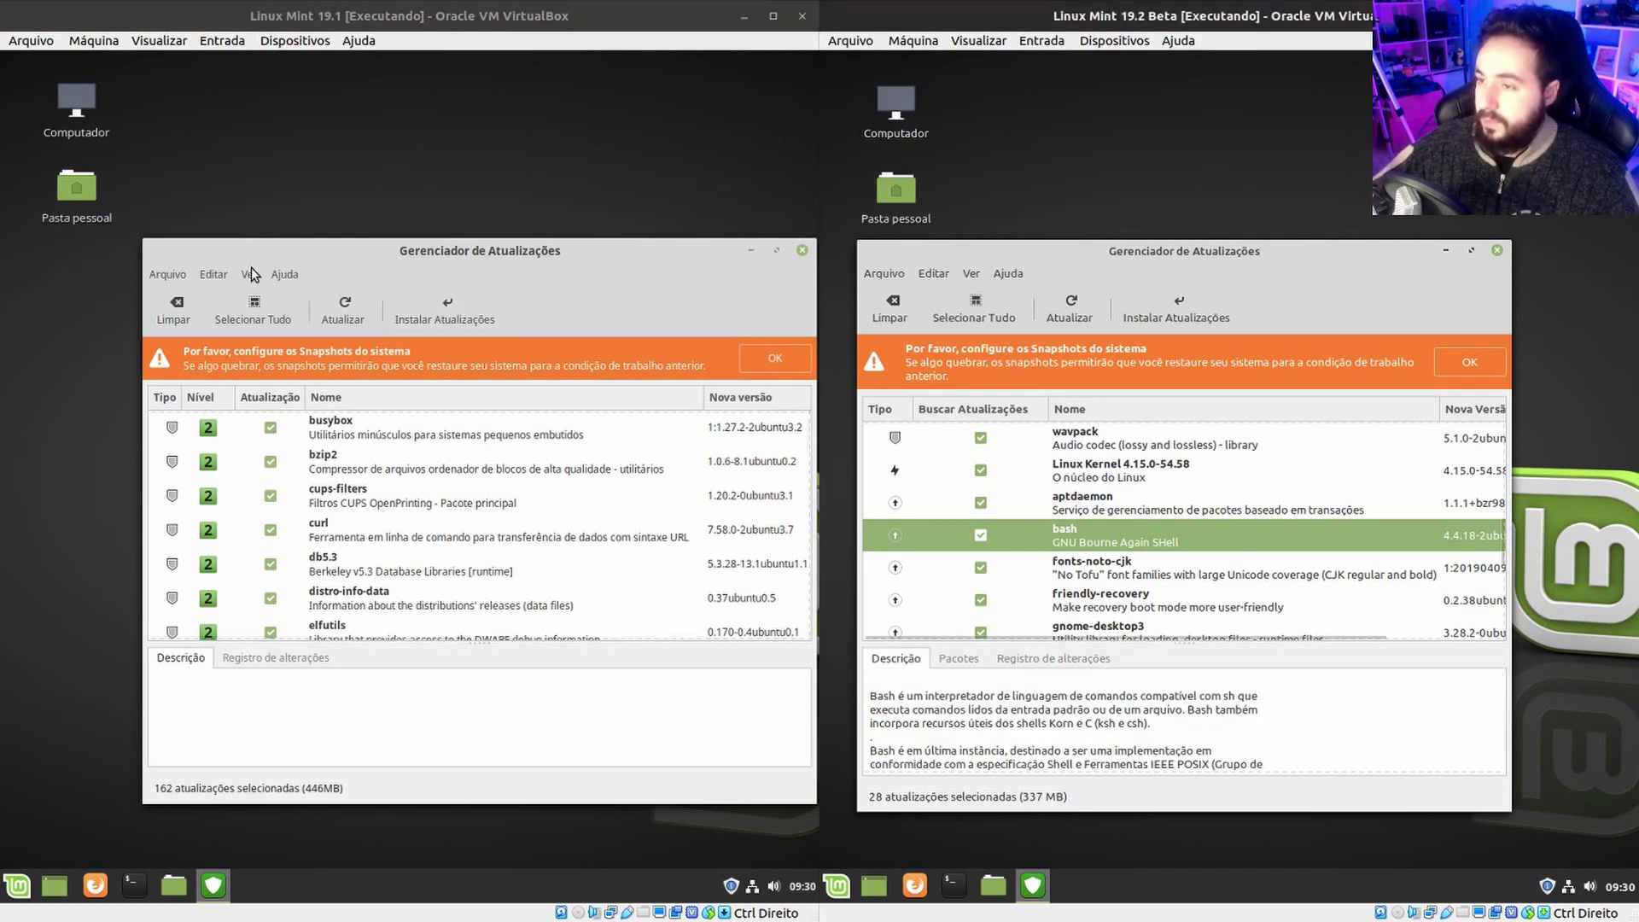
# Open the Editar menu in both VMs, then the Ver menu in 19.2 Beta.
pyautogui.click(214, 276)
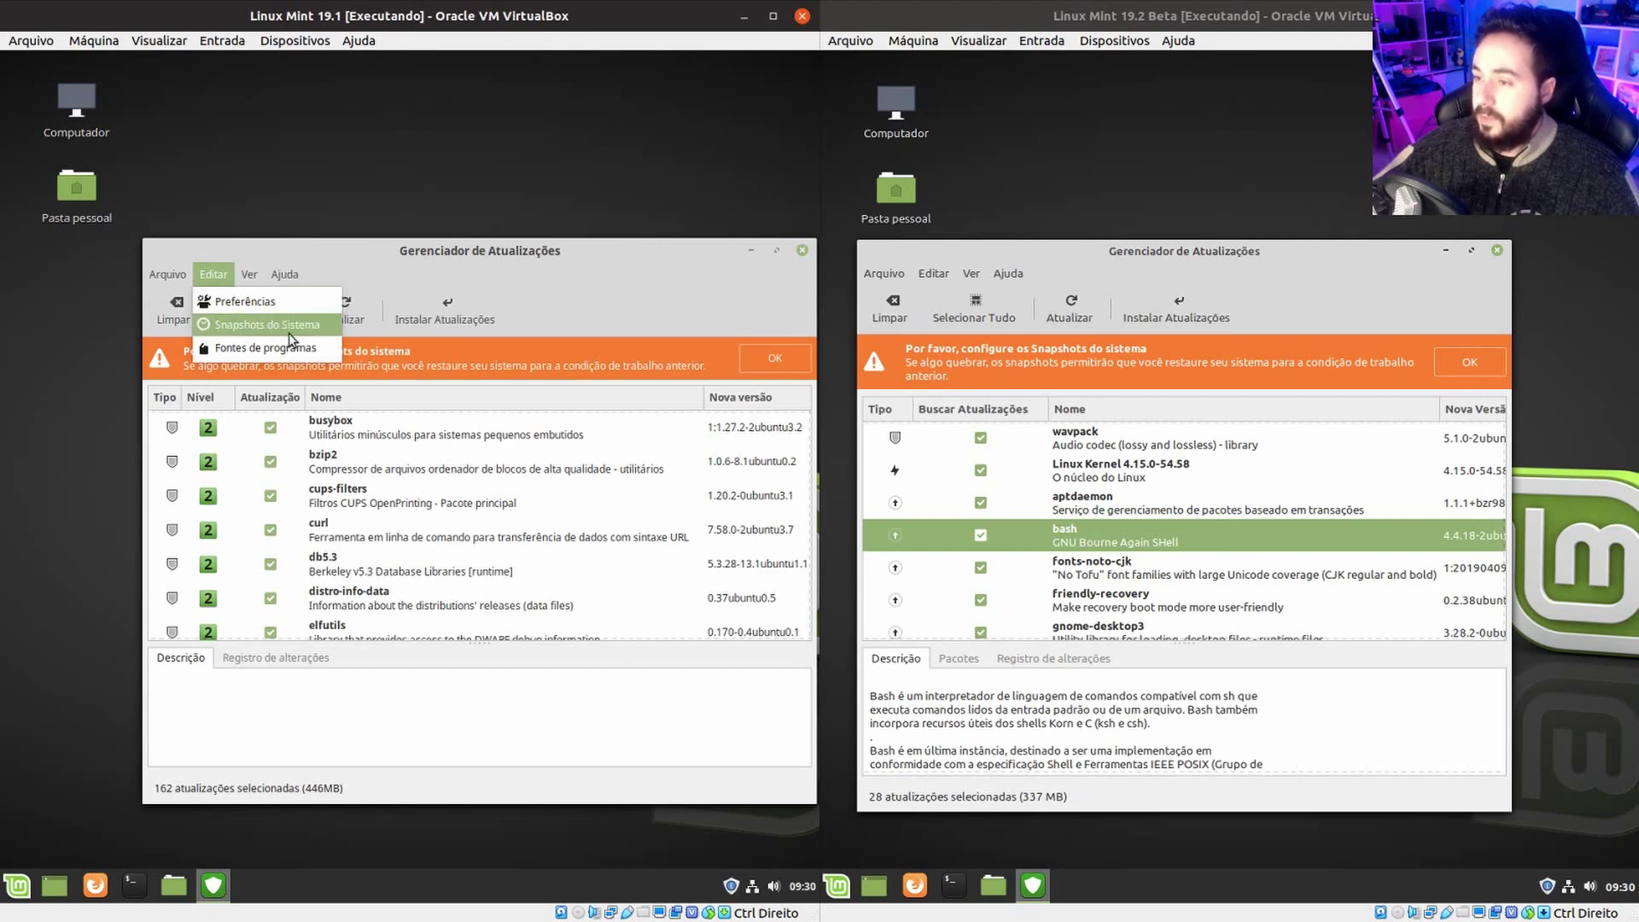
pyautogui.click(941, 275)
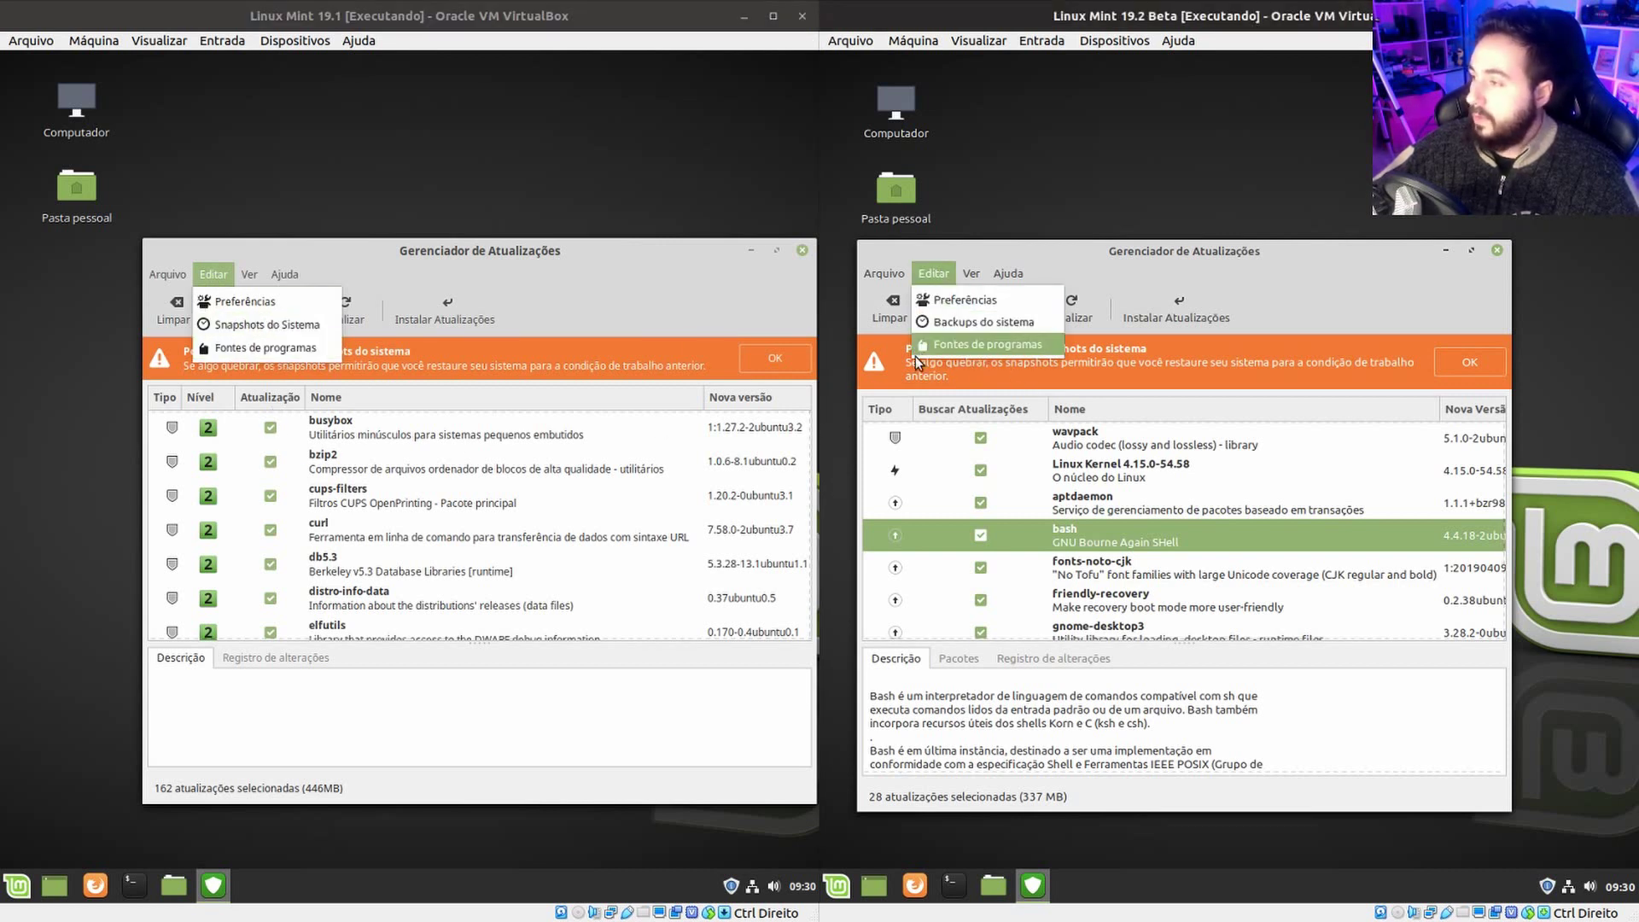
pyautogui.click(977, 272)
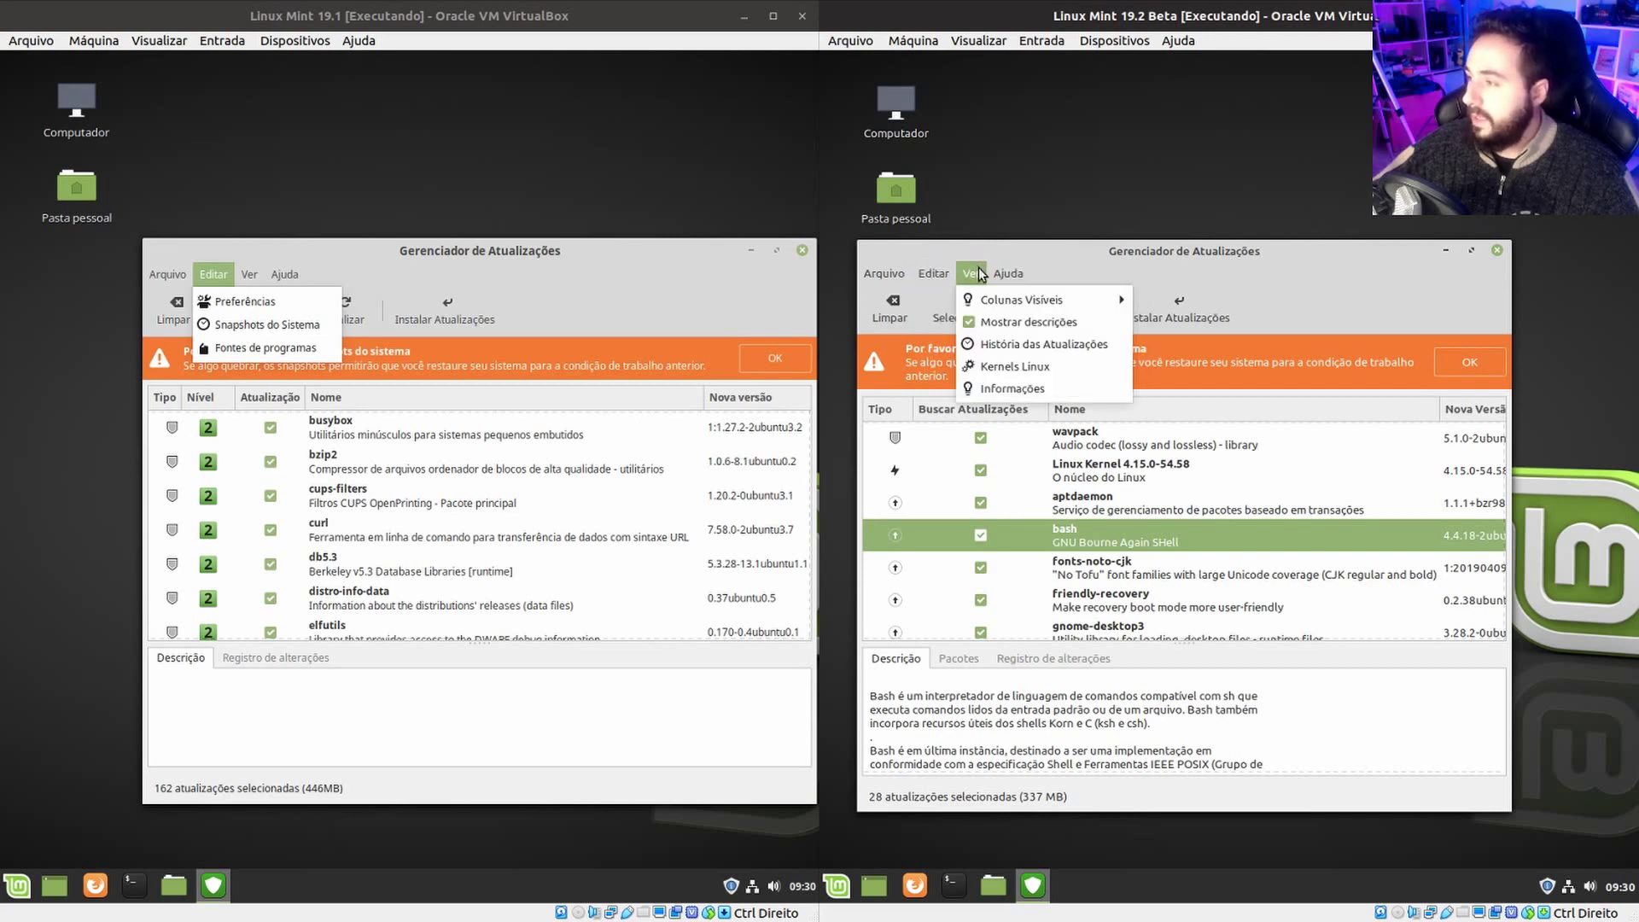
pyautogui.click(981, 273)
pyautogui.click(986, 282)
pyautogui.click(984, 283)
pyautogui.click(981, 284)
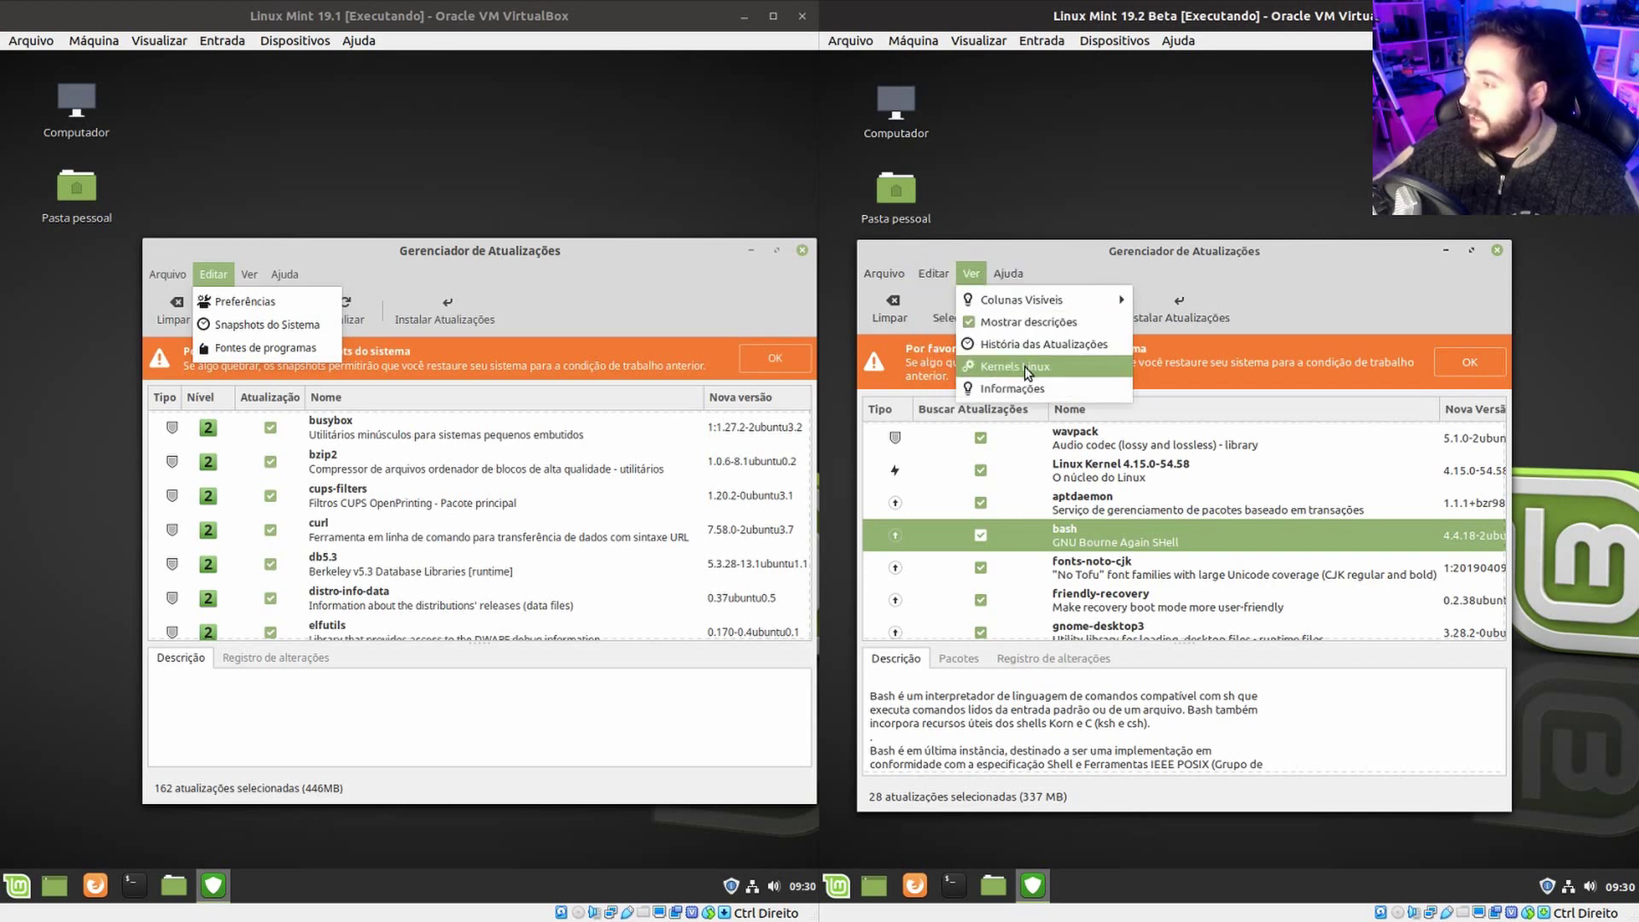
# Open Kernels Linux in both VMs and inspect kernel 4.15.0-54's details in 19.2 Beta.
pyautogui.click(1025, 366)
pyautogui.moveTo(249, 274)
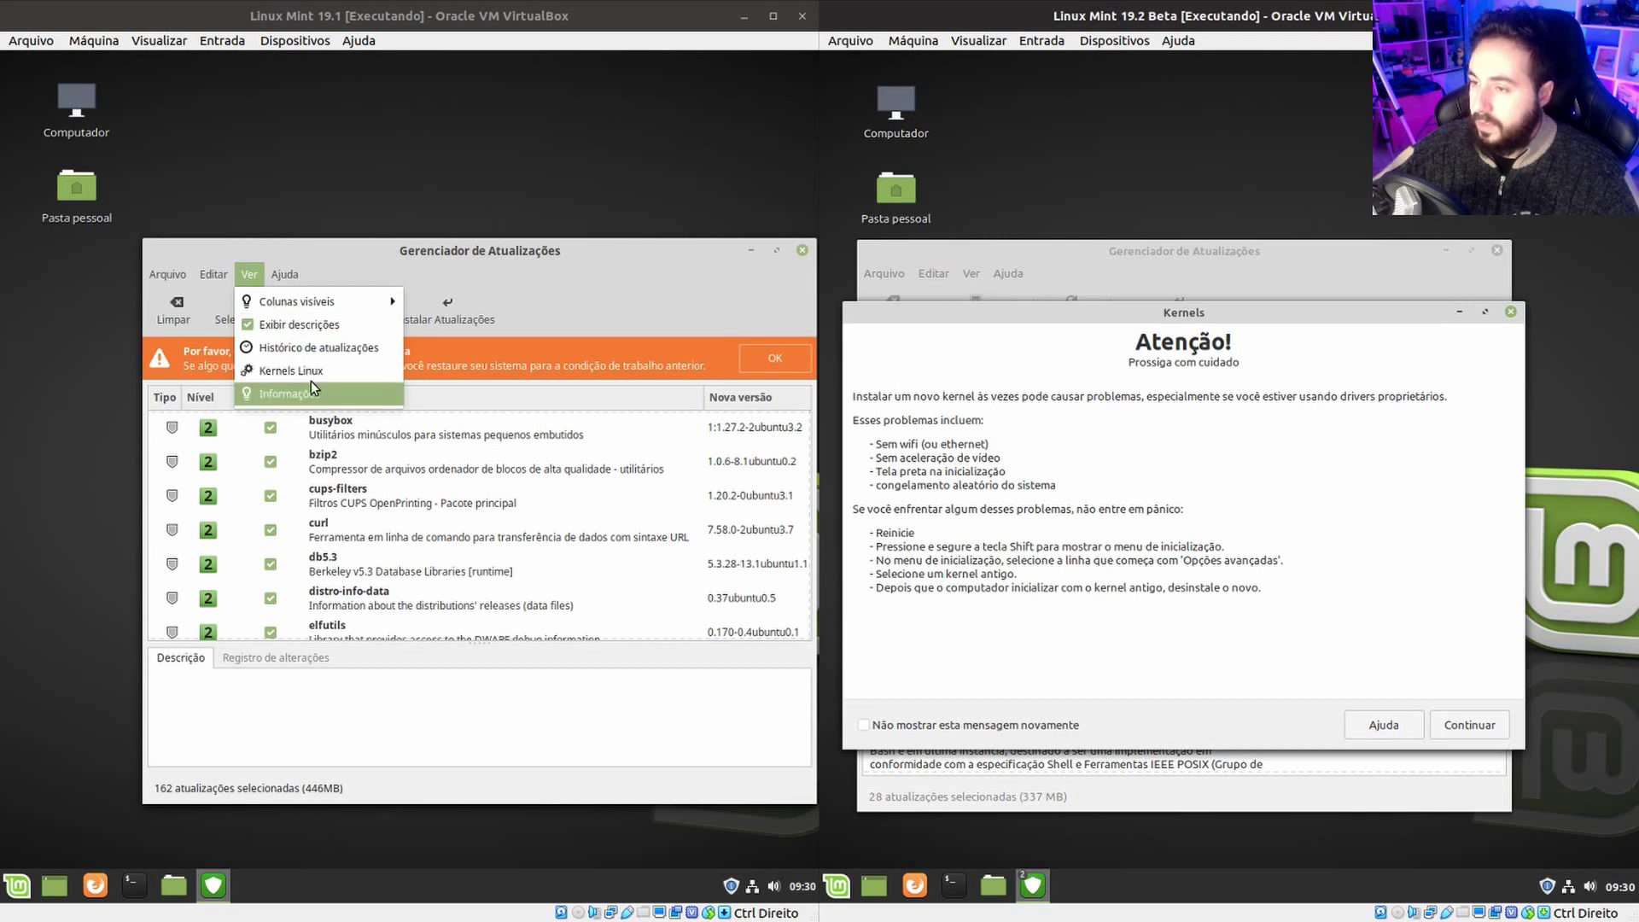
pyautogui.click(402, 368)
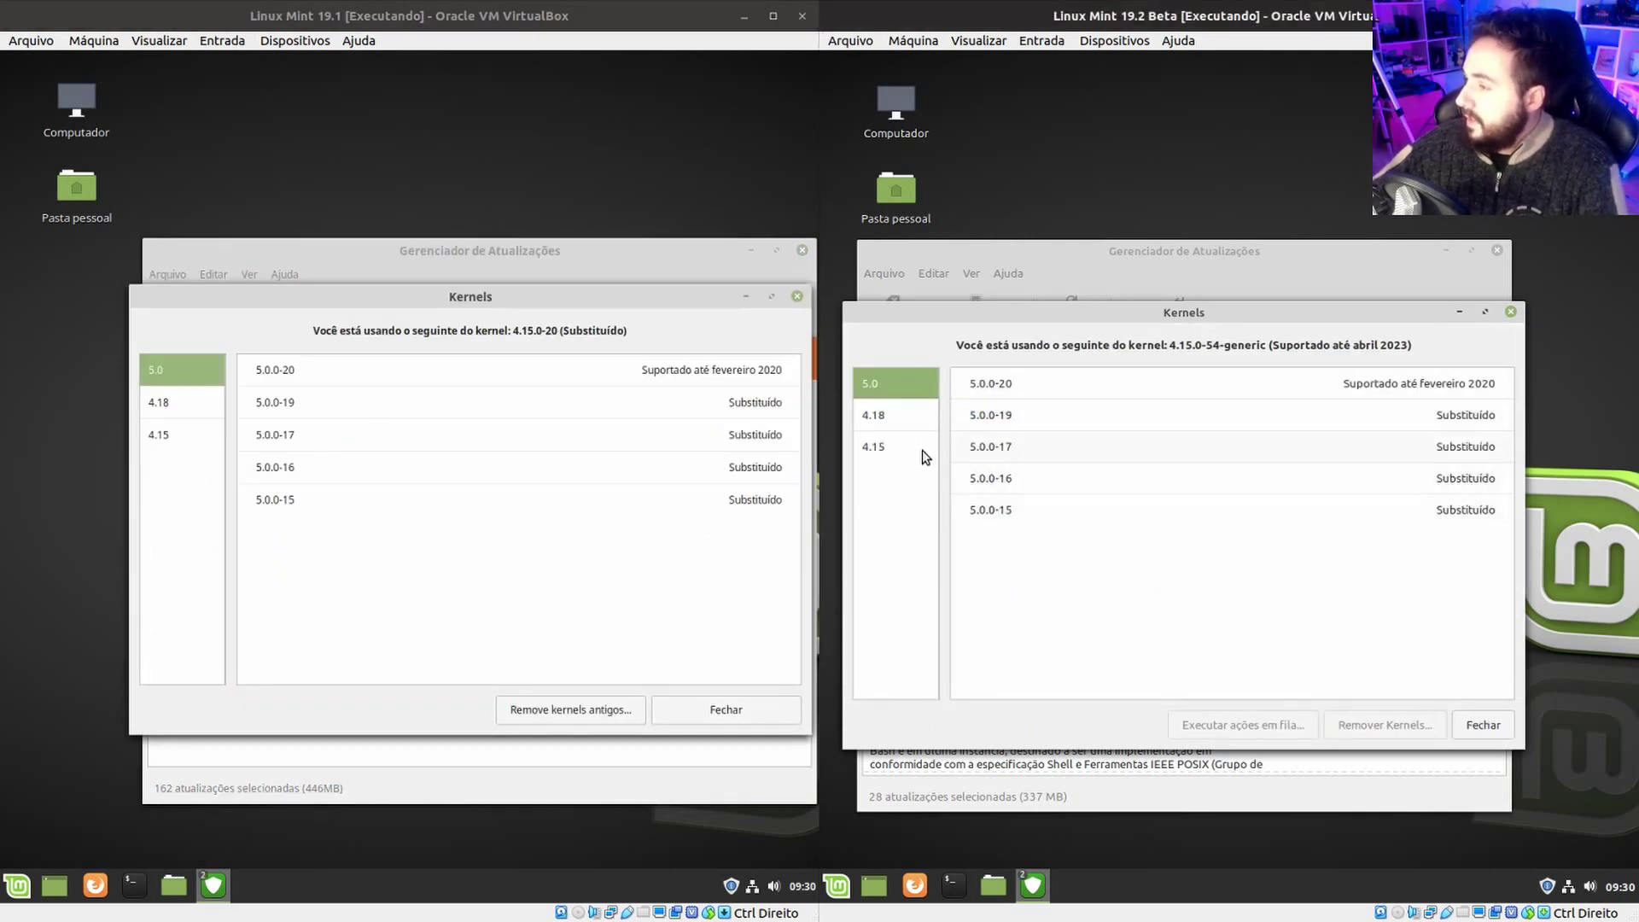
pyautogui.click(927, 448)
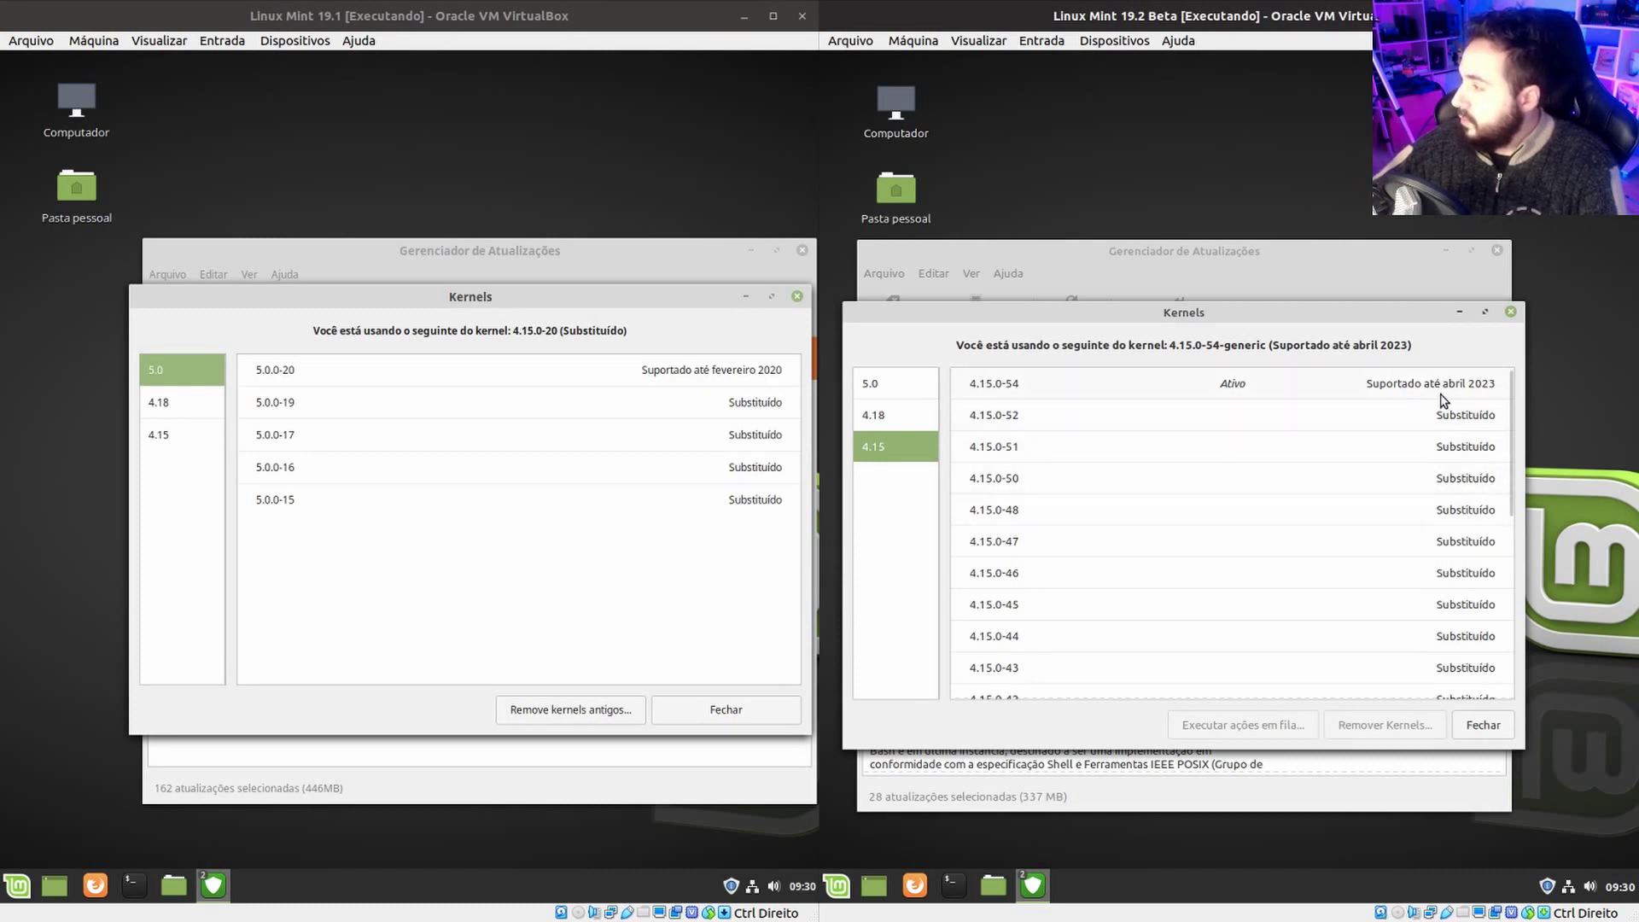
pyautogui.click(1146, 396)
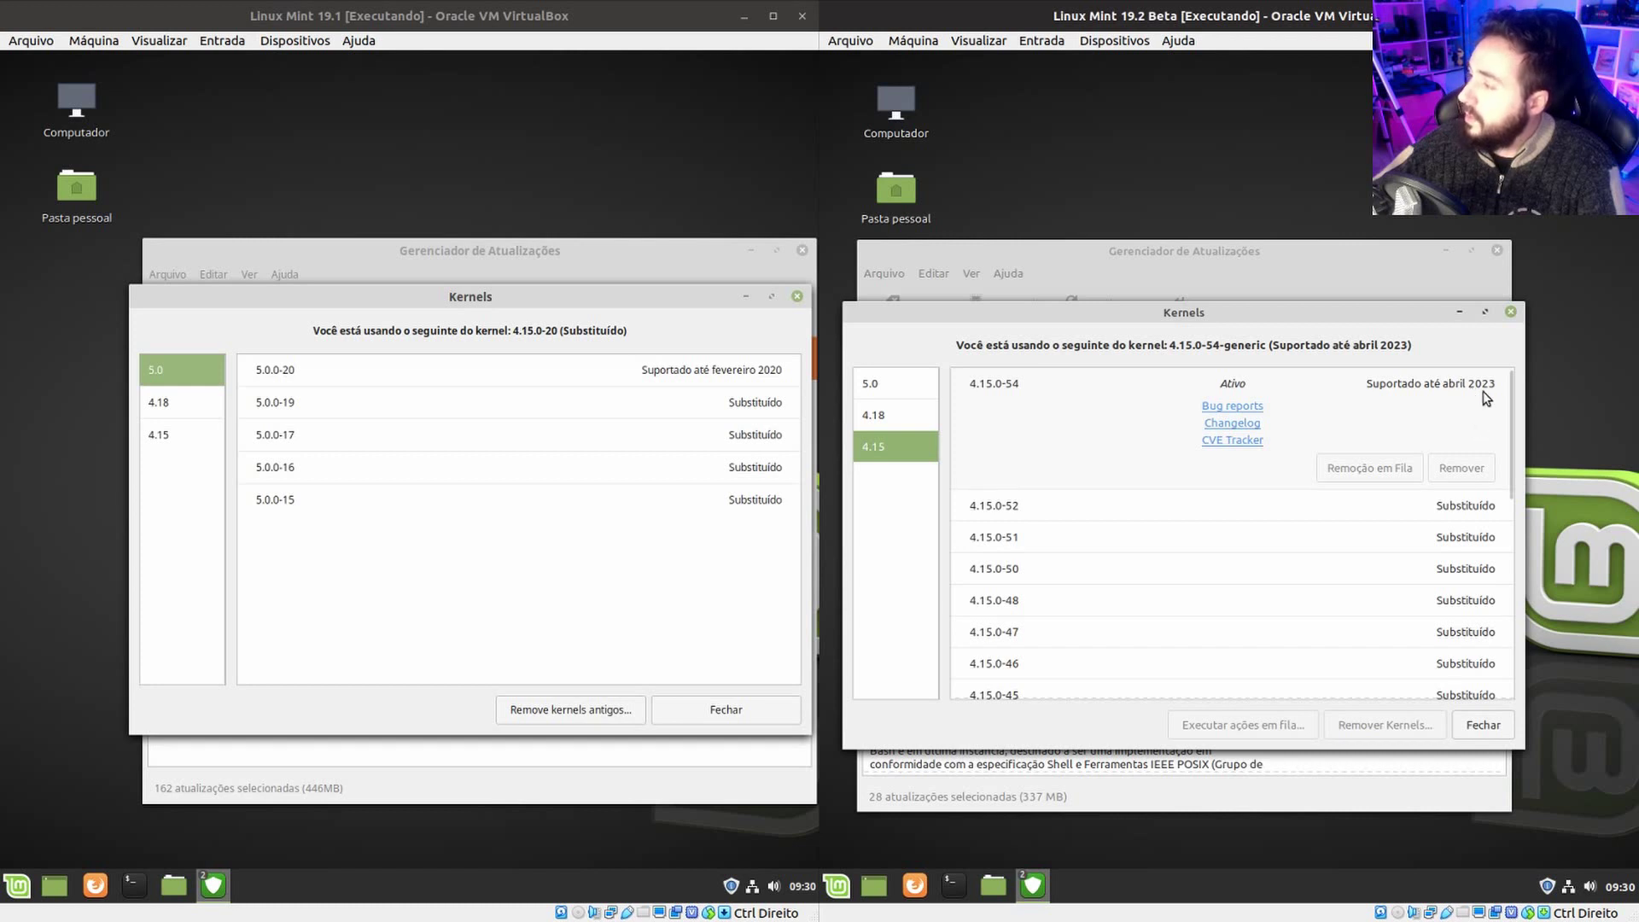
pyautogui.click(1043, 403)
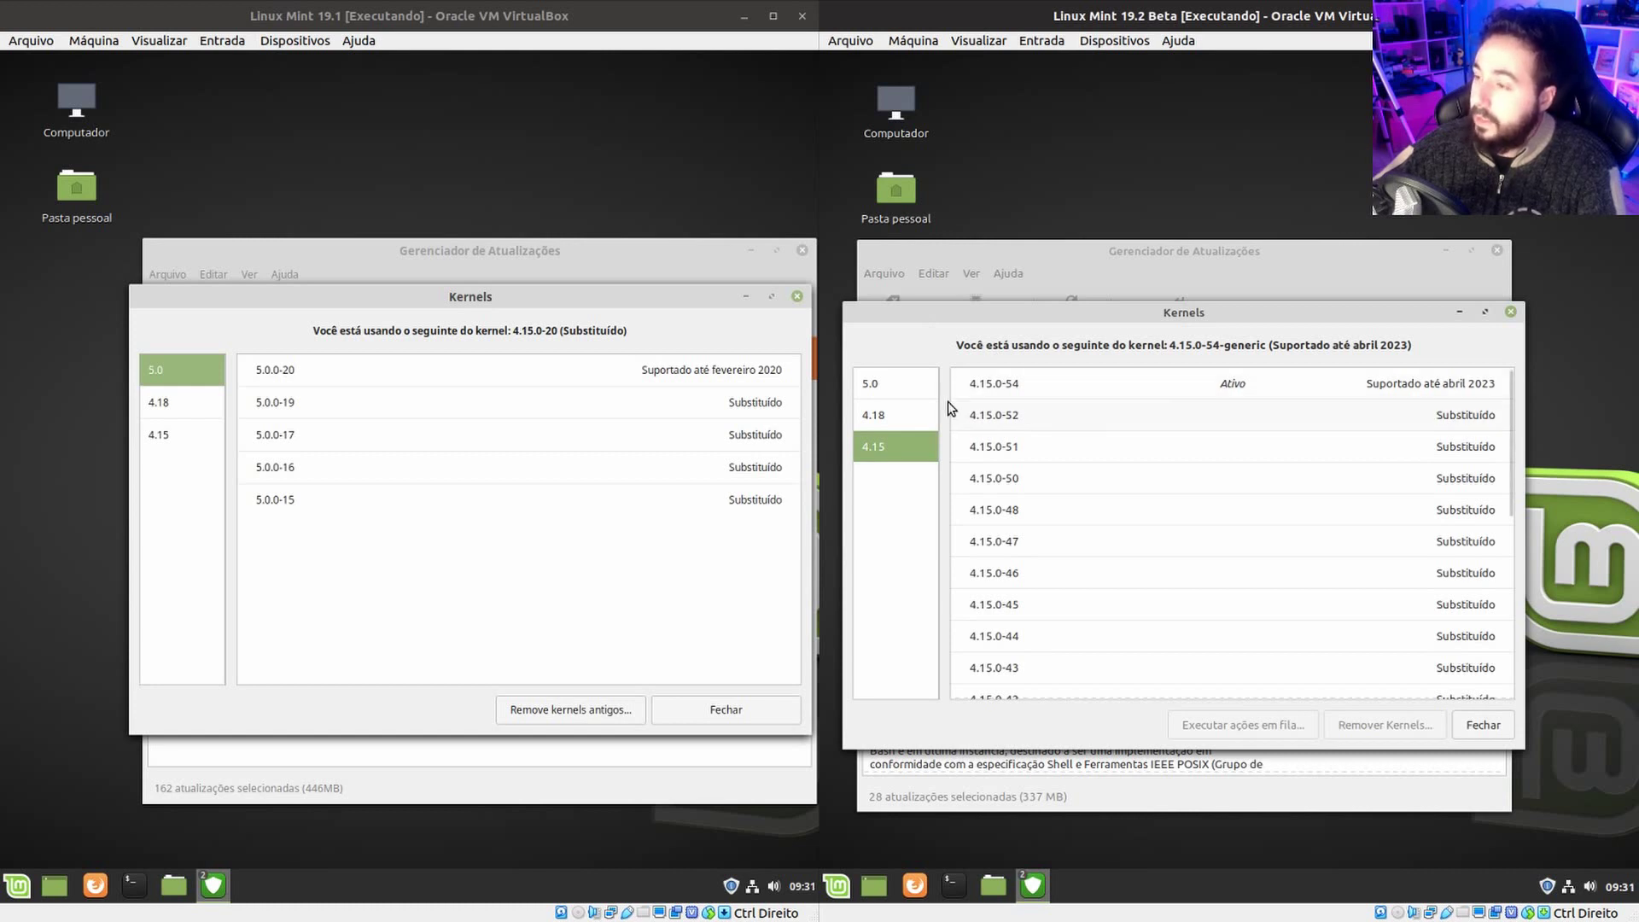
# List the 4.15 kernels in 19.1 and expand 4.15.0-54's details in both VMs.
pyautogui.click(191, 433)
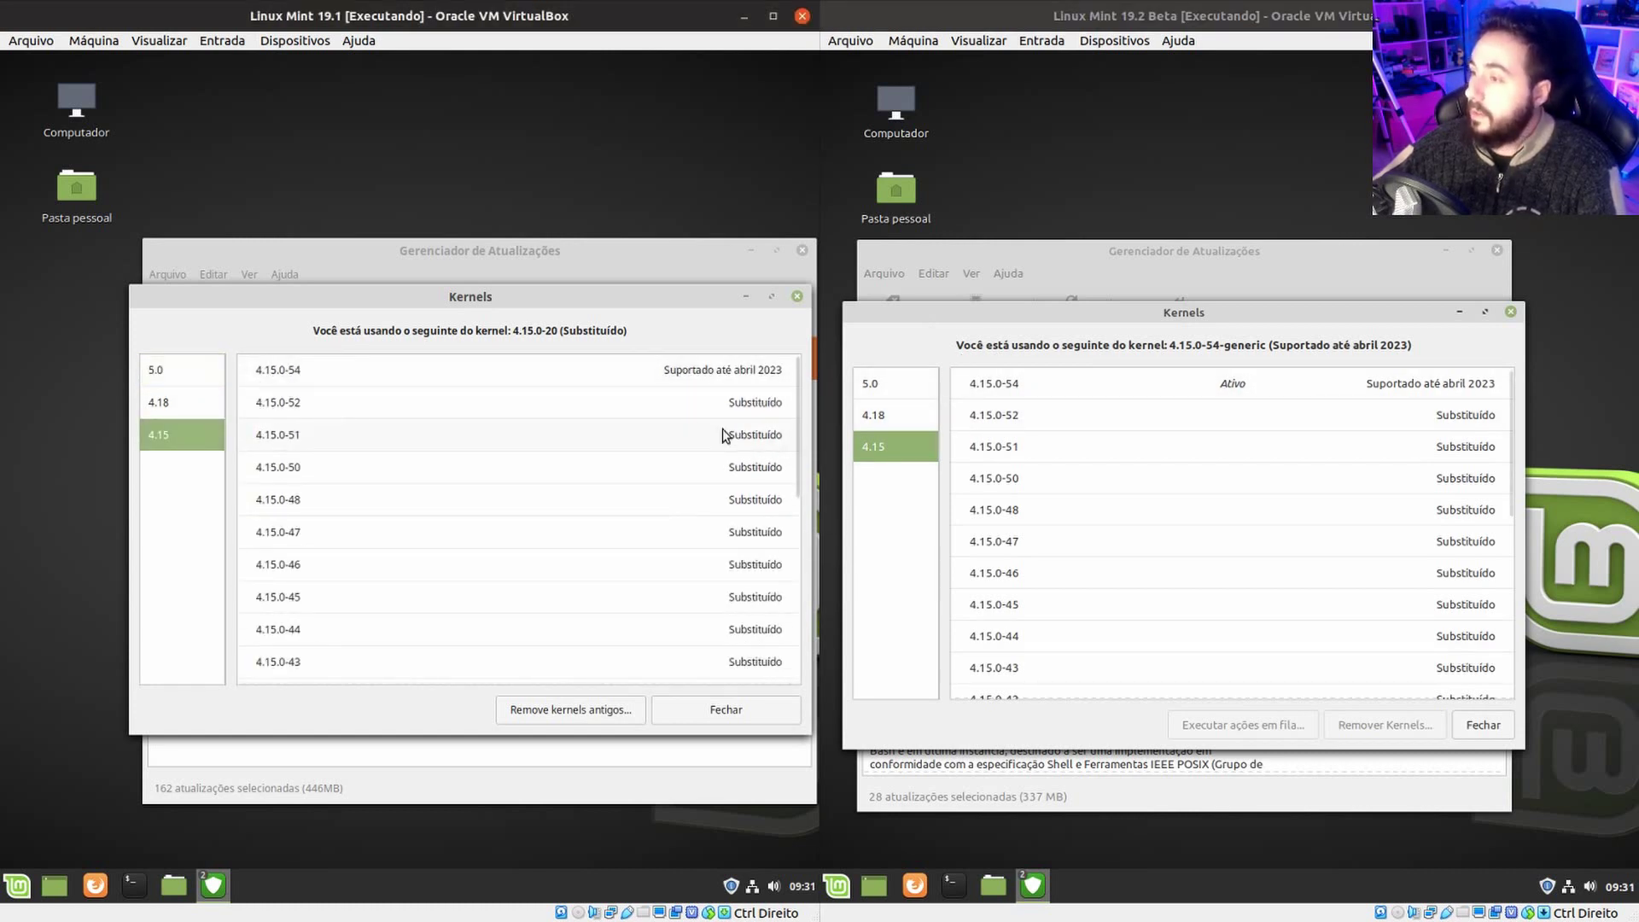
pyautogui.click(387, 372)
pyautogui.click(766, 391)
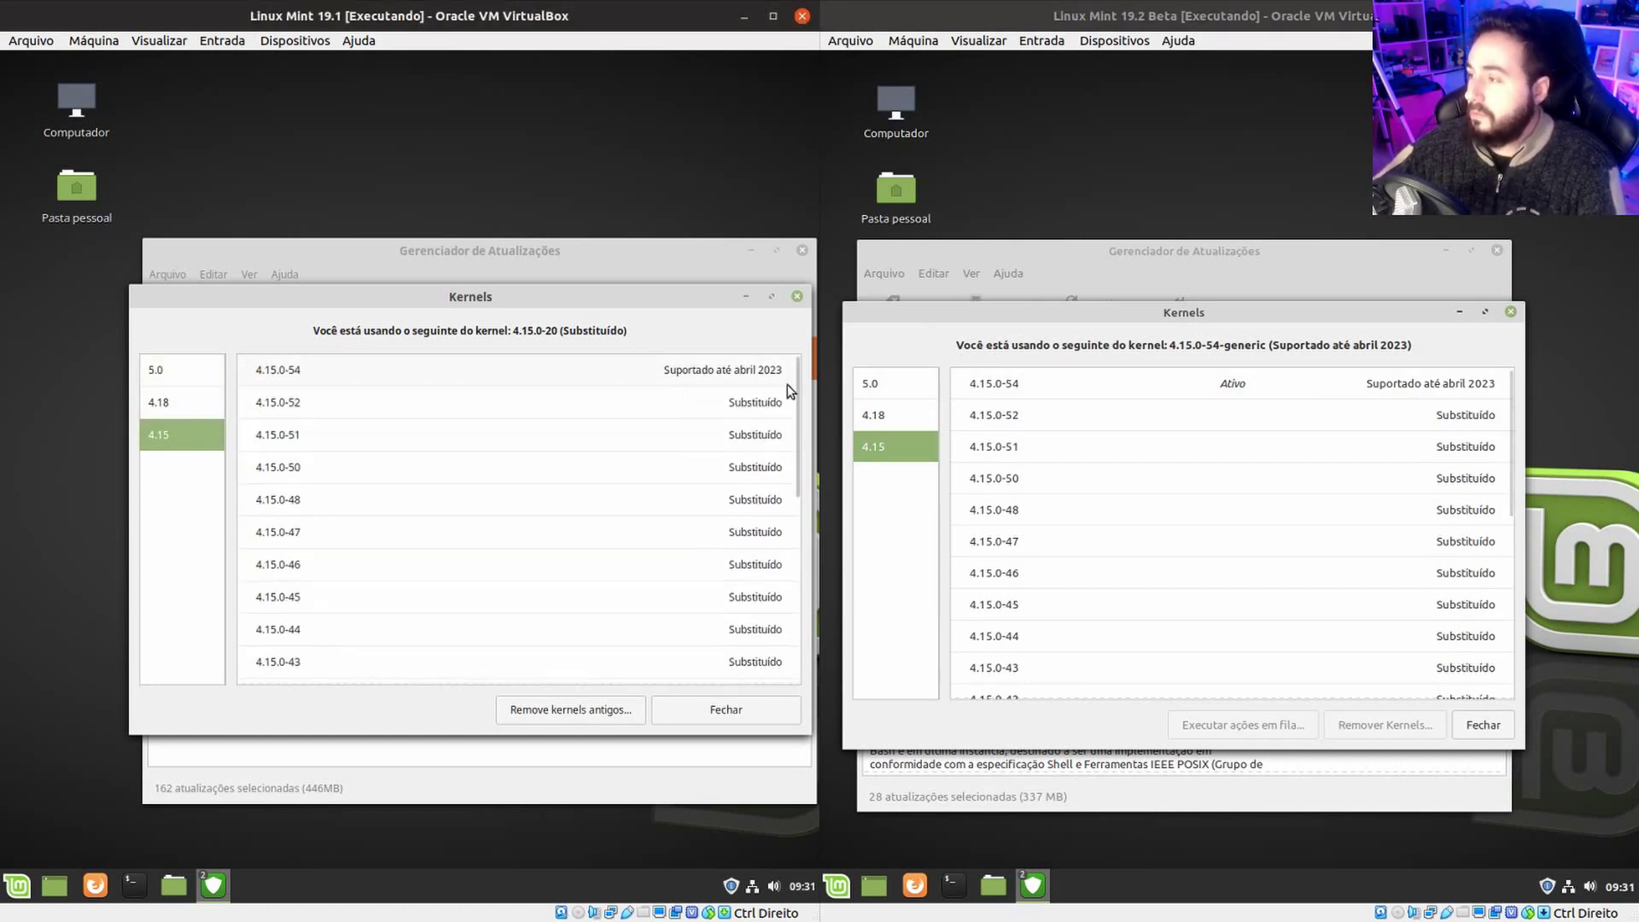
pyautogui.click(1033, 386)
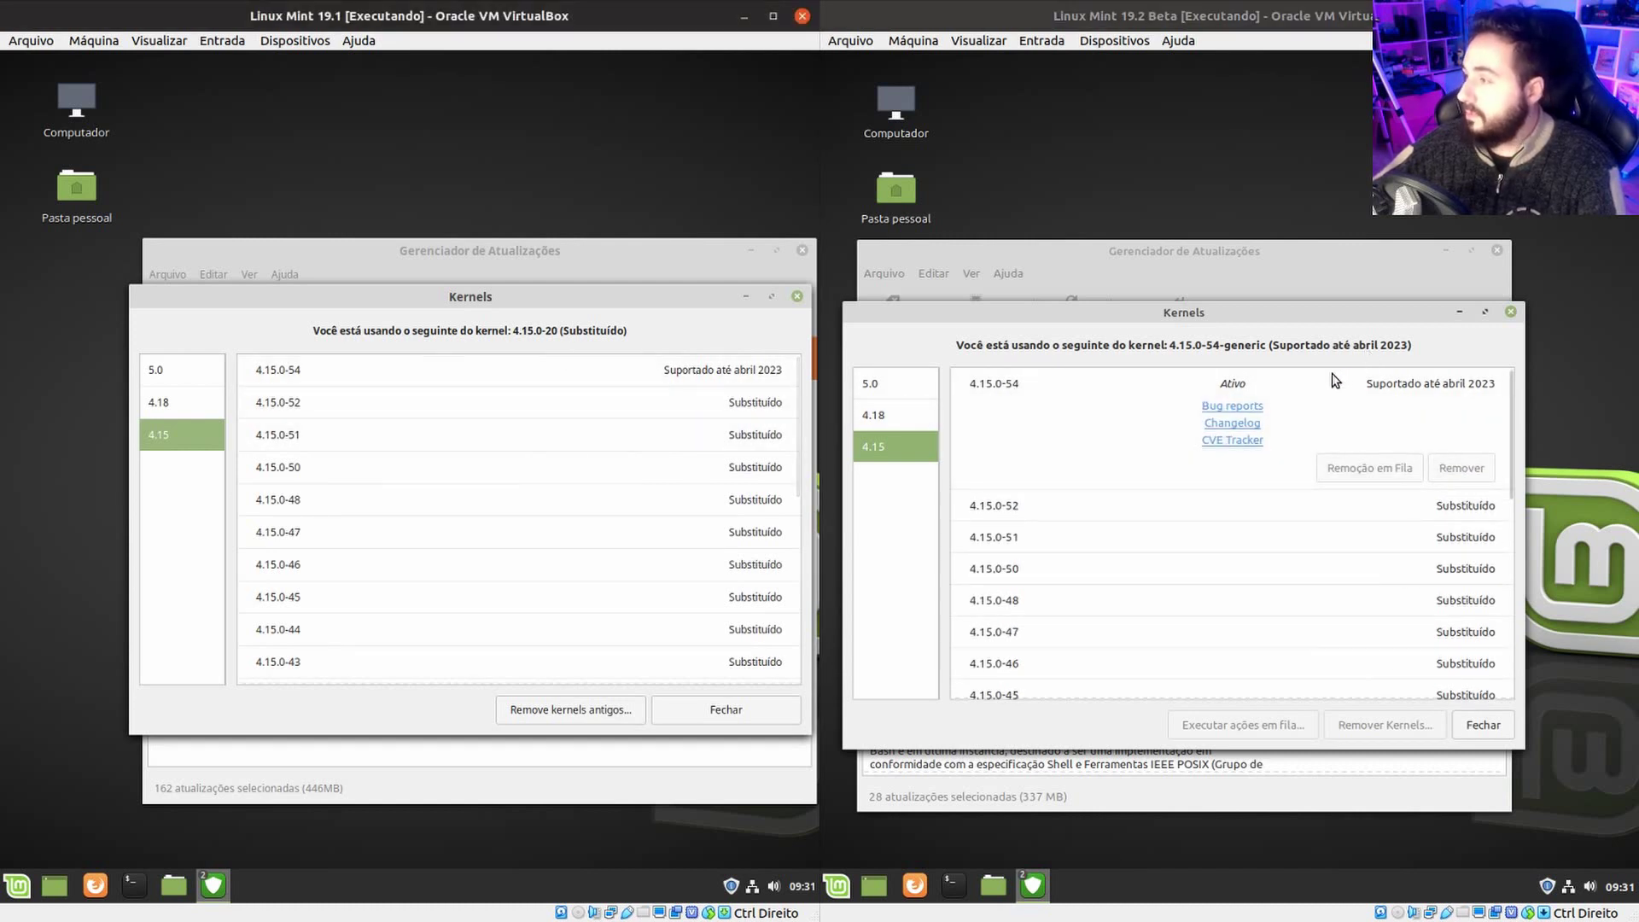
pyautogui.click(749, 378)
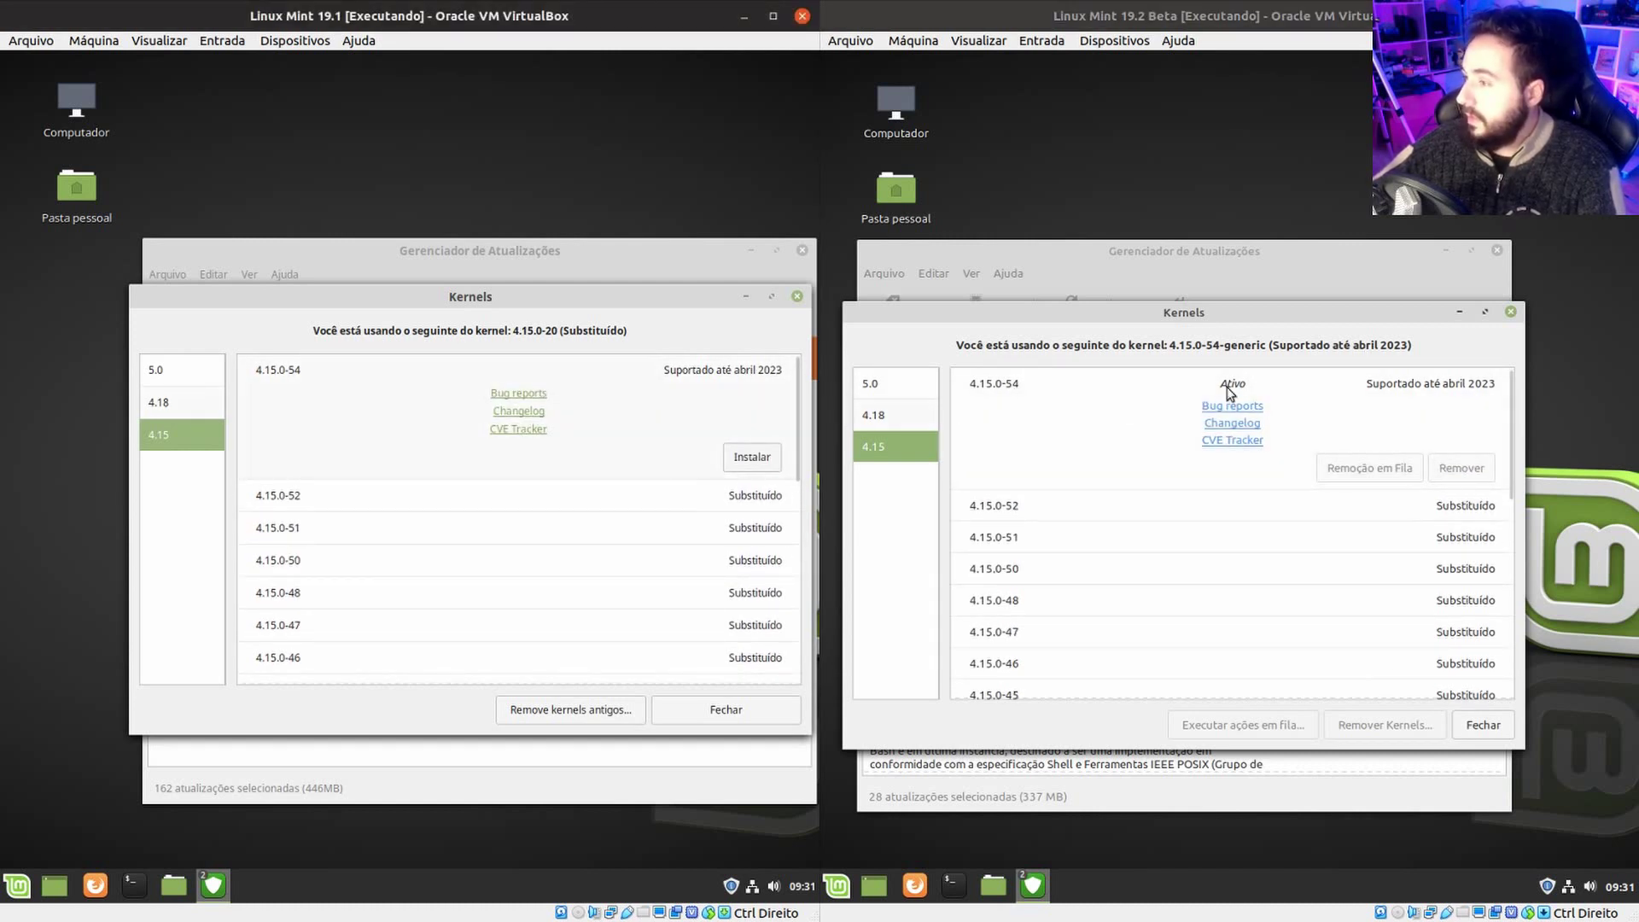
pyautogui.click(549, 427)
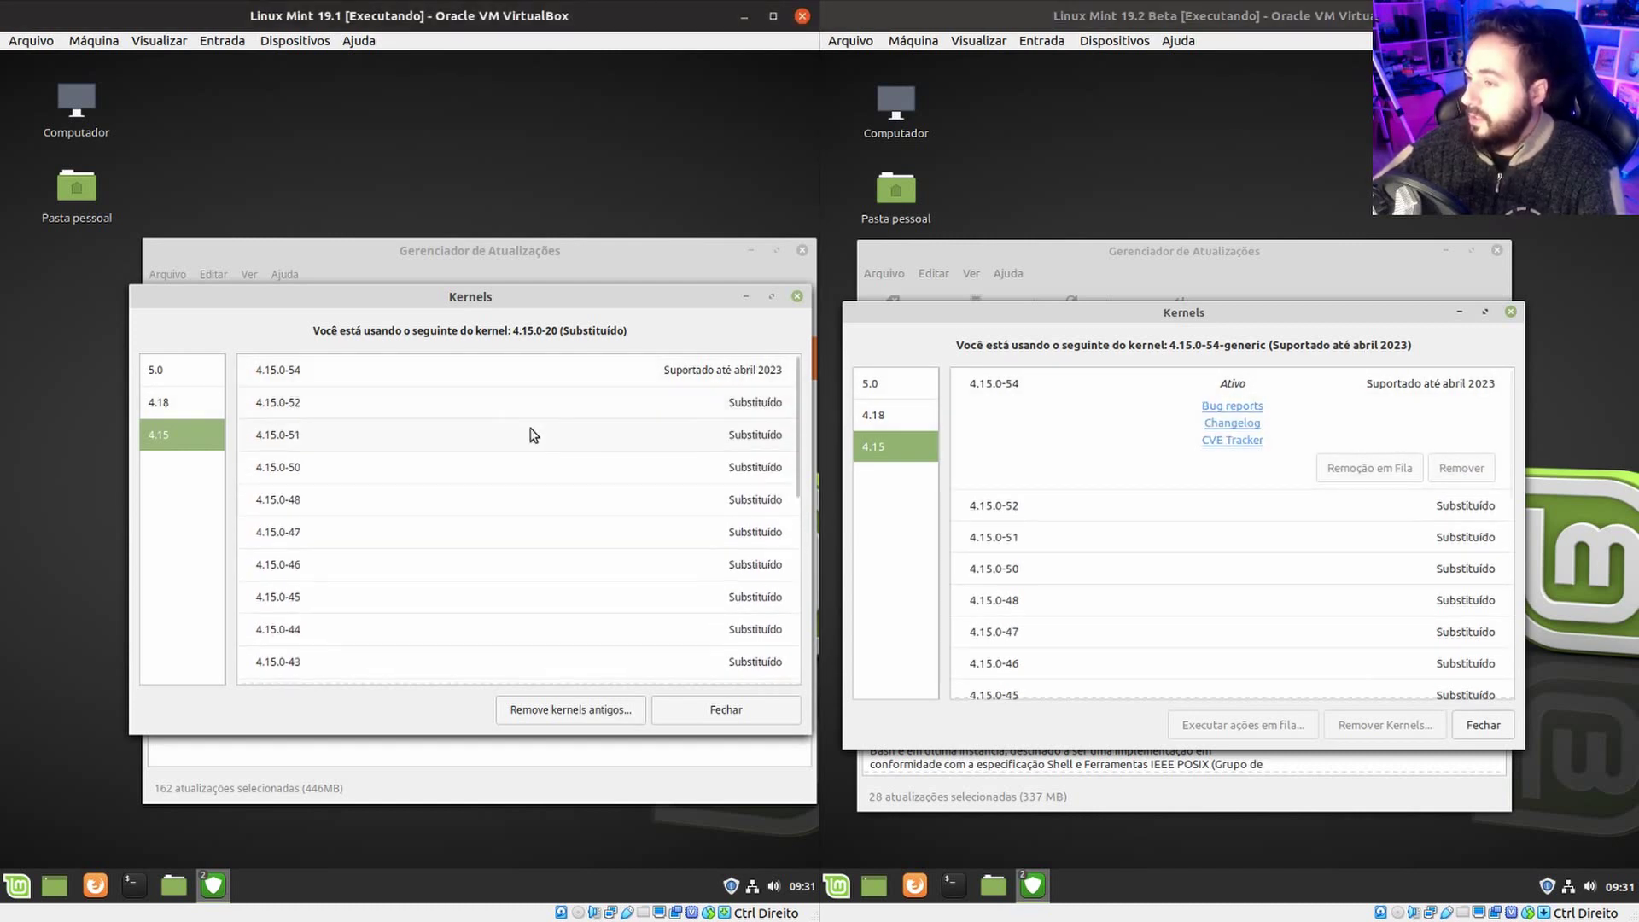
pyautogui.click(687, 373)
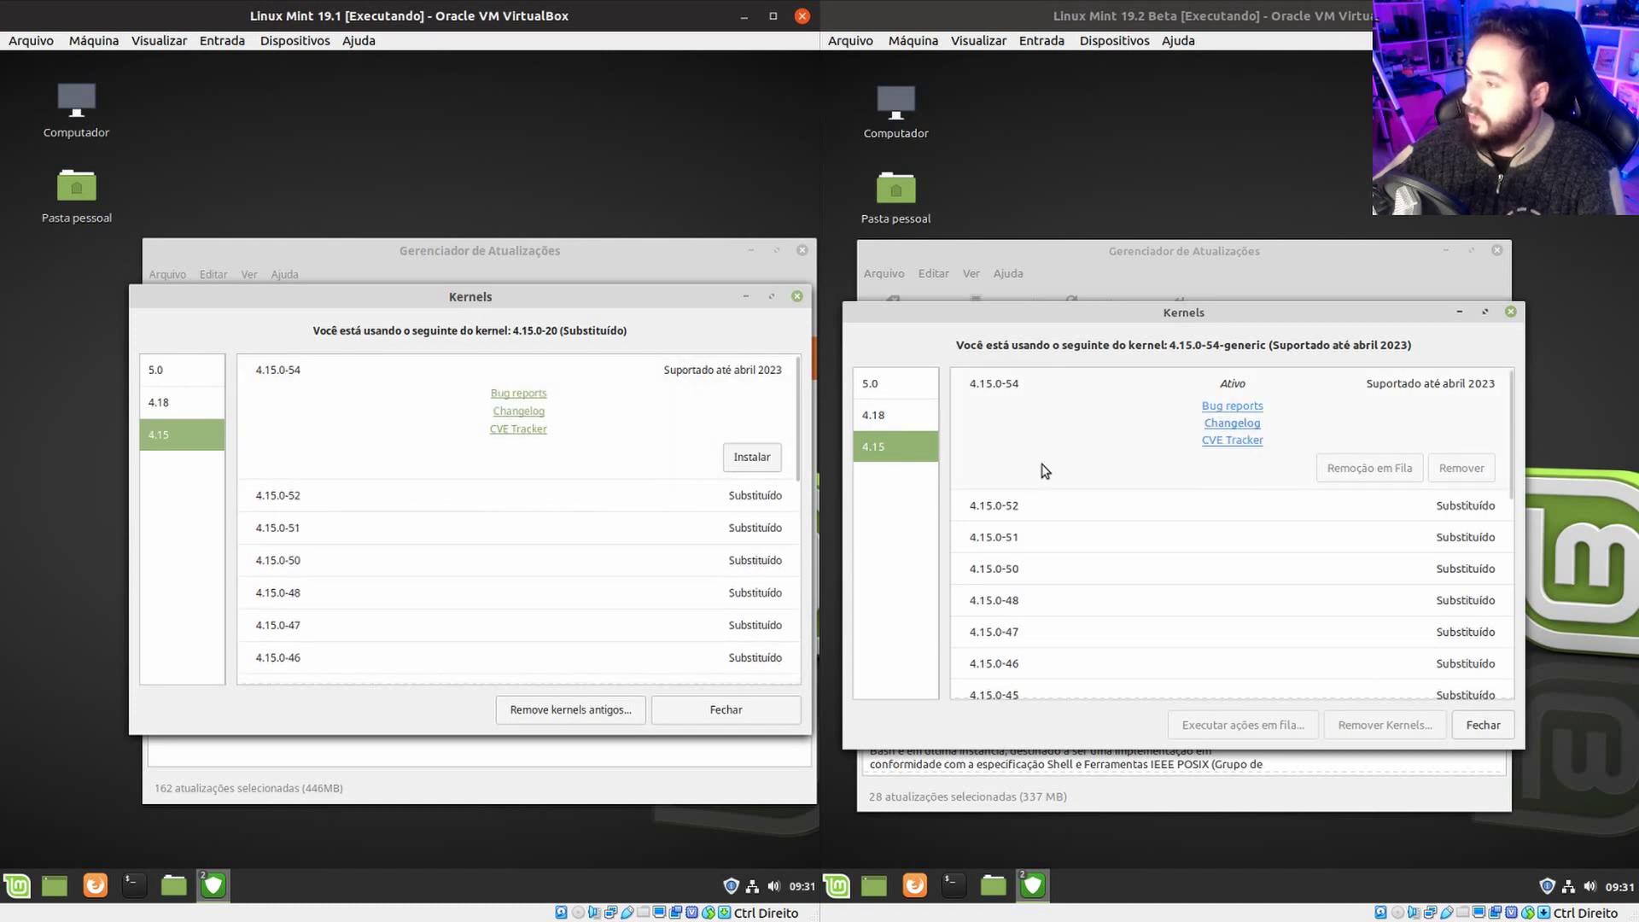
pyautogui.click(159, 370)
# Queue kernels 5.0.0-20 and 4.18.0-25 for installation in 19.2 Beta.
pyautogui.click(914, 378)
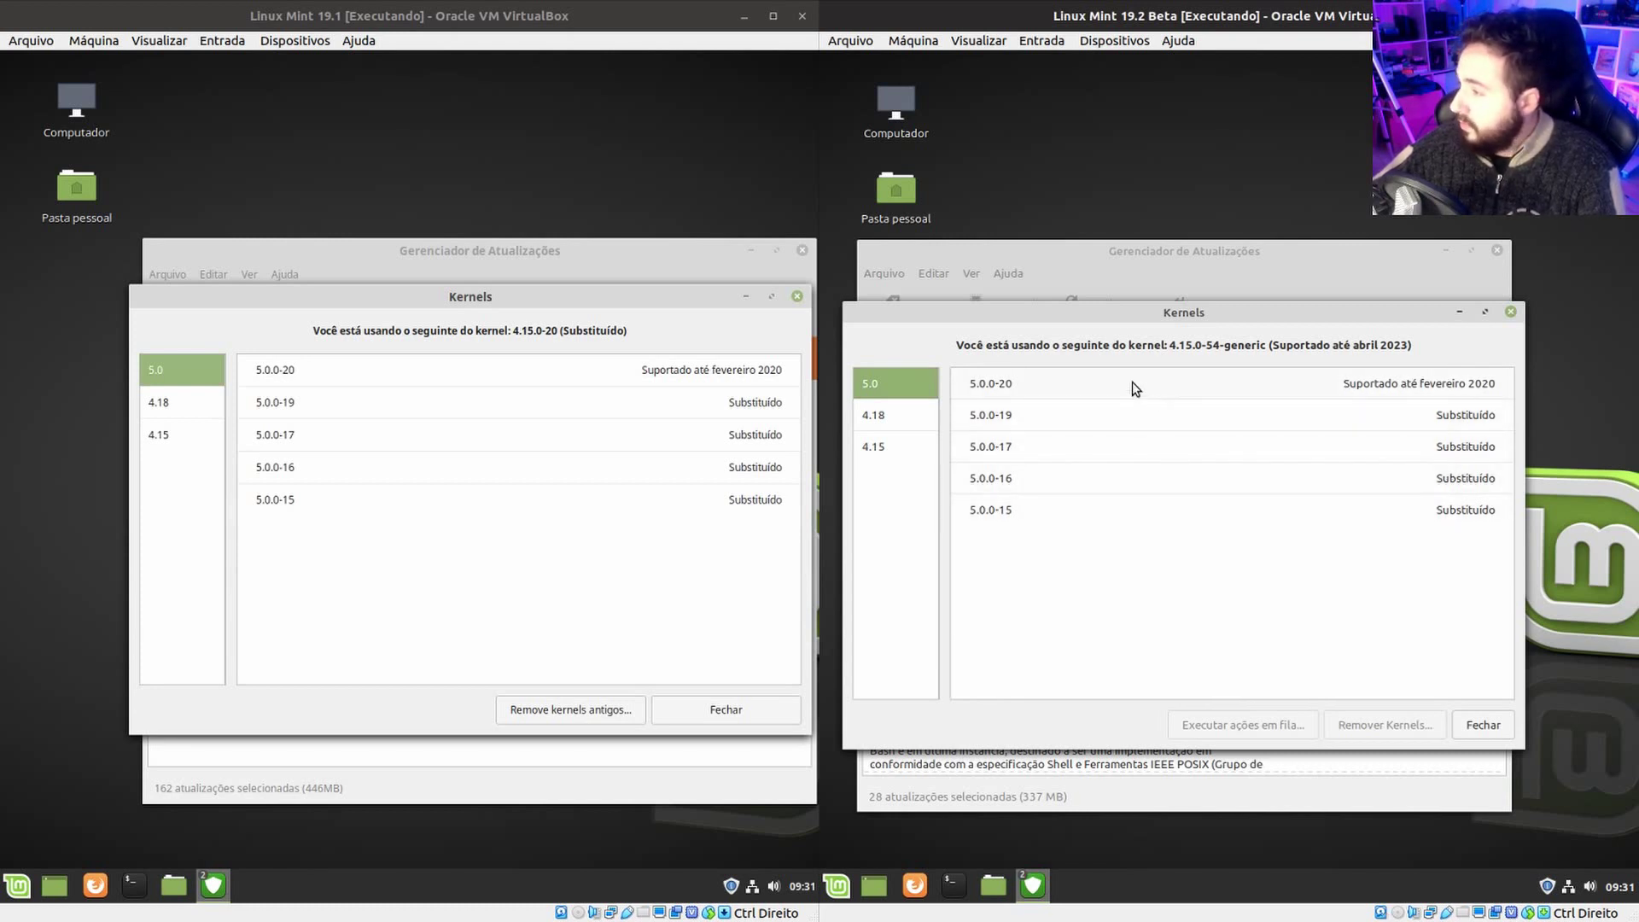
pyautogui.click(1172, 389)
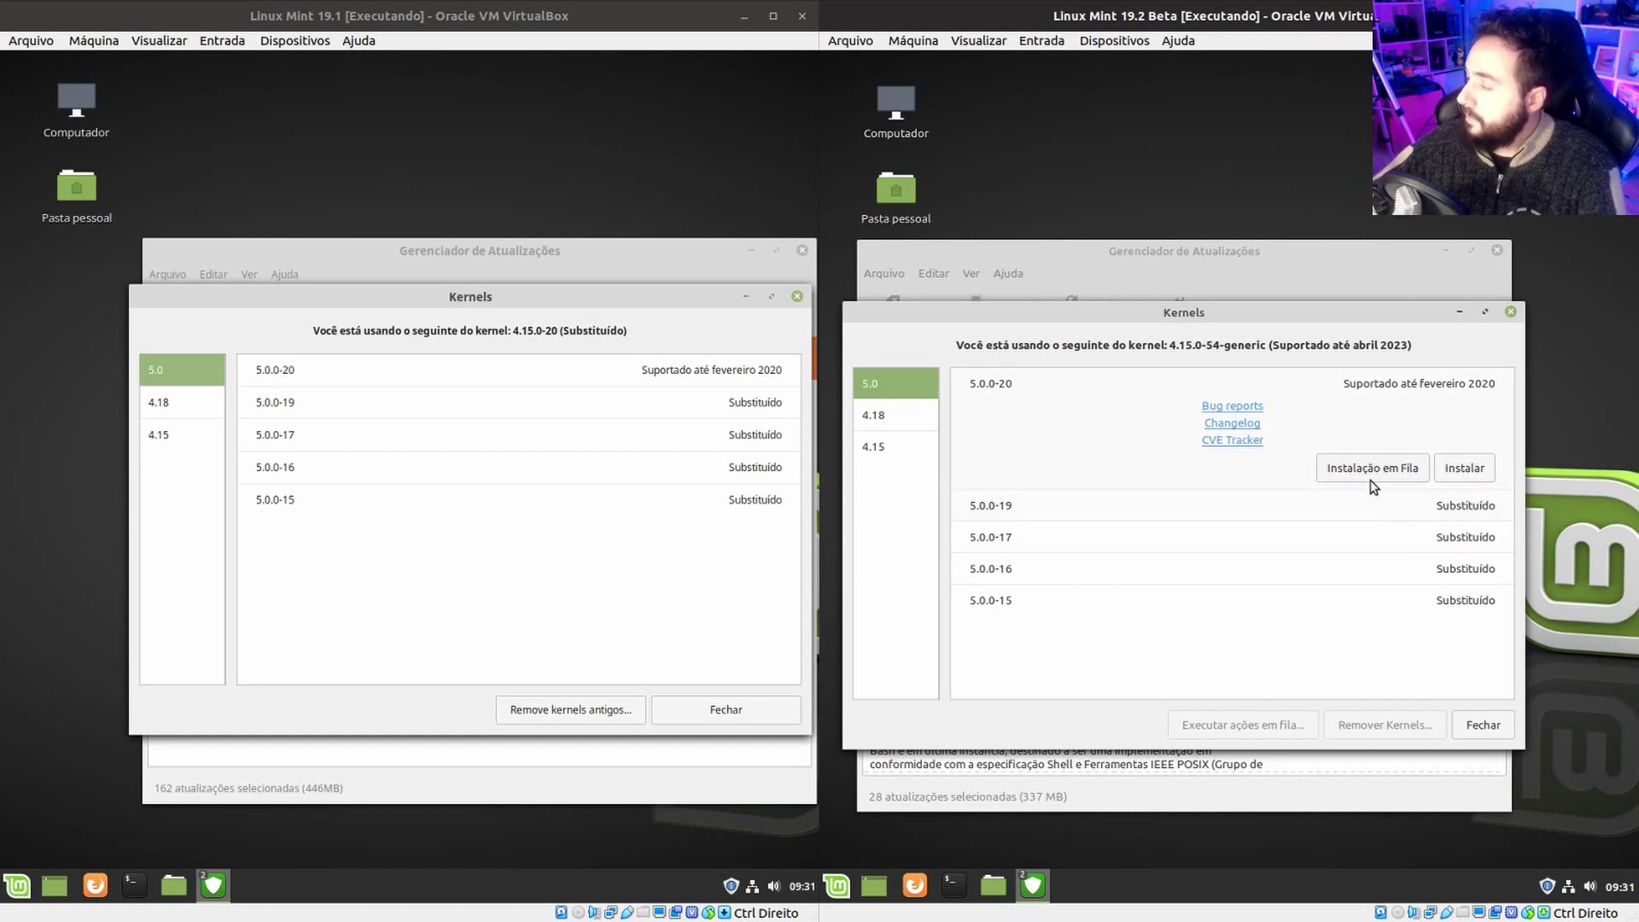
pyautogui.click(581, 370)
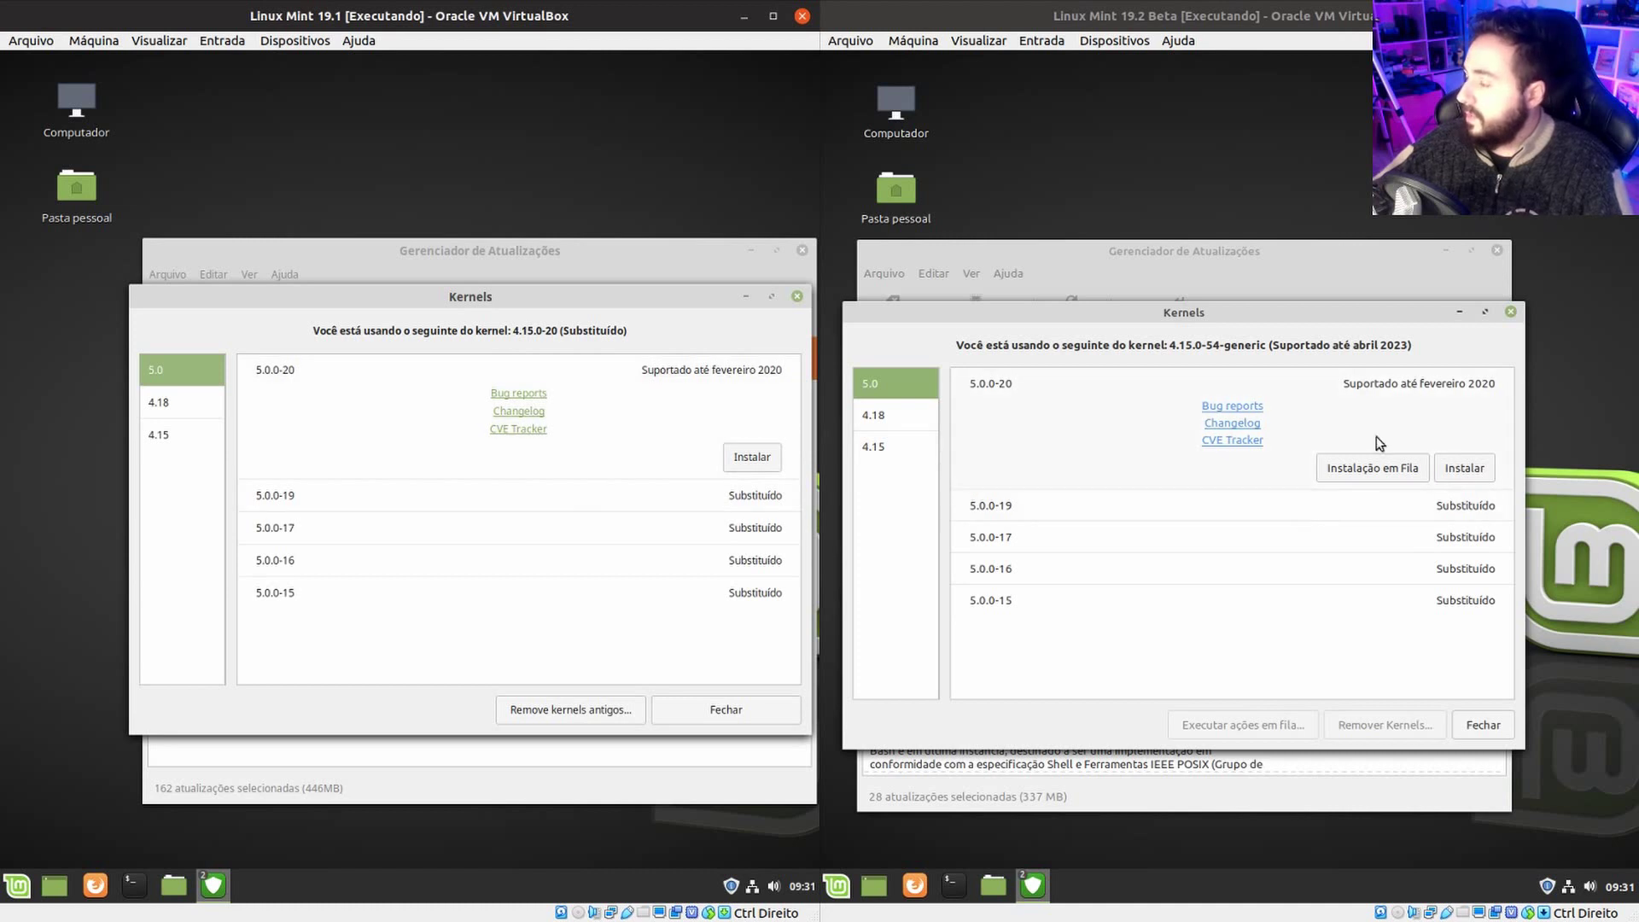
pyautogui.click(1342, 476)
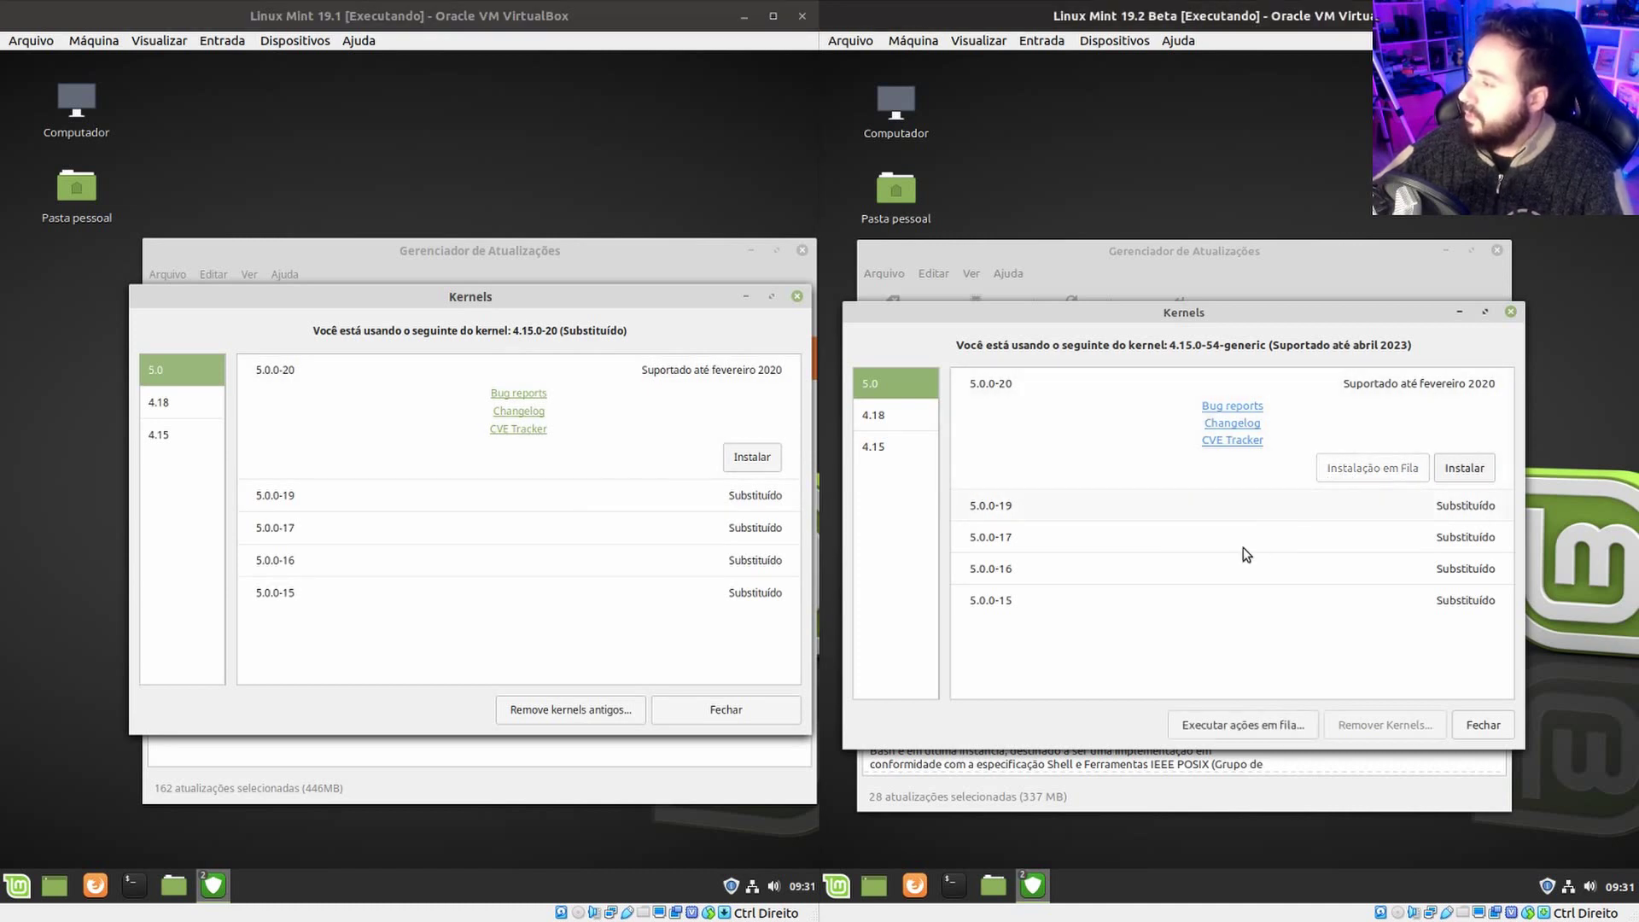
pyautogui.click(880, 414)
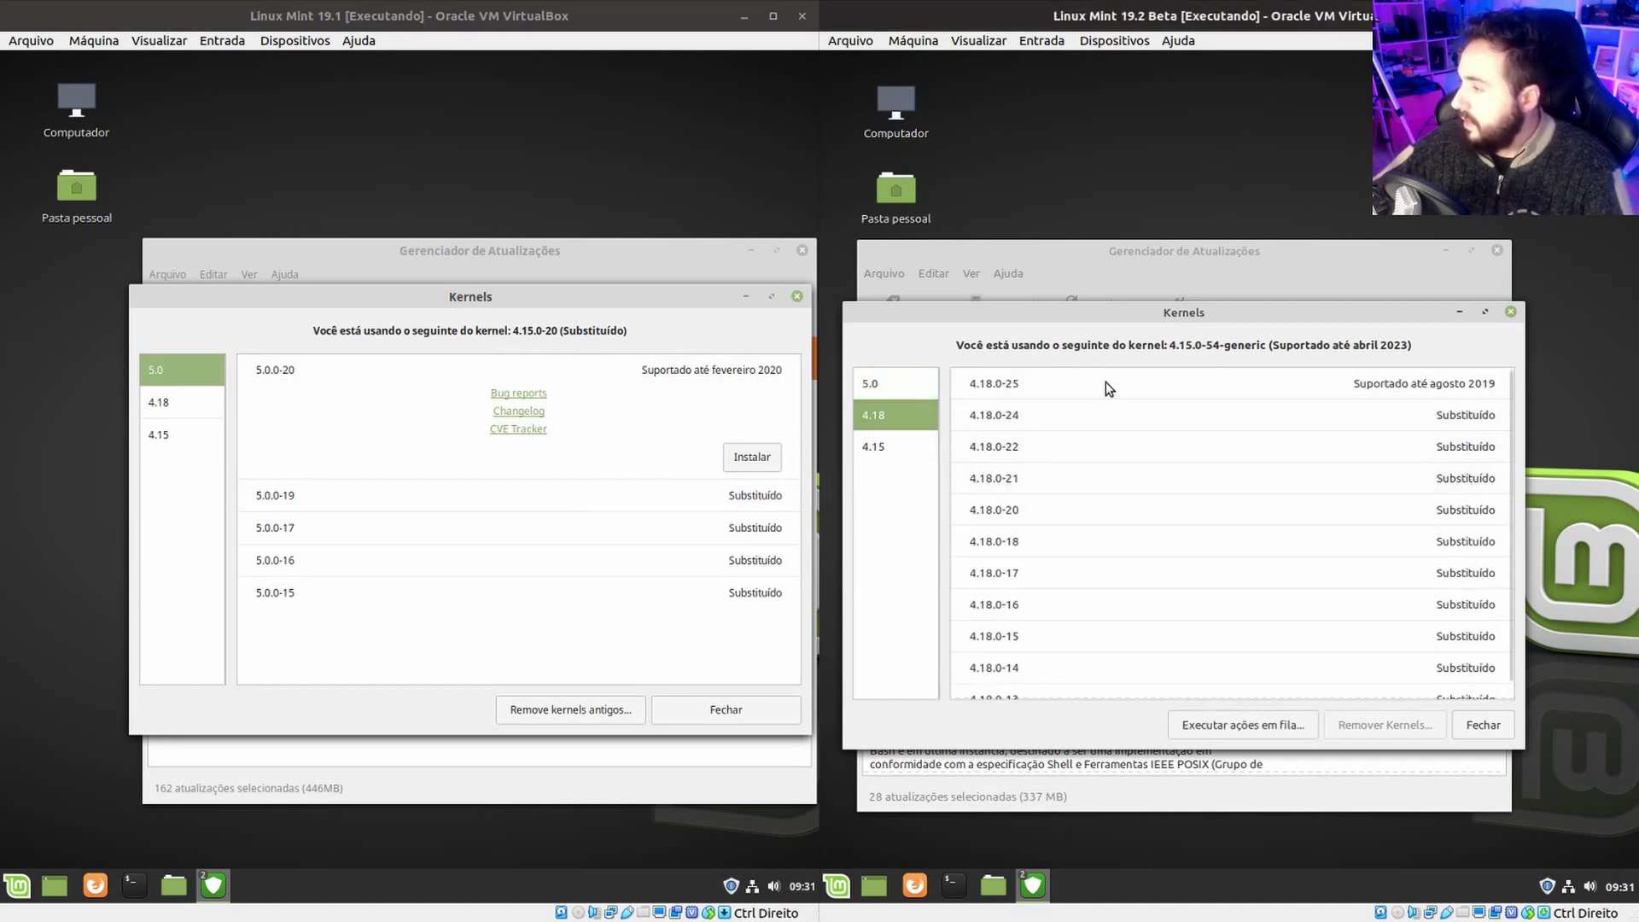
pyautogui.click(1142, 388)
pyautogui.click(1377, 465)
pyautogui.click(883, 385)
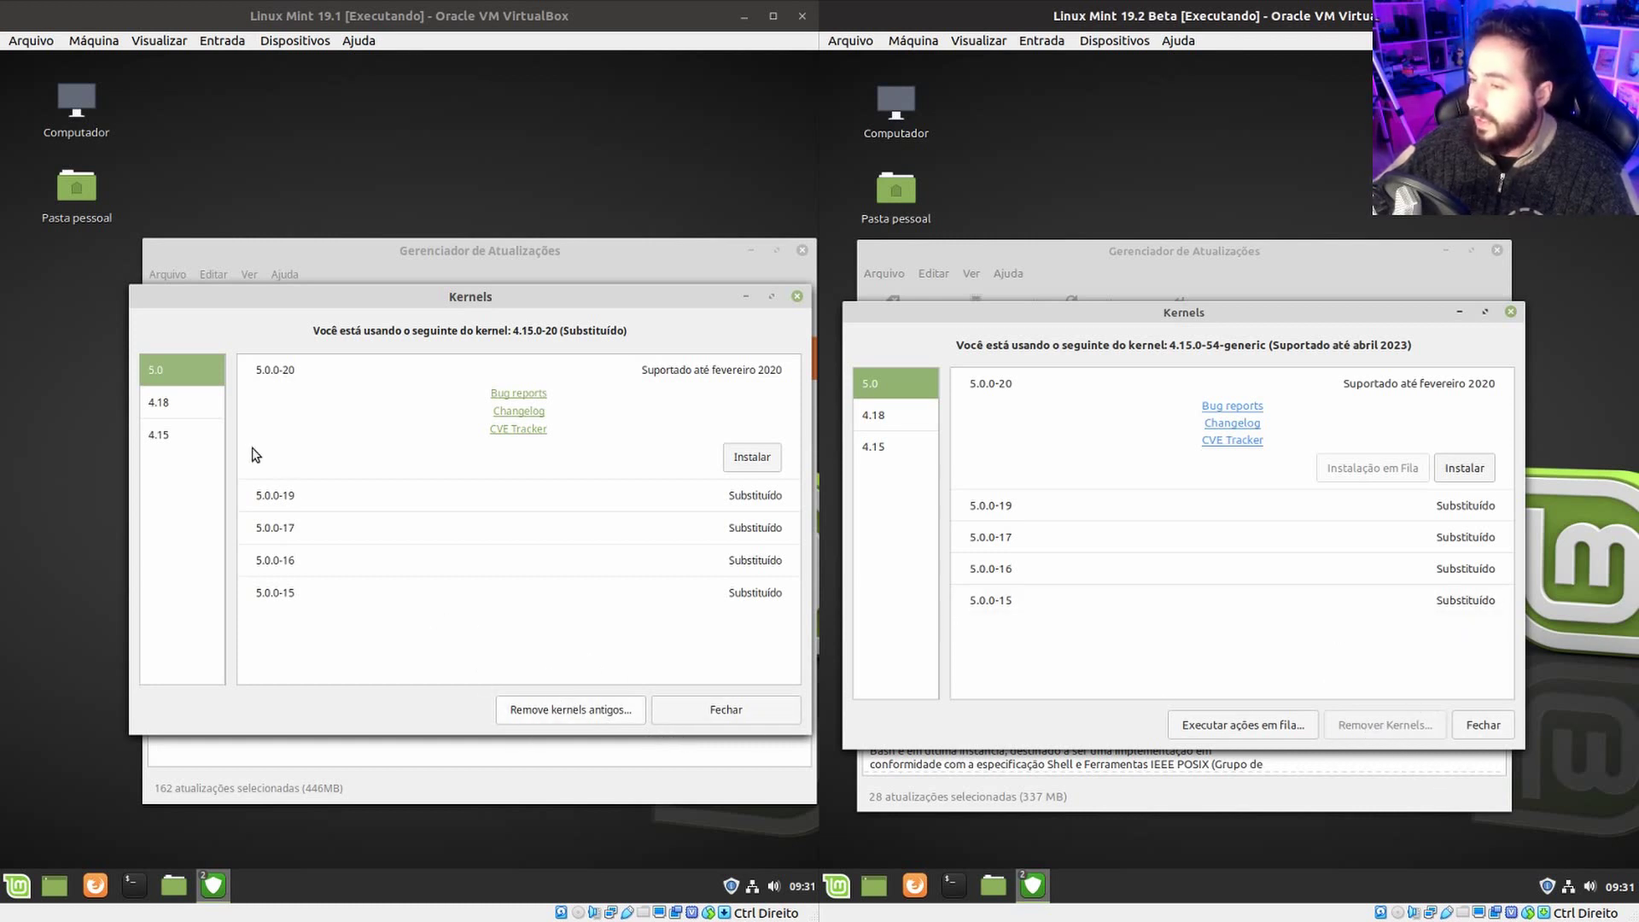
# Close the Kernels windows in both 19.2 Beta and 19.1.
pyautogui.click(158, 434)
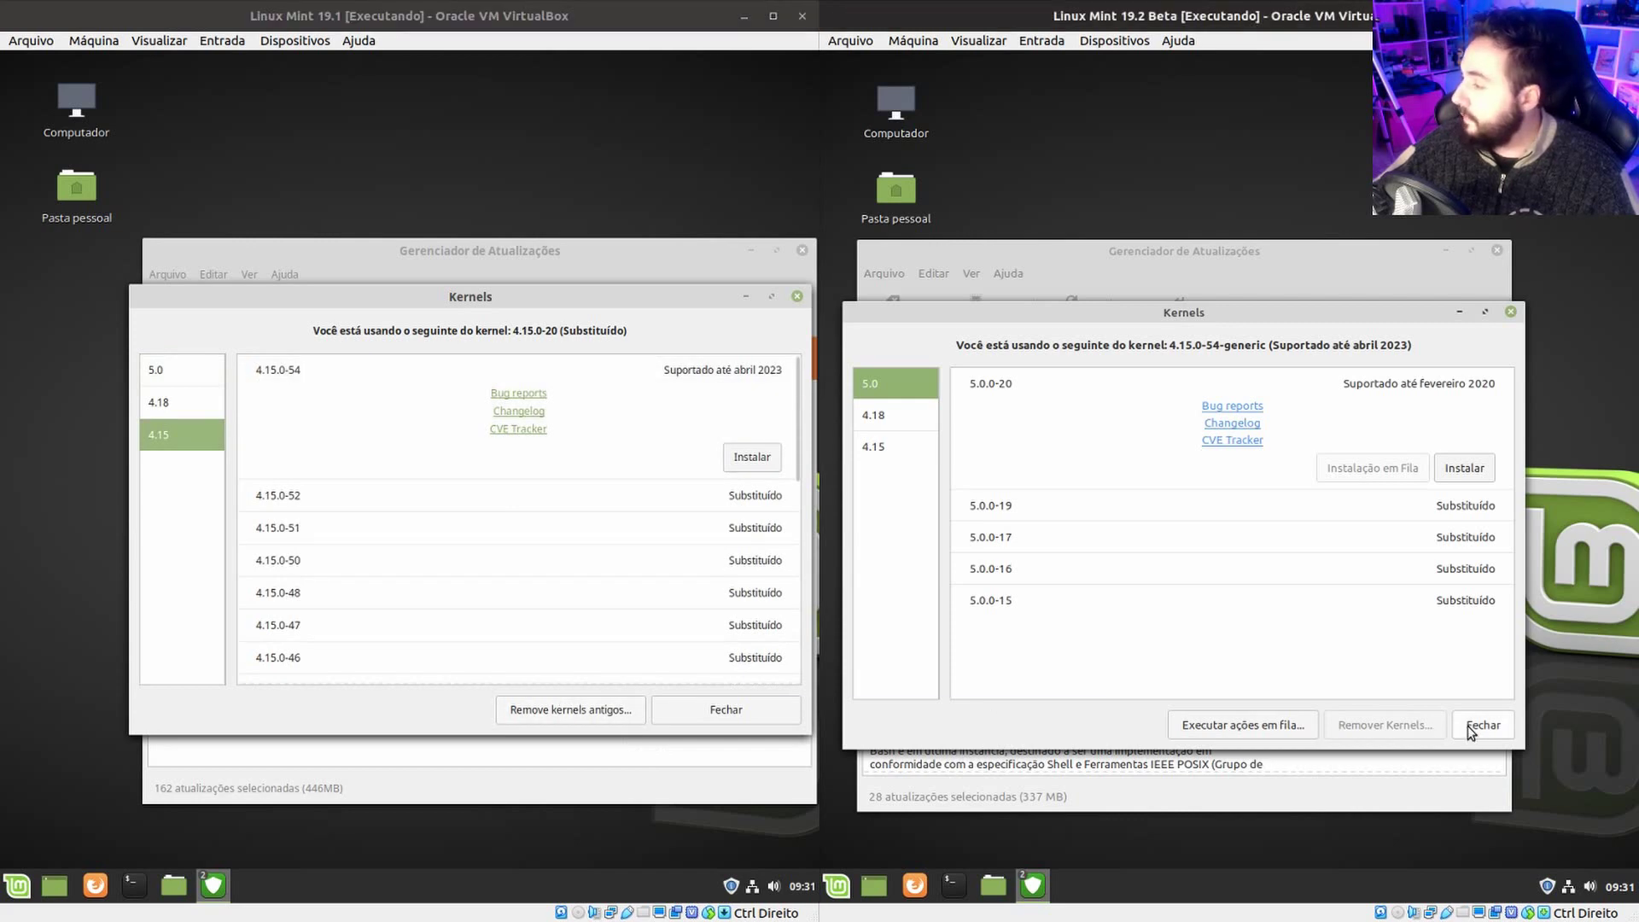
pyautogui.click(1468, 725)
pyautogui.click(729, 710)
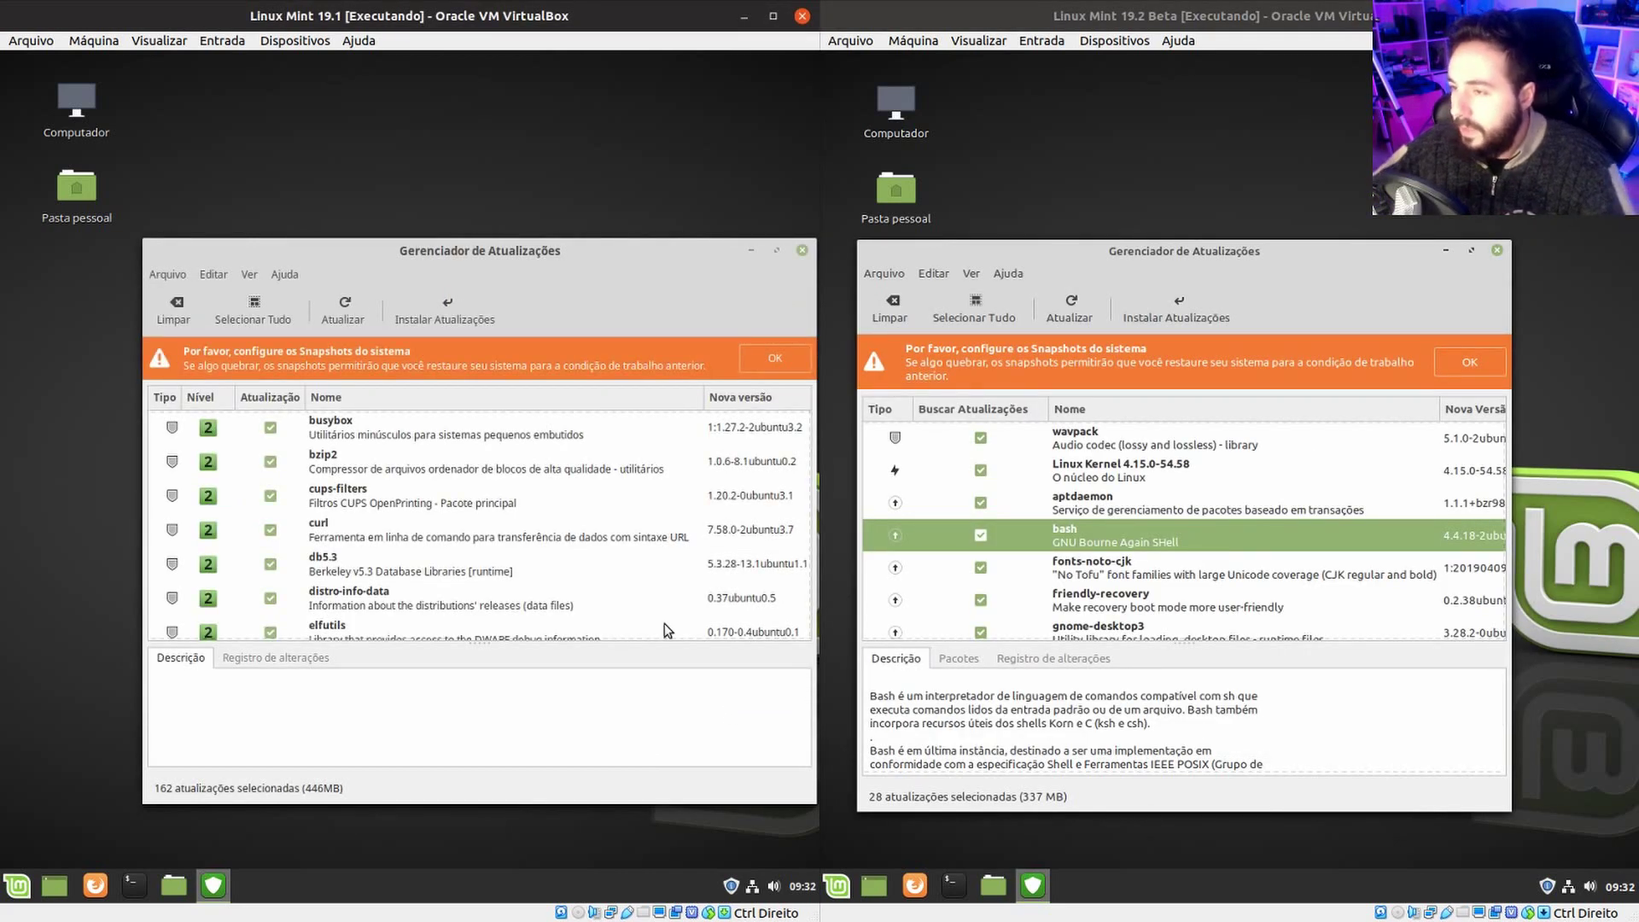
# Launch Software Sources from the Update Manager menus in both the 19.1 and 19.2 Beta VMs.
pyautogui.click(254, 275)
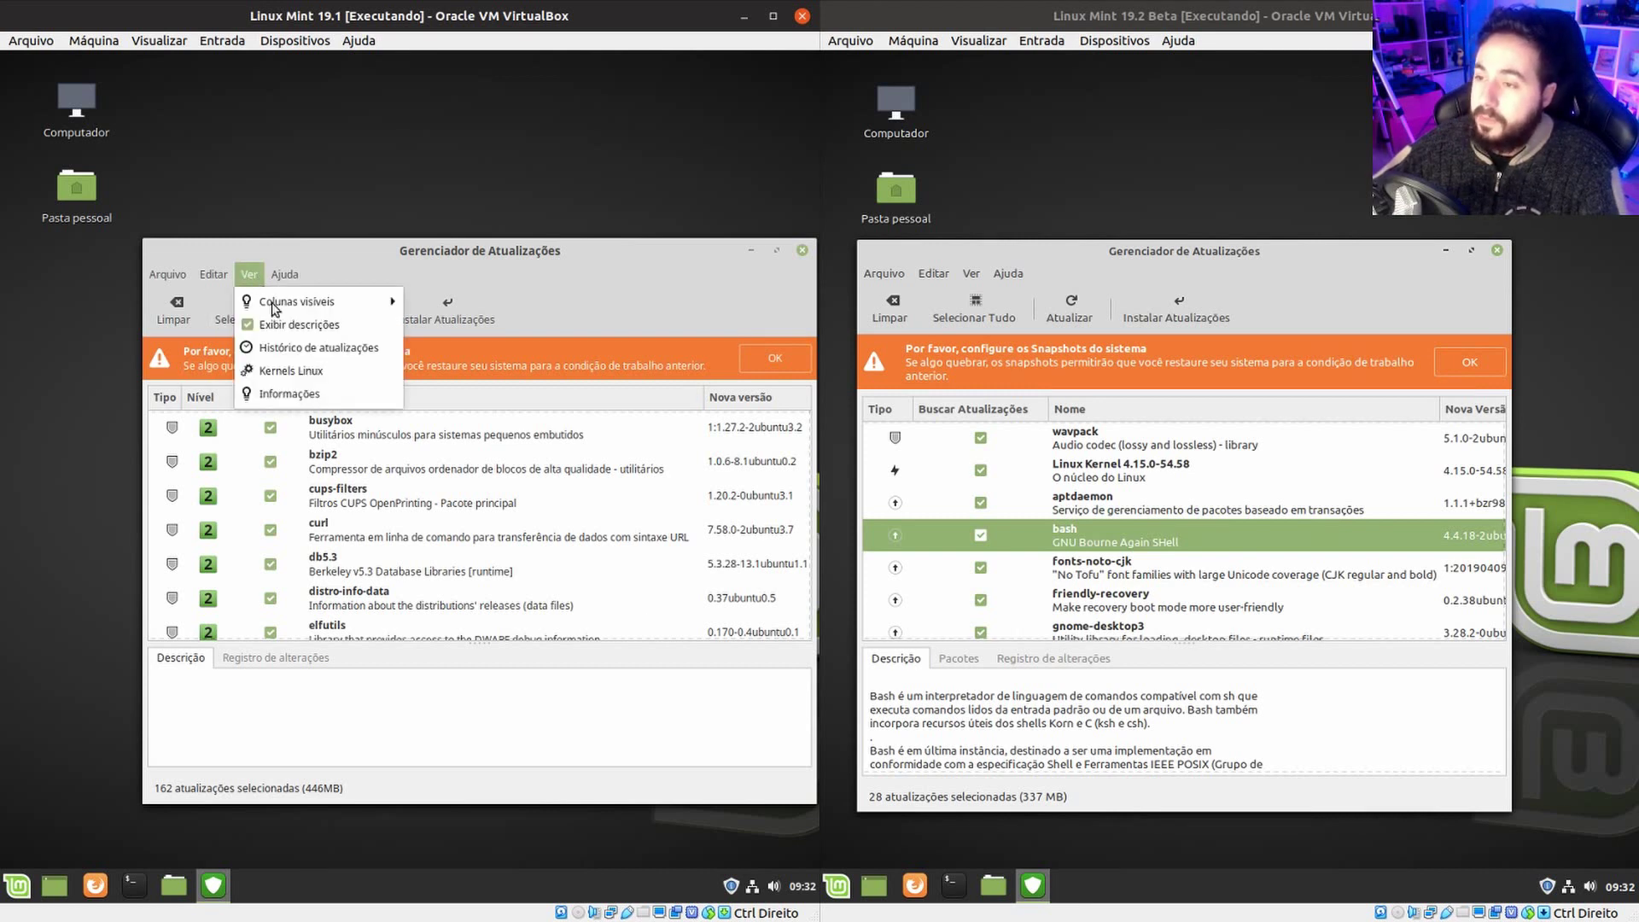
pyautogui.moveTo(215, 274)
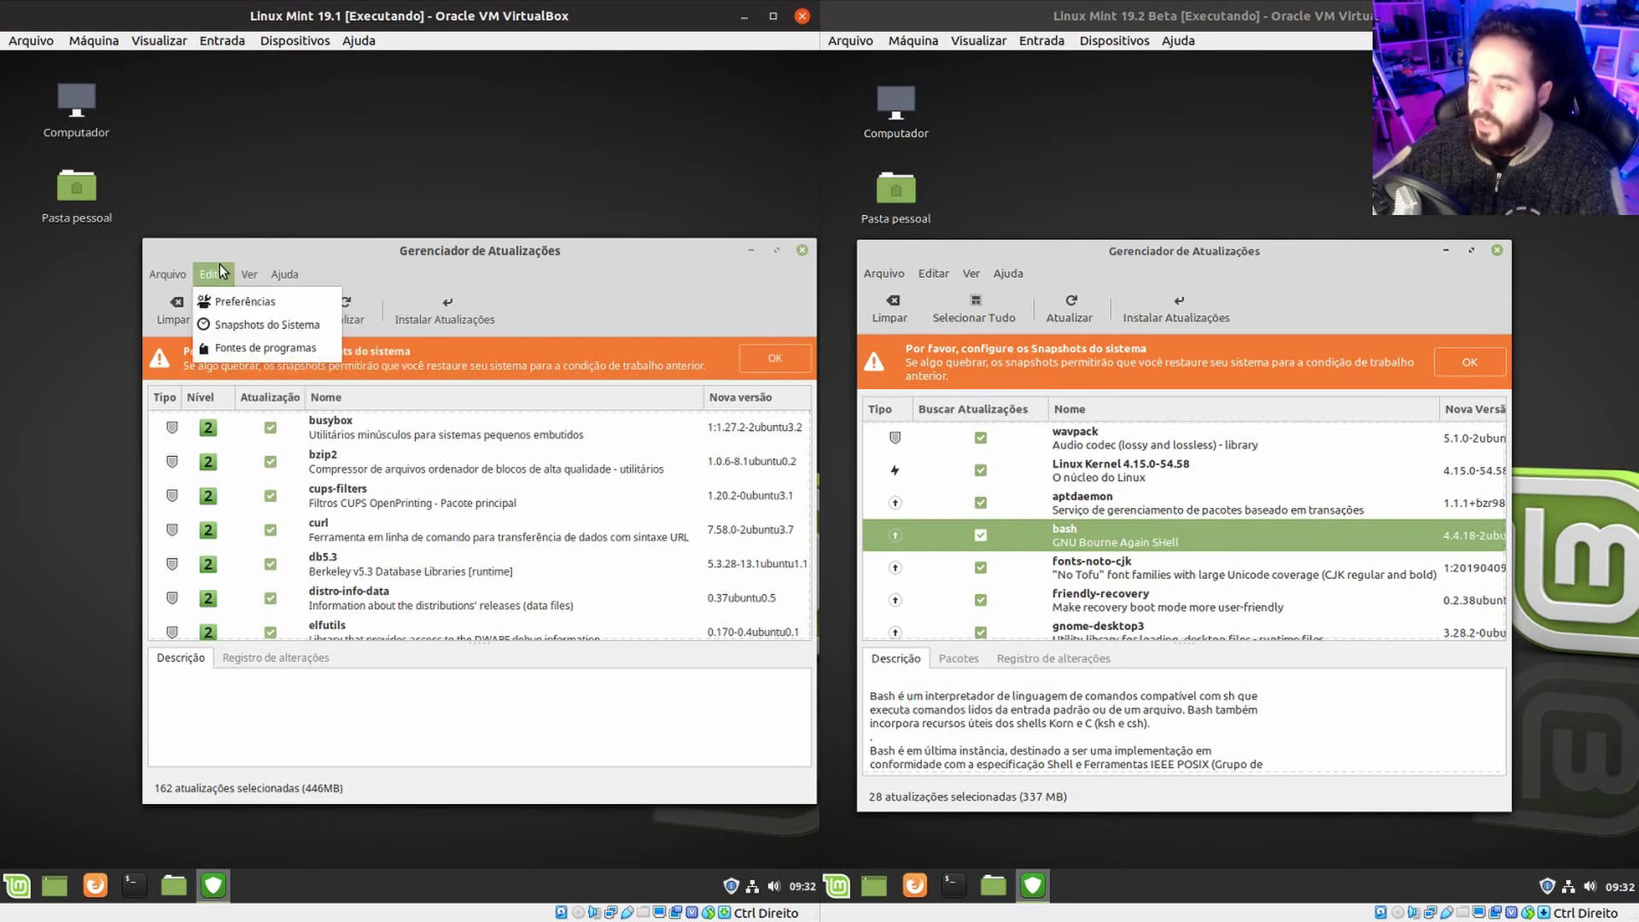
pyautogui.click(280, 346)
pyautogui.click(941, 270)
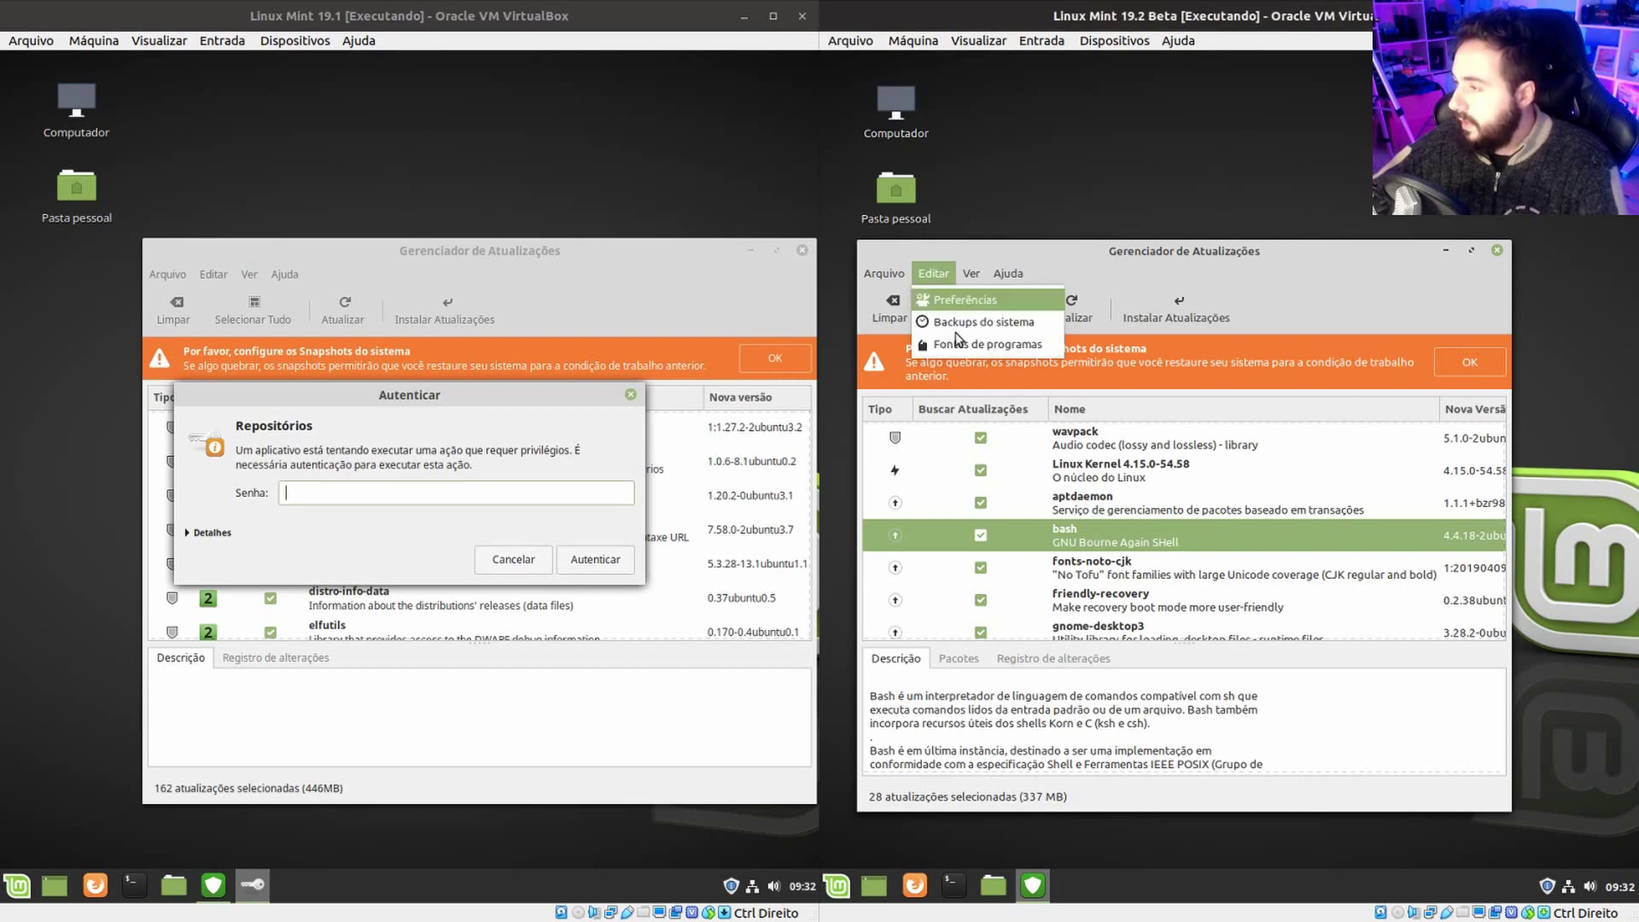
pyautogui.click(1004, 344)
# Enter the administrator password in both Autenticar prompts to open Fontes de Aplicativos.
pyautogui.click(401, 490)
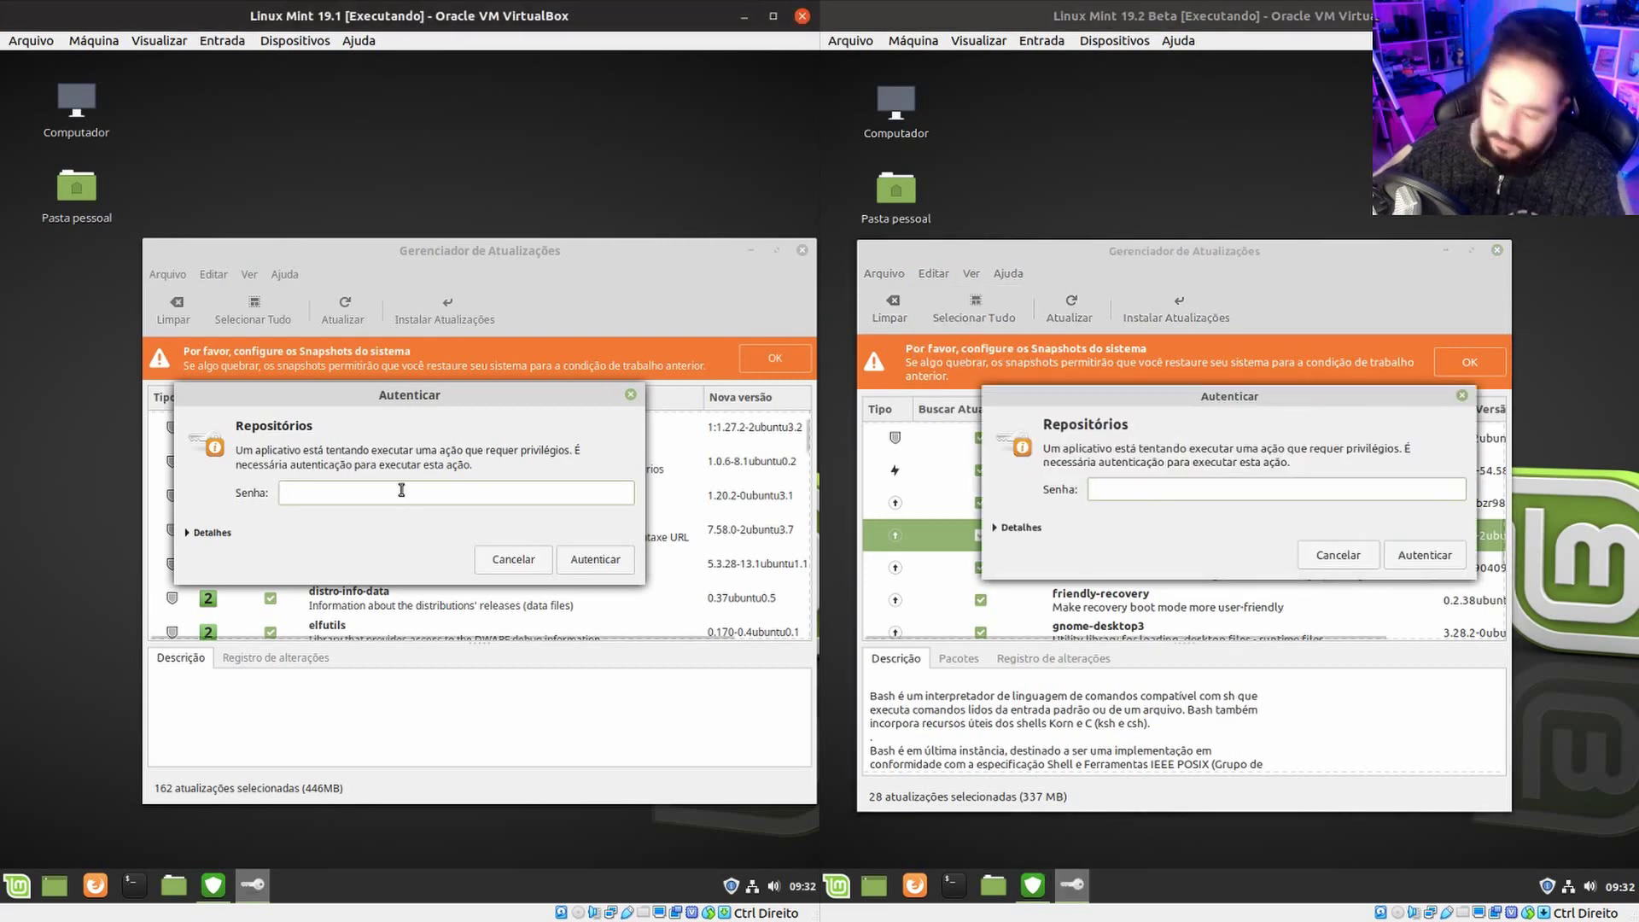
pyautogui.write('123')
pyautogui.press('Return')
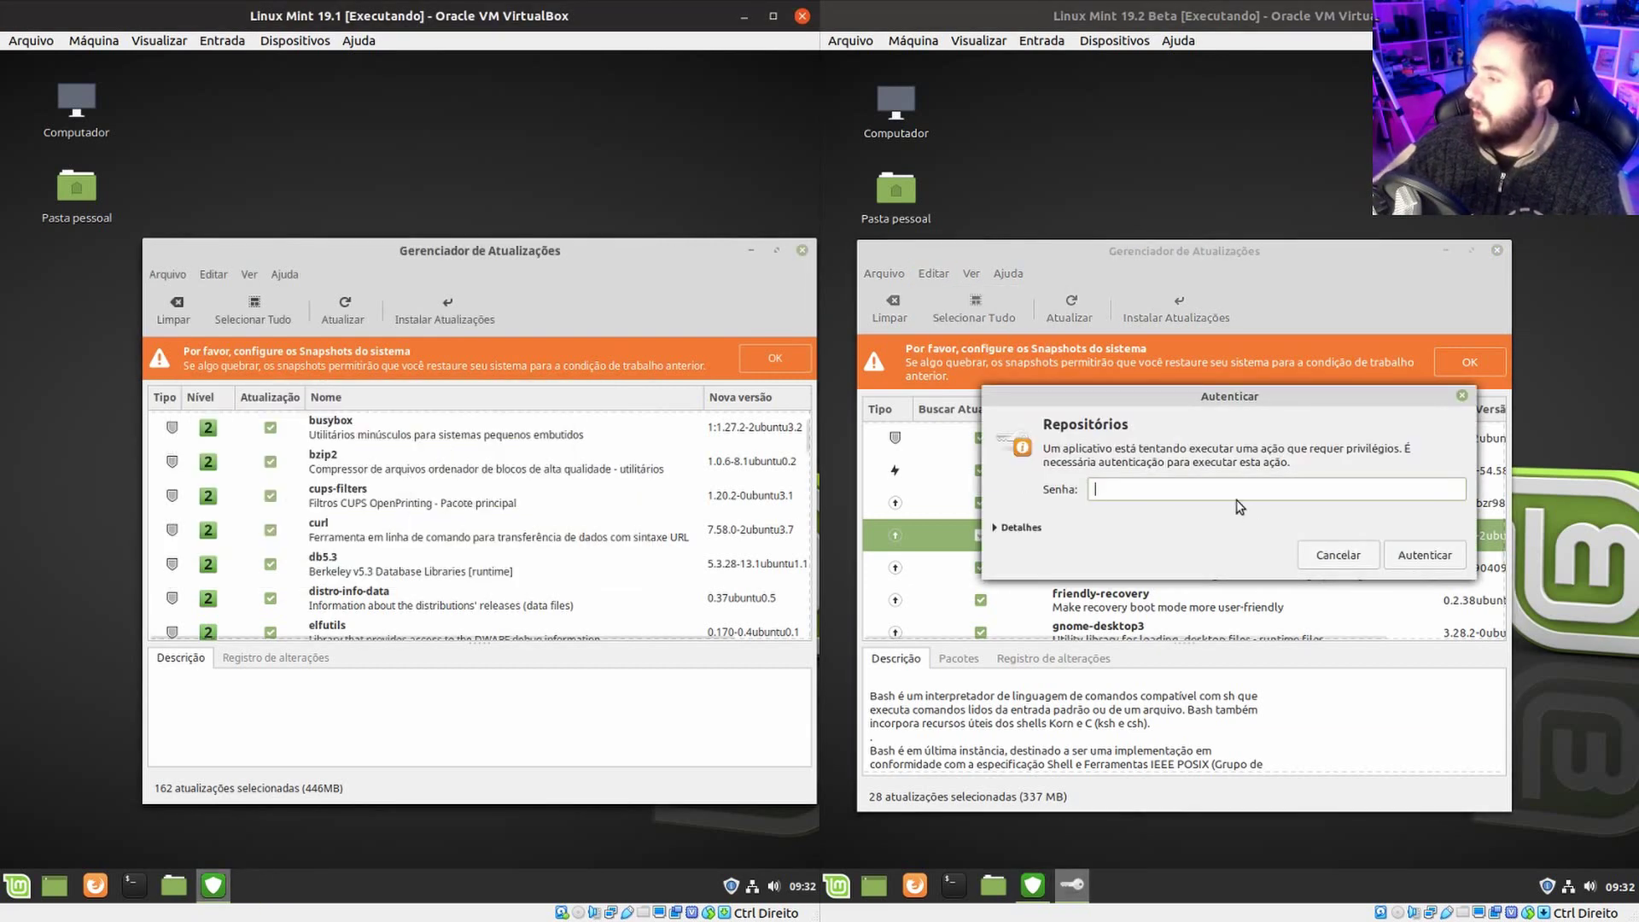
pyautogui.click(1204, 493)
pyautogui.write('123')
pyautogui.press('Return')
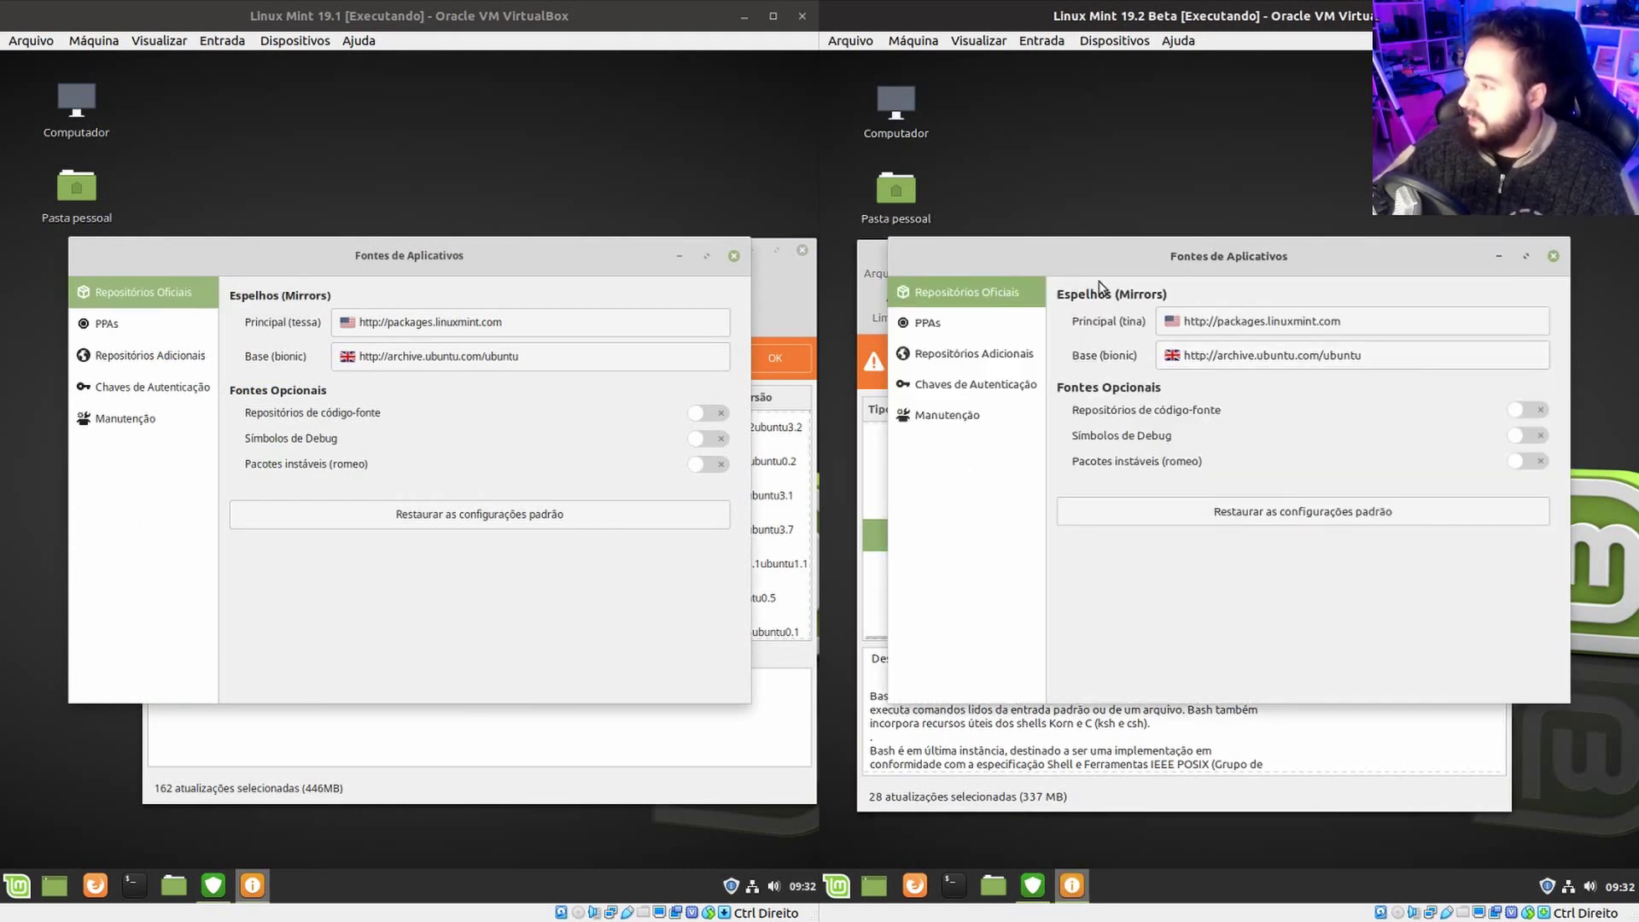
pyautogui.moveTo(1111, 254); pyautogui.dragTo(1093, 266)
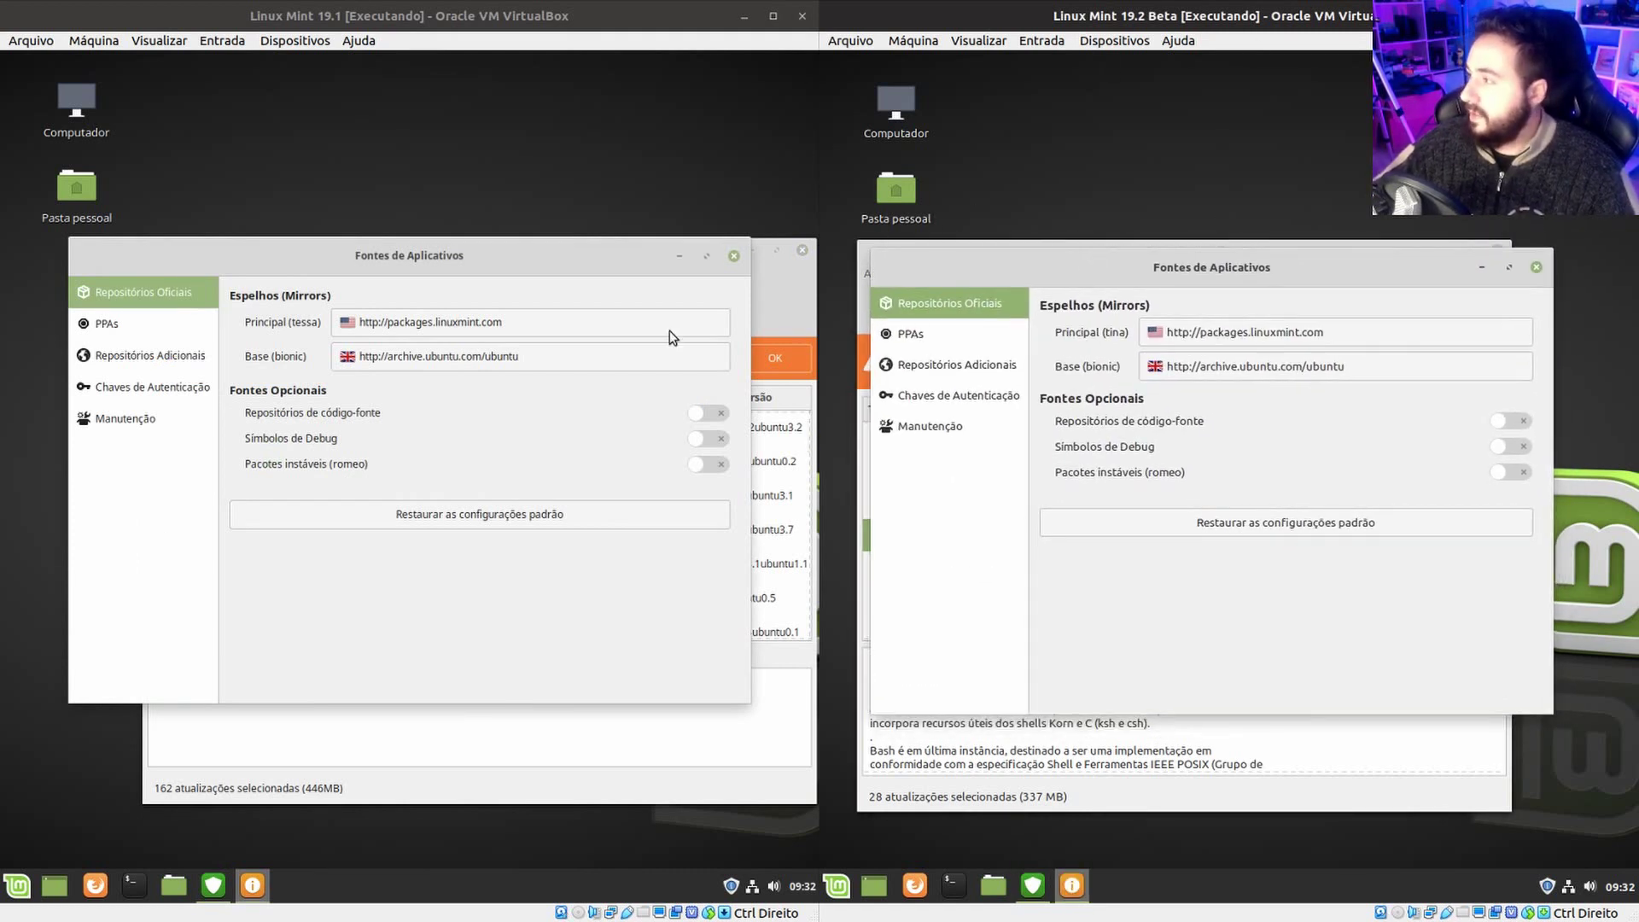
pyautogui.moveTo(476, 251); pyautogui.dragTo(571, 263)
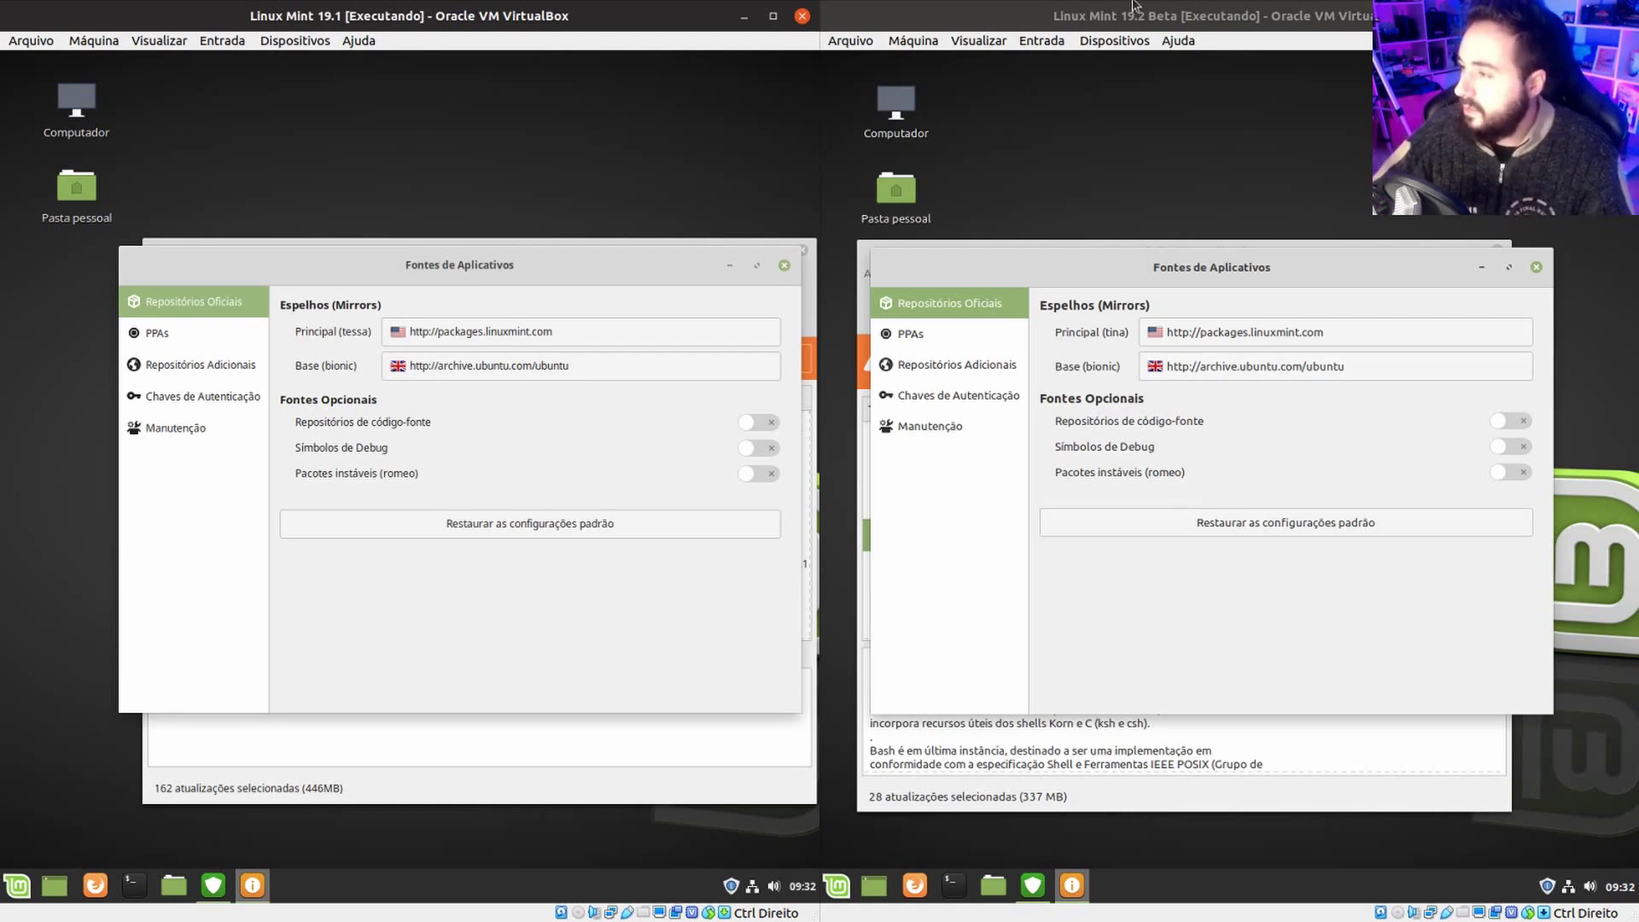
pyautogui.click(174, 885)
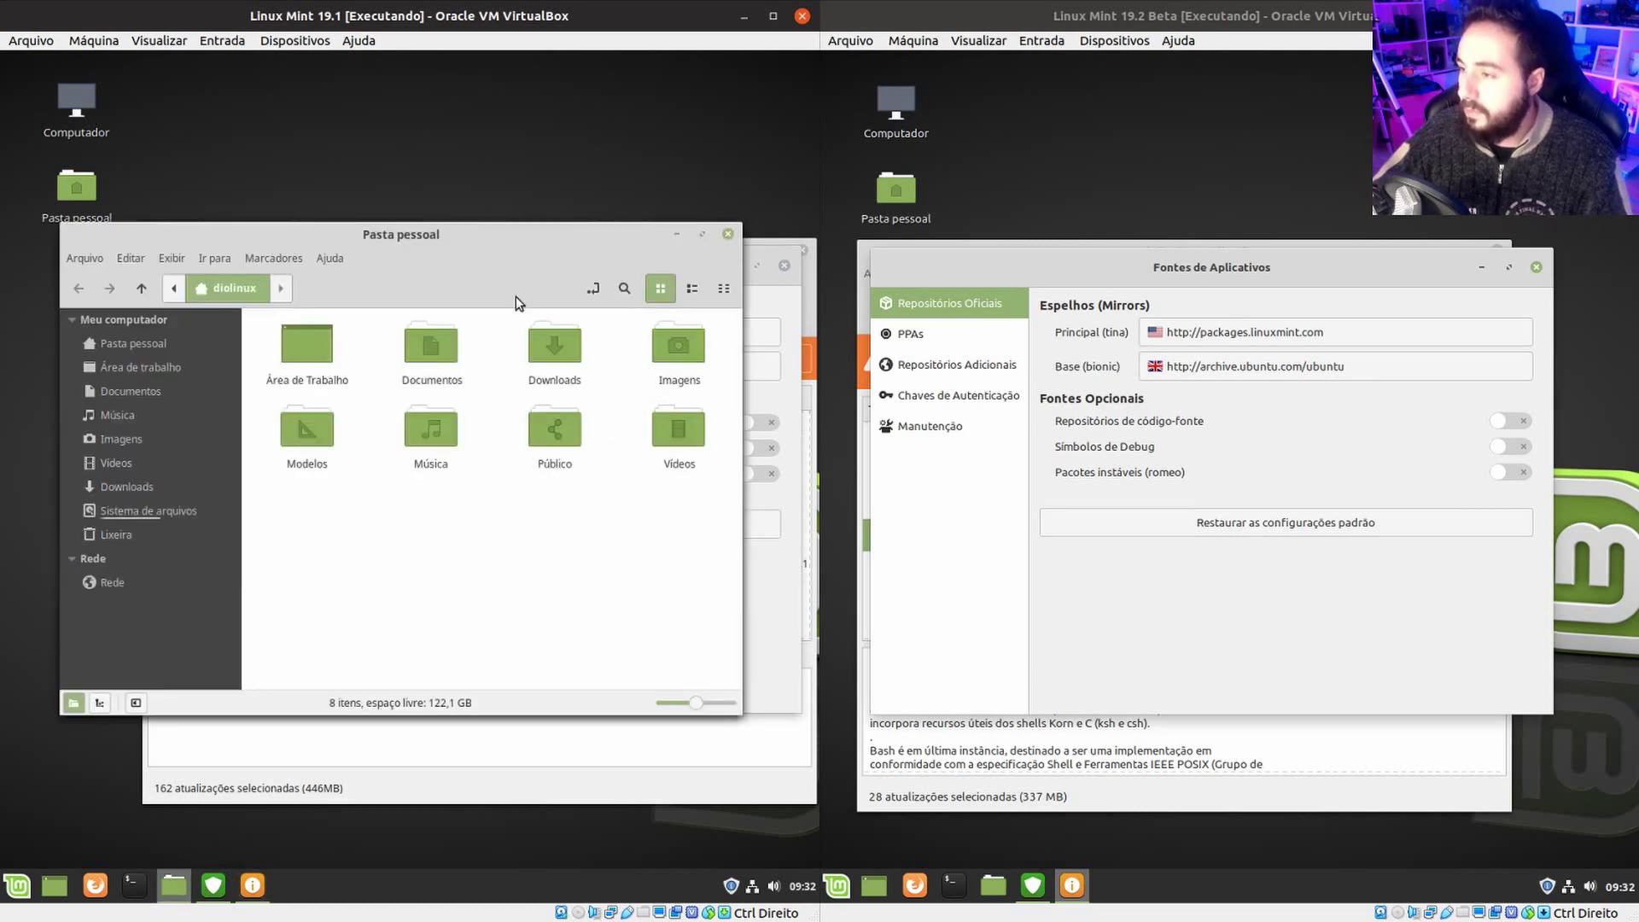
pyautogui.moveTo(495, 264); pyautogui.dragTo(572, 417)
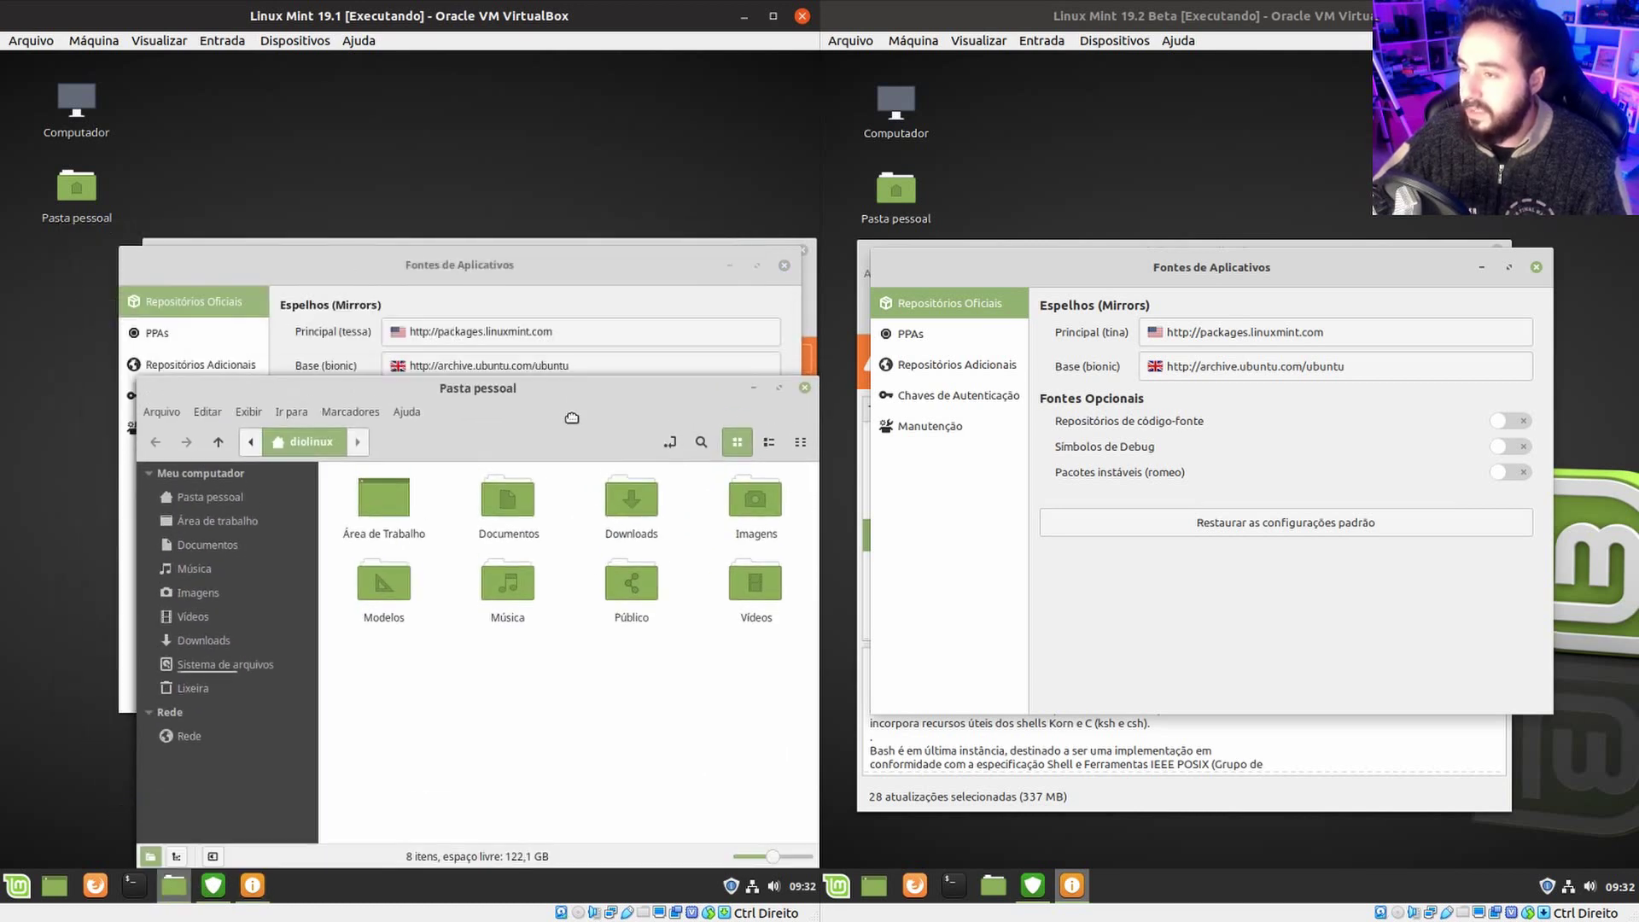
pyautogui.click(367, 415)
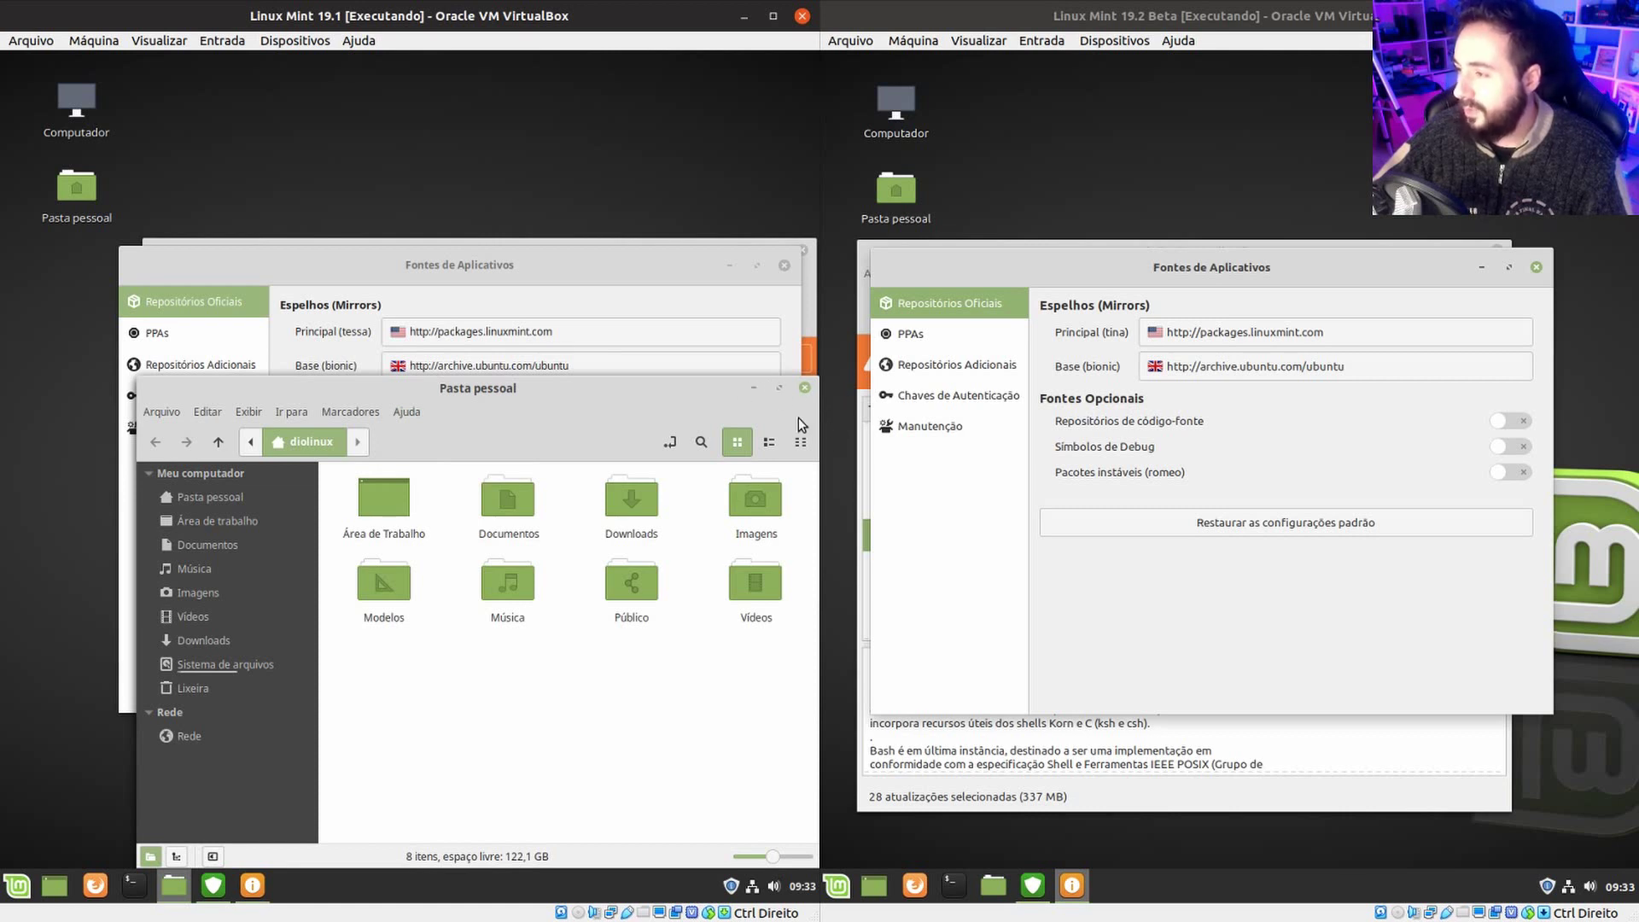
pyautogui.click(552, 273)
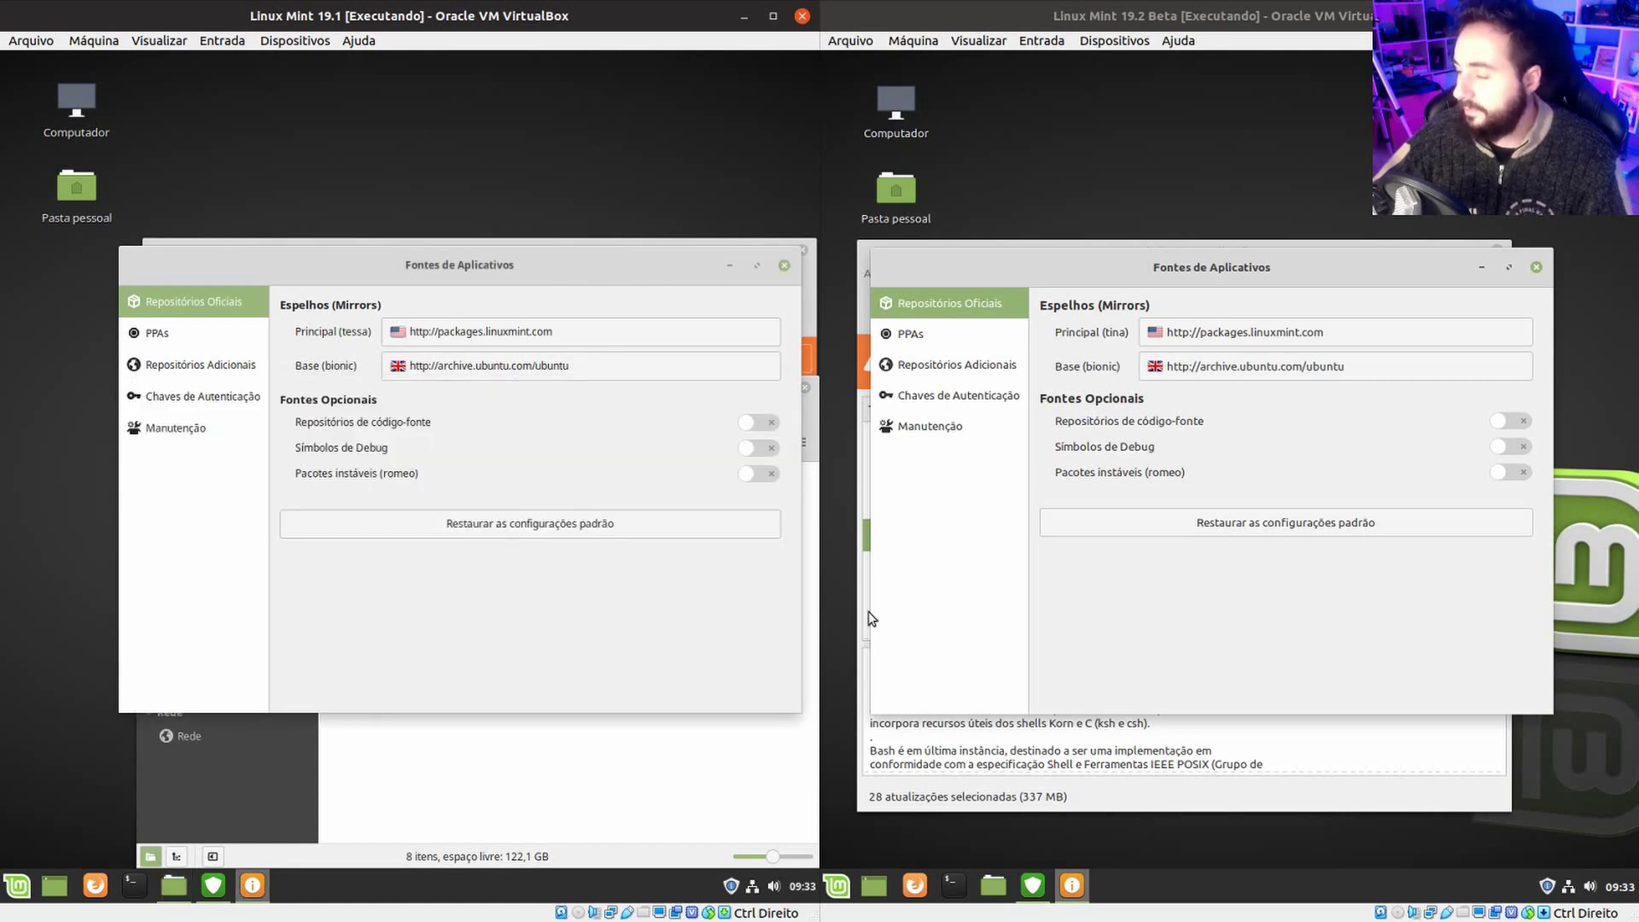
pyautogui.click(609, 788)
pyautogui.click(751, 382)
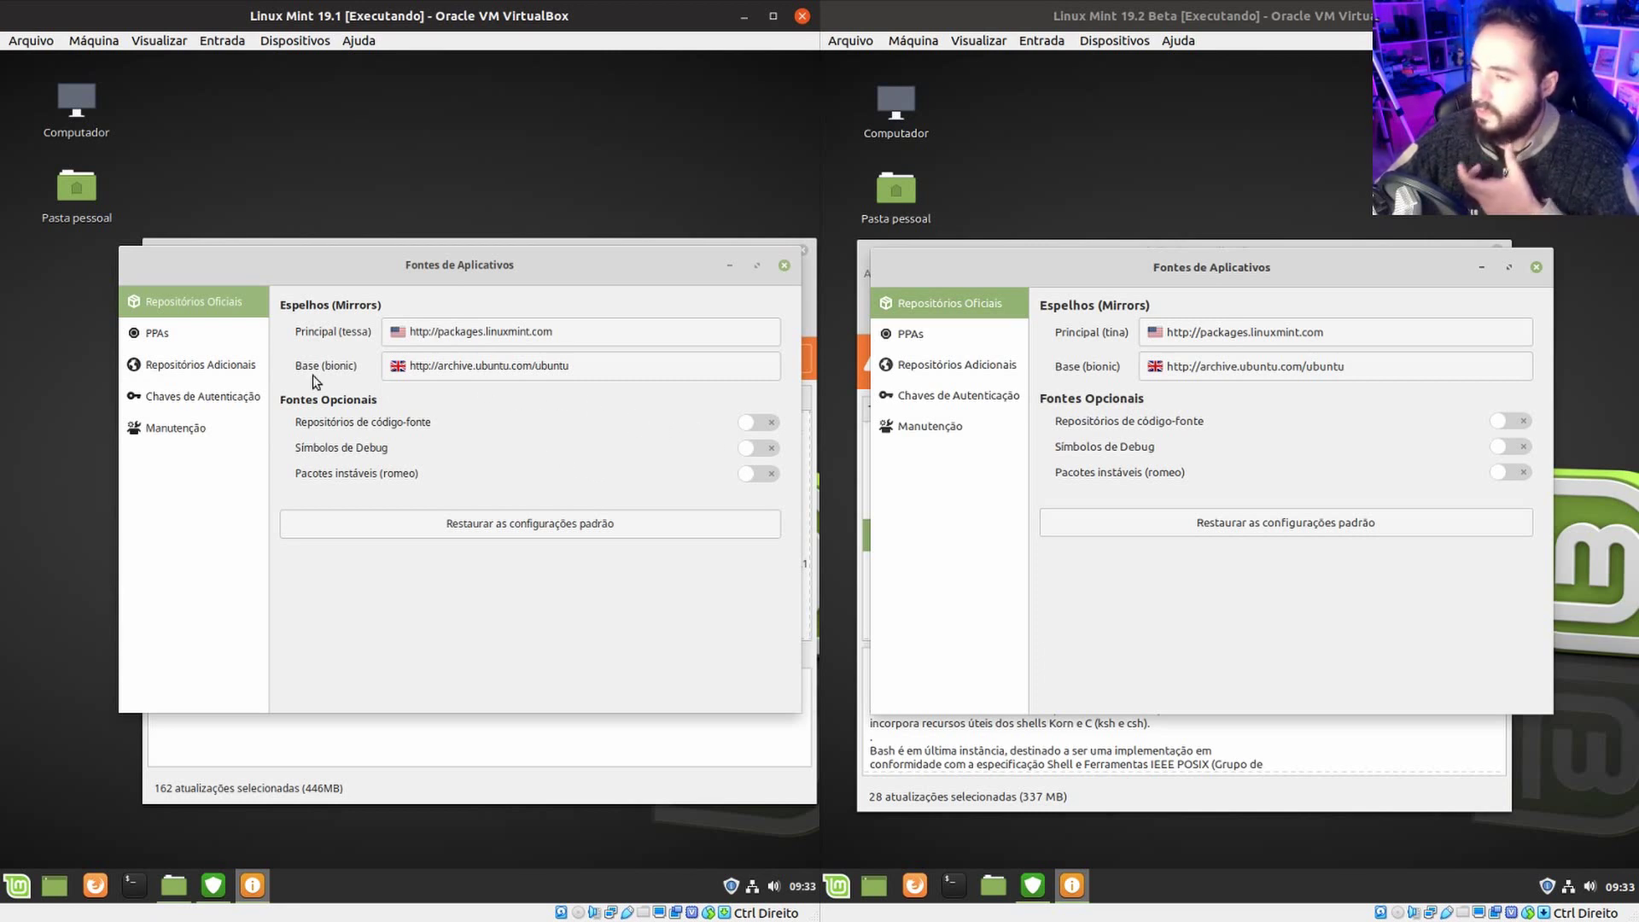
# Browse the PPAs, Repositórios Adicionais, Chaves de Autenticação and Manutenção pages in both VMs.
pyautogui.click(220, 335)
pyautogui.click(921, 334)
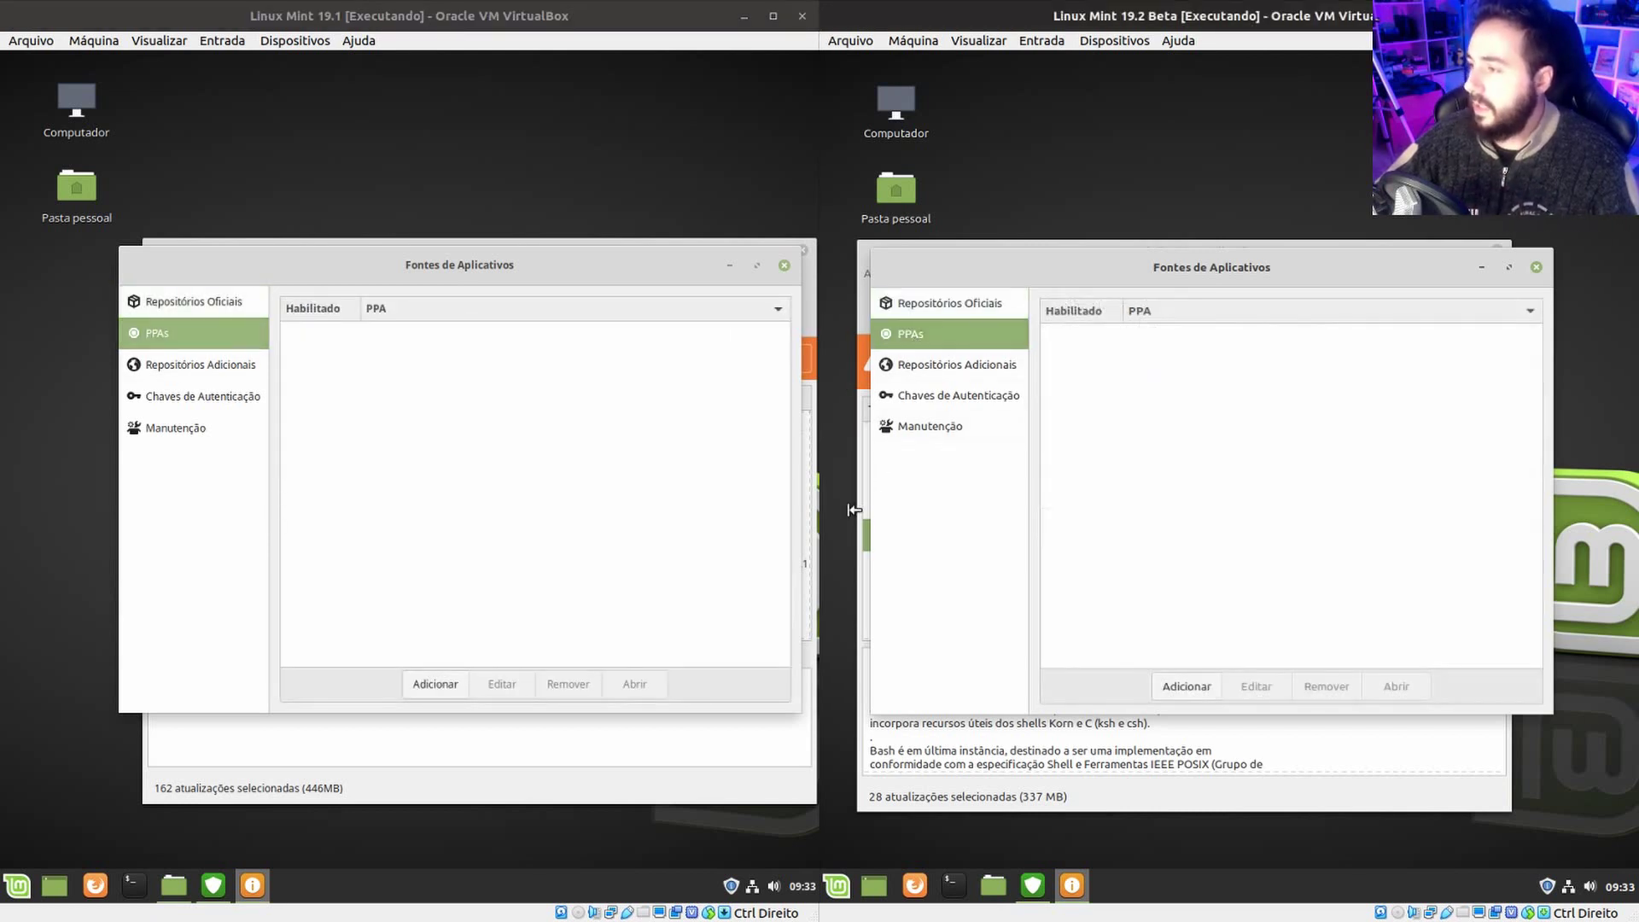
pyautogui.click(201, 365)
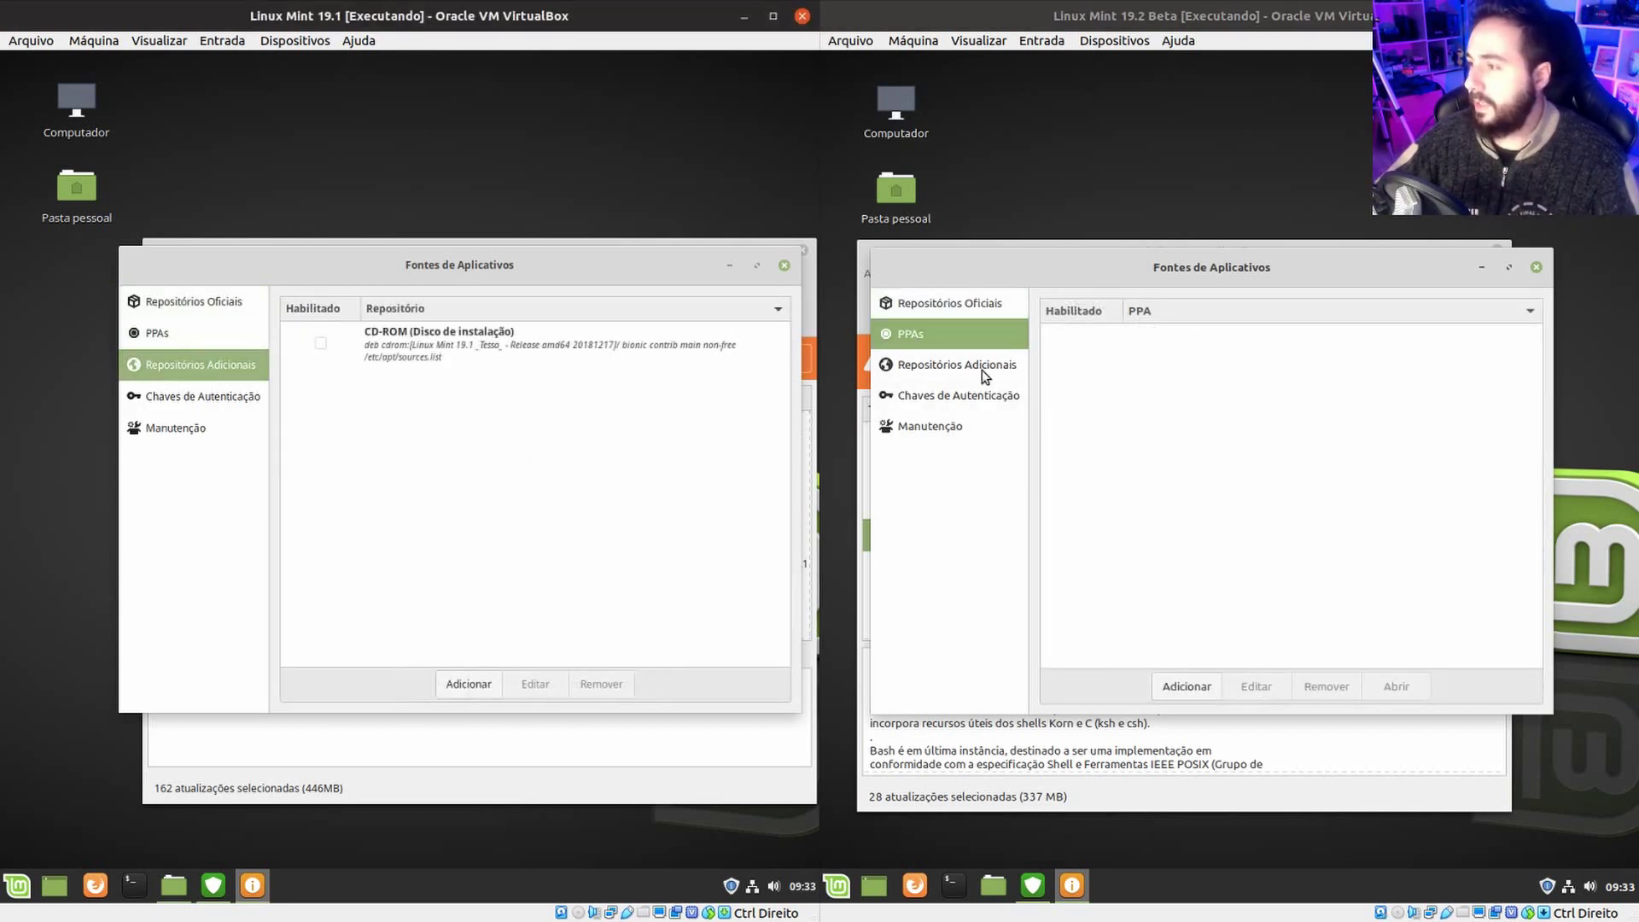
pyautogui.click(970, 365)
pyautogui.click(254, 401)
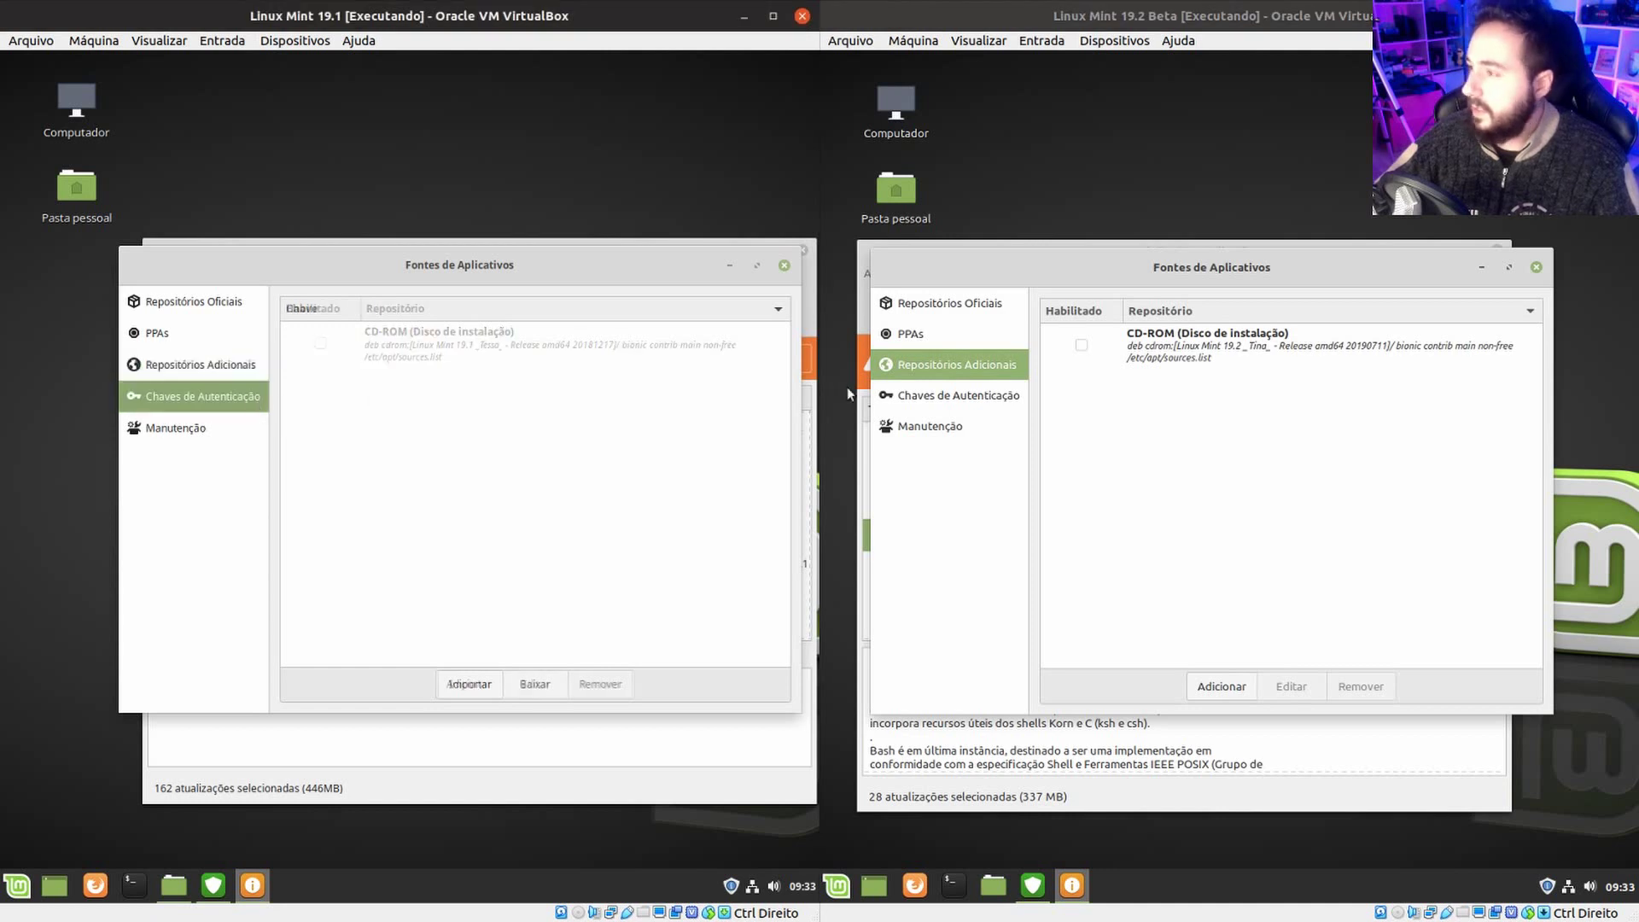
pyautogui.click(932, 395)
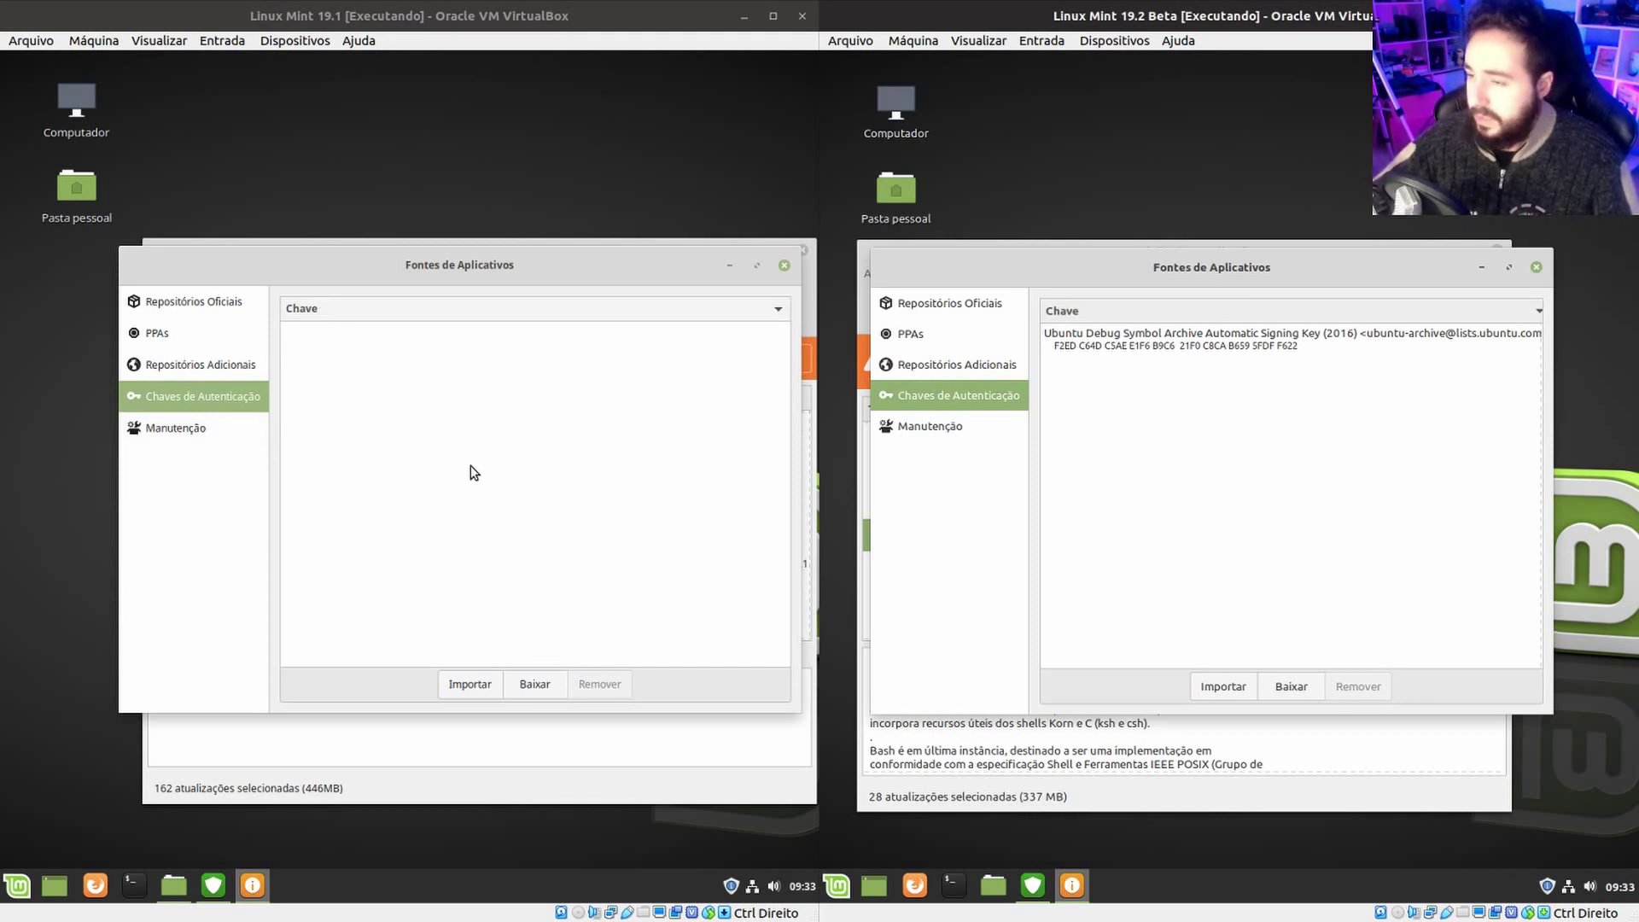
pyautogui.click(169, 427)
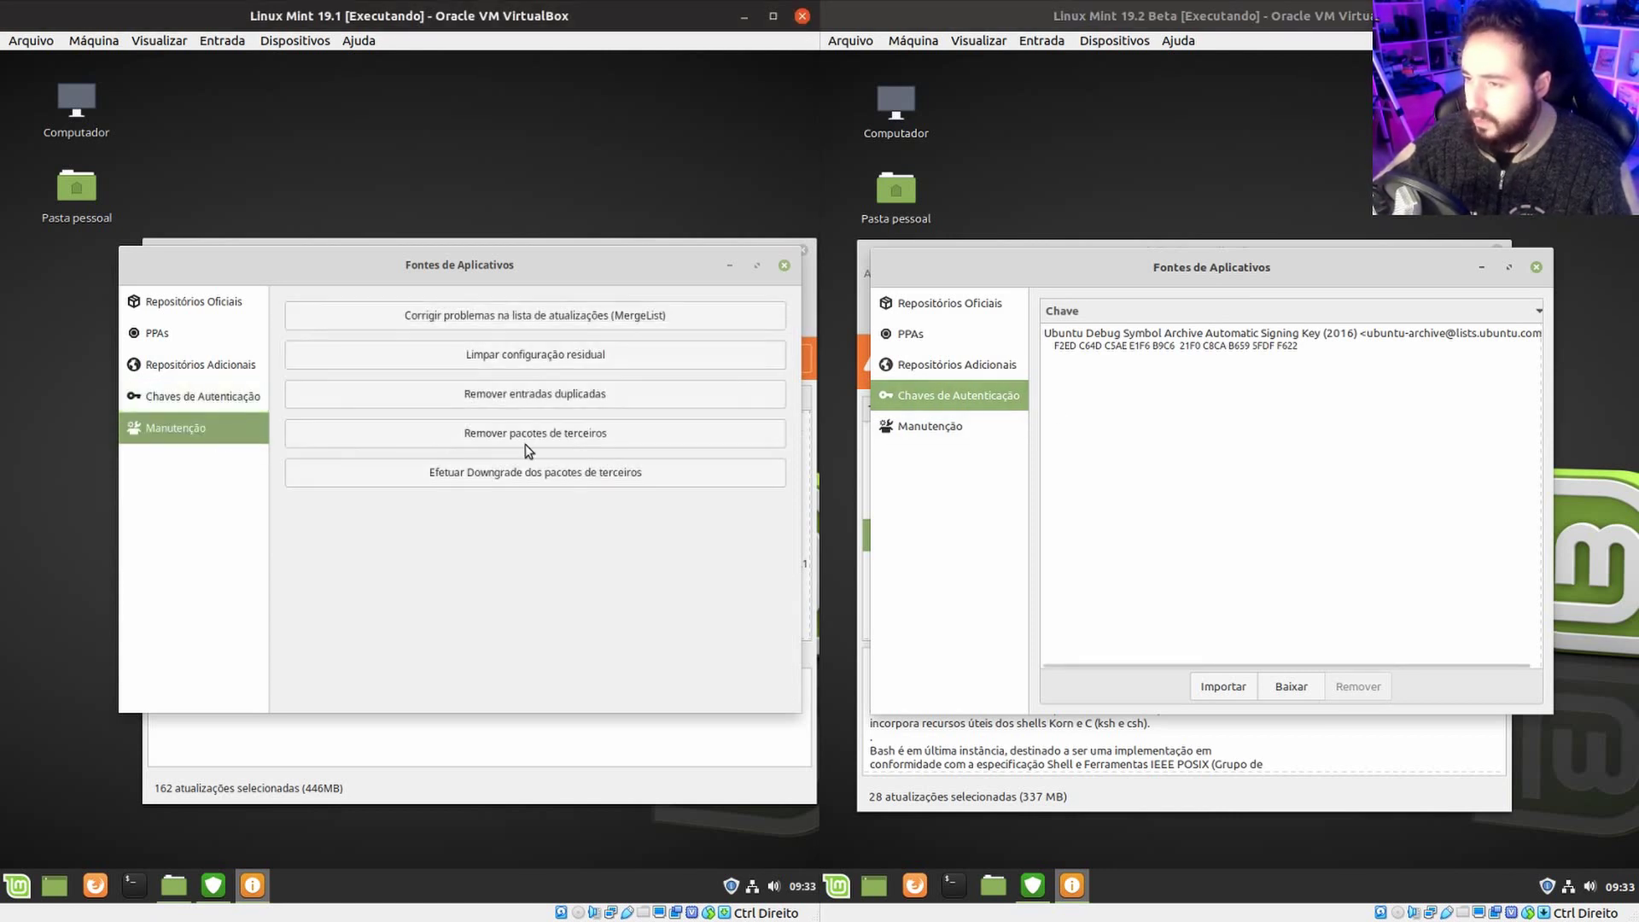
pyautogui.click(911, 430)
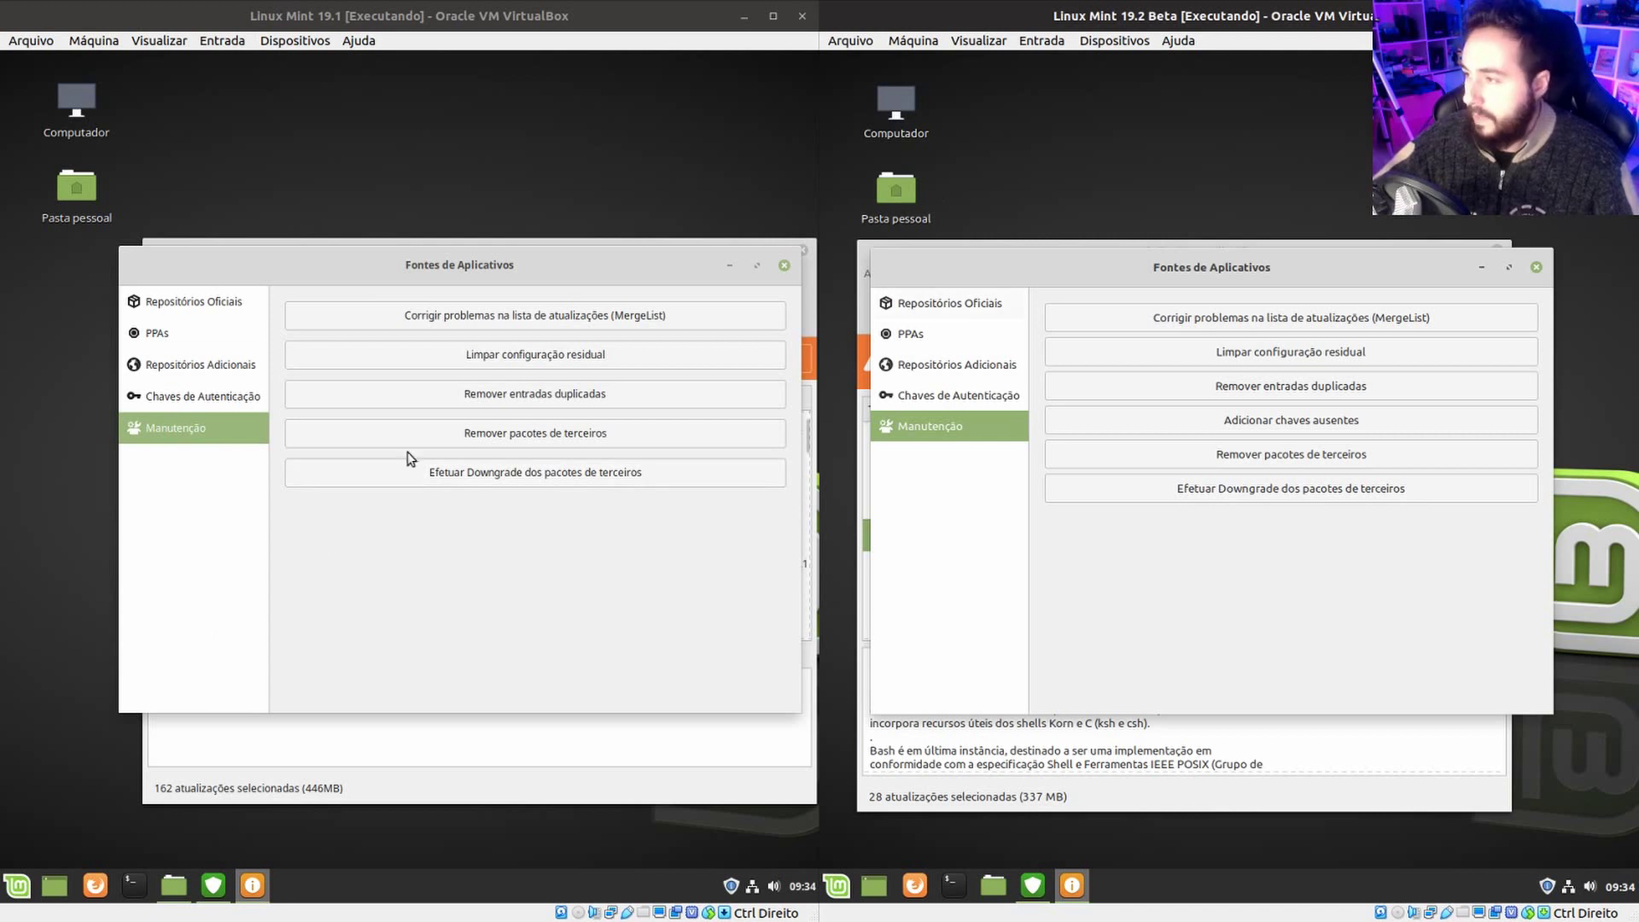
# Close the Fontes de Aplicativos window in both VMs.
pyautogui.moveTo(609, 268)
pyautogui.mouseDown()
pyautogui.moveTo(627, 288)
pyautogui.moveTo(625, 258)
pyautogui.mouseUp()
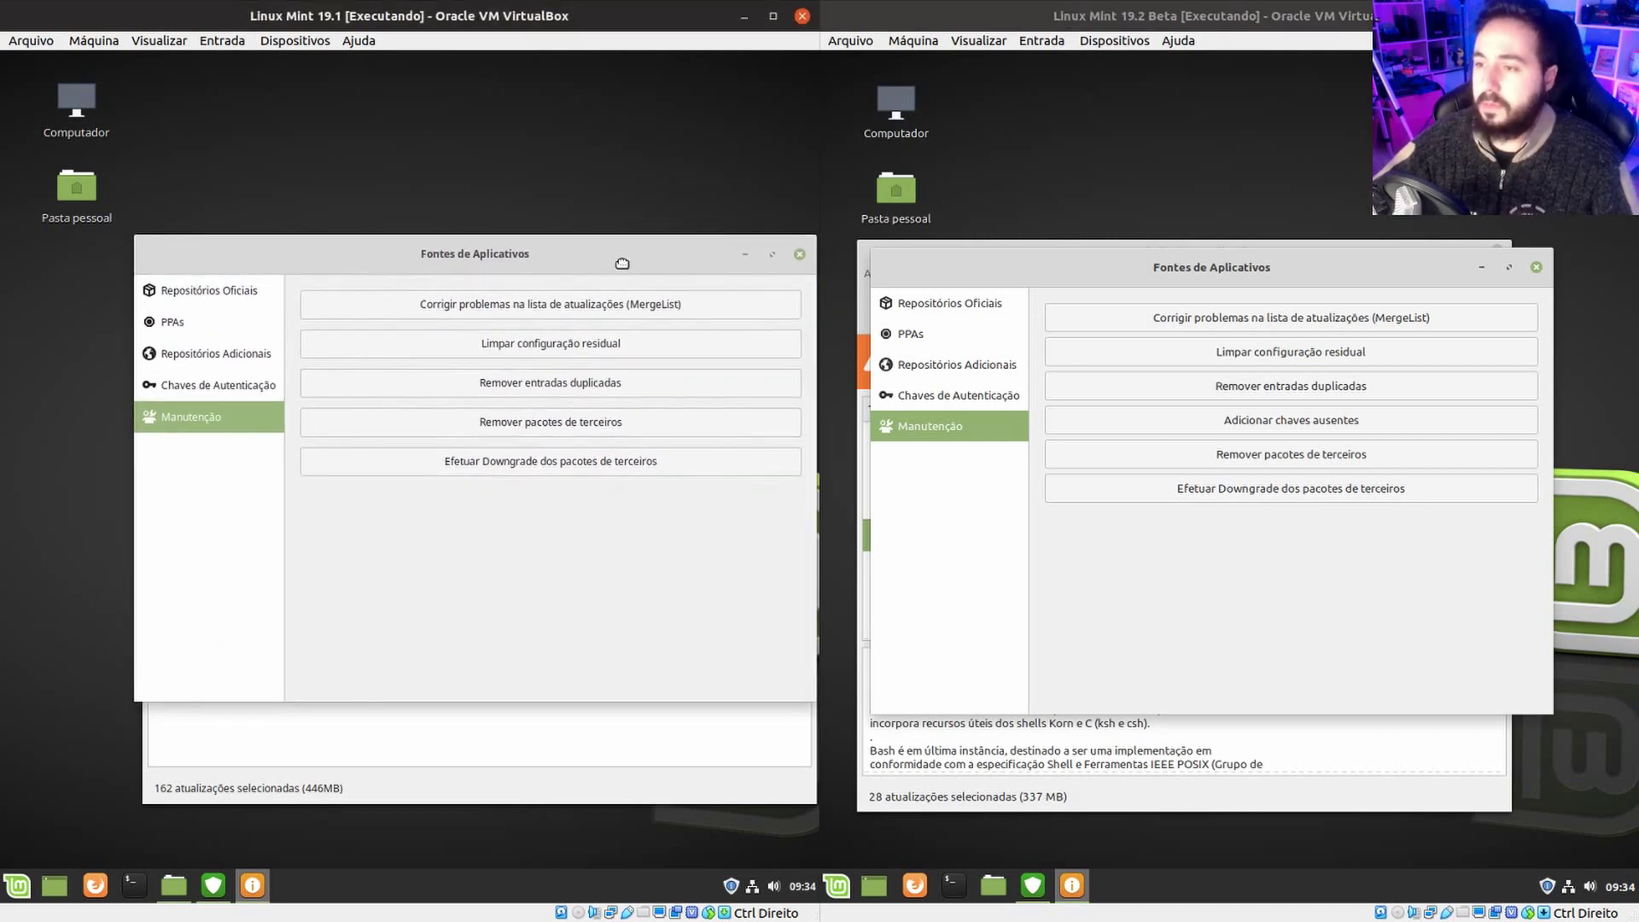
pyautogui.click(799, 254)
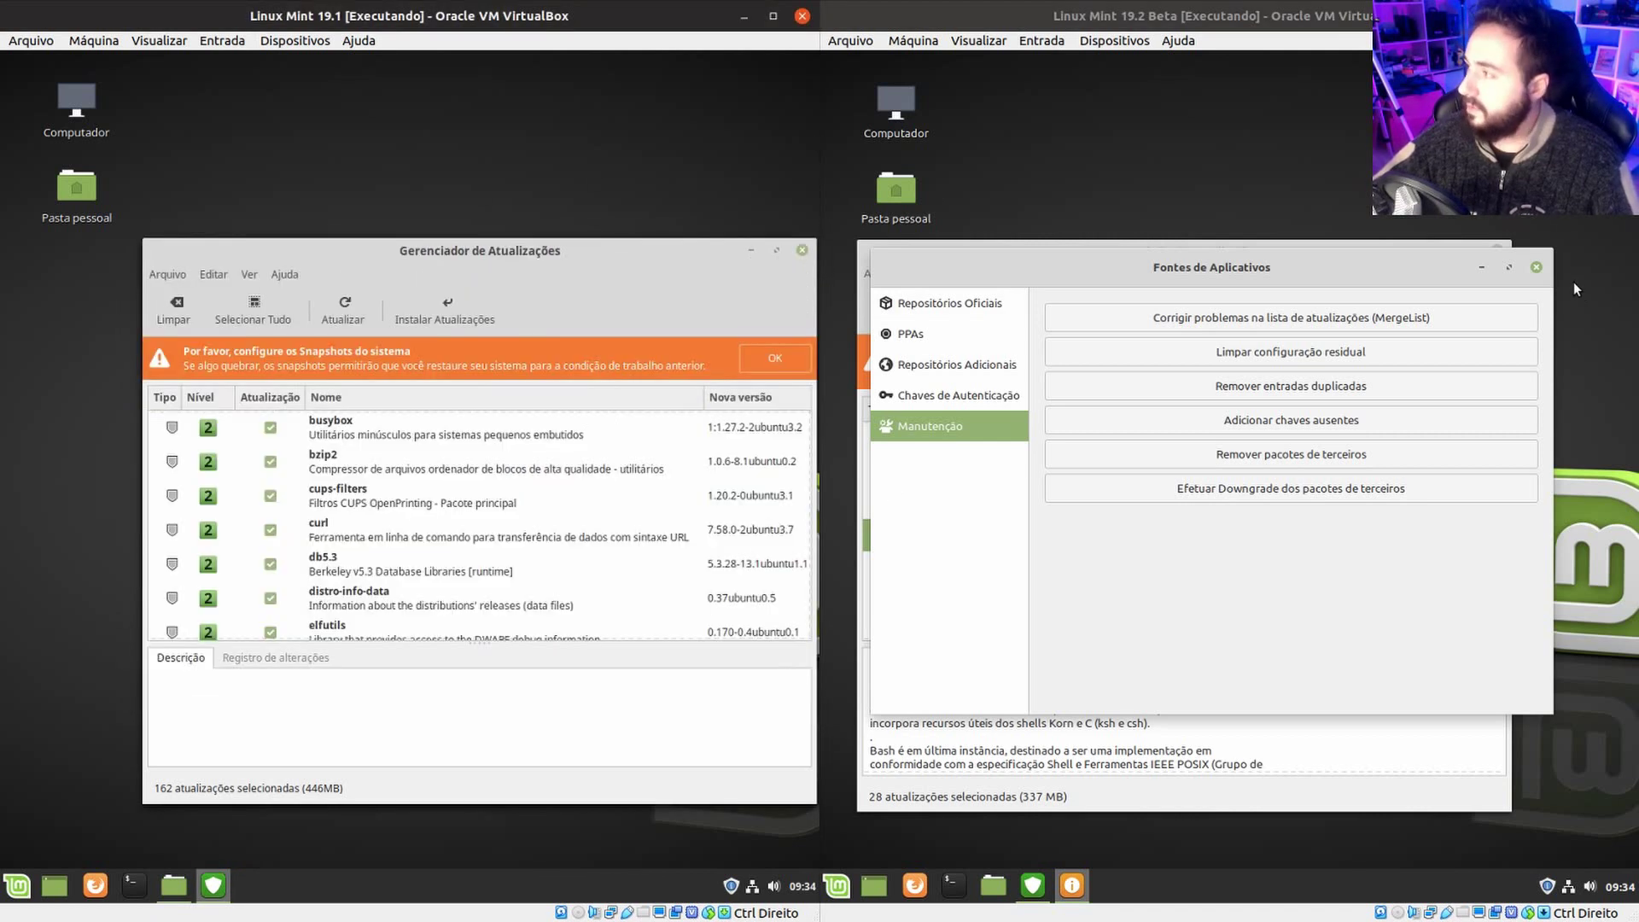
pyautogui.click(1537, 268)
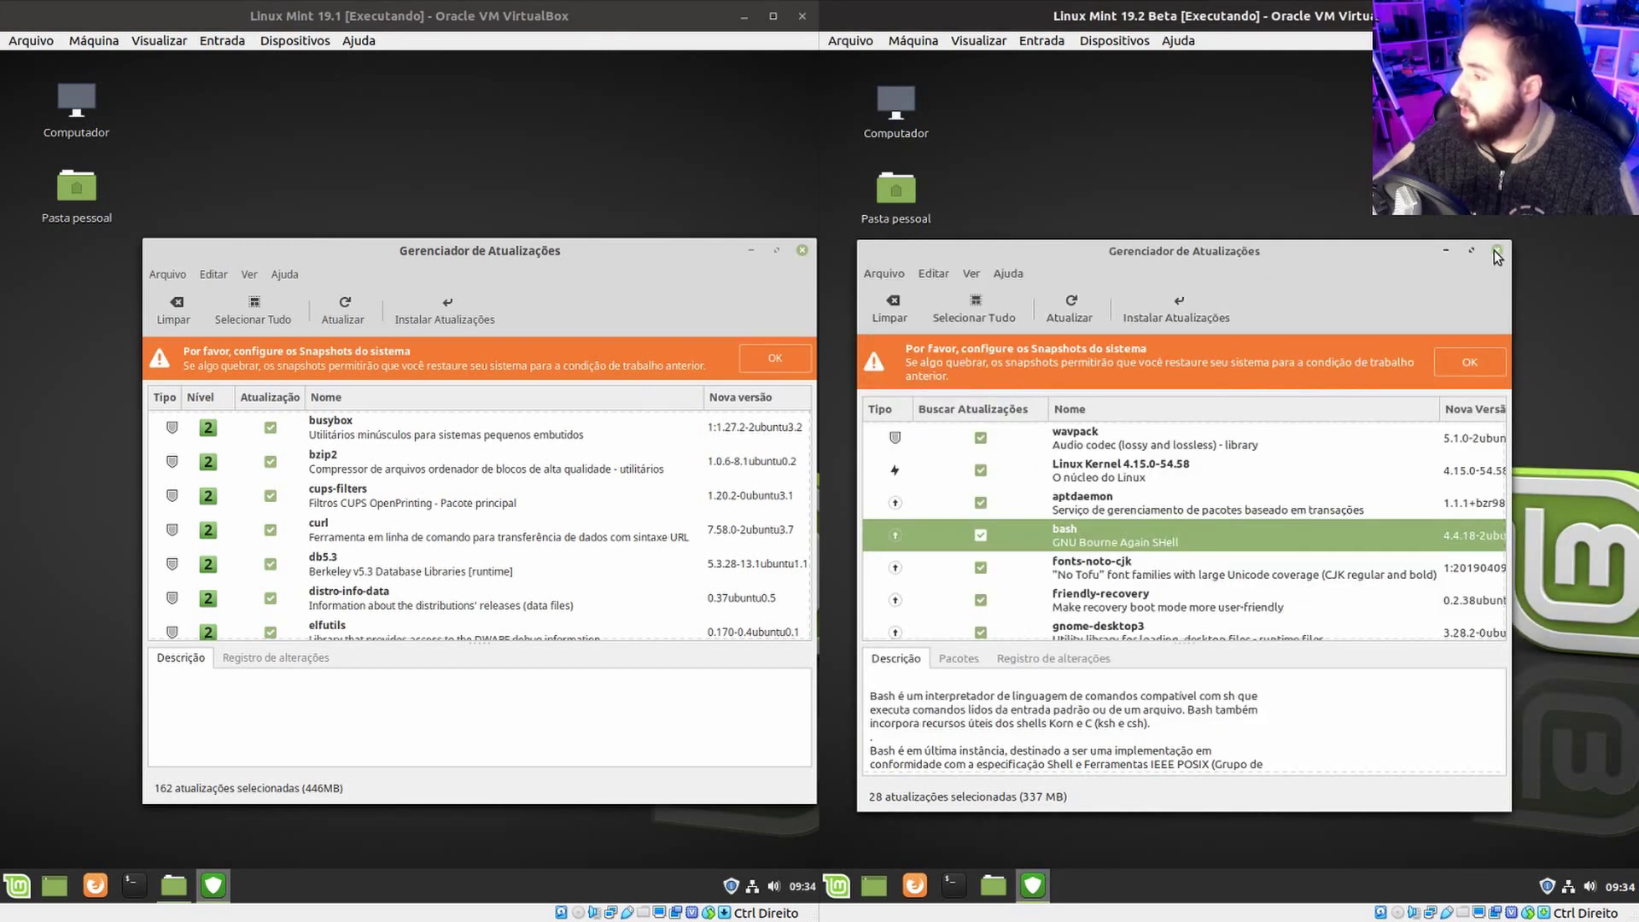
# Check the Arquivo and Ajuda menus of both Update Managers, then reposition both windows.
pyautogui.click(161, 274)
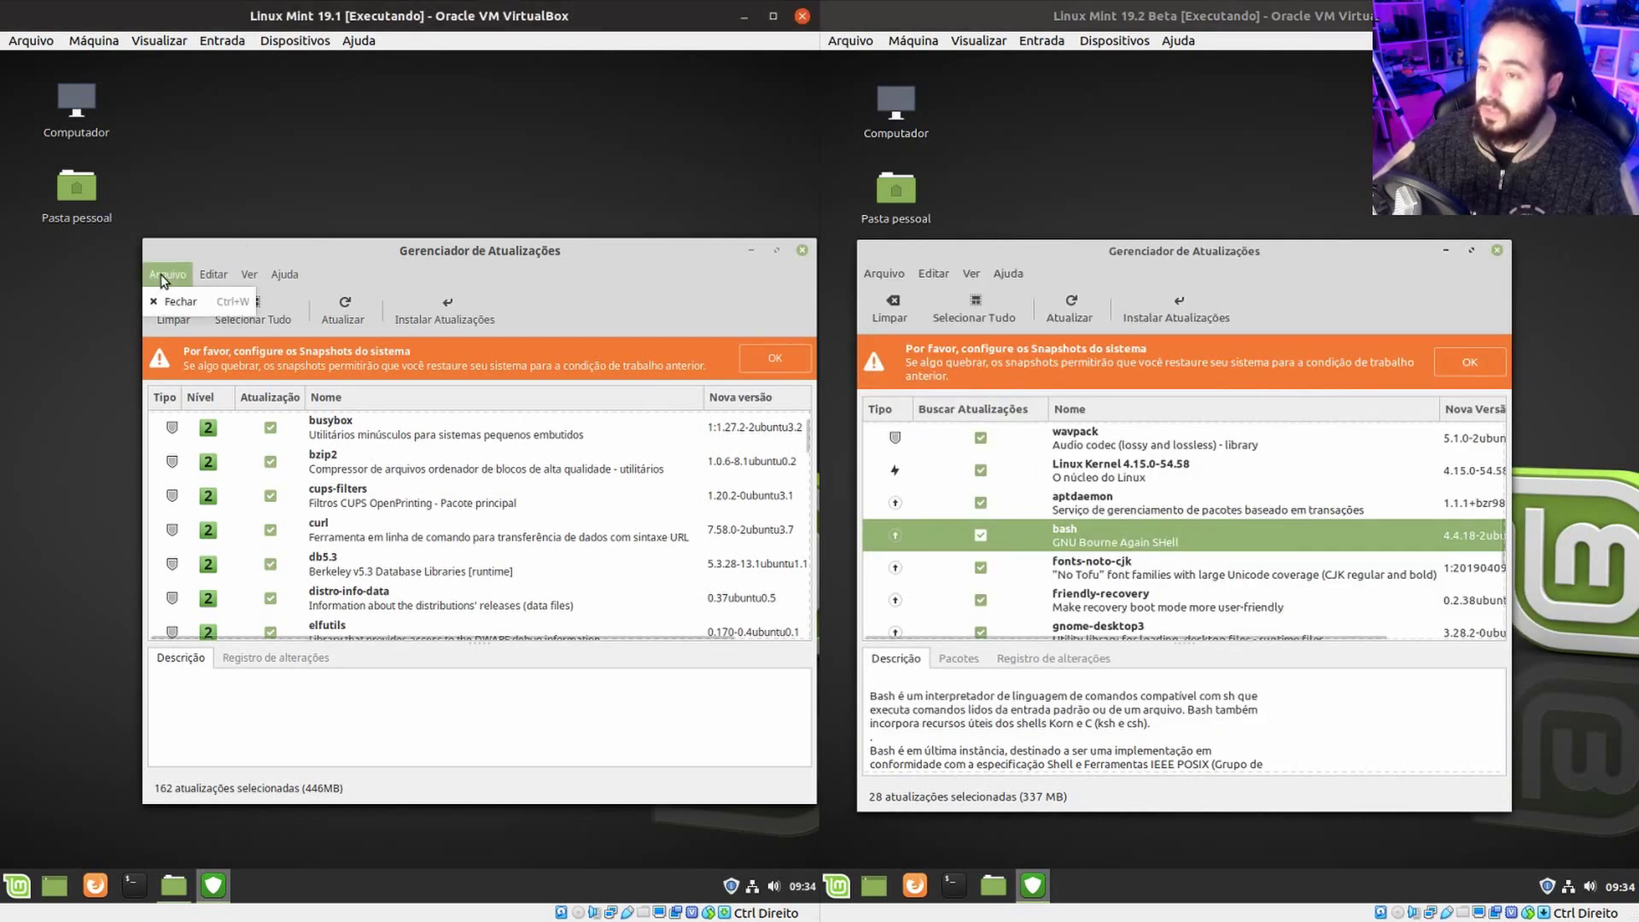
pyautogui.click(884, 273)
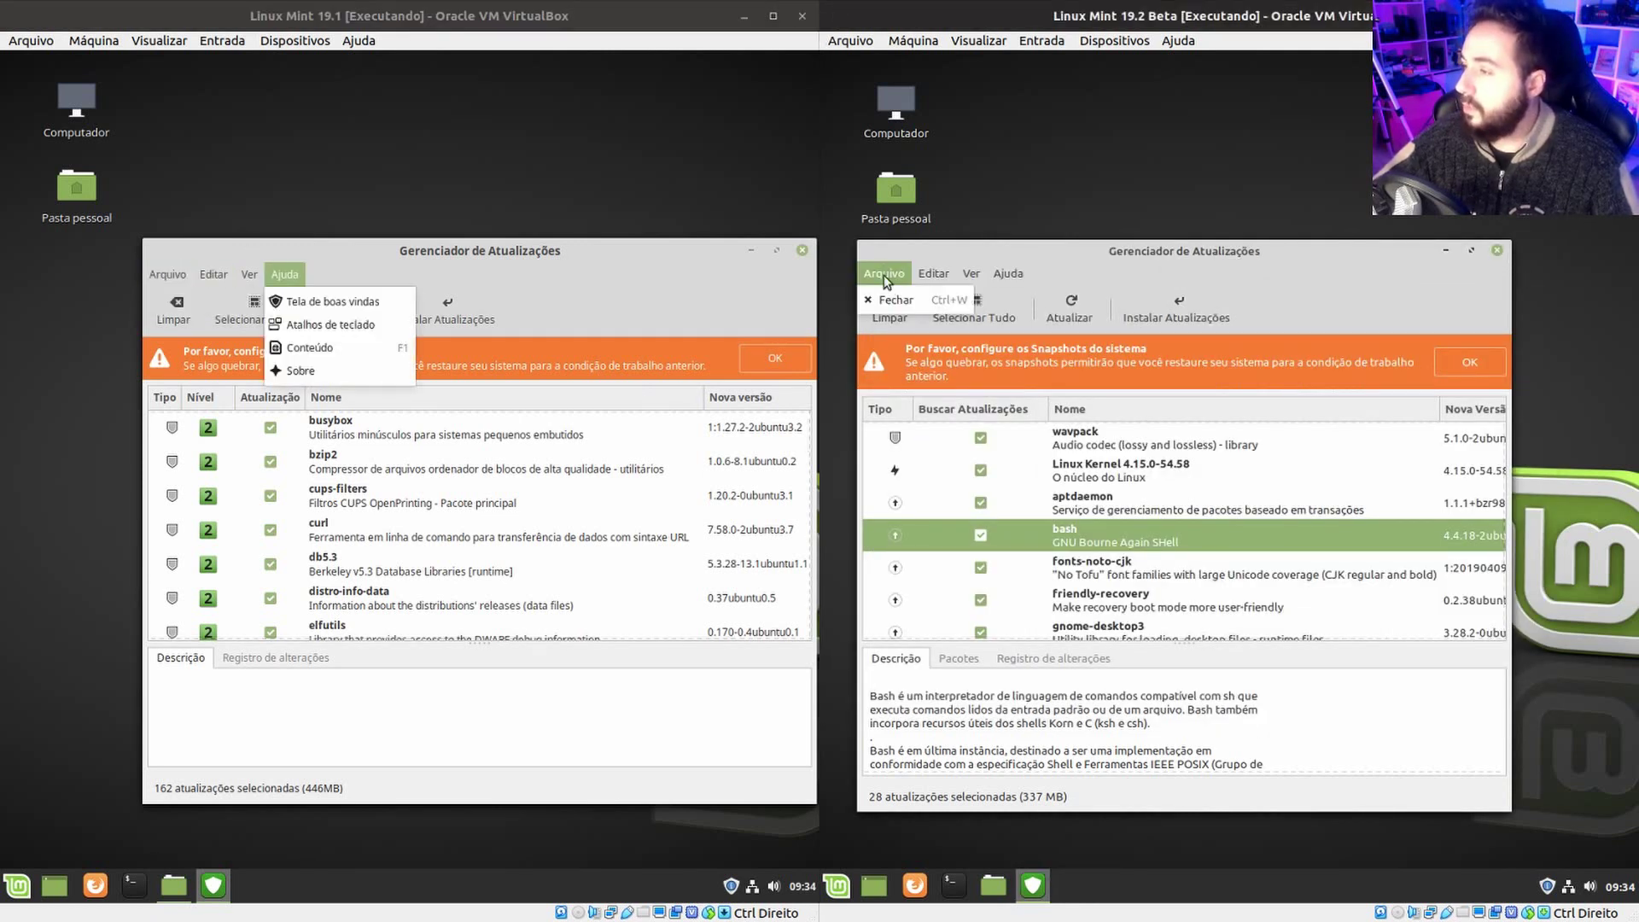
pyautogui.click(1366, 261)
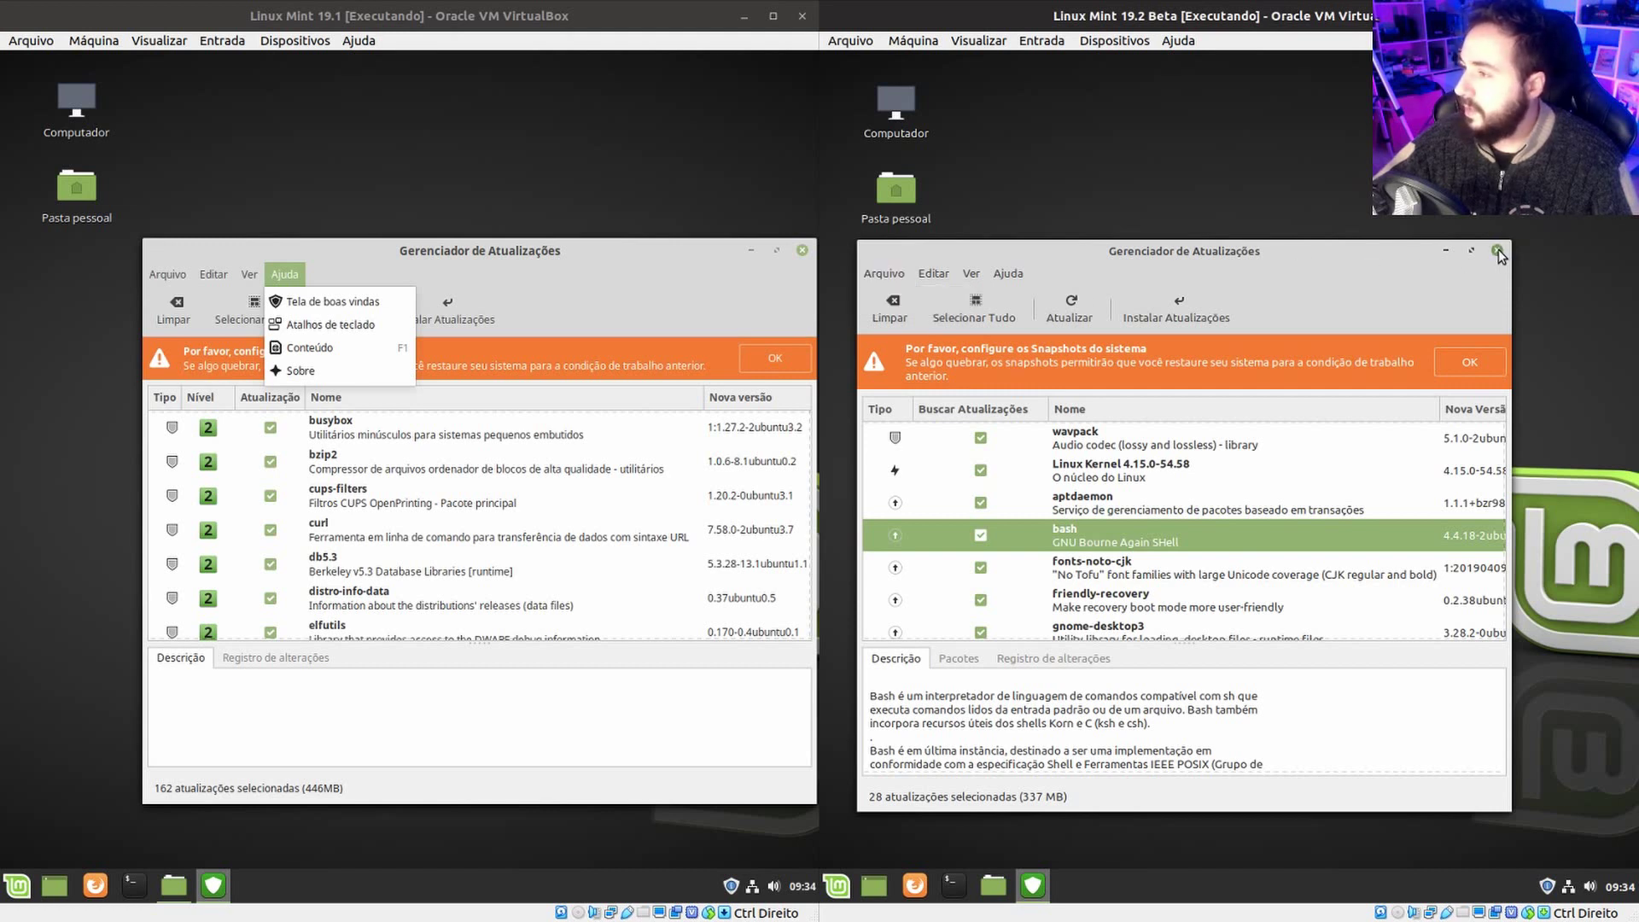
pyautogui.click(627, 273)
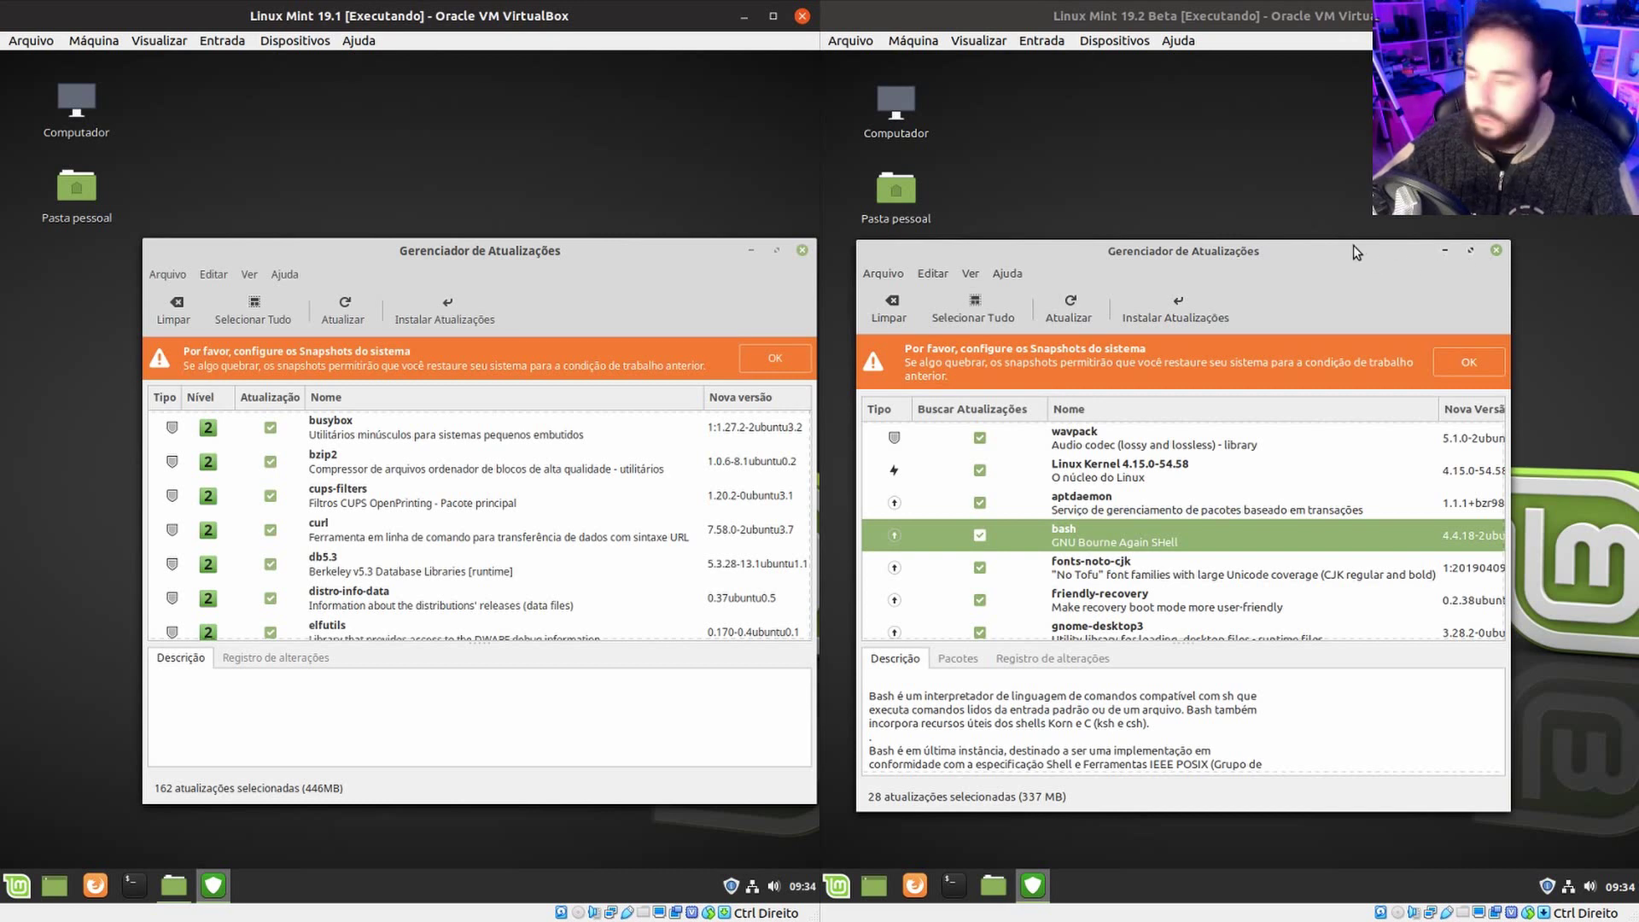
pyautogui.moveTo(1329, 257); pyautogui.dragTo(1328, 276)
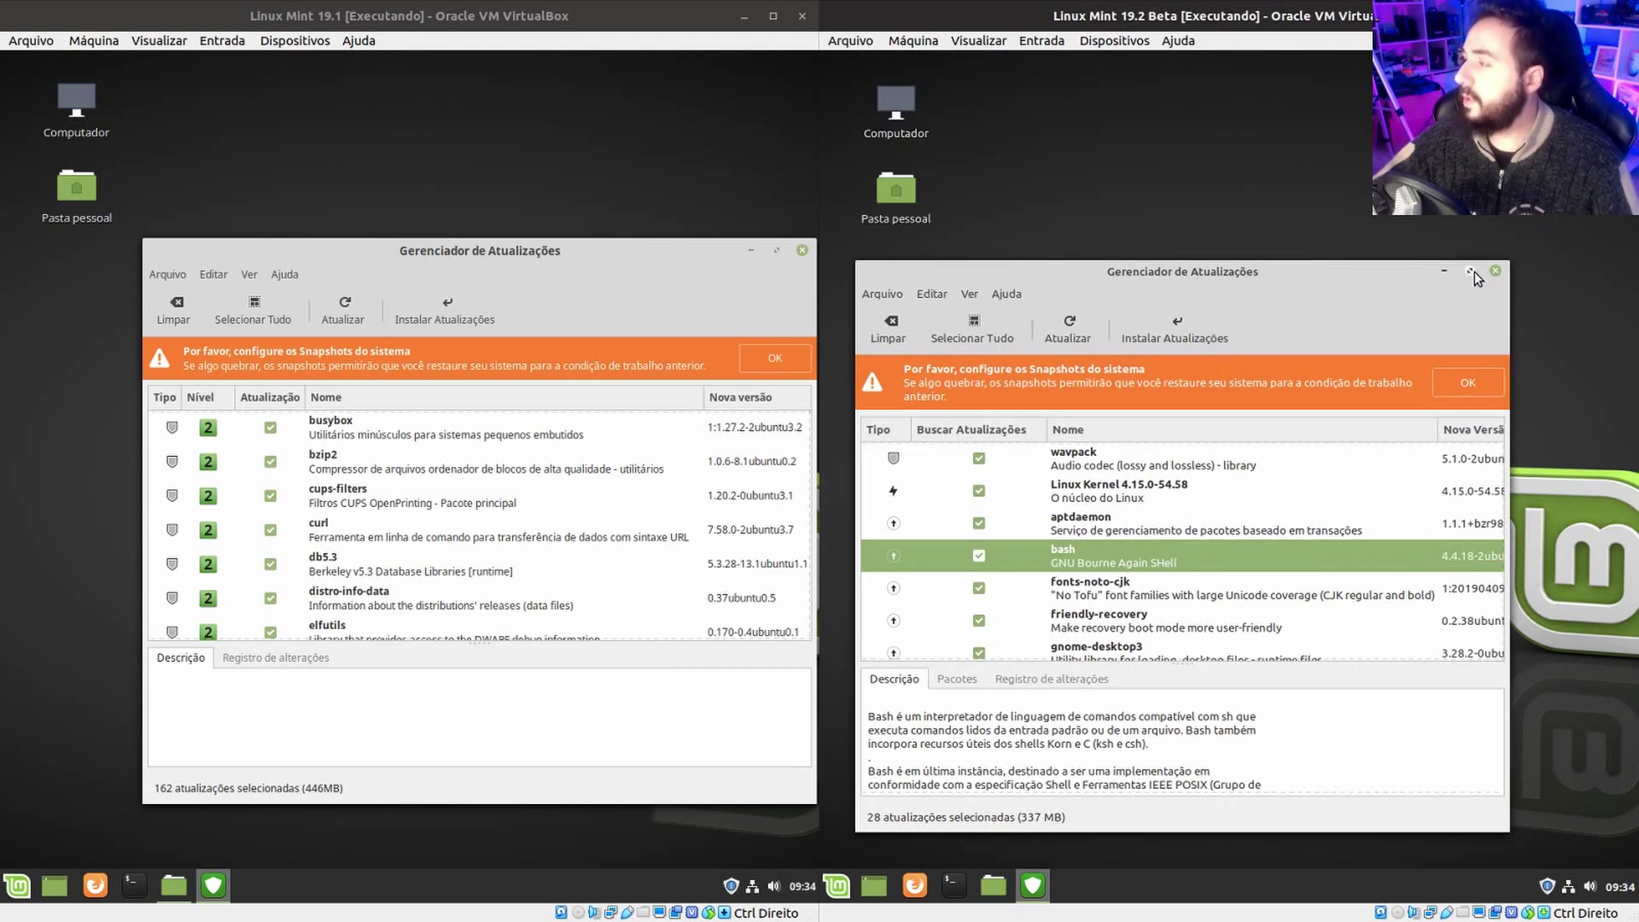
pyautogui.moveTo(551, 248); pyautogui.dragTo(524, 249)
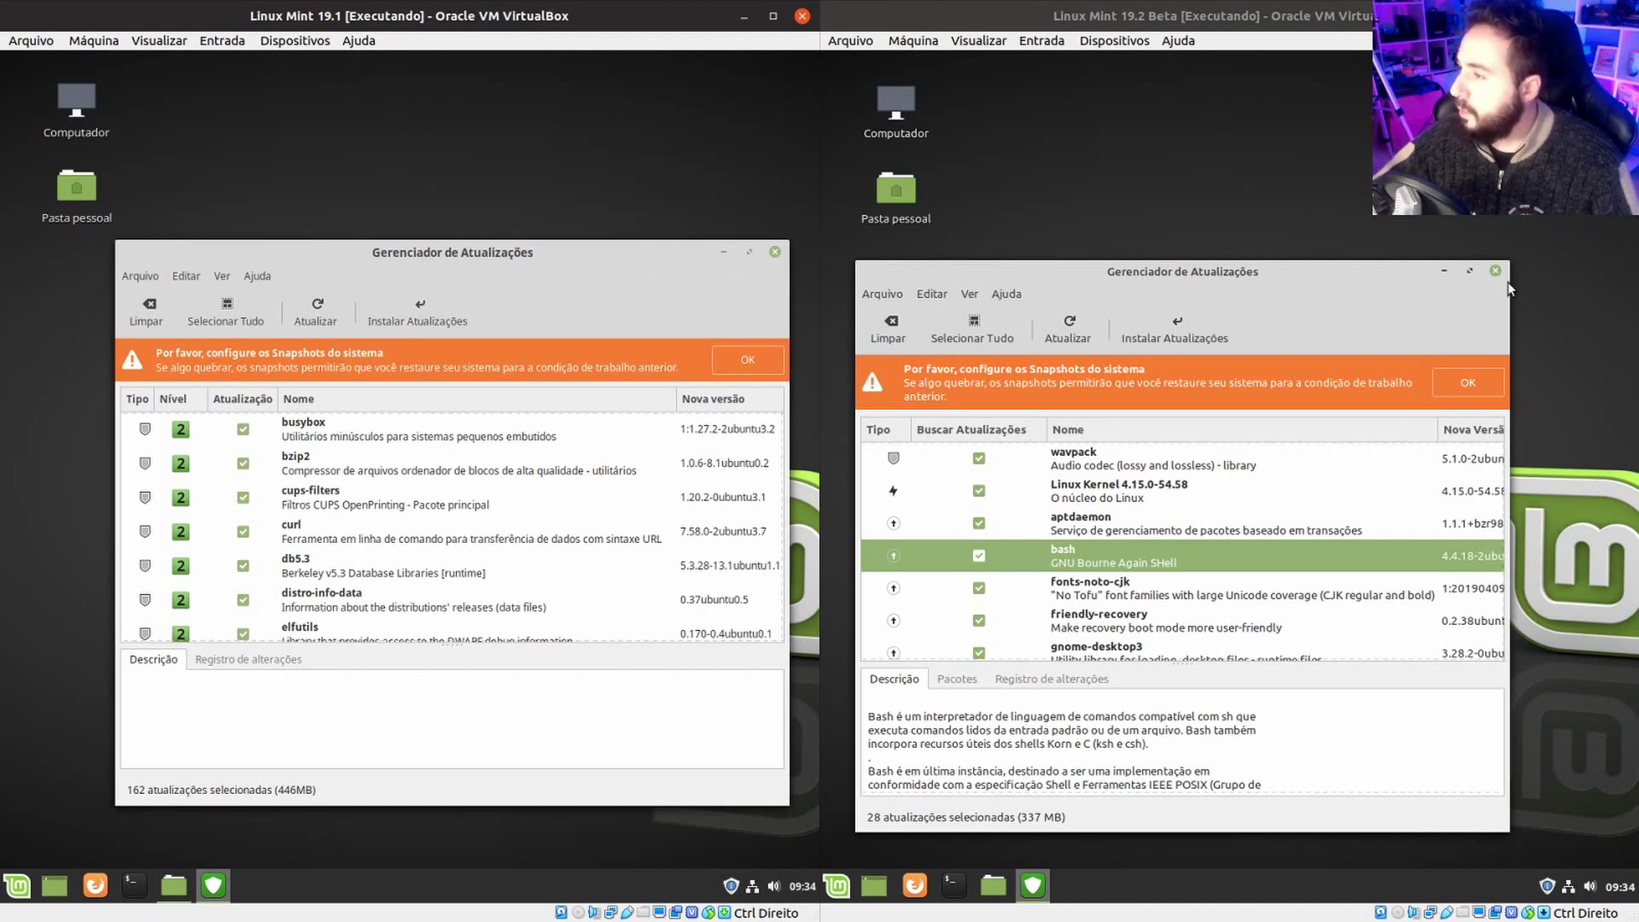
# Show the curl and then db5.3 package descriptions in the 19.1 Update Manager.
pyautogui.click(473, 541)
pyautogui.click(727, 574)
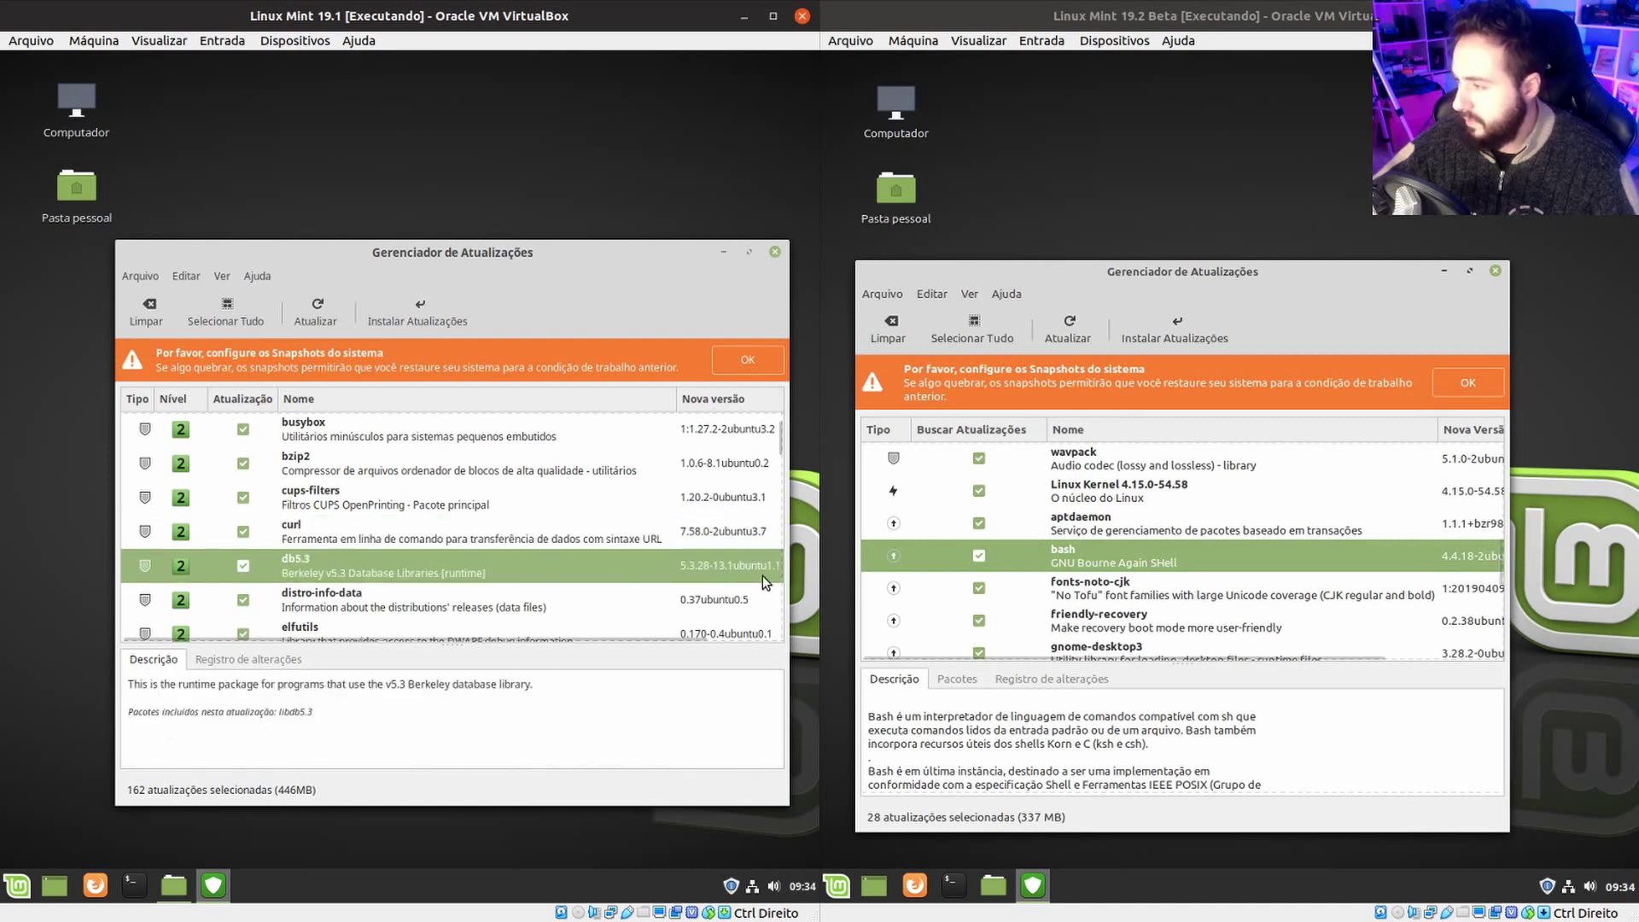
pyautogui.moveTo(666, 256)
pyautogui.mouseDown()
pyautogui.moveTo(717, 245)
pyautogui.moveTo(641, 242)
pyautogui.mouseUp()
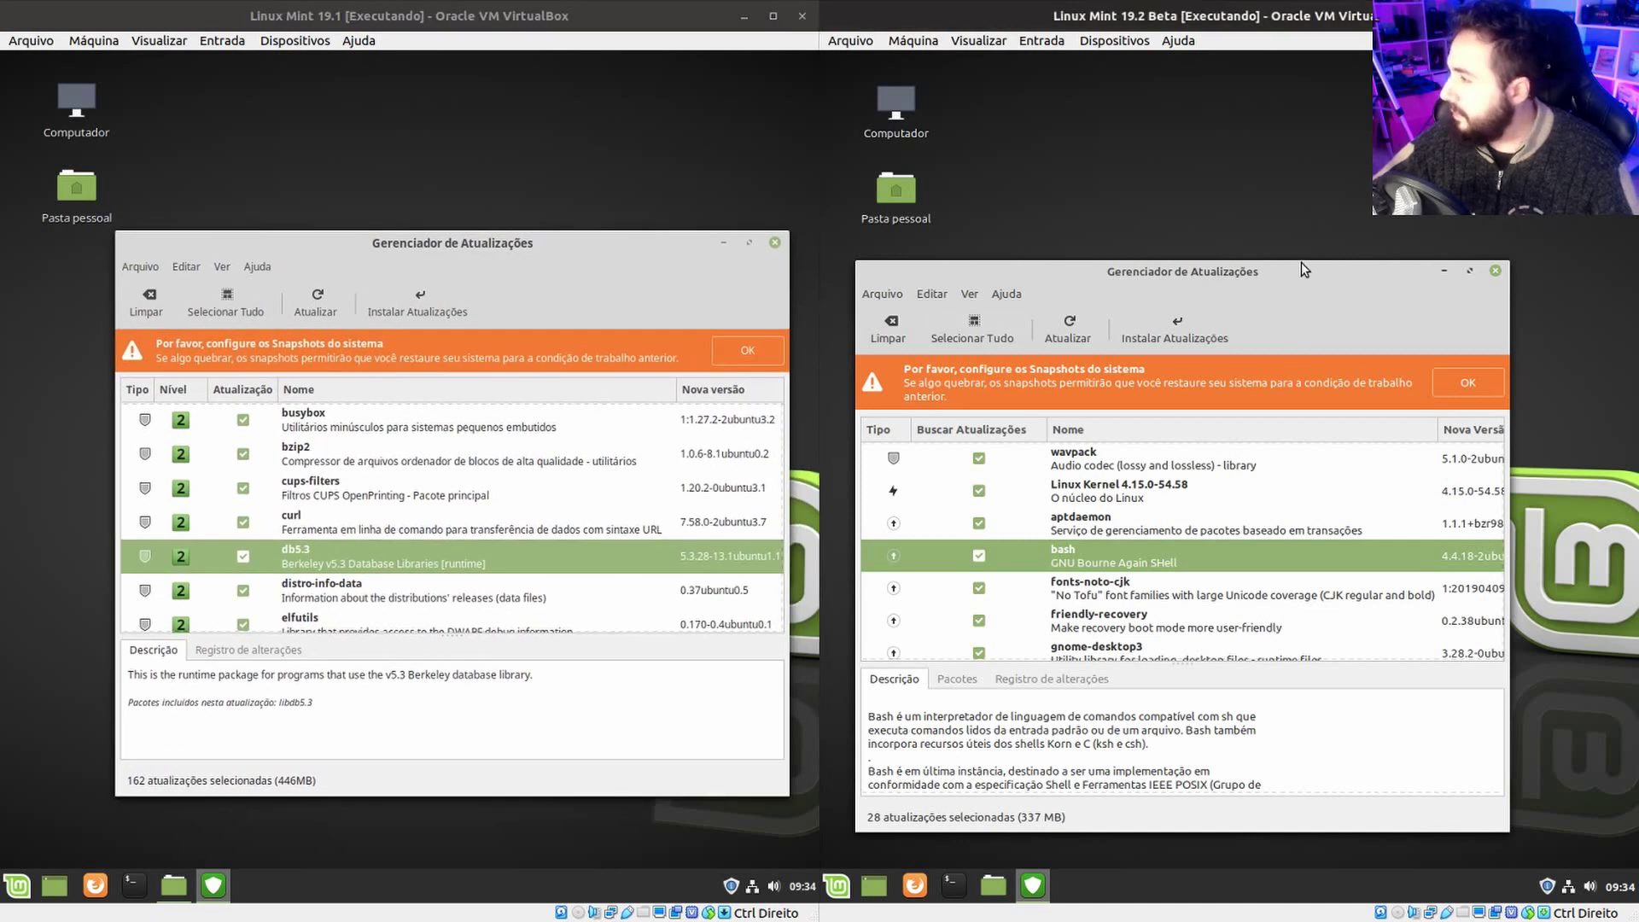
pyautogui.moveTo(1391, 299); pyautogui.dragTo(1392, 288)
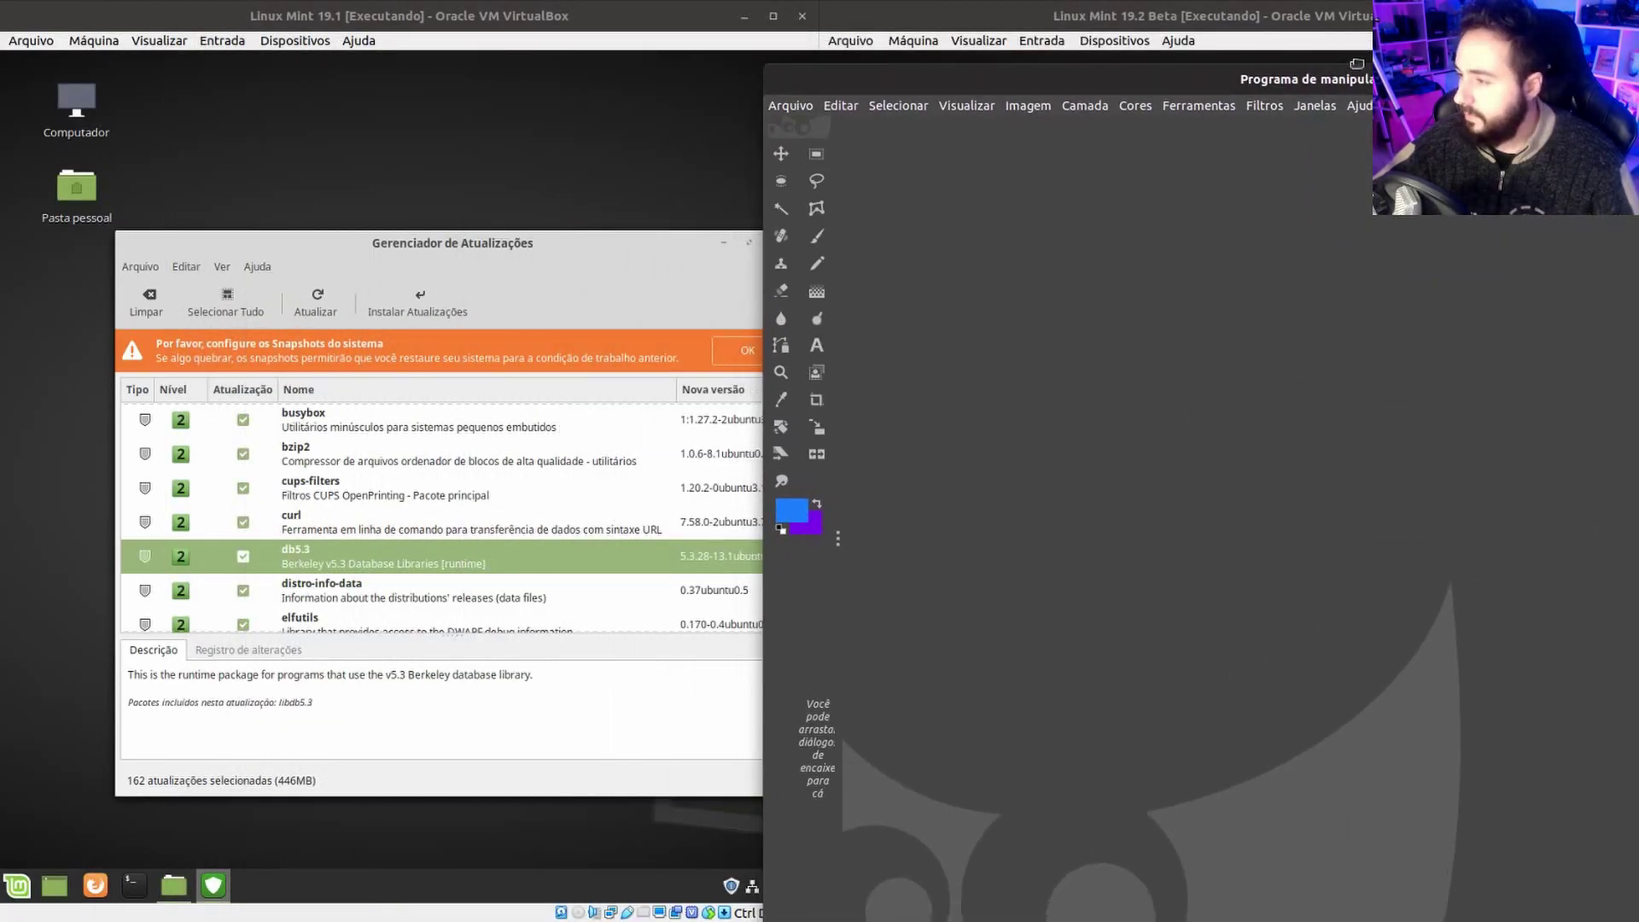
# Set GIMP's foreground colour to a pale green sampled from the green package rows.
pyautogui.click(794, 522)
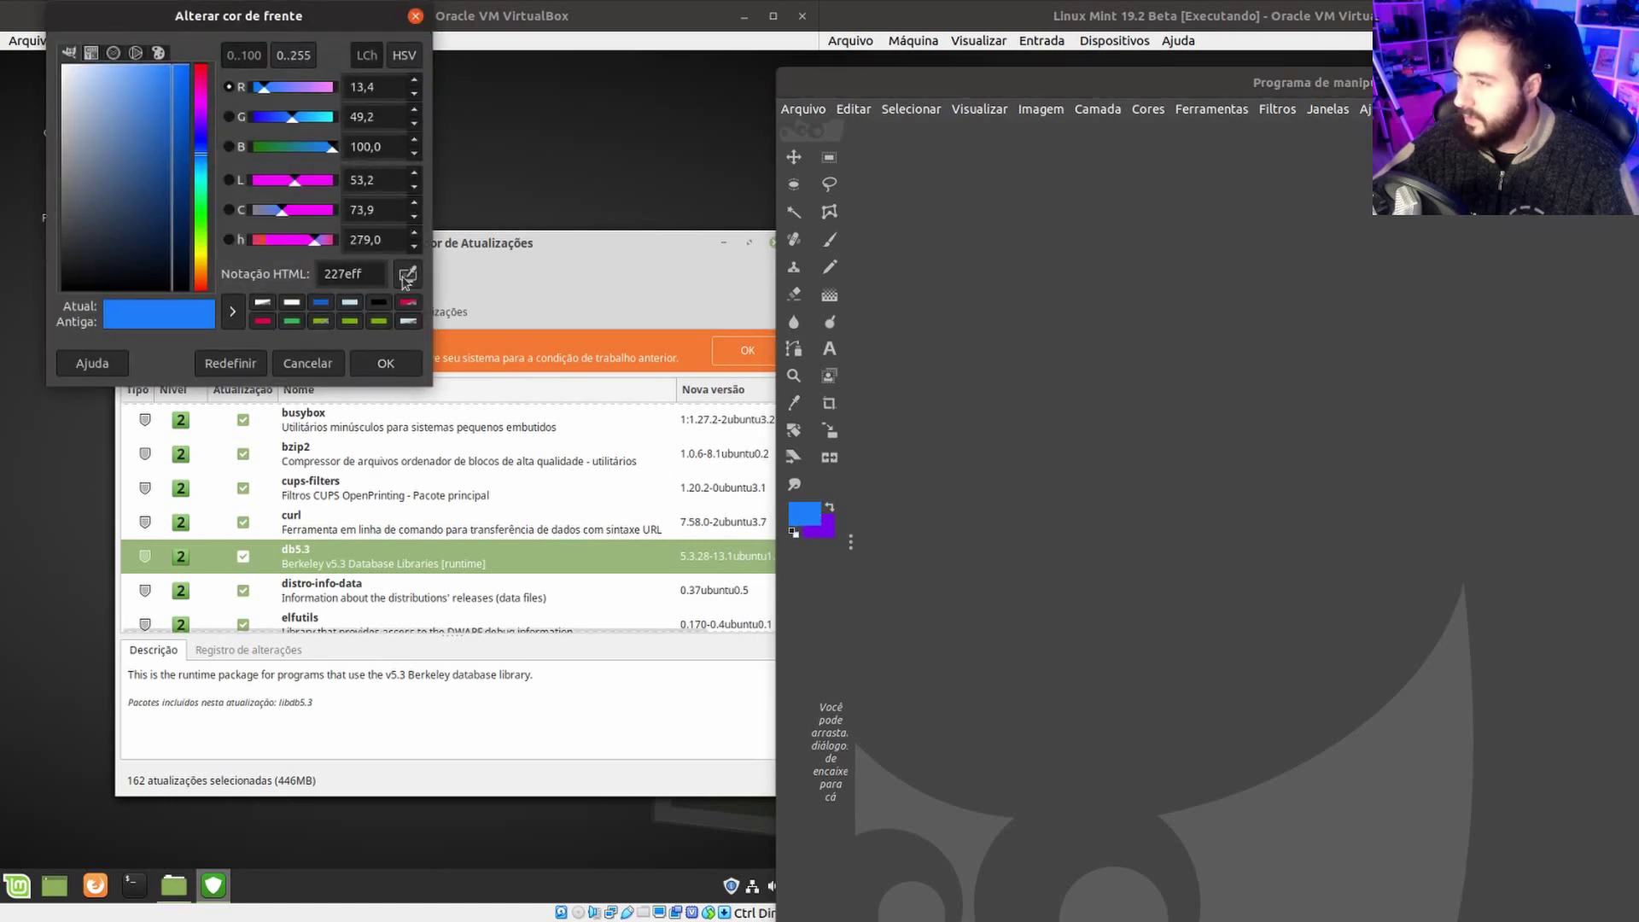
pyautogui.click(560, 555)
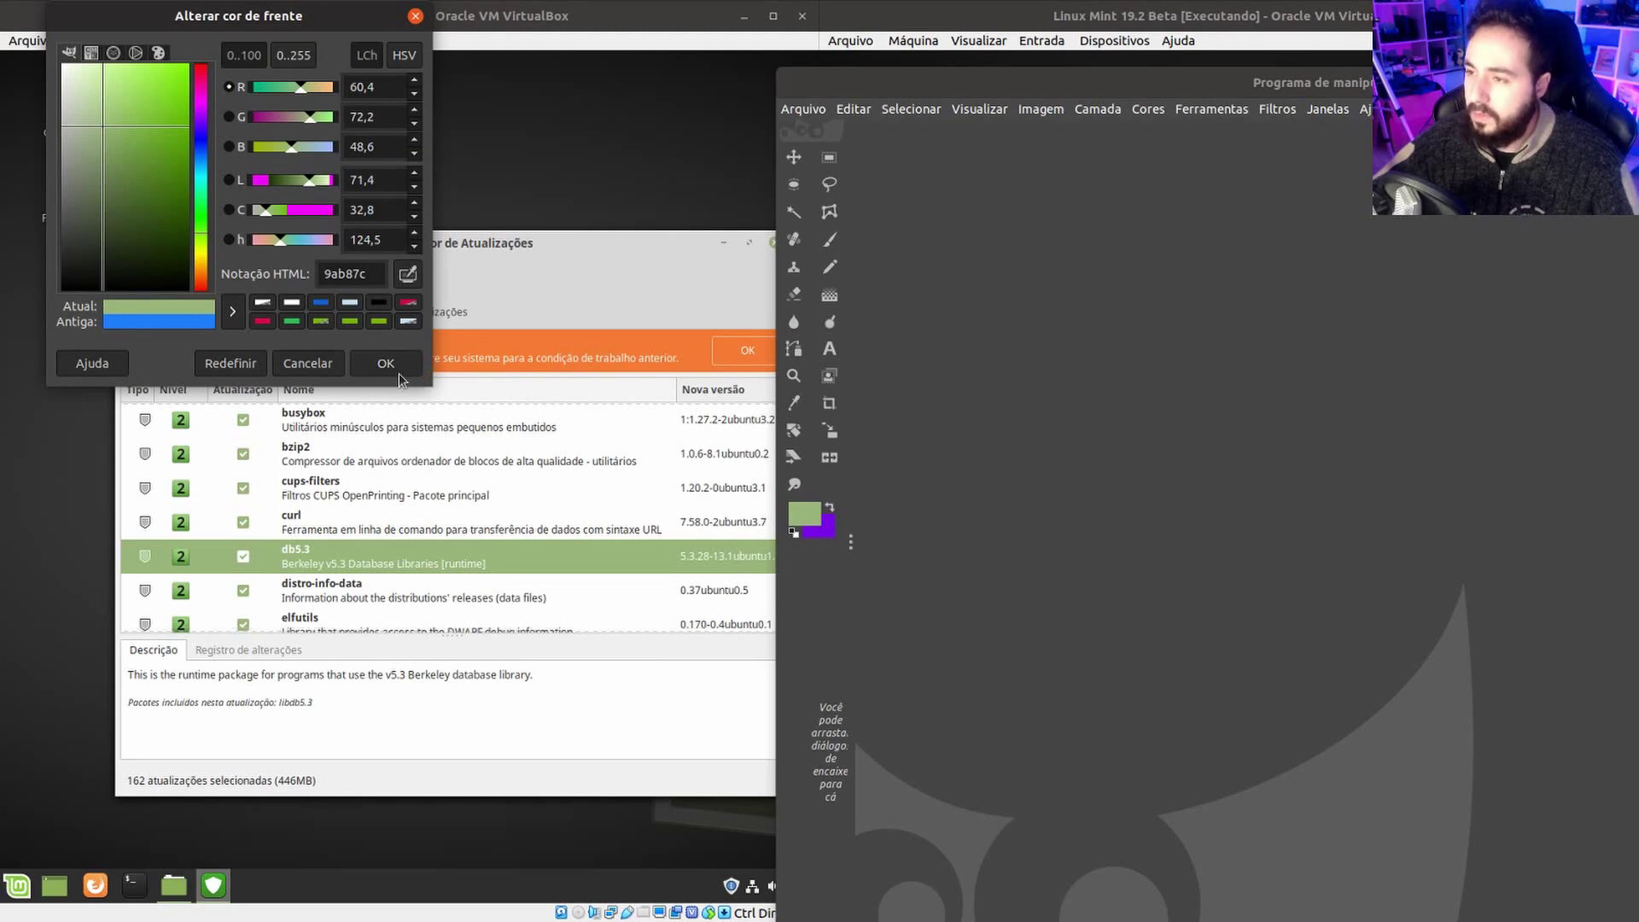
pyautogui.click(386, 364)
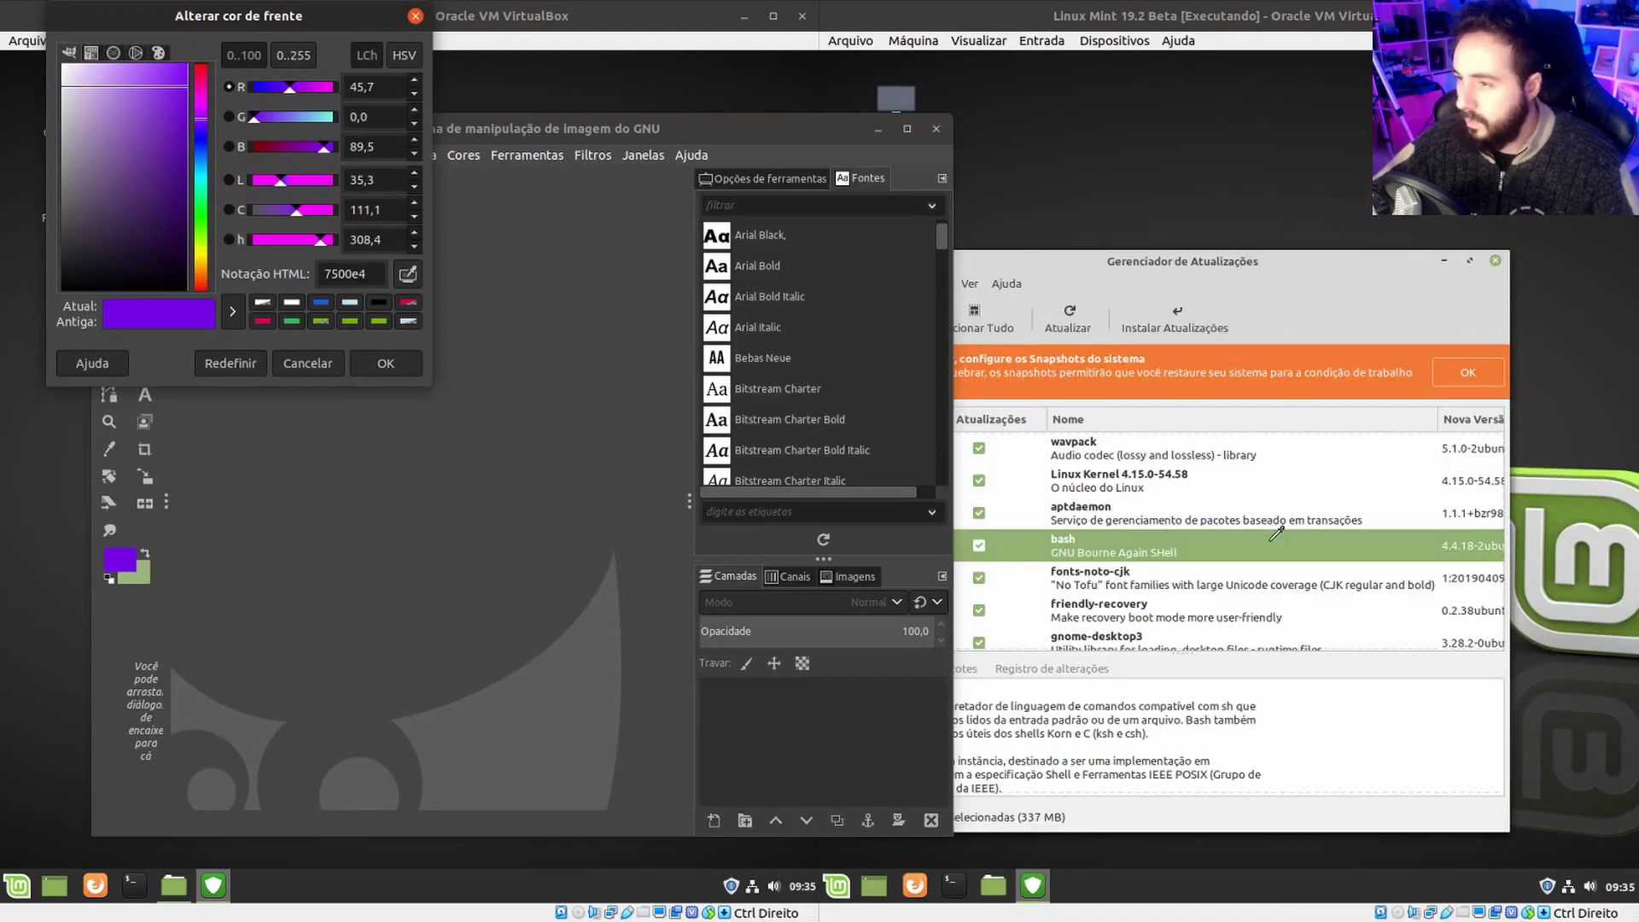
pyautogui.click(1272, 538)
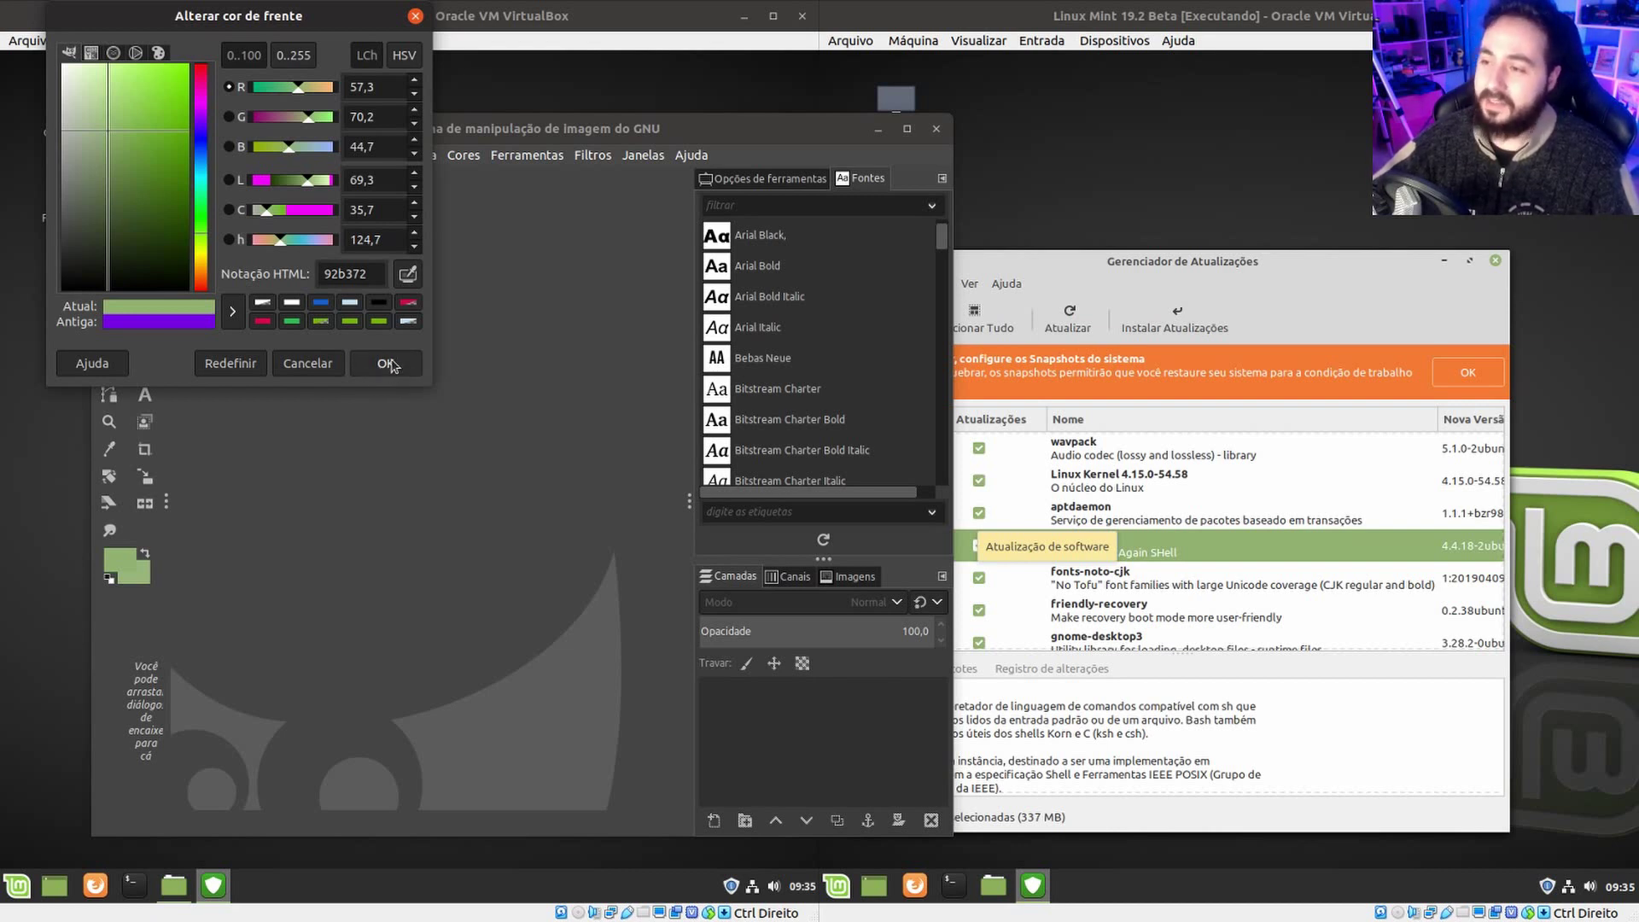
pyautogui.click(388, 364)
# Reopen the foreground colour chooser, cancel without changes, and close it.
pyautogui.click(121, 560)
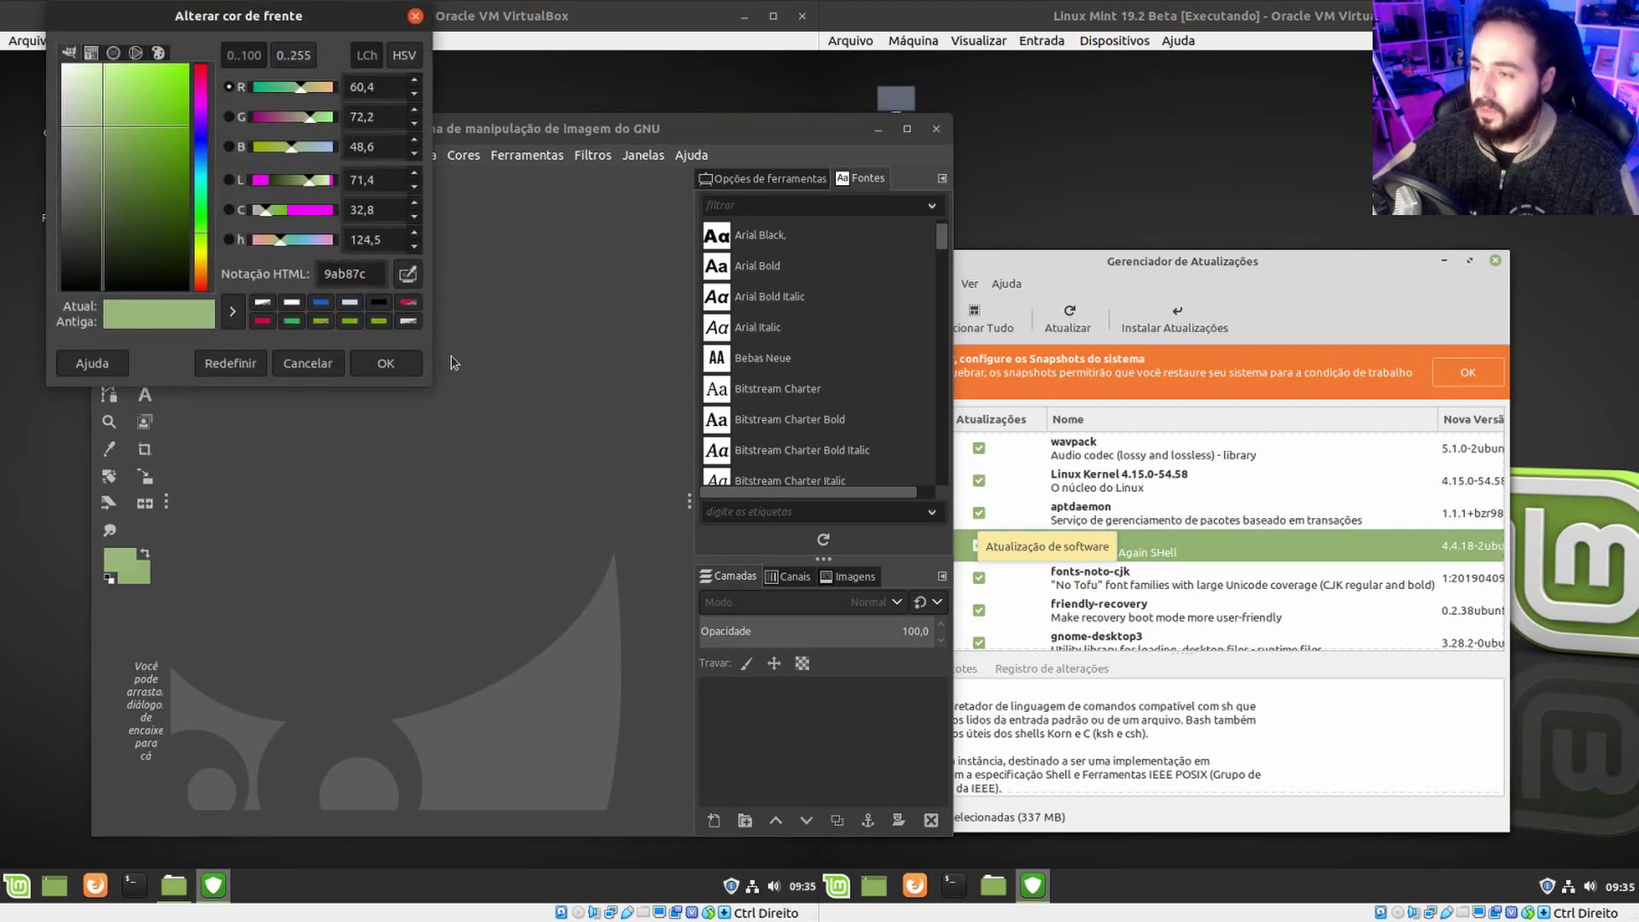
pyautogui.click(415, 16)
pyautogui.click(121, 560)
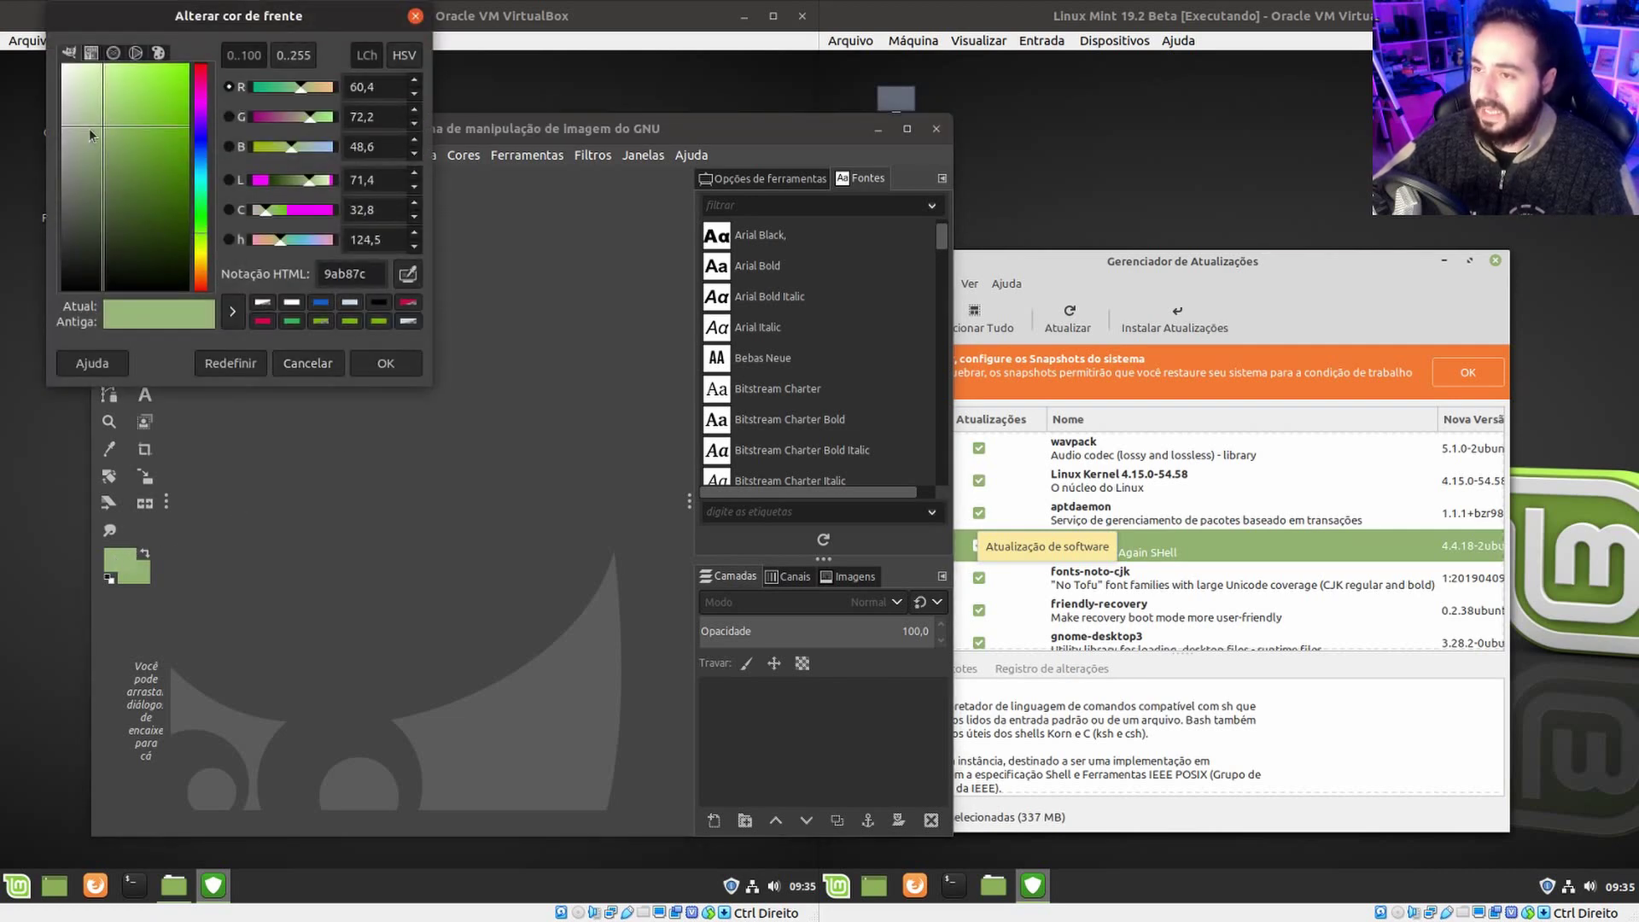
pyautogui.click(307, 363)
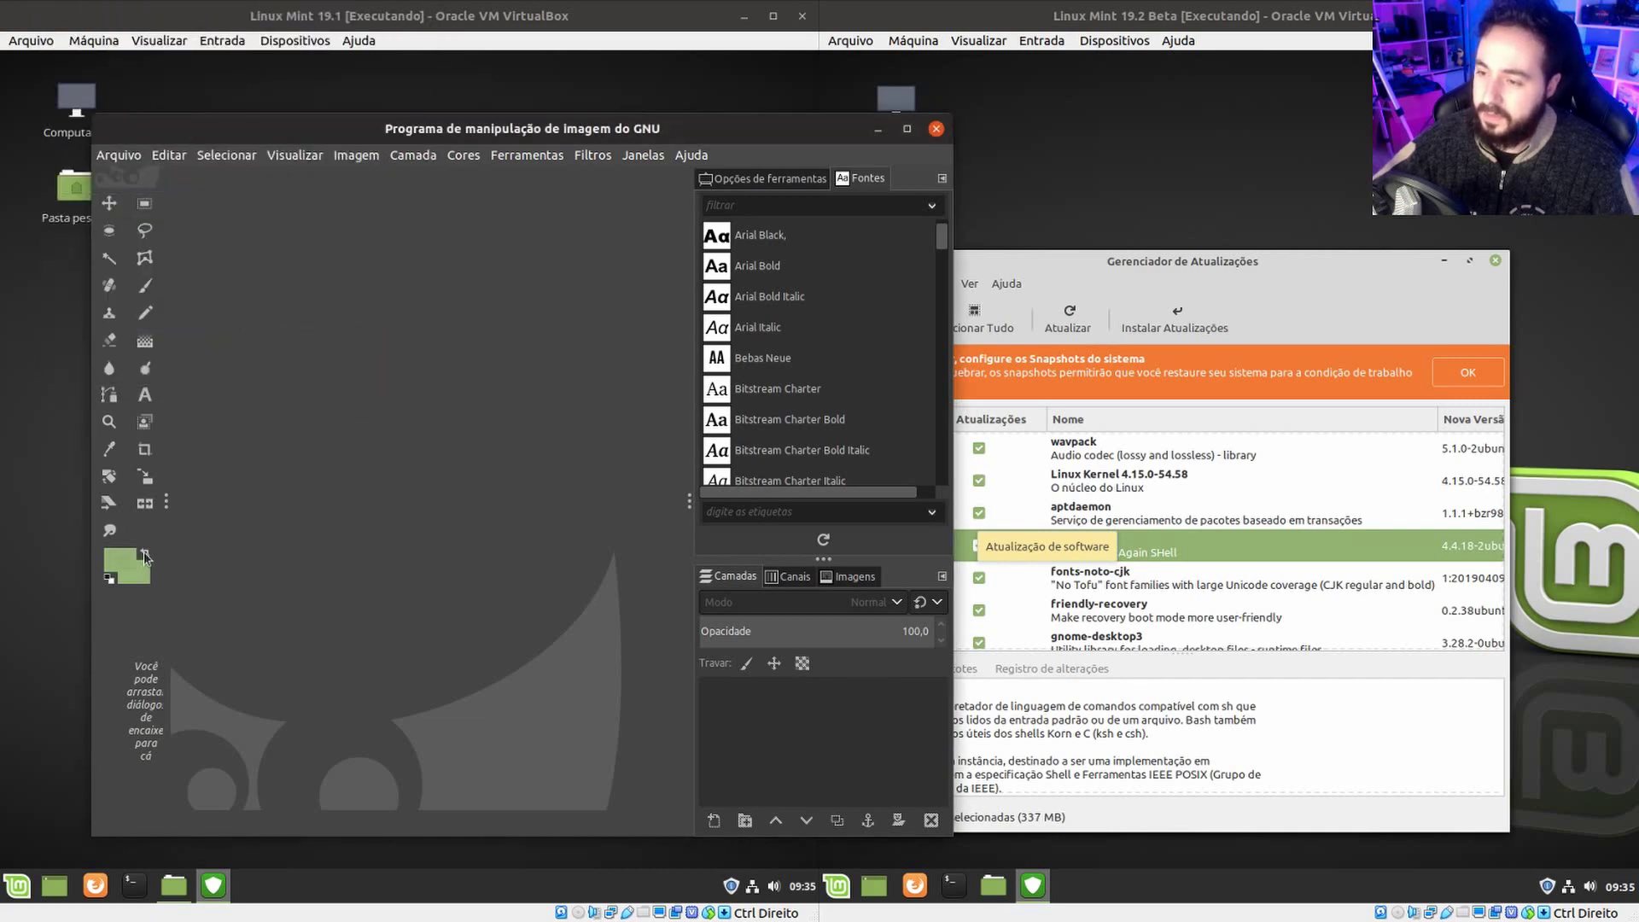
pyautogui.click(120, 560)
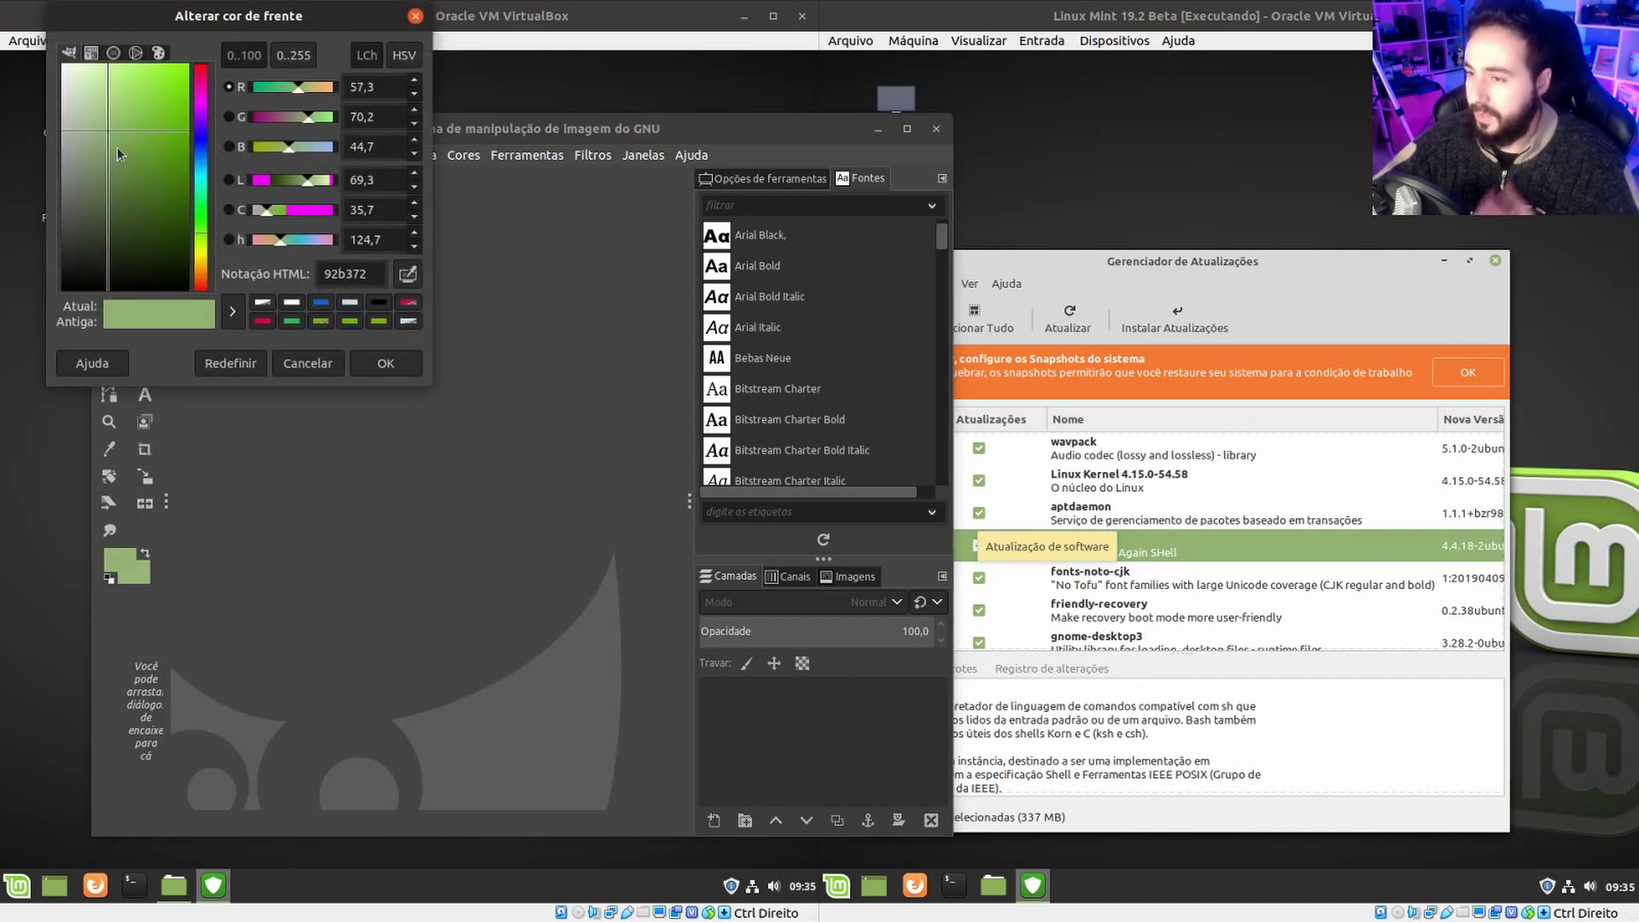
pyautogui.click(415, 17)
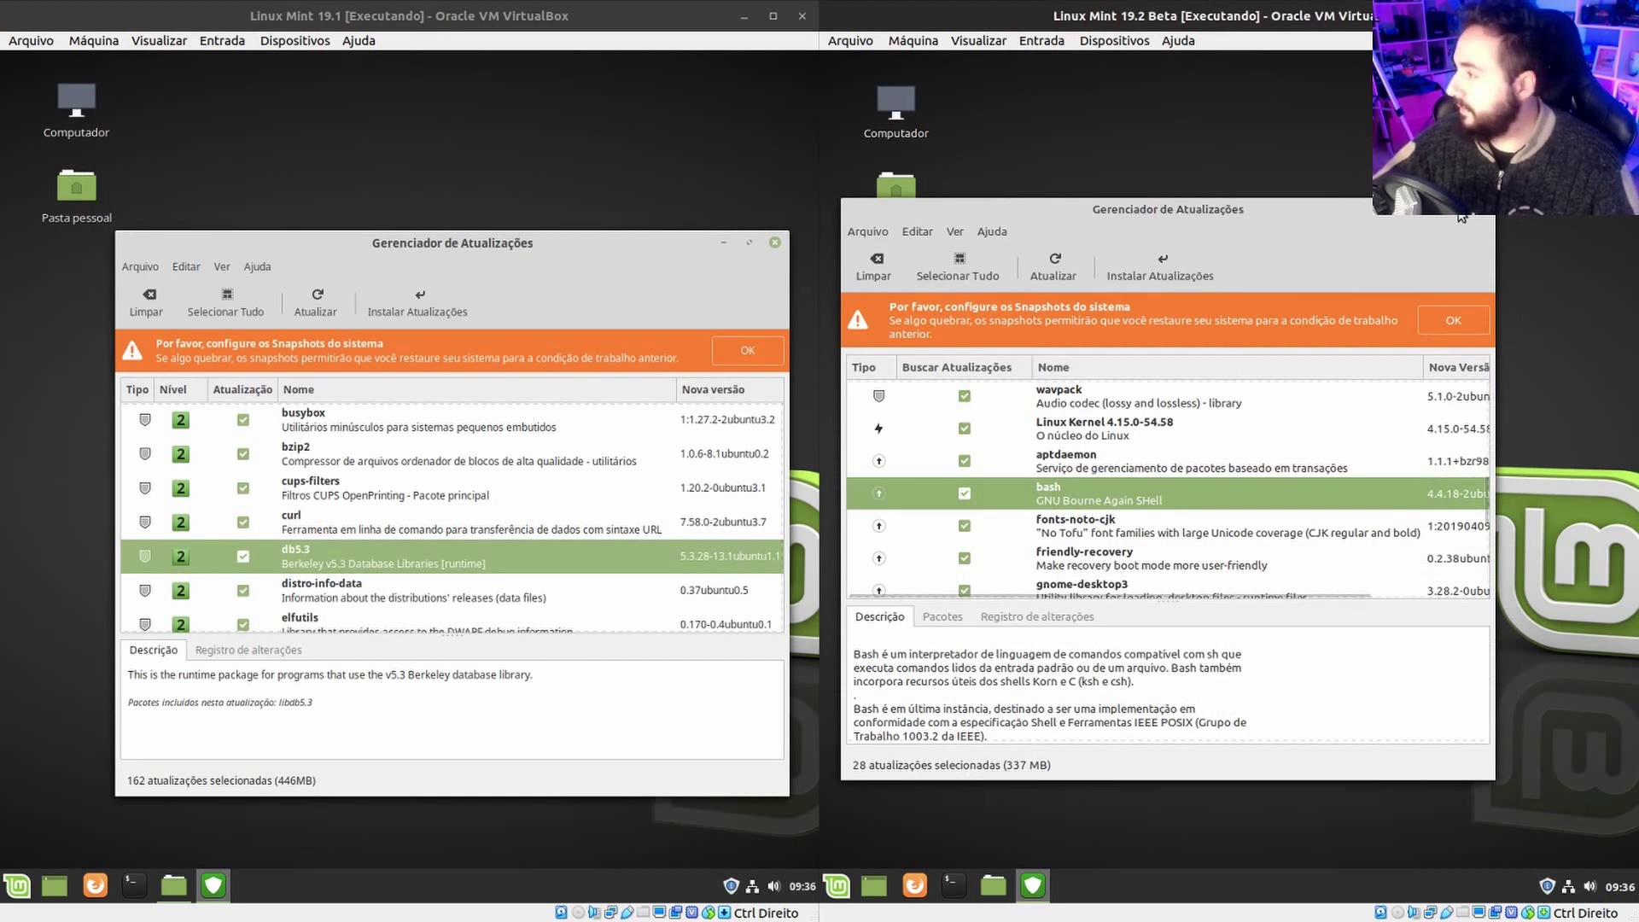
# Close the Update Manager in both VMs.
pyautogui.click(1488, 213)
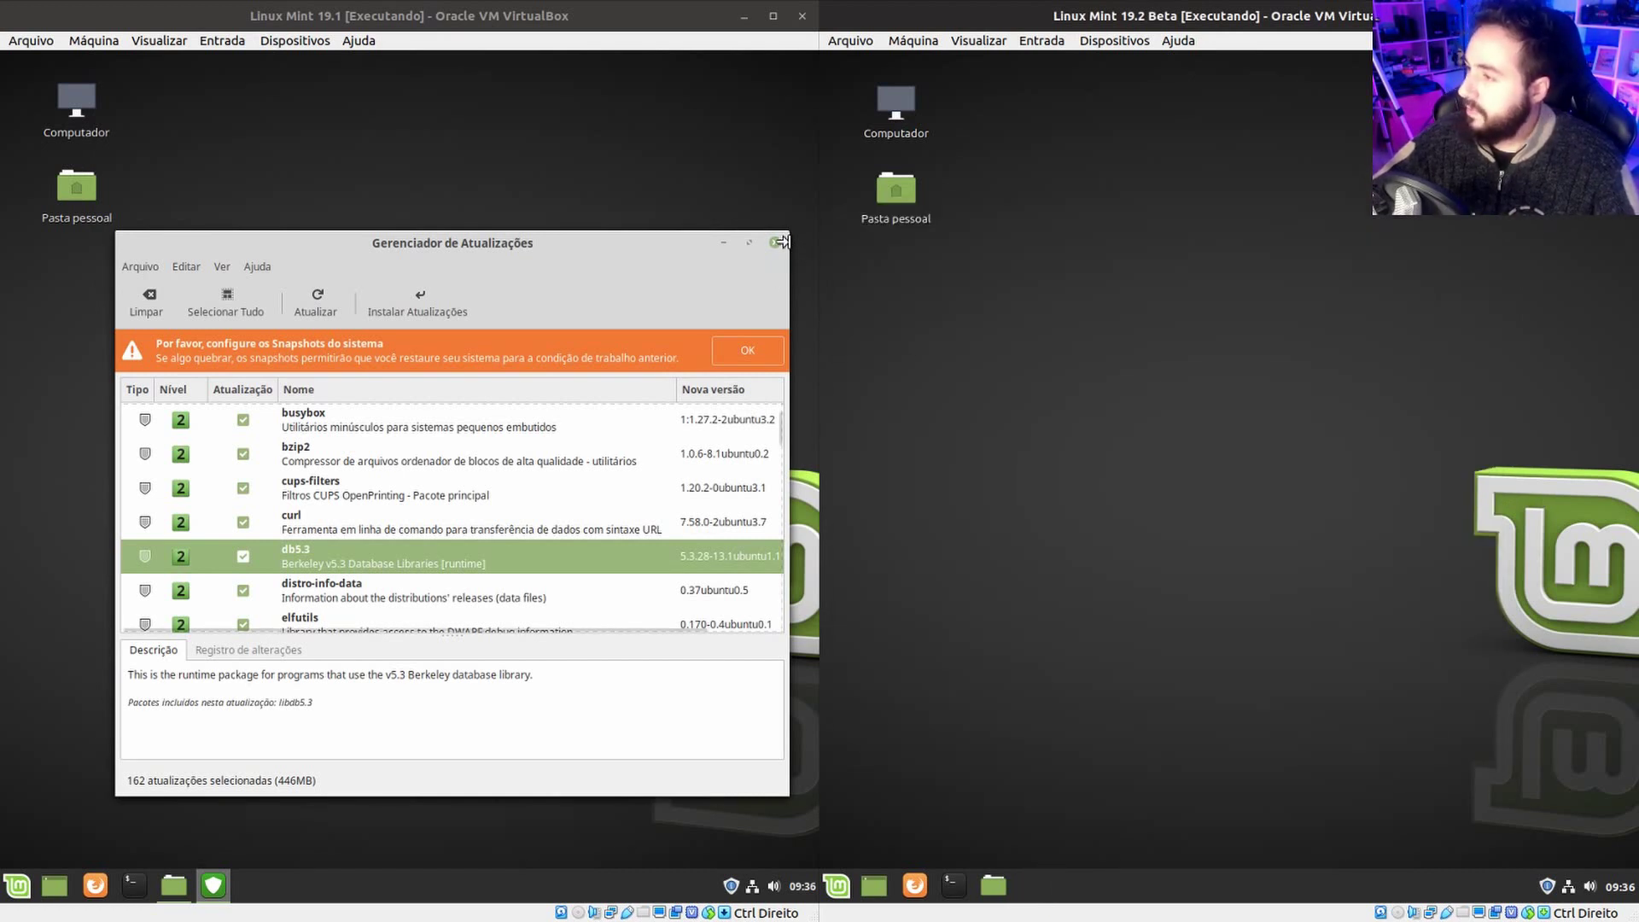
pyautogui.click(776, 246)
pyautogui.click(776, 245)
# Open the Pasta pessoal home folder in both VMs and arrange the windows.
pyautogui.click(174, 885)
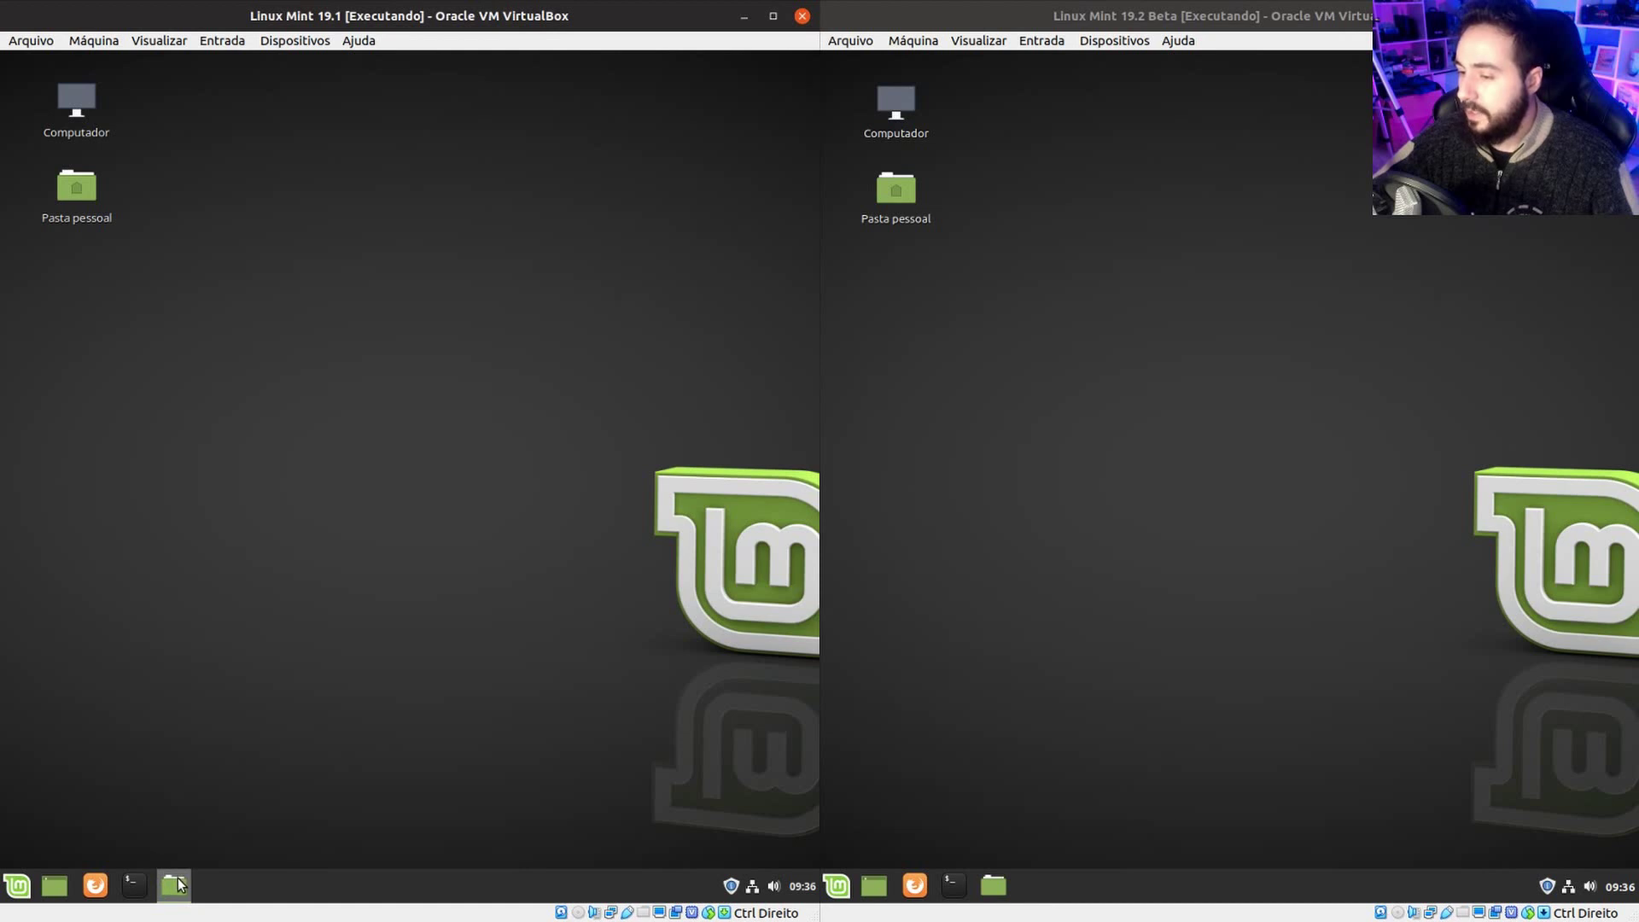
pyautogui.moveTo(396, 327); pyautogui.dragTo(302, 192)
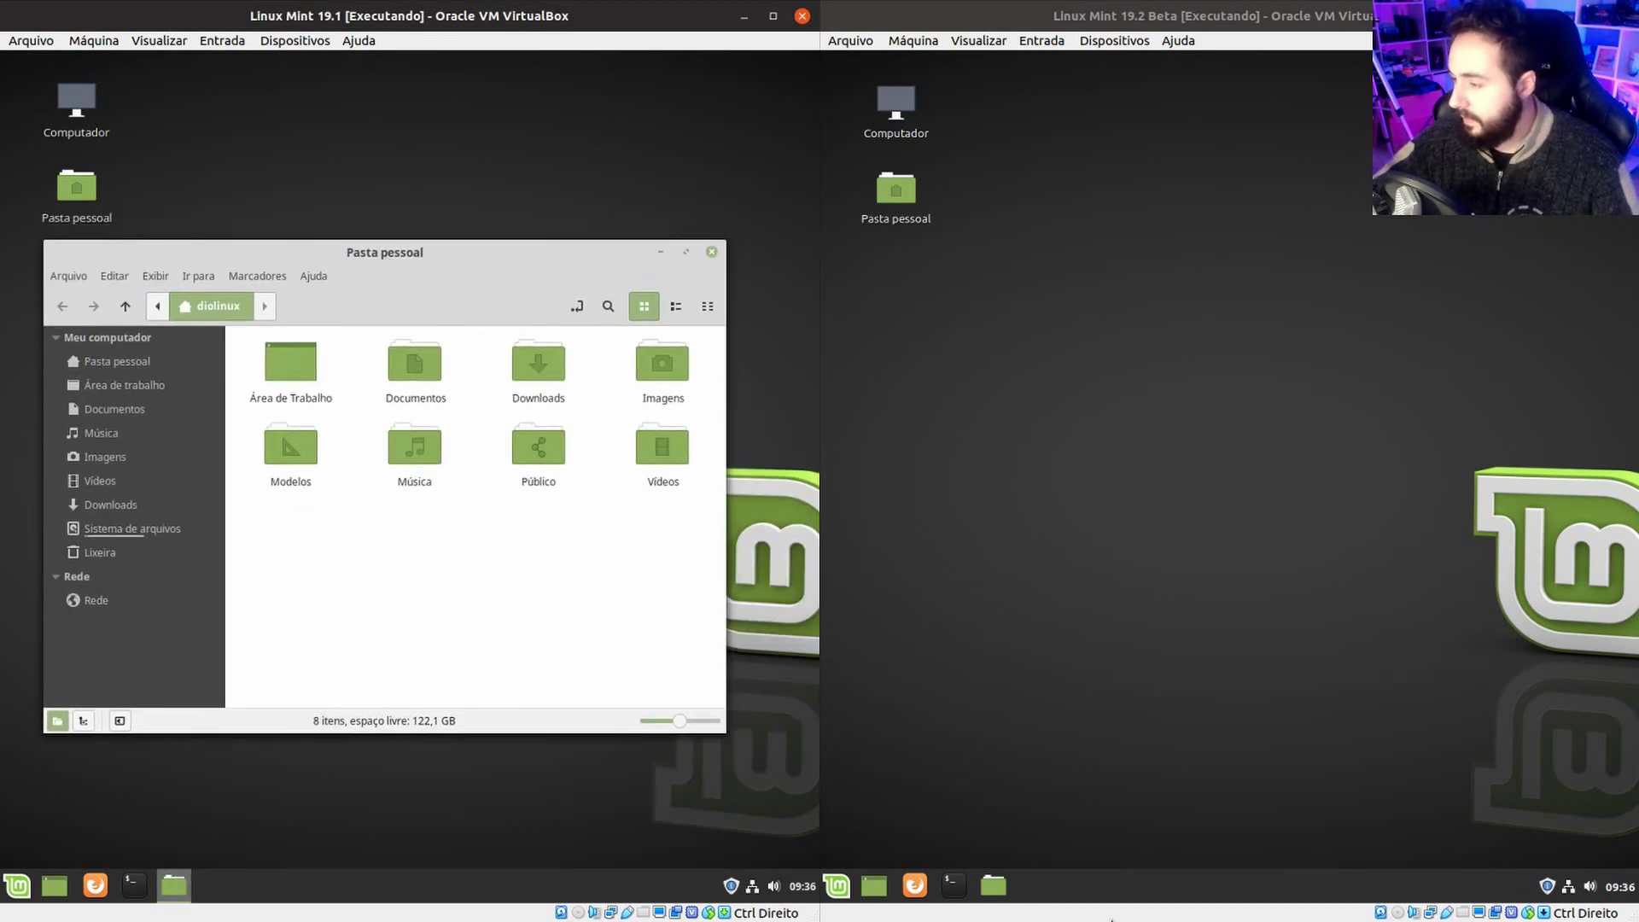
pyautogui.click(1111, 280)
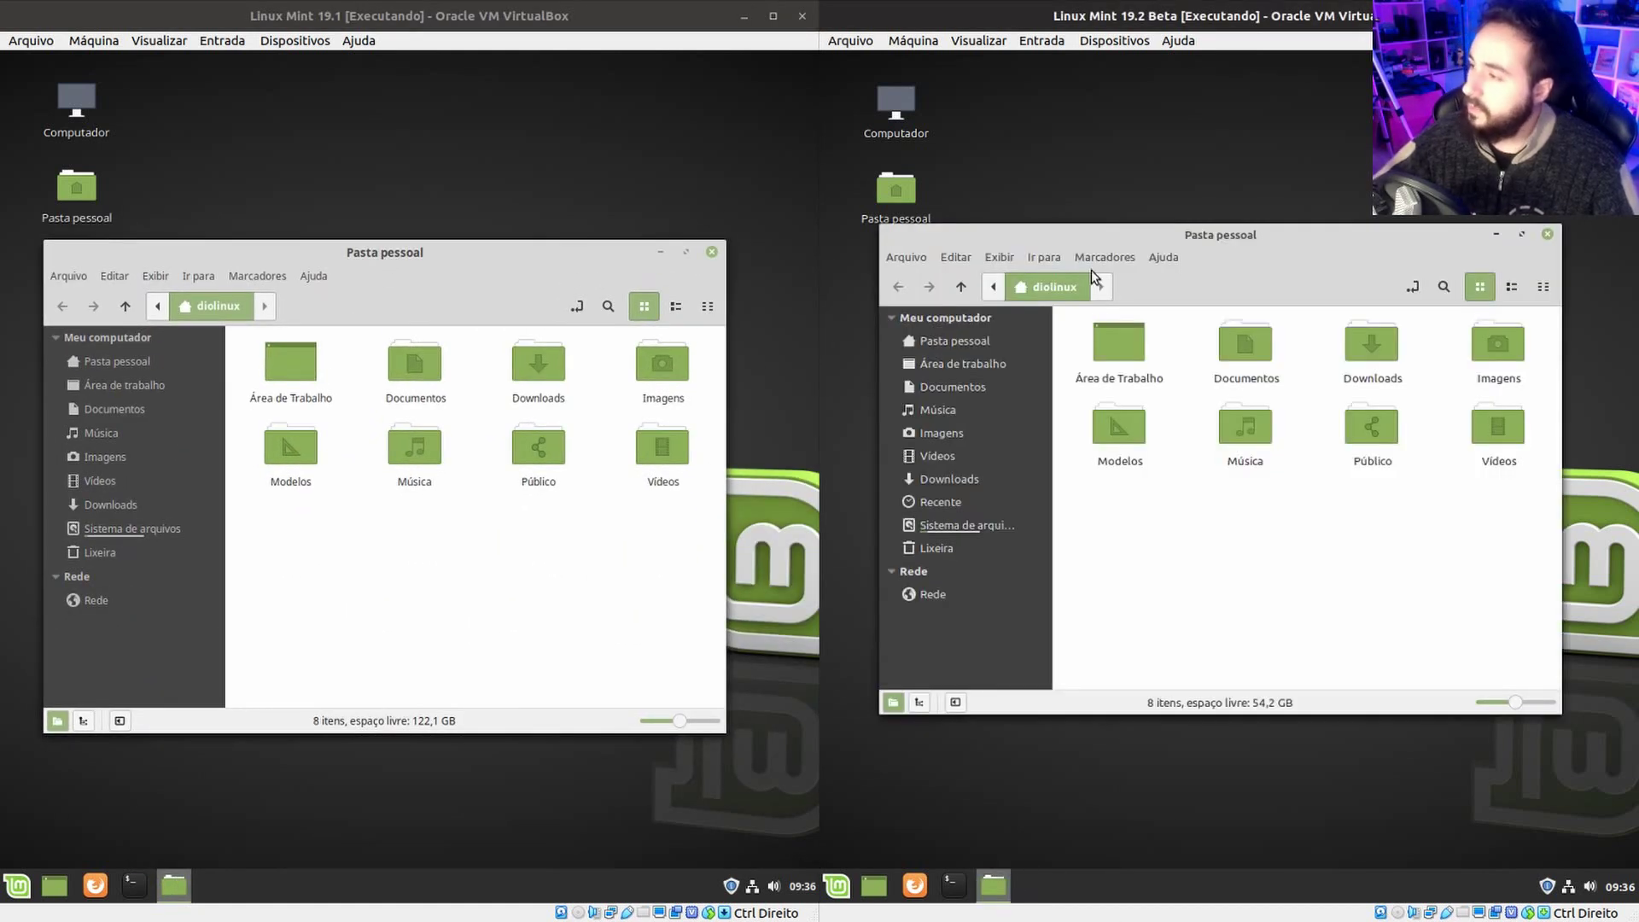
pyautogui.click(1162, 256)
pyautogui.click(1288, 232)
pyautogui.moveTo(1307, 229)
pyautogui.mouseDown()
pyautogui.moveTo(1297, 247)
pyautogui.moveTo(1285, 233)
pyautogui.mouseUp()
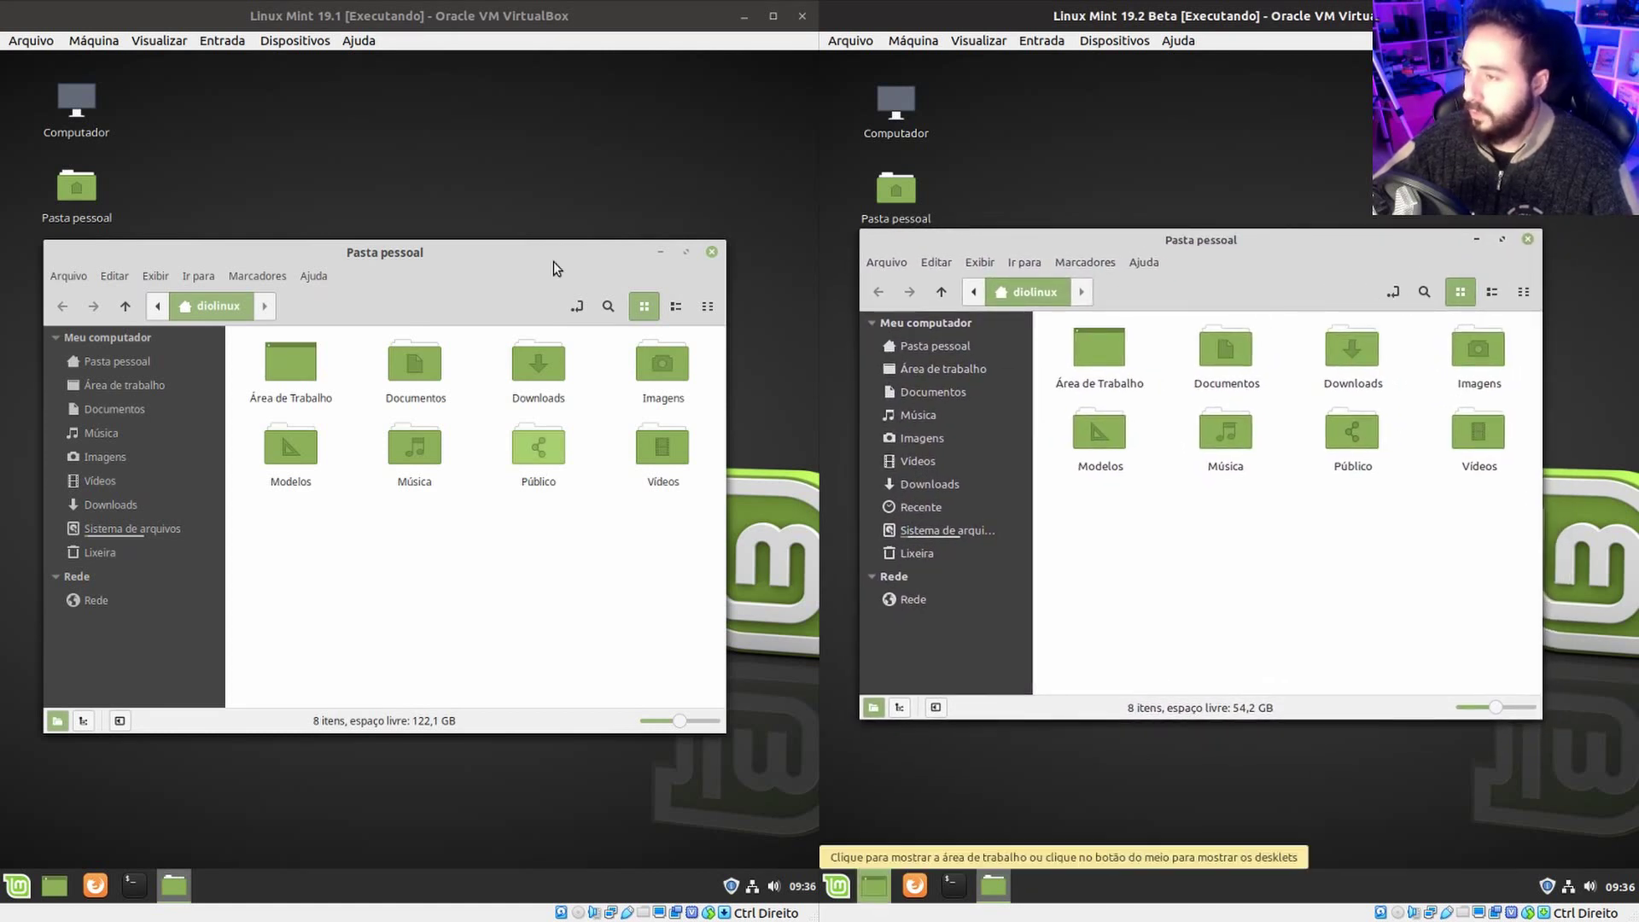
# Check the Help menu in the 19.2 Beta file manager.
pyautogui.click(510, 277)
pyautogui.click(1301, 241)
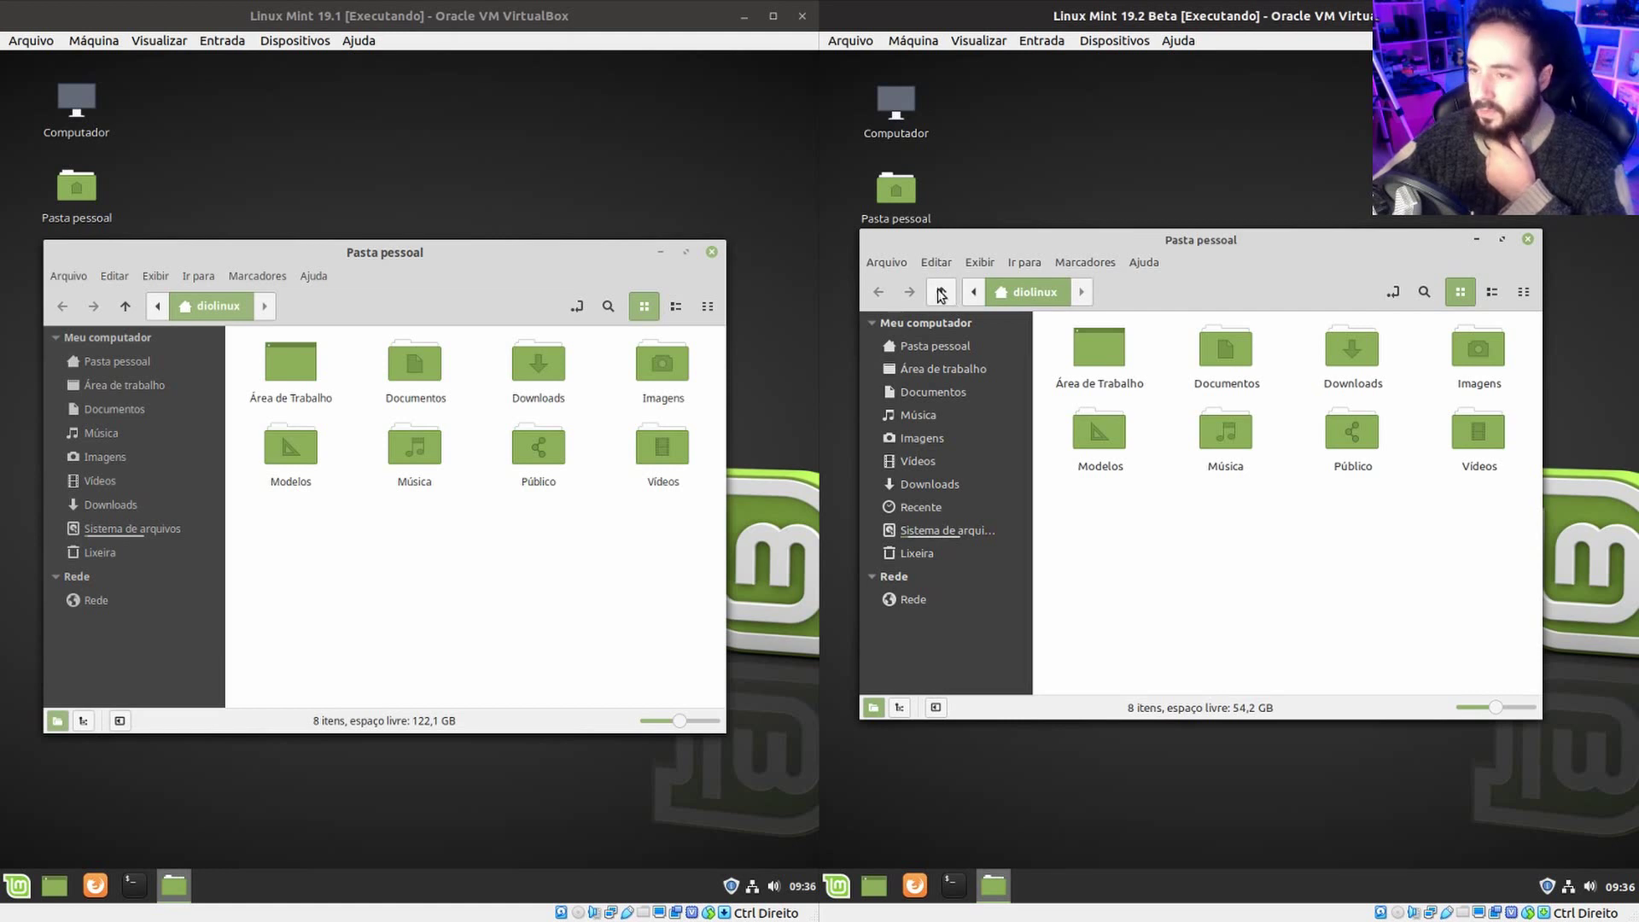
pyautogui.click(1149, 260)
pyautogui.click(1150, 259)
pyautogui.click(1151, 255)
pyautogui.click(1440, 239)
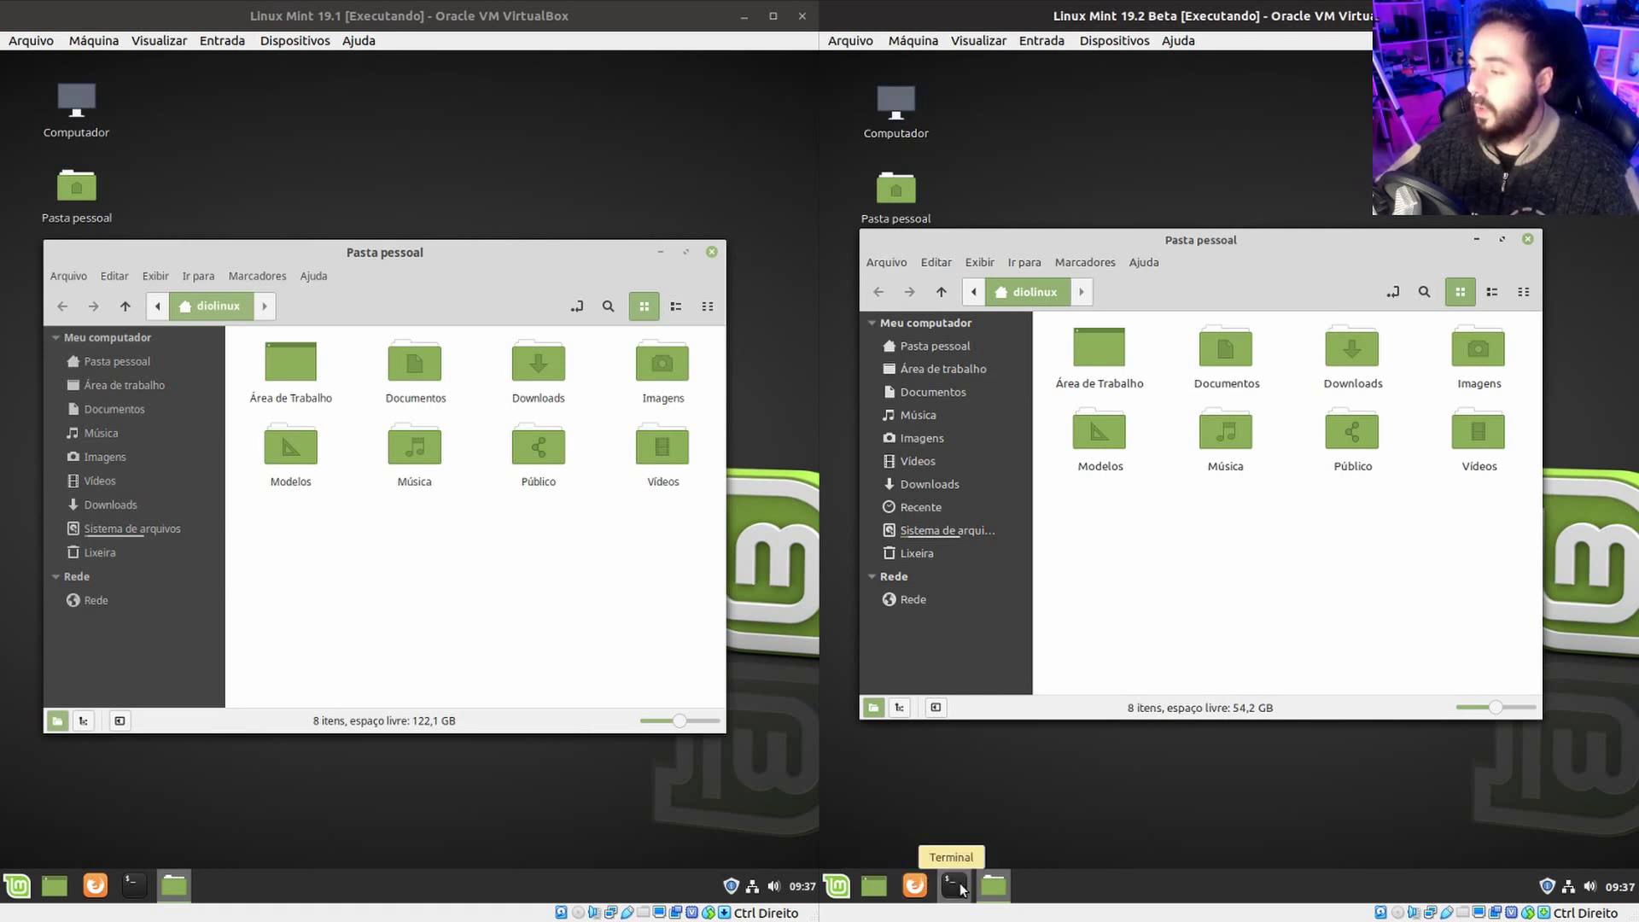
pyautogui.moveTo(1167, 233); pyautogui.dragTo(1222, 242)
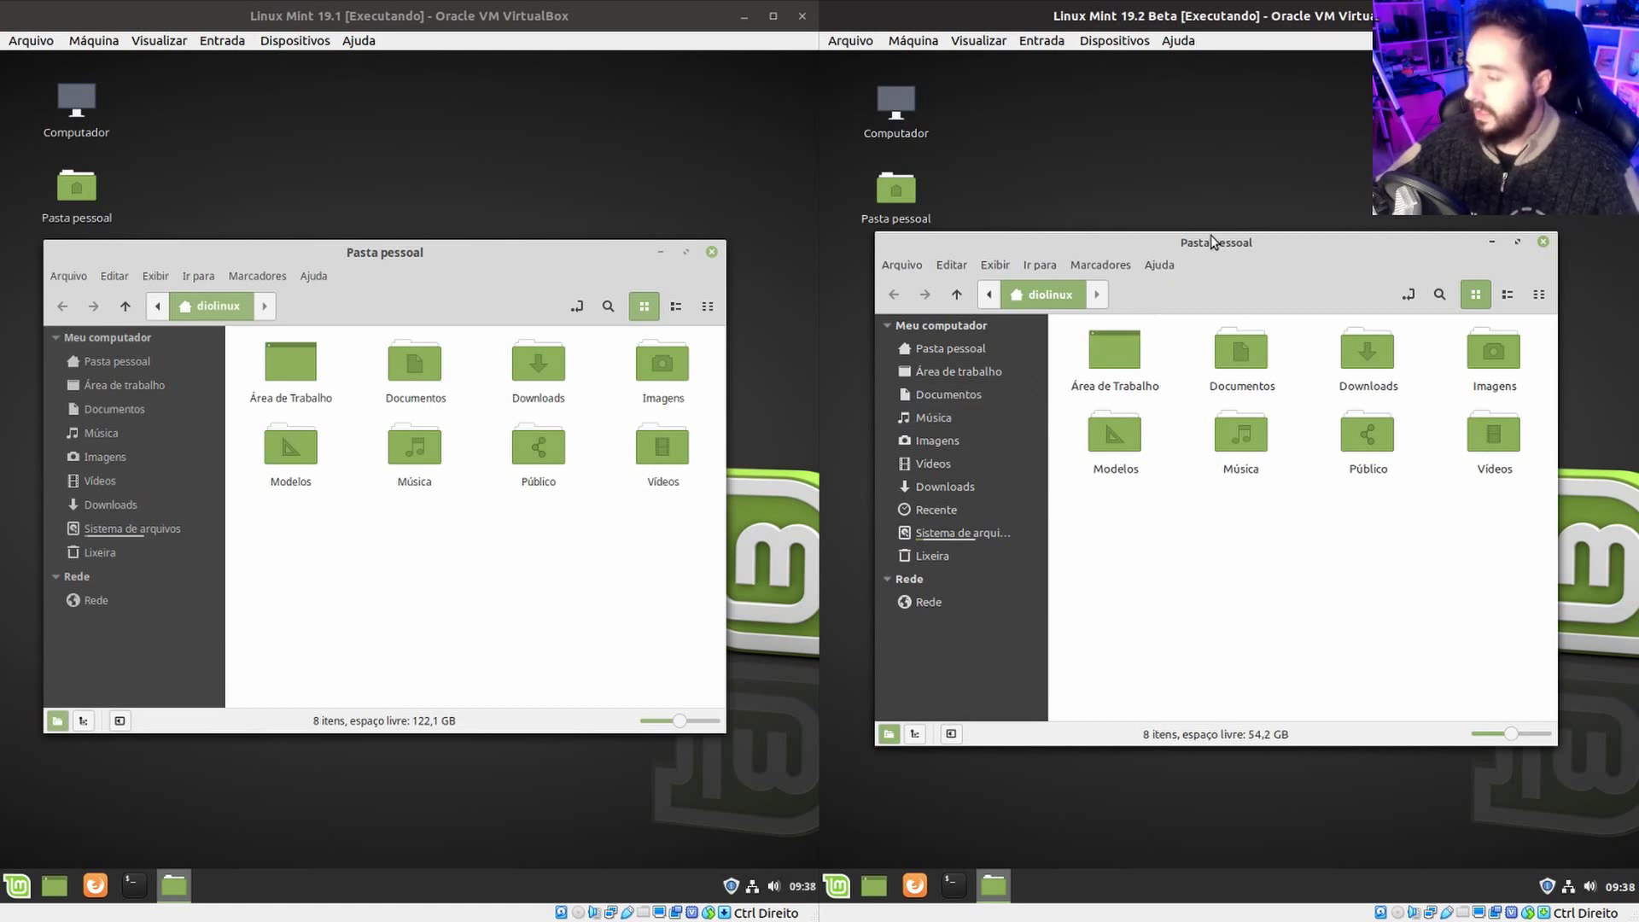
pyautogui.moveTo(449, 251); pyautogui.dragTo(465, 247)
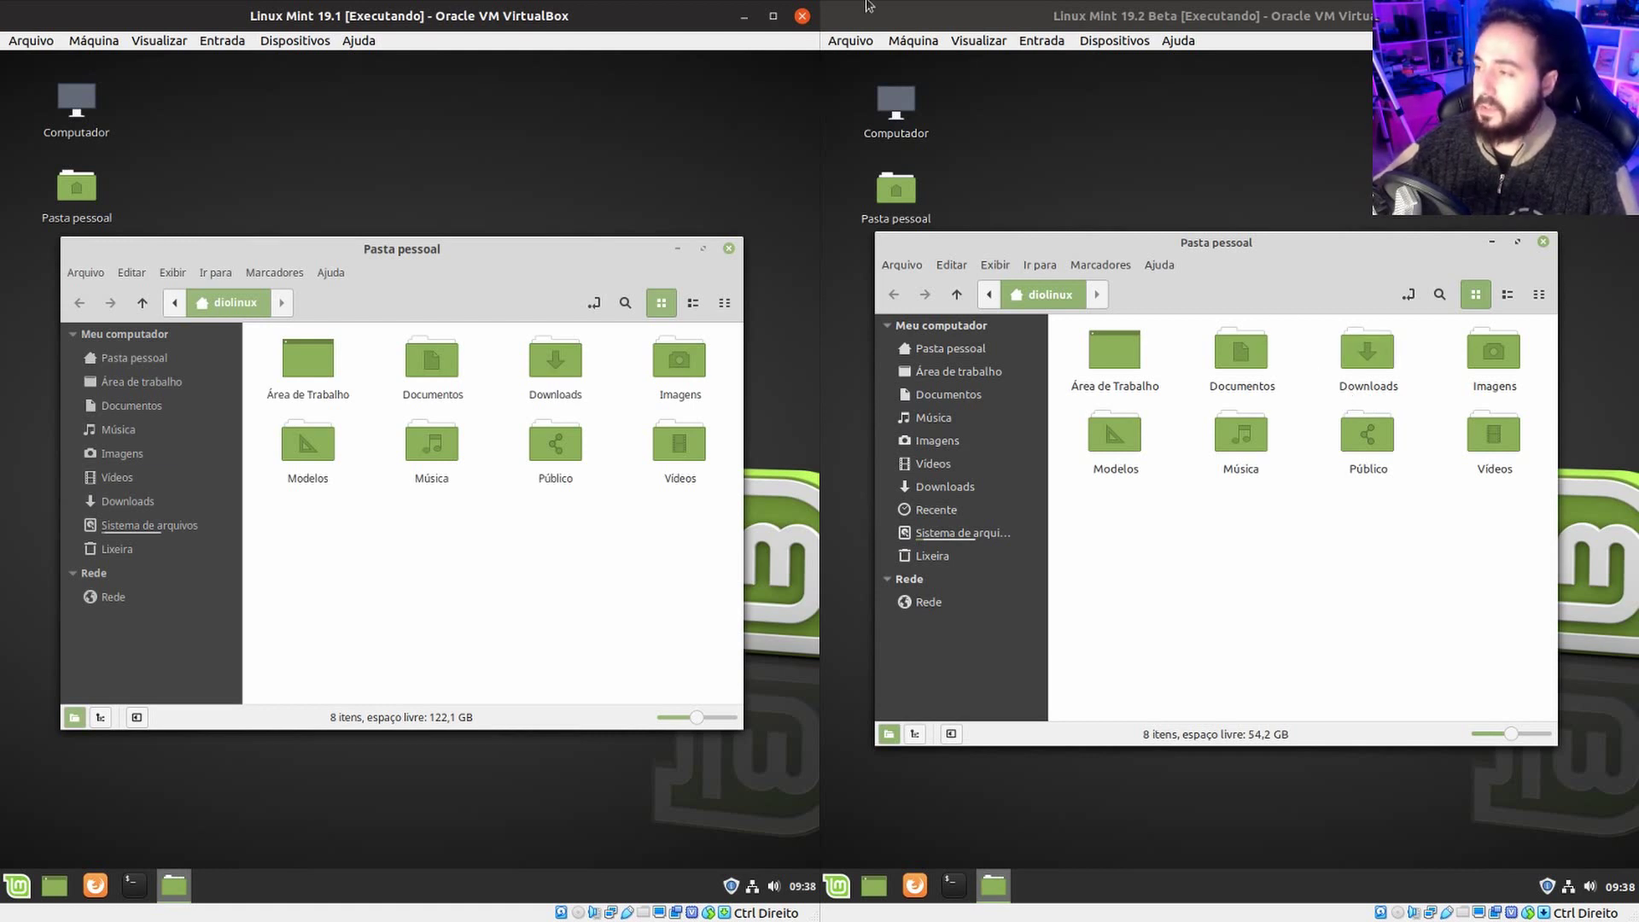
pyautogui.moveTo(577, 250); pyautogui.dragTo(575, 246)
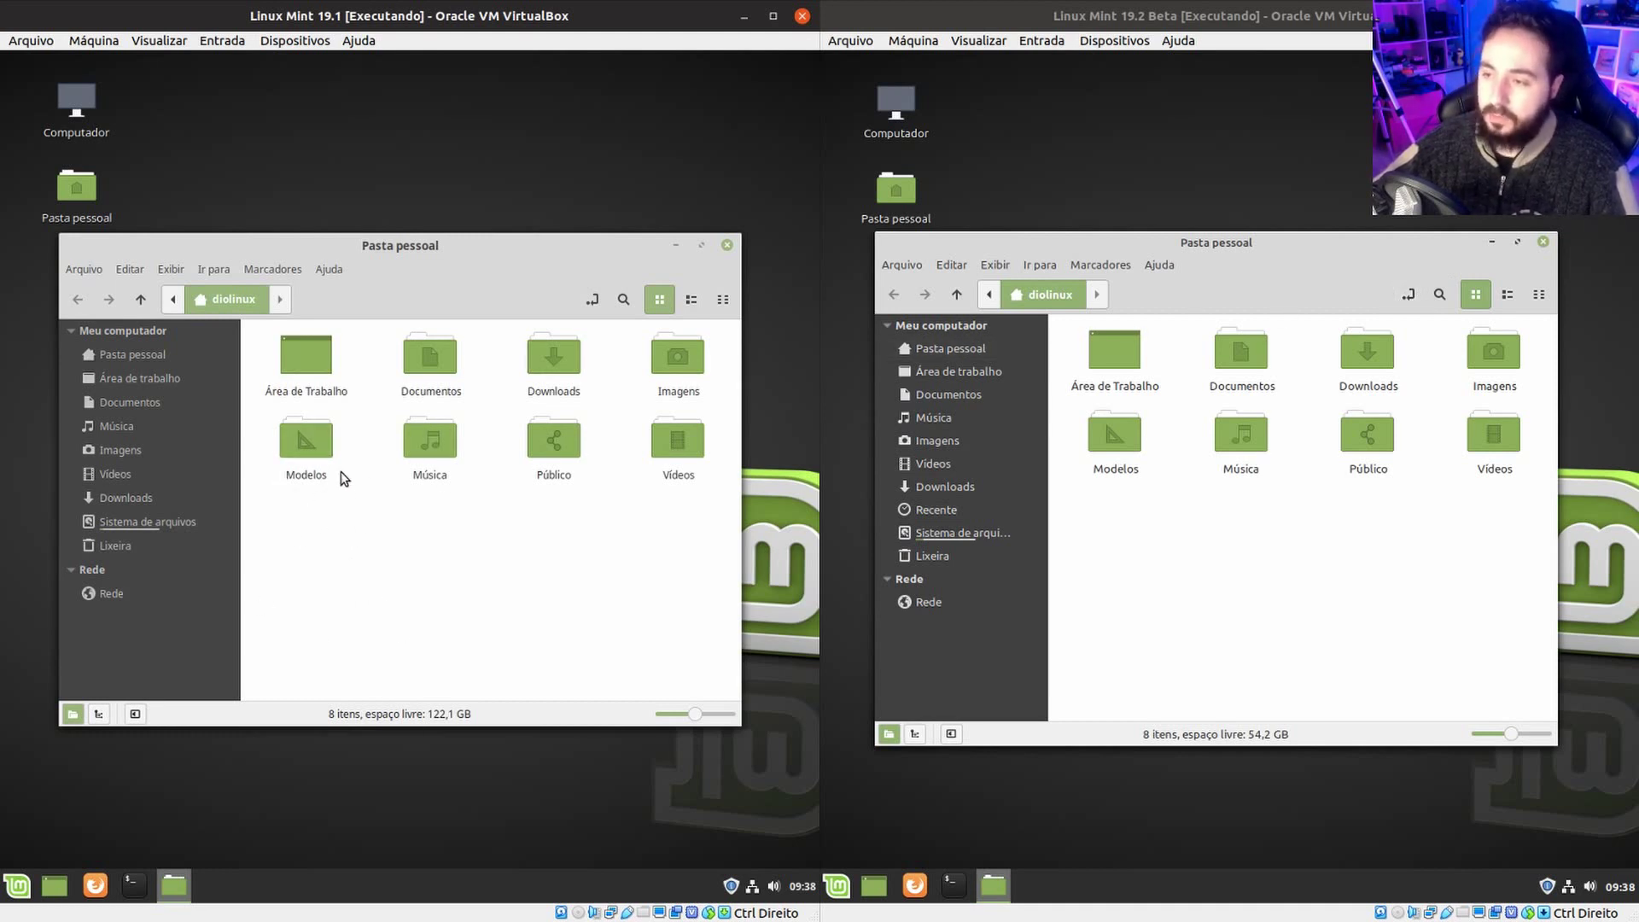
# Create a new folder named diolinux in the 19.1 home folder.
pyautogui.rightClick(306, 385)
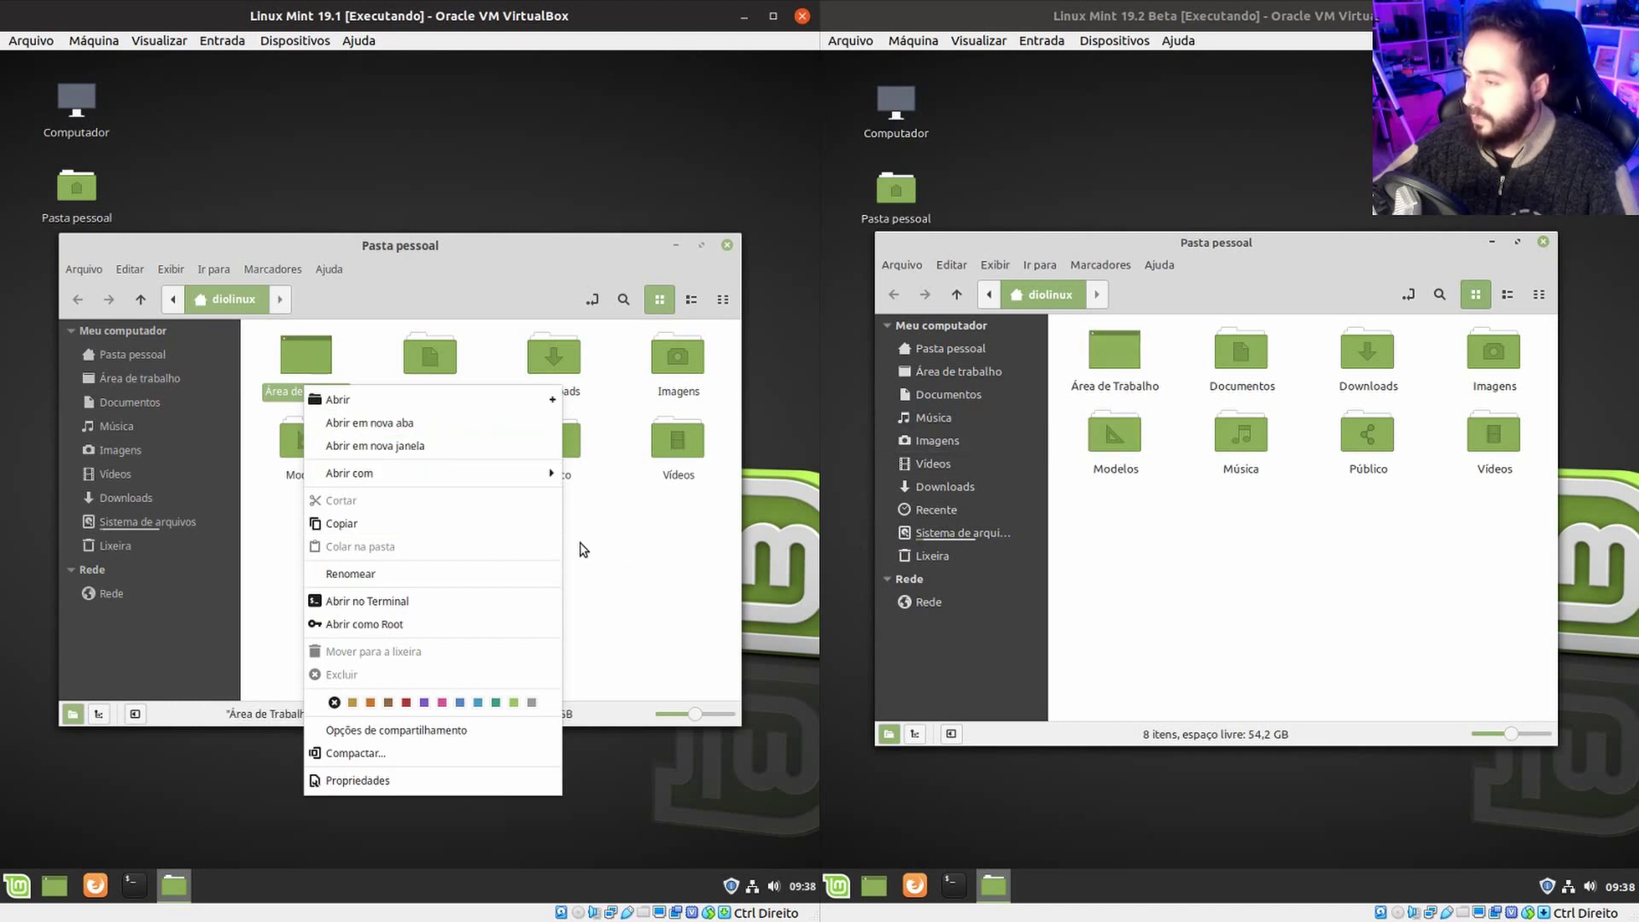
pyautogui.click(583, 549)
pyautogui.rightClick(589, 581)
pyautogui.click(620, 591)
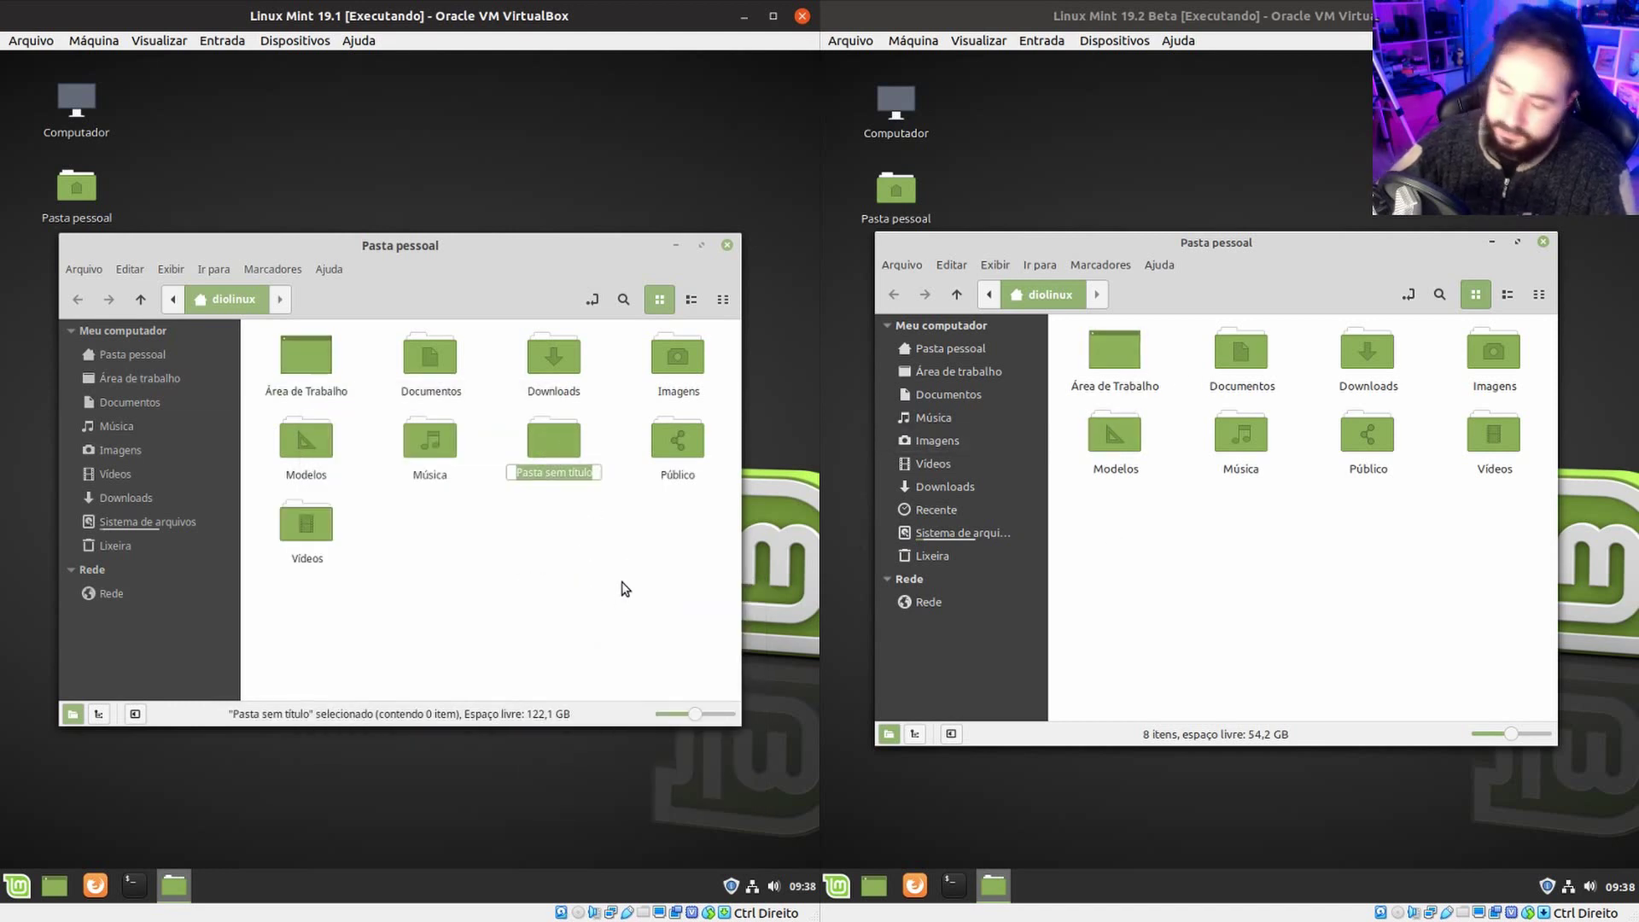
pyautogui.write('diolinux')
pyautogui.press('Return')
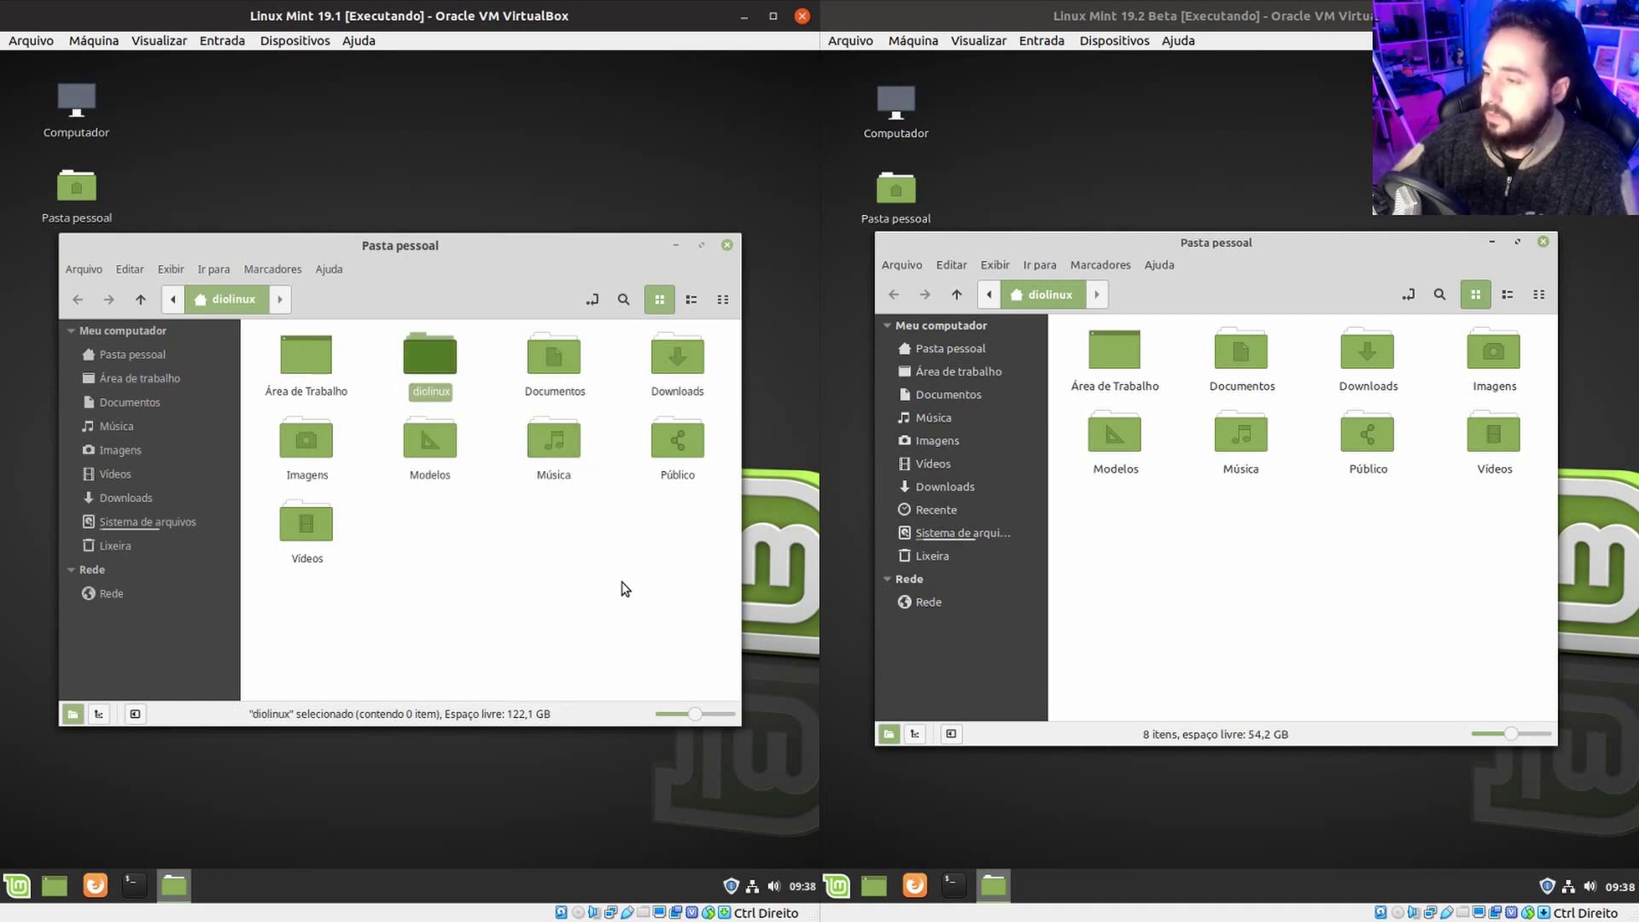
# Create diolinux in the 19.2 home folder too, and switch the 19.1 window to list view.
pyautogui.rightClick(1275, 567)
pyautogui.click(1277, 576)
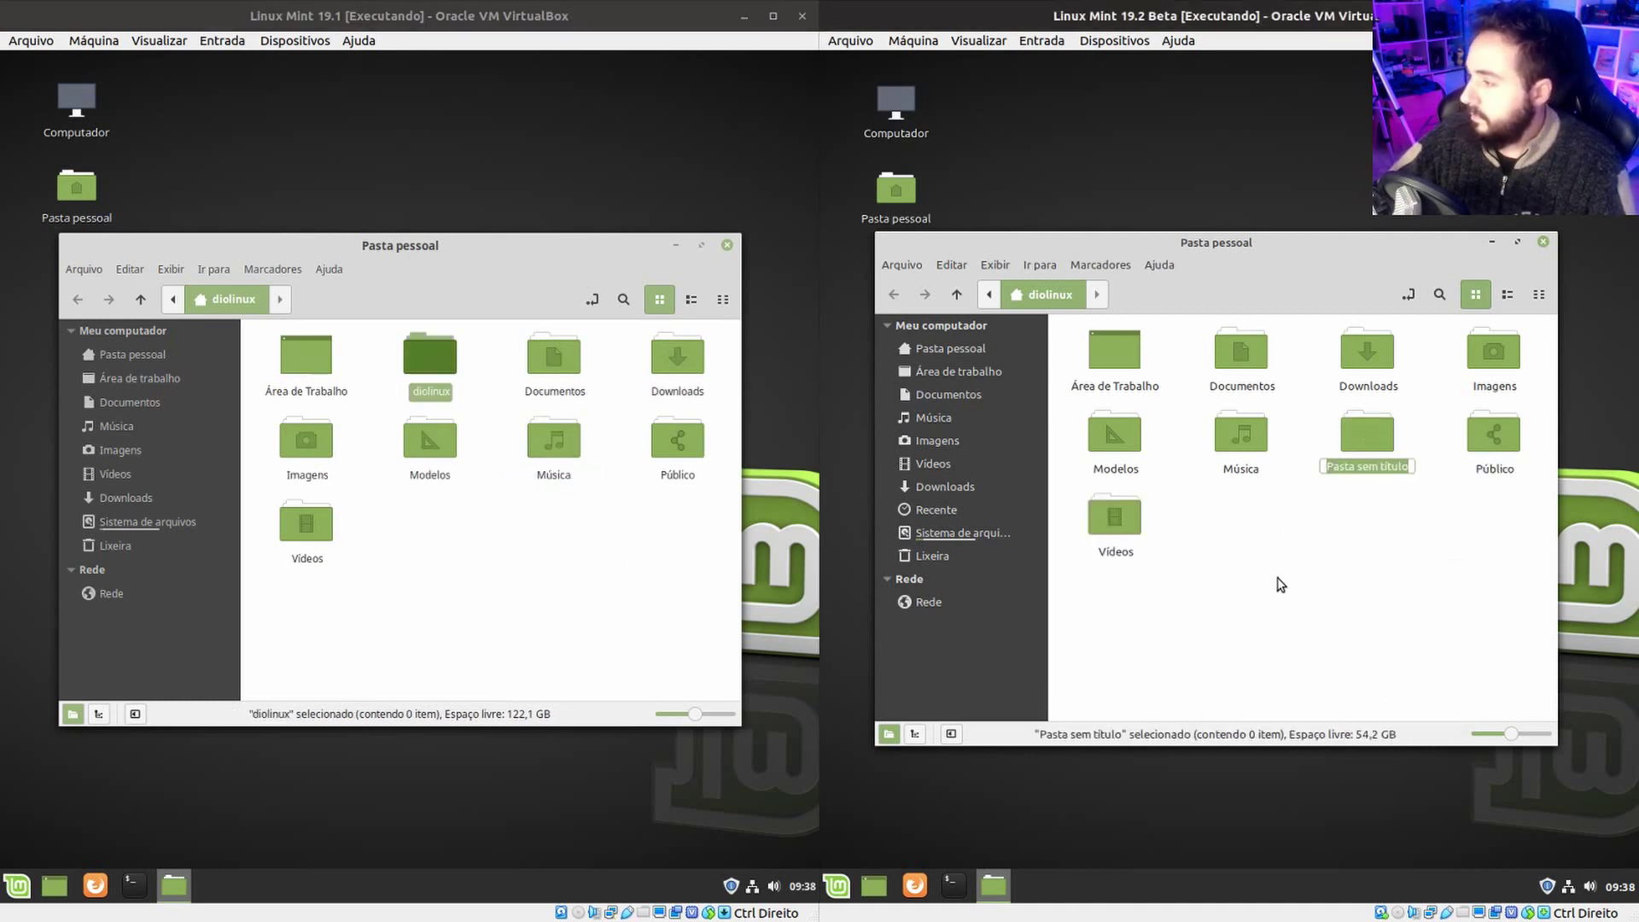
pyautogui.write('diolinux')
pyautogui.press('Return')
pyautogui.click(474, 579)
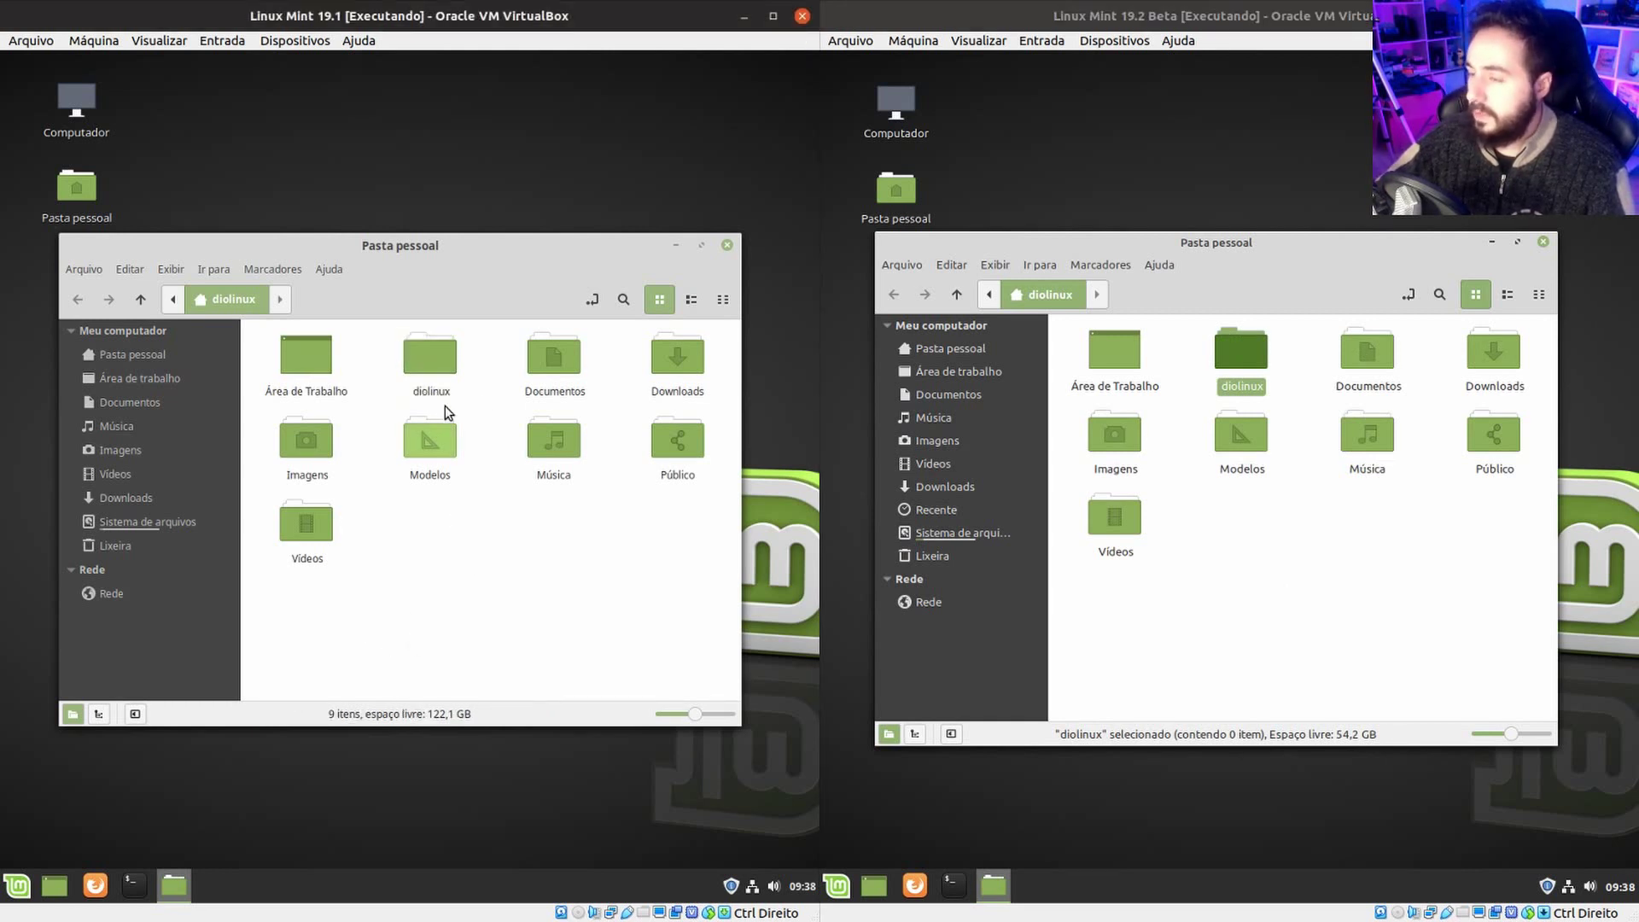
pyautogui.click(690, 299)
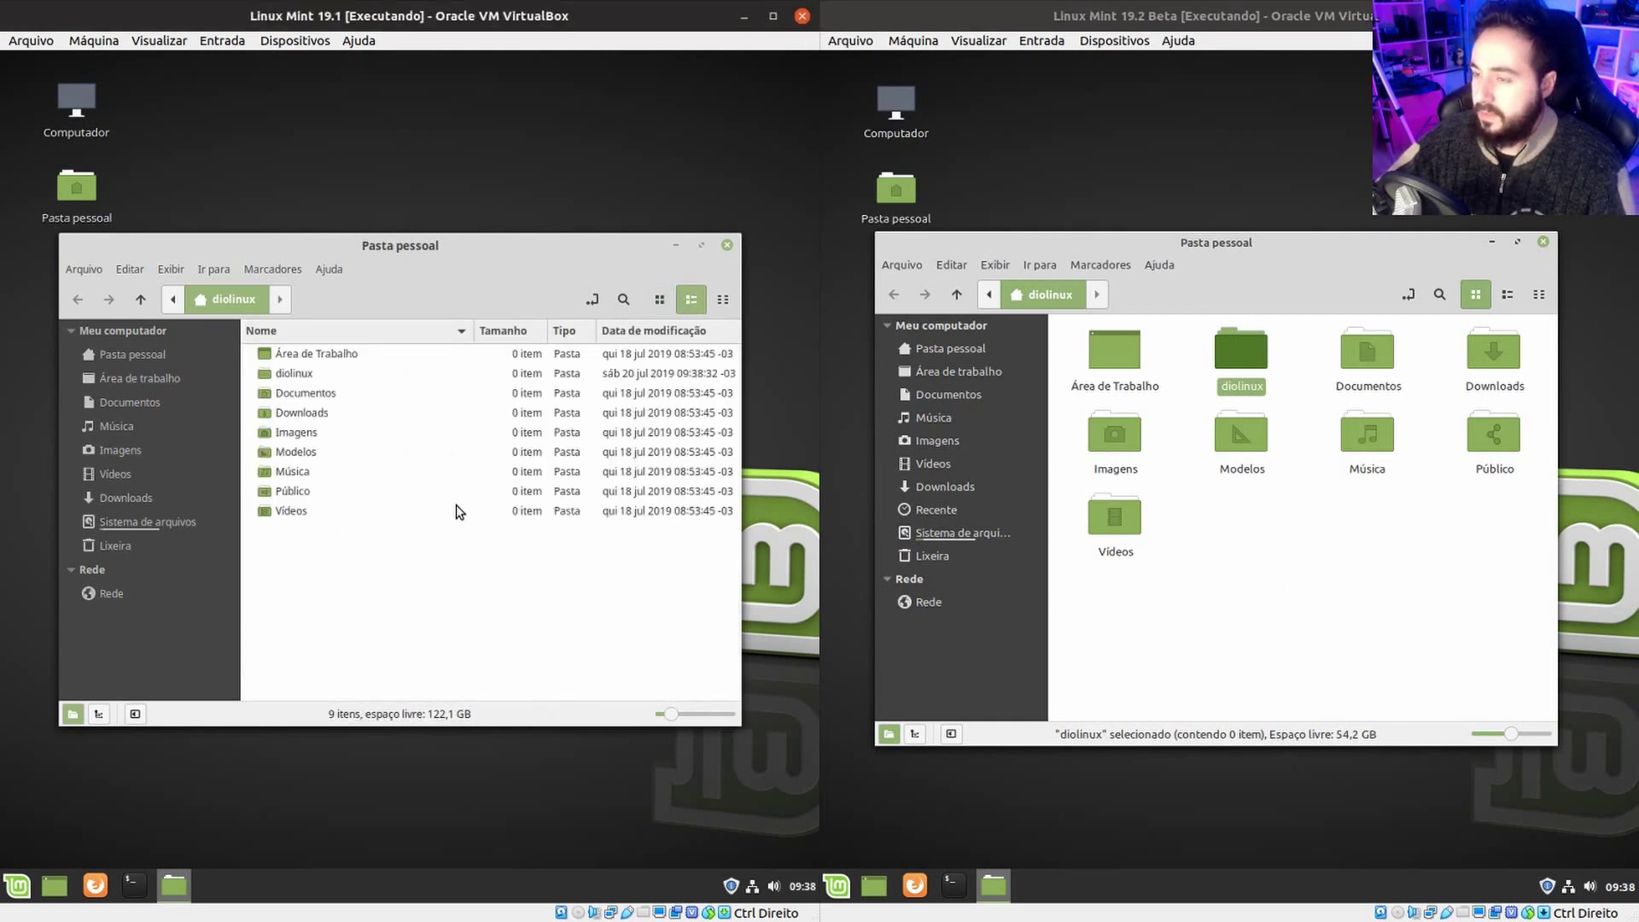
# Enlarge both detailed home folder lists and select the diolinux, Público and Modelos rows.
pyautogui.scroll(2, 465, 504)
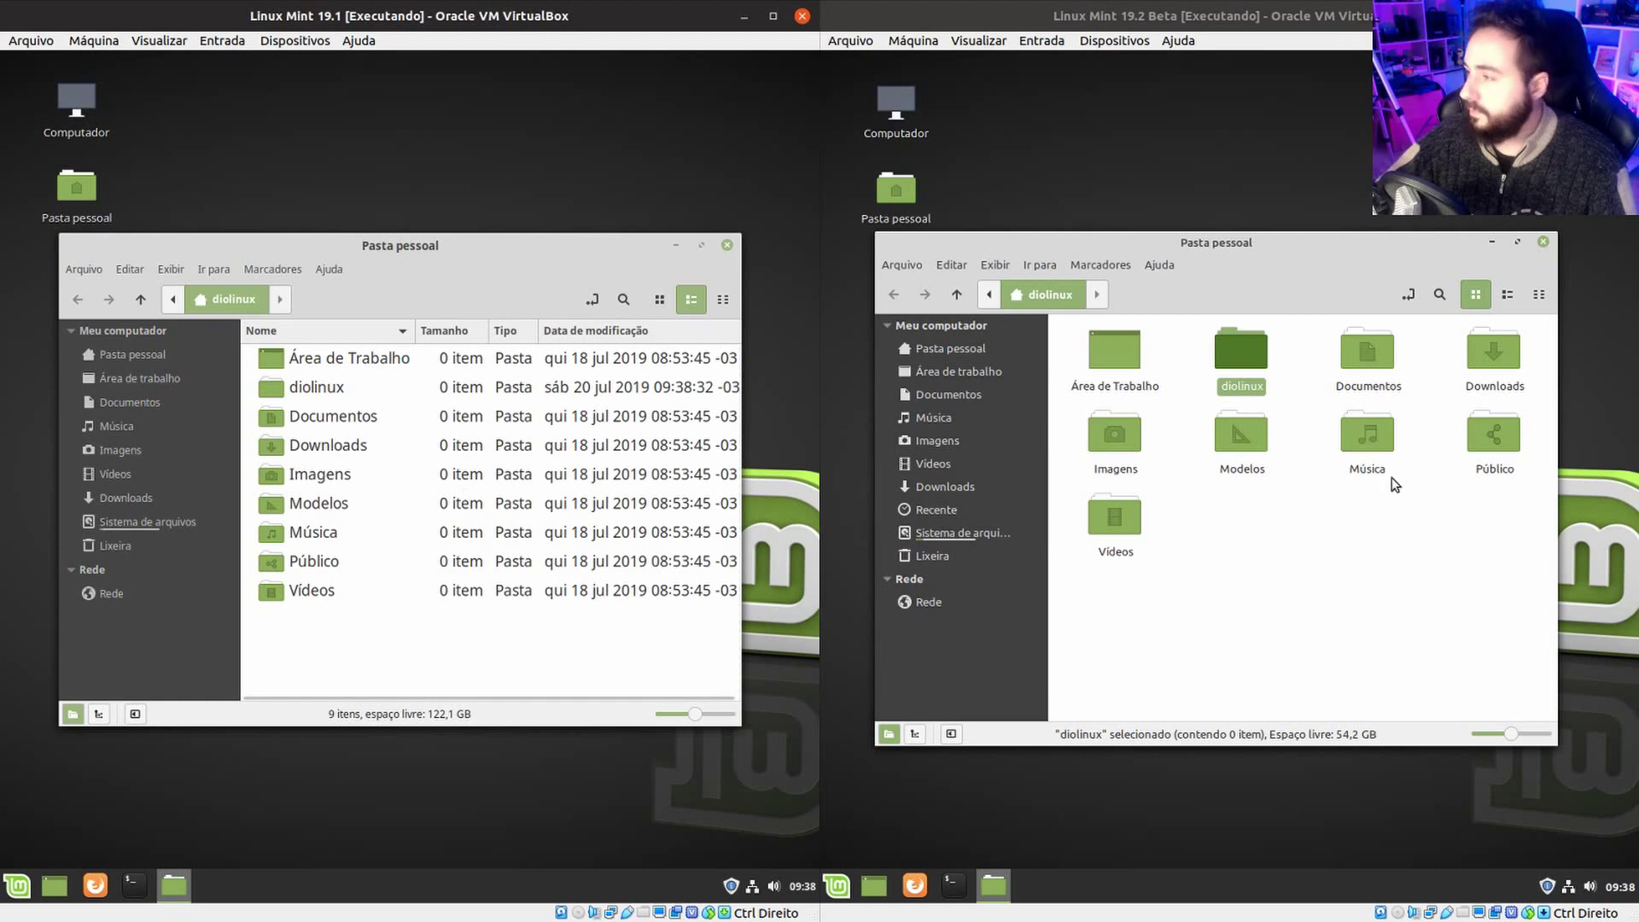
pyautogui.click(1507, 293)
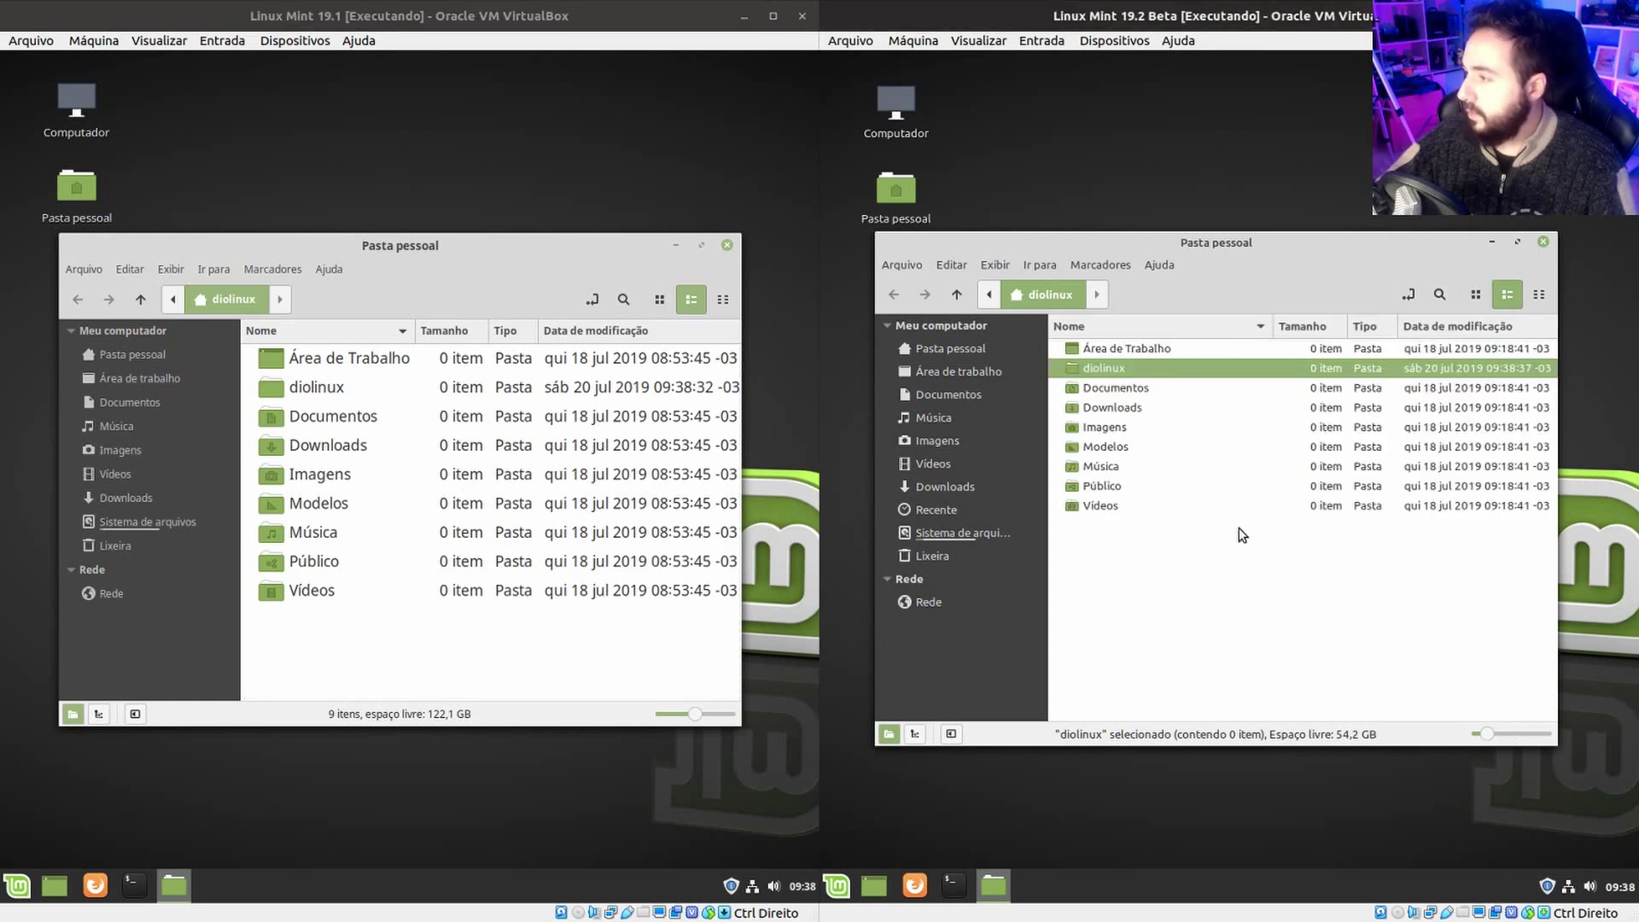
pyautogui.scroll(2, 1199, 474)
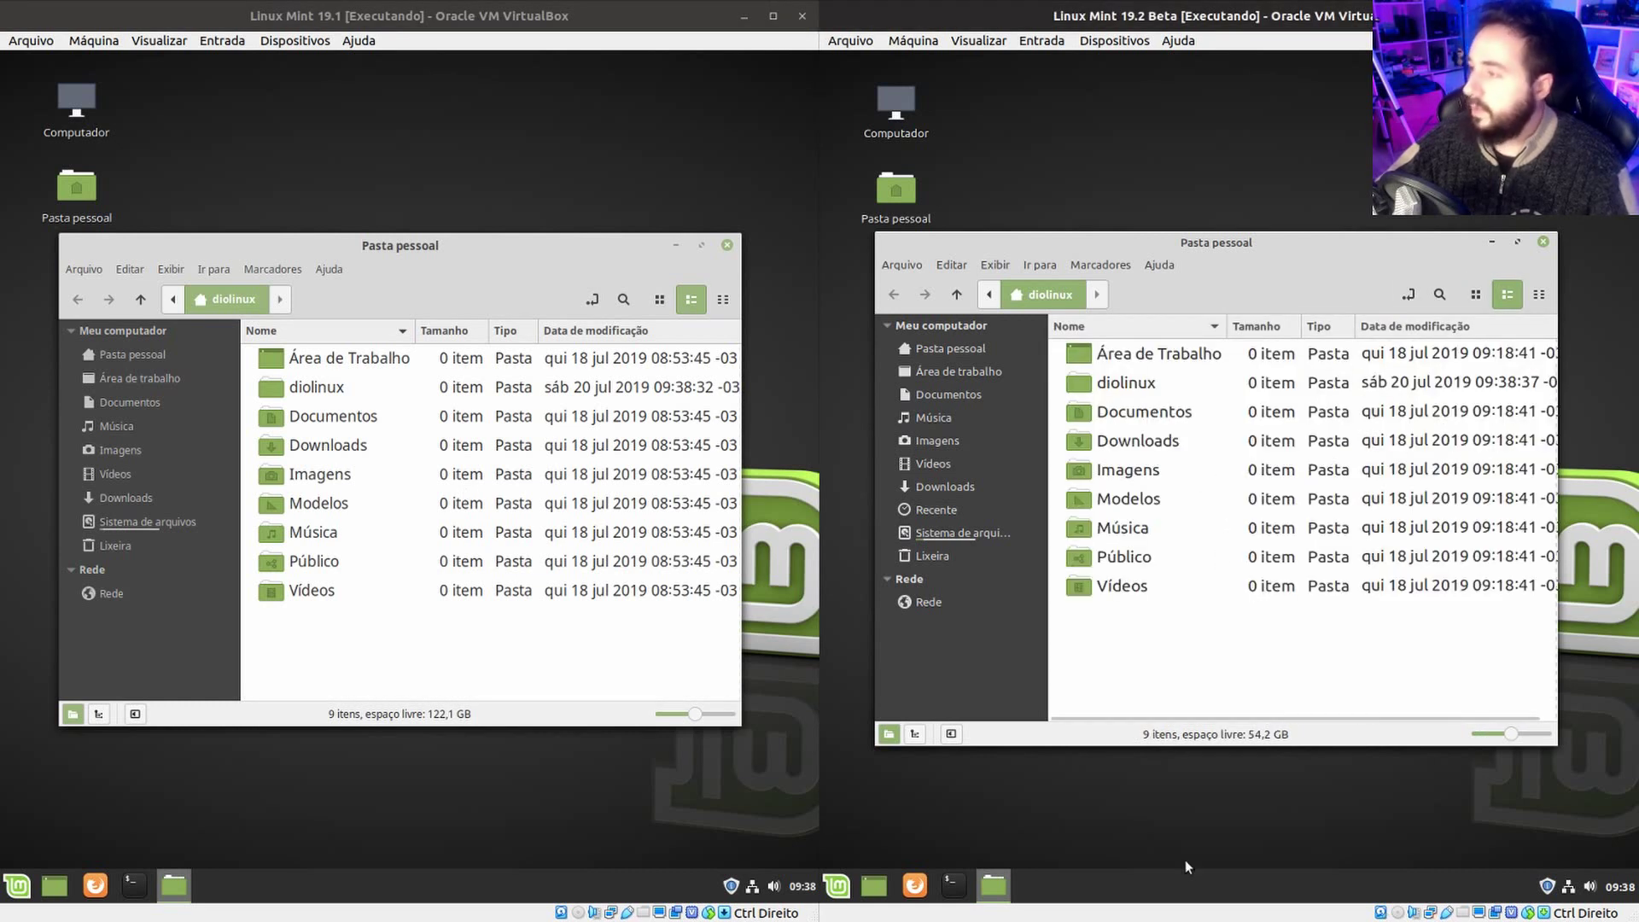
pyautogui.click(324, 391)
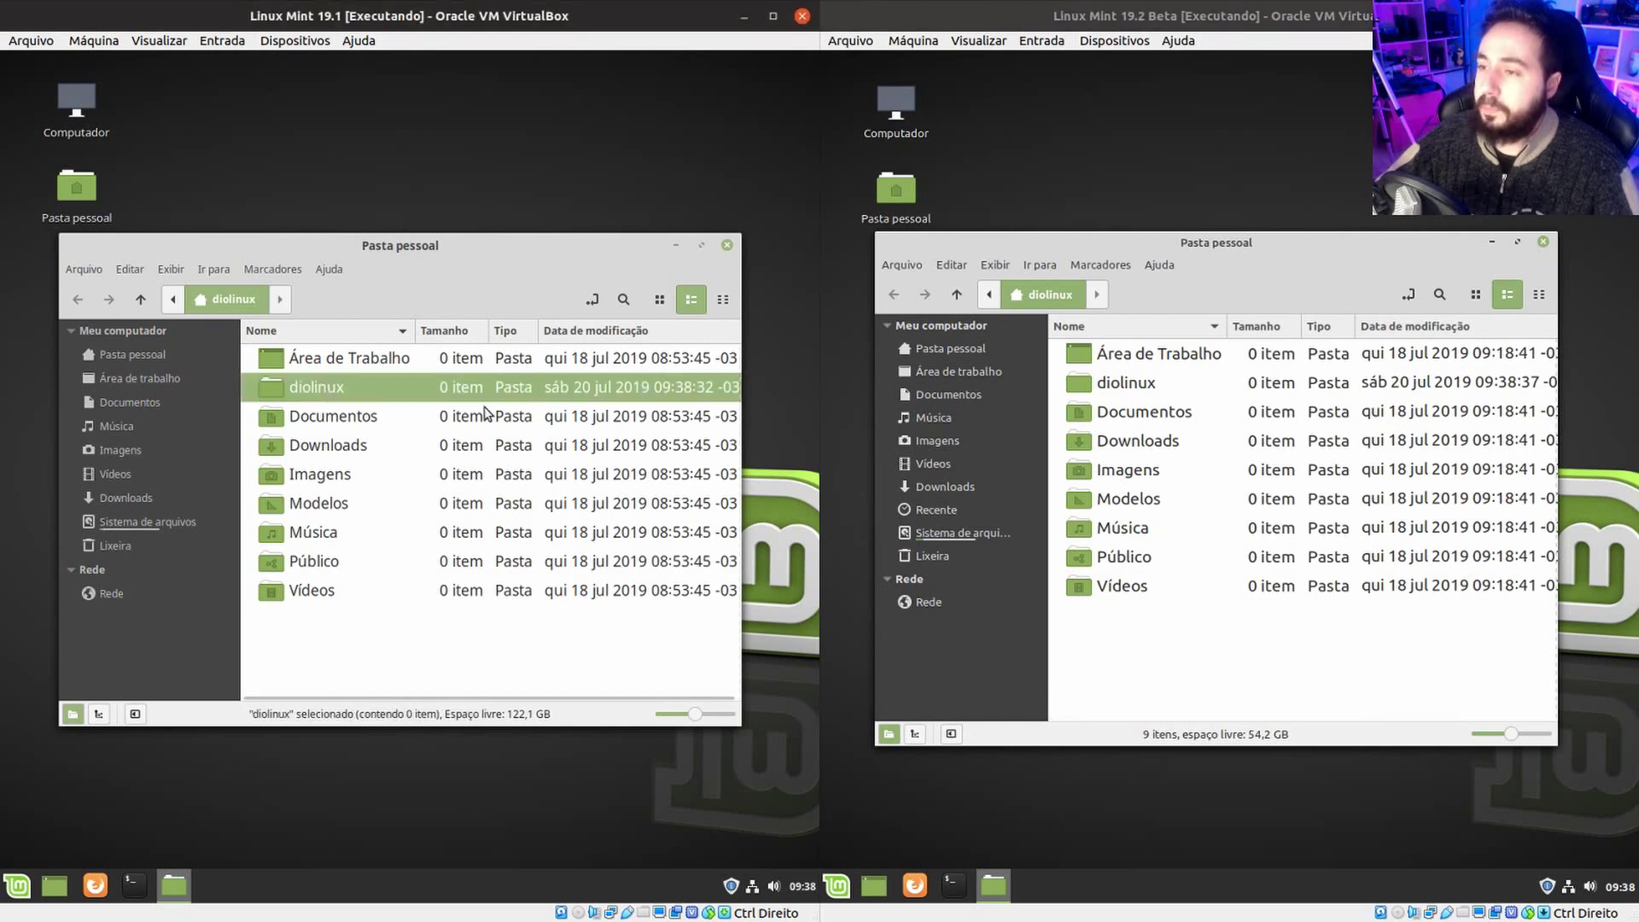
pyautogui.click(341, 561)
pyautogui.click(354, 503)
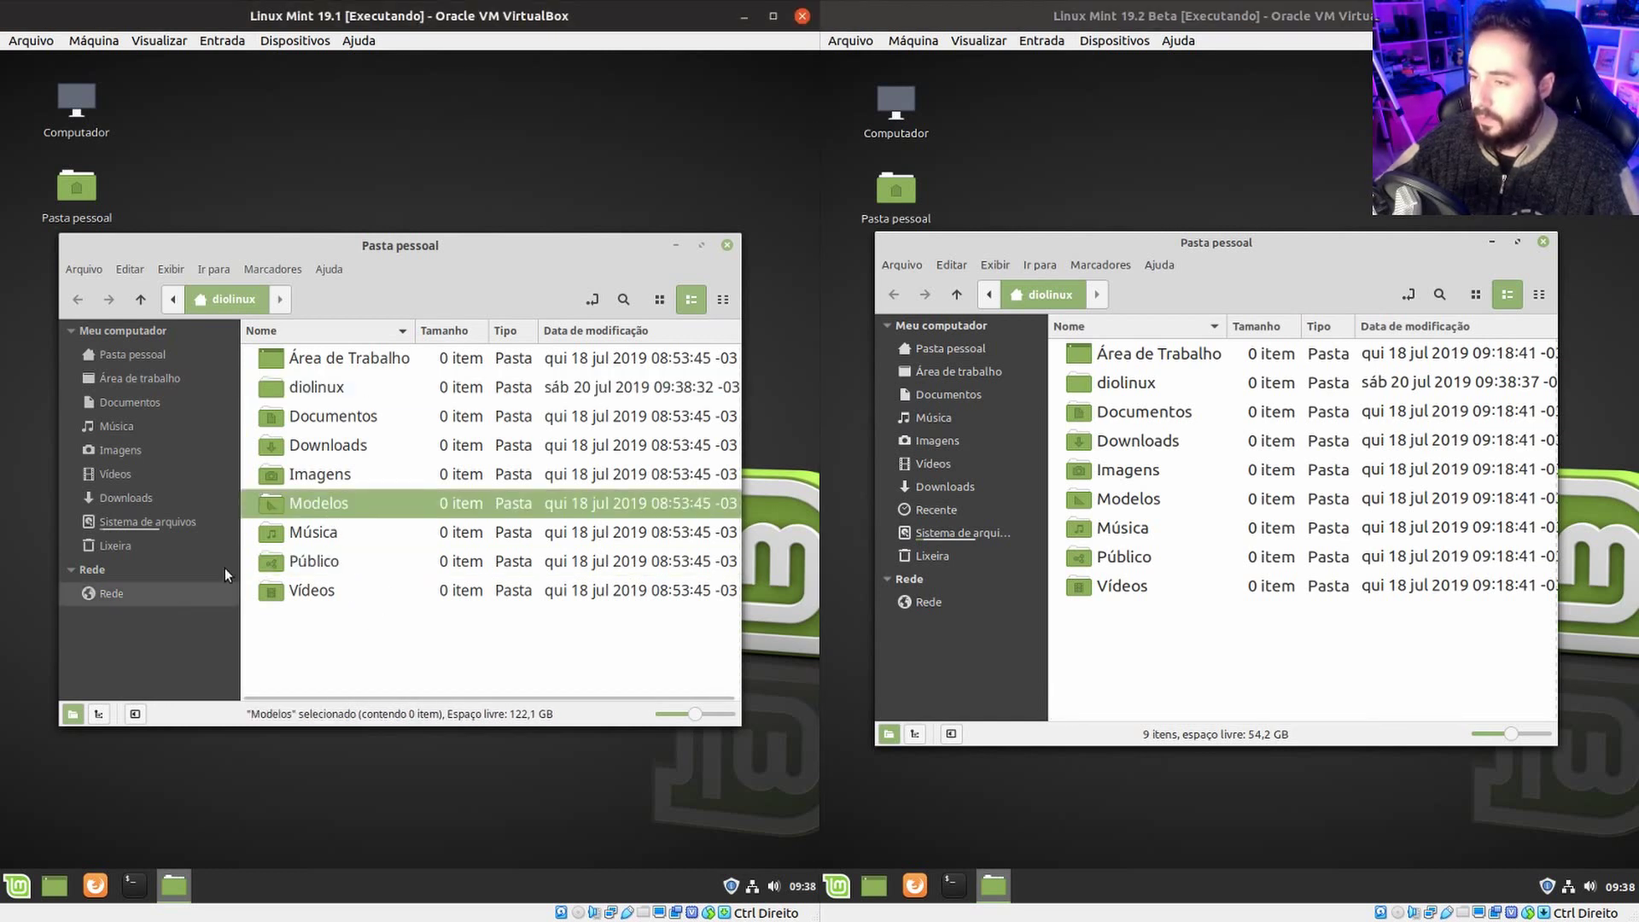
pyautogui.click(350, 386)
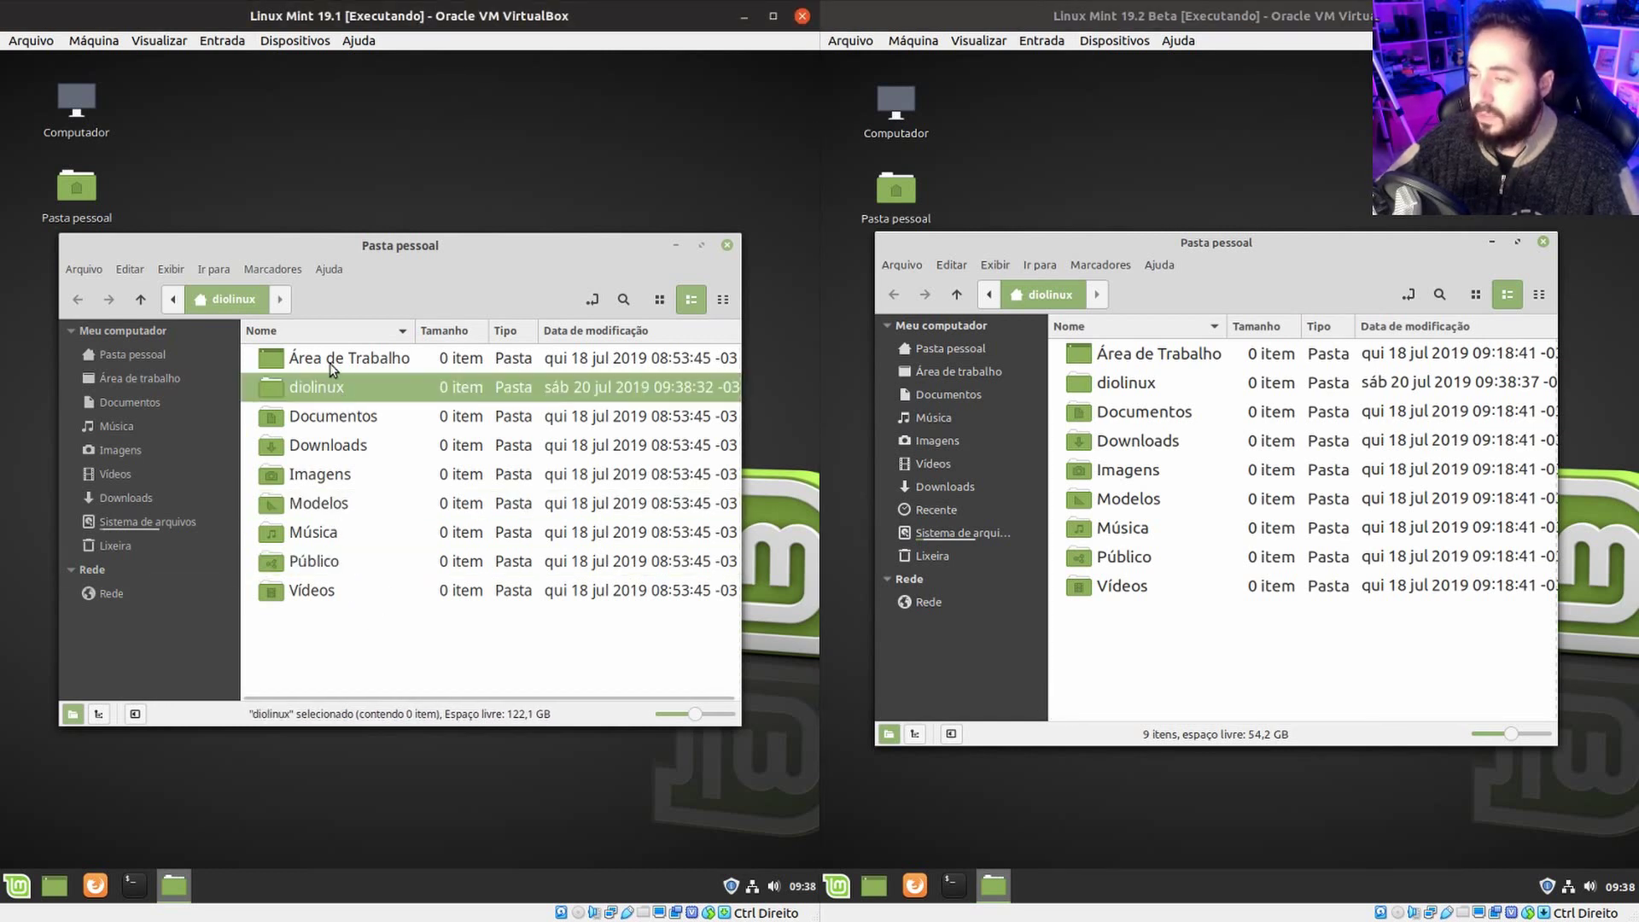
# Pin diolinux and Público to the top of the 19.2 home folder listing.
pyautogui.rightClick(324, 385)
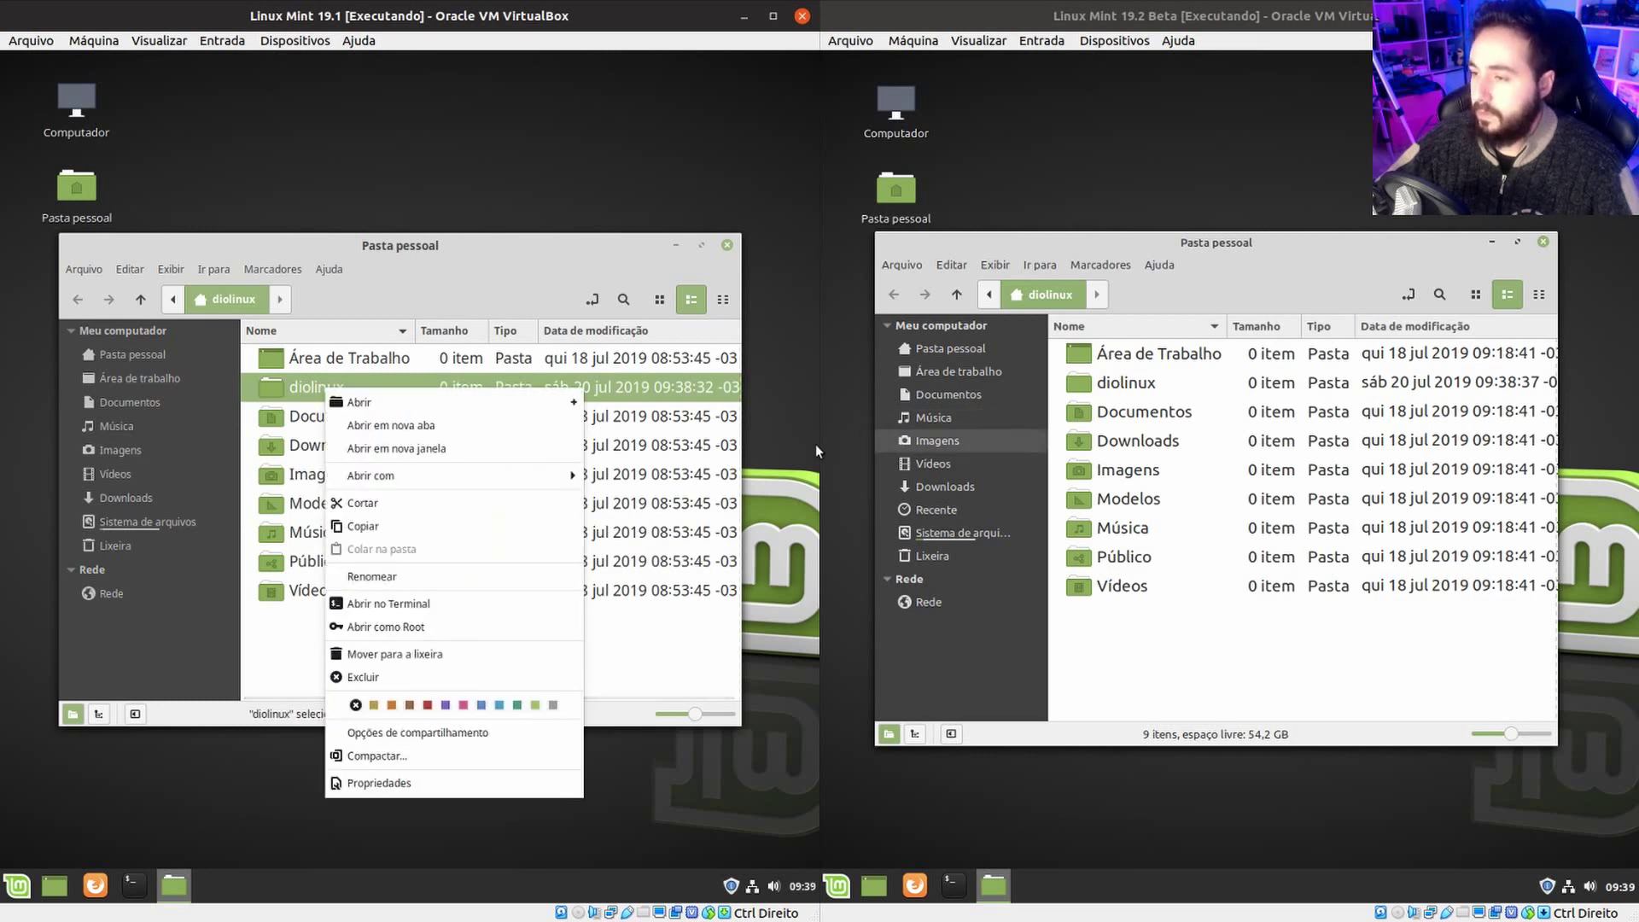
pyautogui.rightClick(1130, 380)
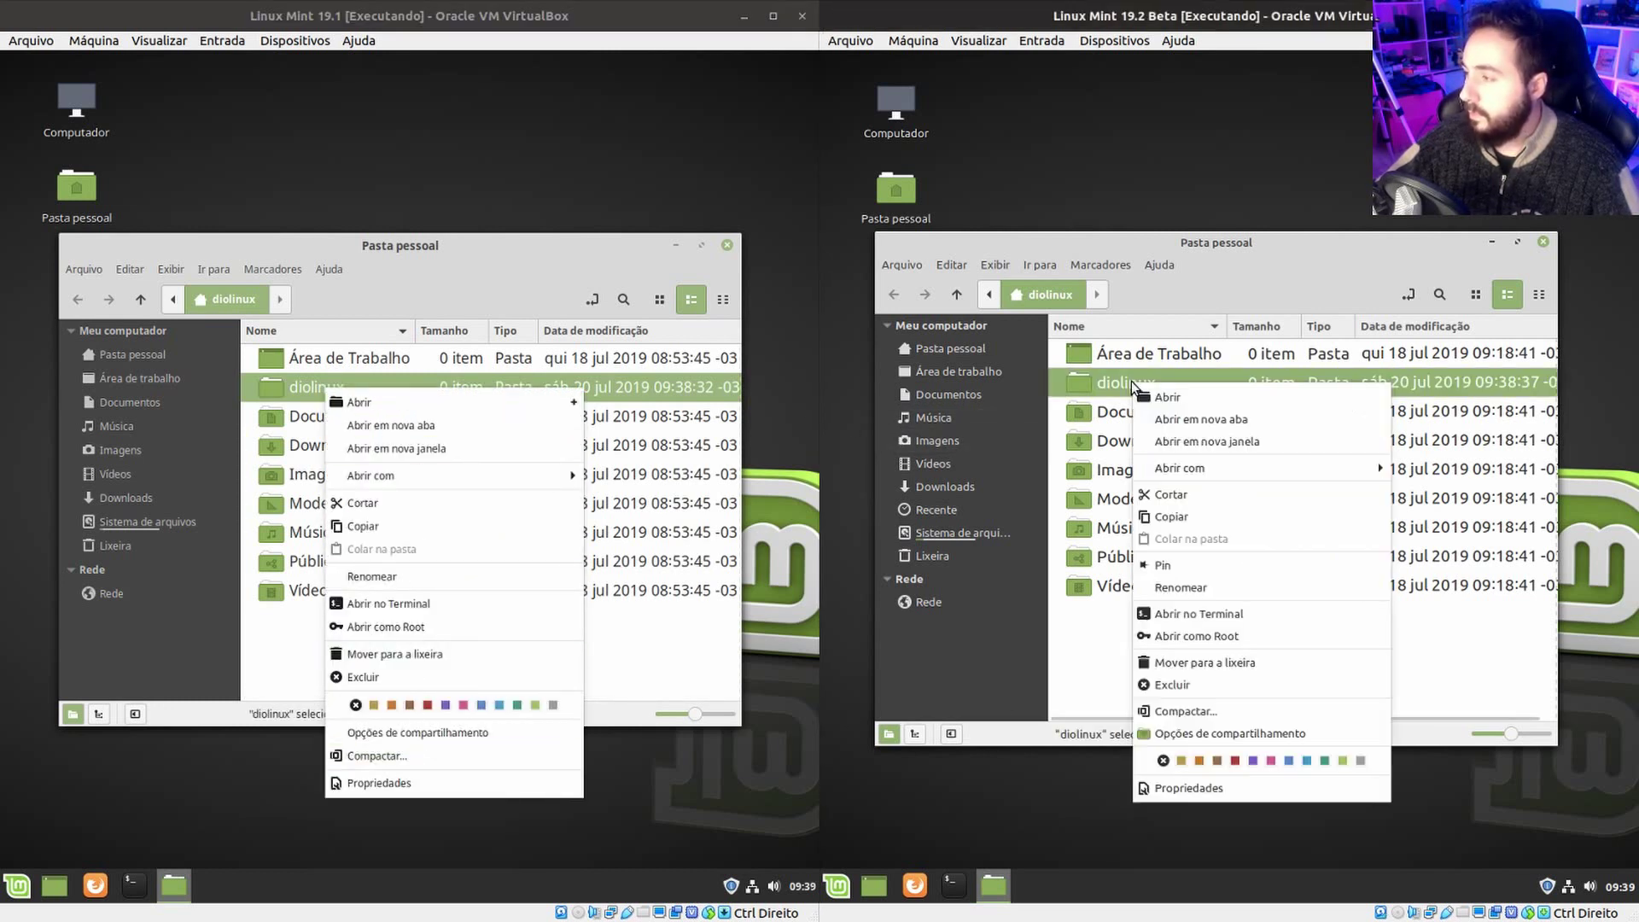
pyautogui.click(1264, 566)
pyautogui.click(1130, 544)
pyautogui.click(1112, 690)
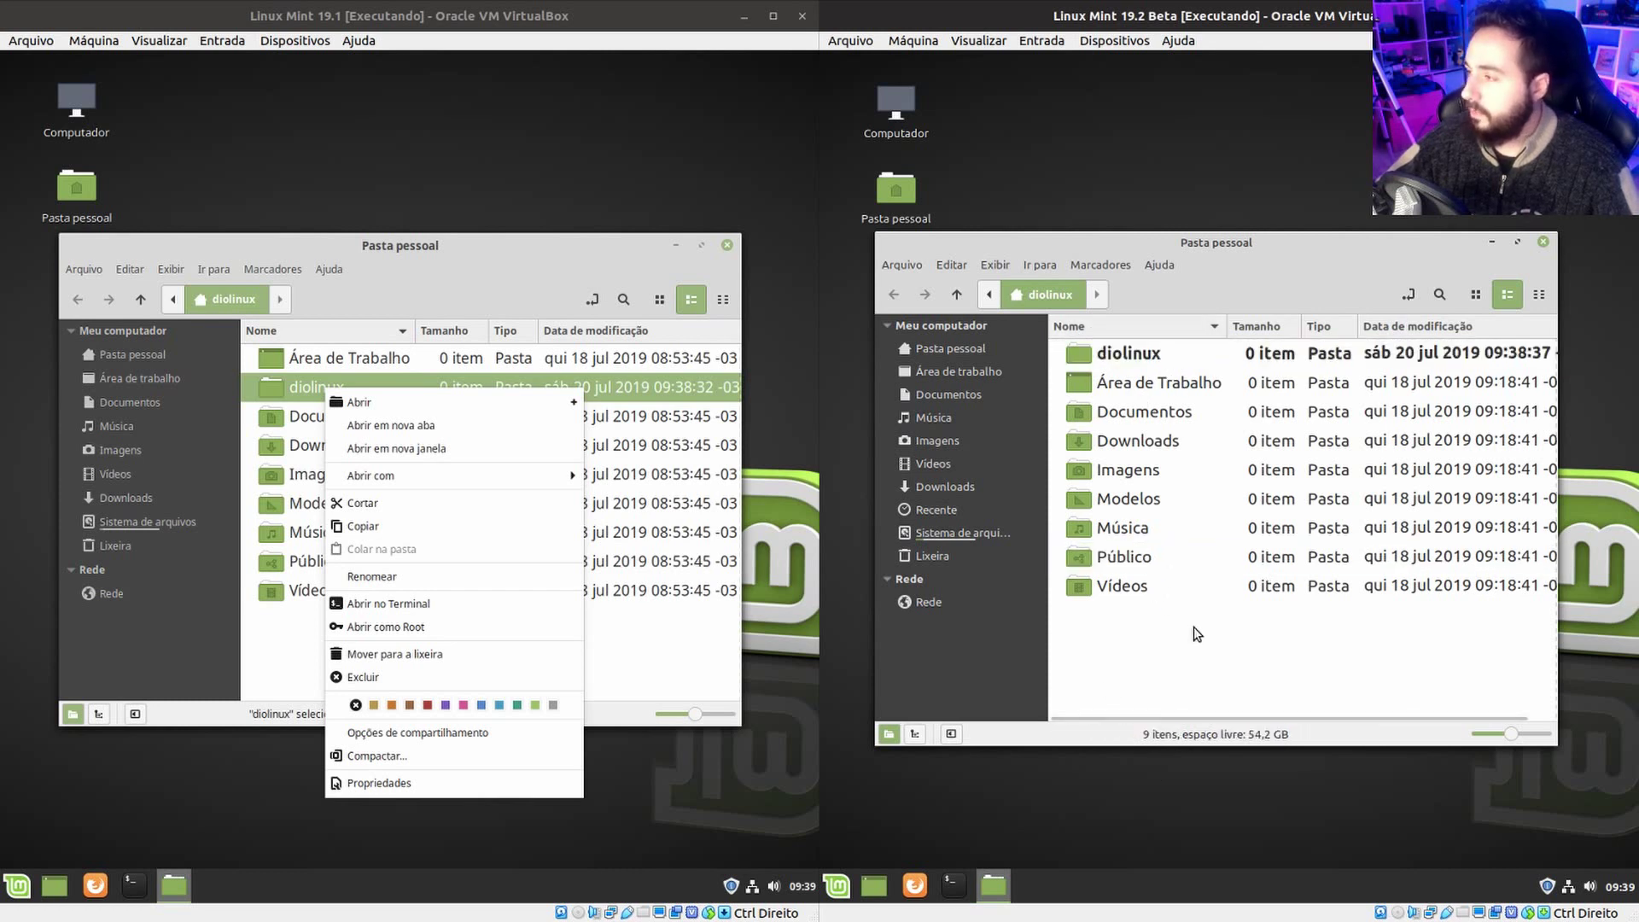
pyautogui.click(1169, 581)
pyautogui.click(1134, 560)
pyautogui.rightClick(1133, 560)
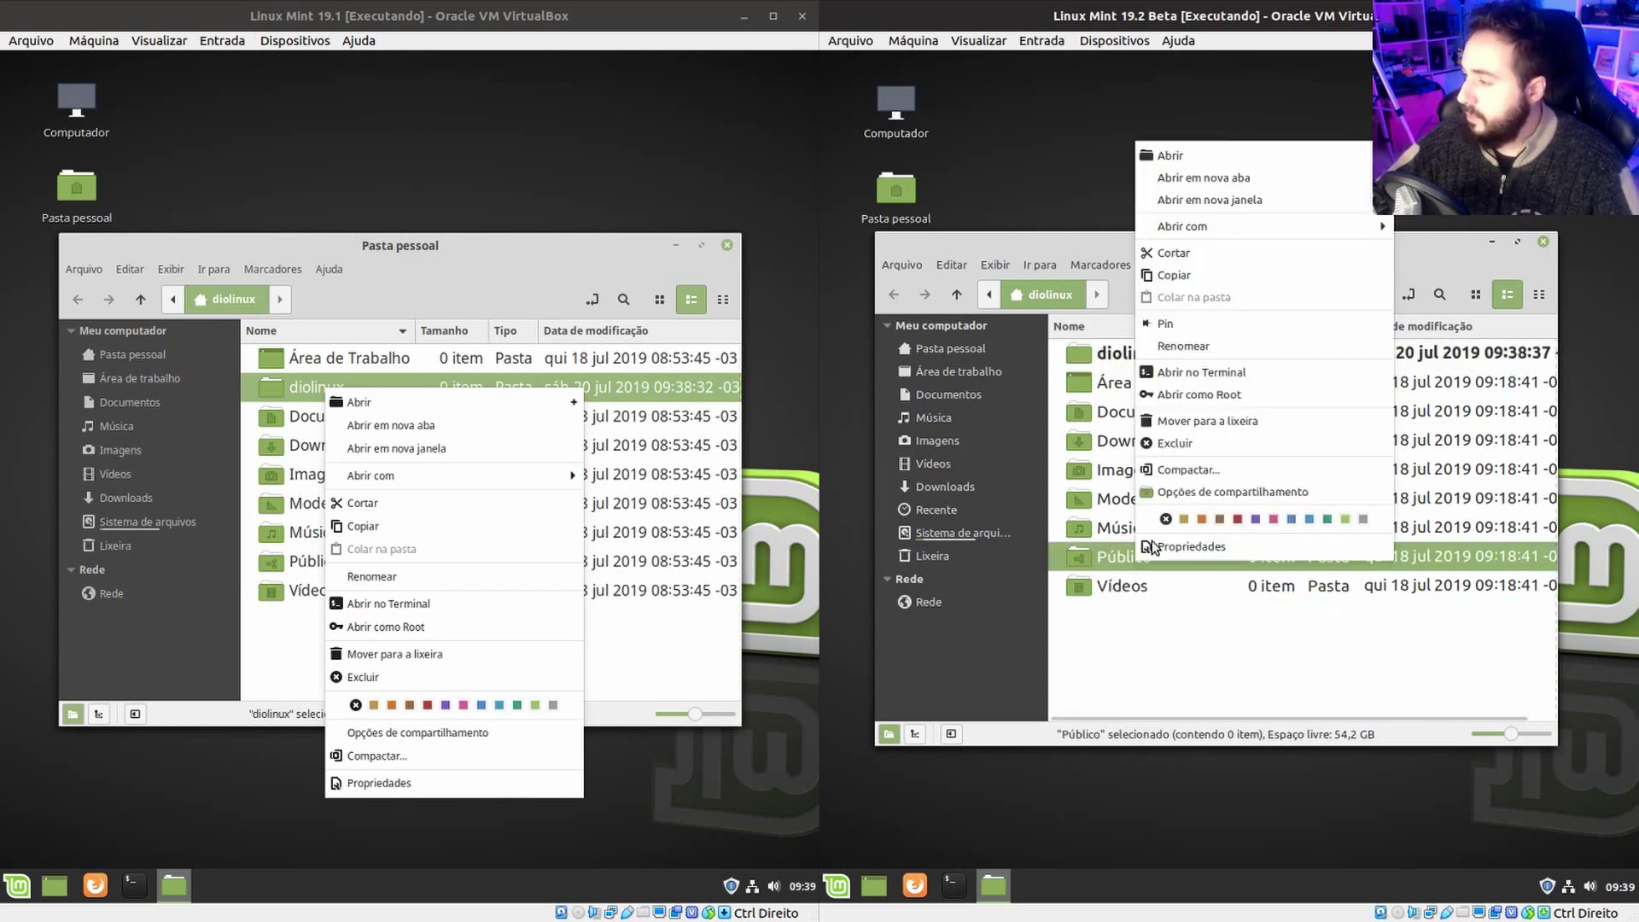
pyautogui.click(1176, 323)
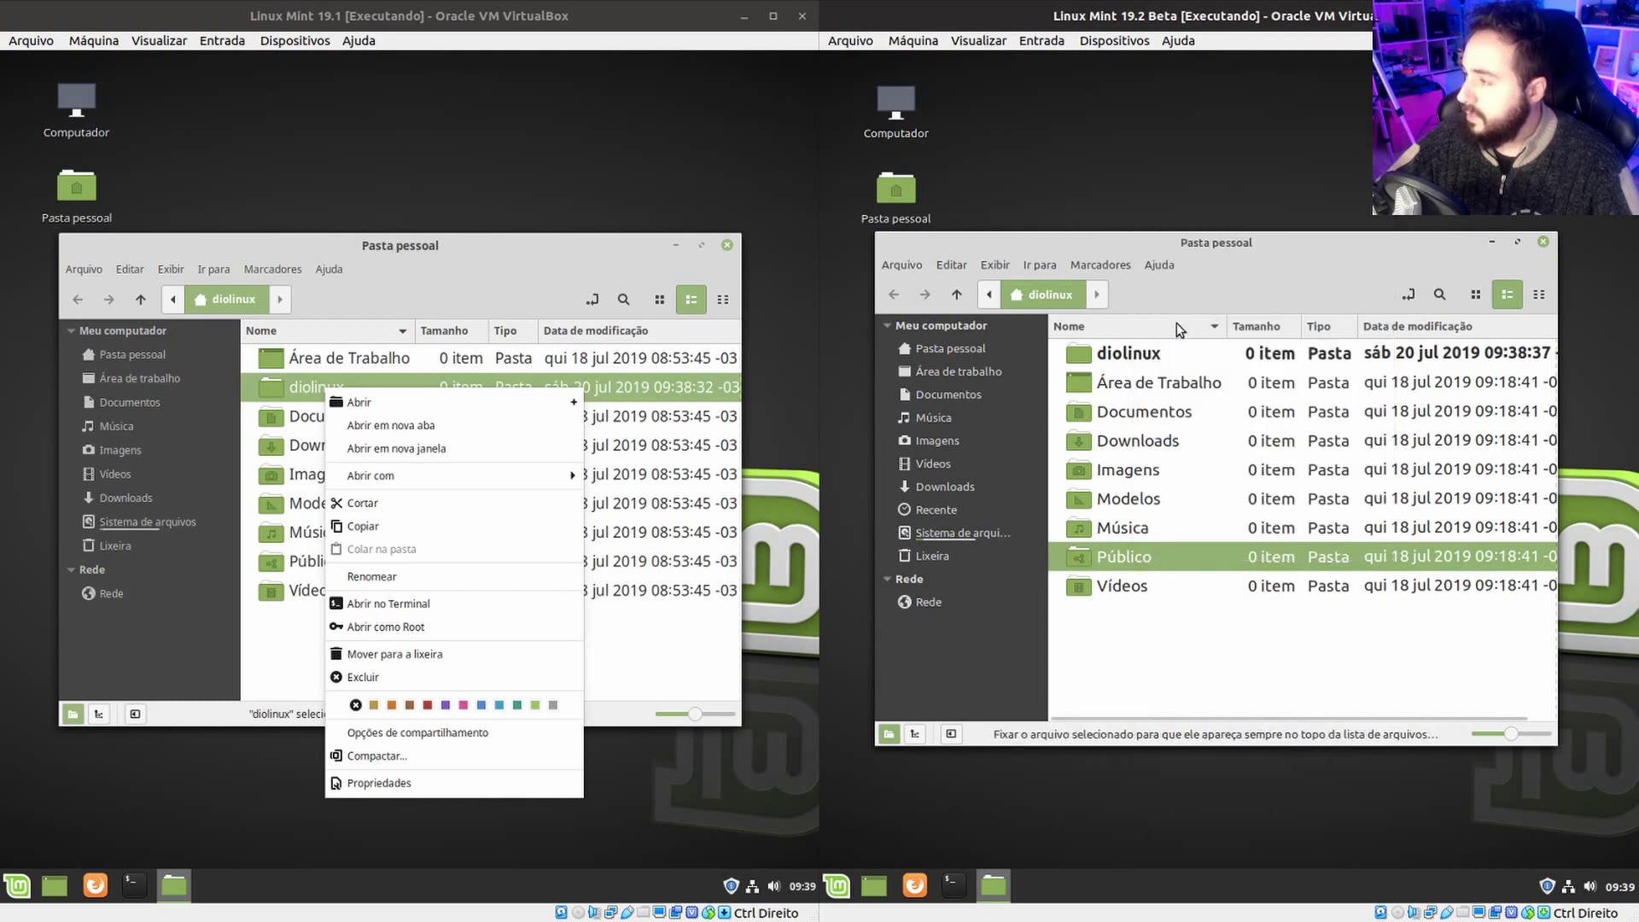
pyautogui.click(1157, 612)
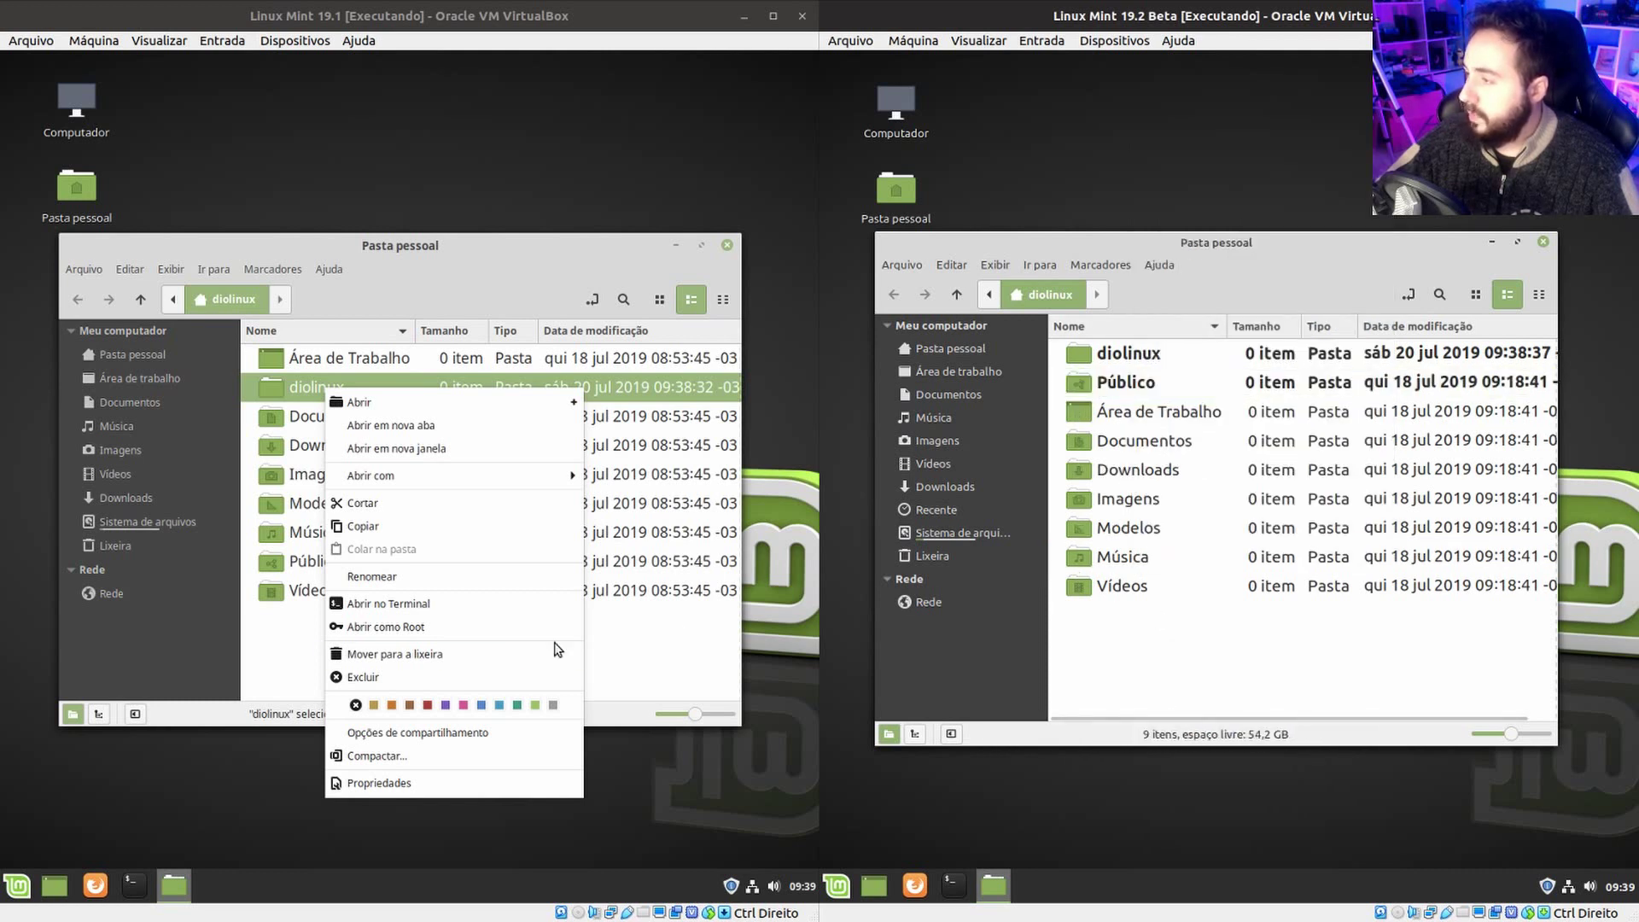
pyautogui.click(629, 640)
# Switch the 19.2 listing between icon and compact view, ending in icon view.
pyautogui.click(1315, 256)
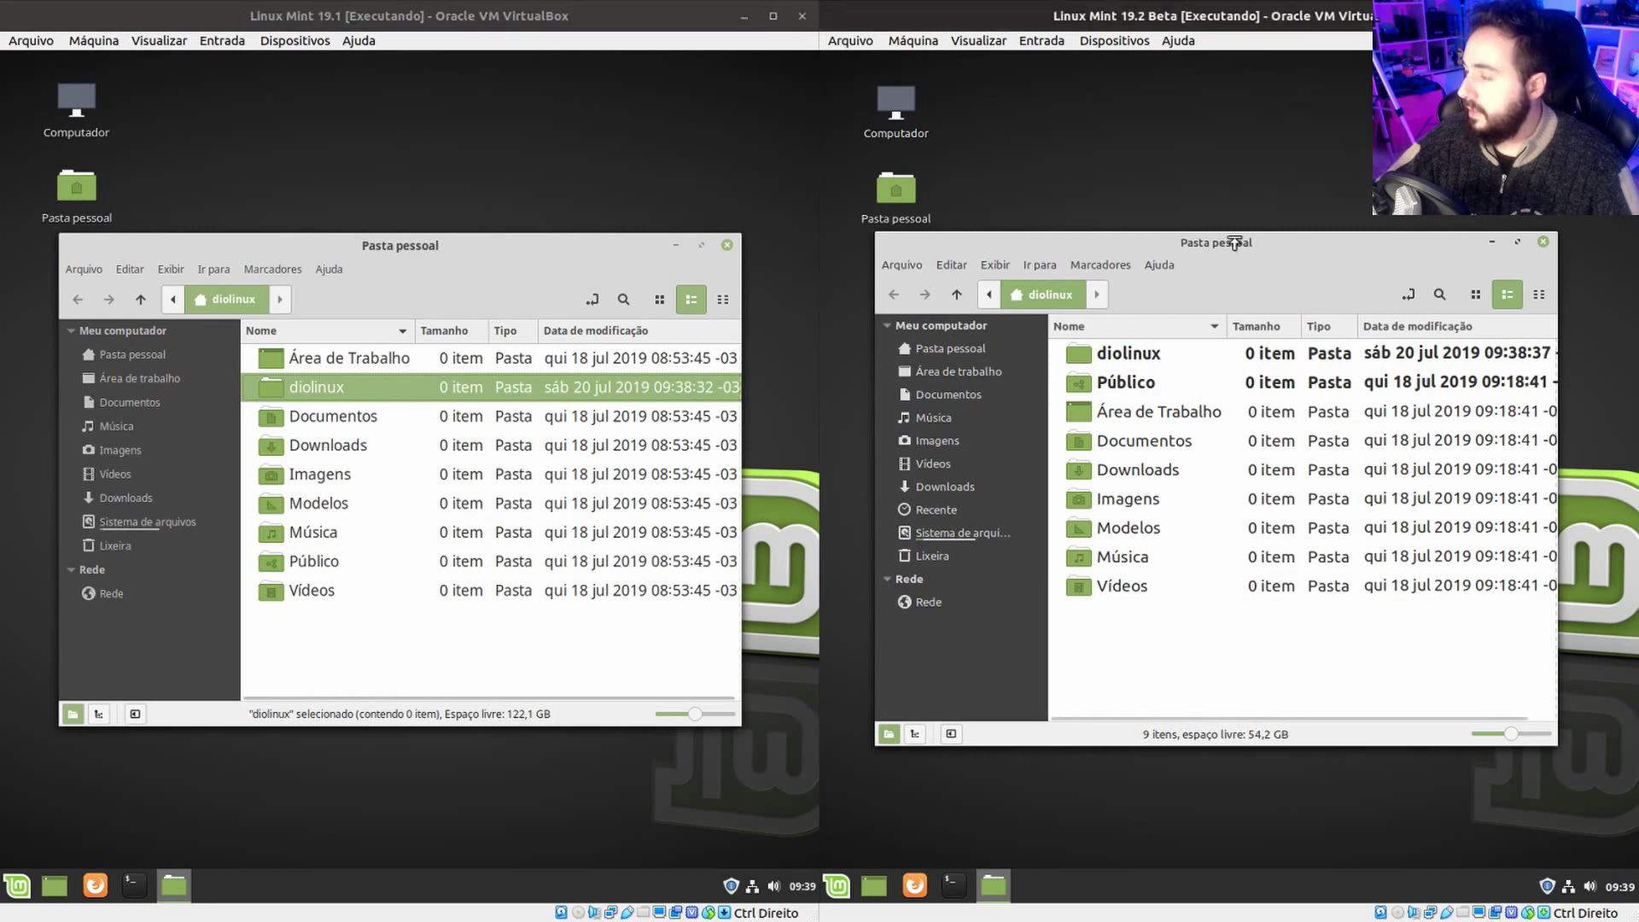
pyautogui.click(959, 350)
pyautogui.click(1478, 299)
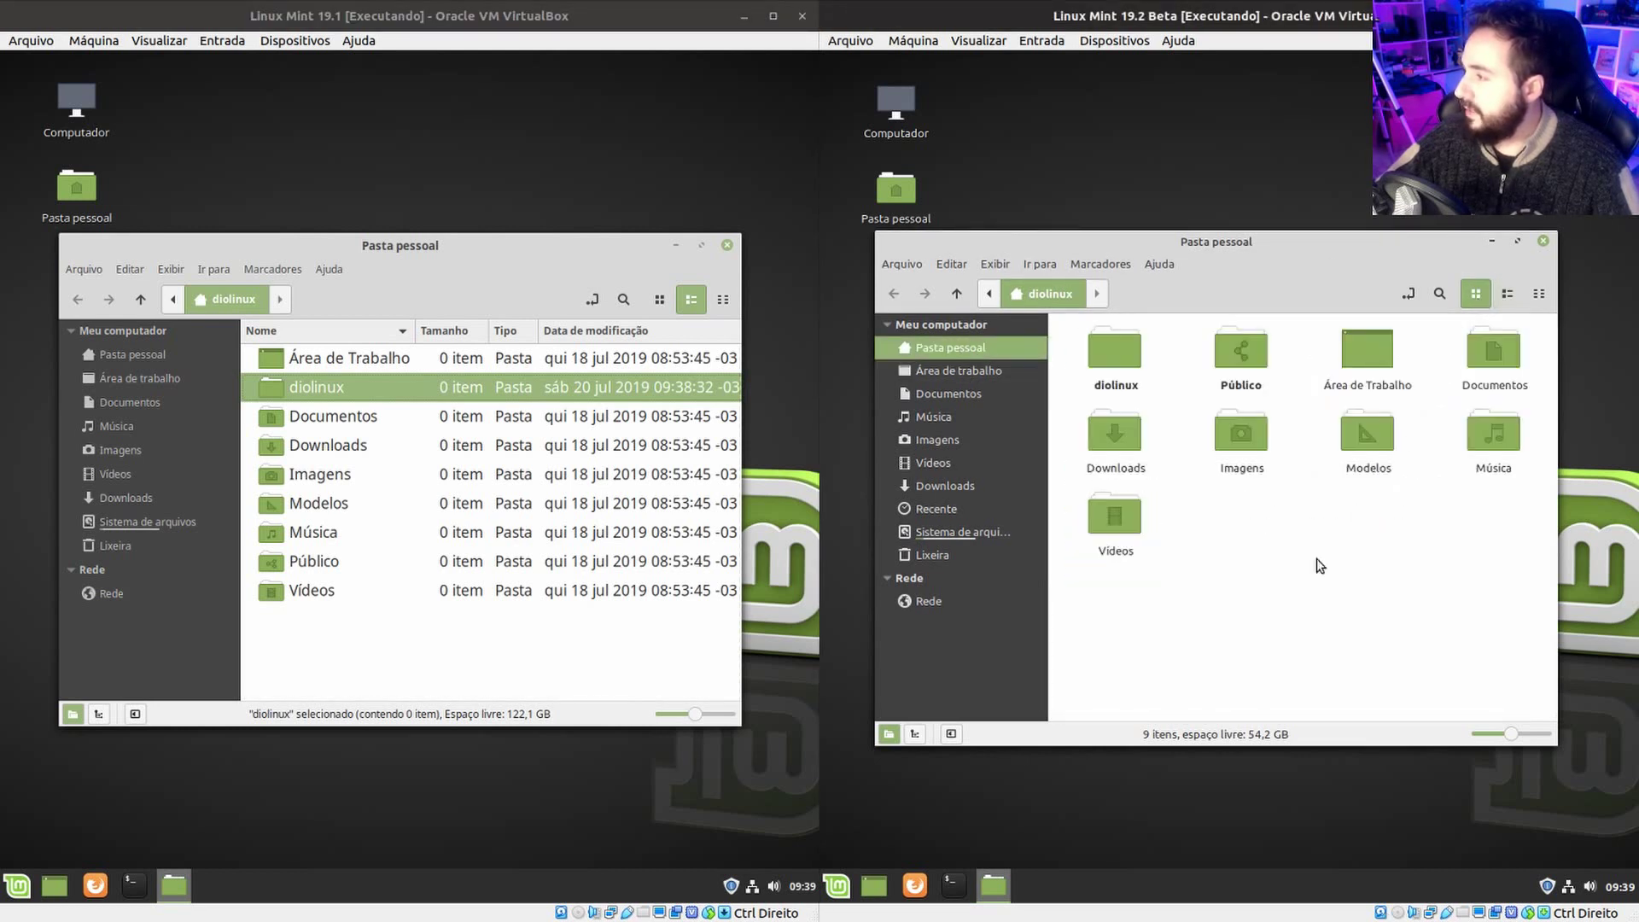
pyautogui.click(1539, 294)
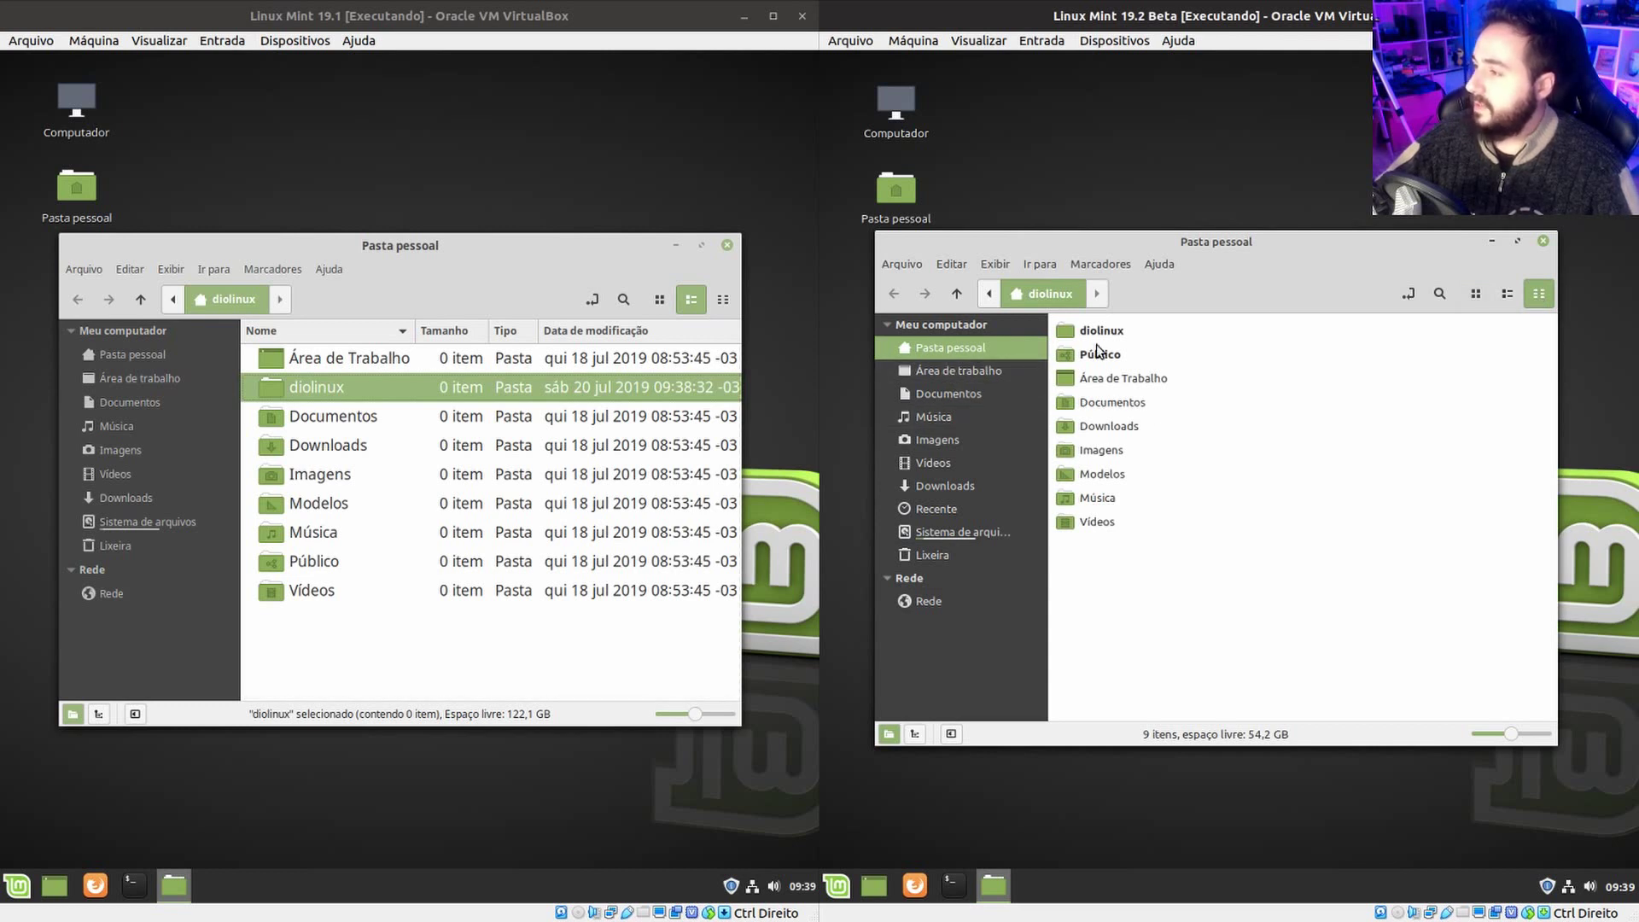
pyautogui.click(1476, 293)
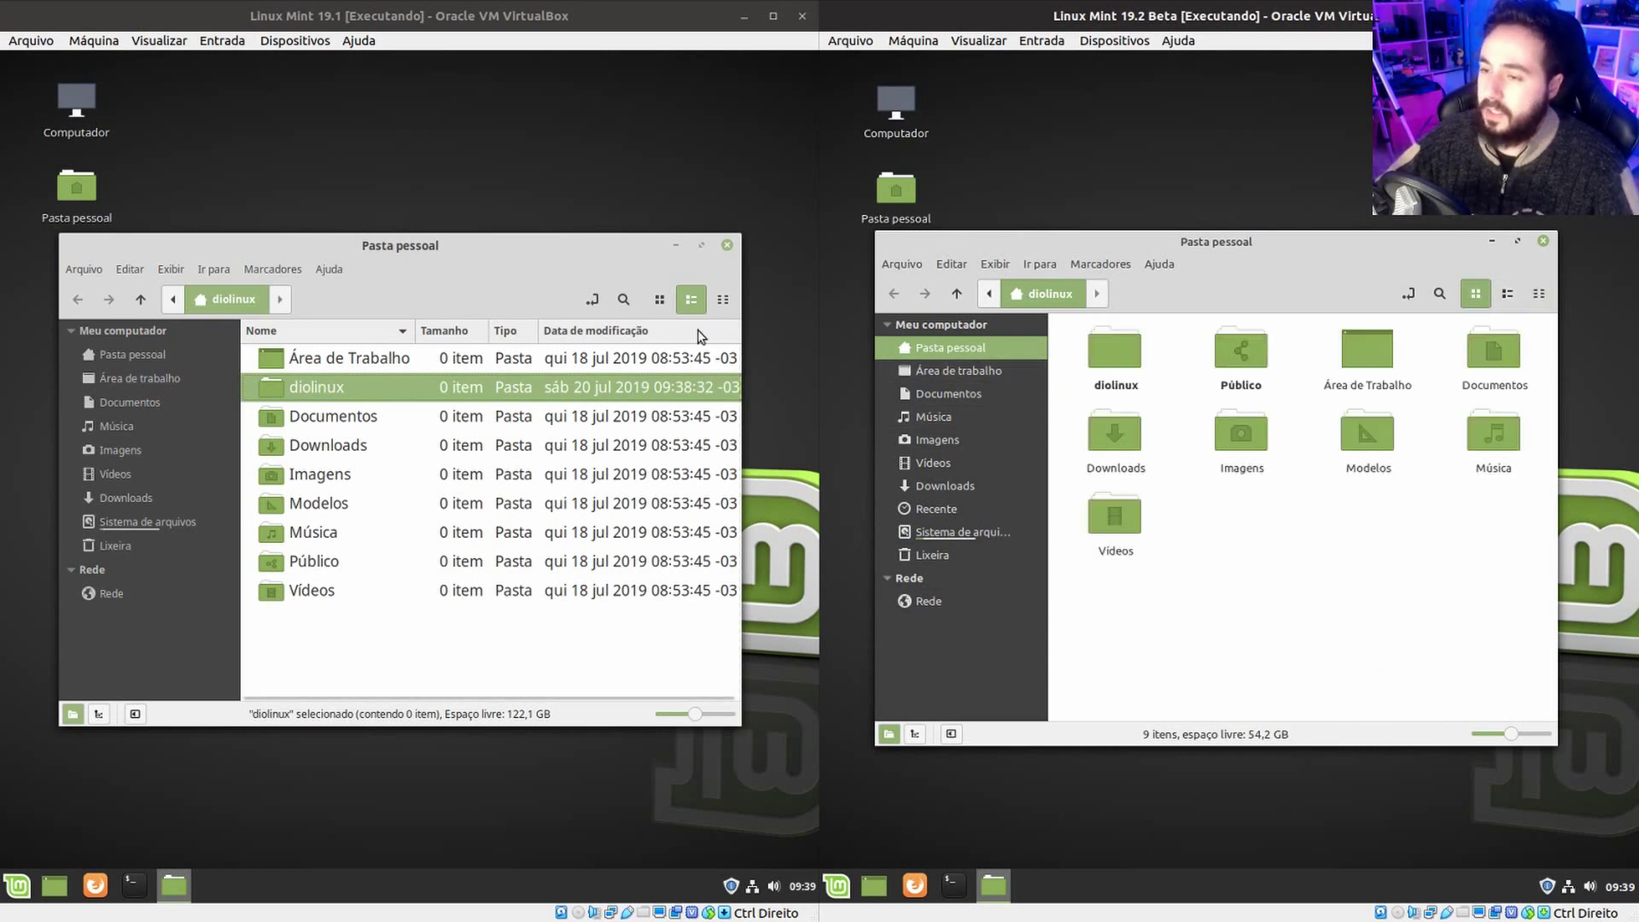
# Unpin diolinux and Público so all nine folders return to alphabetical order.
pyautogui.rightClick(1134, 382)
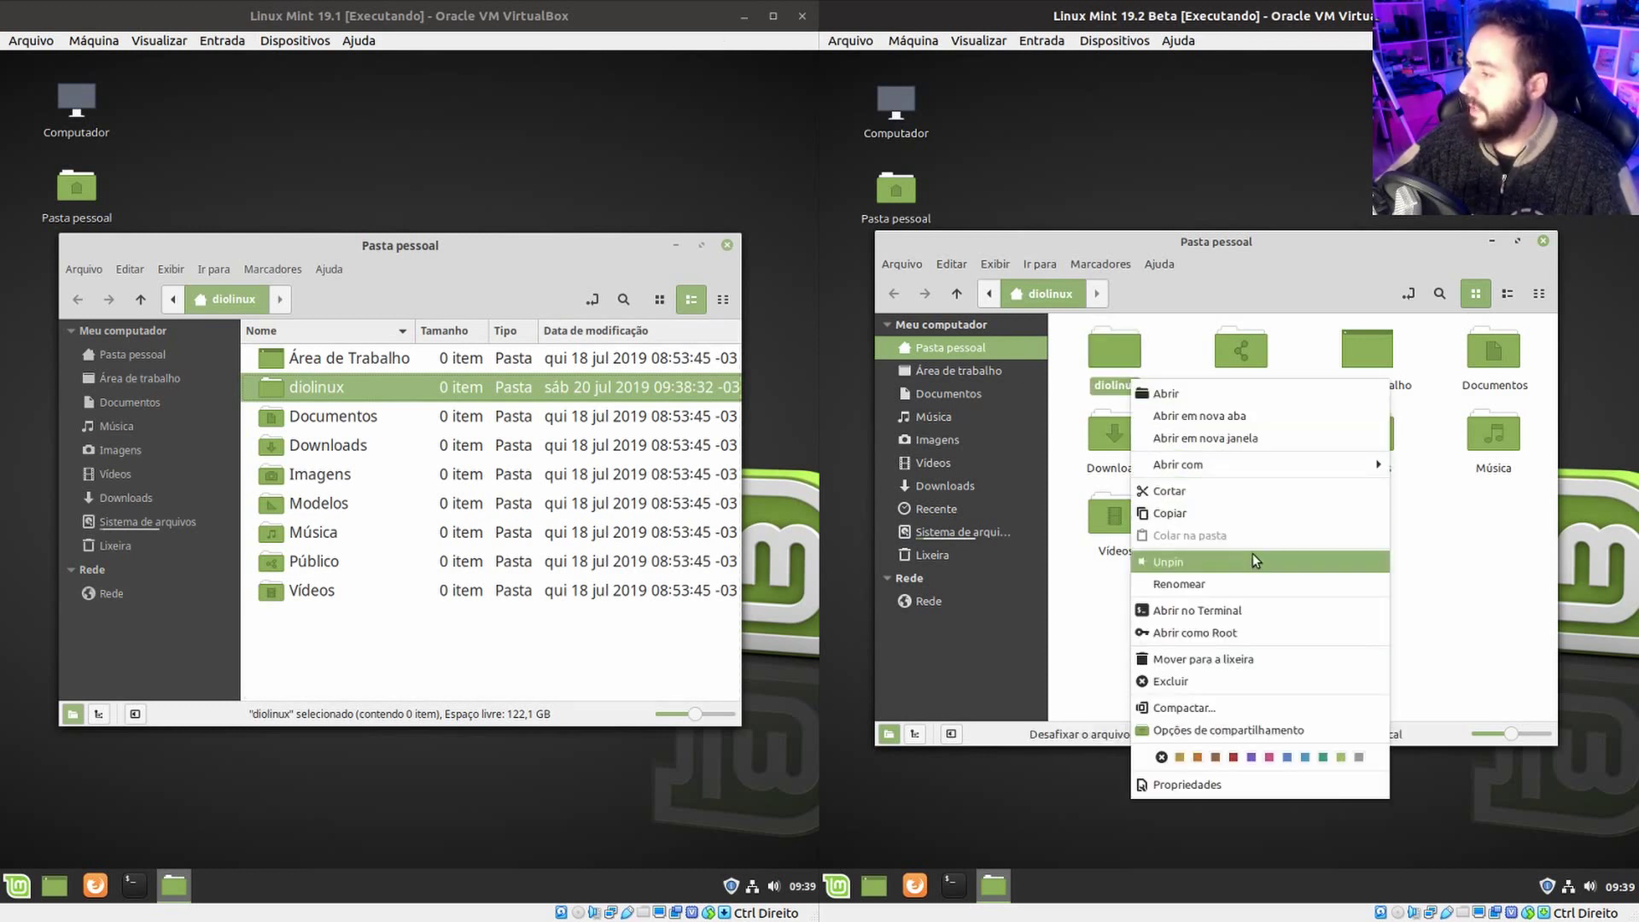
pyautogui.click(1251, 562)
pyautogui.rightClick(1231, 355)
pyautogui.press('Escape')
pyautogui.rightClick(1115, 388)
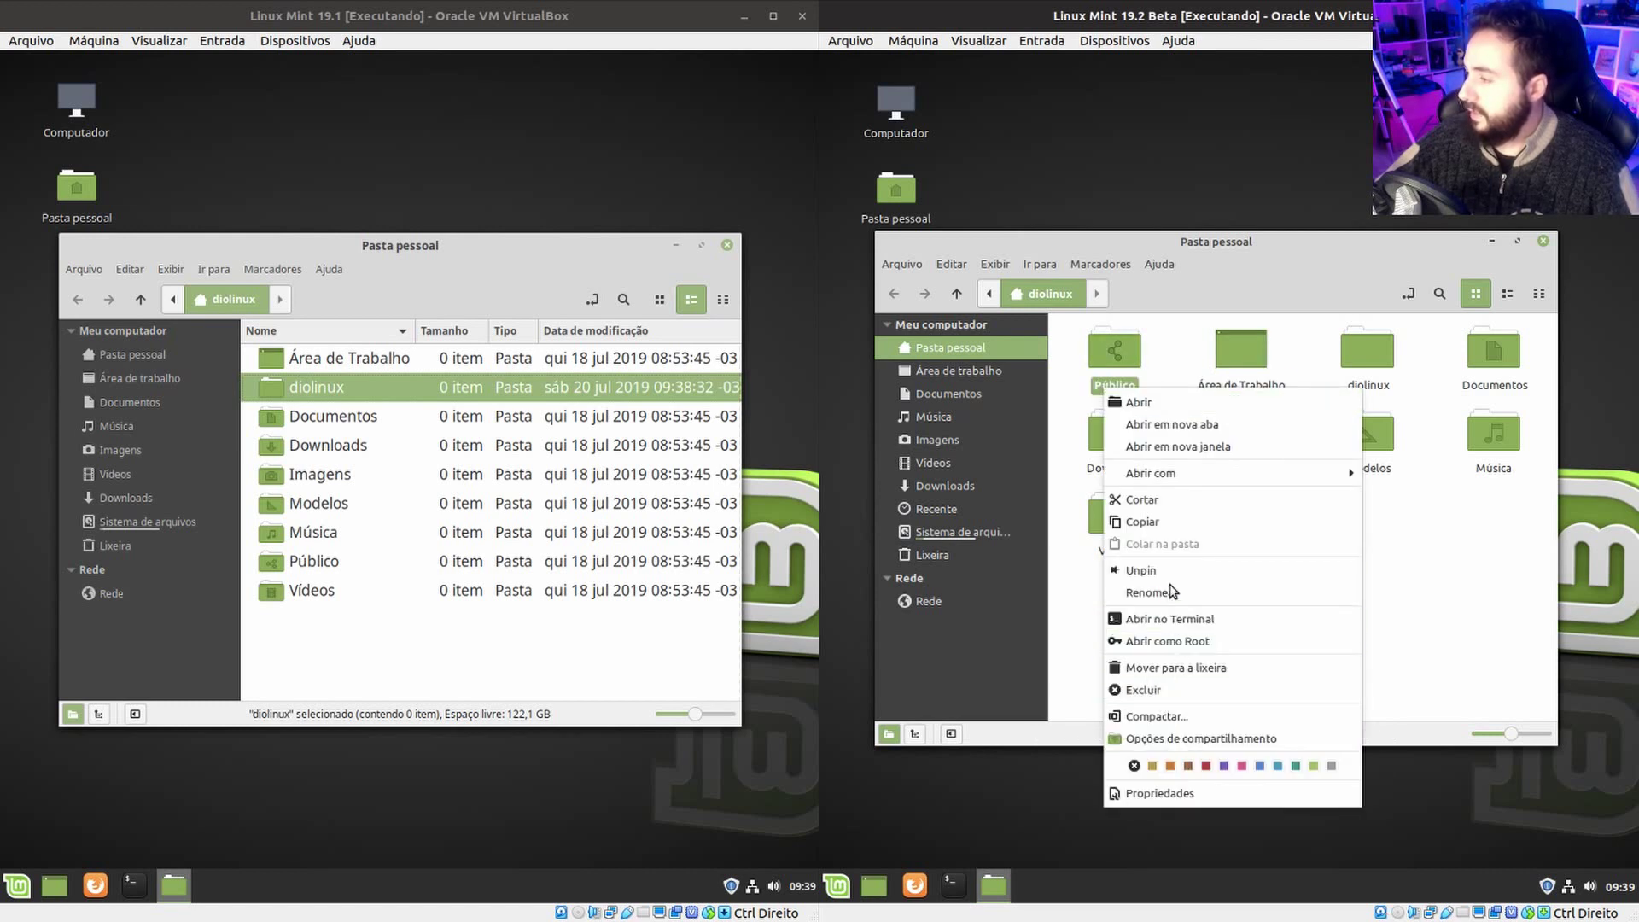
pyautogui.click(1207, 571)
pyautogui.click(1383, 550)
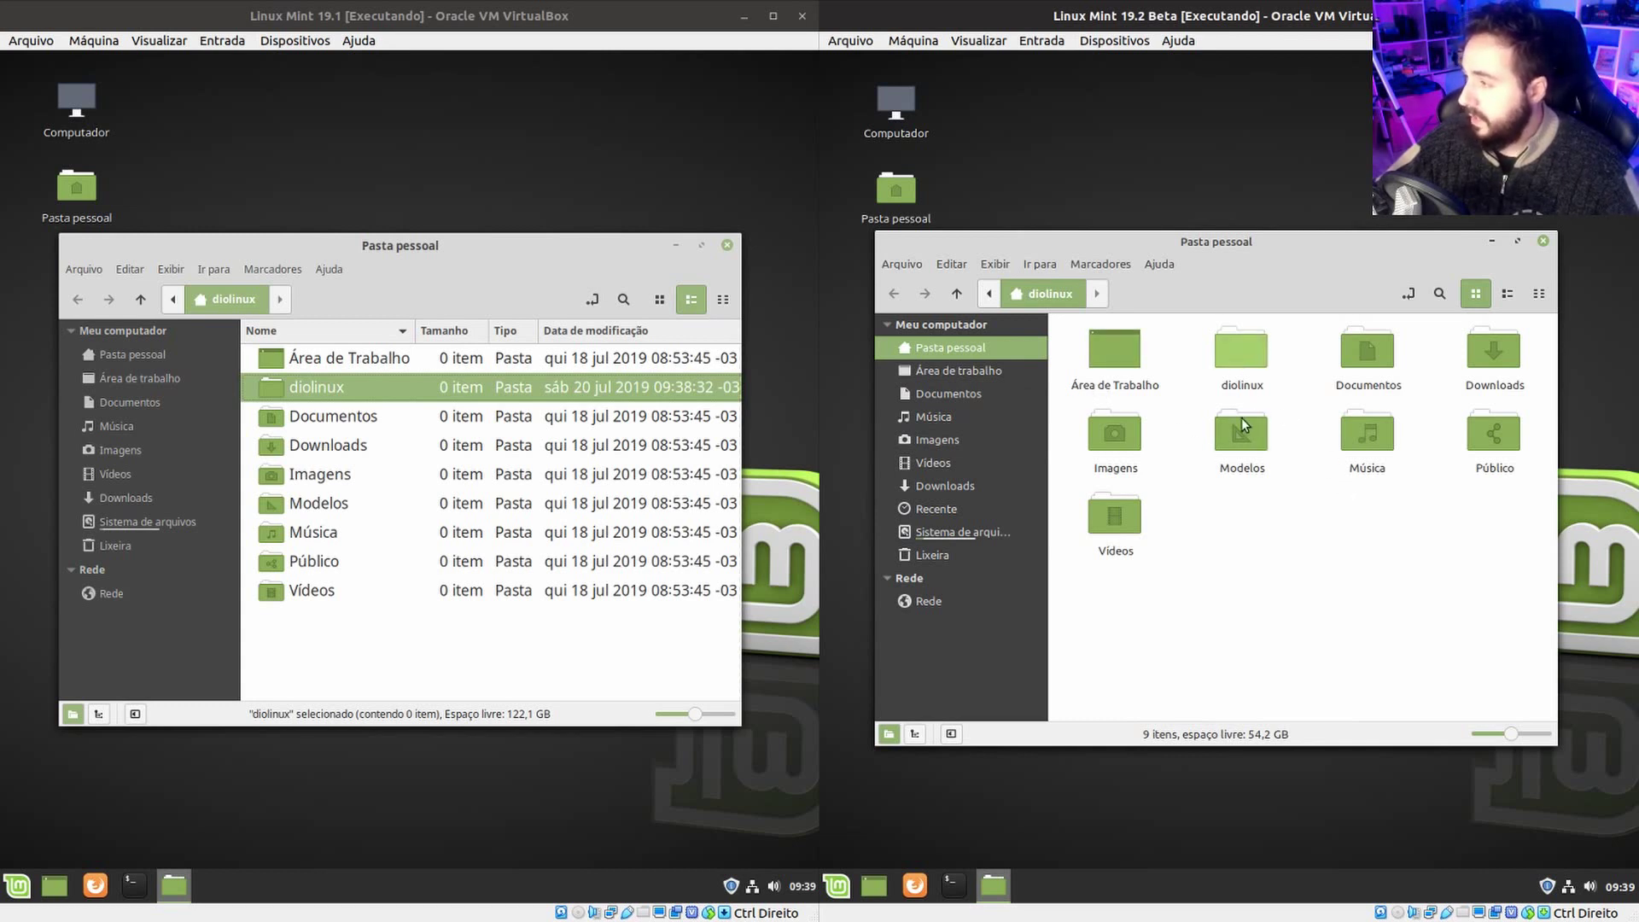
# Create a new folder named dio in the 19.2 home folder.
pyautogui.moveTo(1242, 354); pyautogui.dragTo(968, 579)
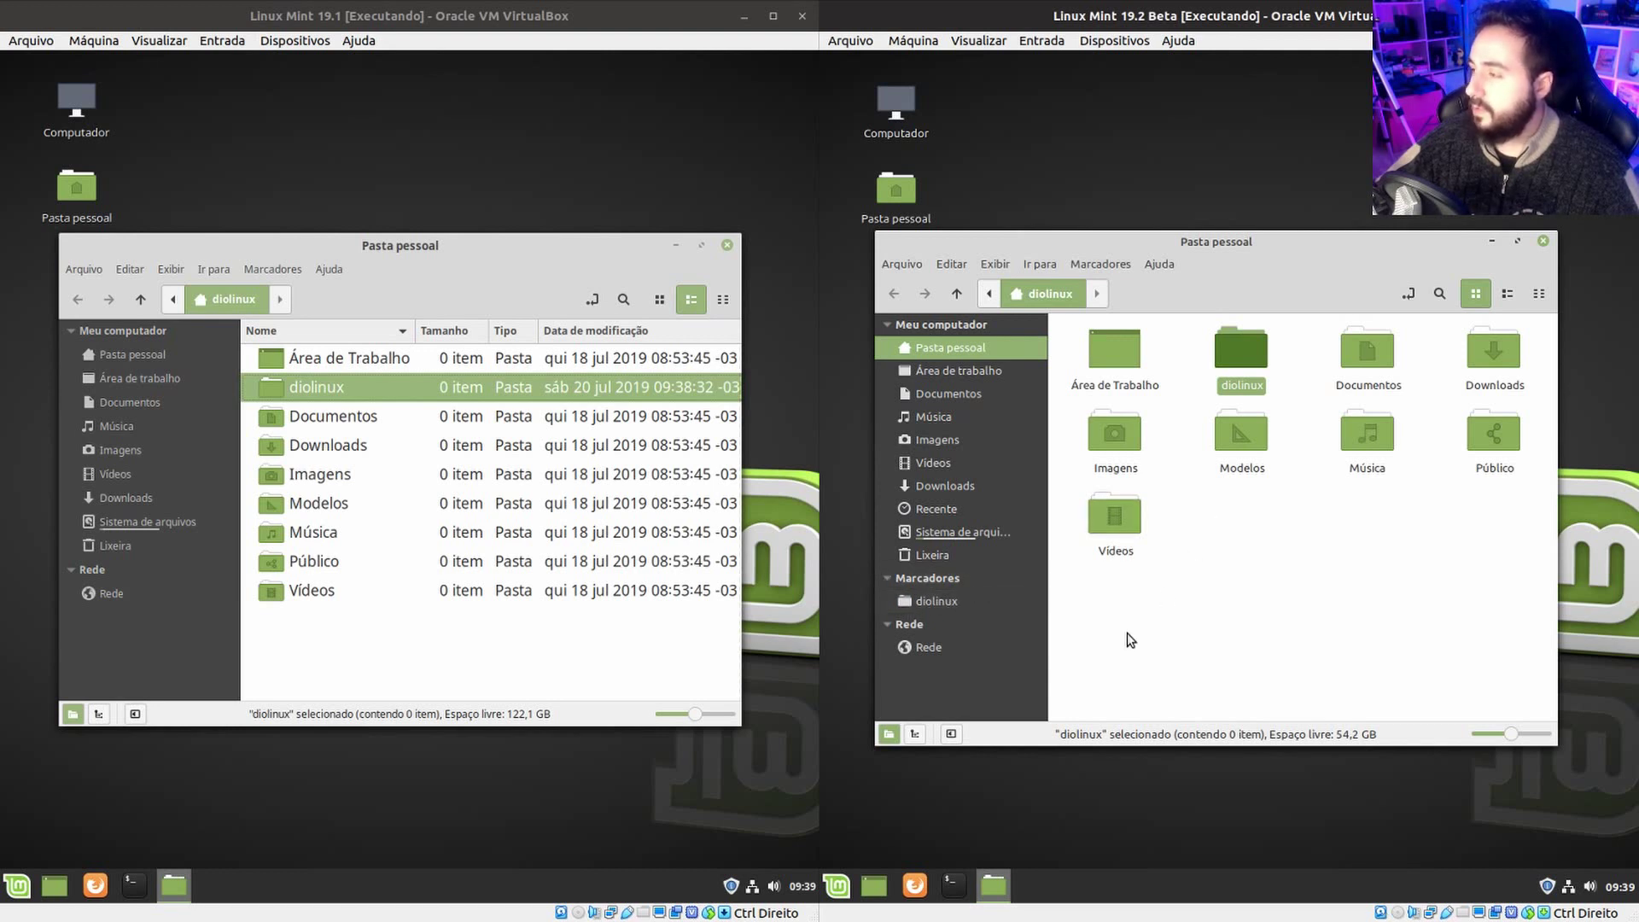
pyautogui.click(1325, 512)
pyautogui.rightClick(1238, 545)
pyautogui.click(1325, 564)
pyautogui.write('dio')
pyautogui.press('Return')
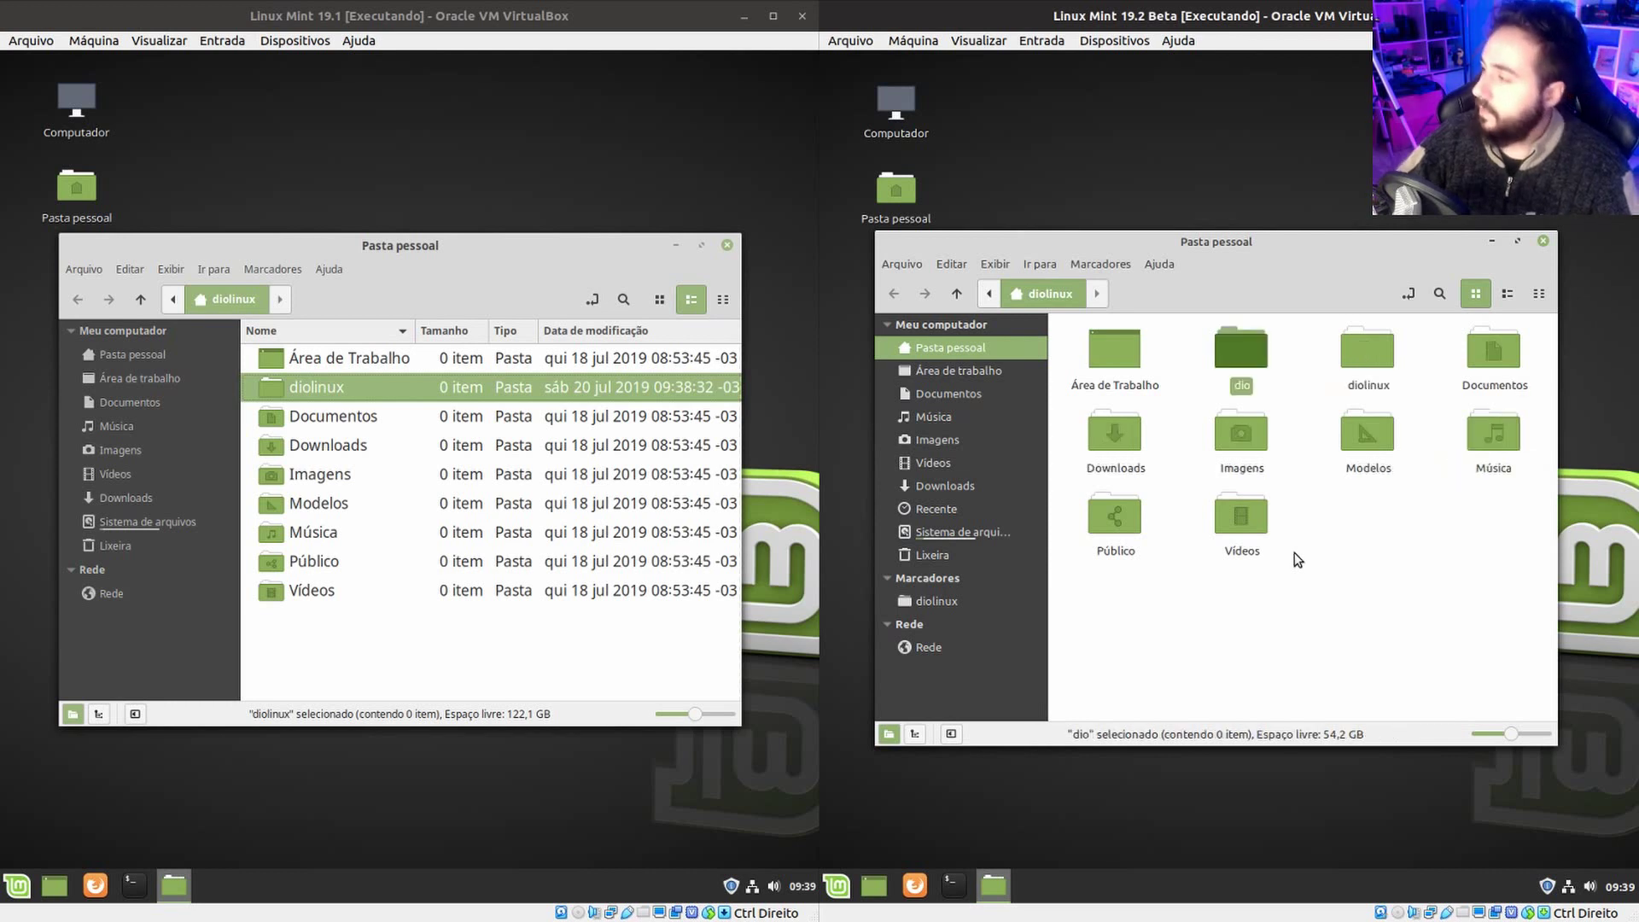
# Open dio and add it as a bookmark via Marcadores in 19.2.
pyautogui.doubleClick(1242, 368)
pyautogui.click(1050, 263)
pyautogui.click(1101, 266)
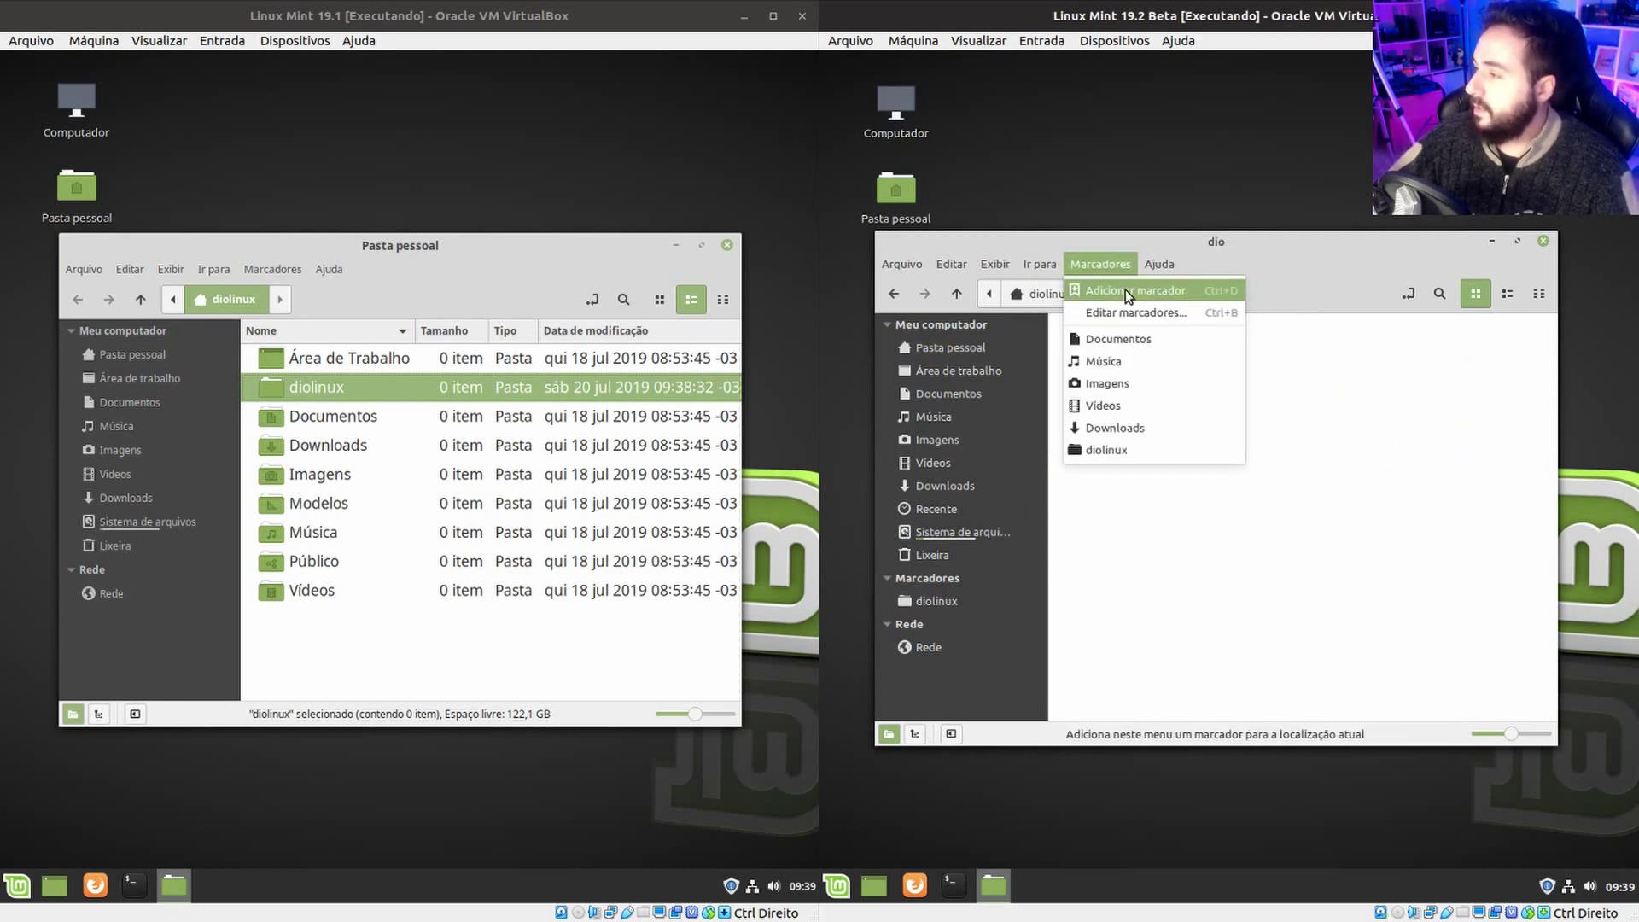
pyautogui.click(1125, 289)
pyautogui.click(927, 625)
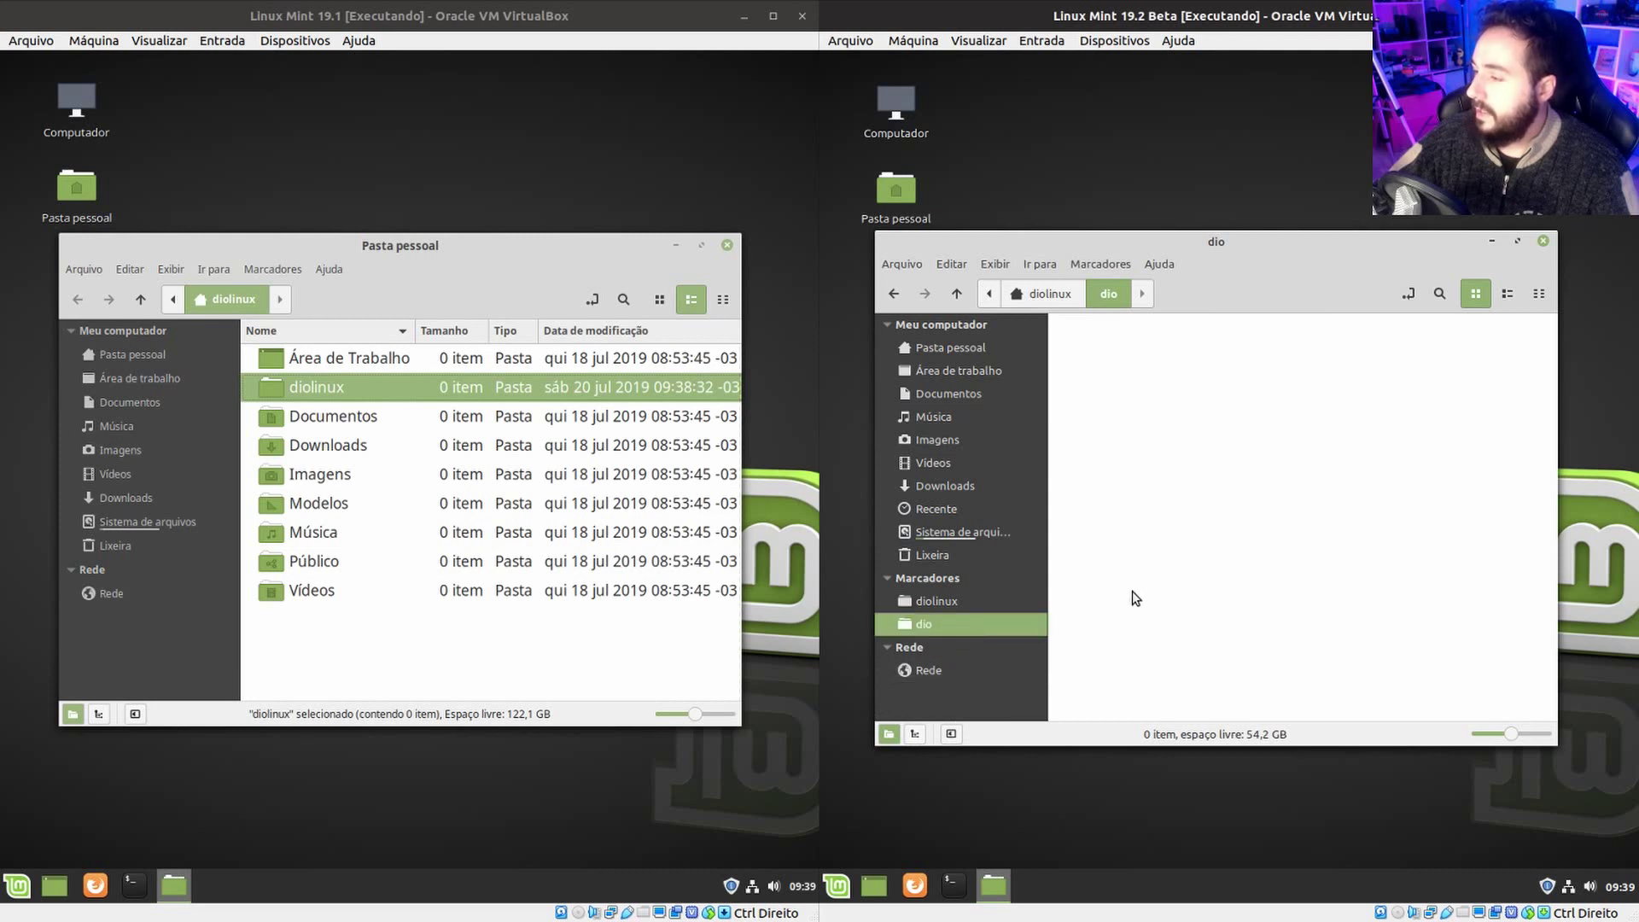
# Drag diolinux onto the 19.1 sidebar bookmarks and open it from there.
pyautogui.moveTo(338, 504)
pyautogui.mouseDown()
pyautogui.moveTo(171, 590)
pyautogui.moveTo(457, 461)
pyautogui.moveTo(324, 516)
pyautogui.mouseUp()
pyautogui.moveTo(324, 389); pyautogui.dragTo(156, 585)
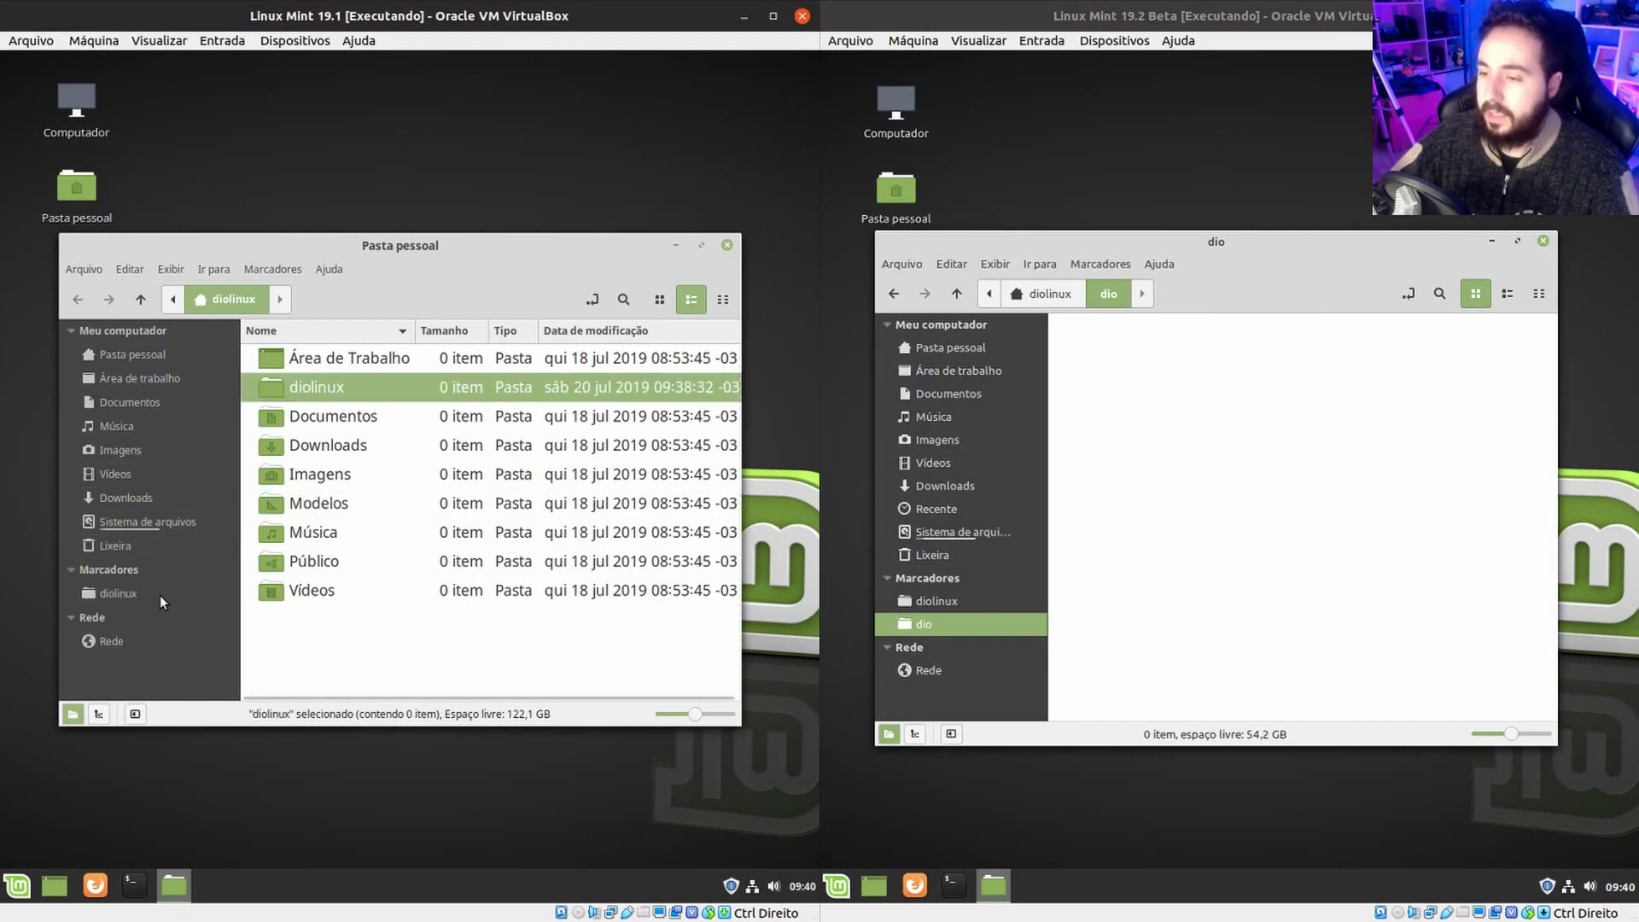
pyautogui.click(190, 601)
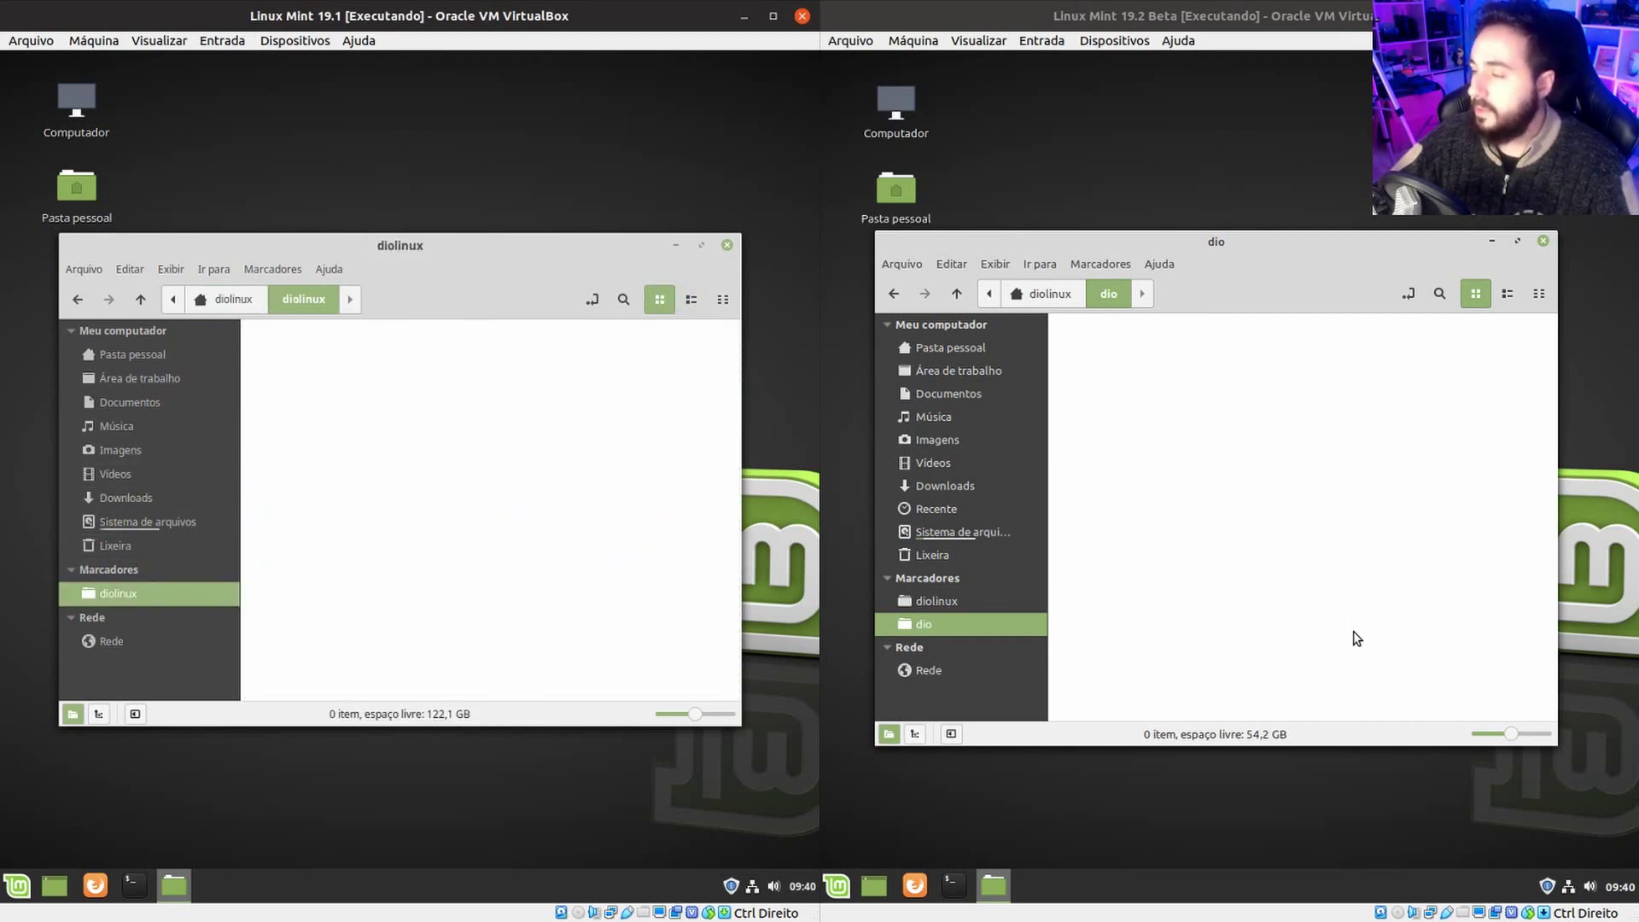
pyautogui.click(1016, 346)
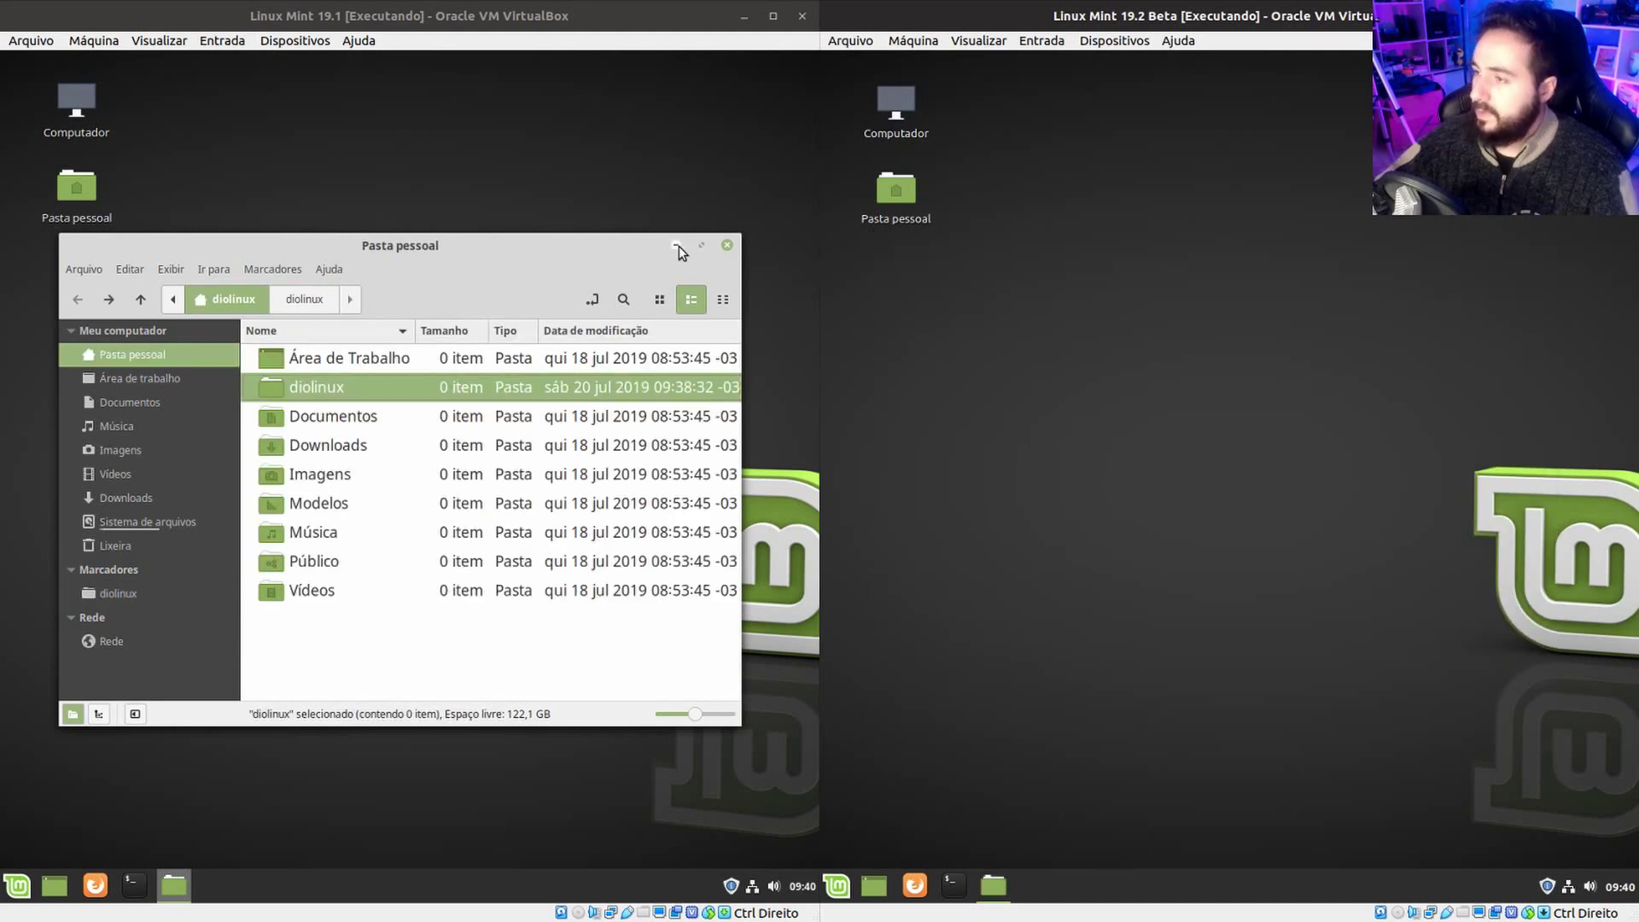
# Minimise 19.1 Nemo and open its Mint menu, then open Pasta pessoal on the 19.2 desktop.
pyautogui.click(676, 245)
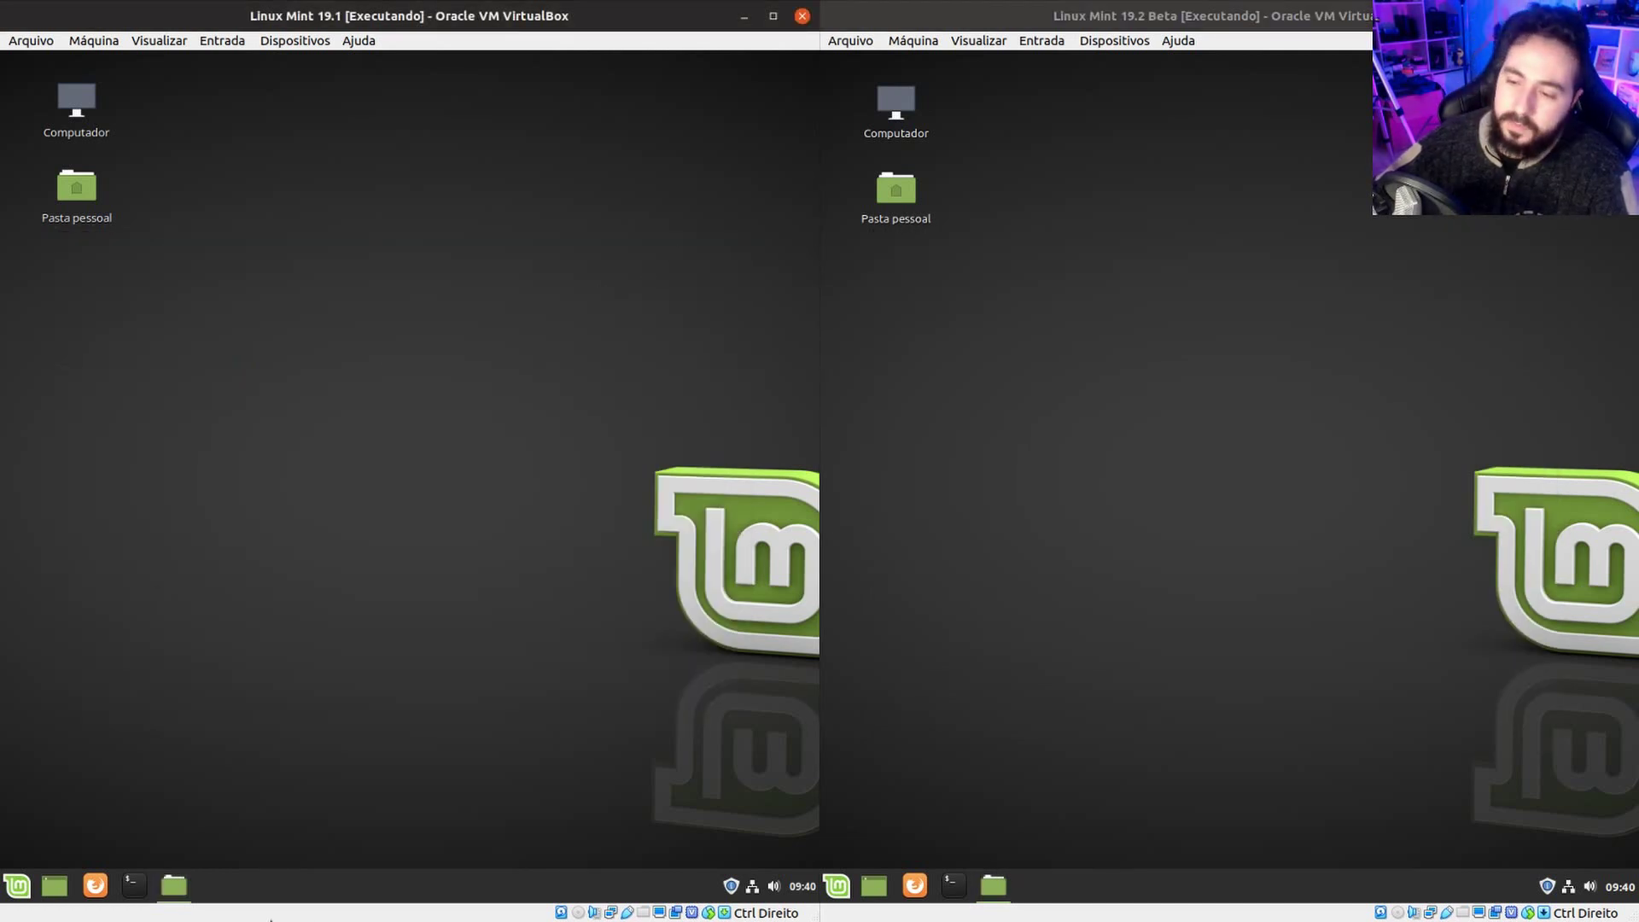
pyautogui.click(17, 886)
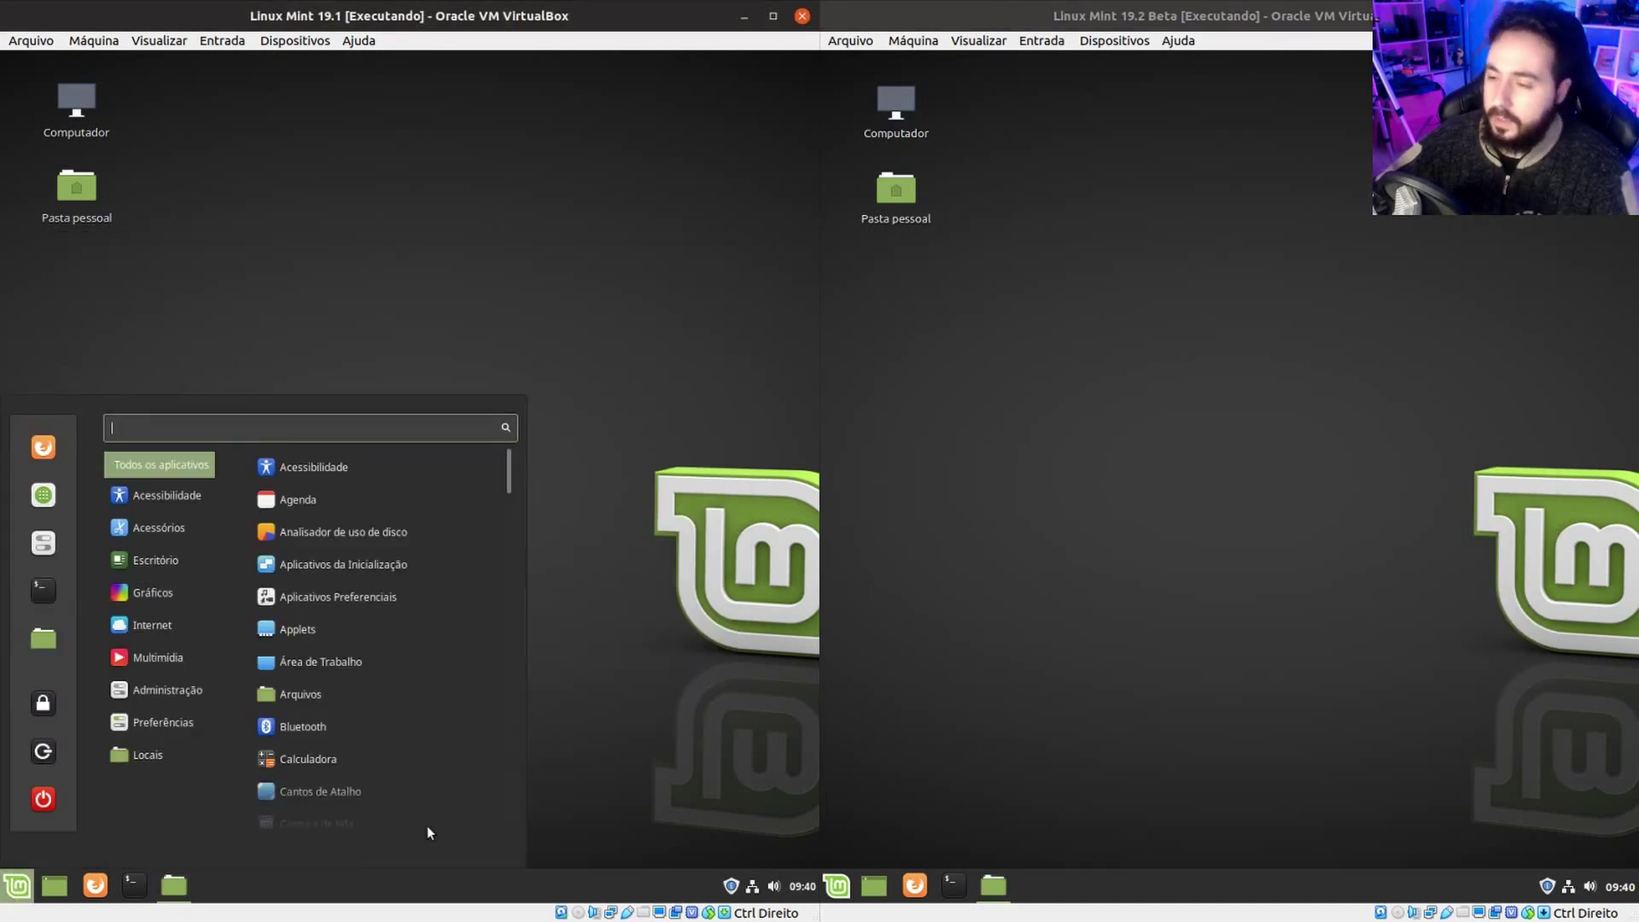
pyautogui.click(834, 879)
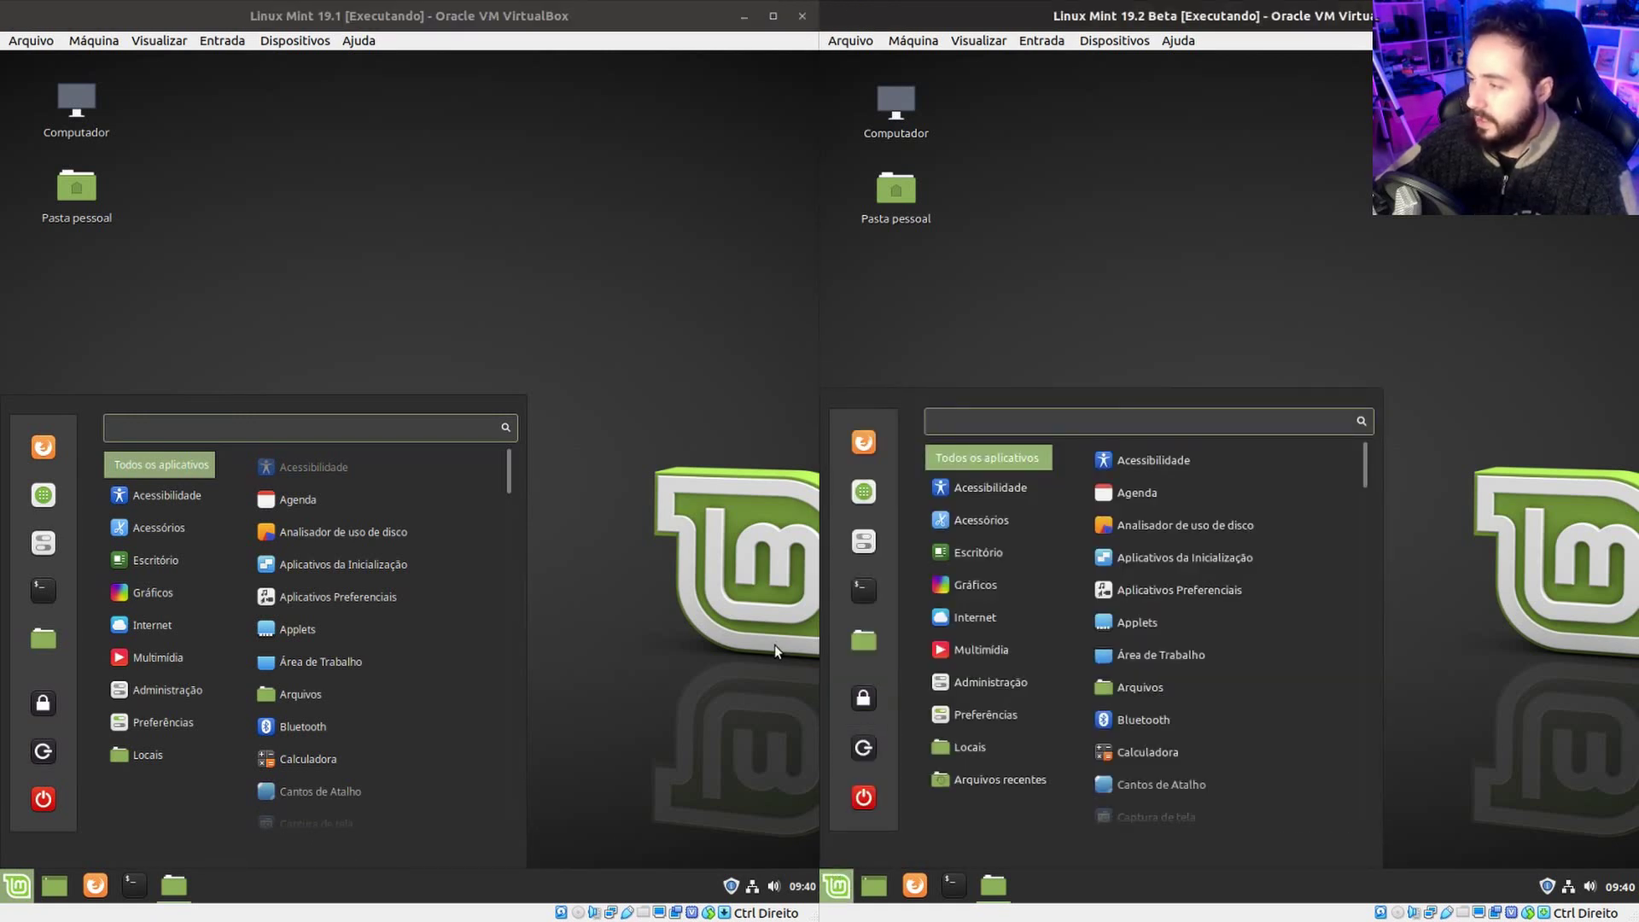
pyautogui.click(996, 247)
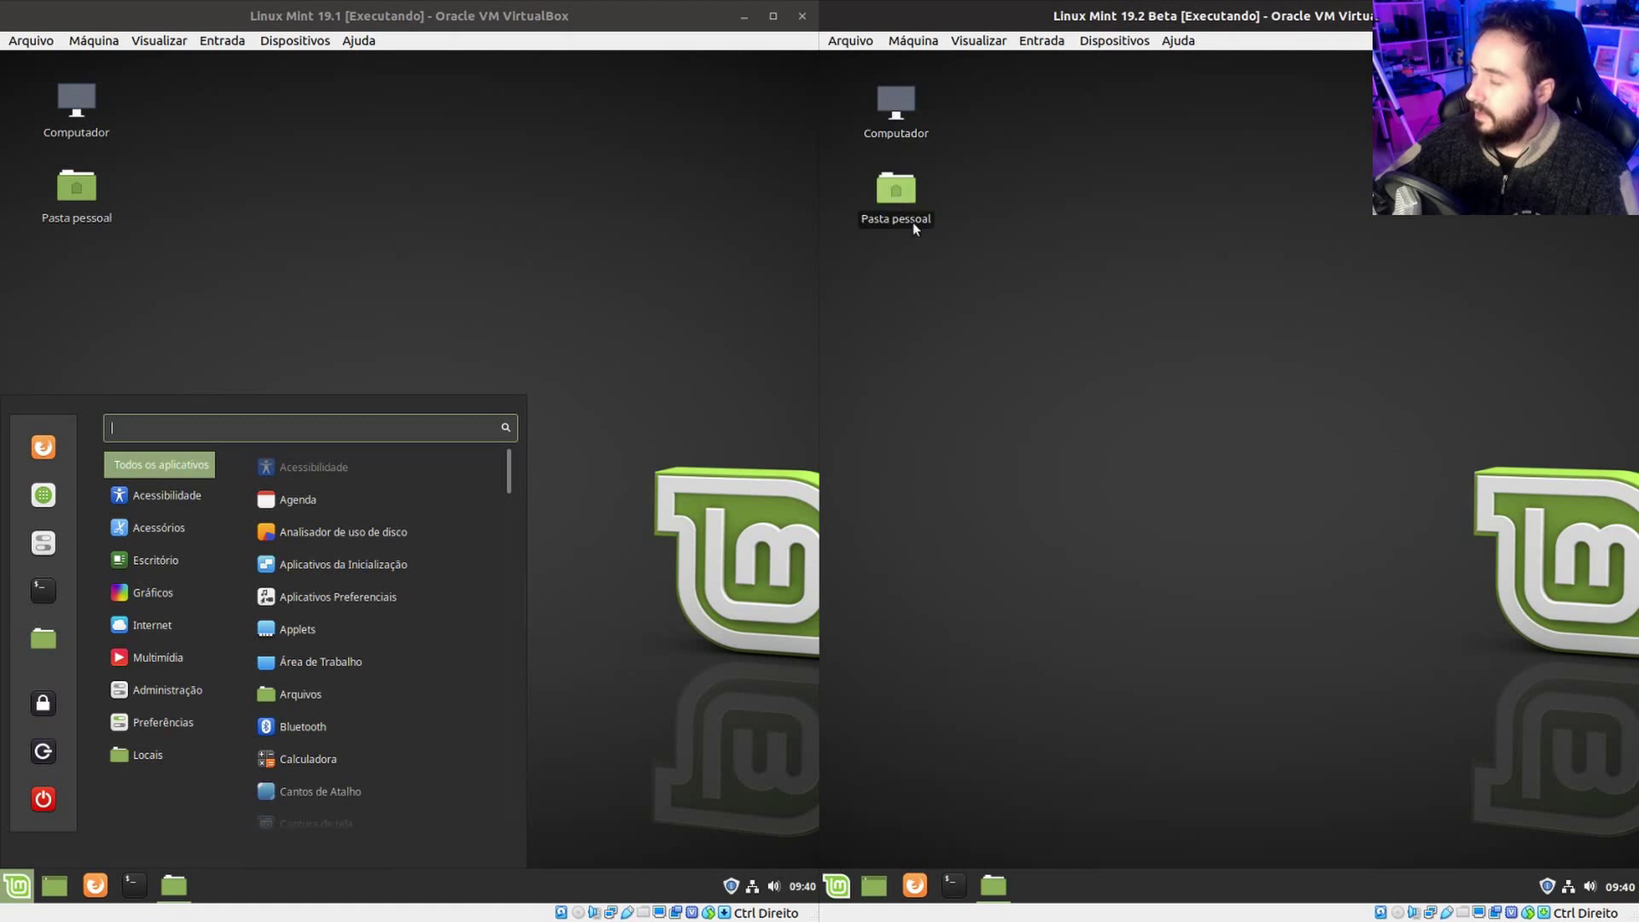
pyautogui.doubleClick(899, 198)
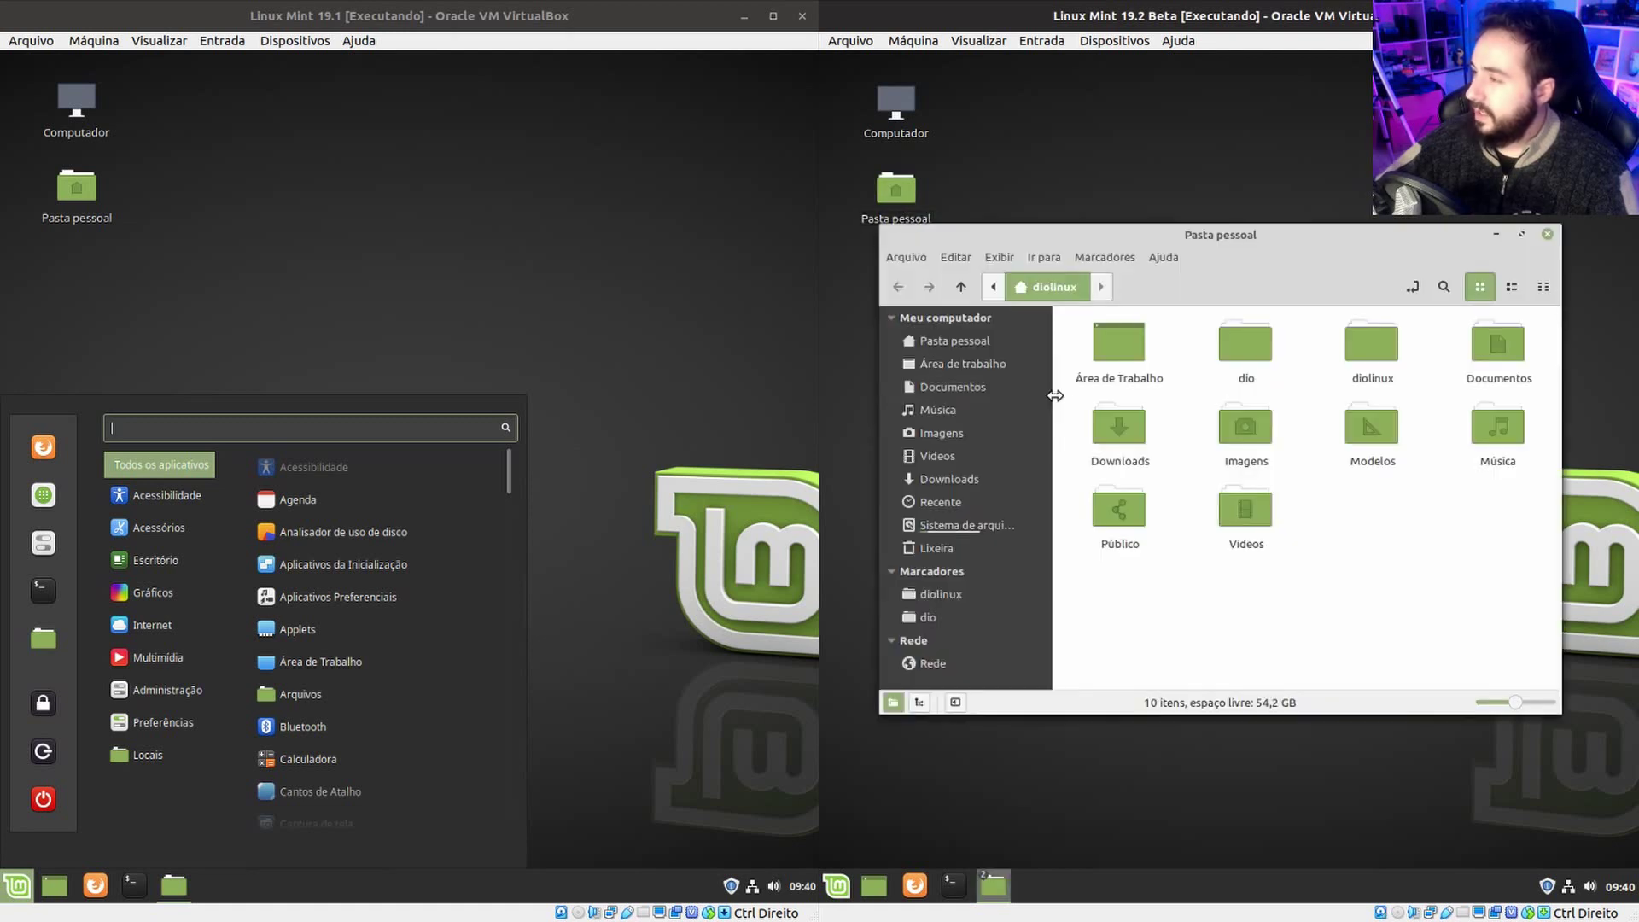
# In the 19.2 Documentos folder, create an empty document named 'diolinux canal no youtube'.
pyautogui.click(990, 389)
pyautogui.rightClick(1095, 442)
pyautogui.moveTo(1350, 475)
pyautogui.click(1423, 502)
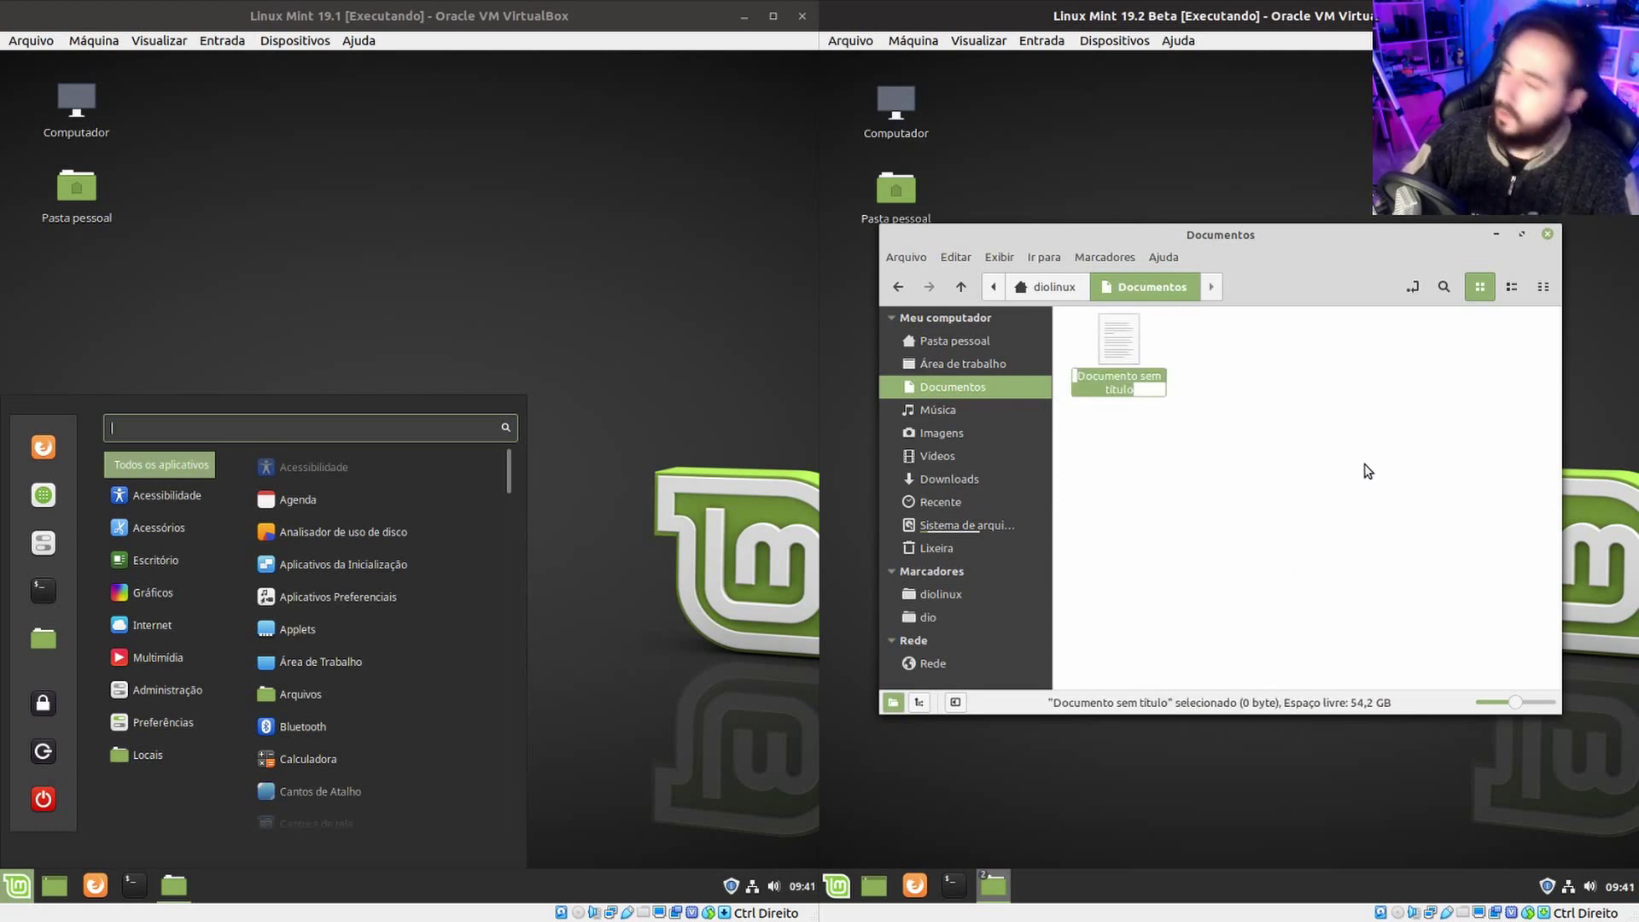
pyautogui.write('diolinux canal no youtube')
pyautogui.press('Return')
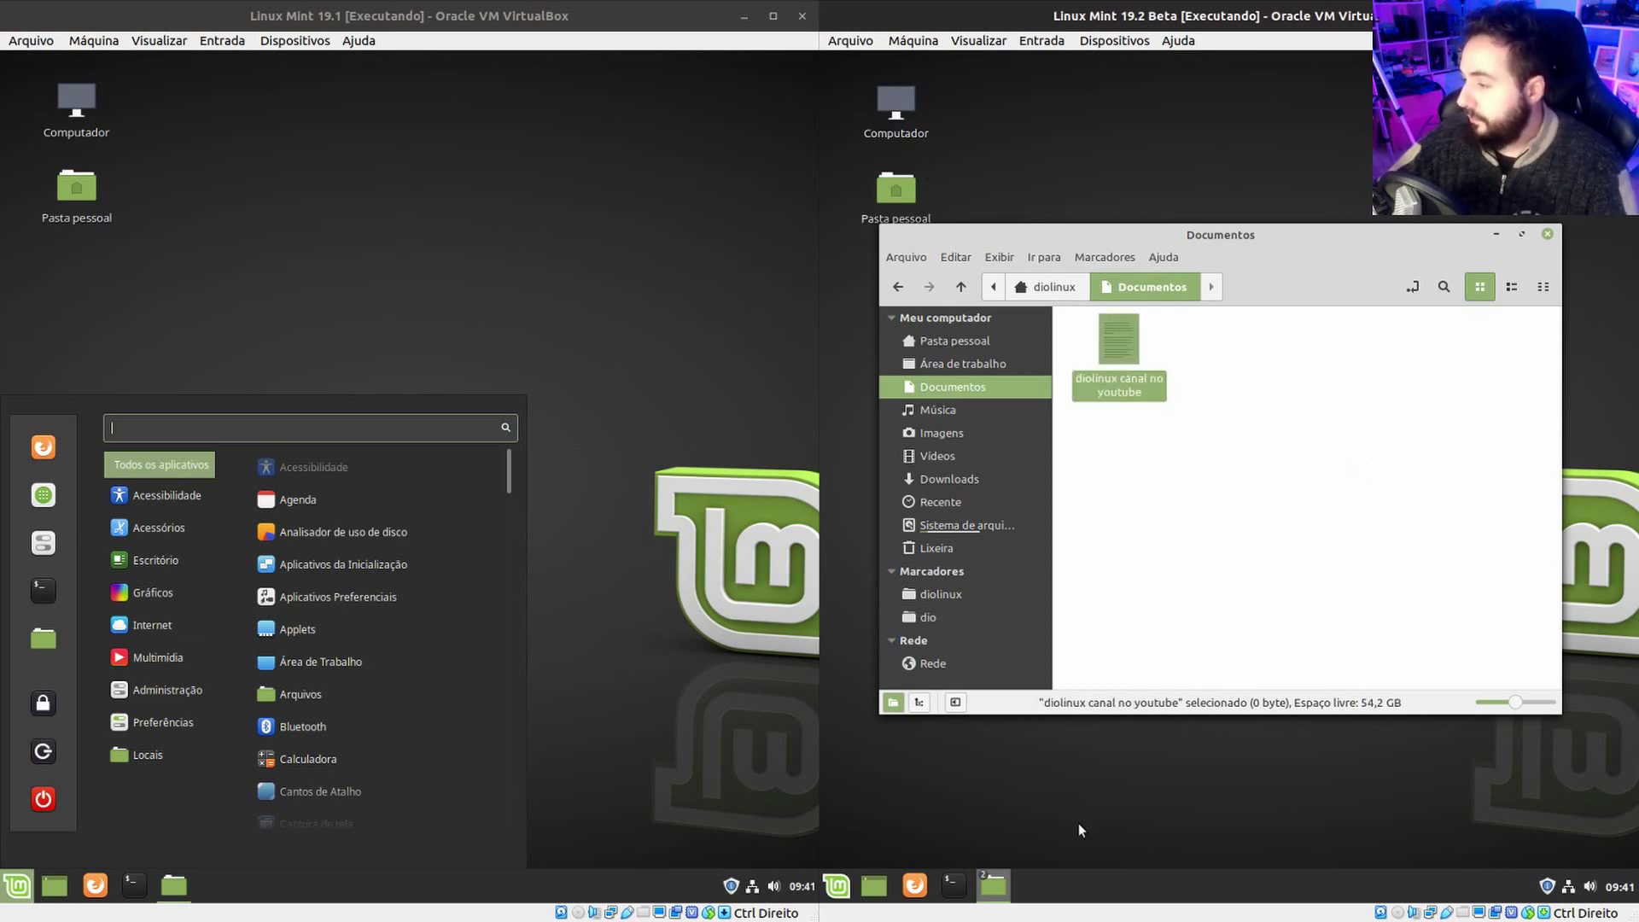
# Try searching 'dioli' in the 19.2 menu, then open the new file in the text editor.
pyautogui.click(831, 895)
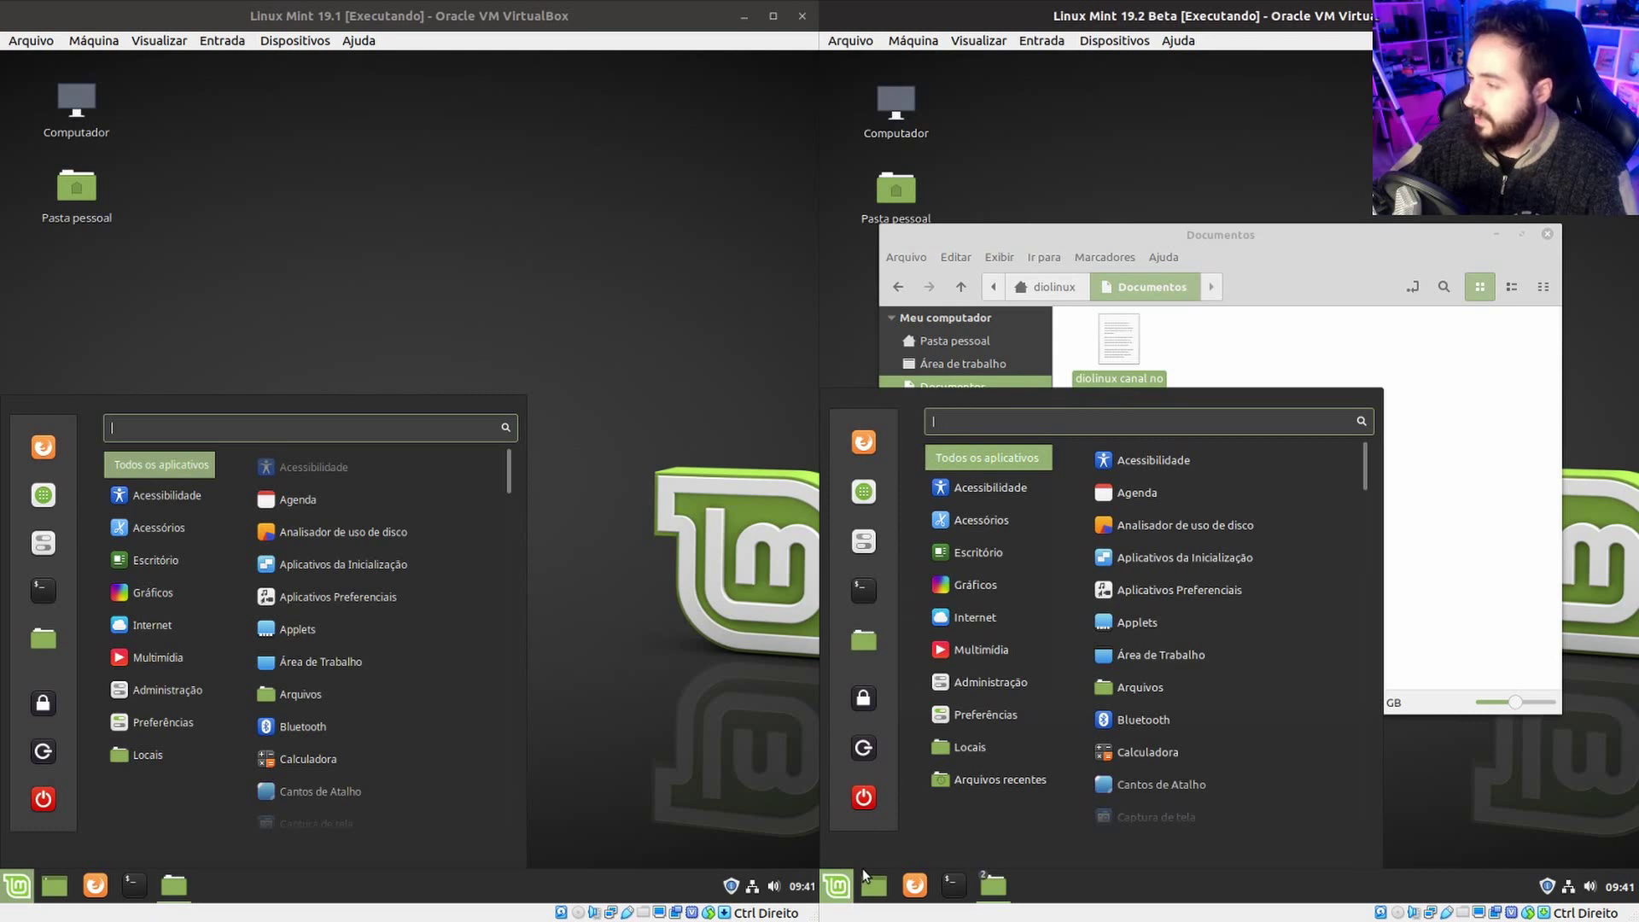
pyautogui.write('dioli')
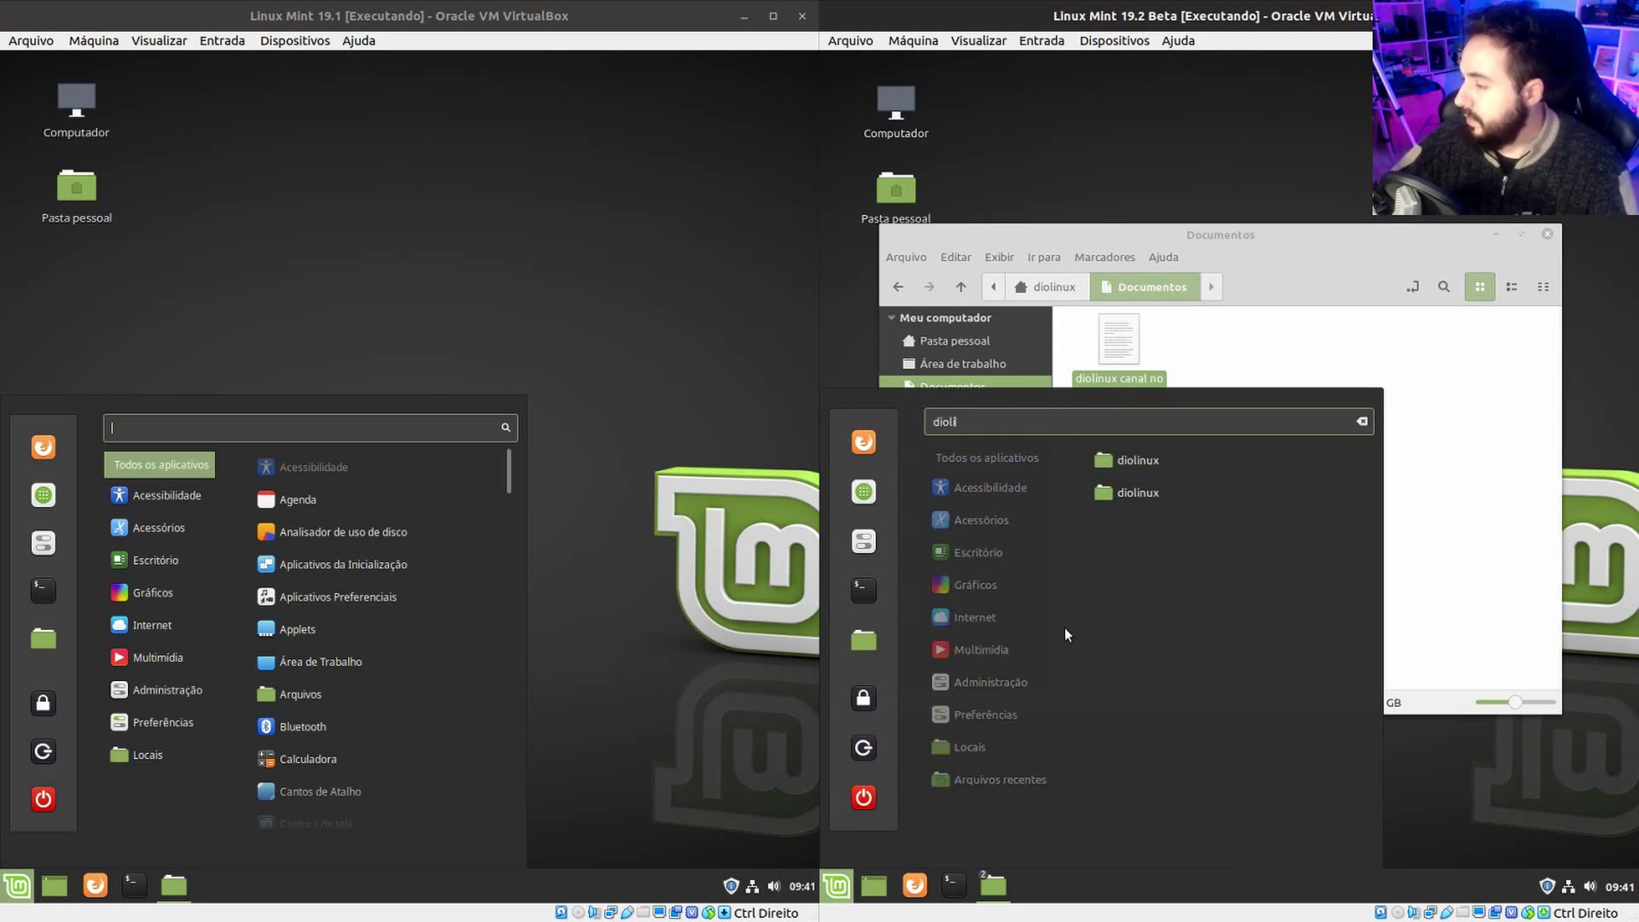
pyautogui.press('BackSpace')
pyautogui.press('BackSpace')
pyautogui.press('BackSpace')
pyautogui.press('BackSpace')
pyautogui.press('BackSpace')
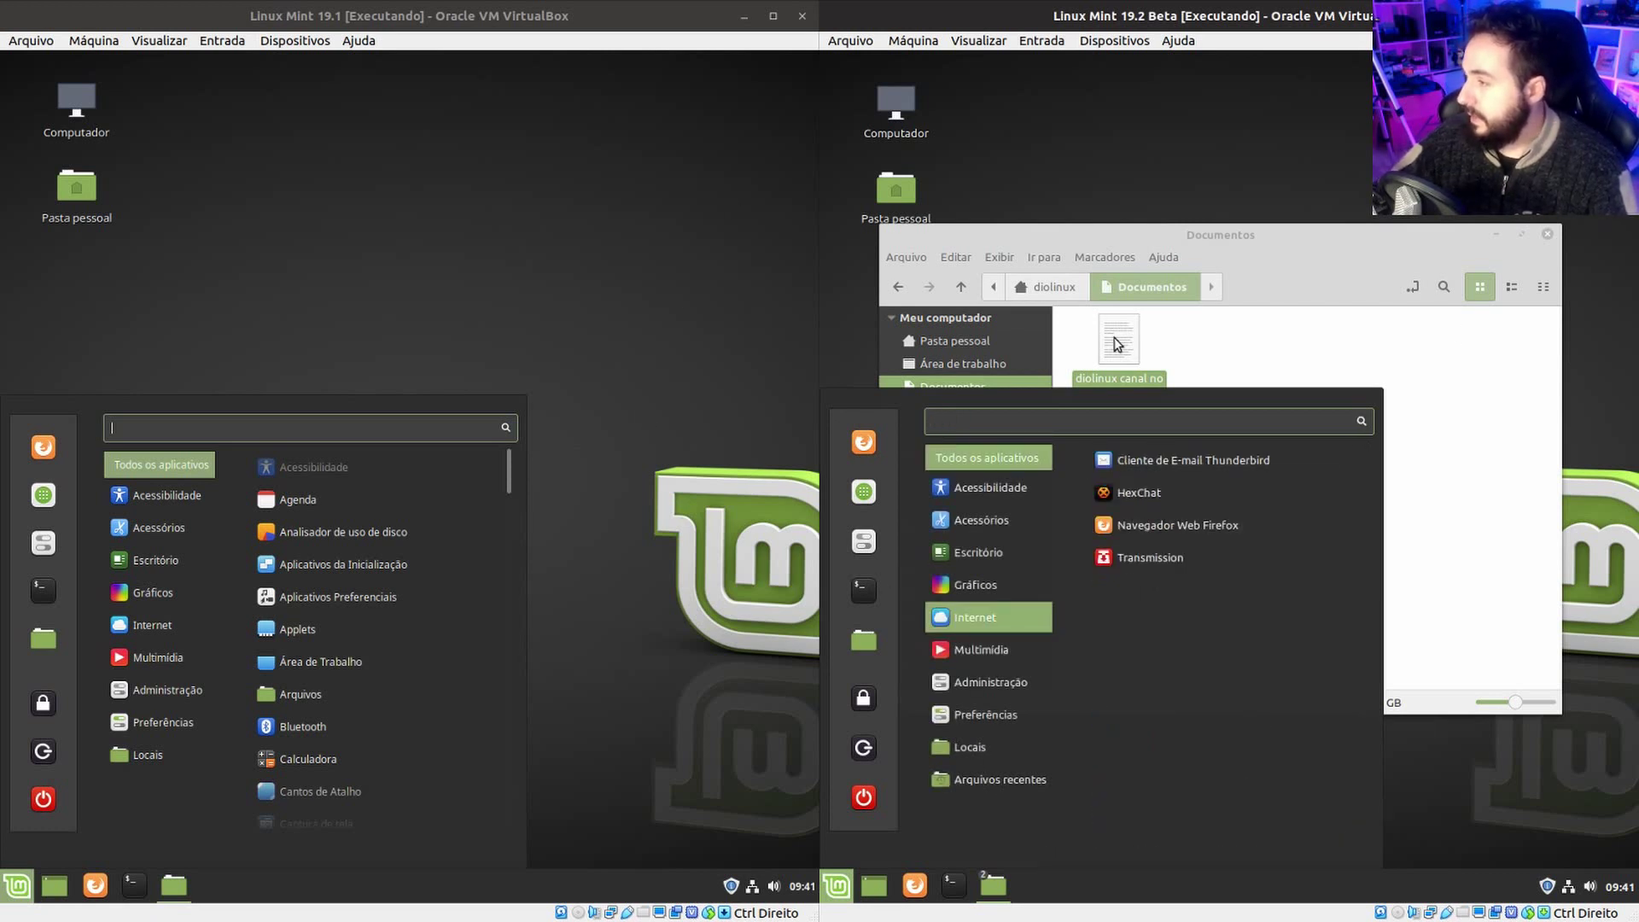
pyautogui.click(1115, 342)
pyautogui.doubleClick(1115, 346)
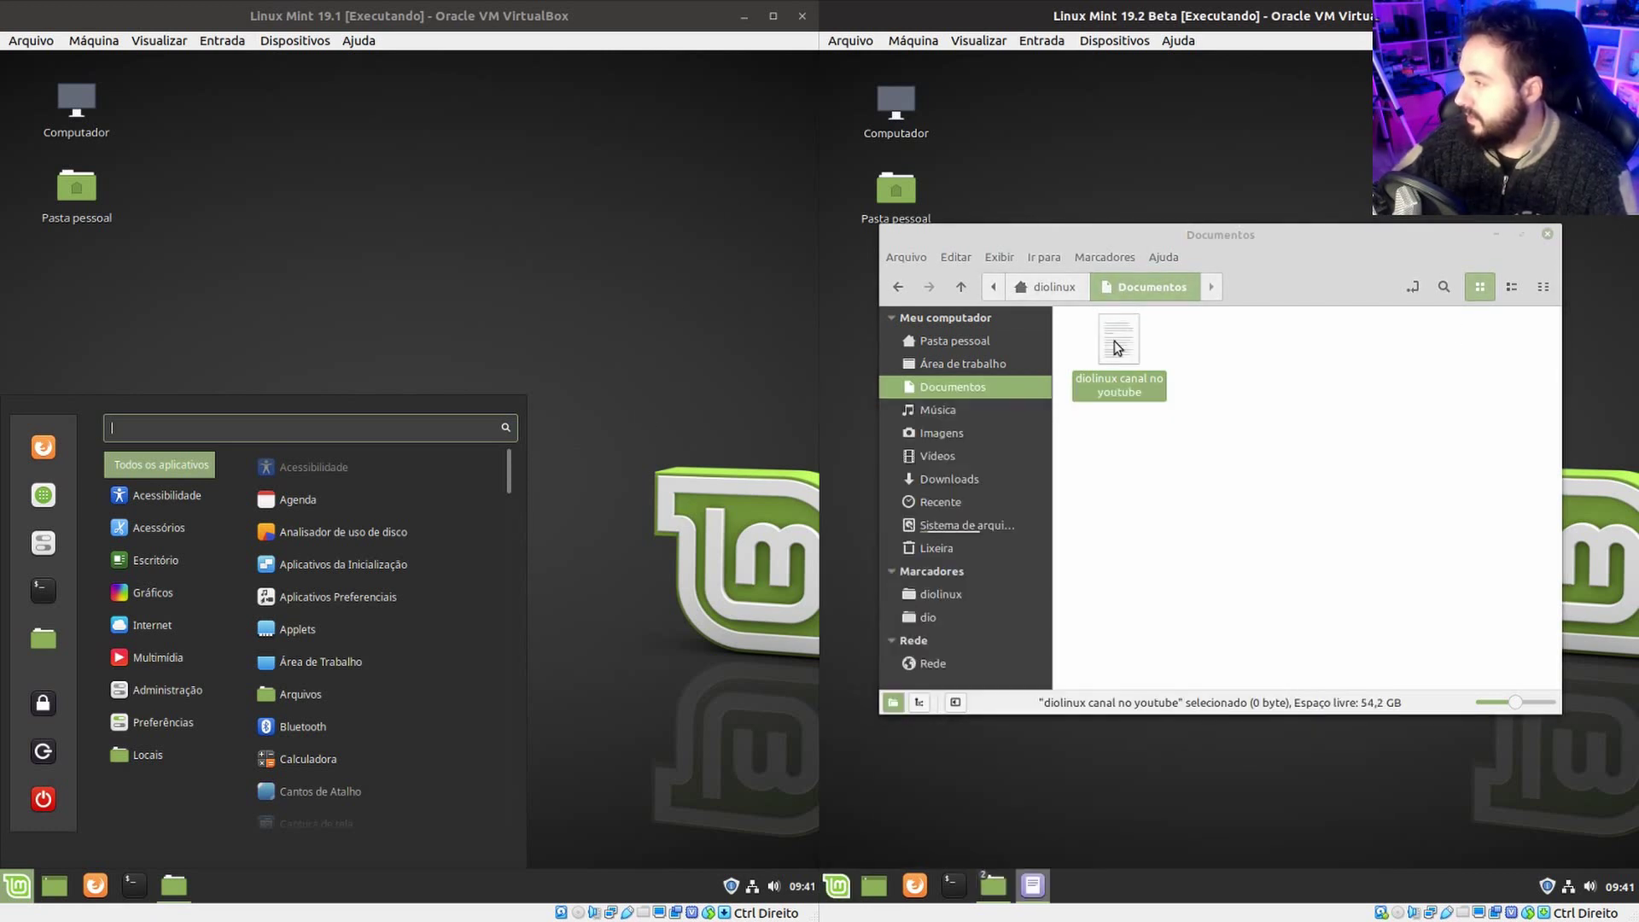
# Type 'asdasdasd' into the 19.2 document and save it.
pyautogui.write('asdasdasd')
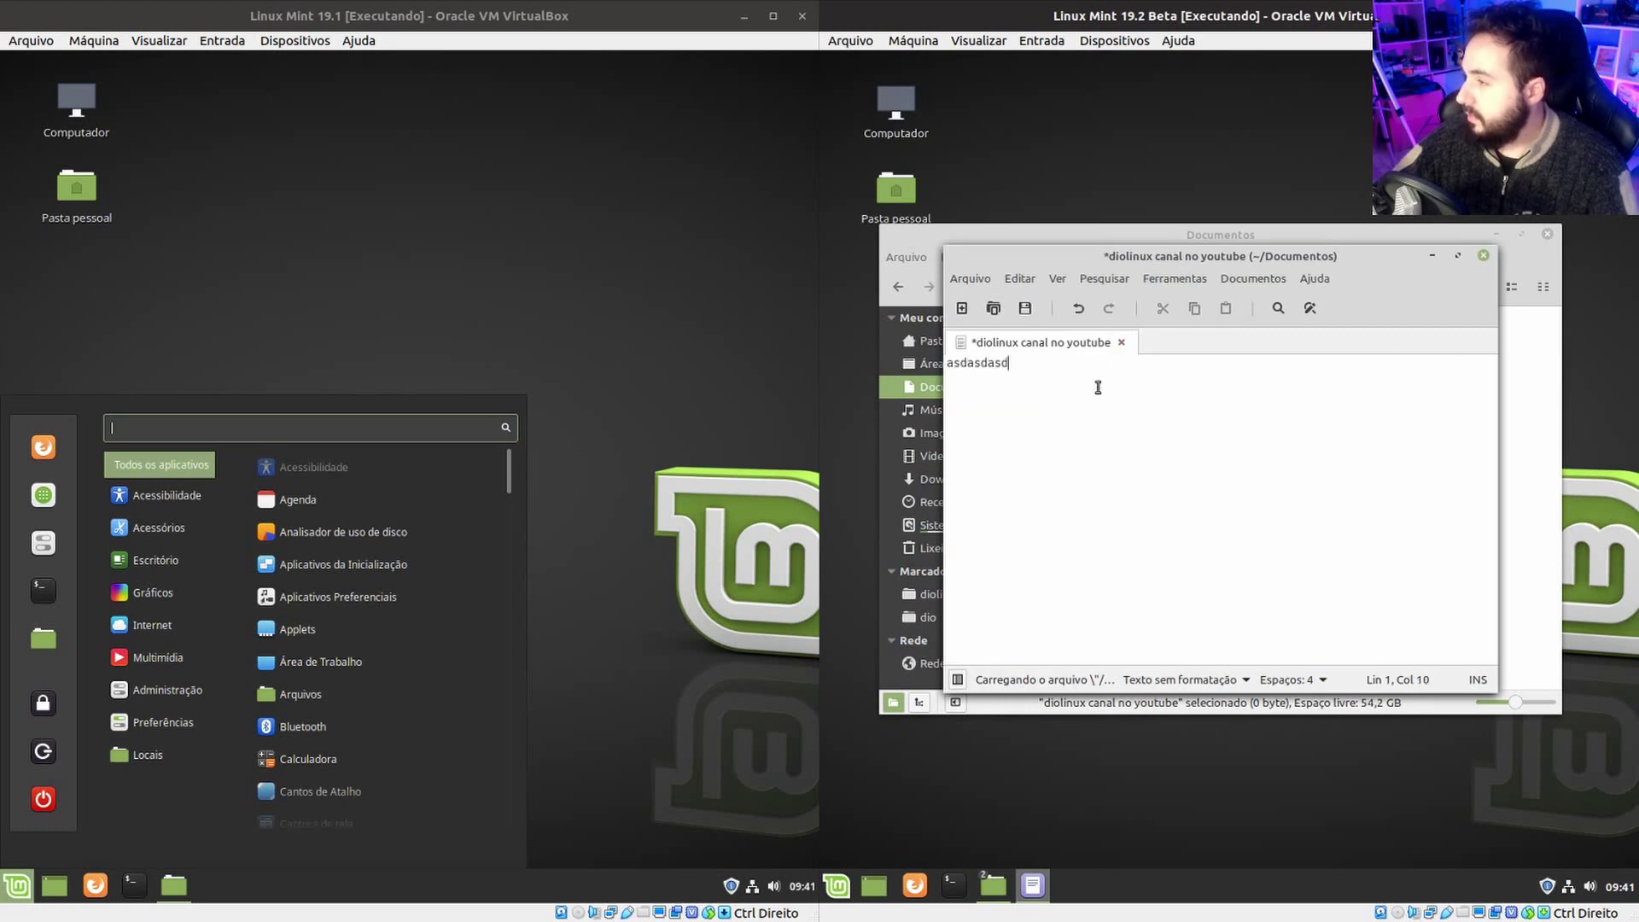
pyautogui.hotkey('ctrl', 's')
pyautogui.click(565, 708)
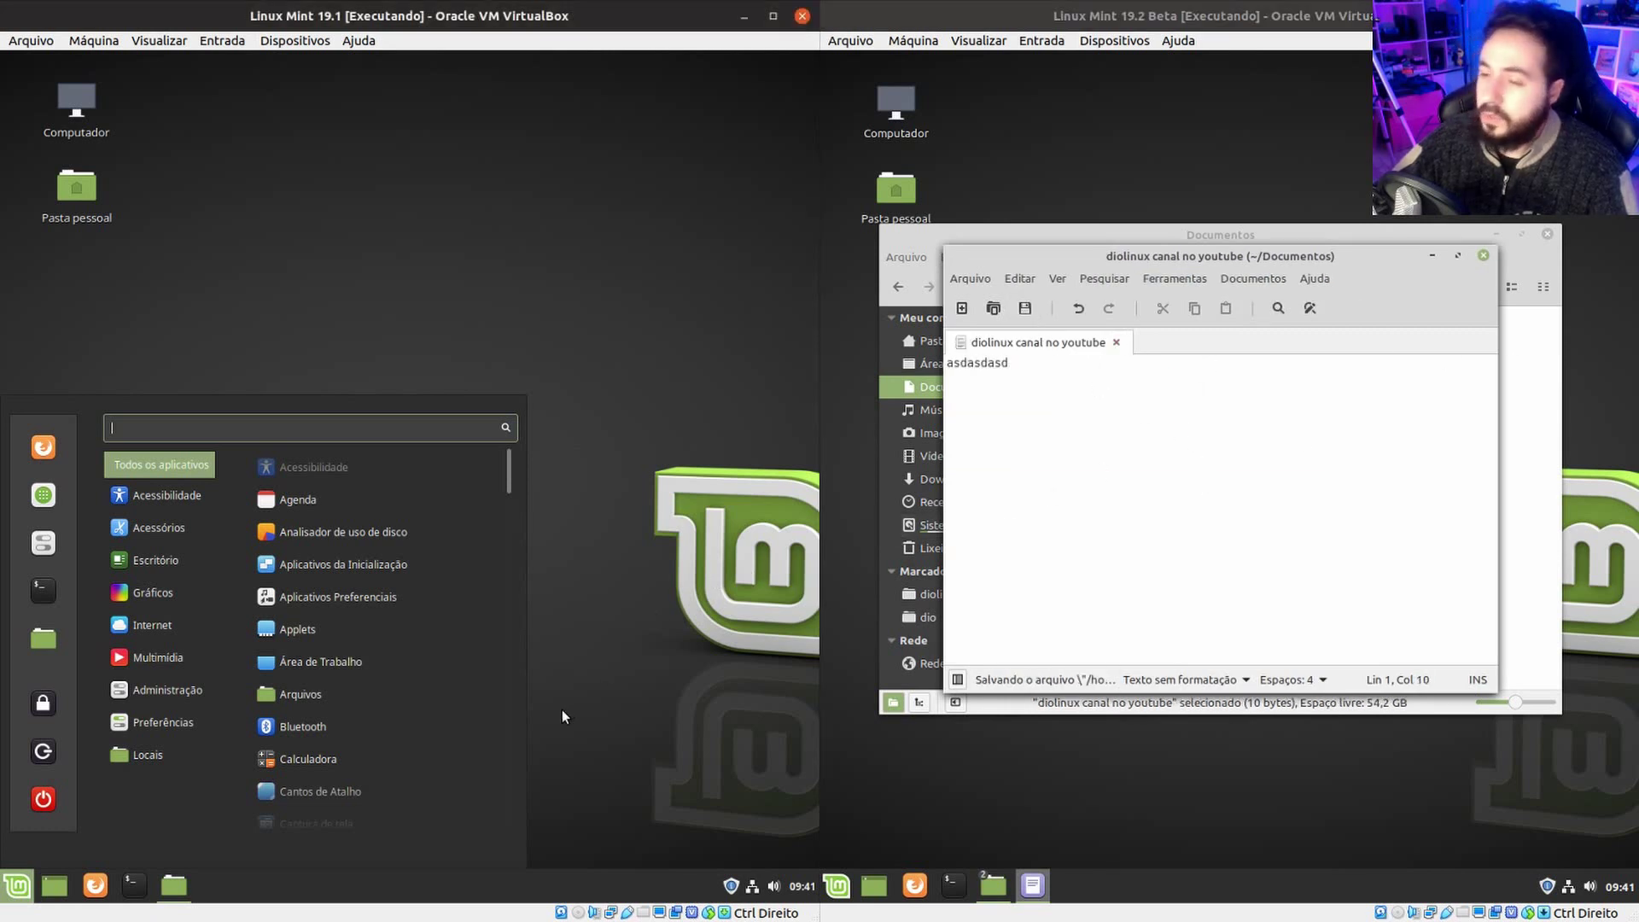
# Launch xed in the left VM and type 'asdasdasdasdasd' into a new document.
pyautogui.click(17, 885)
pyautogui.write('xed')
pyautogui.press('Return')
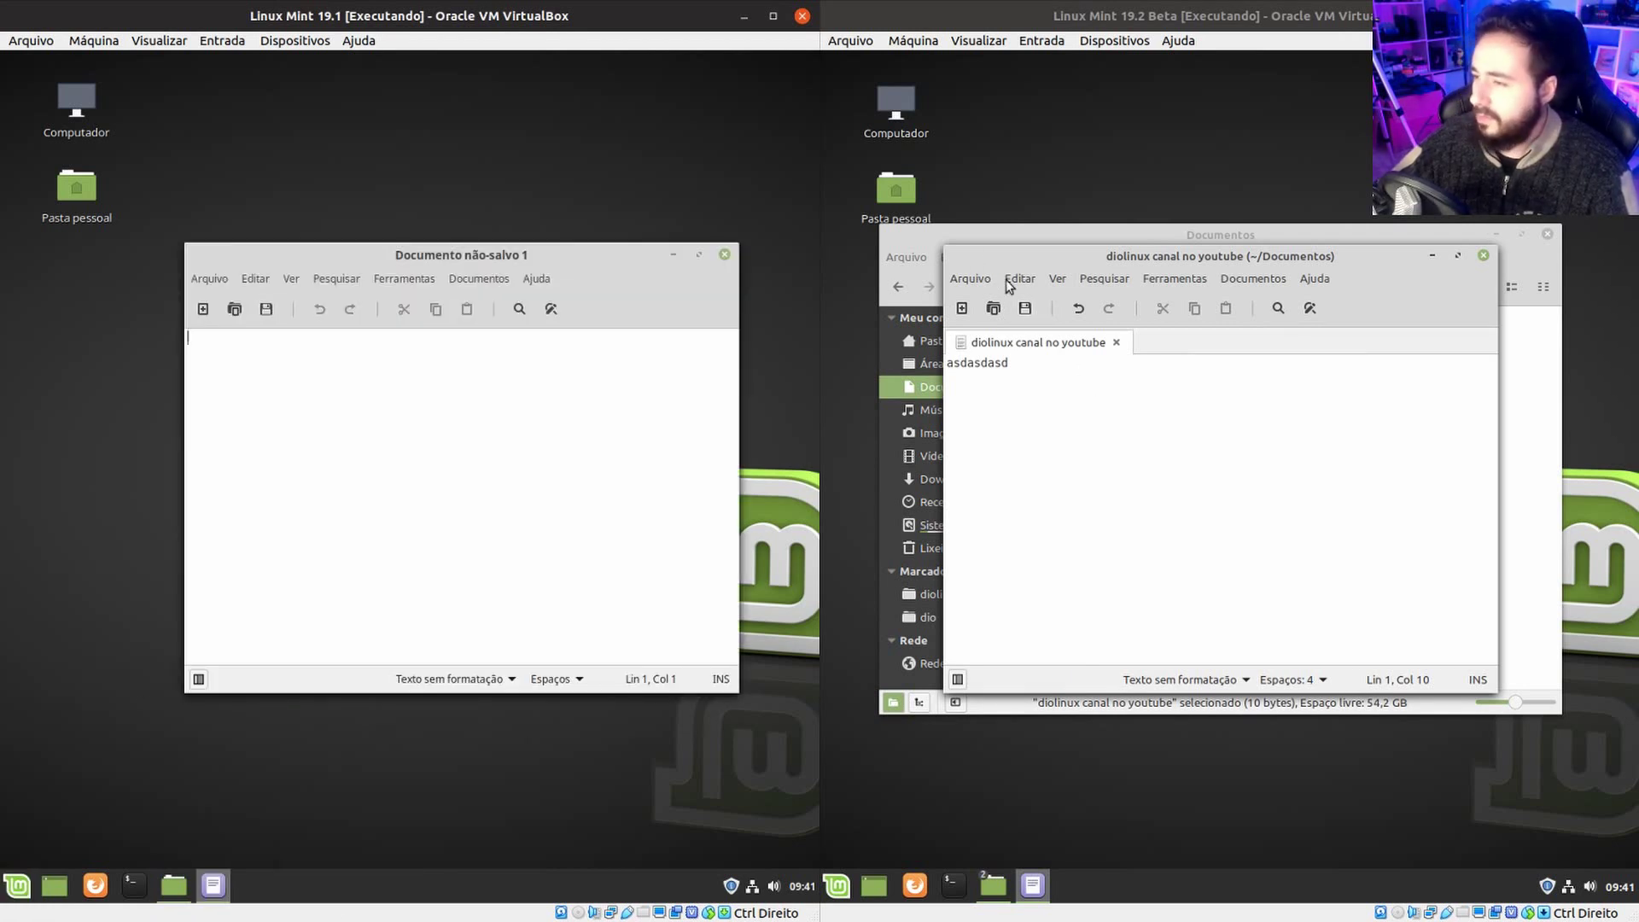
pyautogui.moveTo(402, 247); pyautogui.dragTo(402, 238)
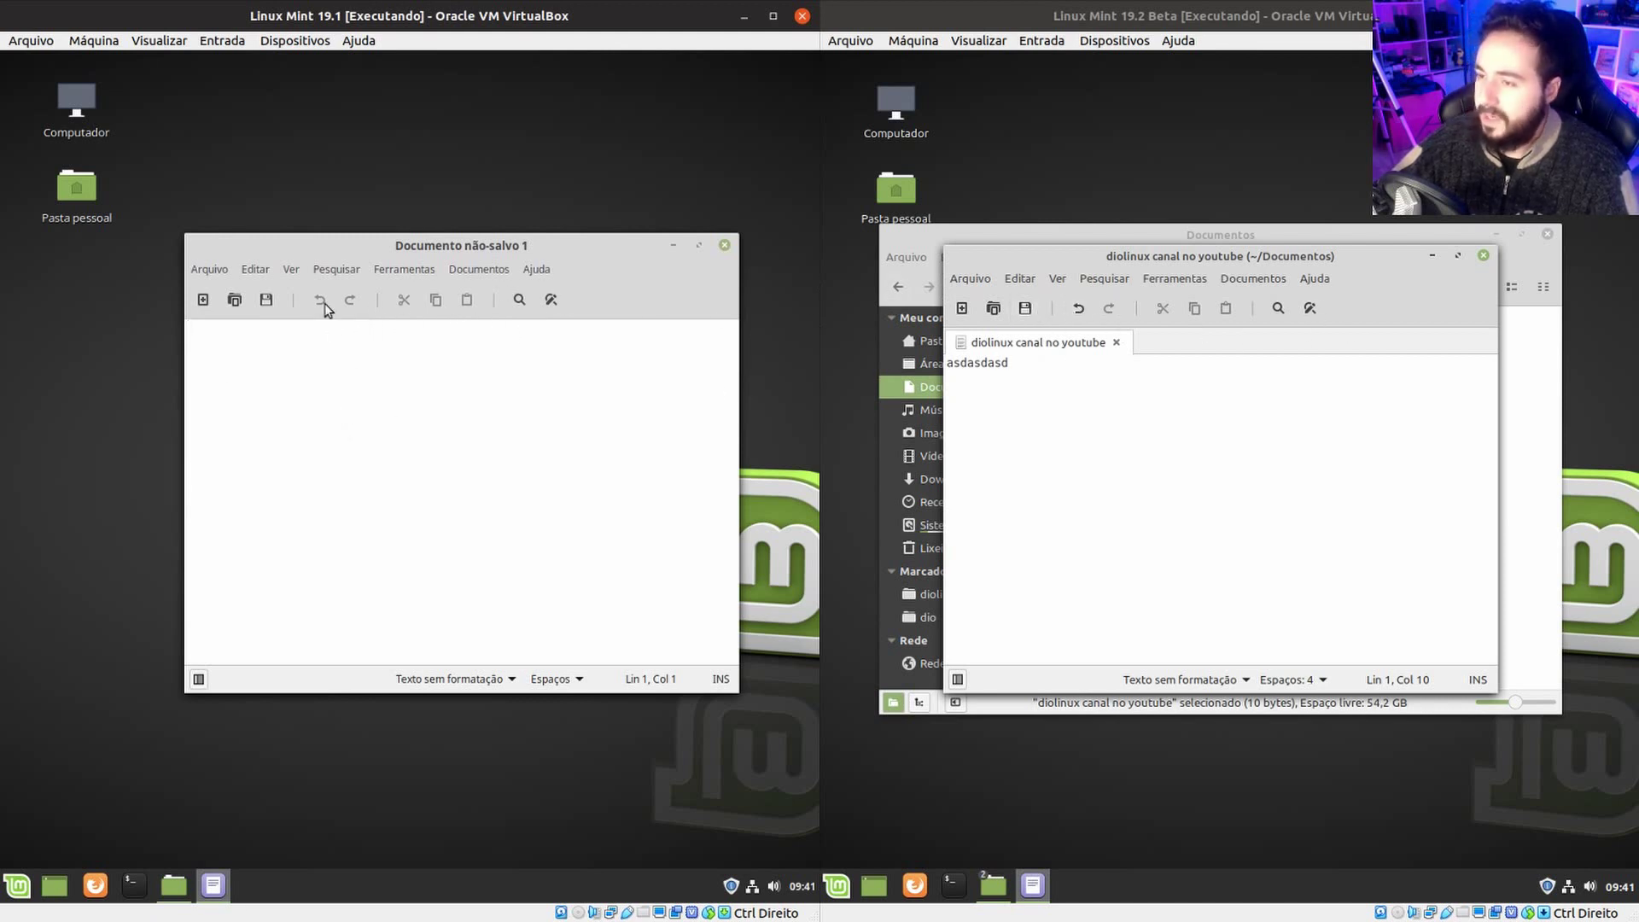
pyautogui.write('asdasdasdasdasdas')
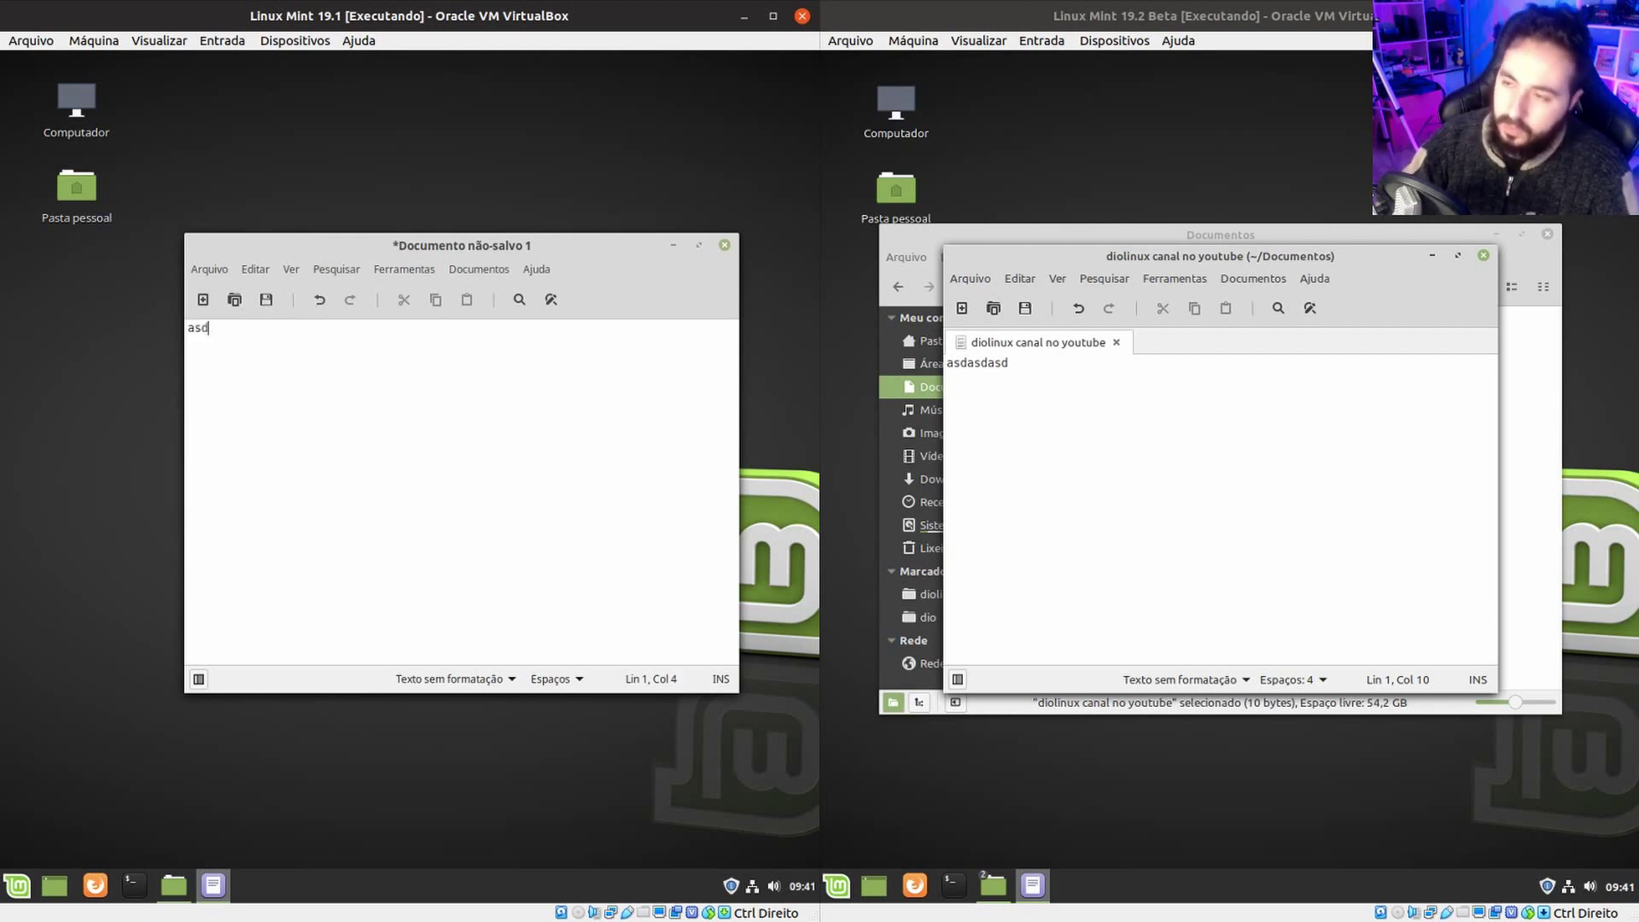
# Save the left VM's document in Documentos as 'dioliux youtube' via Salvar como.
pyautogui.click(207, 268)
pyautogui.click(282, 364)
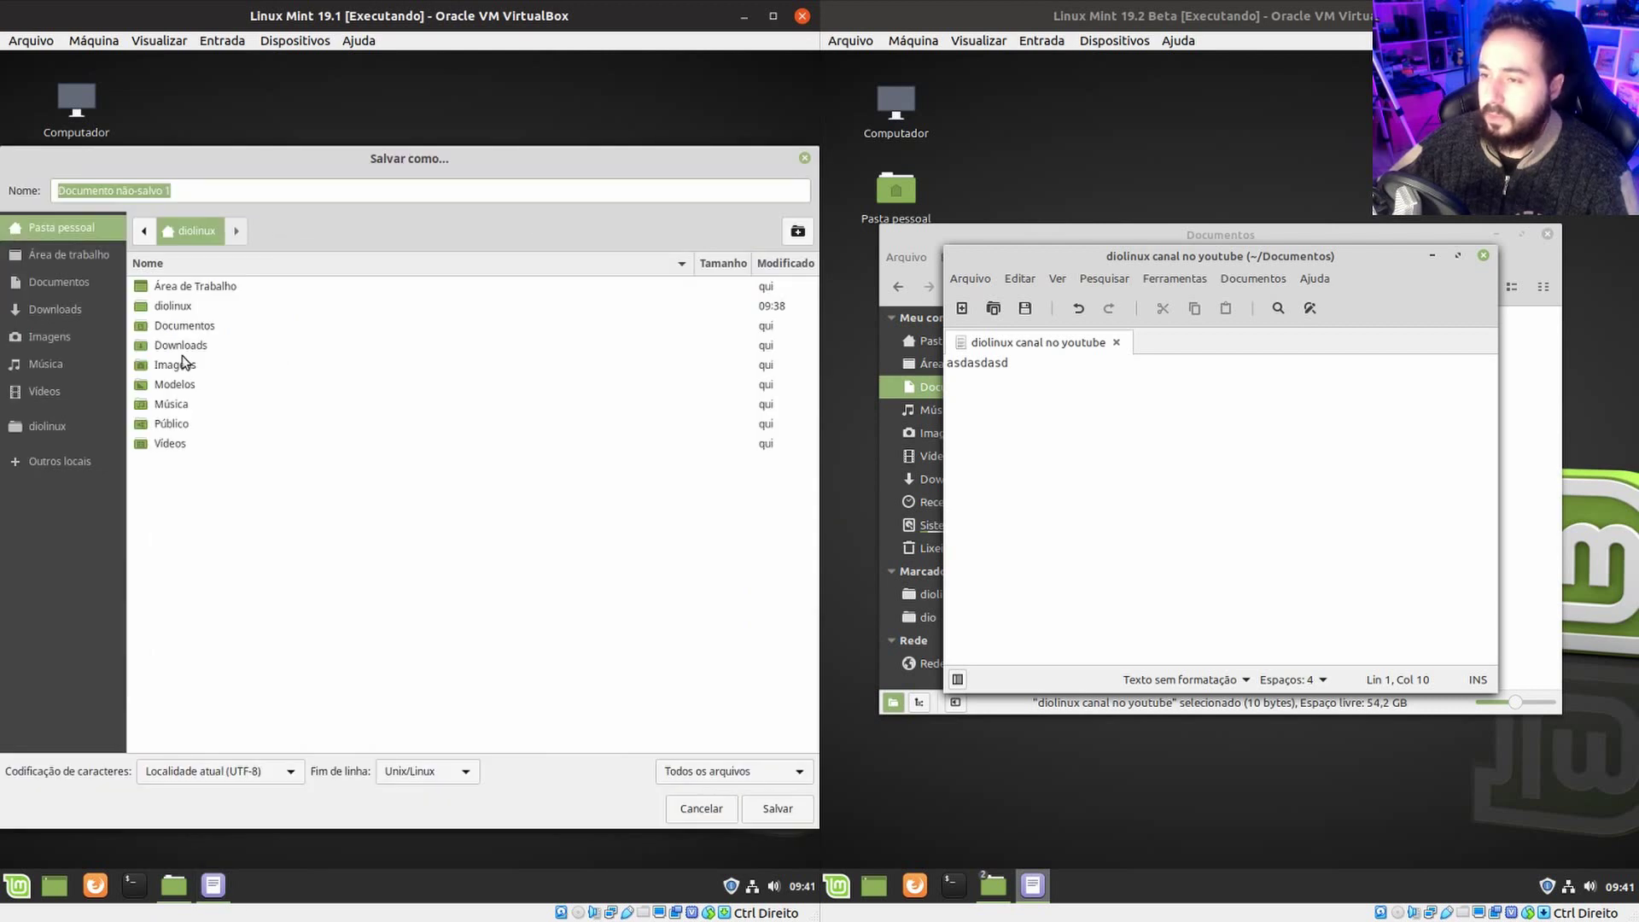
pyautogui.click(169, 196)
pyautogui.tripleClick(169, 195)
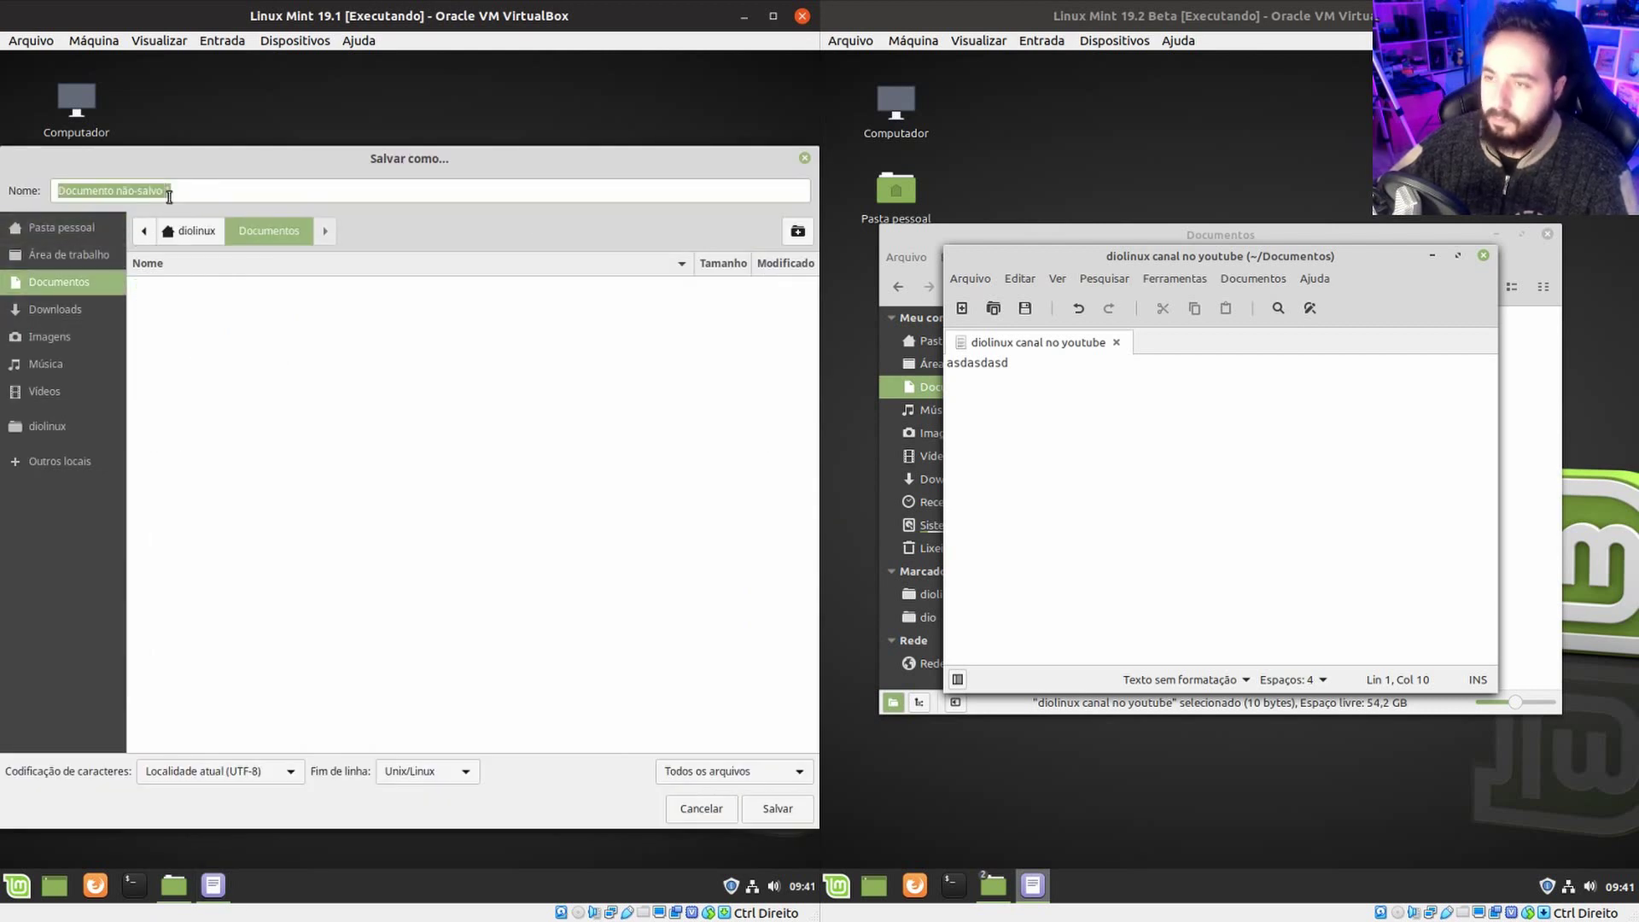
pyautogui.write('dioliux youtube')
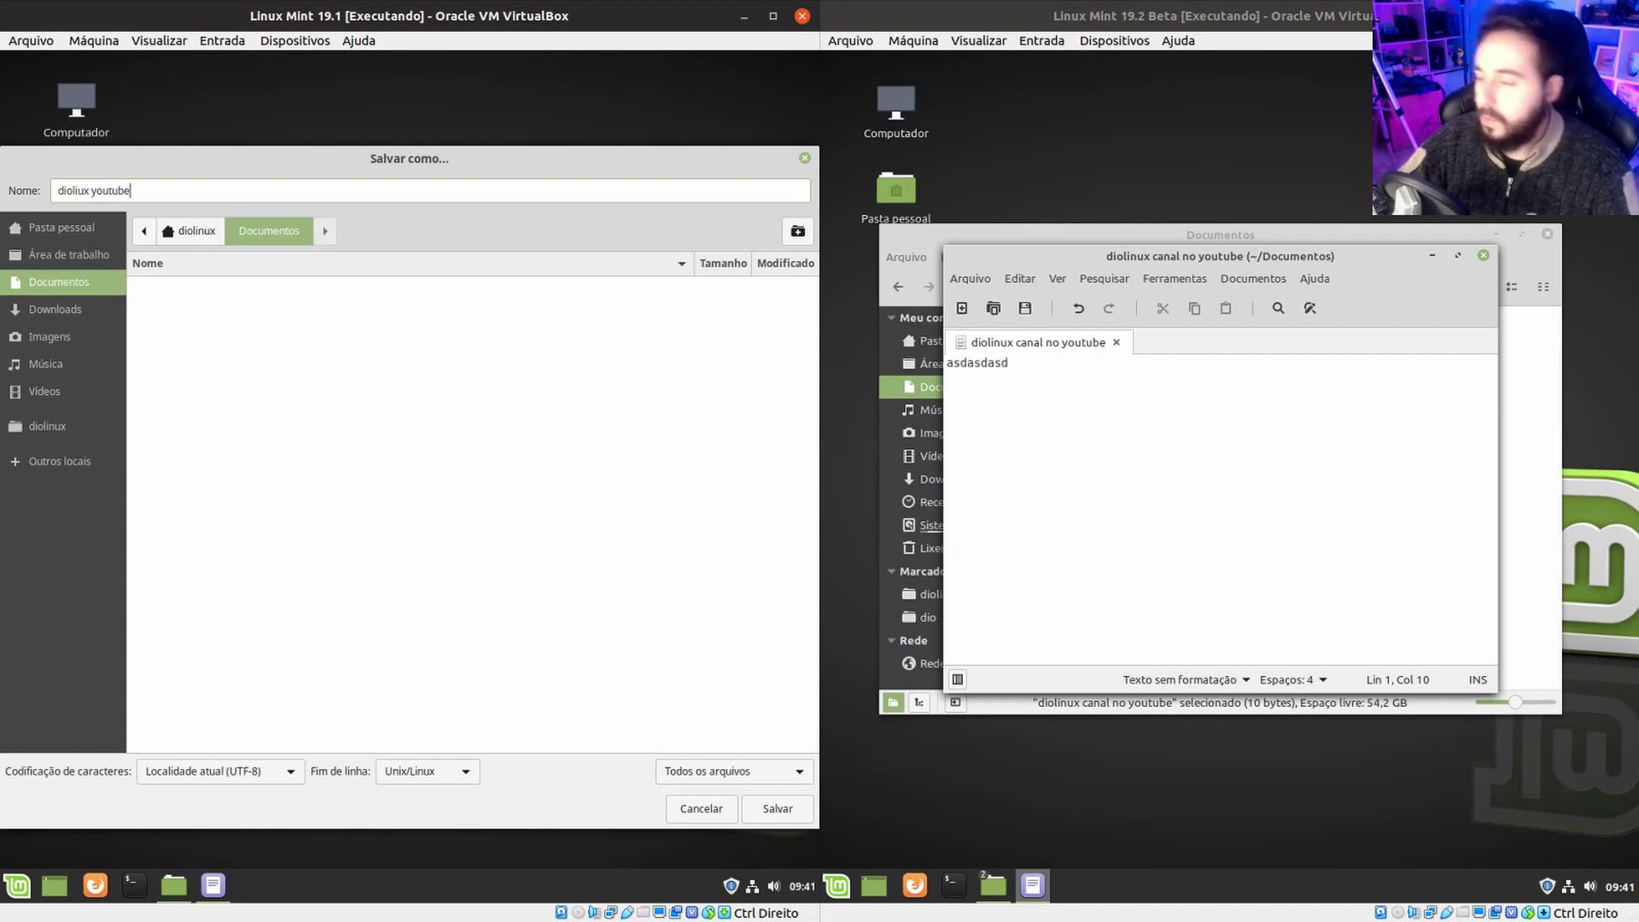
pyautogui.press('Return')
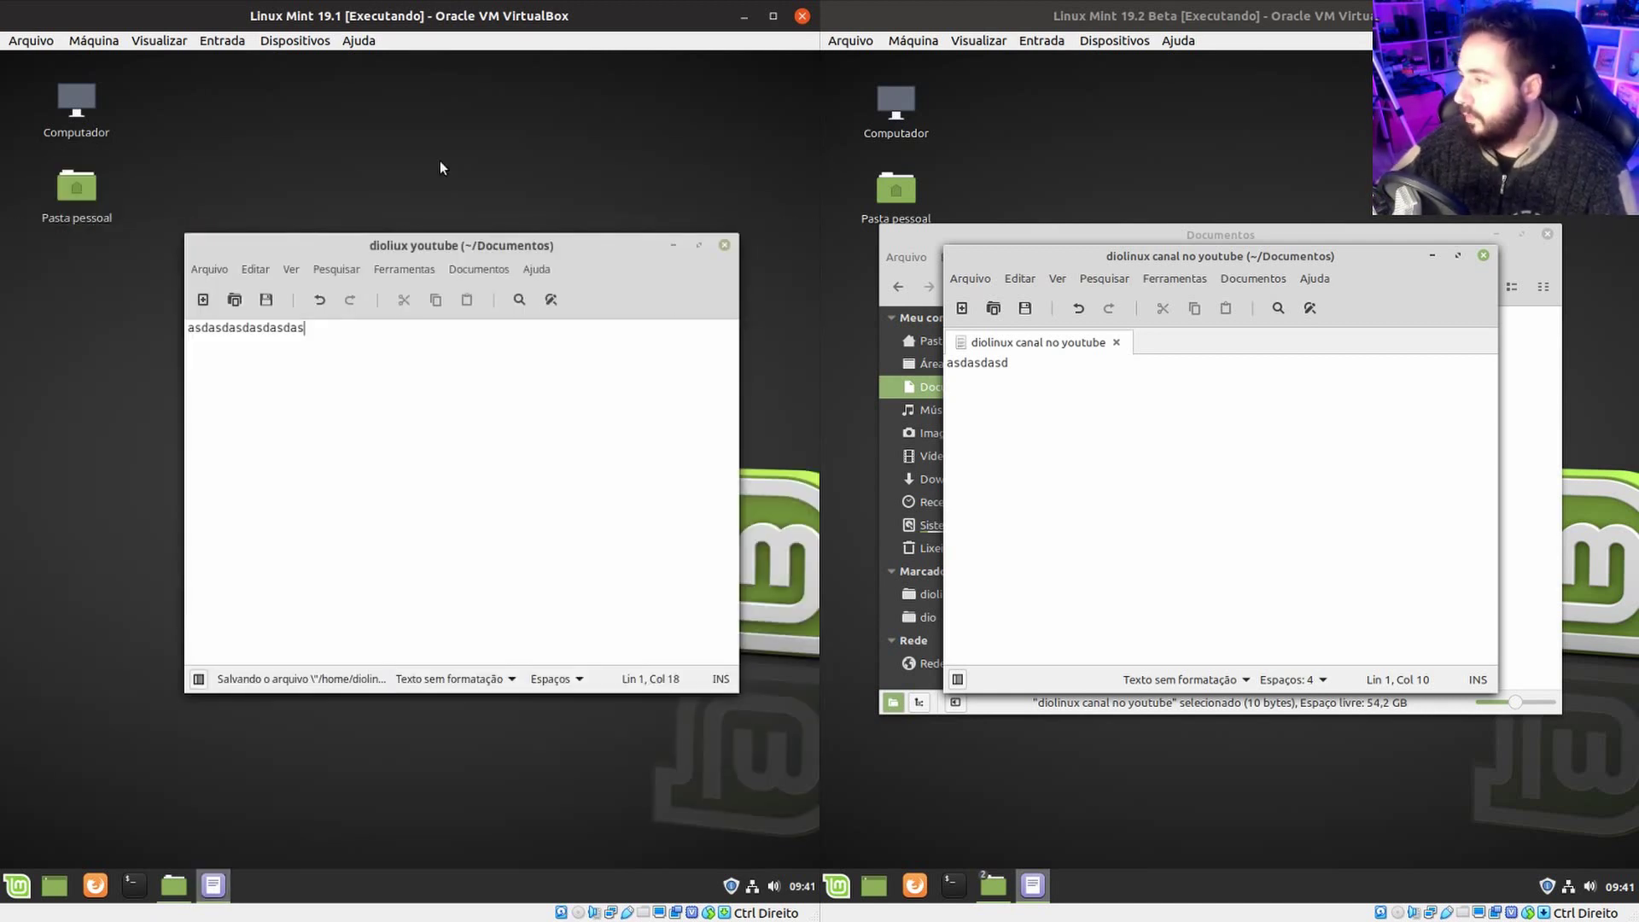
# Save the right VM's document and close the text editors in both VMs.
pyautogui.click(1018, 314)
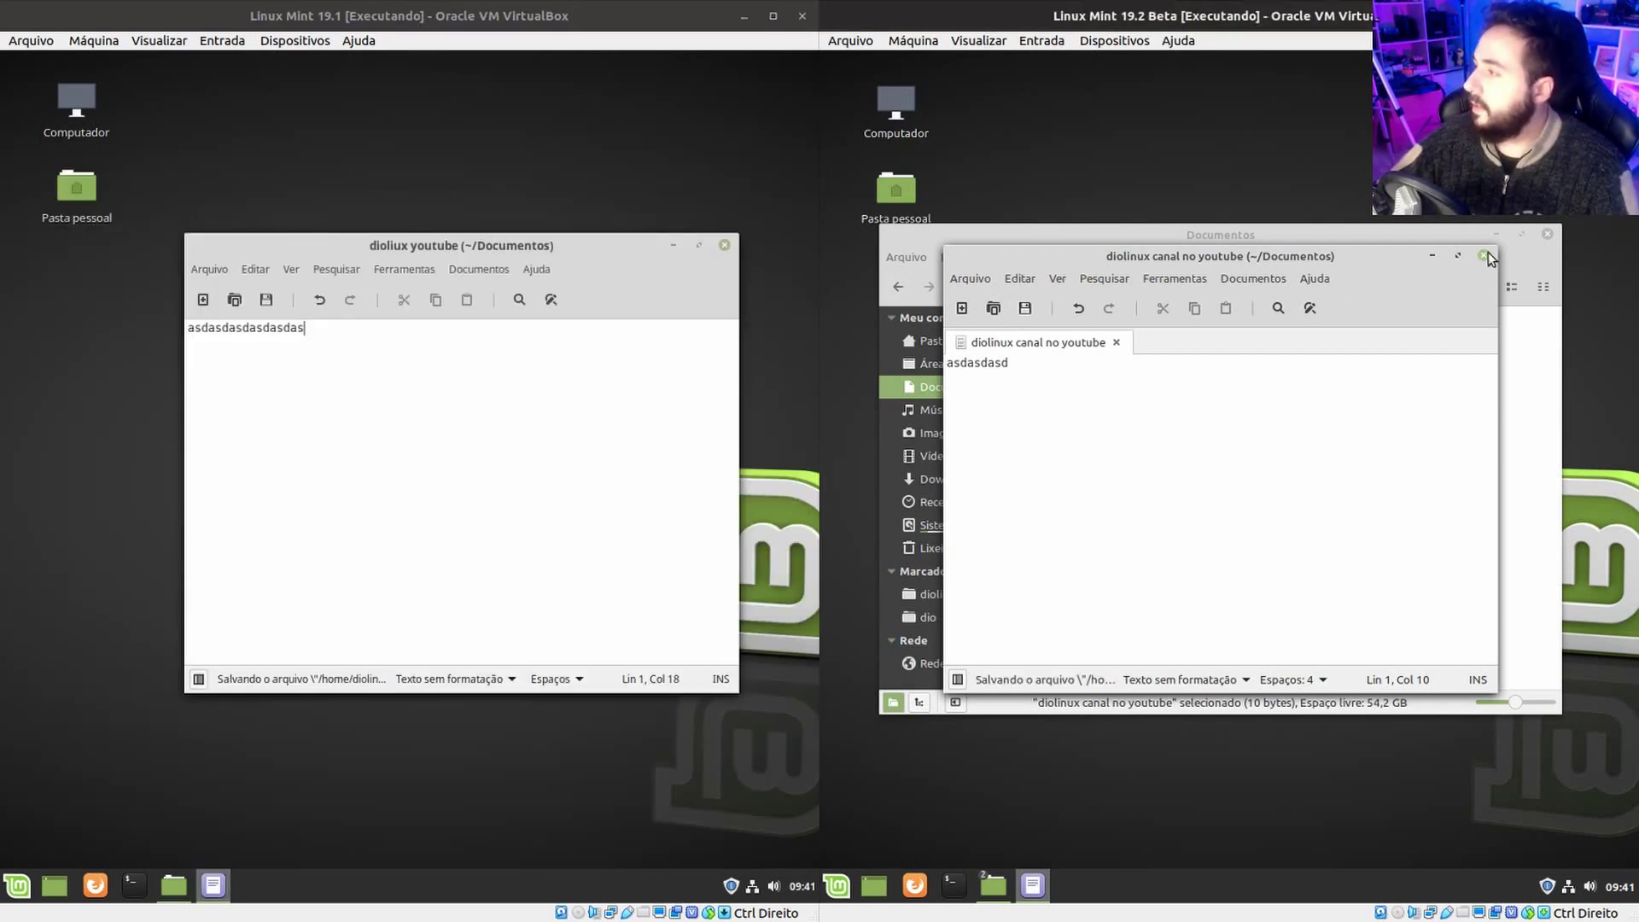
pyautogui.hotkey('ctrl', 'q')
pyautogui.click(719, 247)
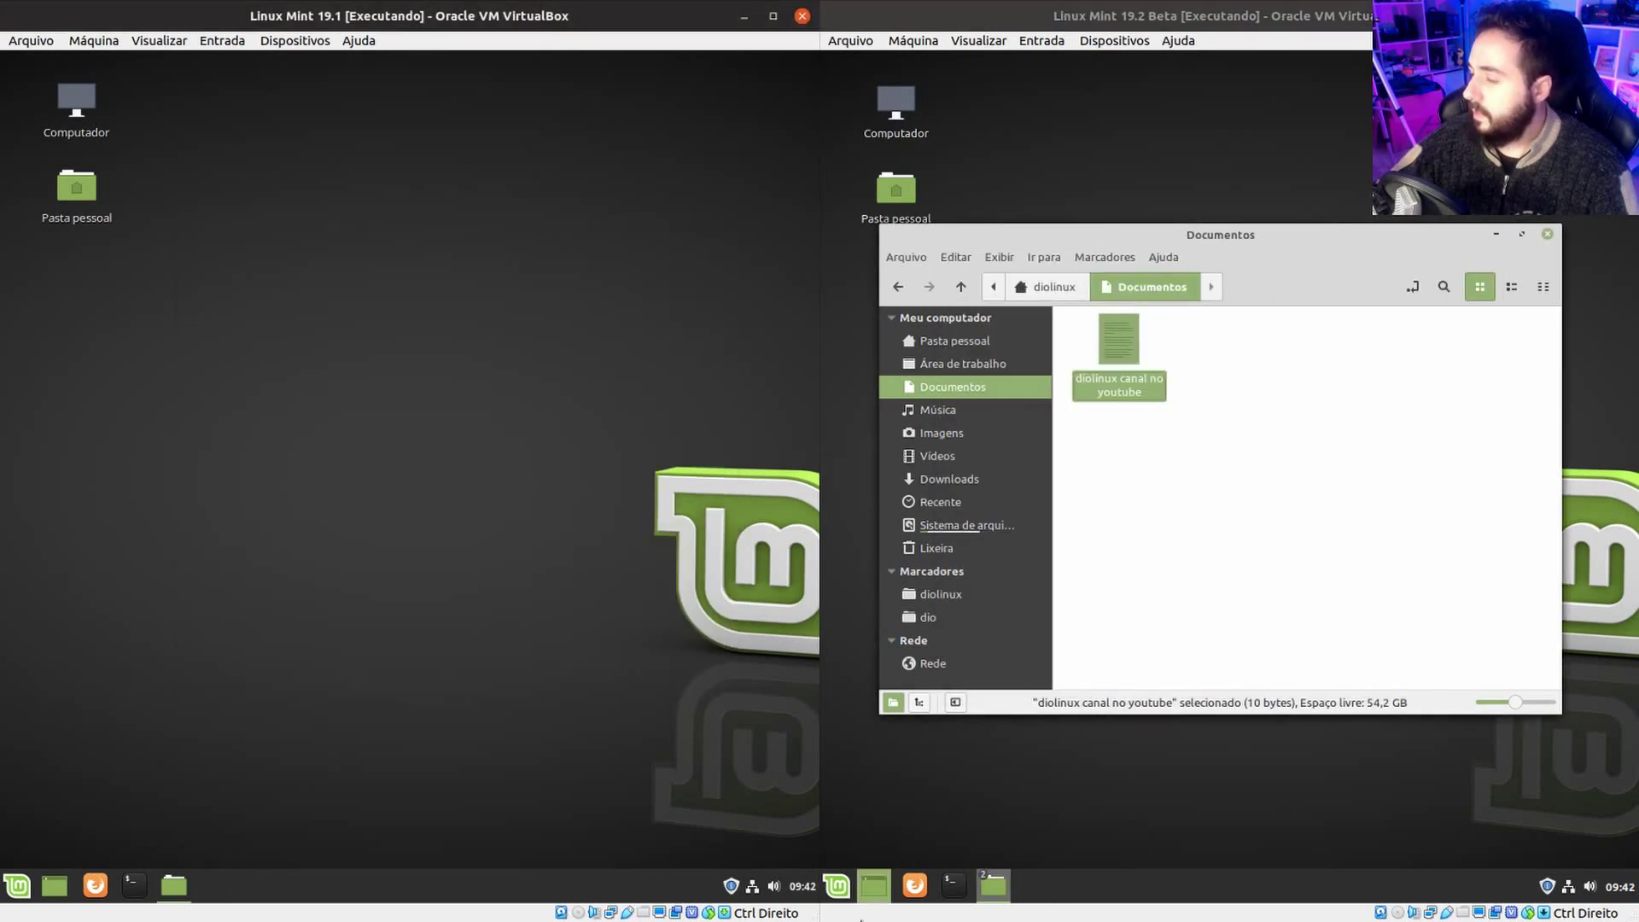
# Search 'diolin' in the right VM's menu and reopen 'diolinux canal no youtube'.
pyautogui.click(837, 886)
pyautogui.write('diolin')
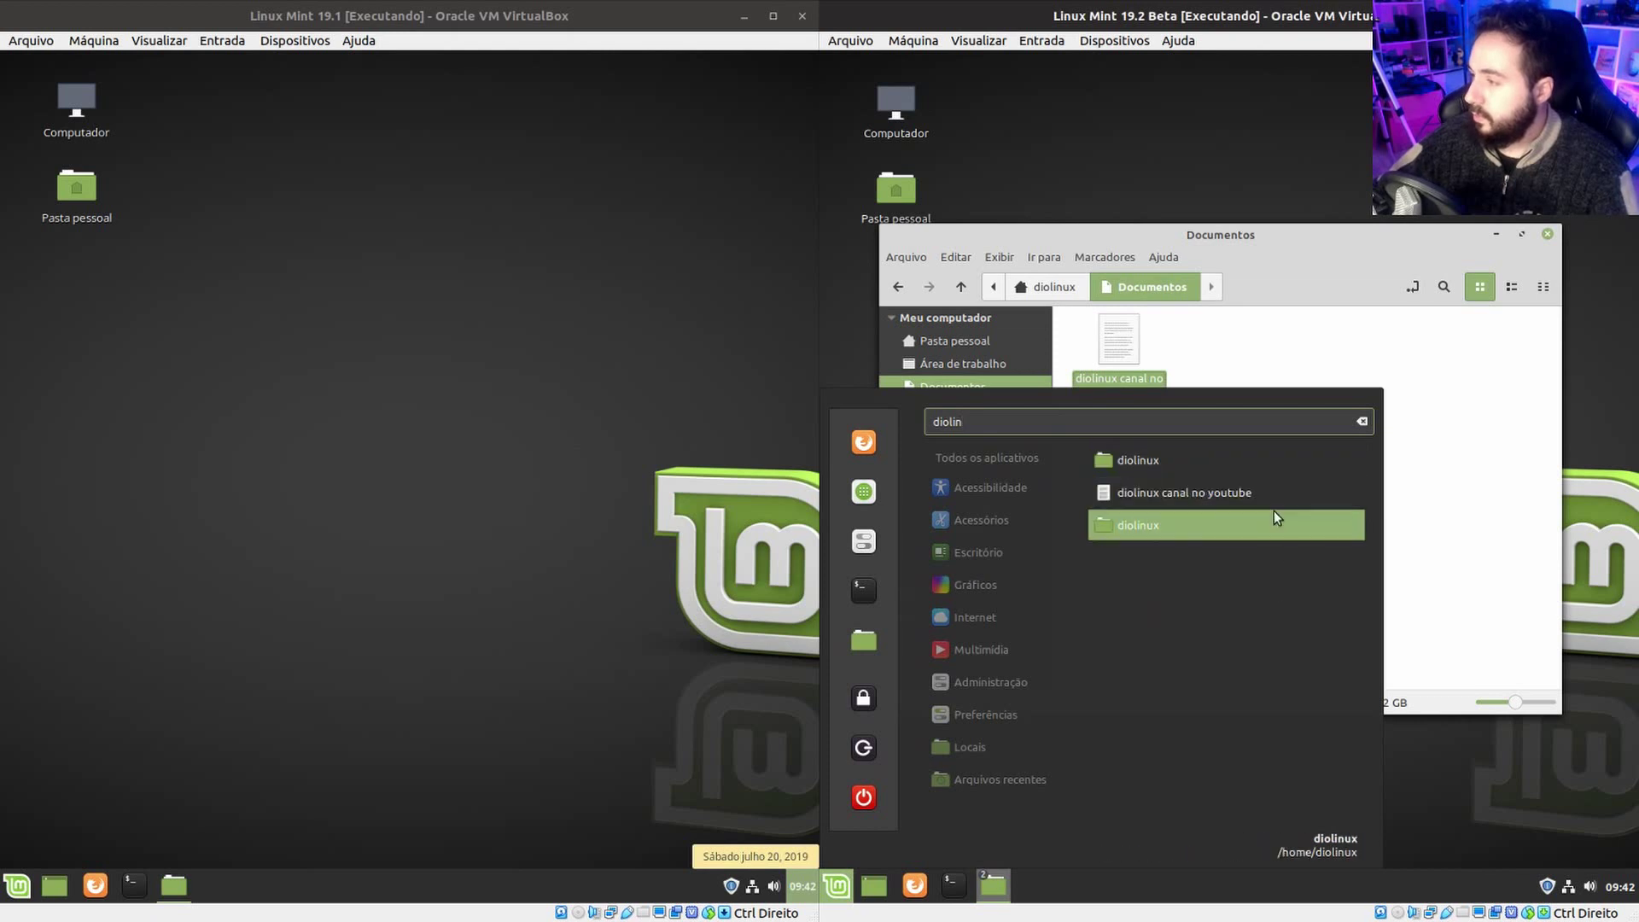
pyautogui.click(1260, 491)
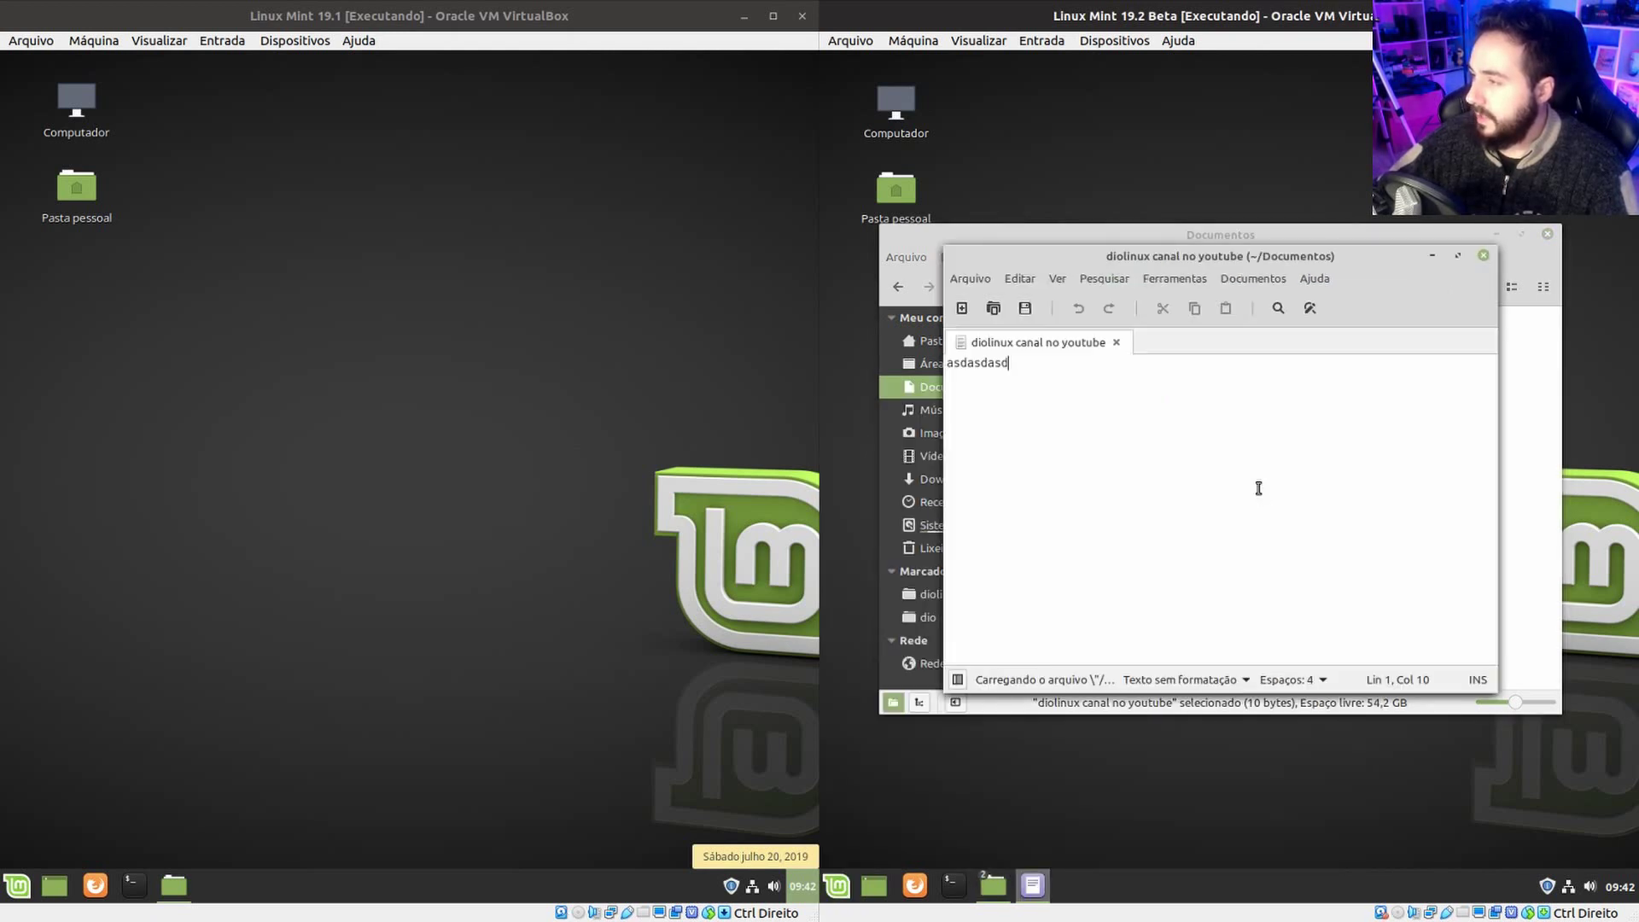
pyautogui.click(19, 888)
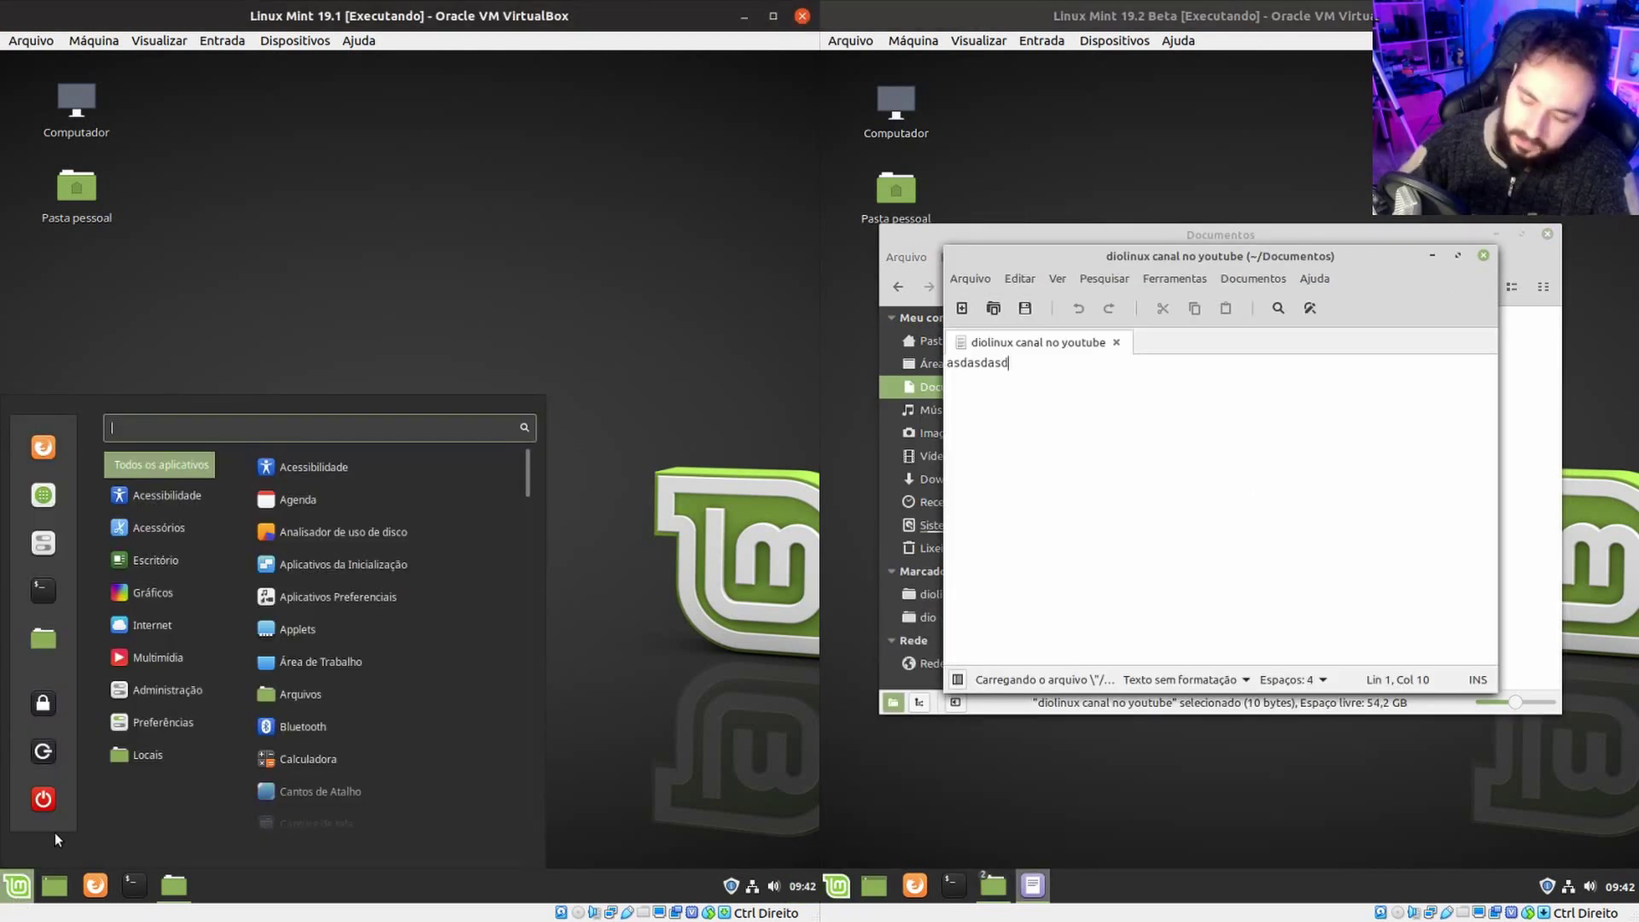
pyautogui.write('diolinu')
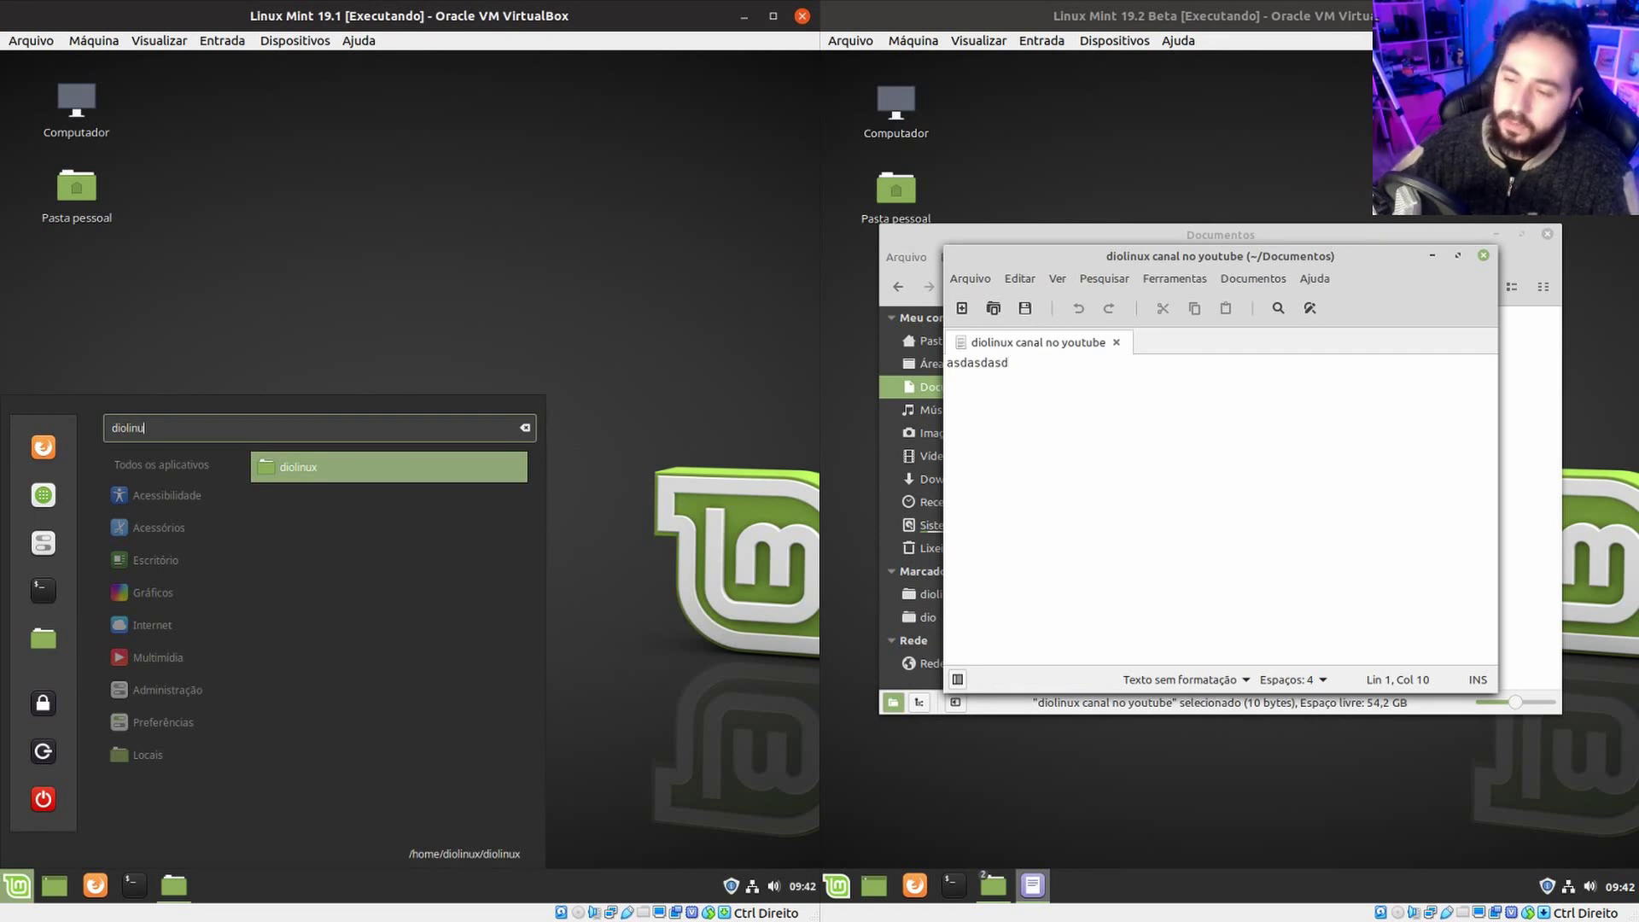
pyautogui.rightClick(6, 892)
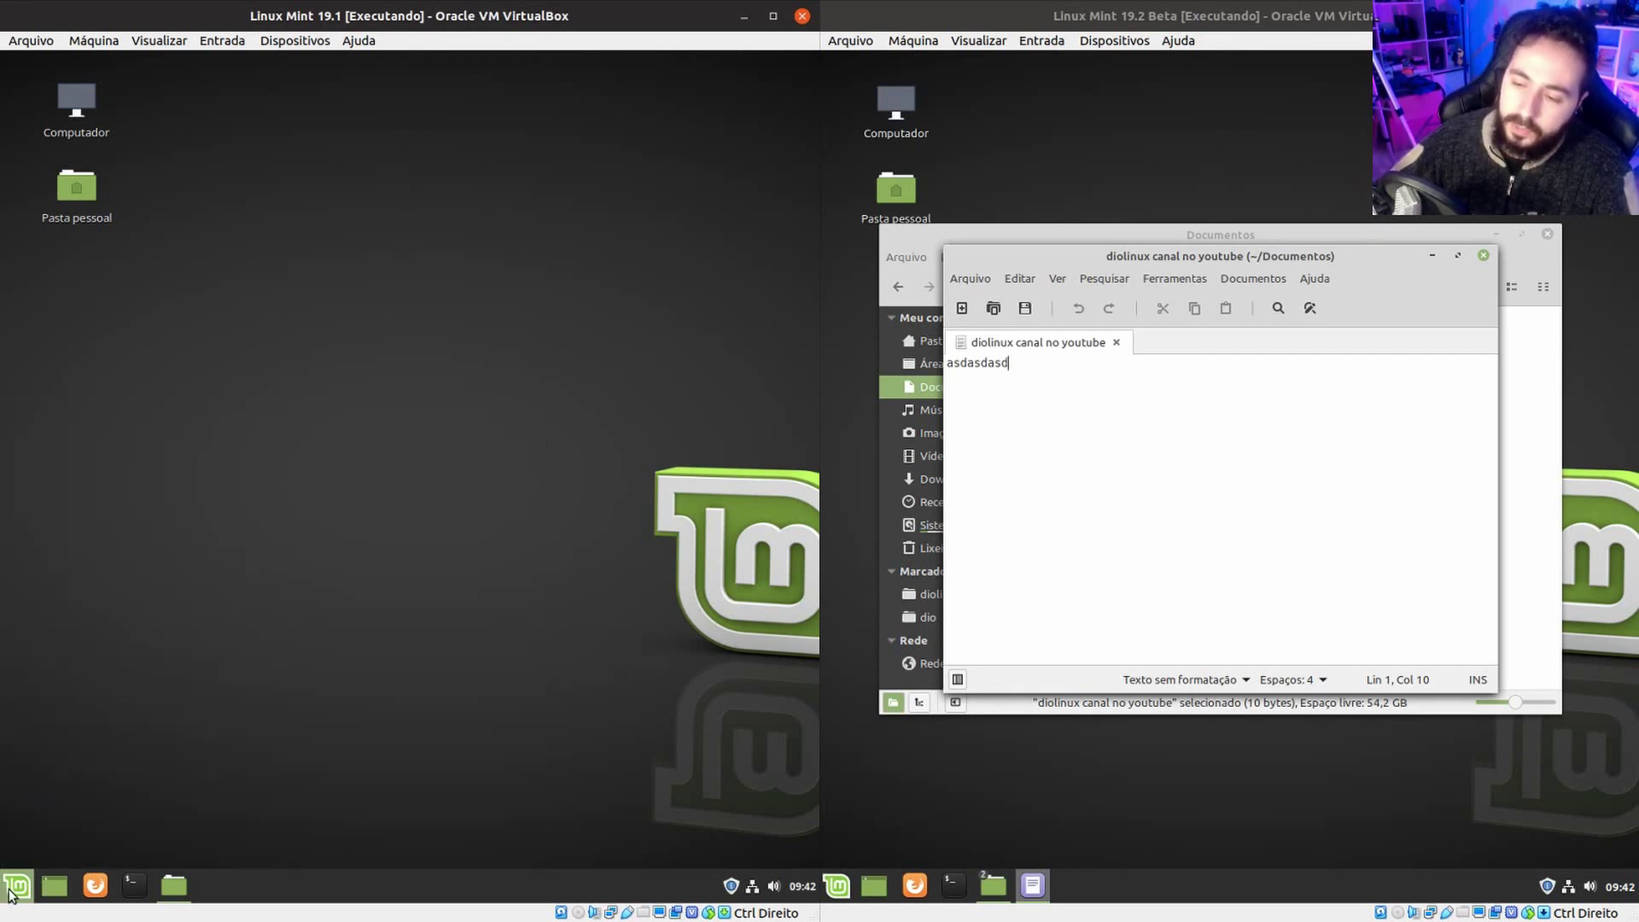
pyautogui.click(48, 830)
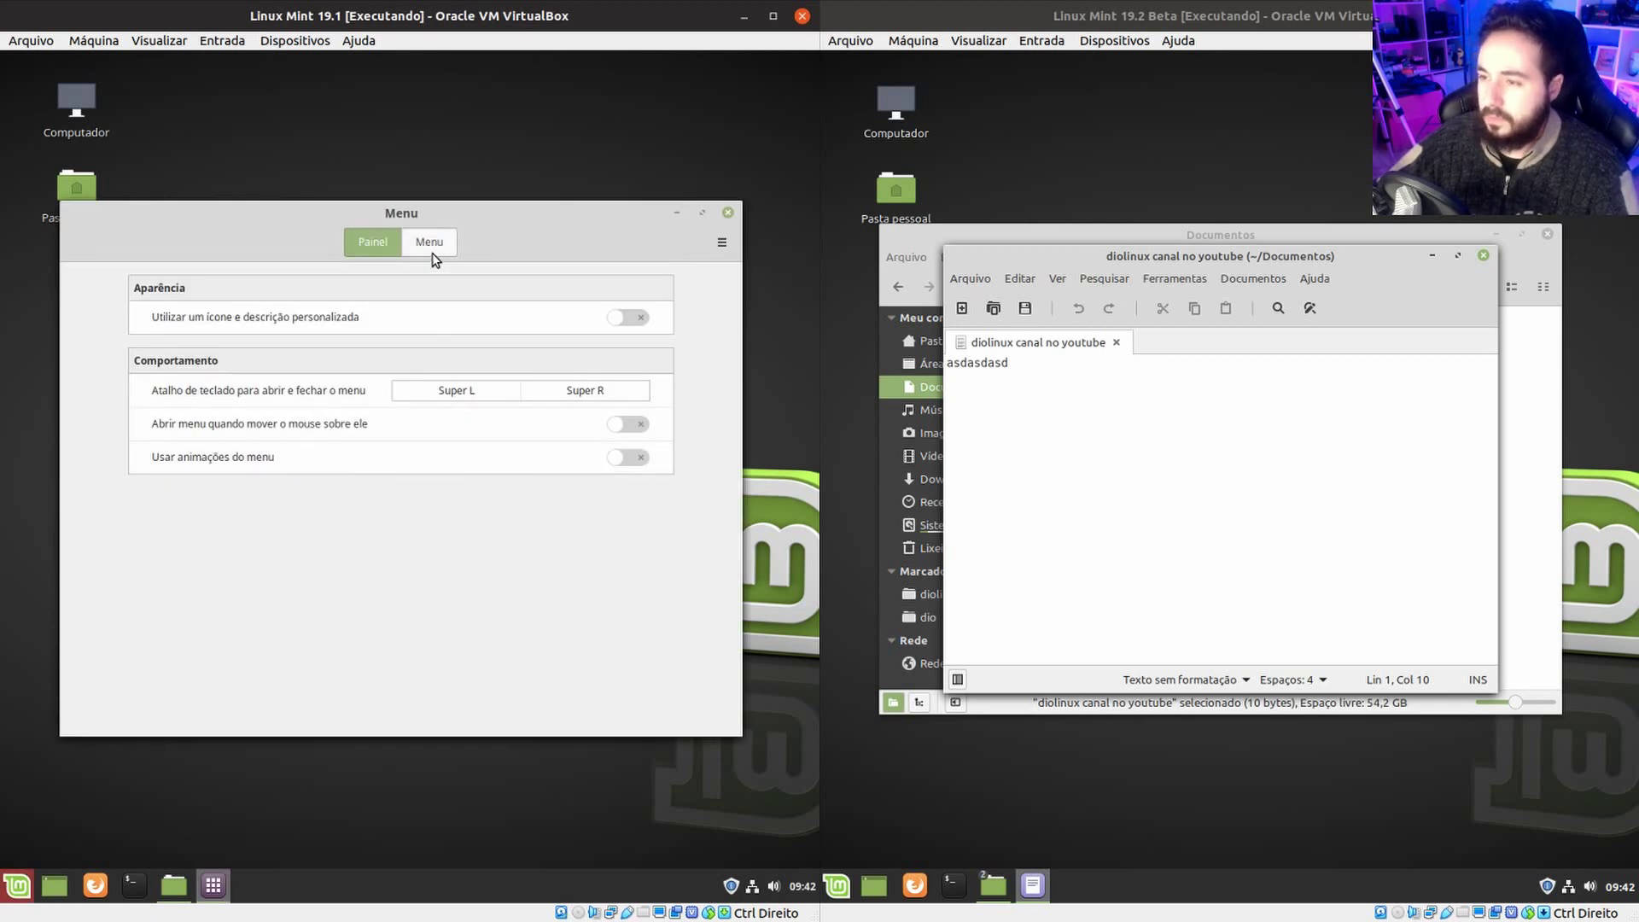
pyautogui.click(429, 243)
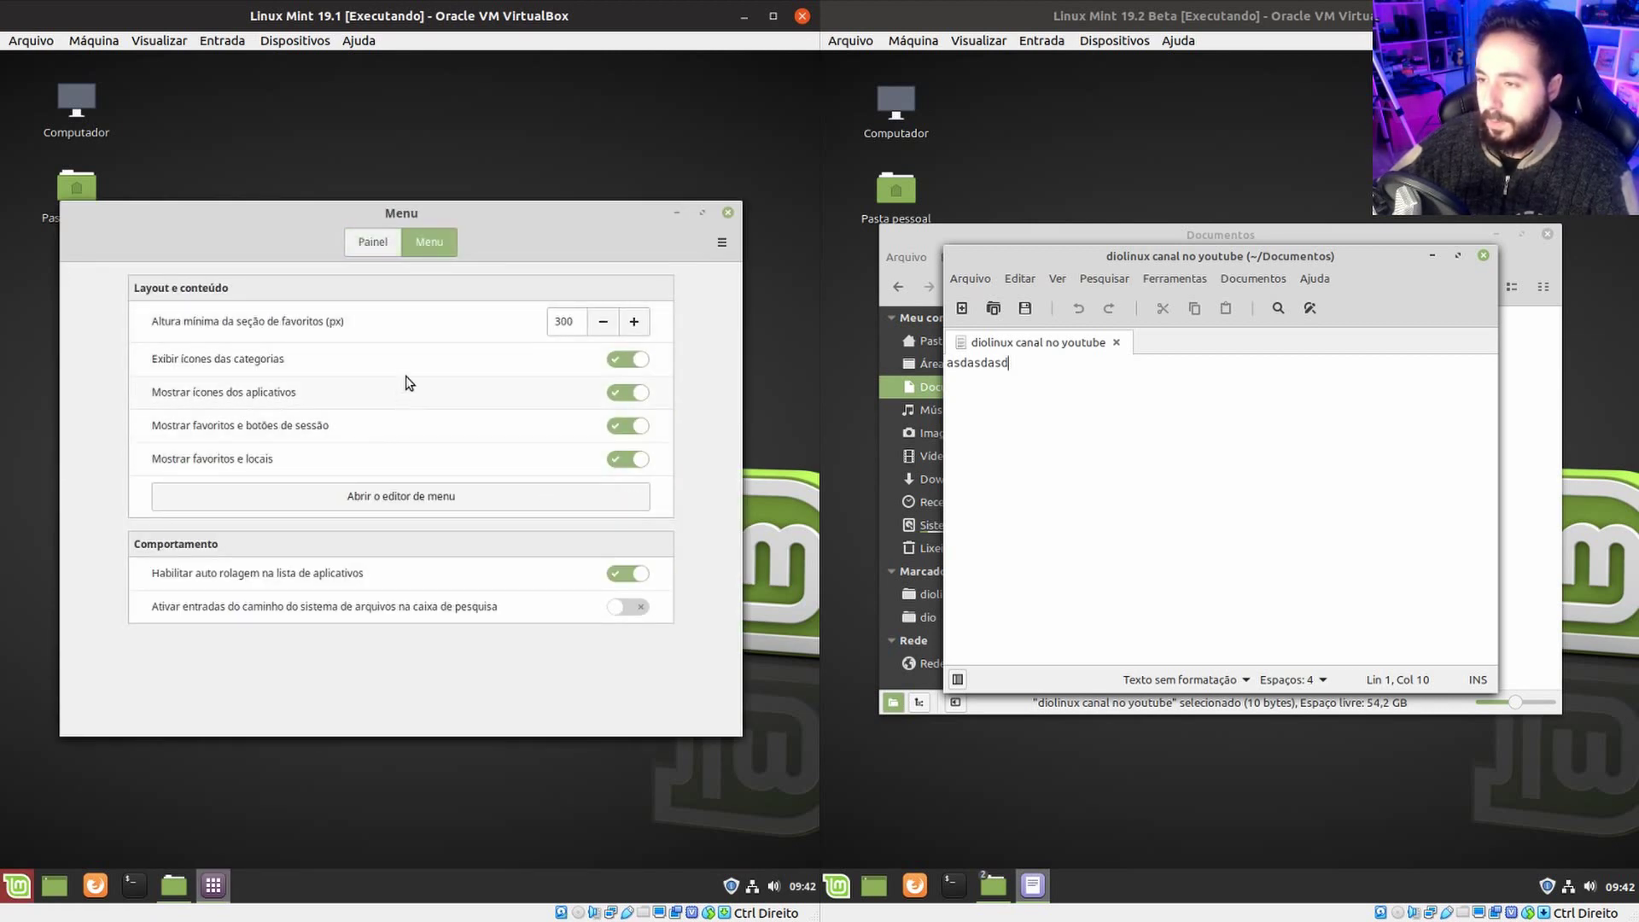
pyautogui.click(372, 242)
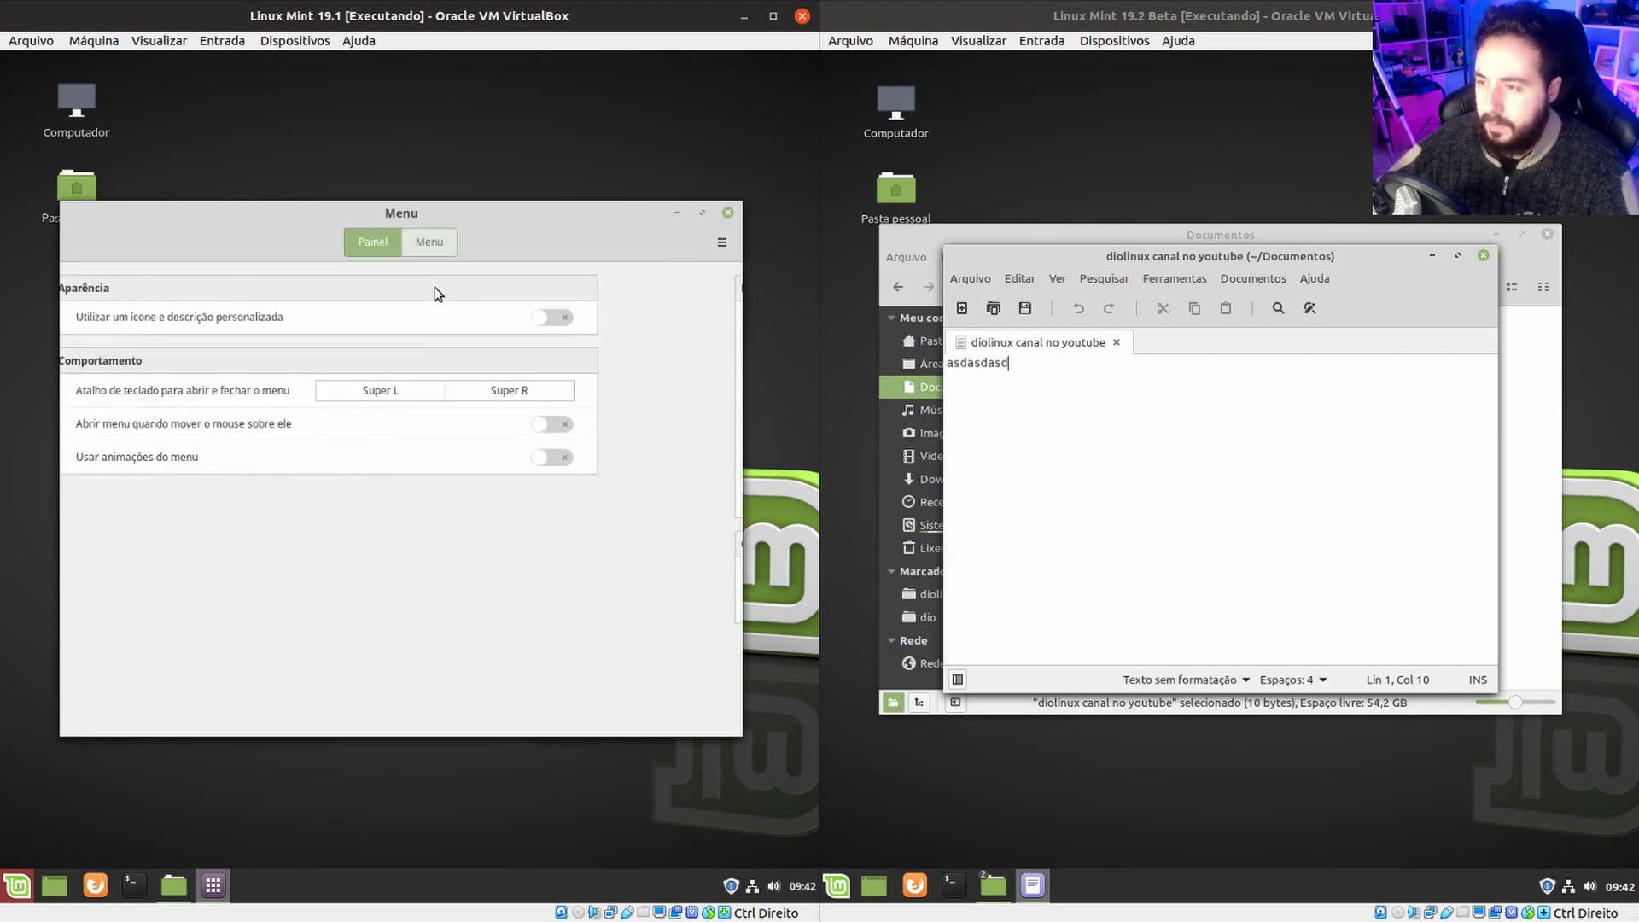
pyautogui.click(429, 243)
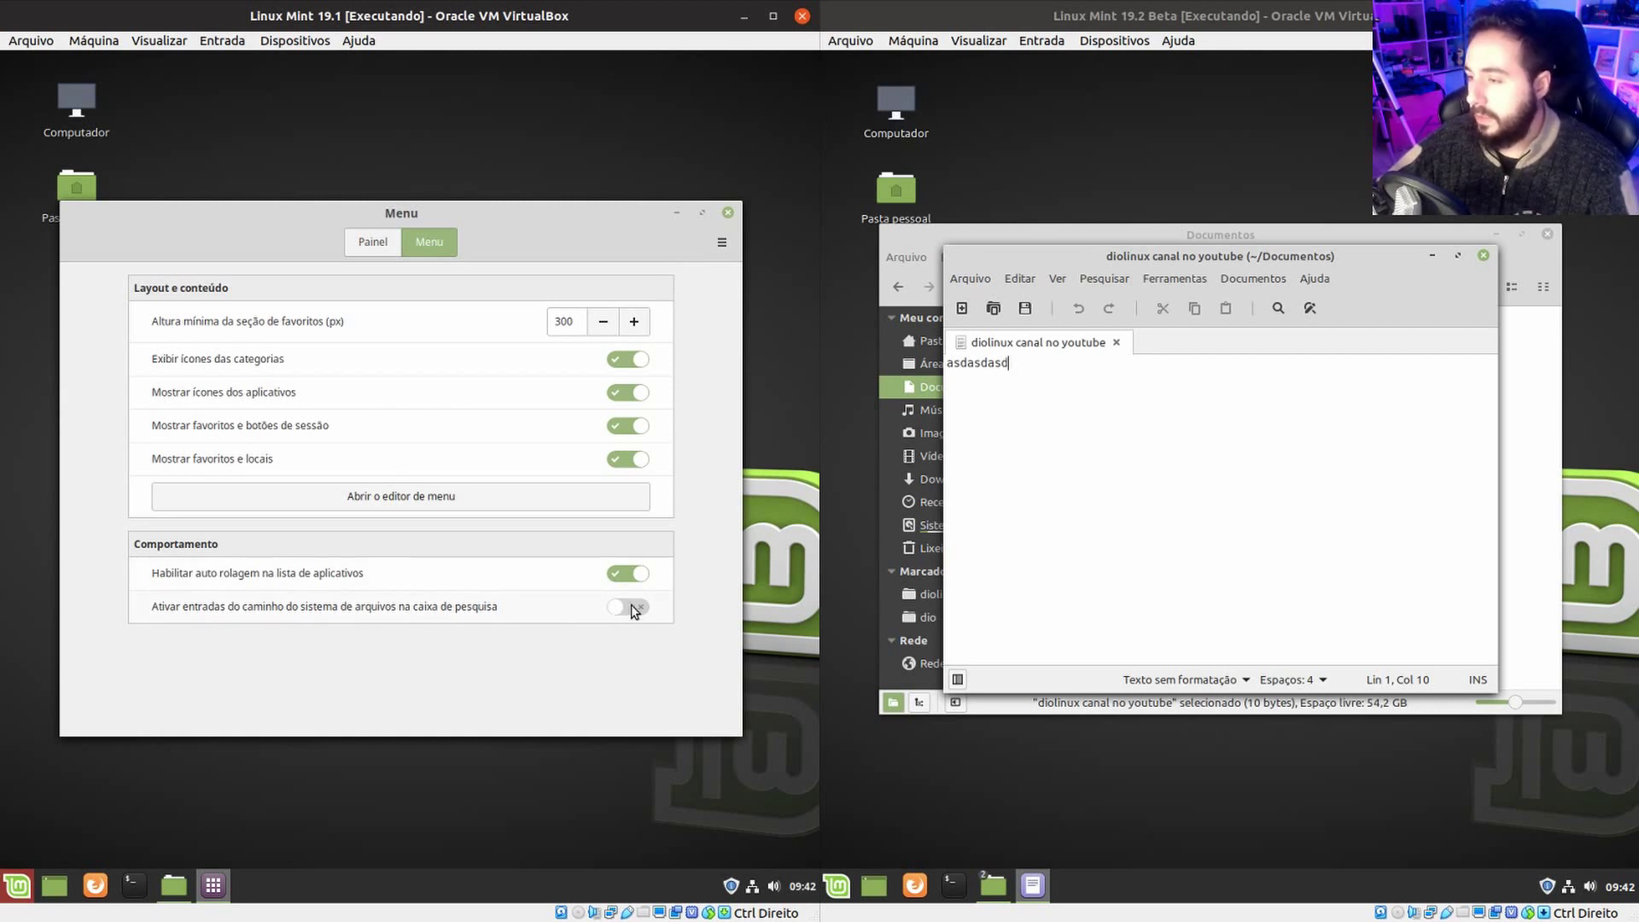
pyautogui.click(729, 213)
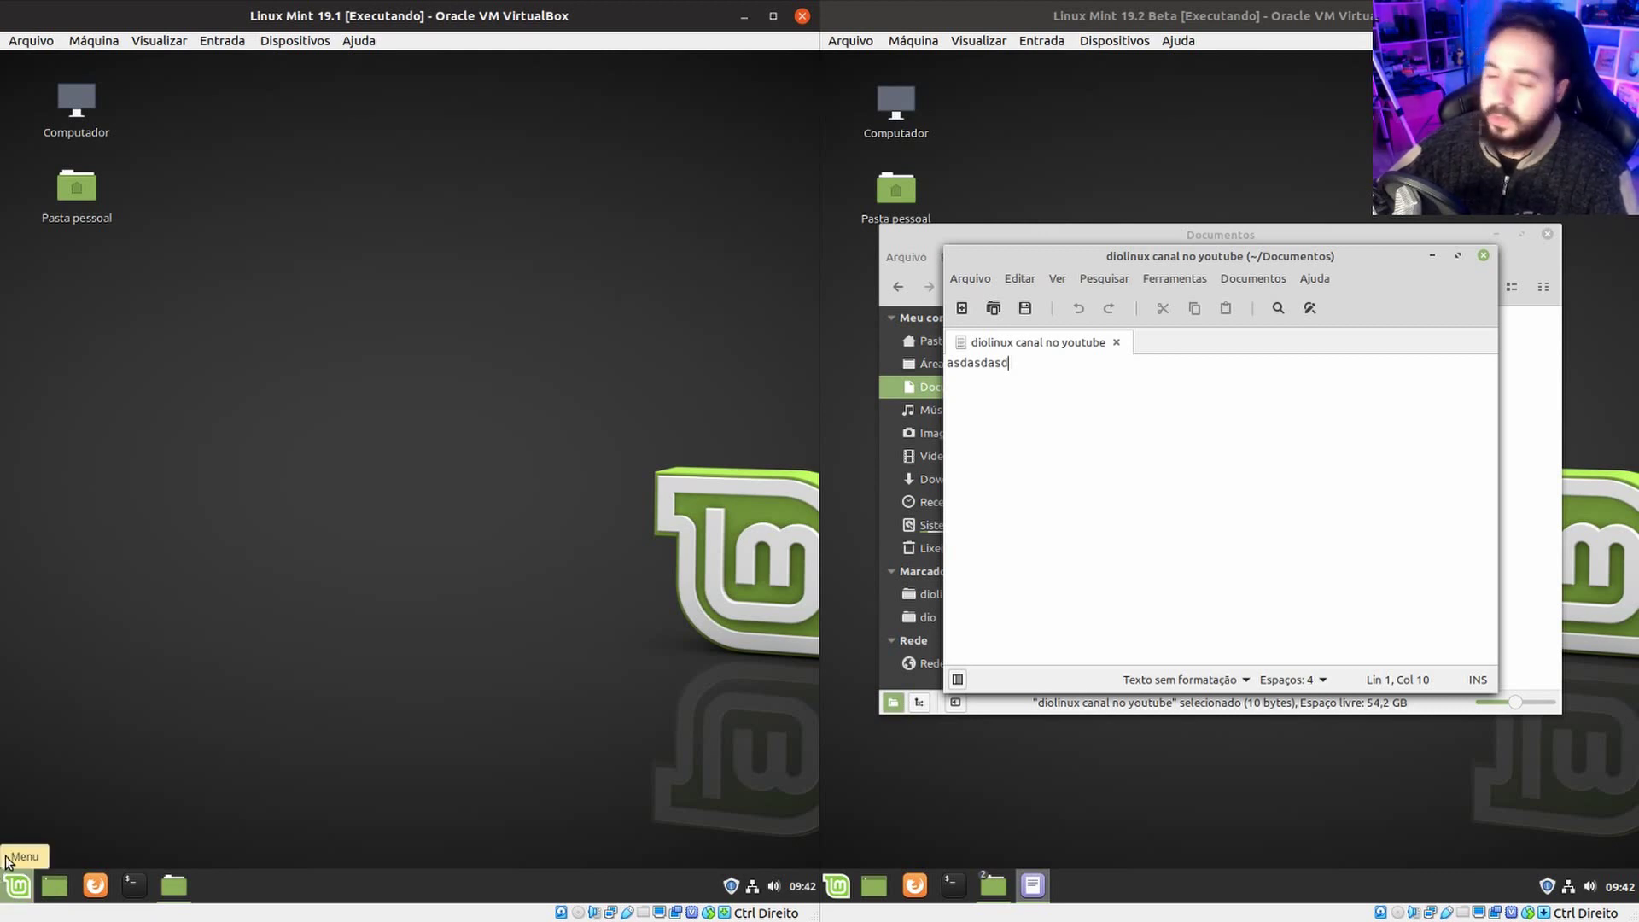
# Close the 'diolinux canal no youtube' editor and the Documentos window in 19.2.
pyautogui.click(11, 886)
pyautogui.click(11, 886)
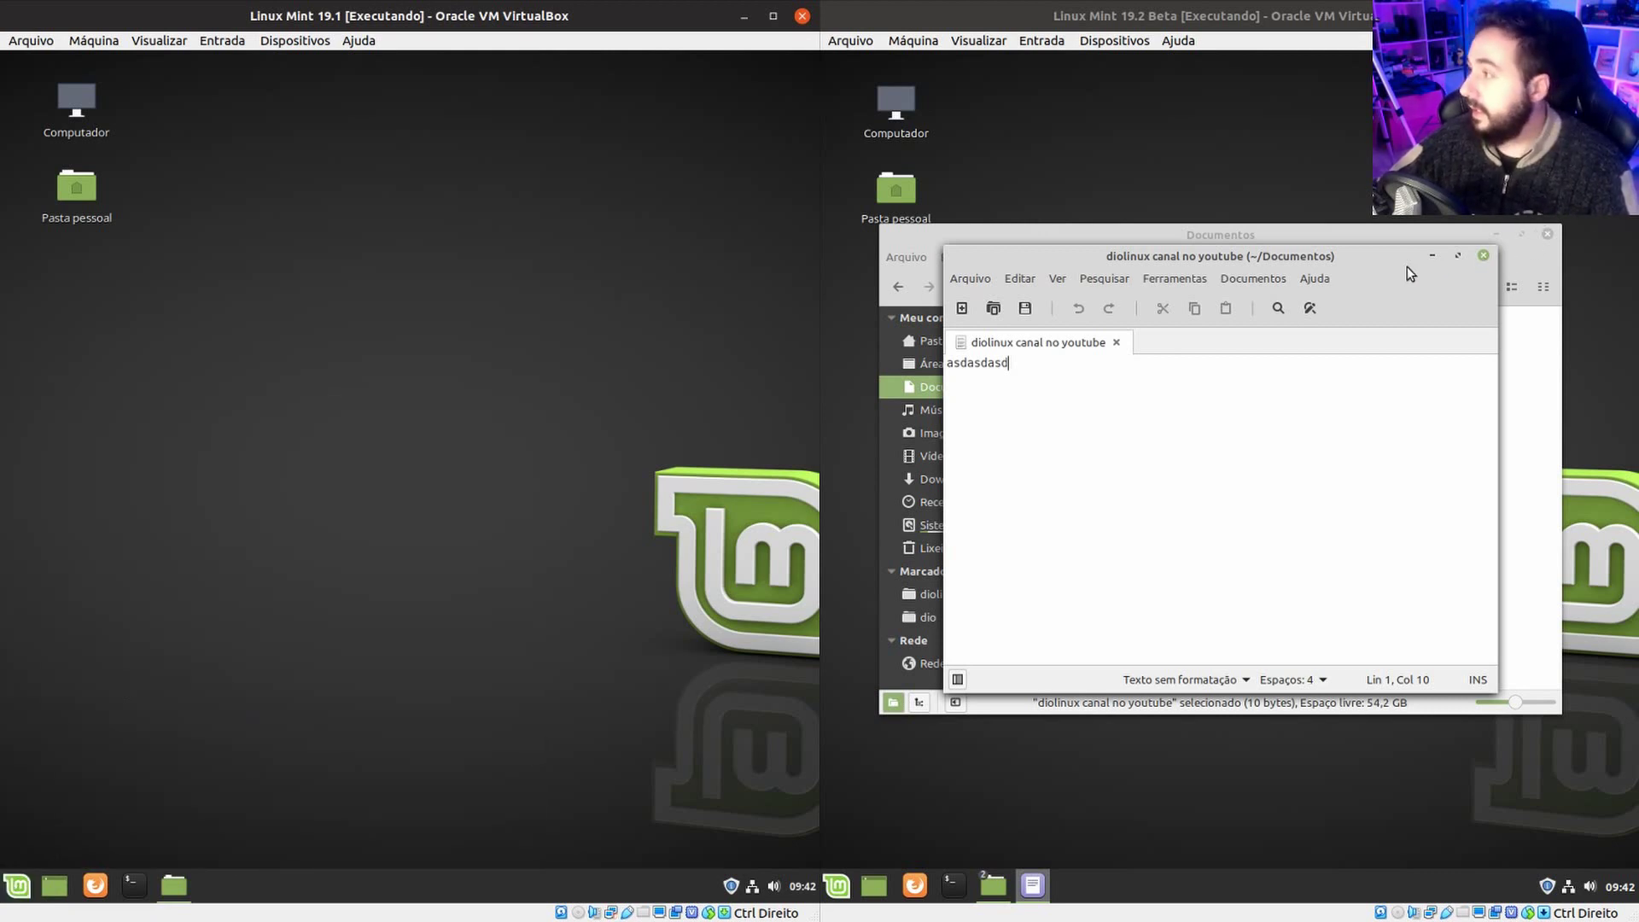
pyautogui.click(1484, 256)
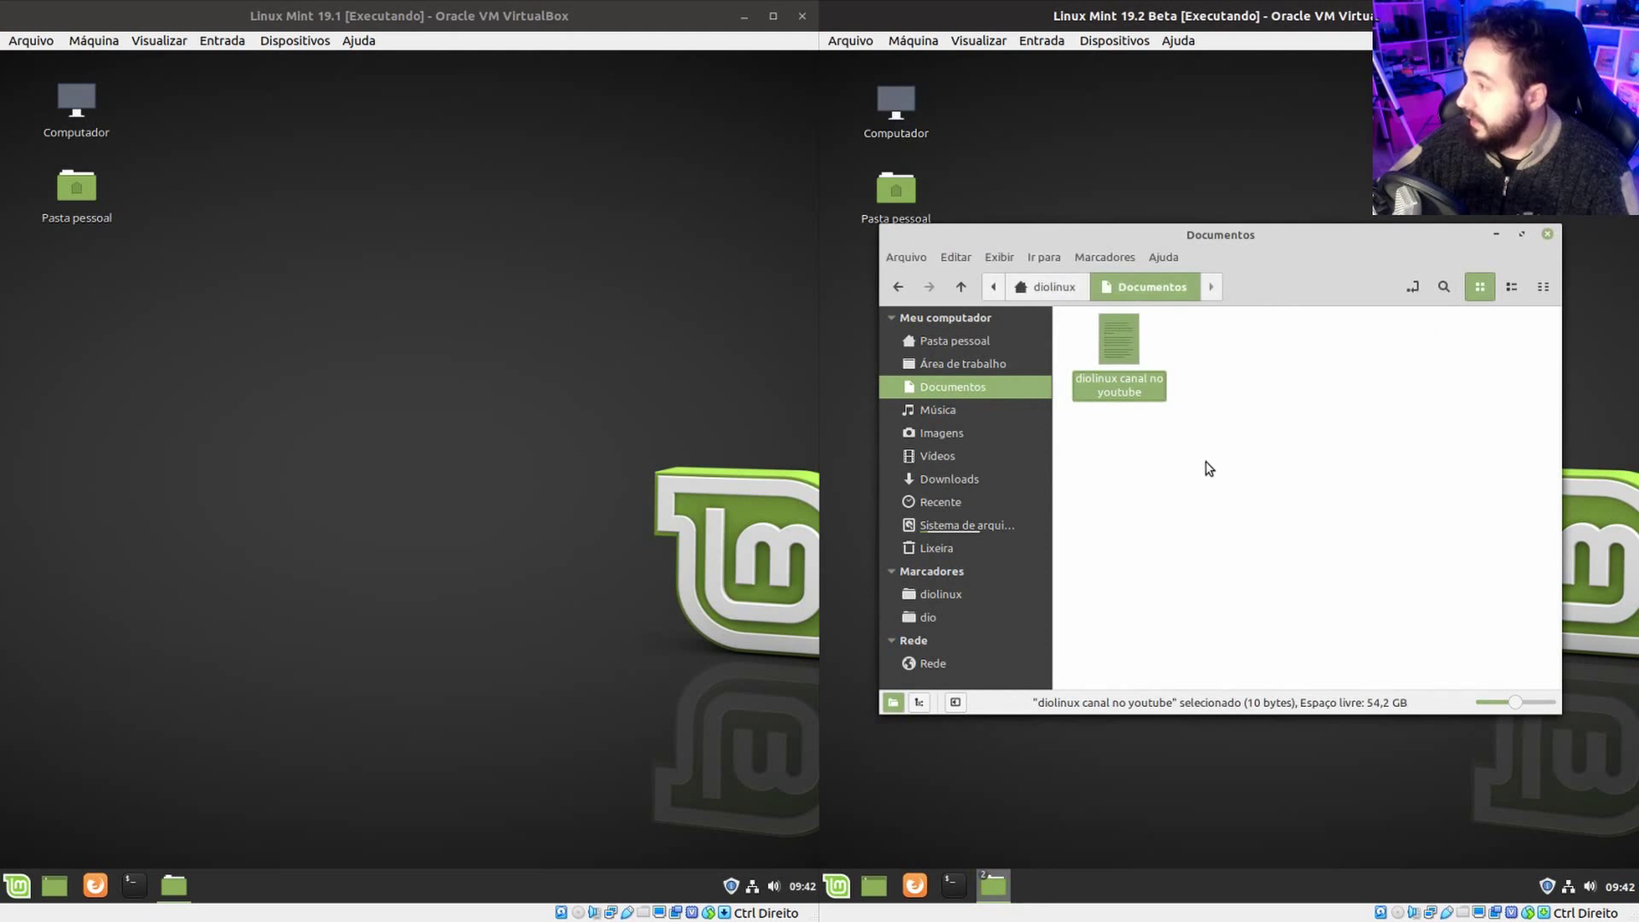
pyautogui.hotkey('ctrl', 'w')
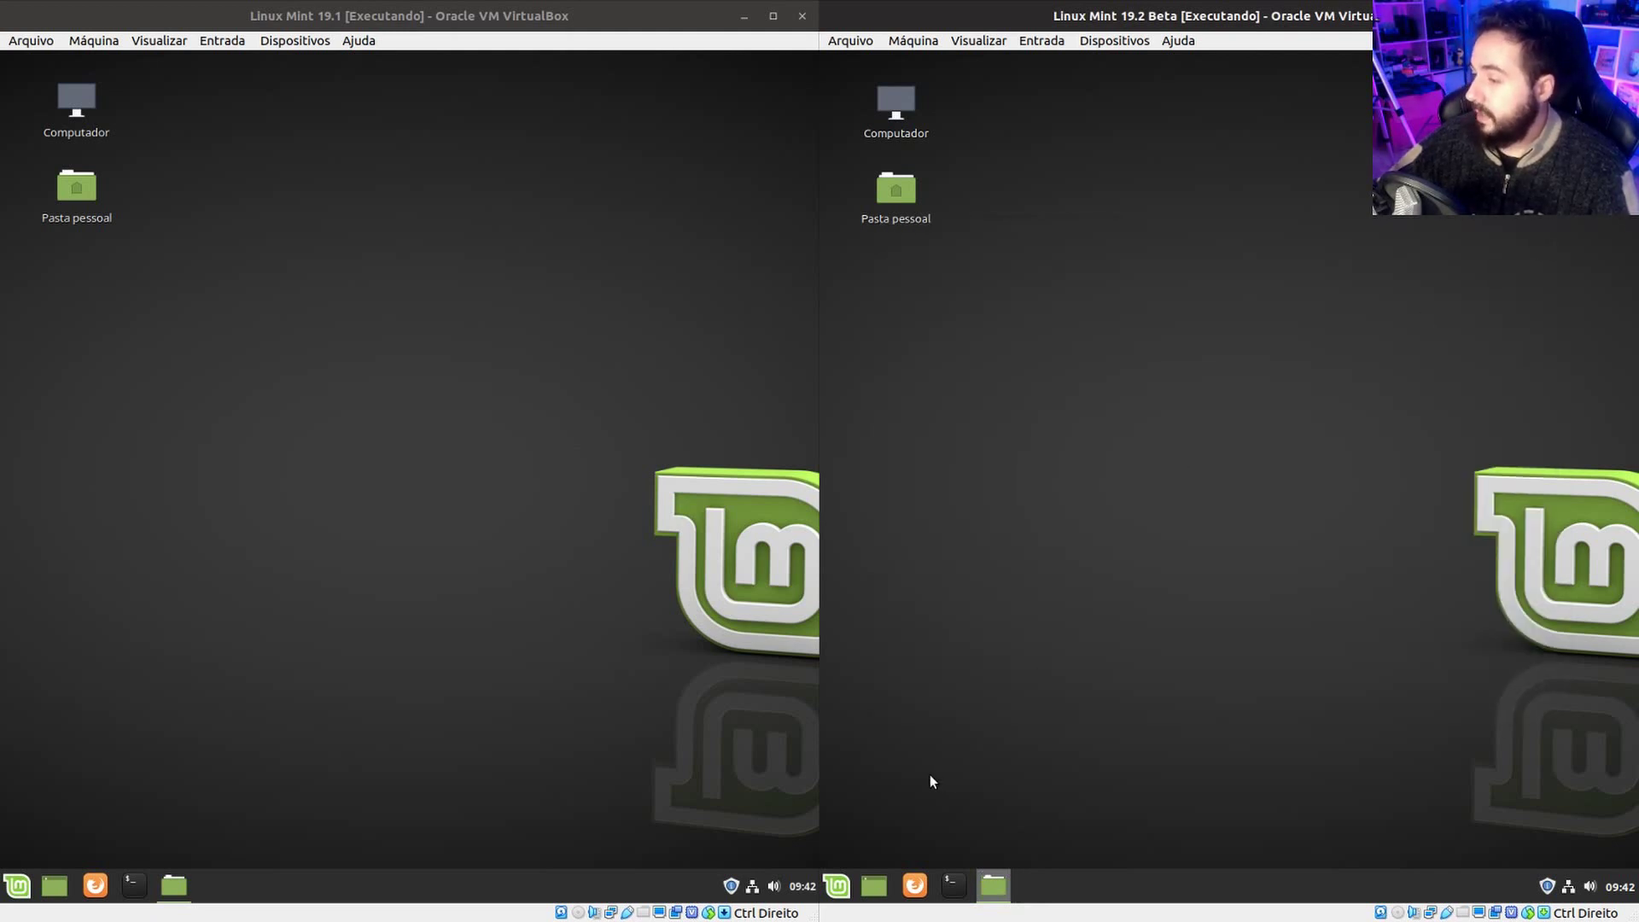
pyautogui.click(843, 872)
pyautogui.click(863, 807)
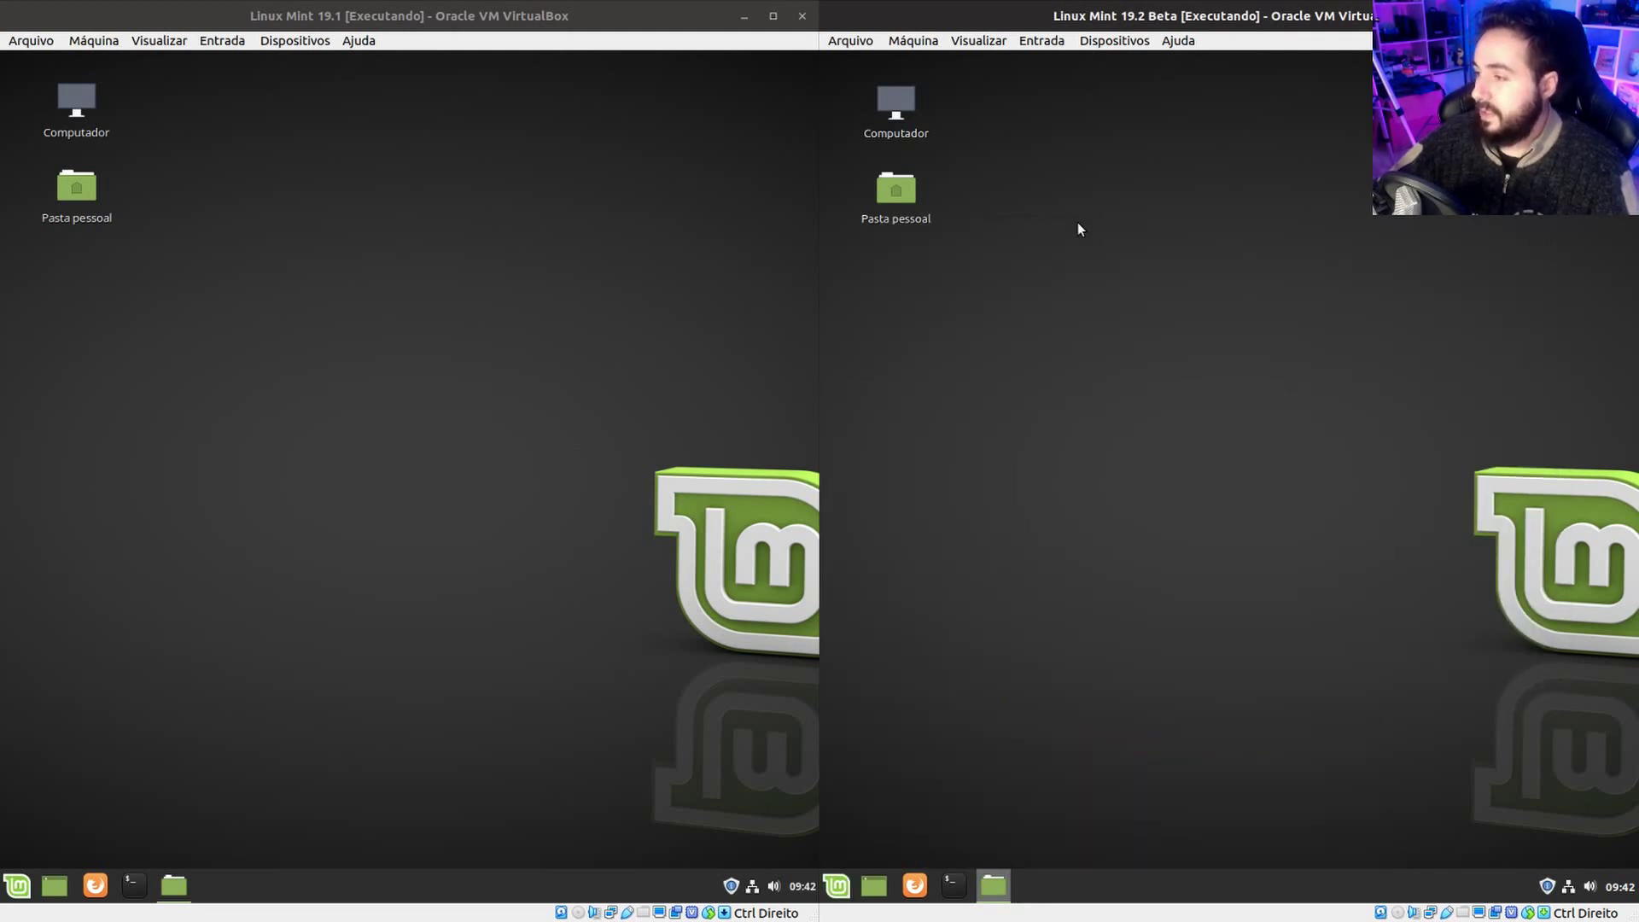
pyautogui.click(836, 885)
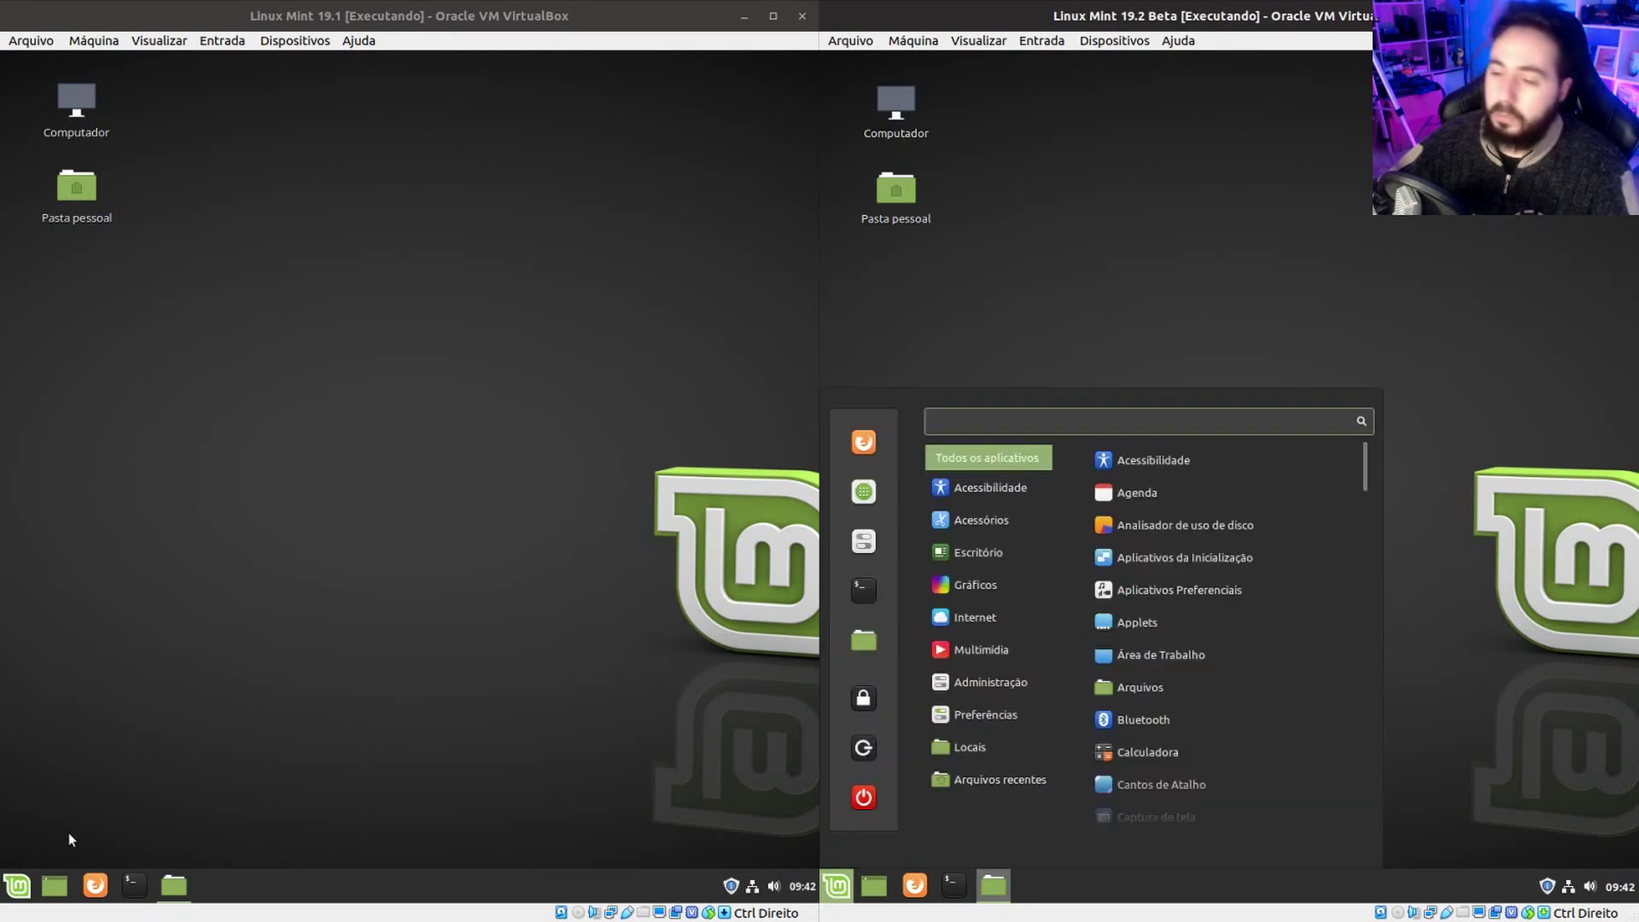
# Remove terminal, Arquivos, settings and Gerenciador de Aplicativos from the left VM's menu favourites.
pyautogui.click(18, 876)
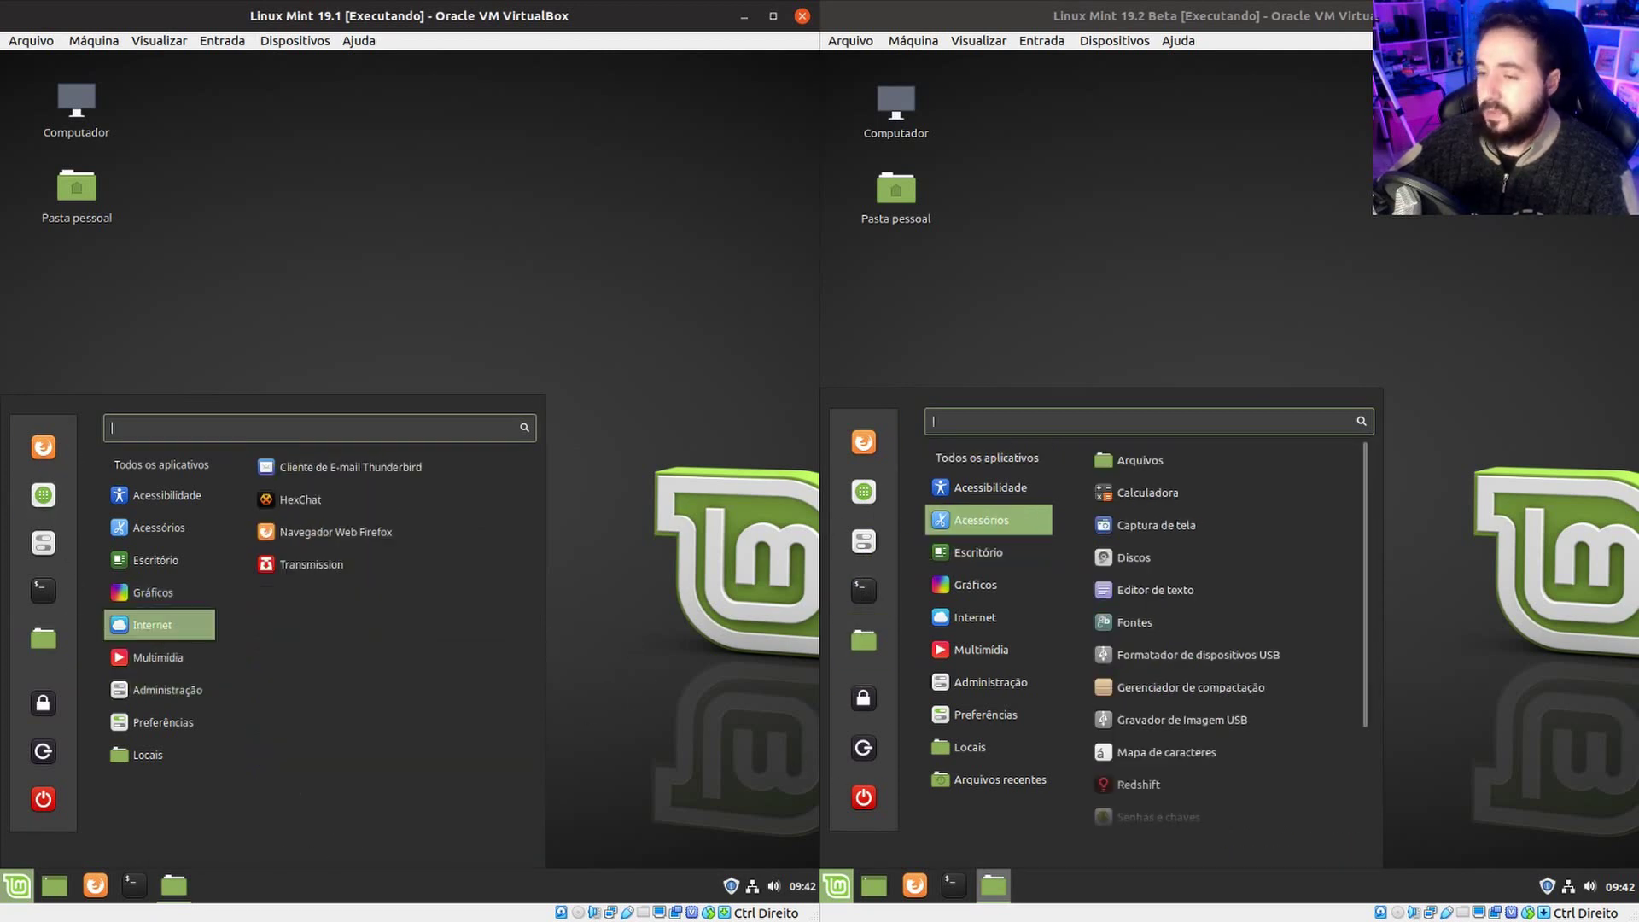
pyautogui.moveTo(38, 598); pyautogui.dragTo(128, 654)
pyautogui.moveTo(79, 603); pyautogui.dragTo(128, 615)
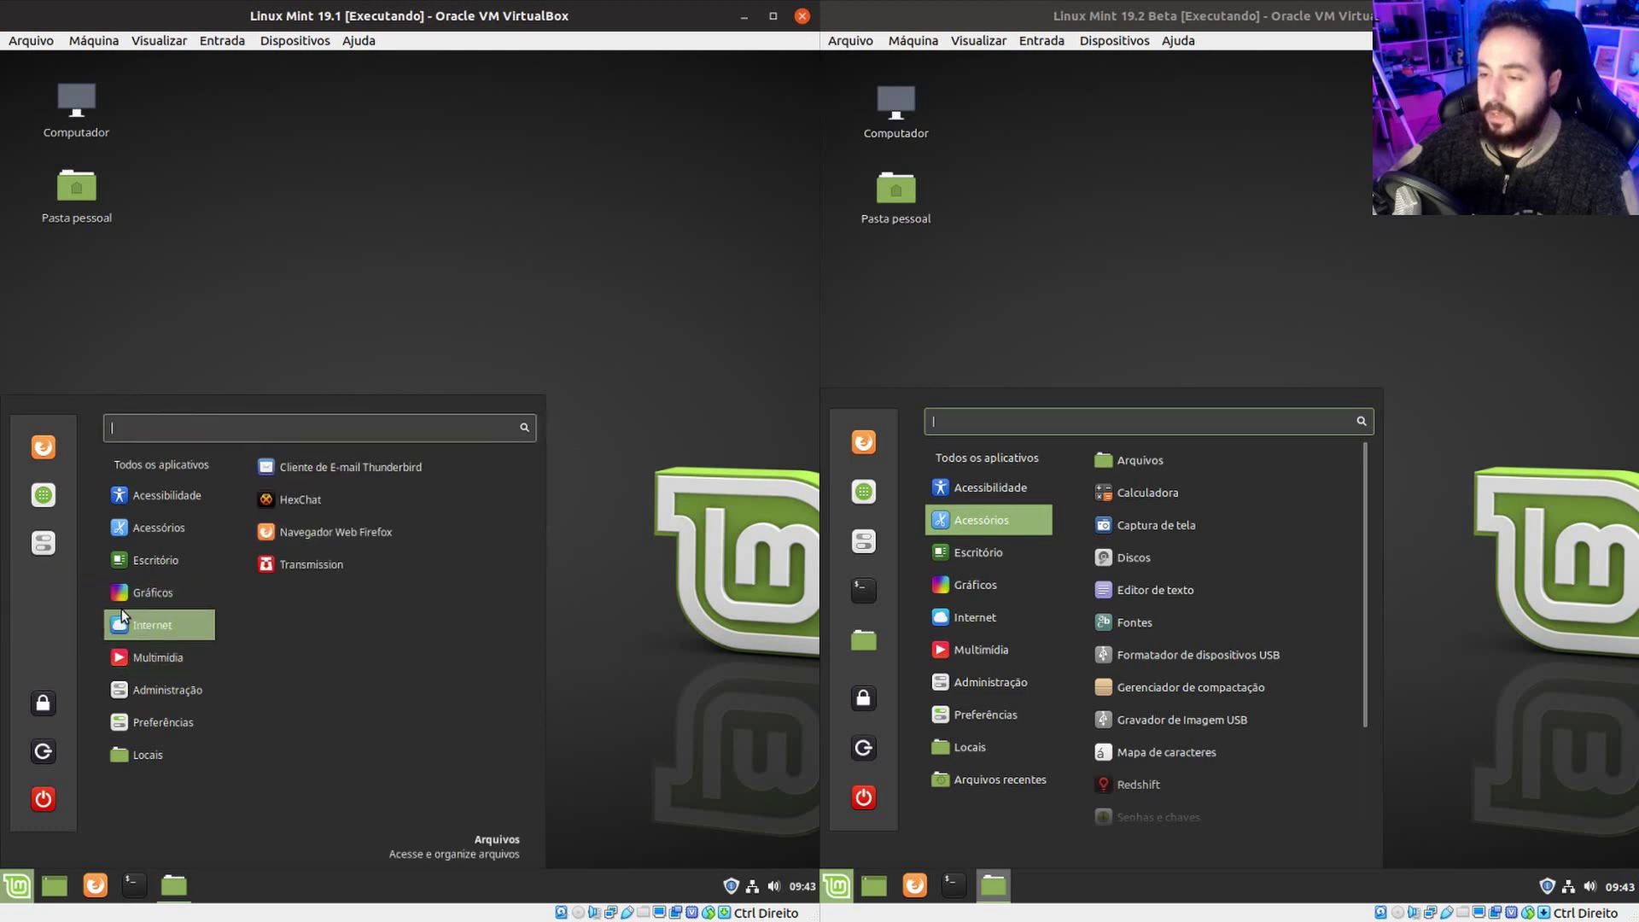
pyautogui.moveTo(43, 543); pyautogui.dragTo(125, 572)
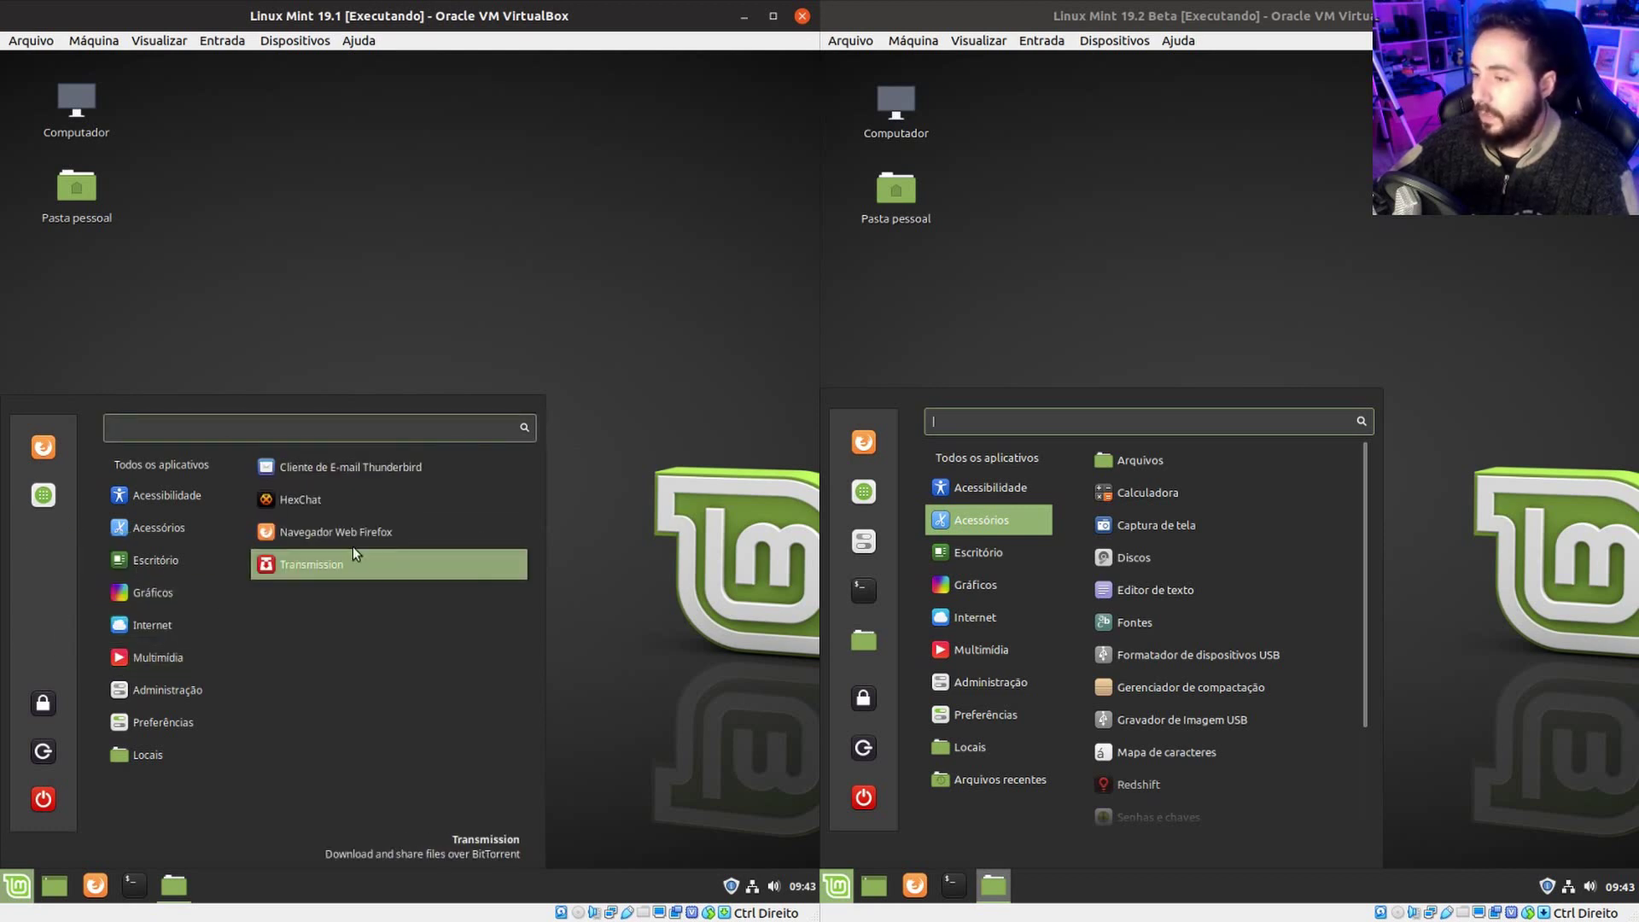
pyautogui.moveTo(42, 495); pyautogui.dragTo(608, 588)
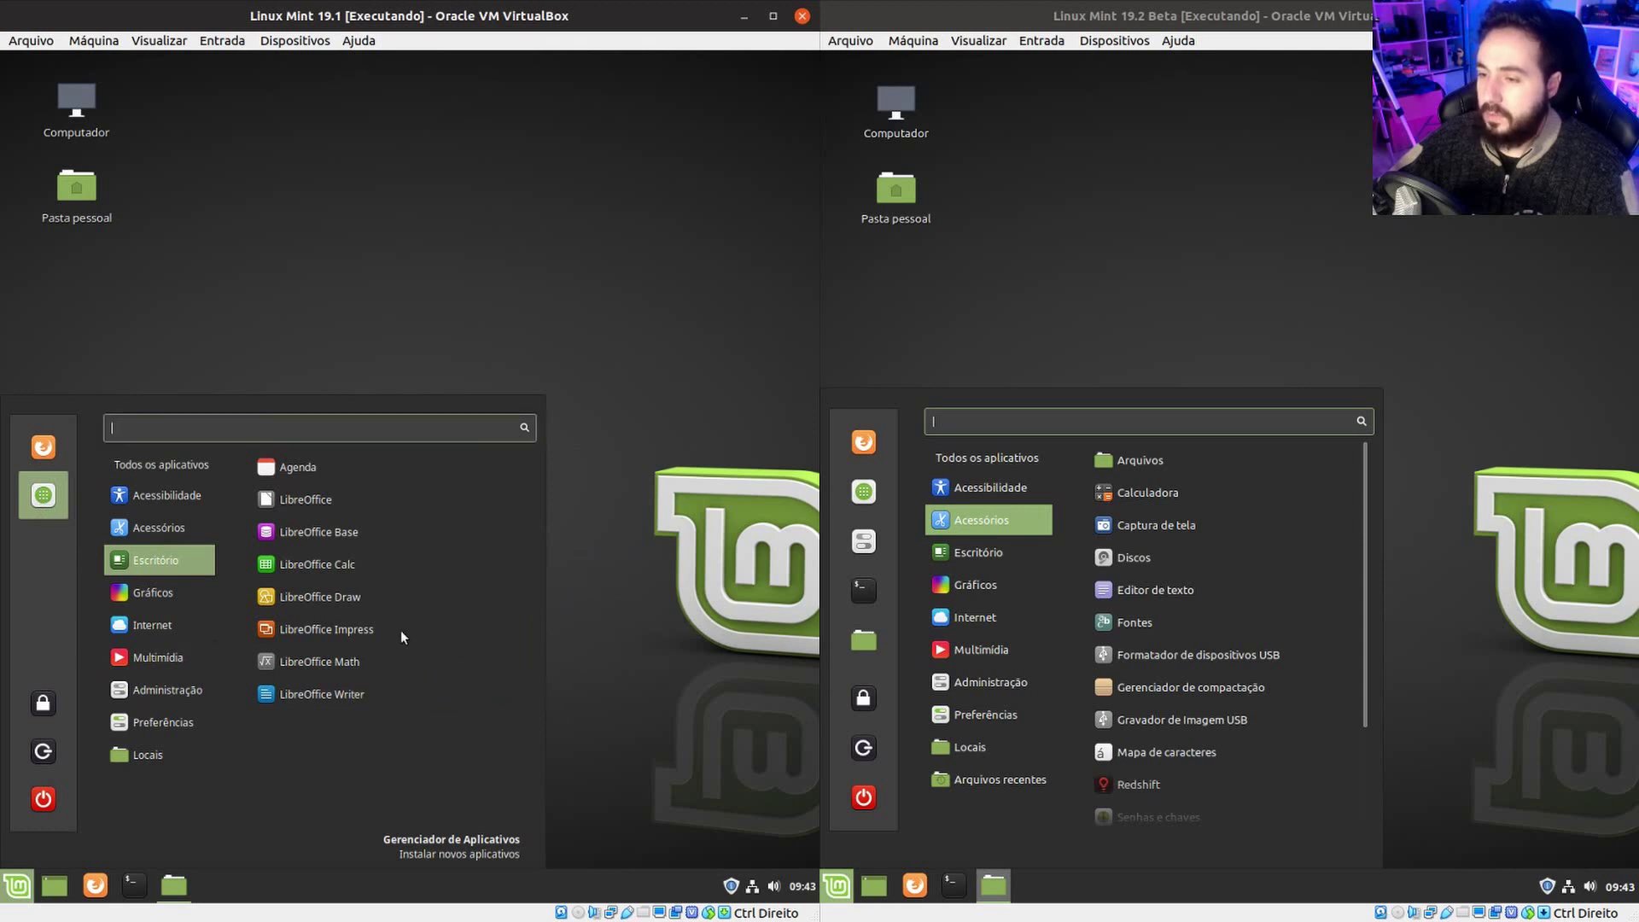
pyautogui.moveTo(44, 510); pyautogui.dragTo(232, 565)
# Search 'configurações', add Configurações do sistema to favourites, and launch it from there.
pyautogui.moveTo(162, 465)
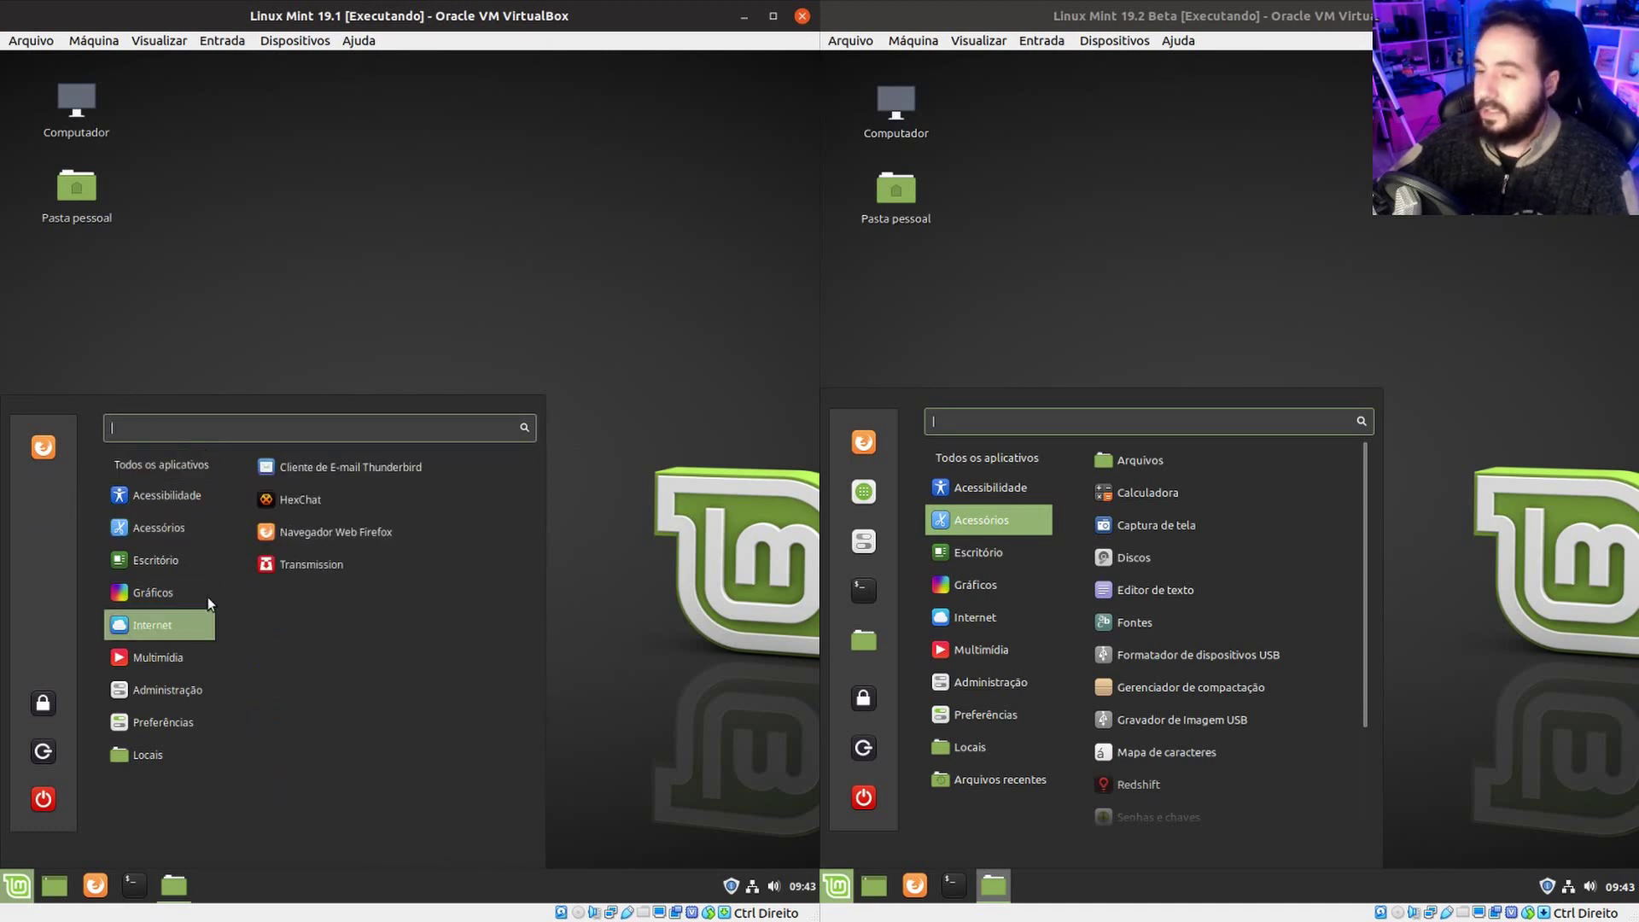
pyautogui.write('confi')
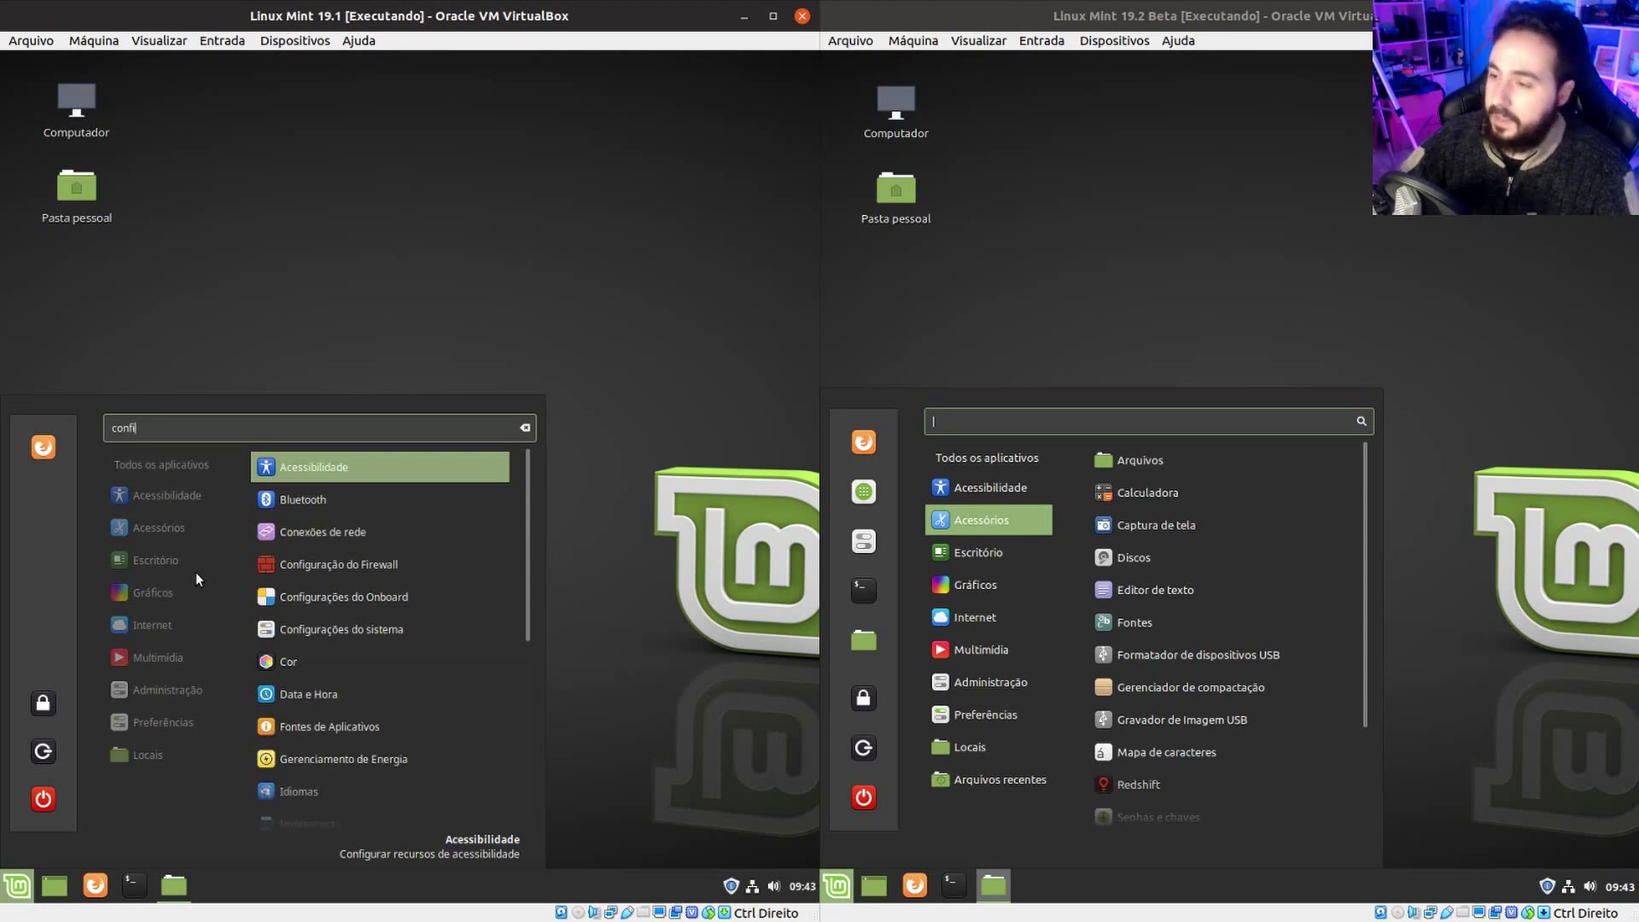
pyautogui.write('gurações')
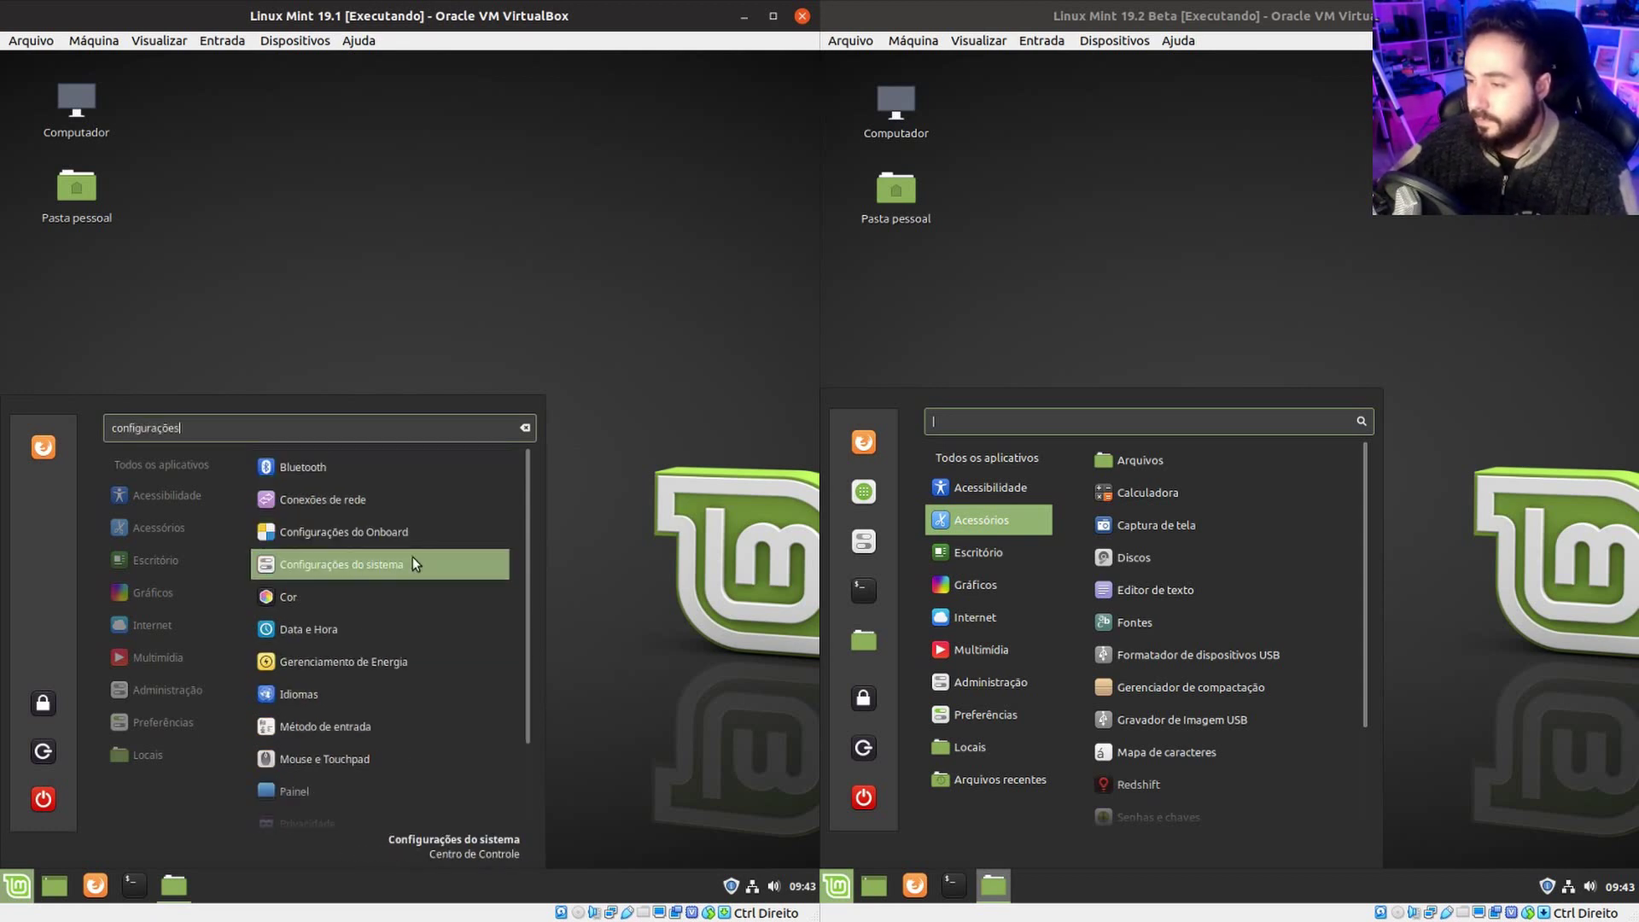
pyautogui.rightClick(410, 557)
pyautogui.moveTo(403, 555); pyautogui.dragTo(44, 450)
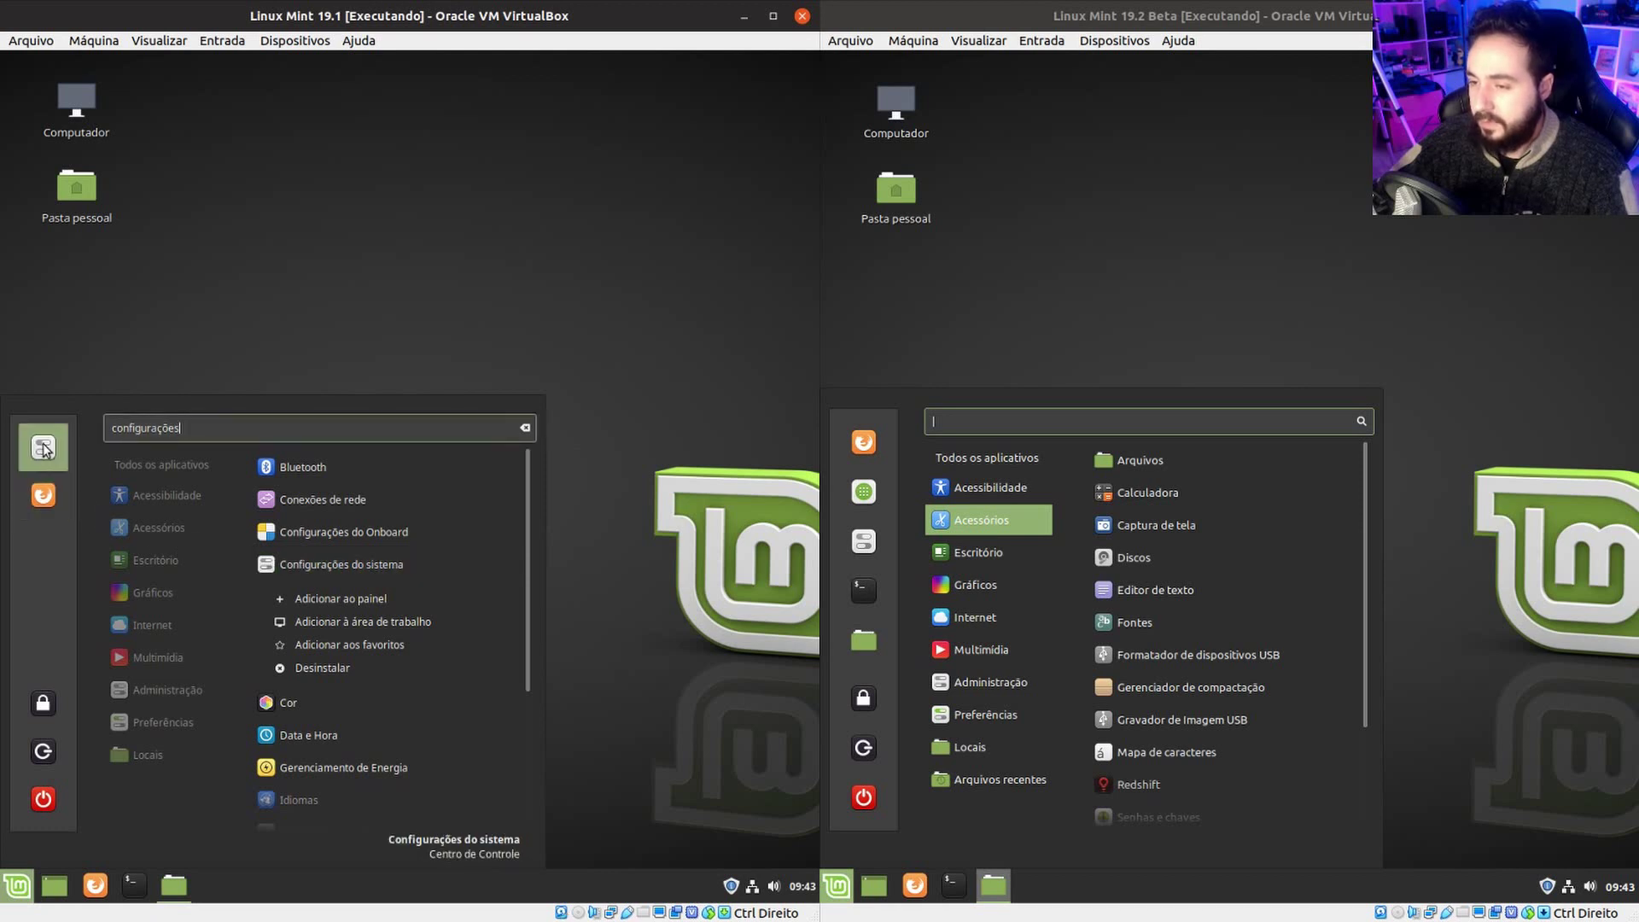
pyautogui.click(43, 448)
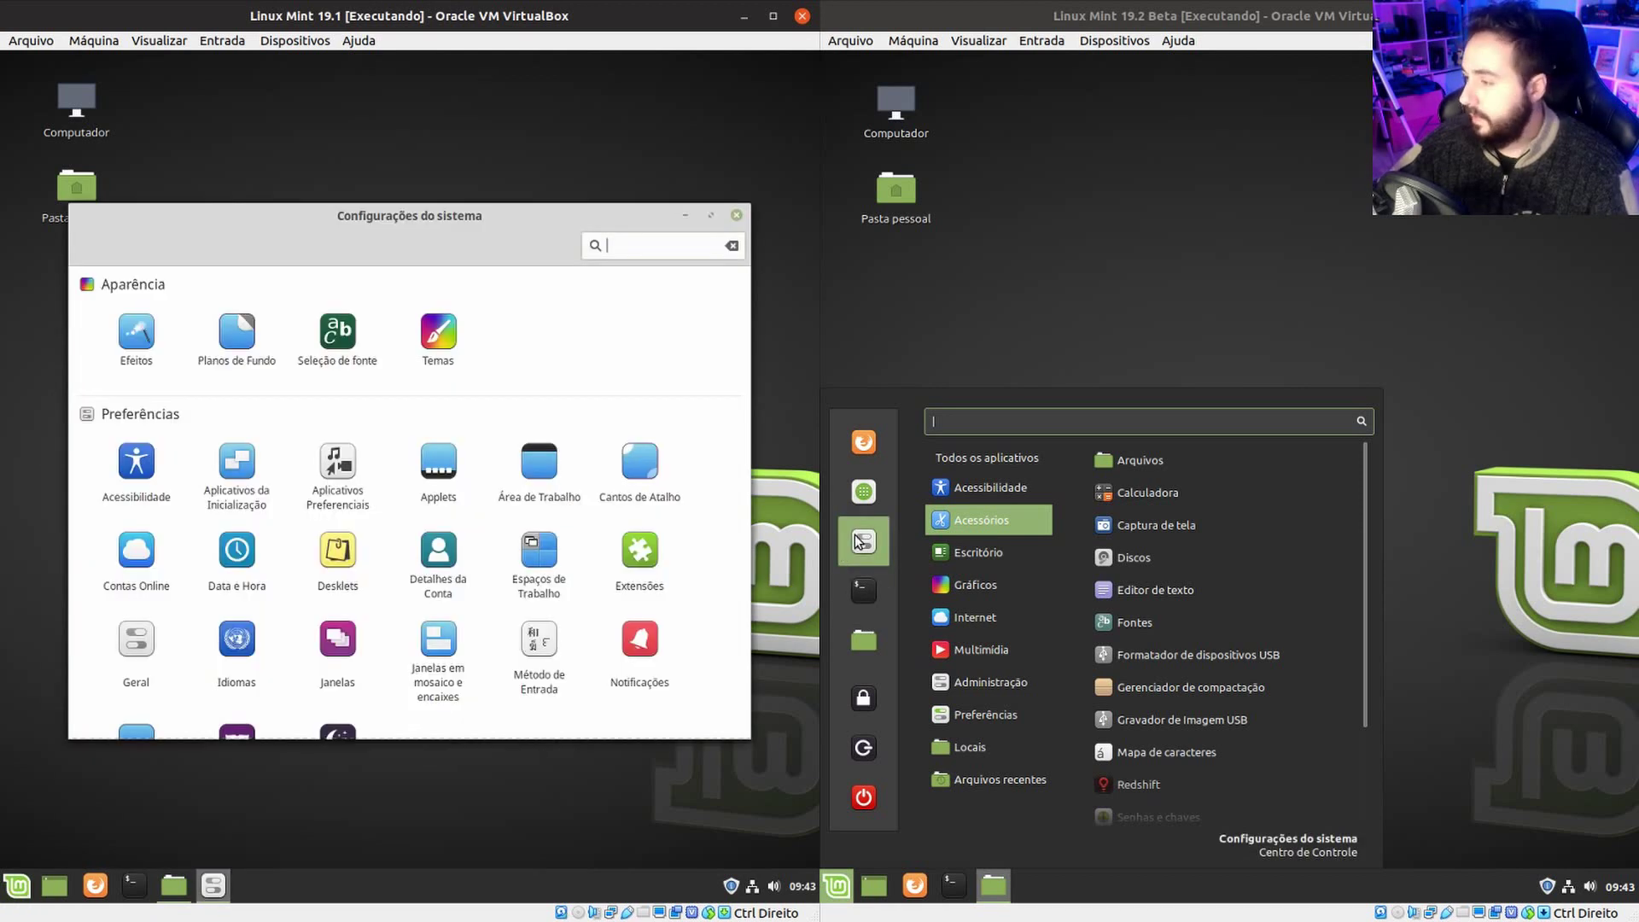
# Open System Settings in the right VM, line up both windows, and show Efeitos in each.
pyautogui.click(853, 534)
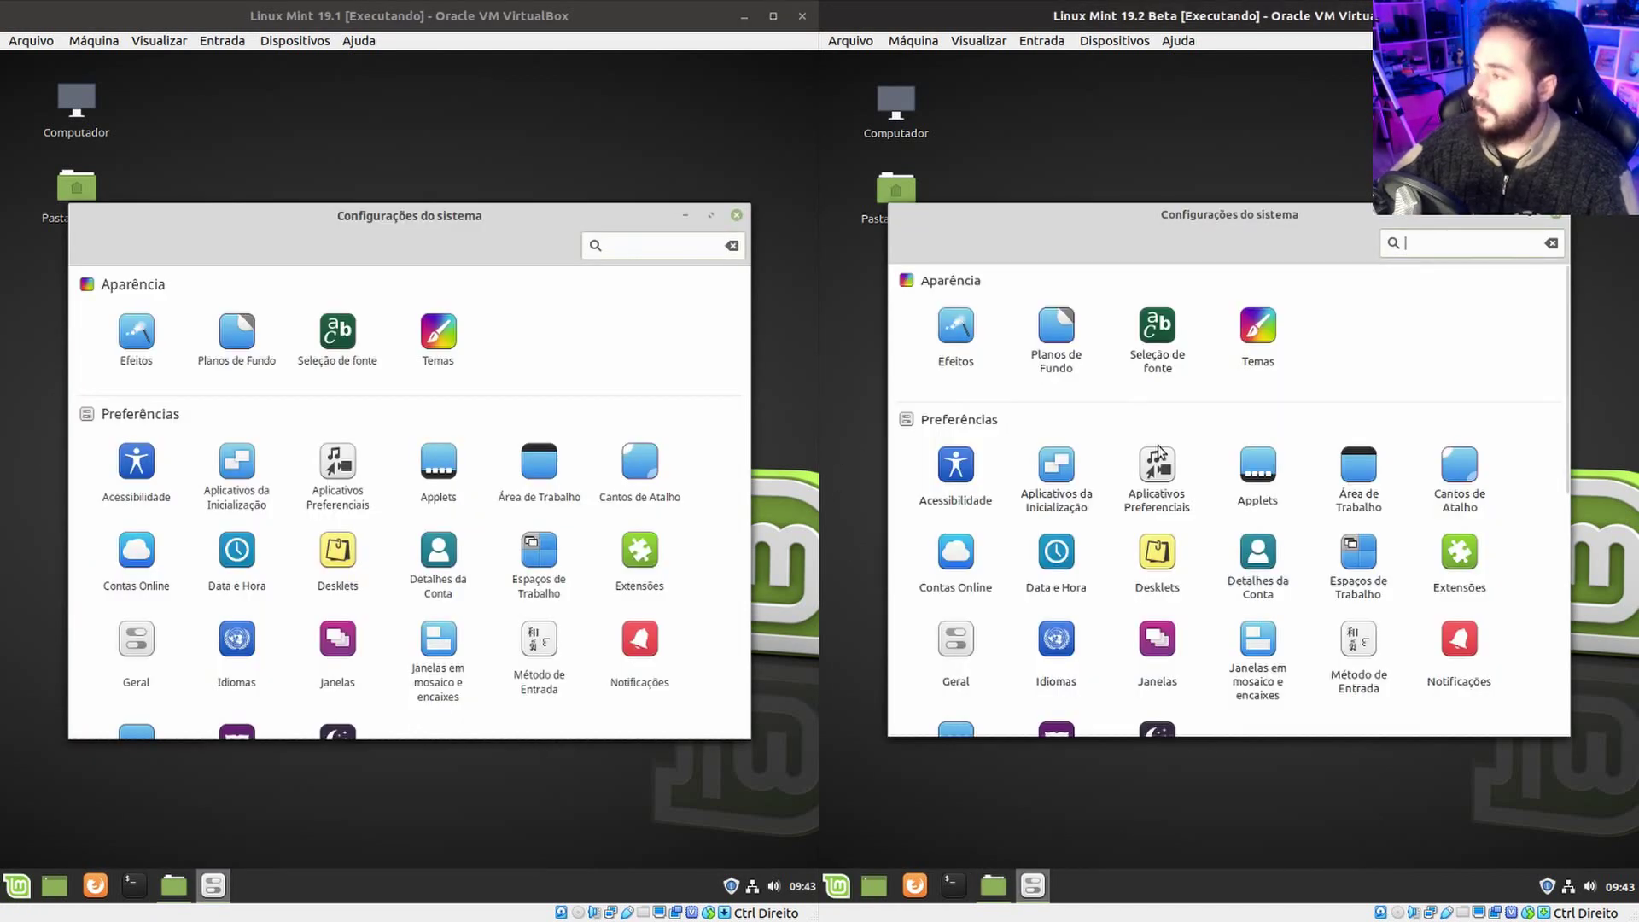
pyautogui.moveTo(1161, 210); pyautogui.dragTo(1138, 211)
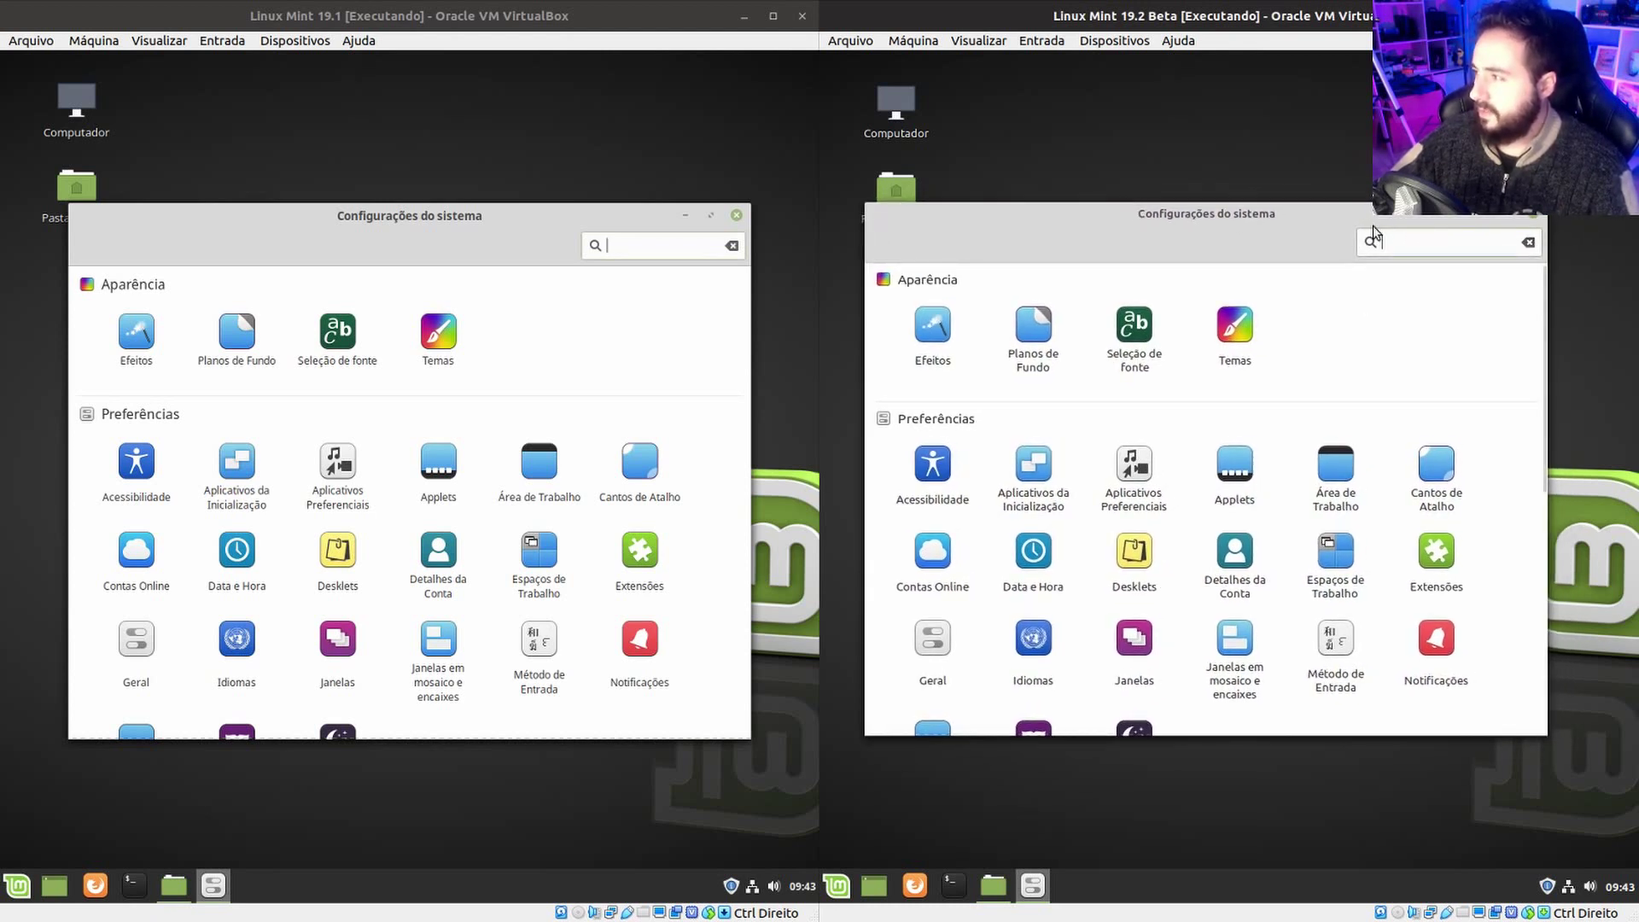
pyautogui.moveTo(1116, 212); pyautogui.dragTo(1121, 266)
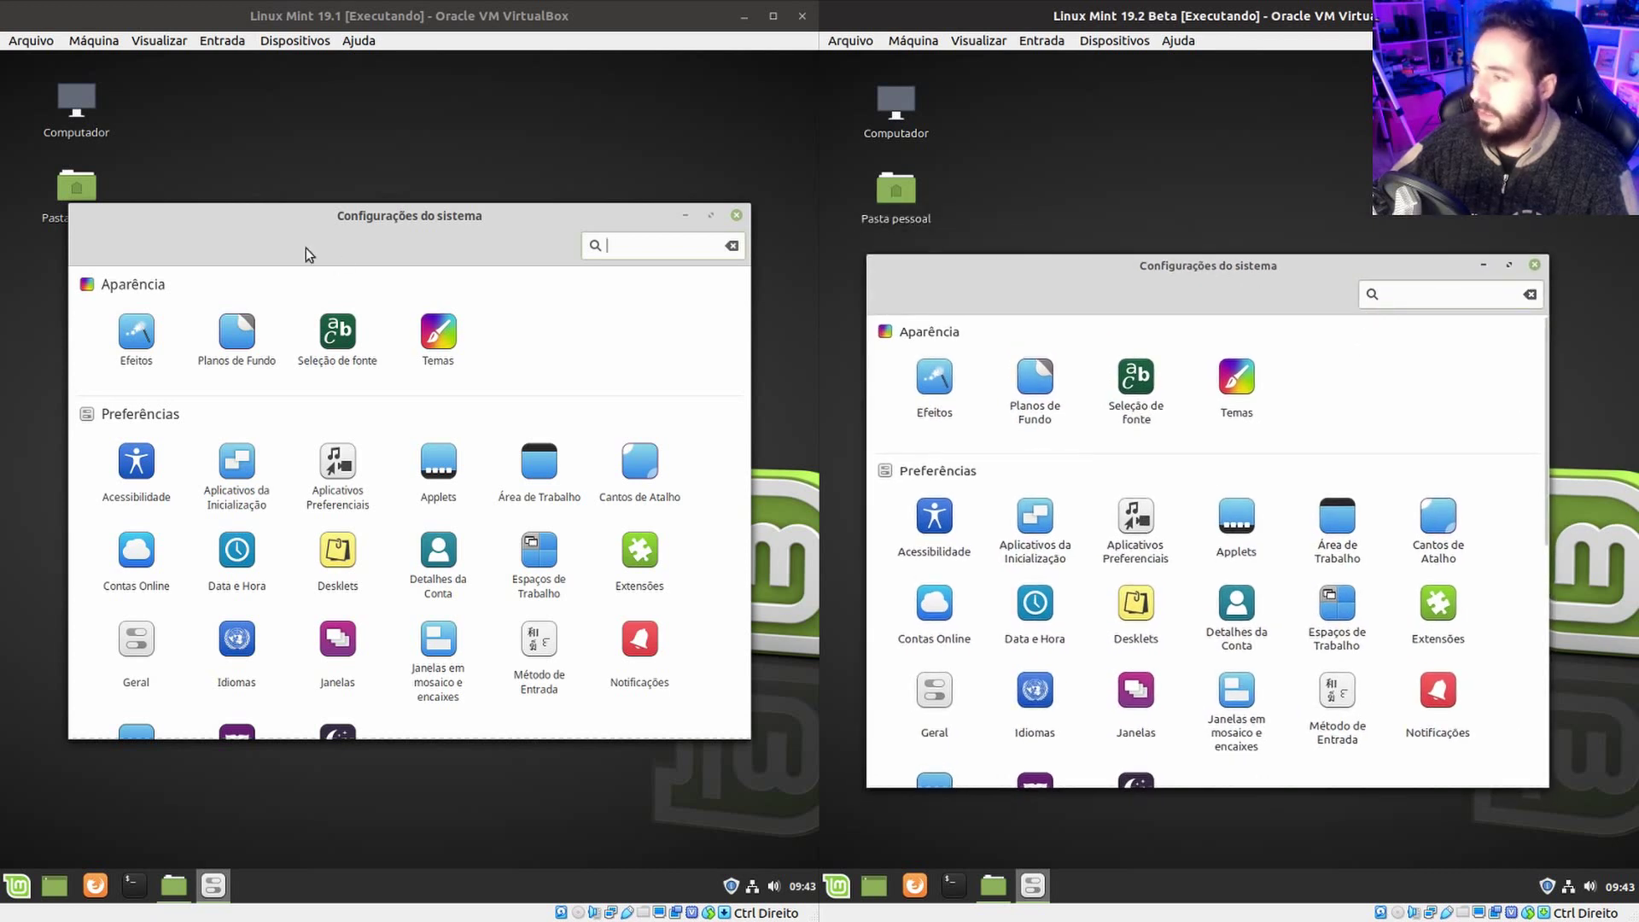
pyautogui.click(422, 261)
pyautogui.moveTo(527, 220); pyautogui.dragTo(550, 251)
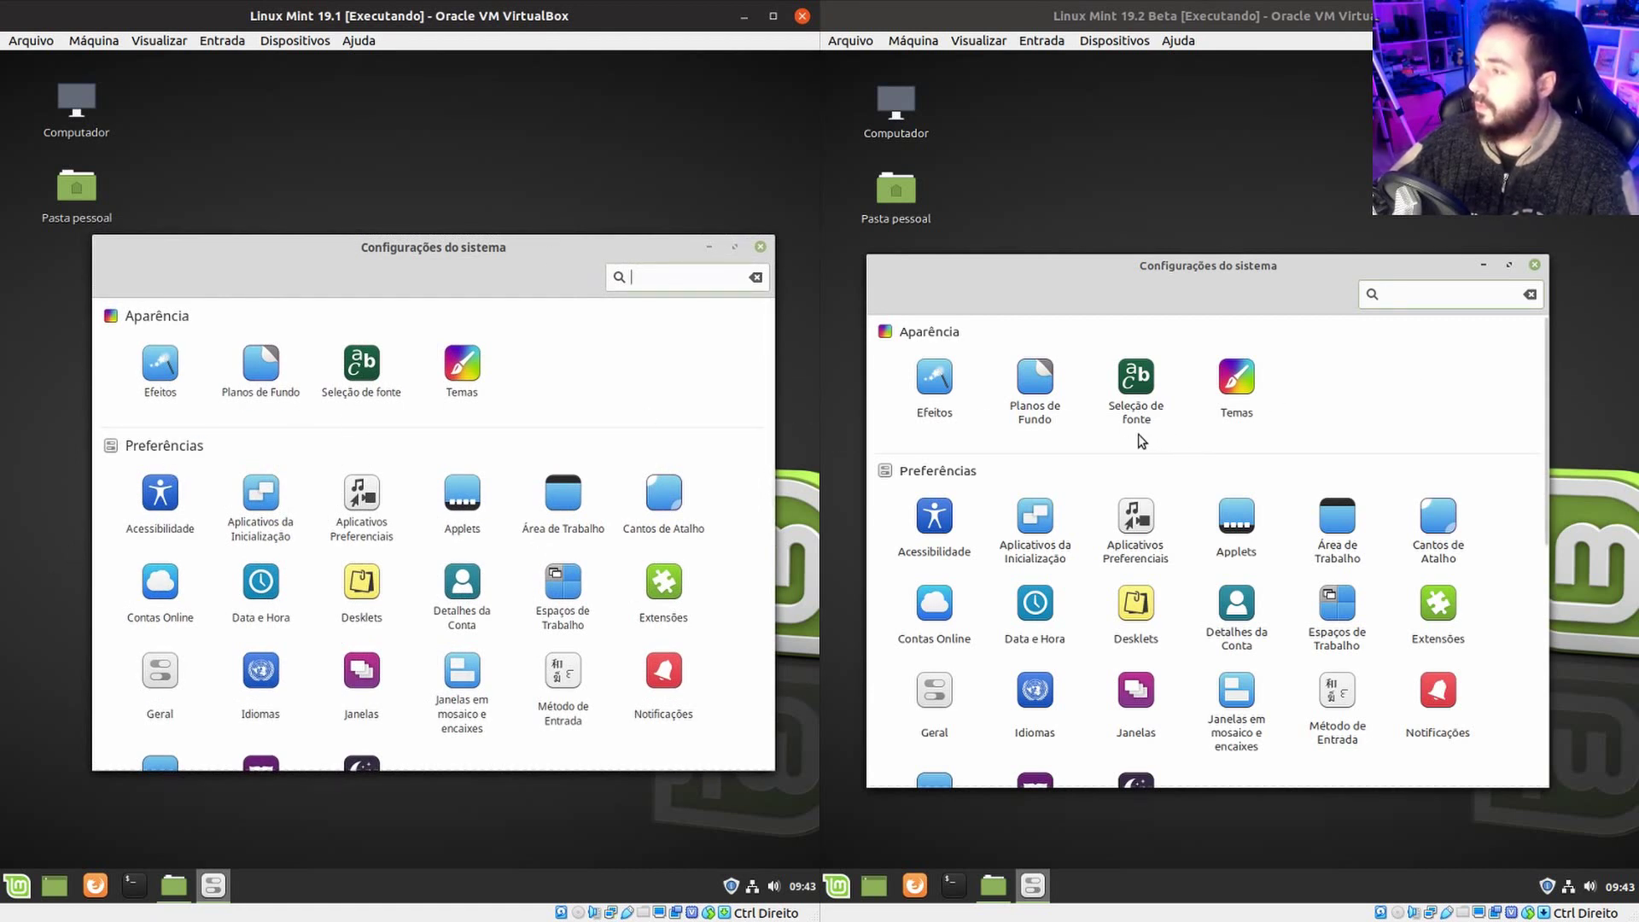
pyautogui.click(358, 372)
pyautogui.click(1136, 380)
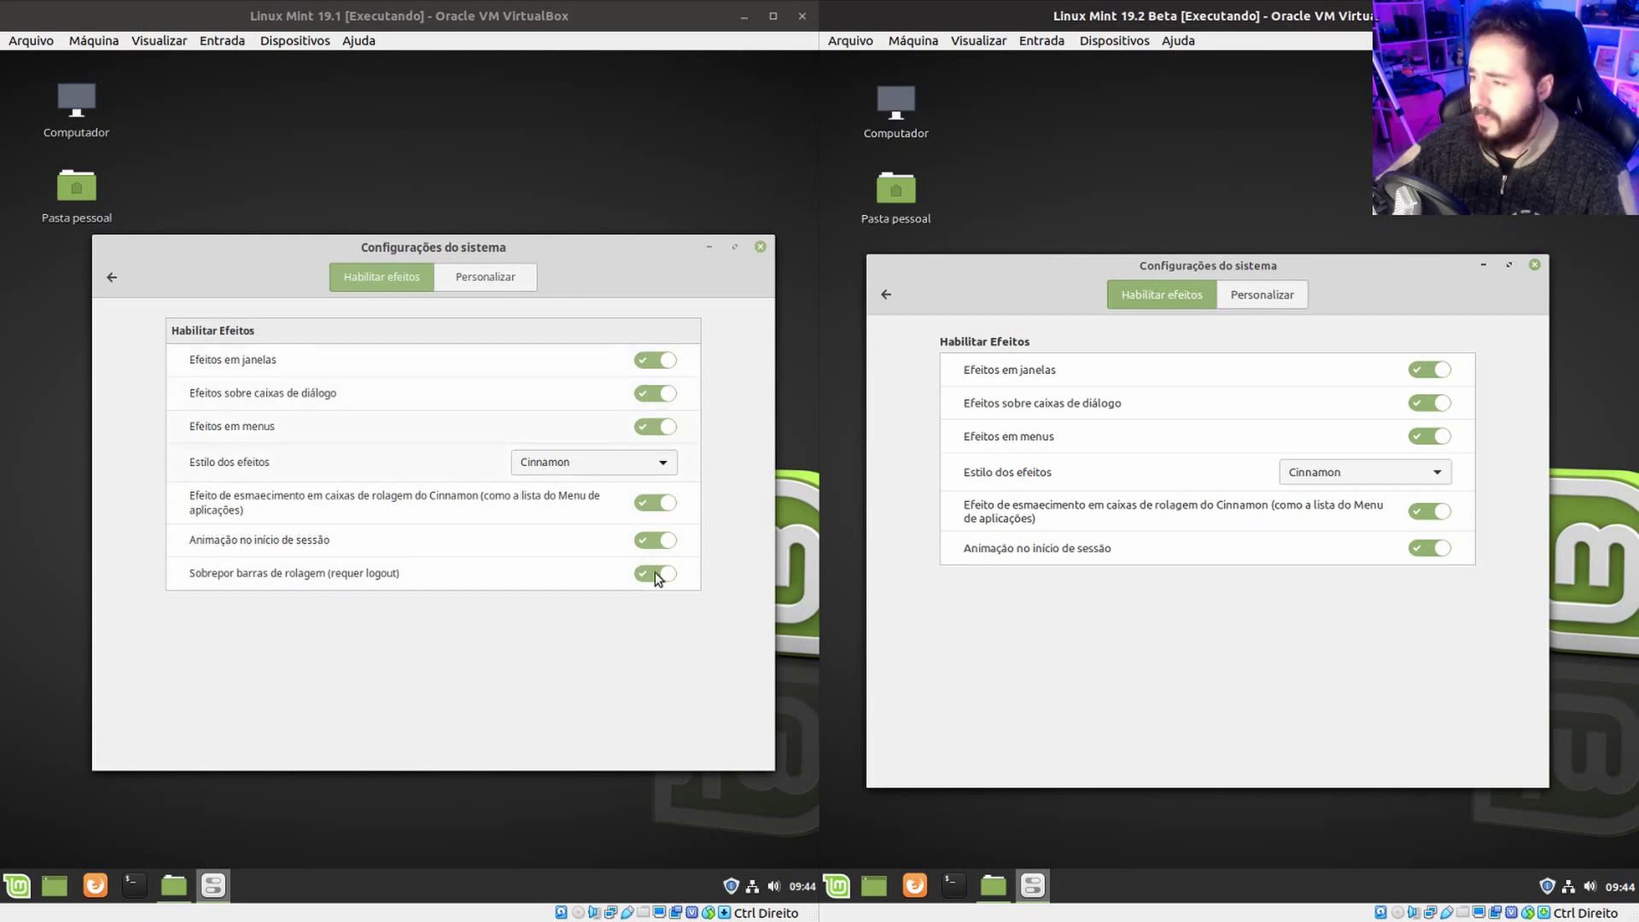
# Enable Personalizar configurações under the Personalizar tab in both VMs, then return to the overview.
pyautogui.click(480, 280)
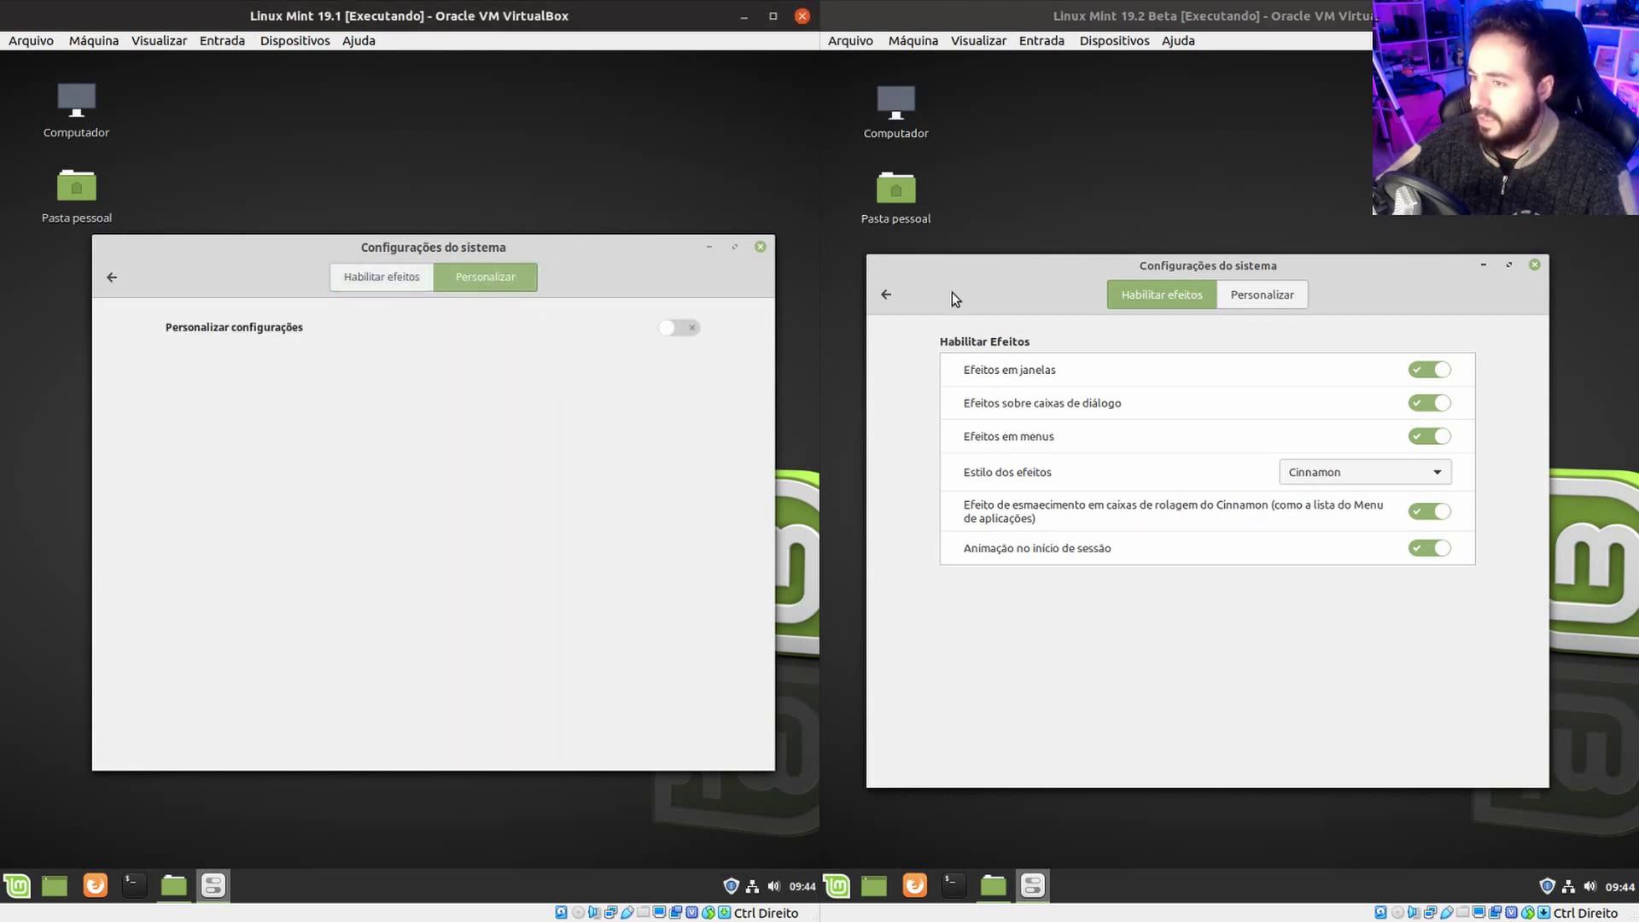
pyautogui.click(1230, 303)
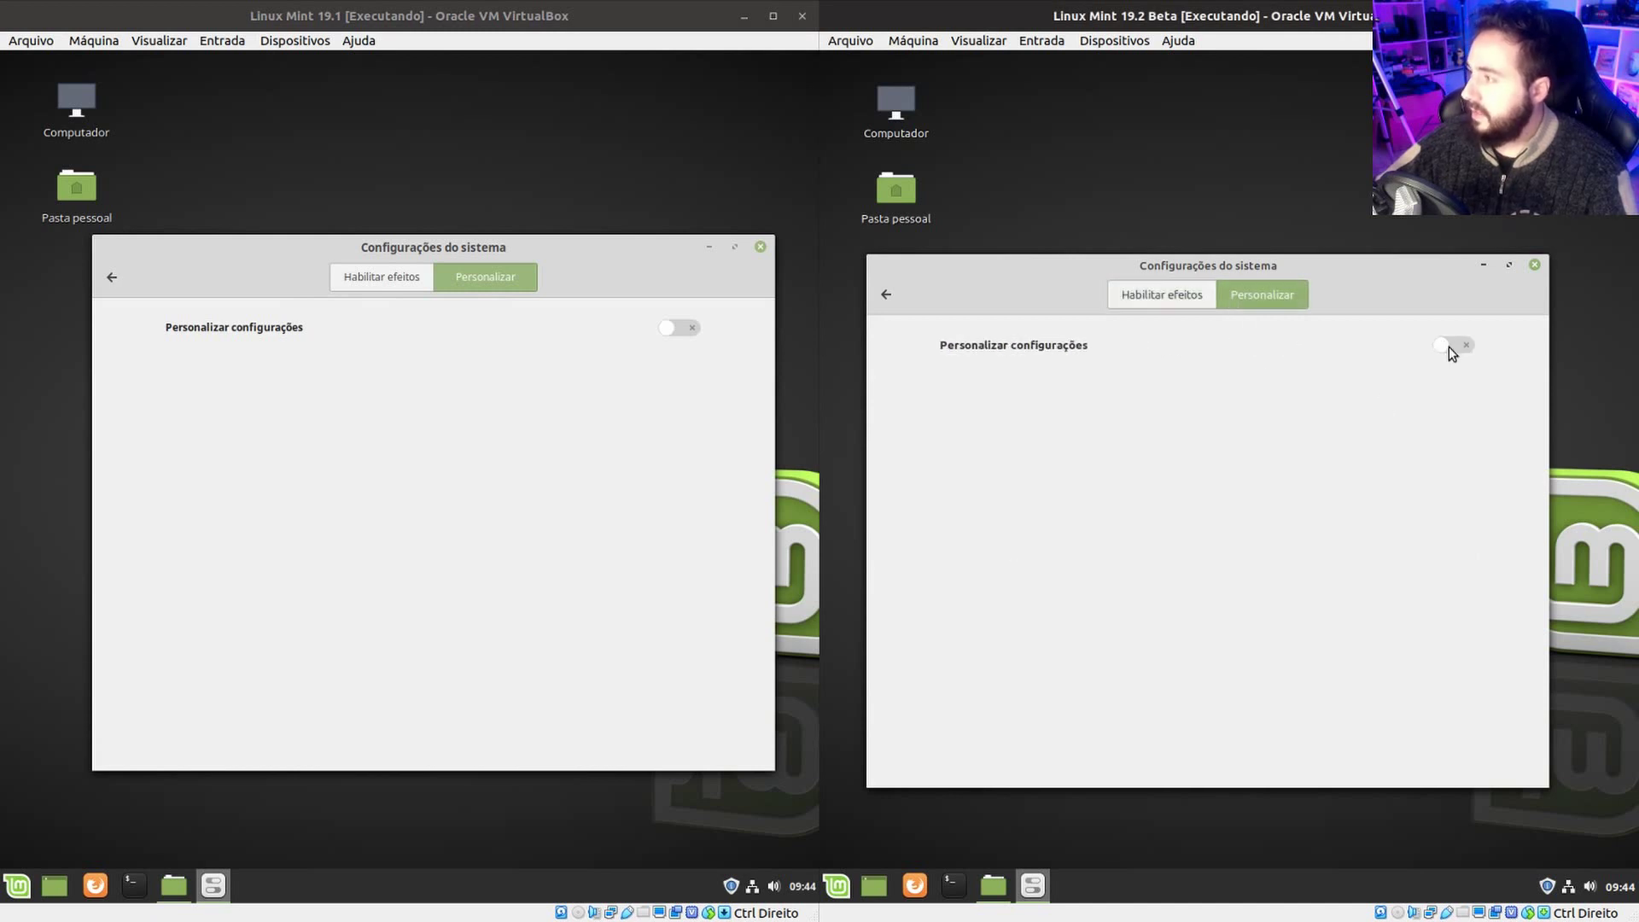
pyautogui.click(1448, 347)
pyautogui.click(681, 327)
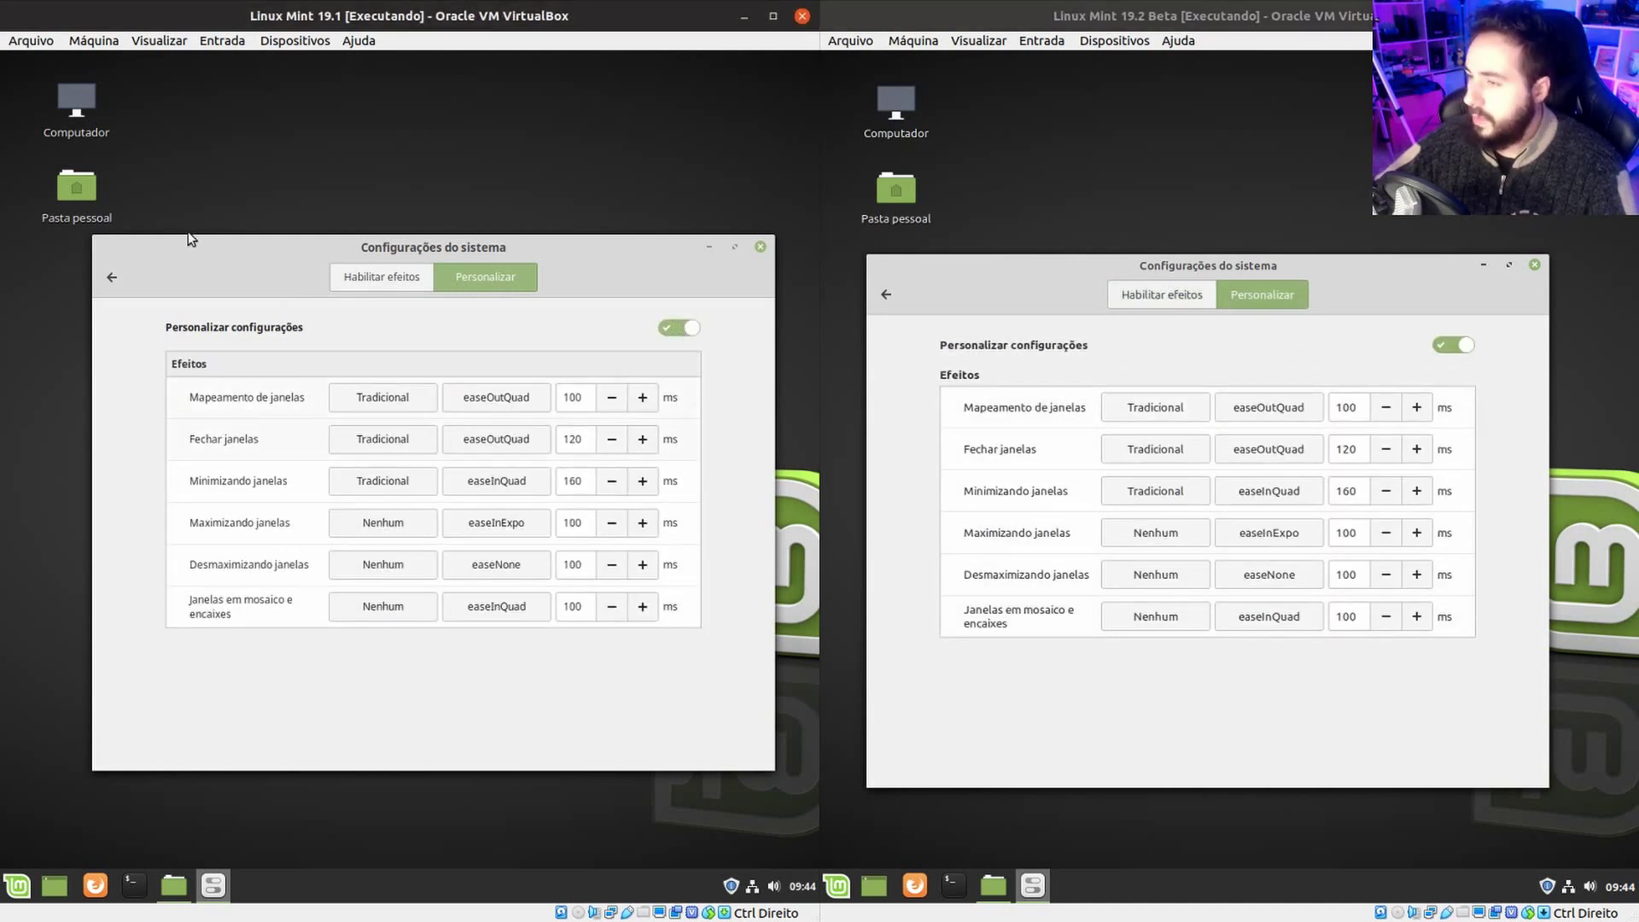
pyautogui.click(116, 271)
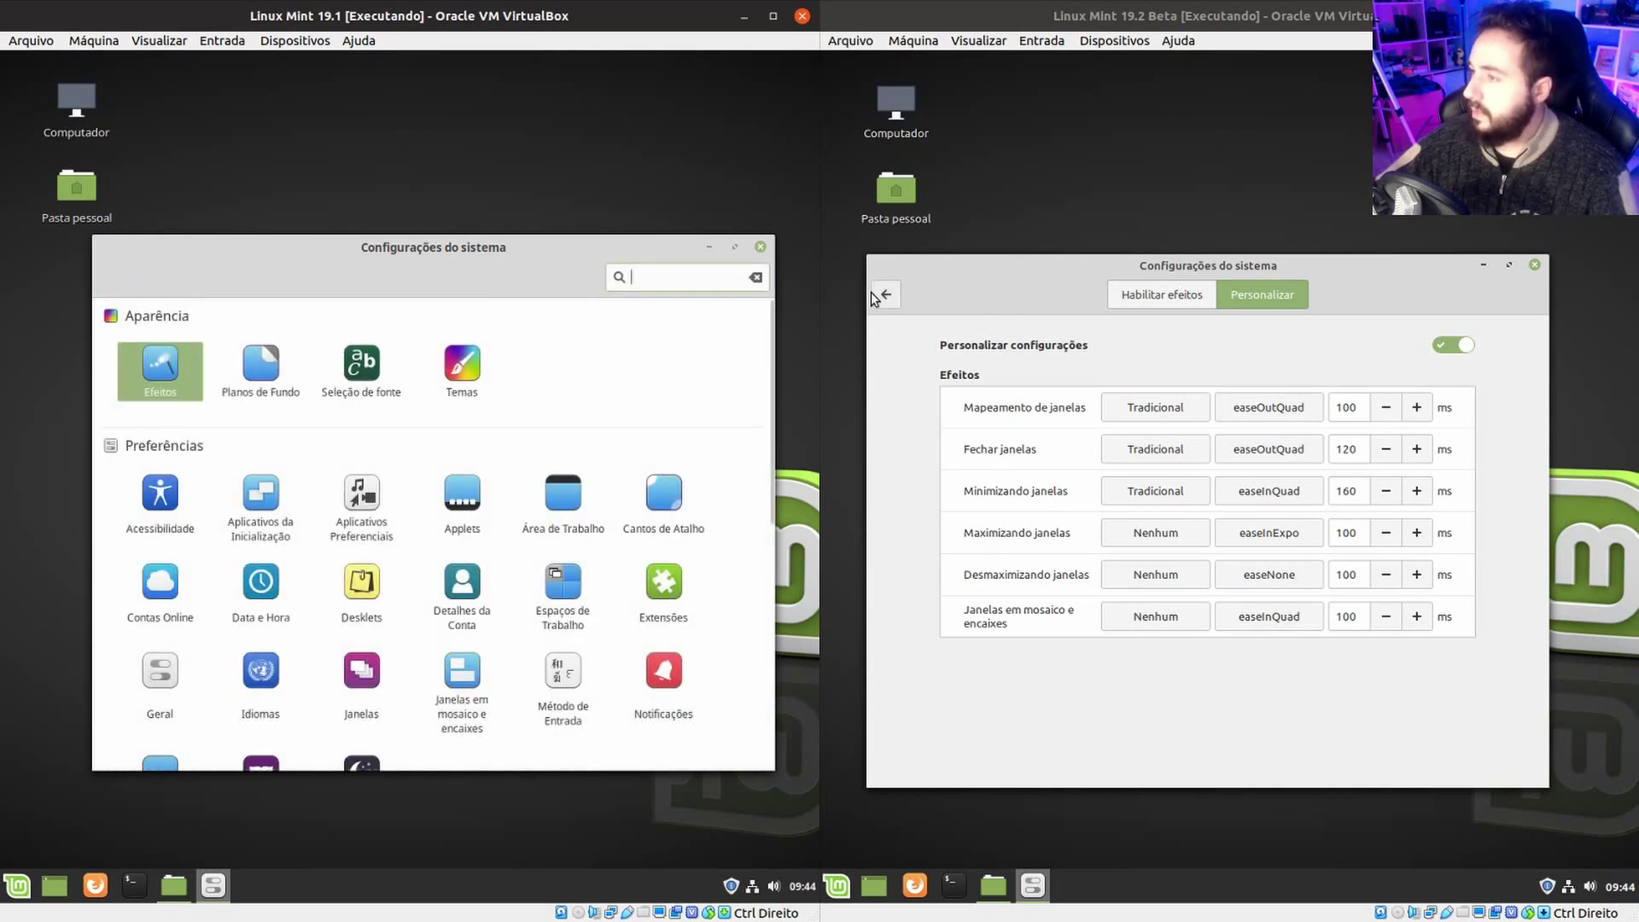
pyautogui.click(876, 296)
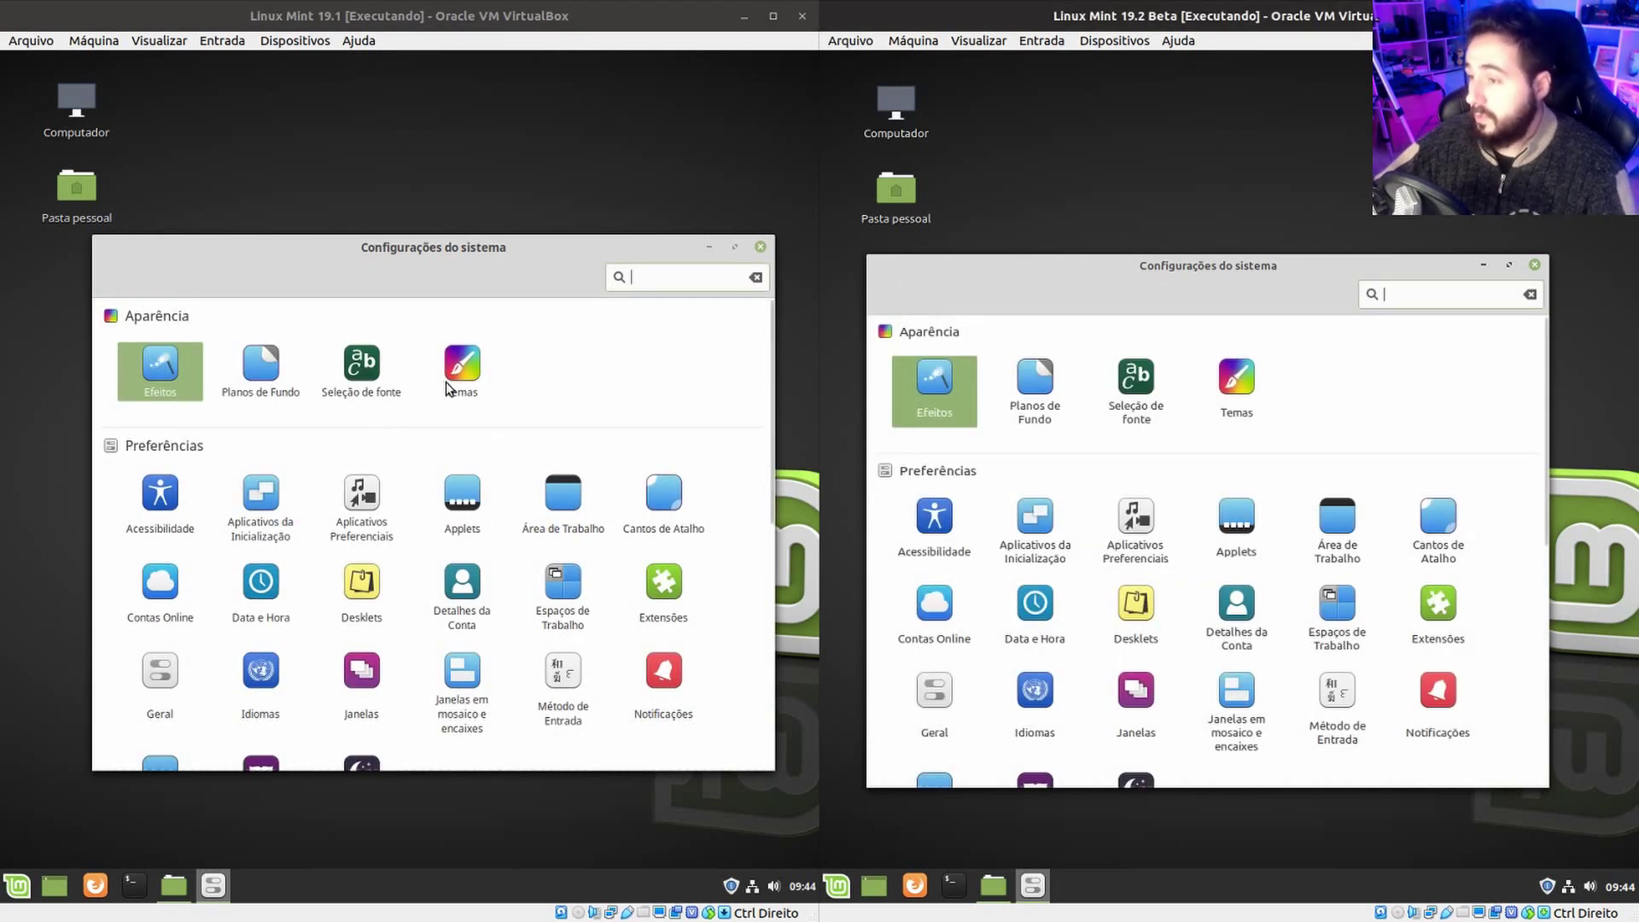
pyautogui.click(555, 388)
# Open Temas in both VMs, try Mint-X and Mint-Y-Dark borders before restoring Mint-Y, then list icon themes.
pyautogui.click(462, 372)
pyautogui.click(1248, 386)
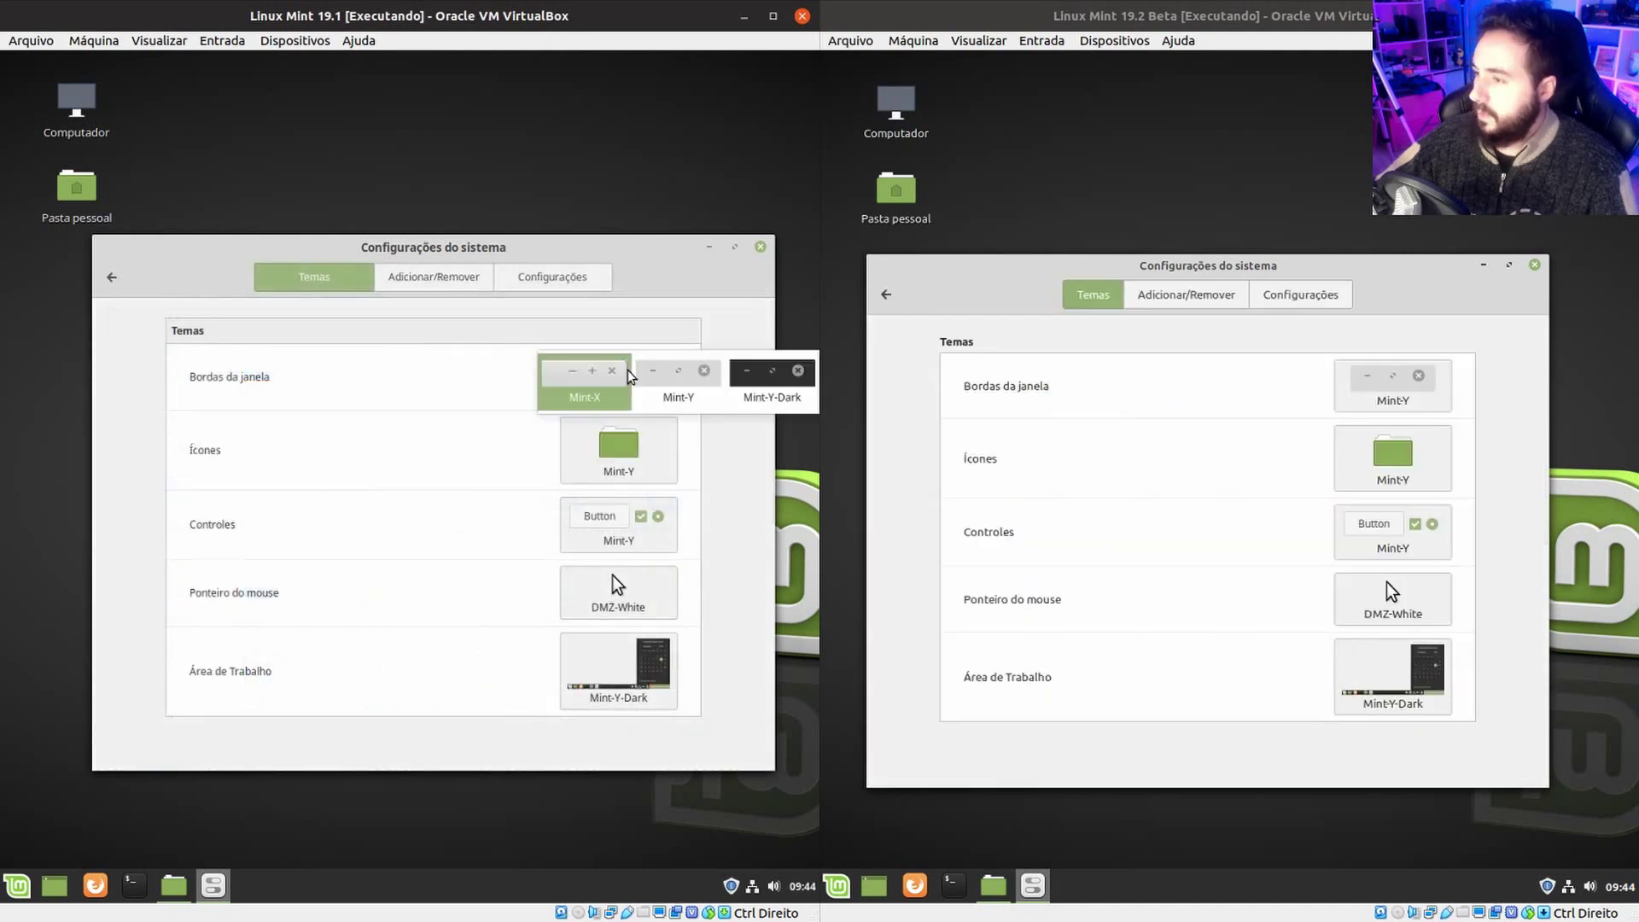
pyautogui.click(603, 395)
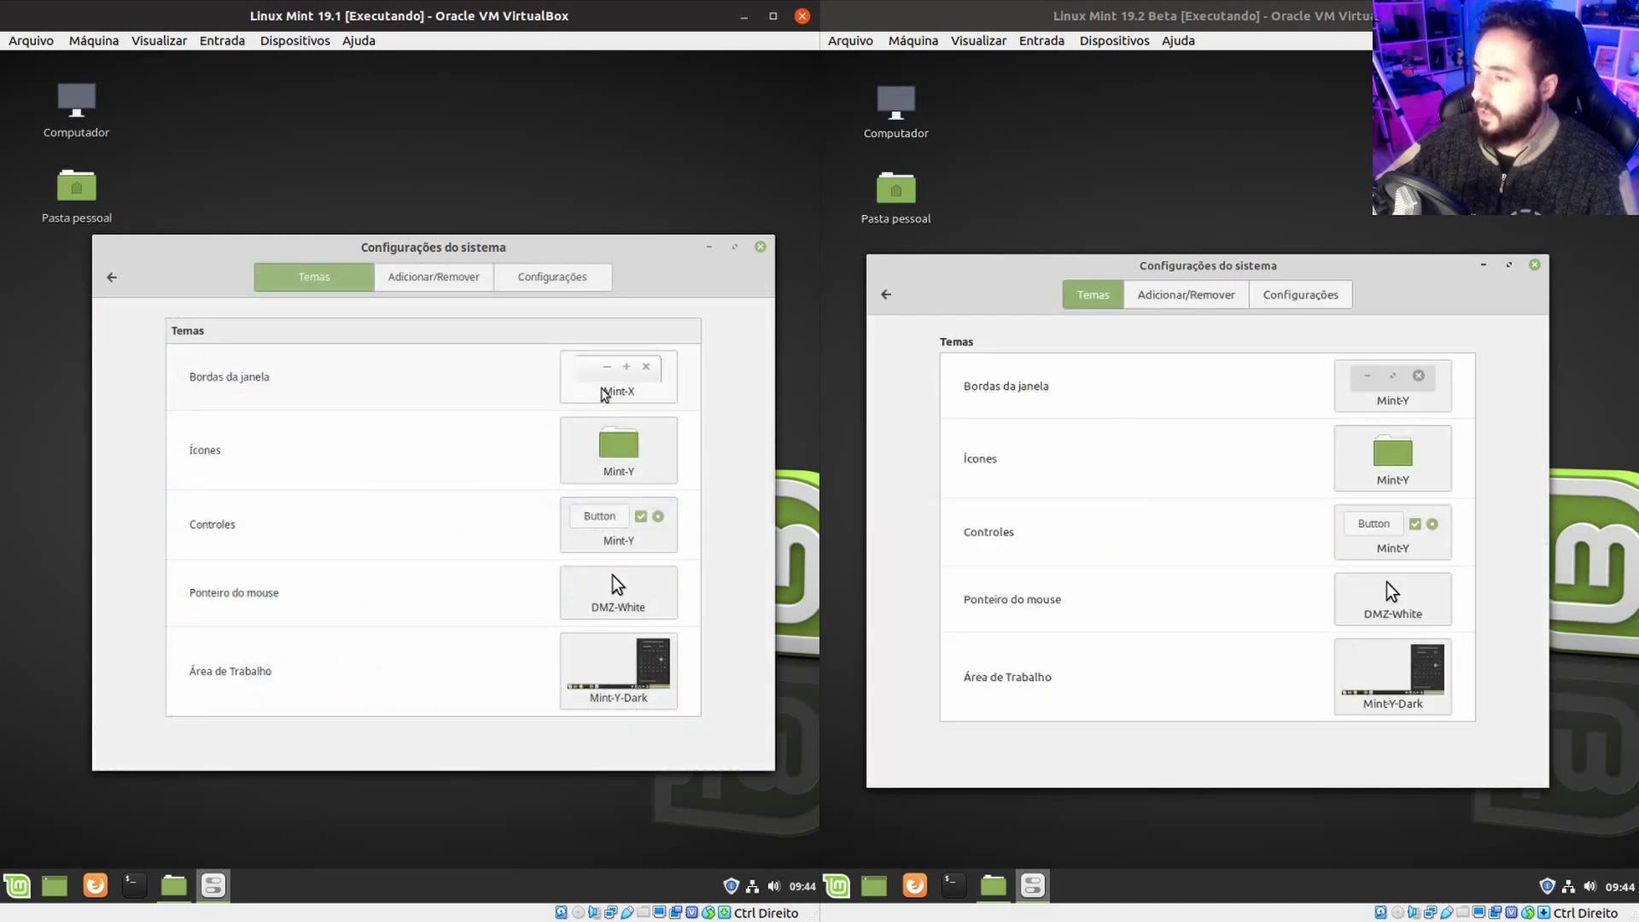
pyautogui.click(632, 380)
pyautogui.click(658, 393)
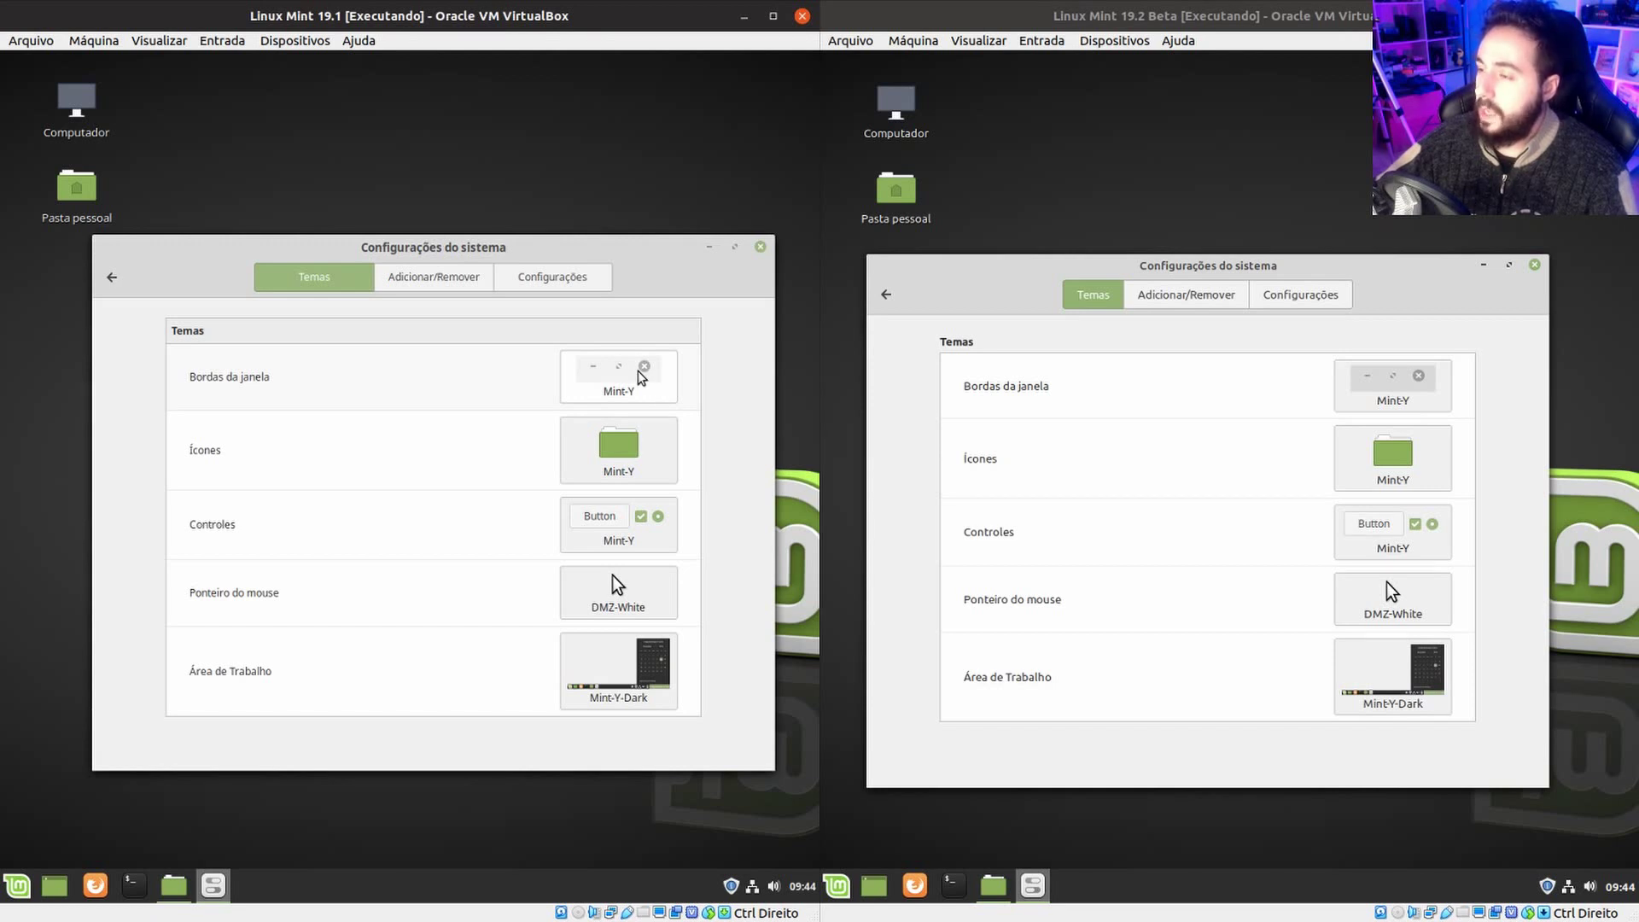
pyautogui.click(634, 377)
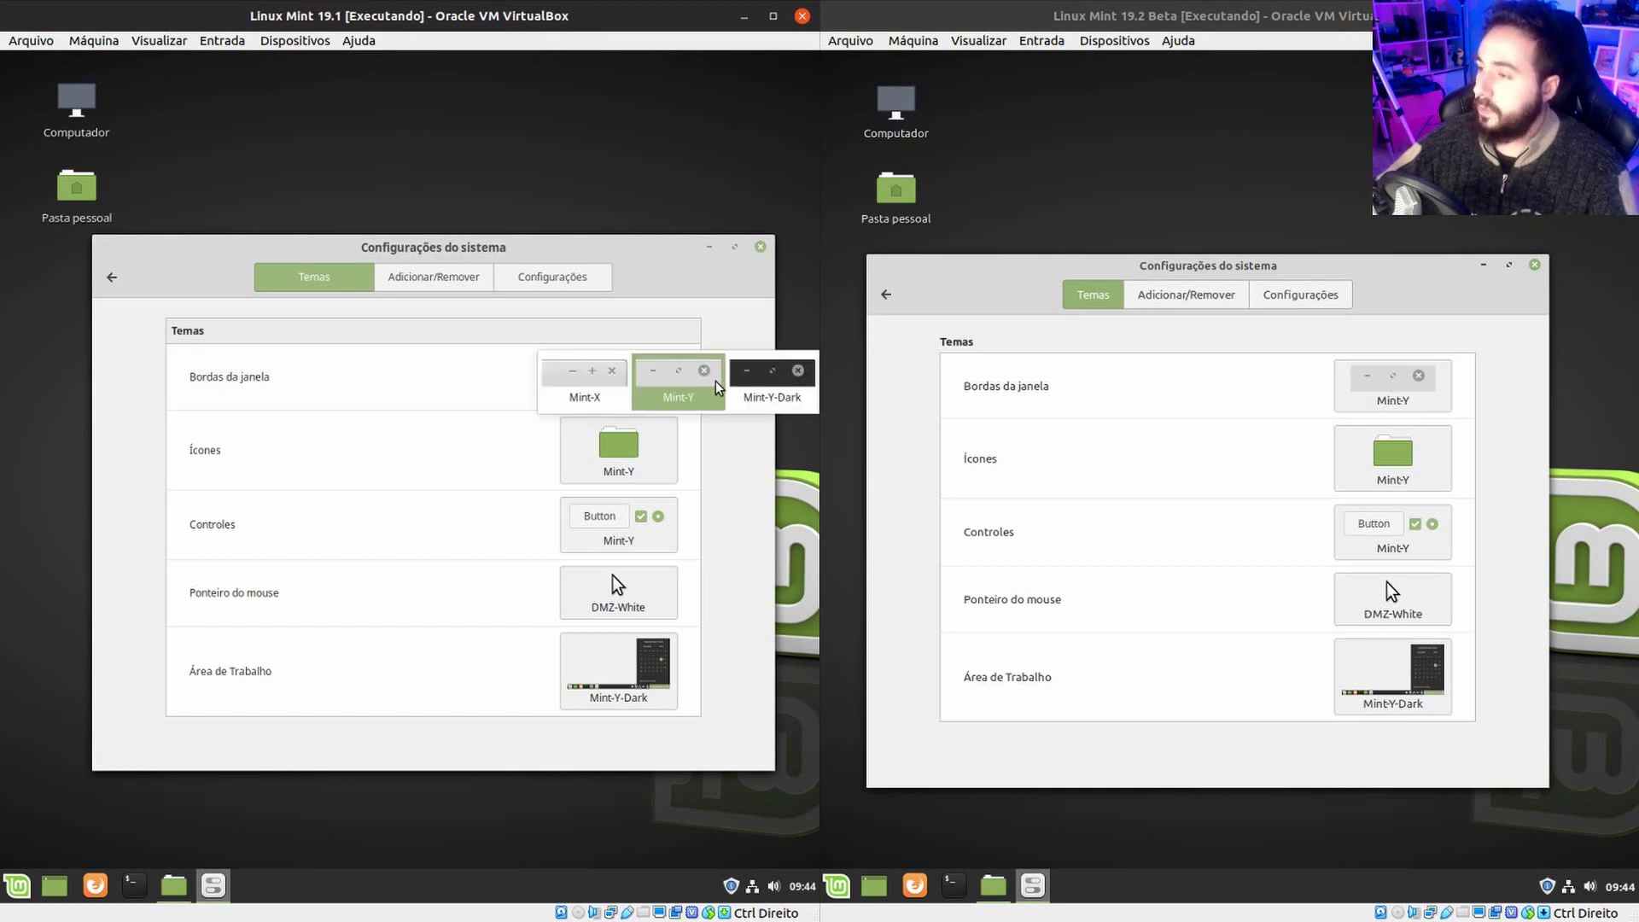
pyautogui.click(774, 376)
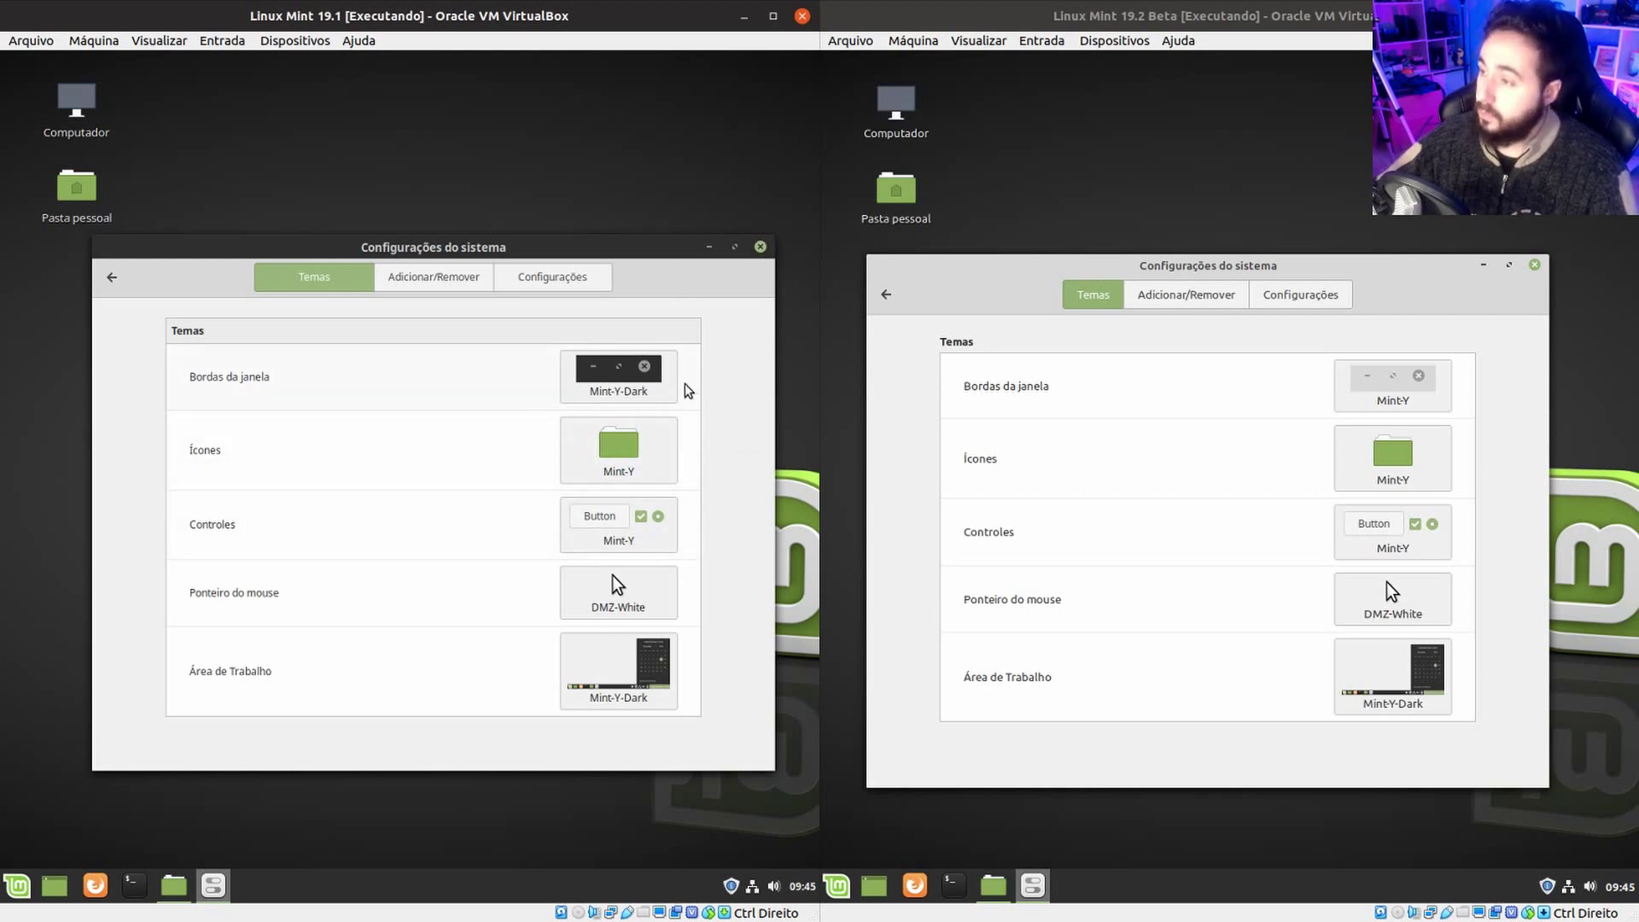
pyautogui.click(591, 382)
pyautogui.click(658, 392)
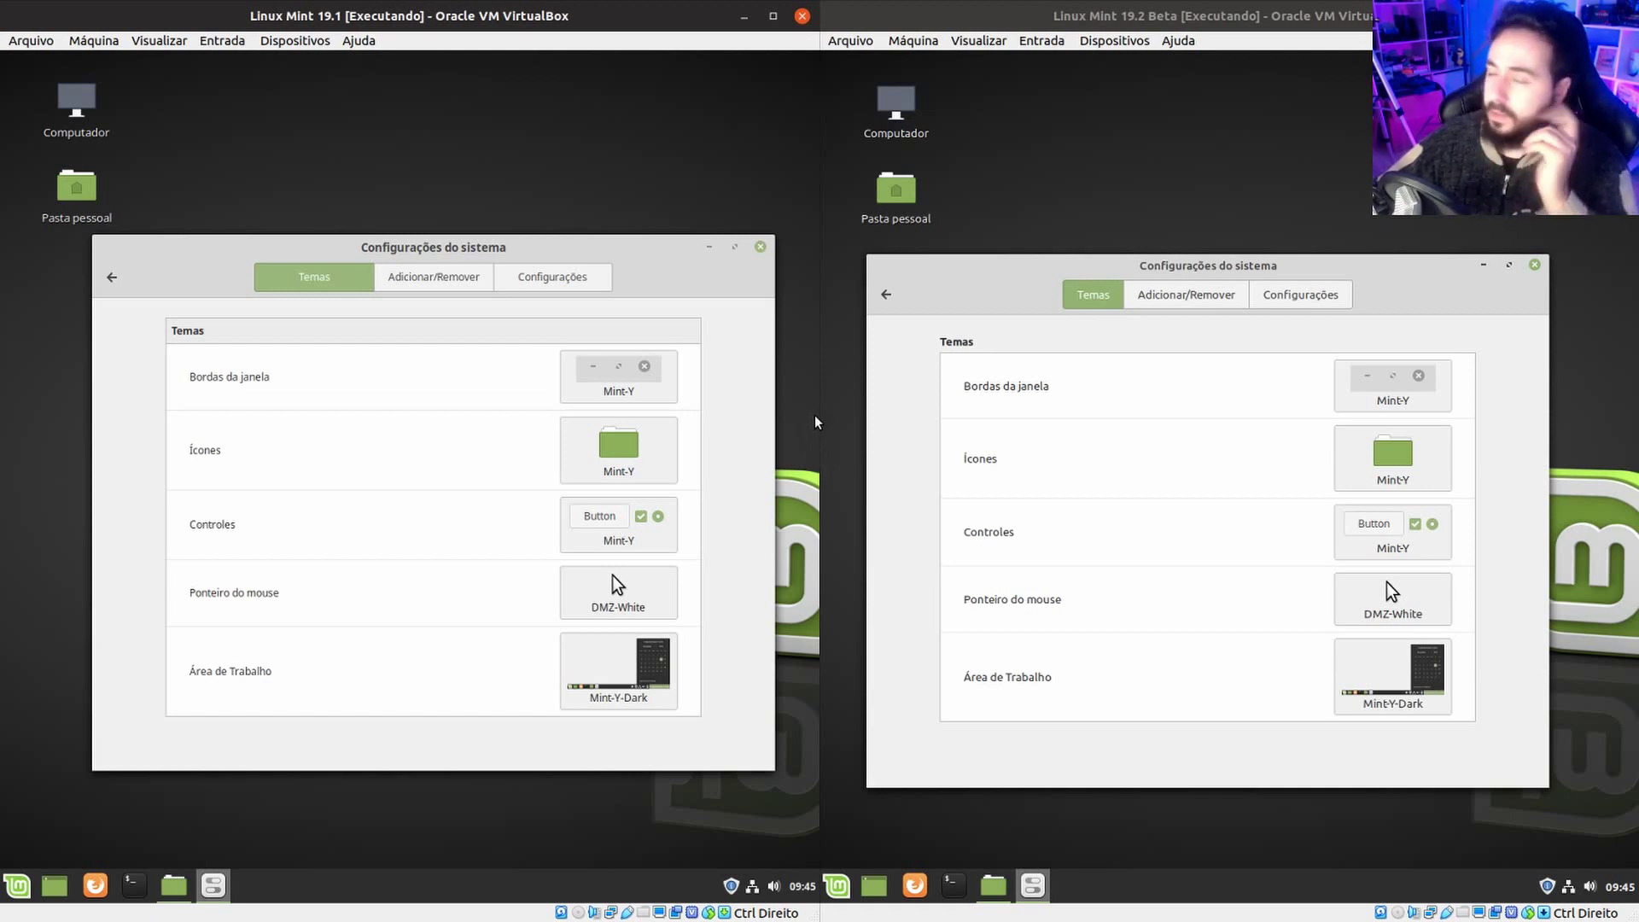
pyautogui.click(655, 460)
pyautogui.click(1434, 471)
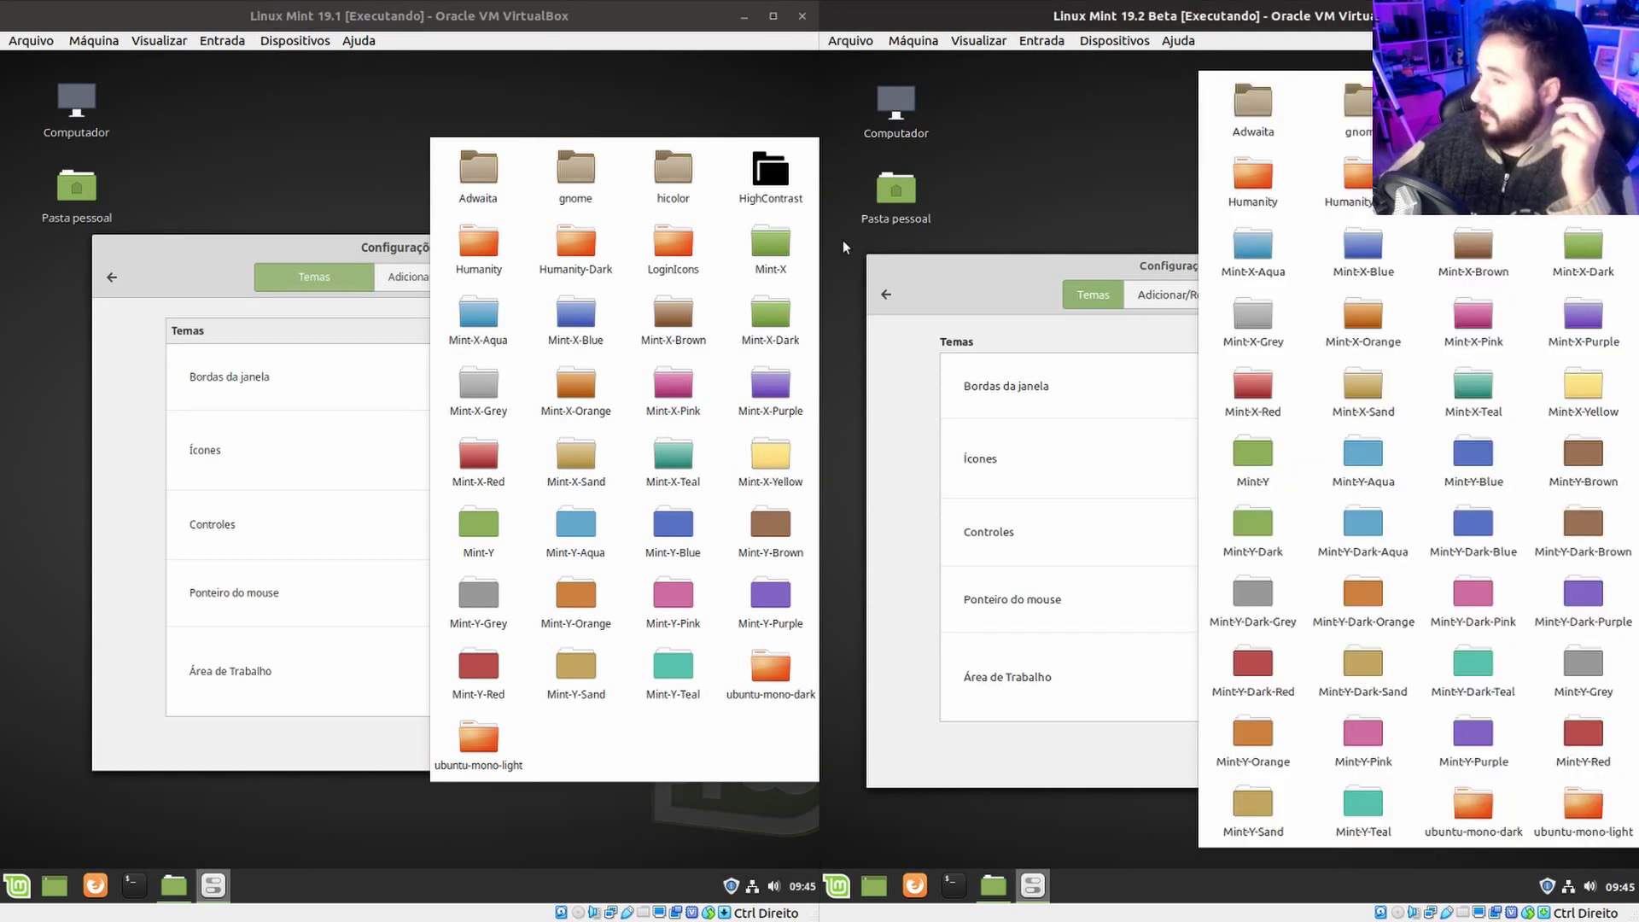
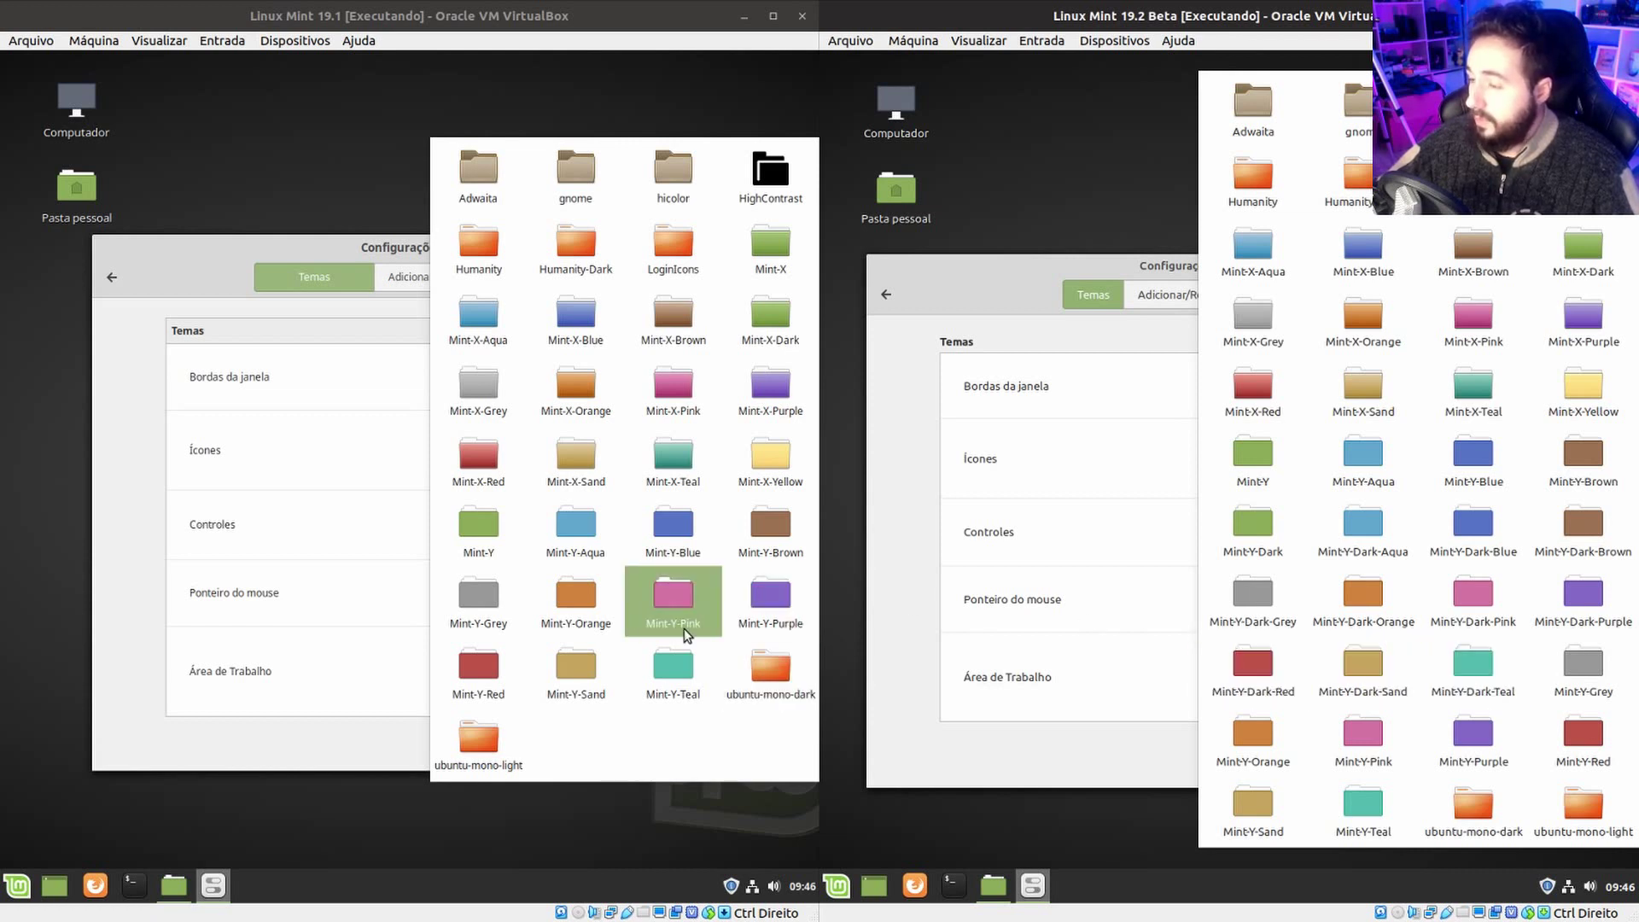
# Apply the Mint-Y-Dark-Sand icon theme in the beta VM and preview it in the home folder.
pyautogui.click(1379, 680)
pyautogui.click(882, 877)
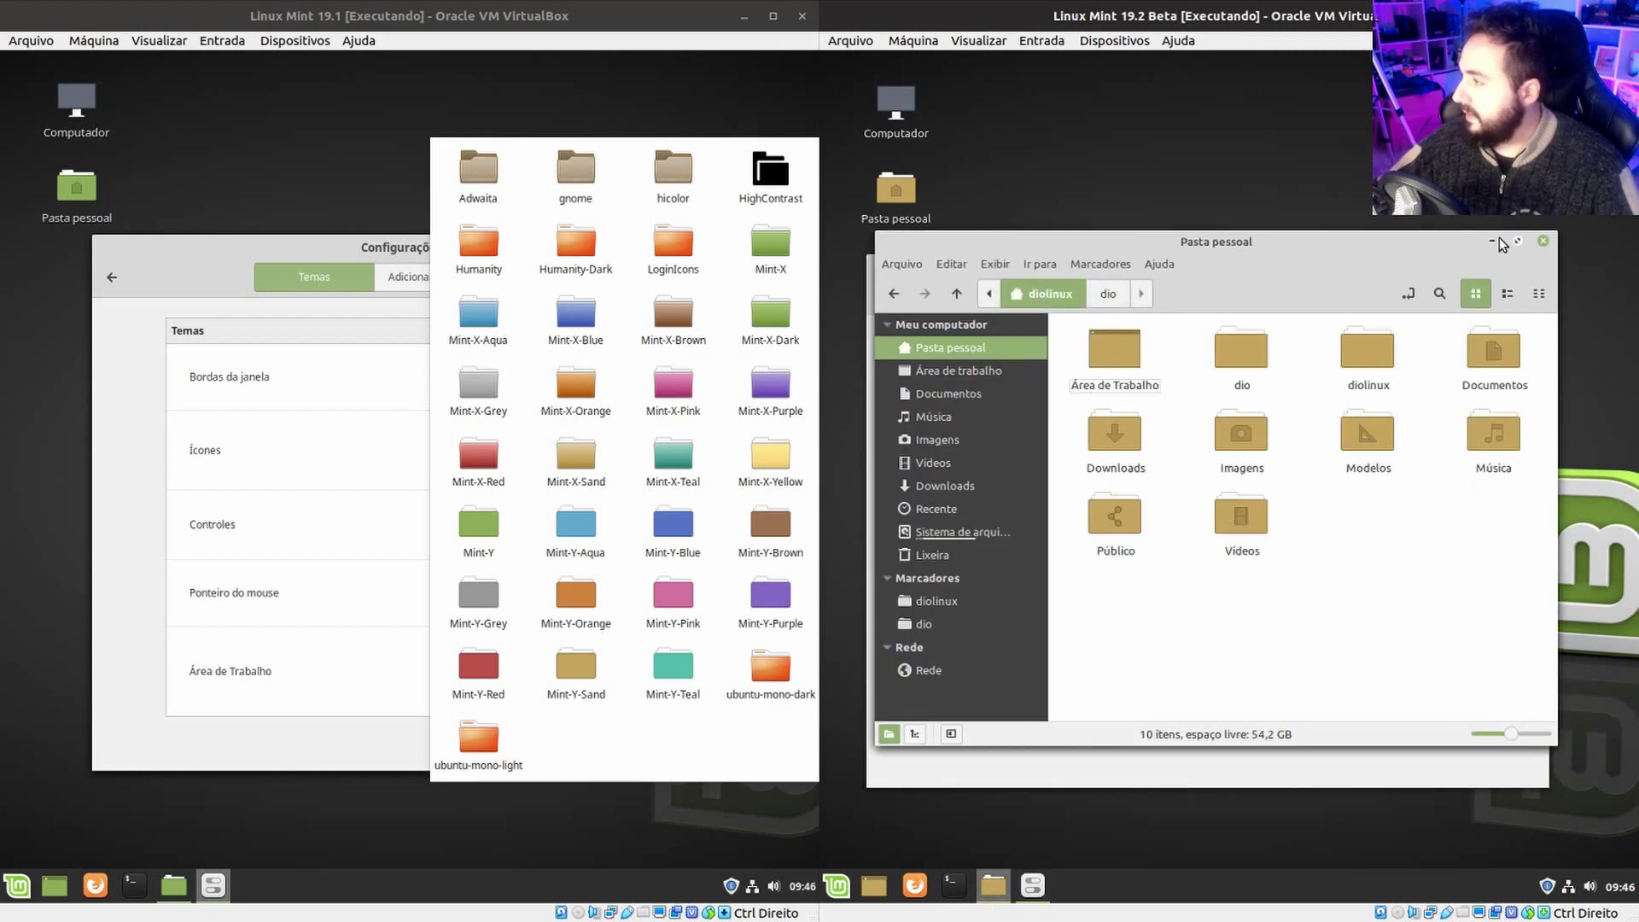
pyautogui.click(1494, 241)
# Set the icons back to Mint-Y in both VMs and list the 19.1 control themes.
pyautogui.click(1386, 454)
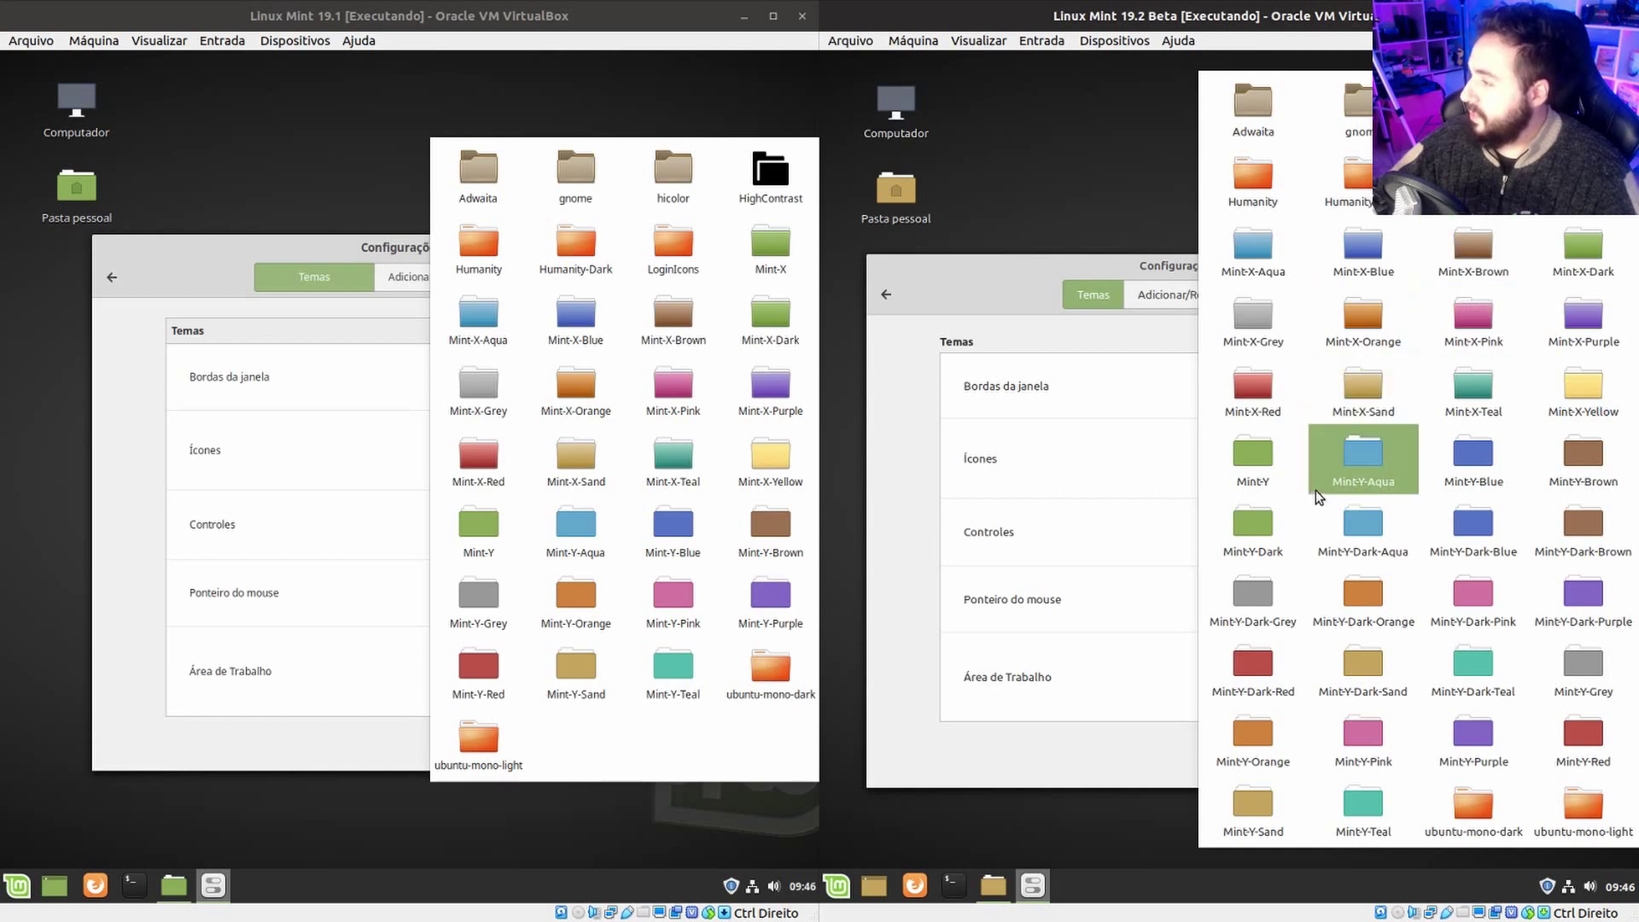
pyautogui.click(1265, 454)
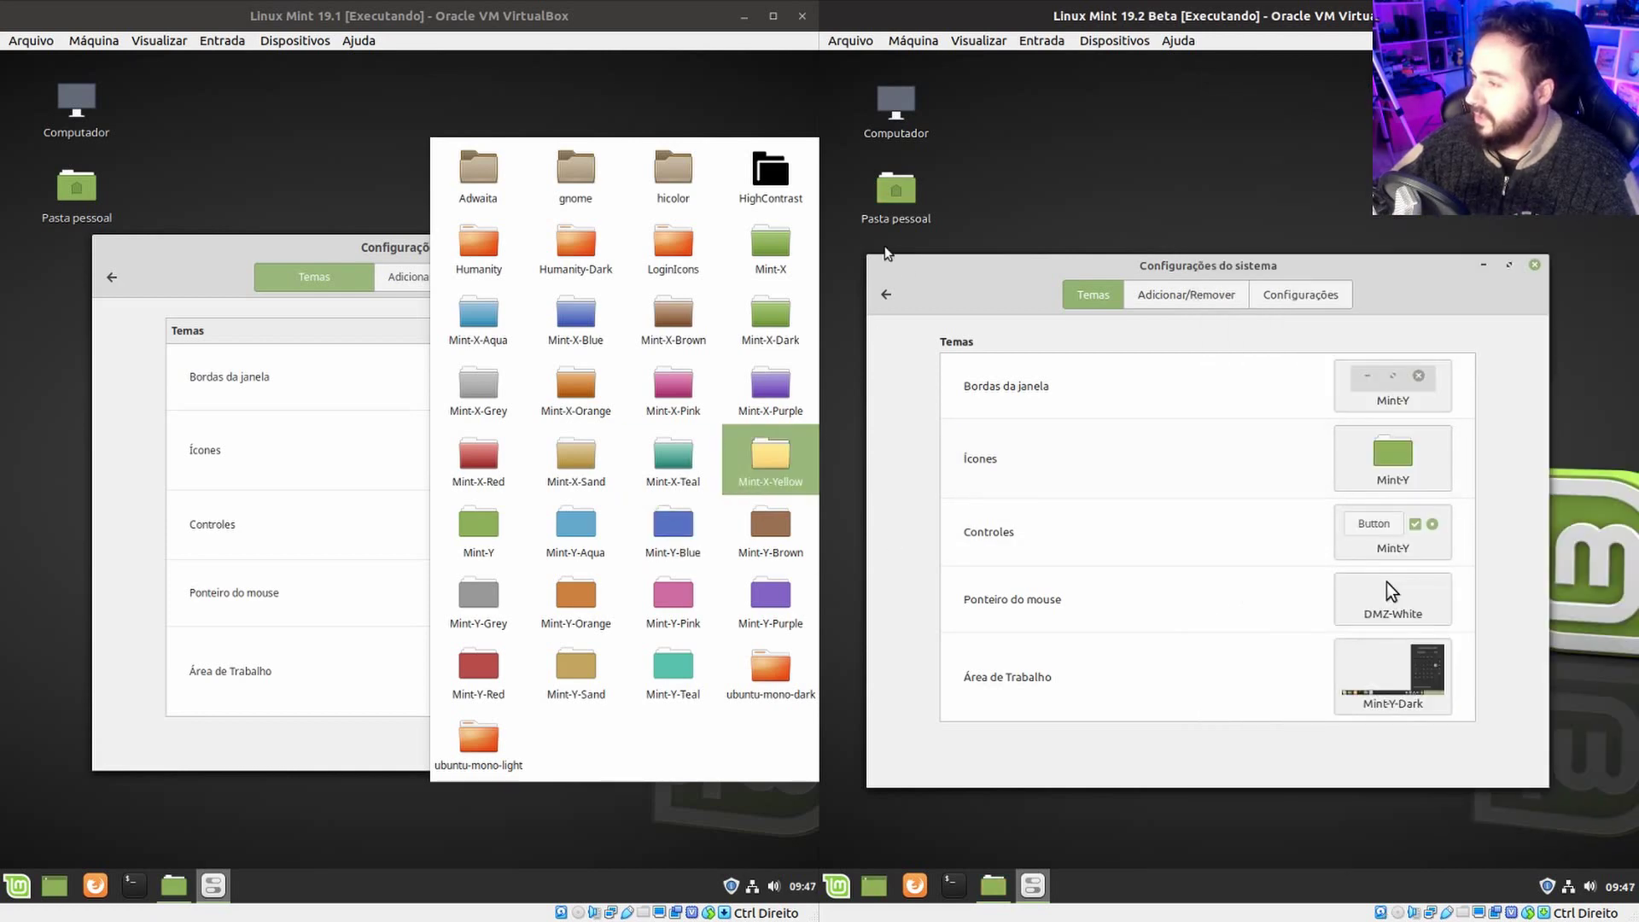
pyautogui.click(296, 241)
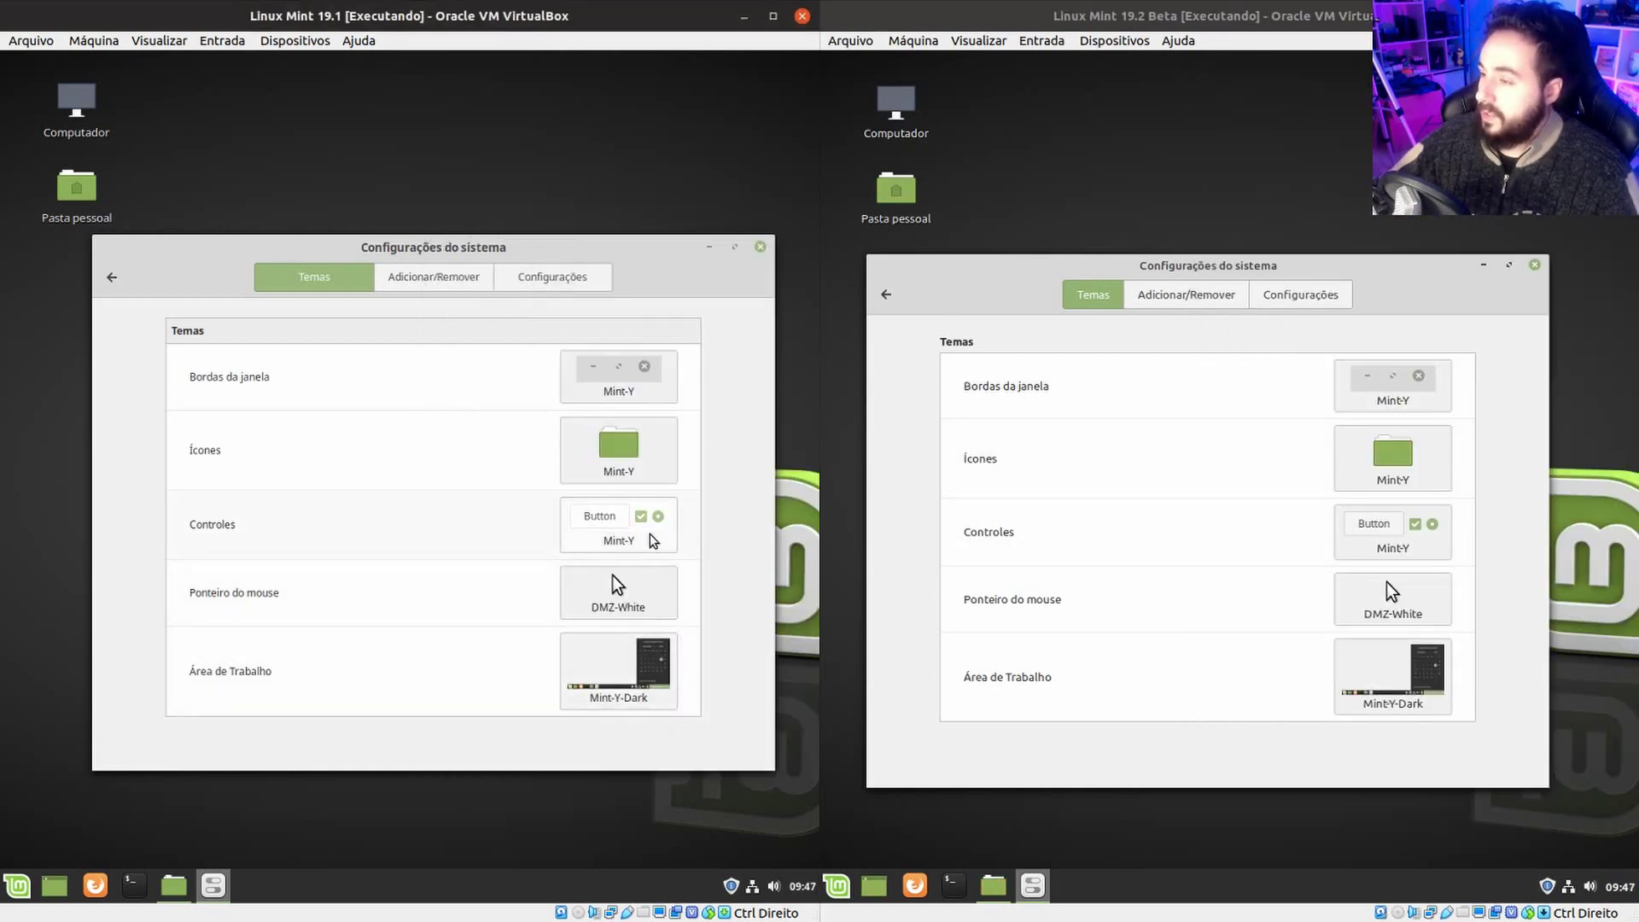
pyautogui.click(652, 541)
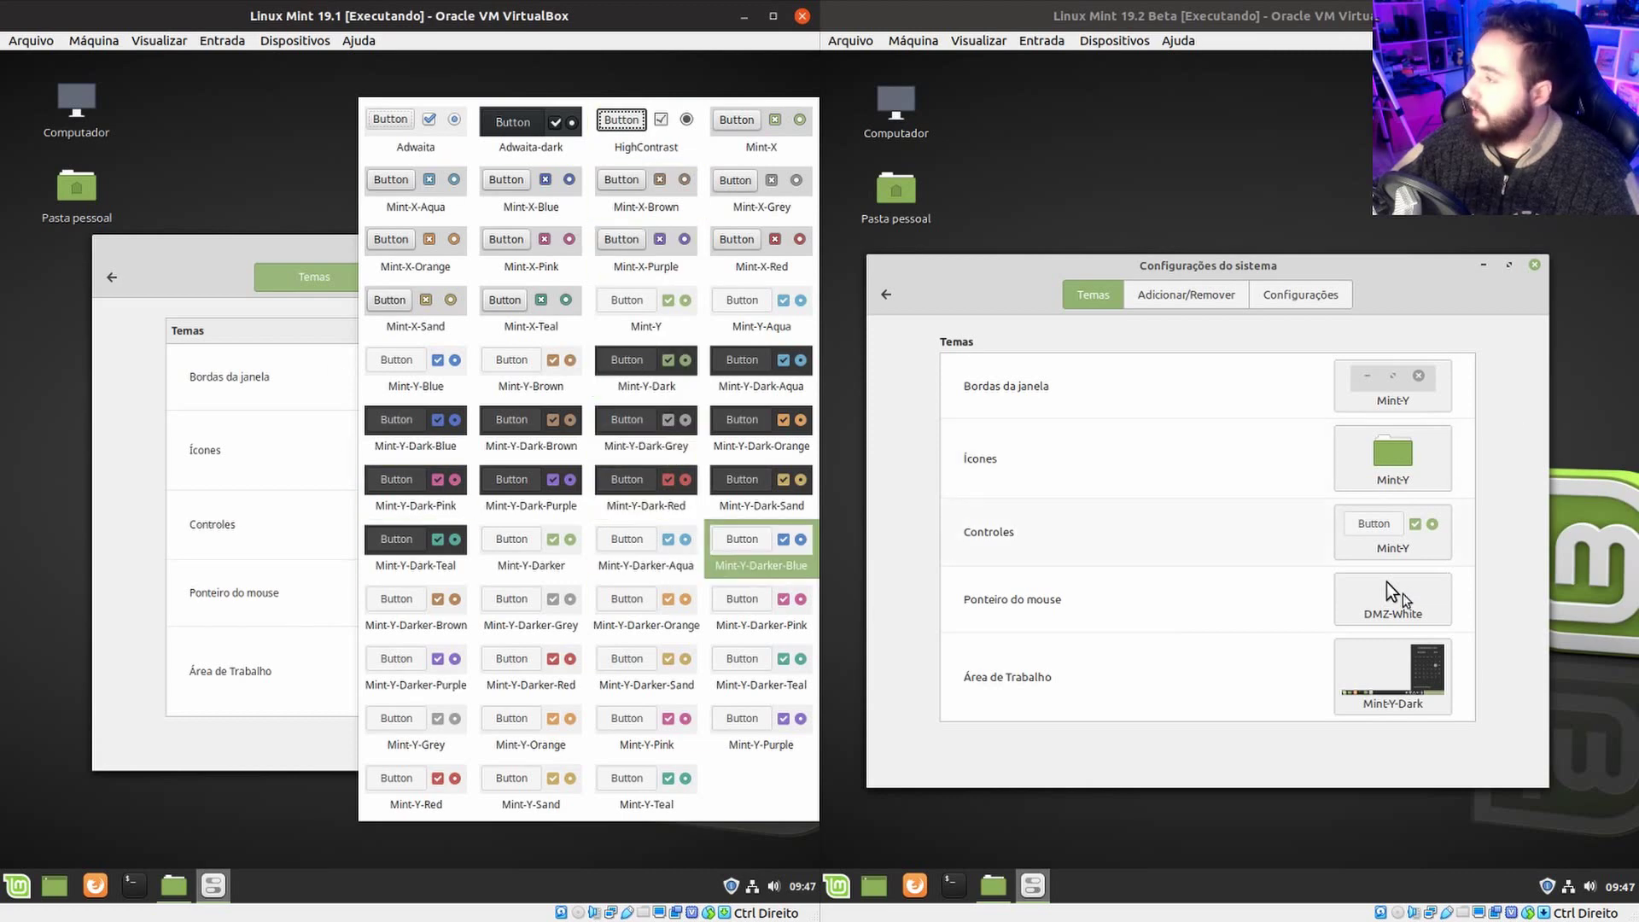
# Switch both VMs to Mint-Y-Dark controls and compare them in the home folders.
pyautogui.click(1408, 540)
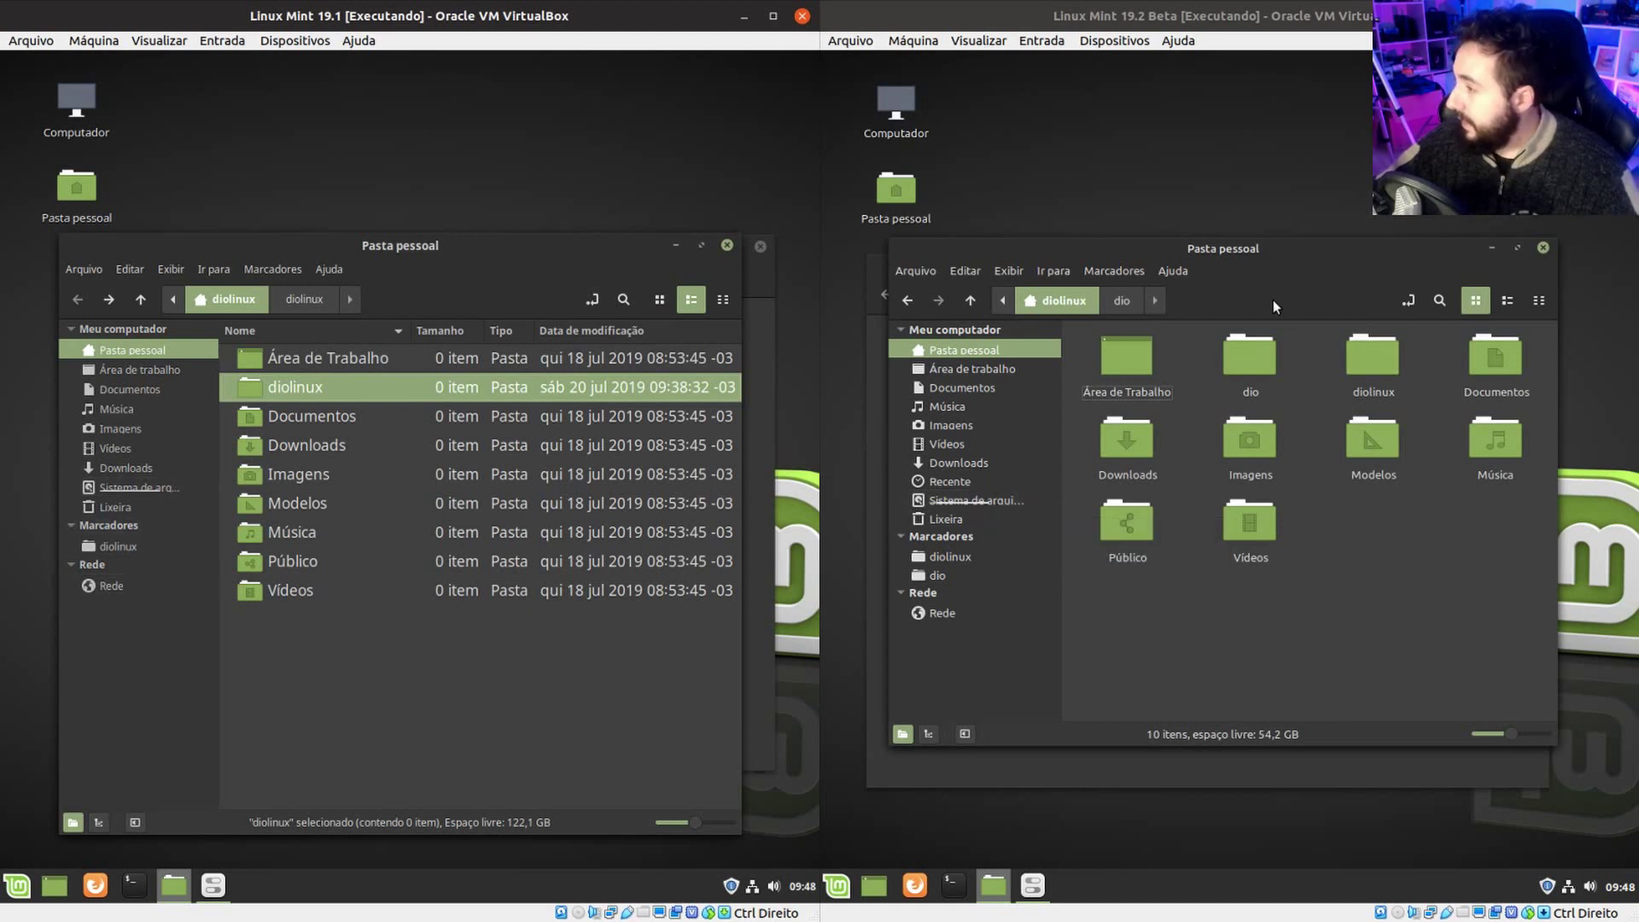
pyautogui.click(608, 676)
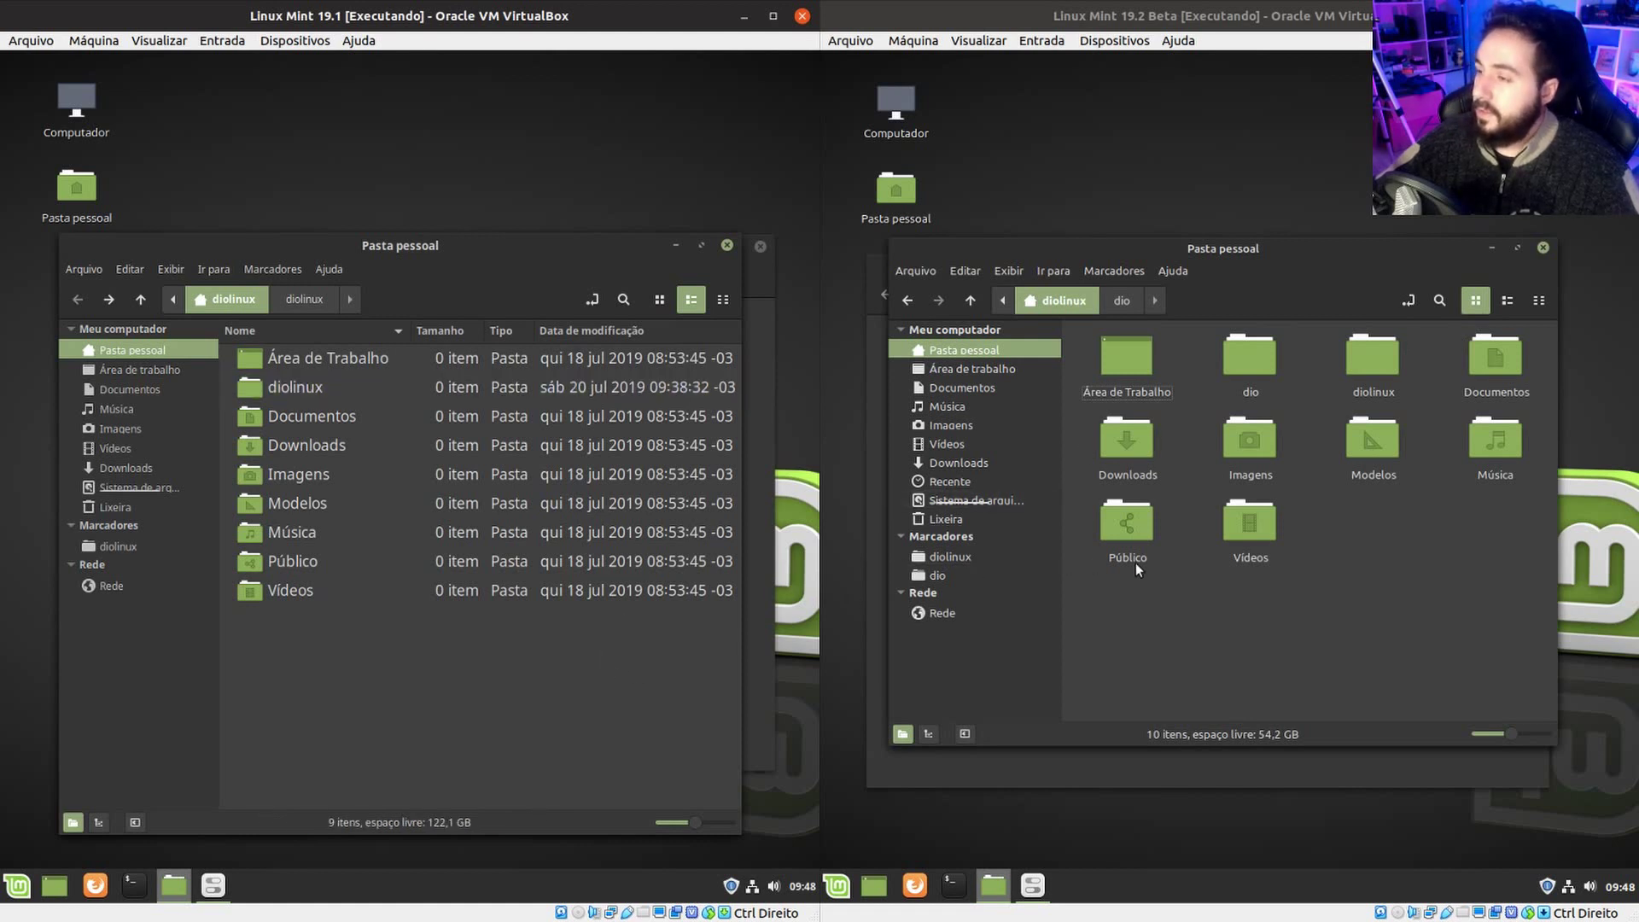
pyautogui.moveTo(1278, 271); pyautogui.dragTo(1276, 279)
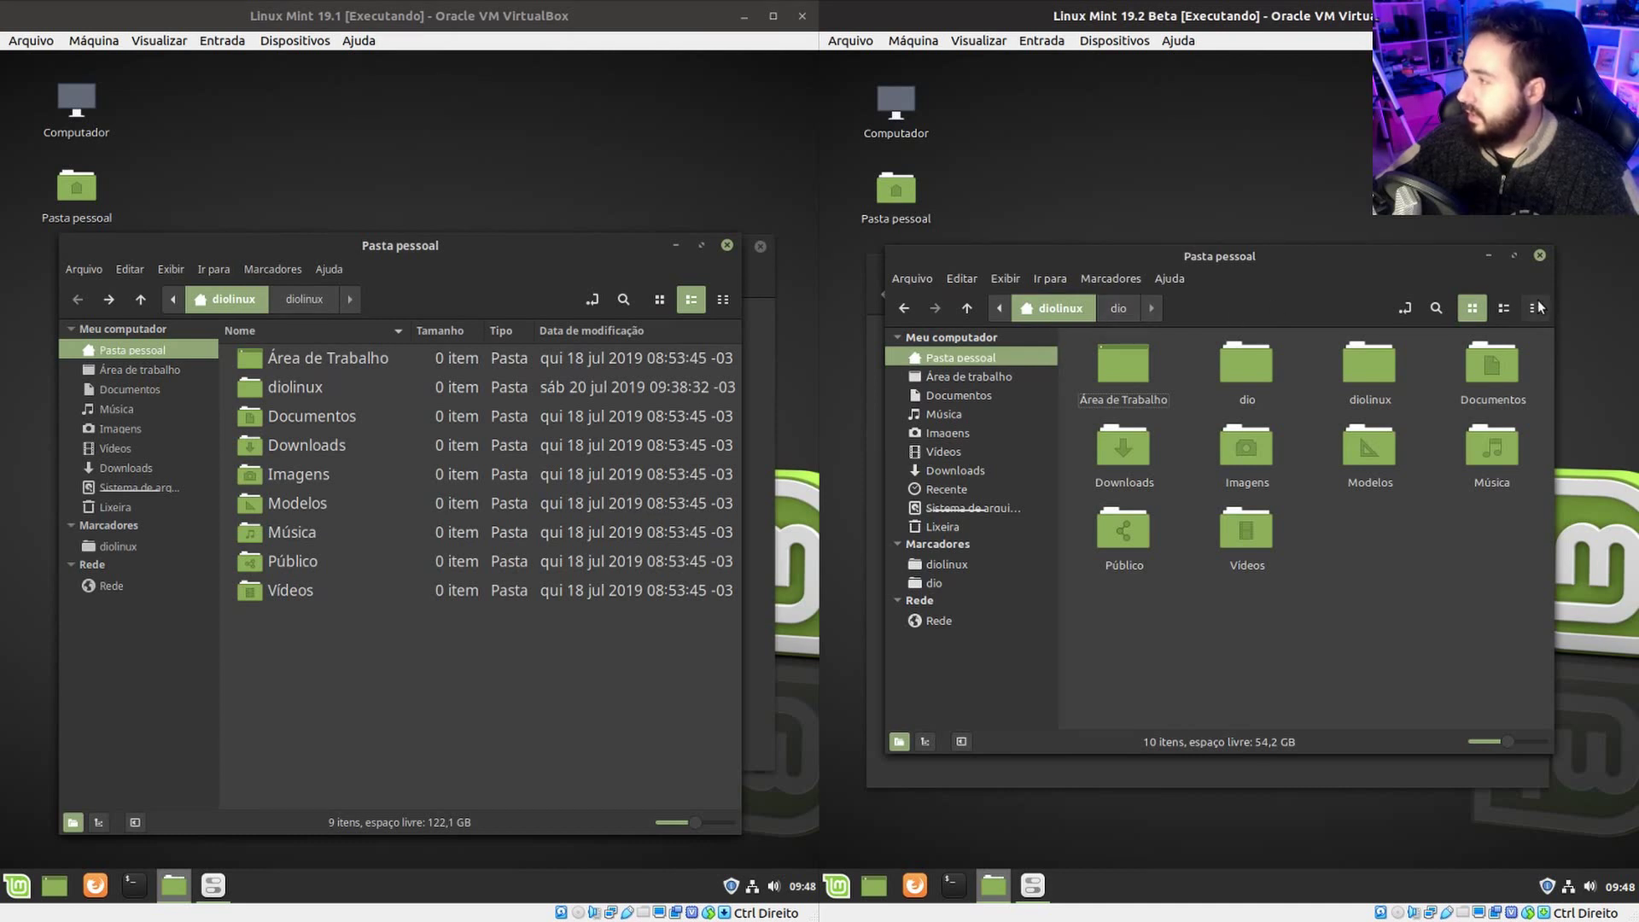
# Close both home folder windows and show the 19.1 Add/Remove themes page.
pyautogui.click(1539, 258)
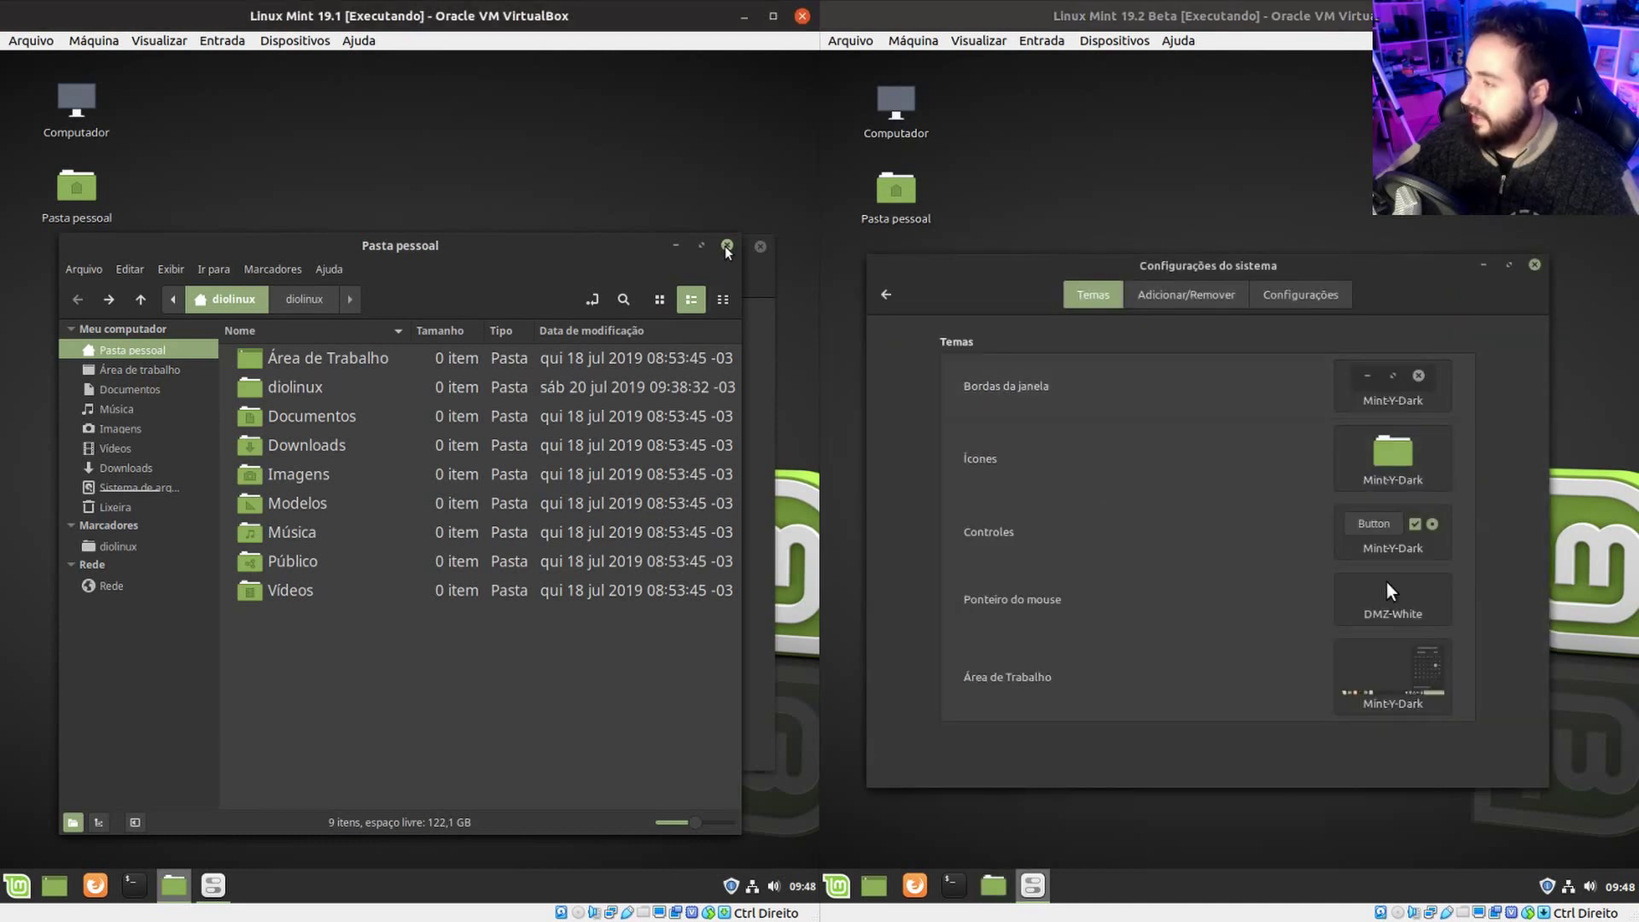
pyautogui.click(727, 245)
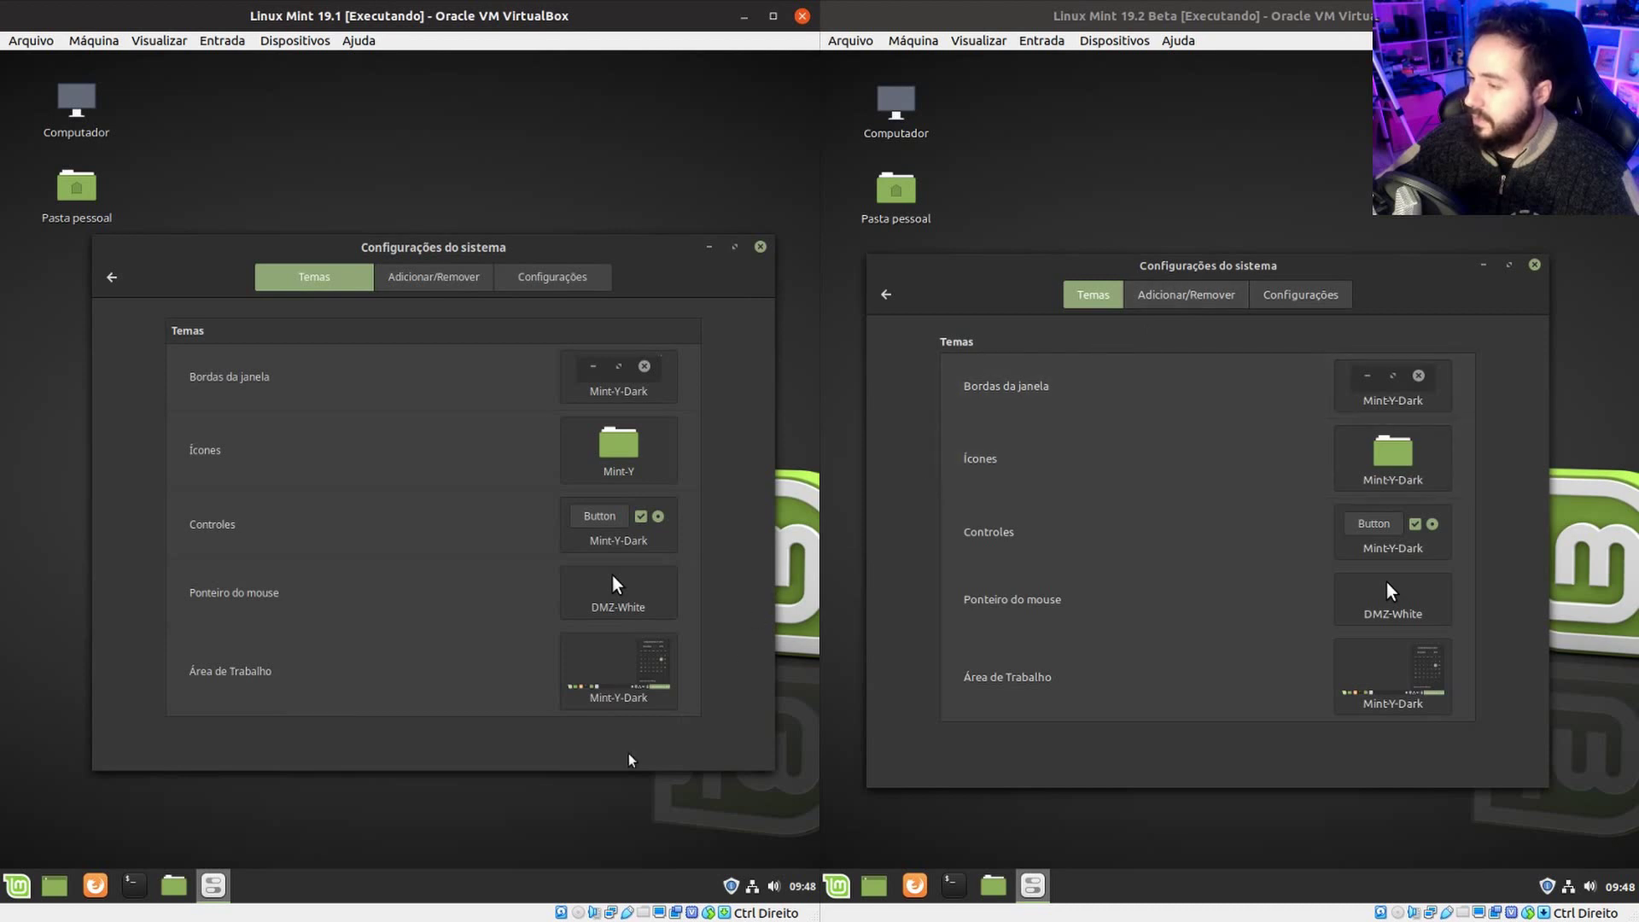
pyautogui.click(461, 279)
# Refresh the outdated theme cache in both VMs, then show each one's Settings (Configurações) page.
pyautogui.click(1162, 294)
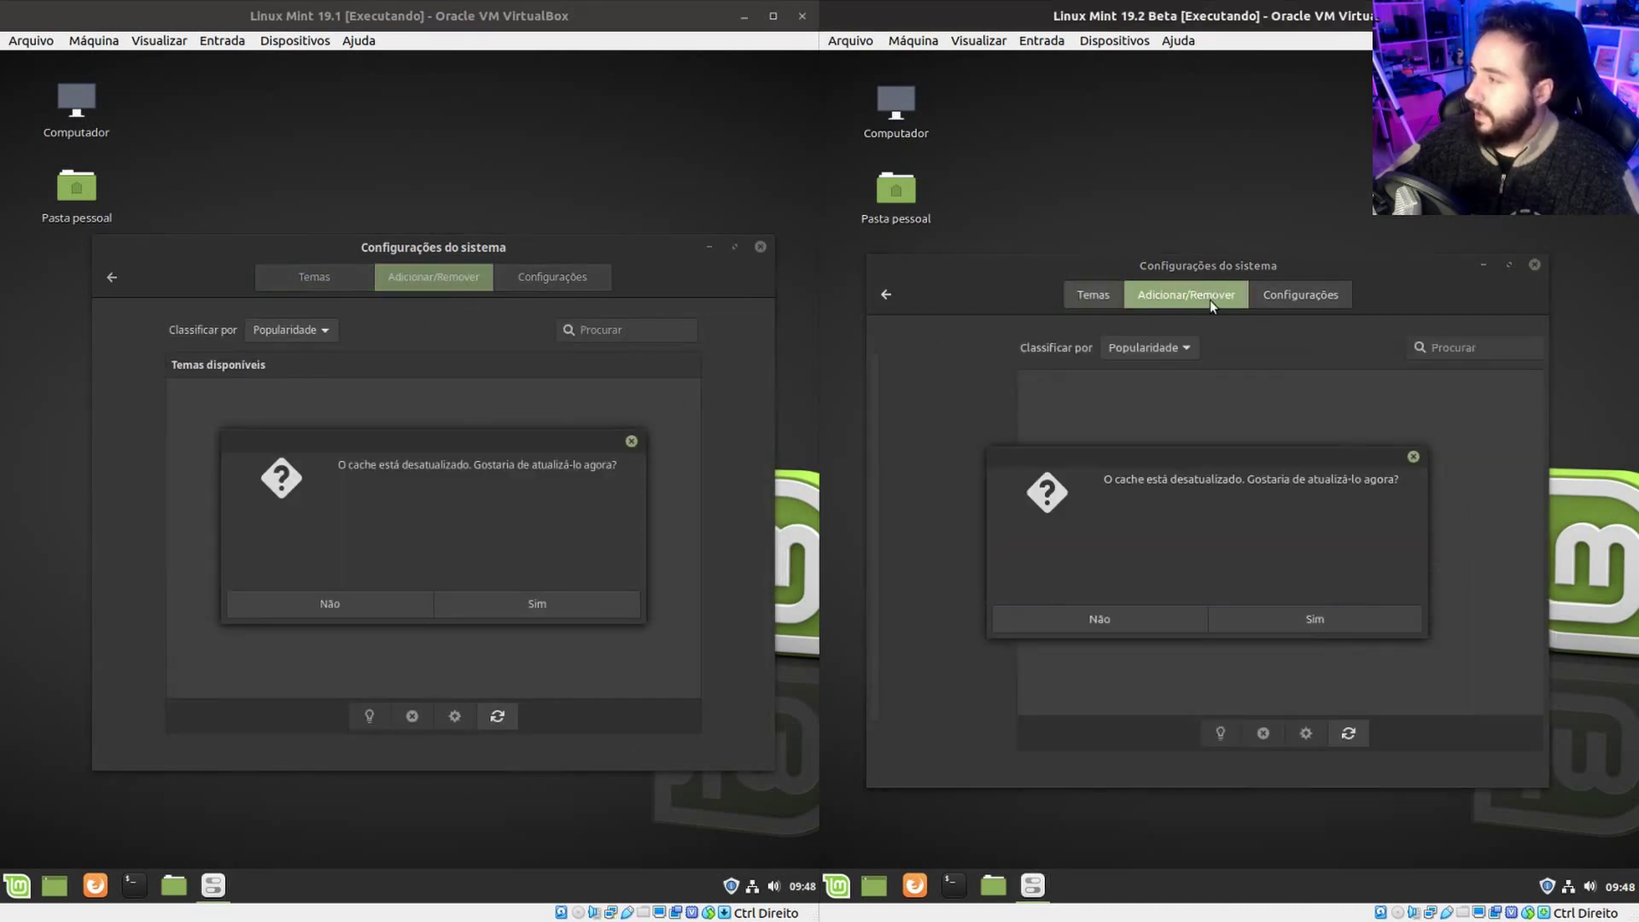
pyautogui.click(636, 605)
pyautogui.click(1308, 616)
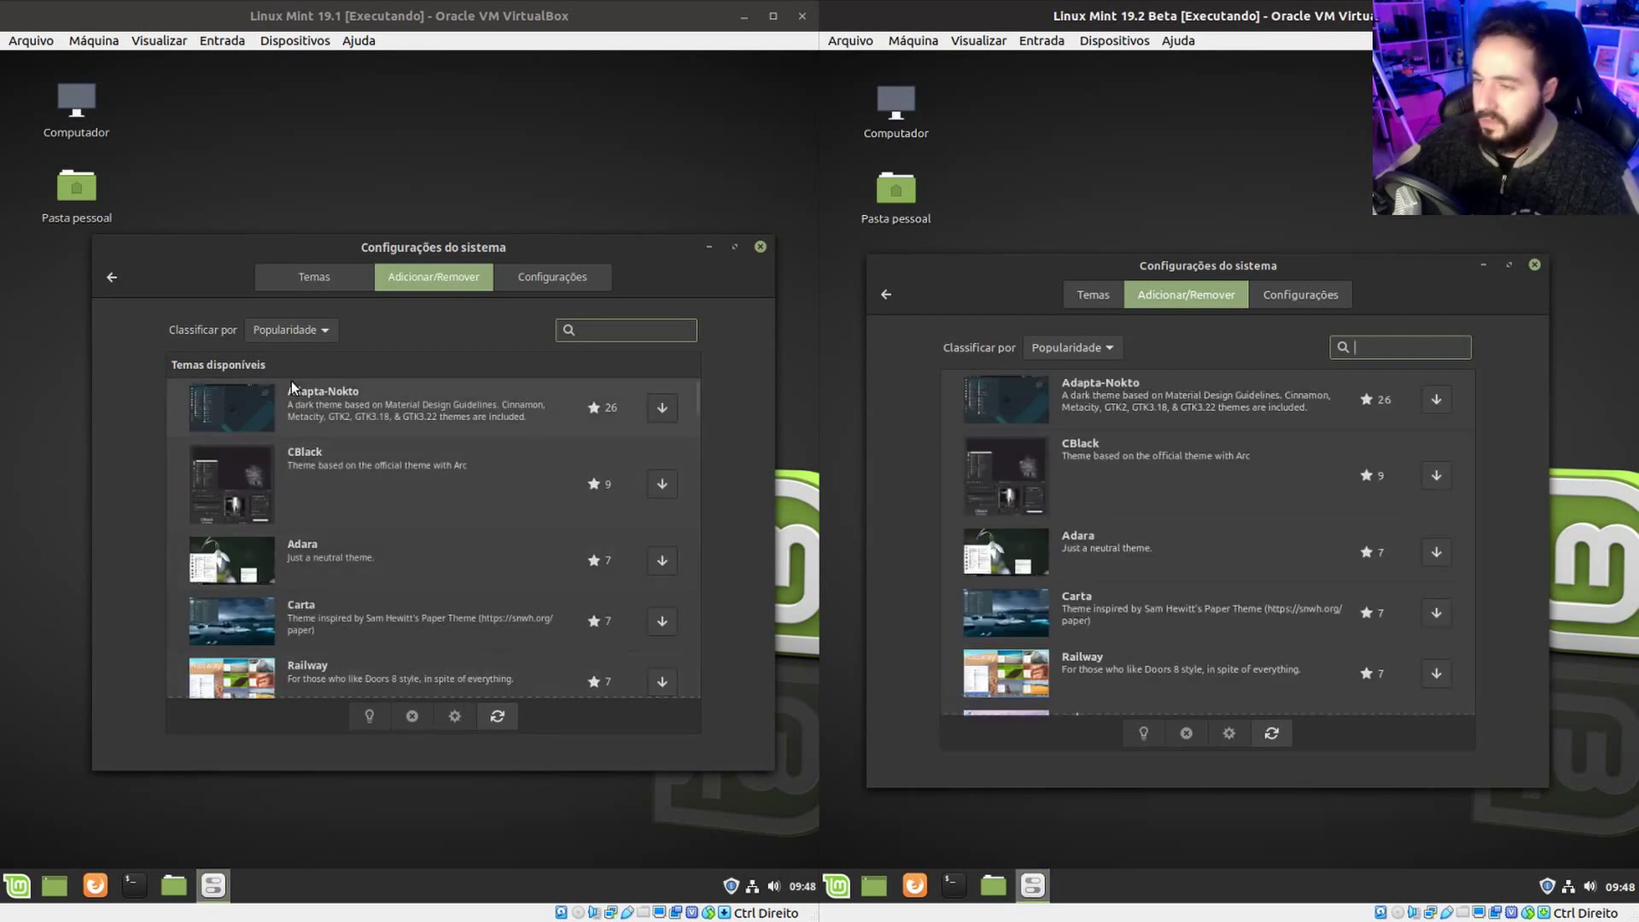
pyautogui.click(553, 277)
pyautogui.click(1297, 290)
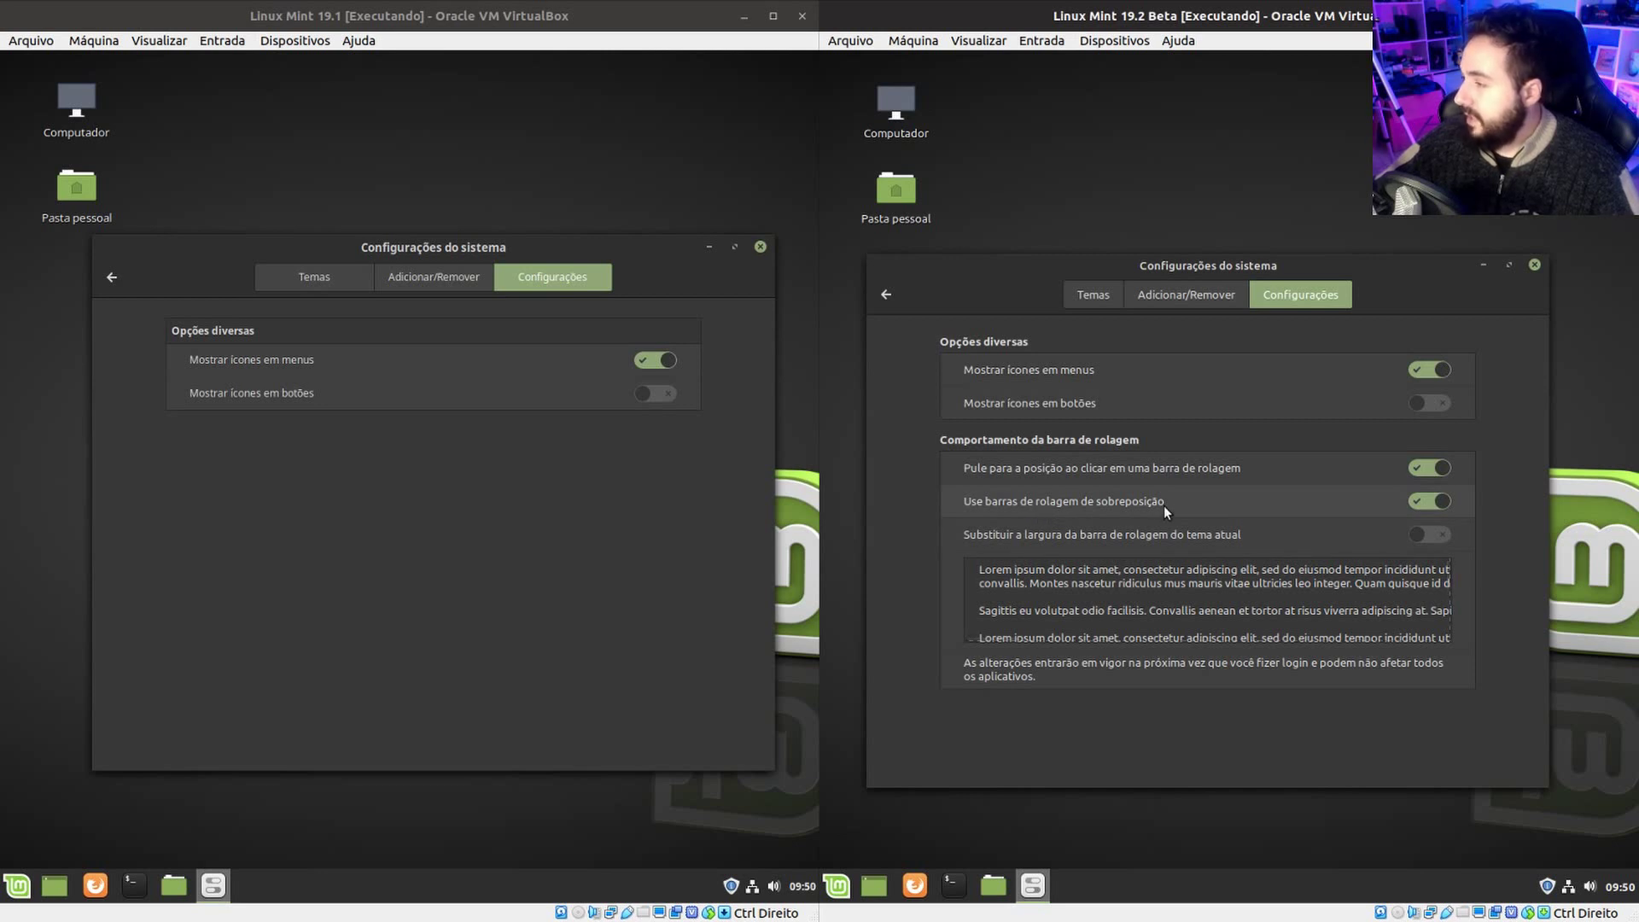
pyautogui.click(993, 885)
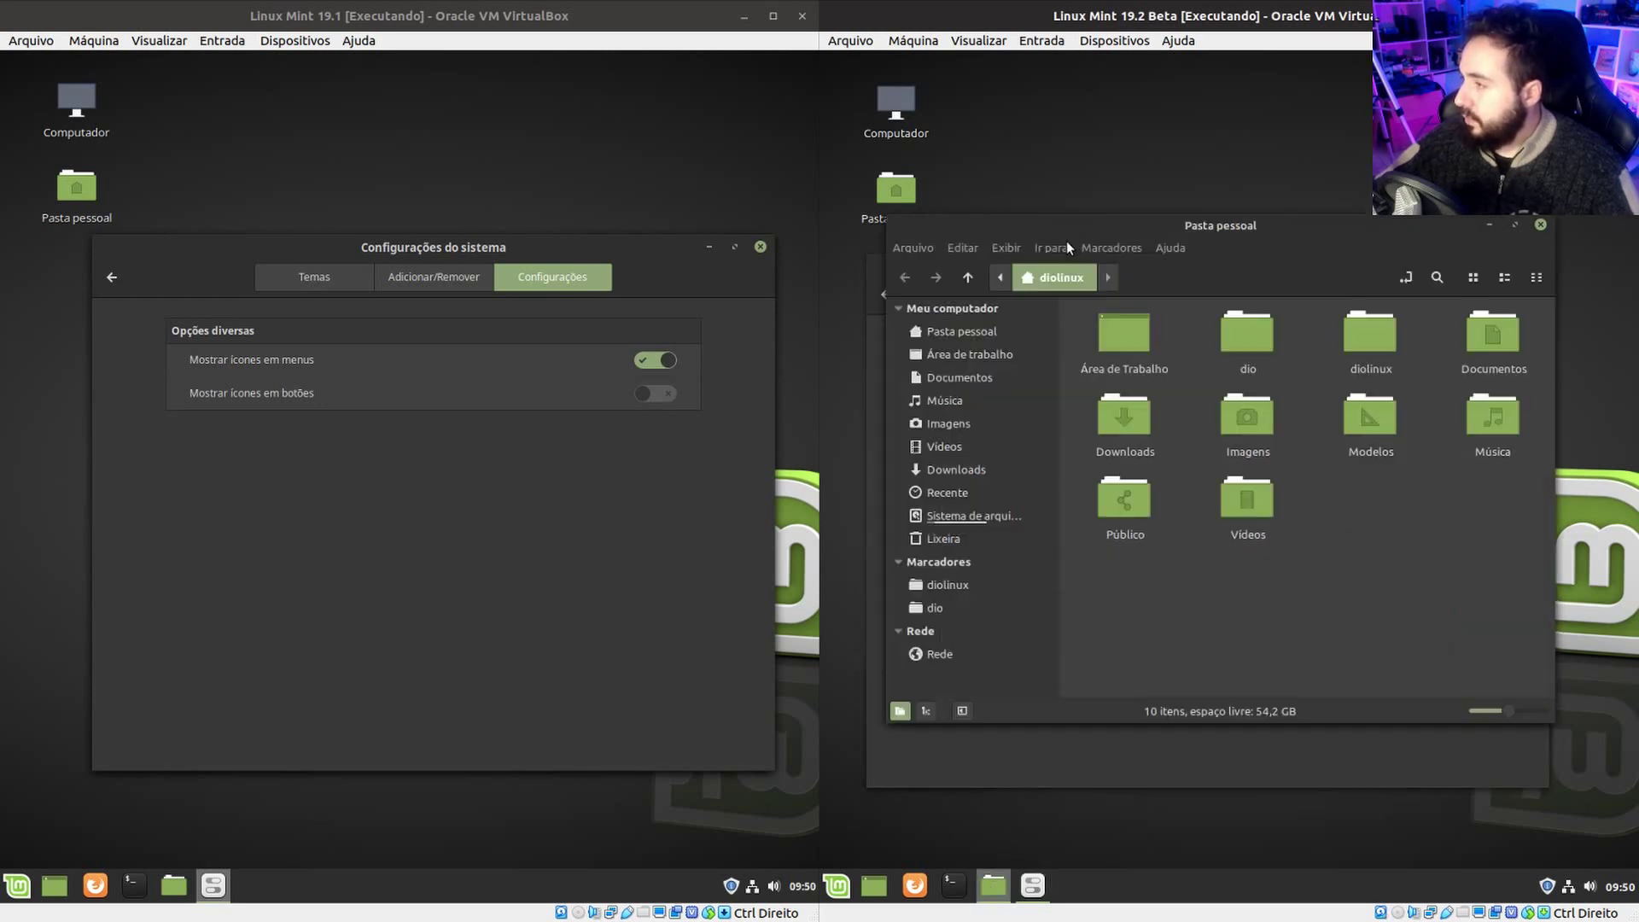
pyautogui.moveTo(955, 221); pyautogui.dragTo(1001, 255)
pyautogui.click(1504, 313)
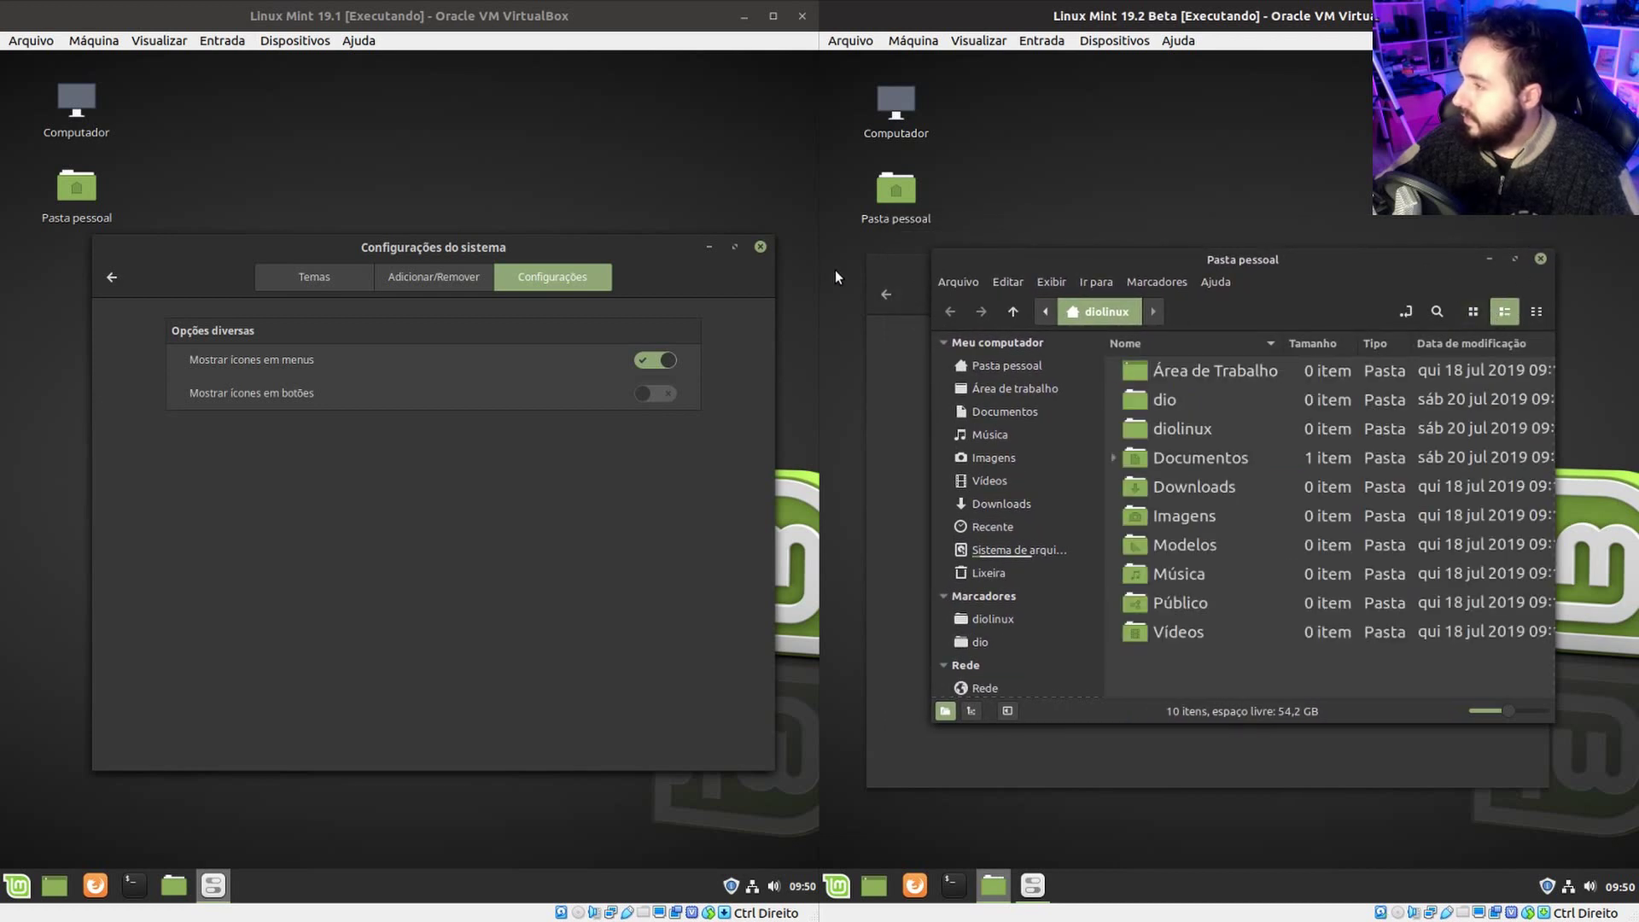
pyautogui.moveTo(932, 256); pyautogui.dragTo(905, 257)
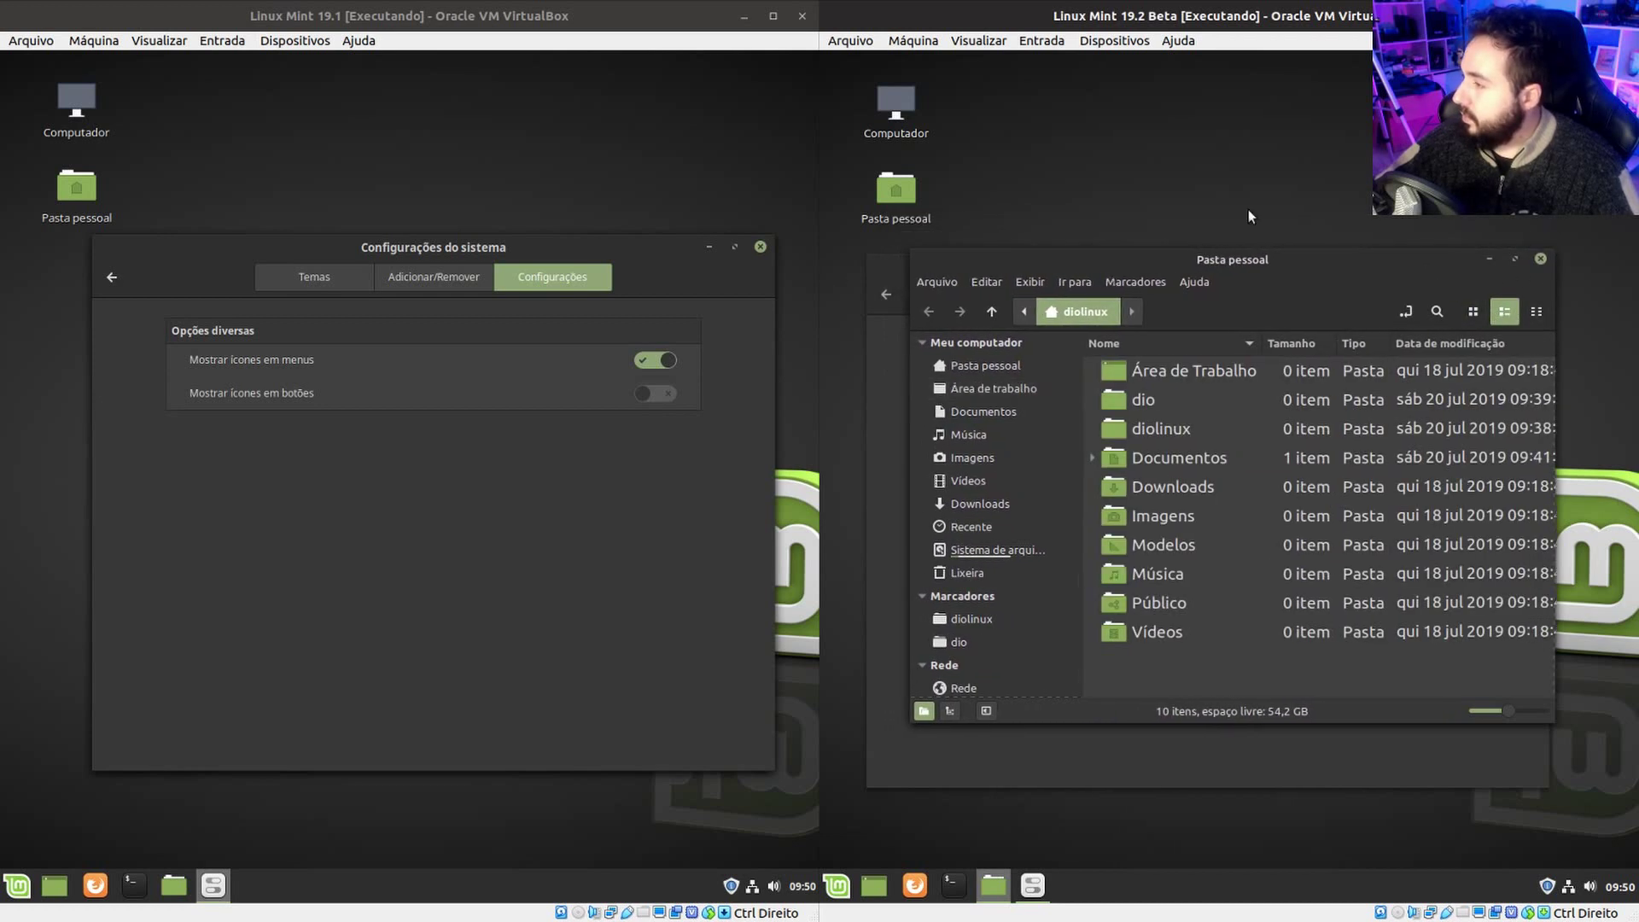
pyautogui.moveTo(1238, 250); pyautogui.dragTo(1244, 469)
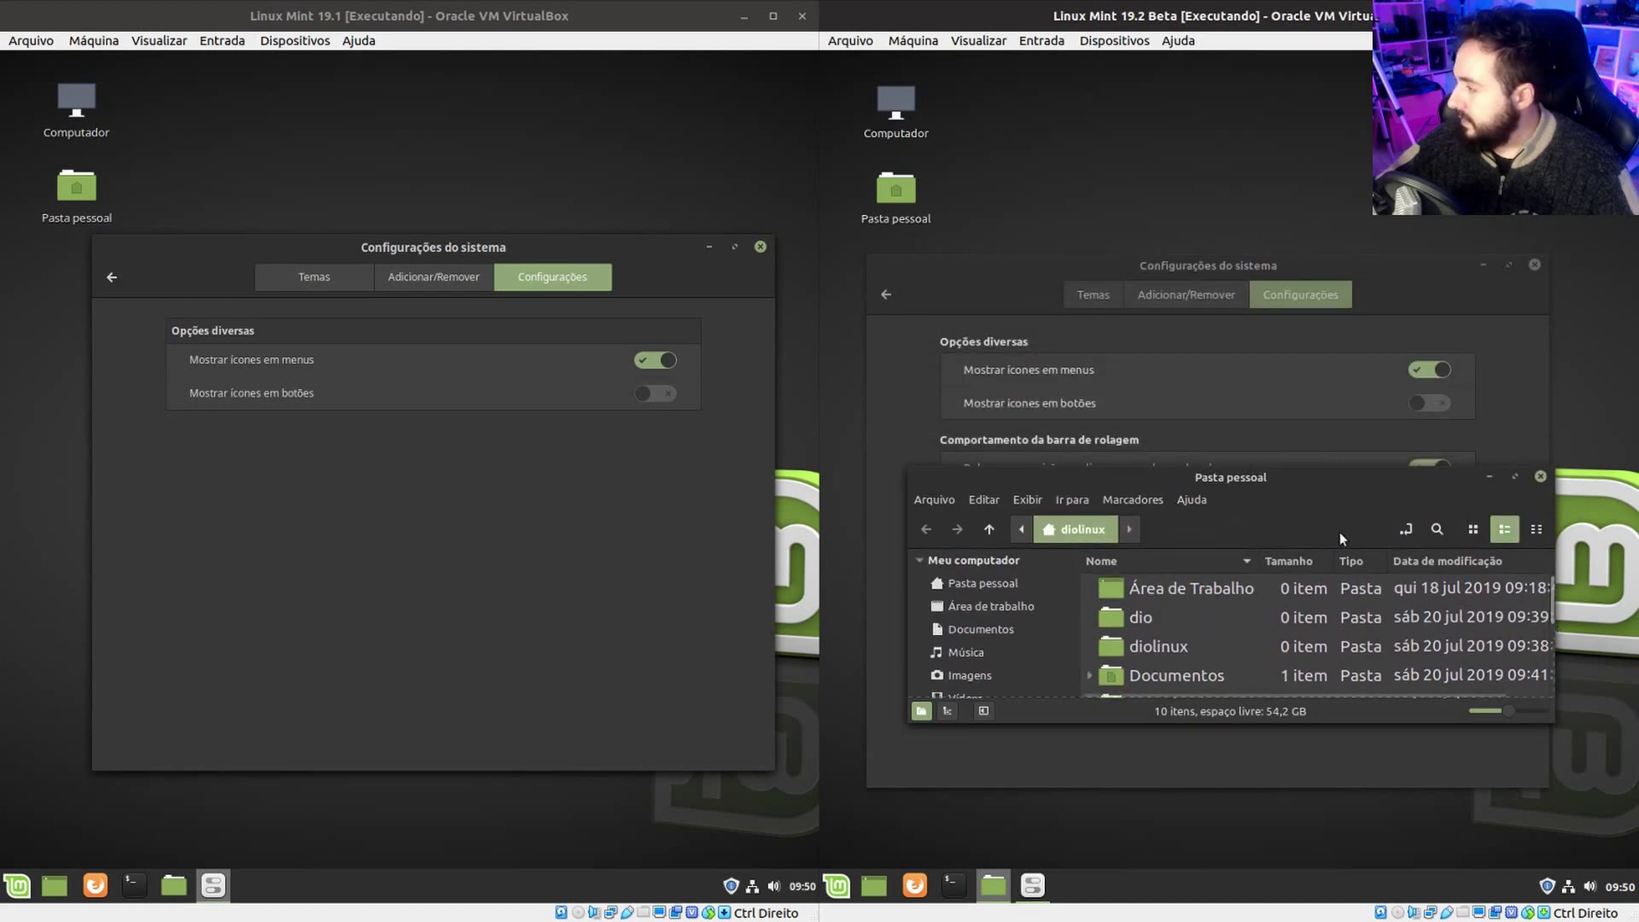
pyautogui.moveTo(1198, 475); pyautogui.dragTo(840, 335)
pyautogui.moveTo(971, 343); pyautogui.dragTo(903, 279)
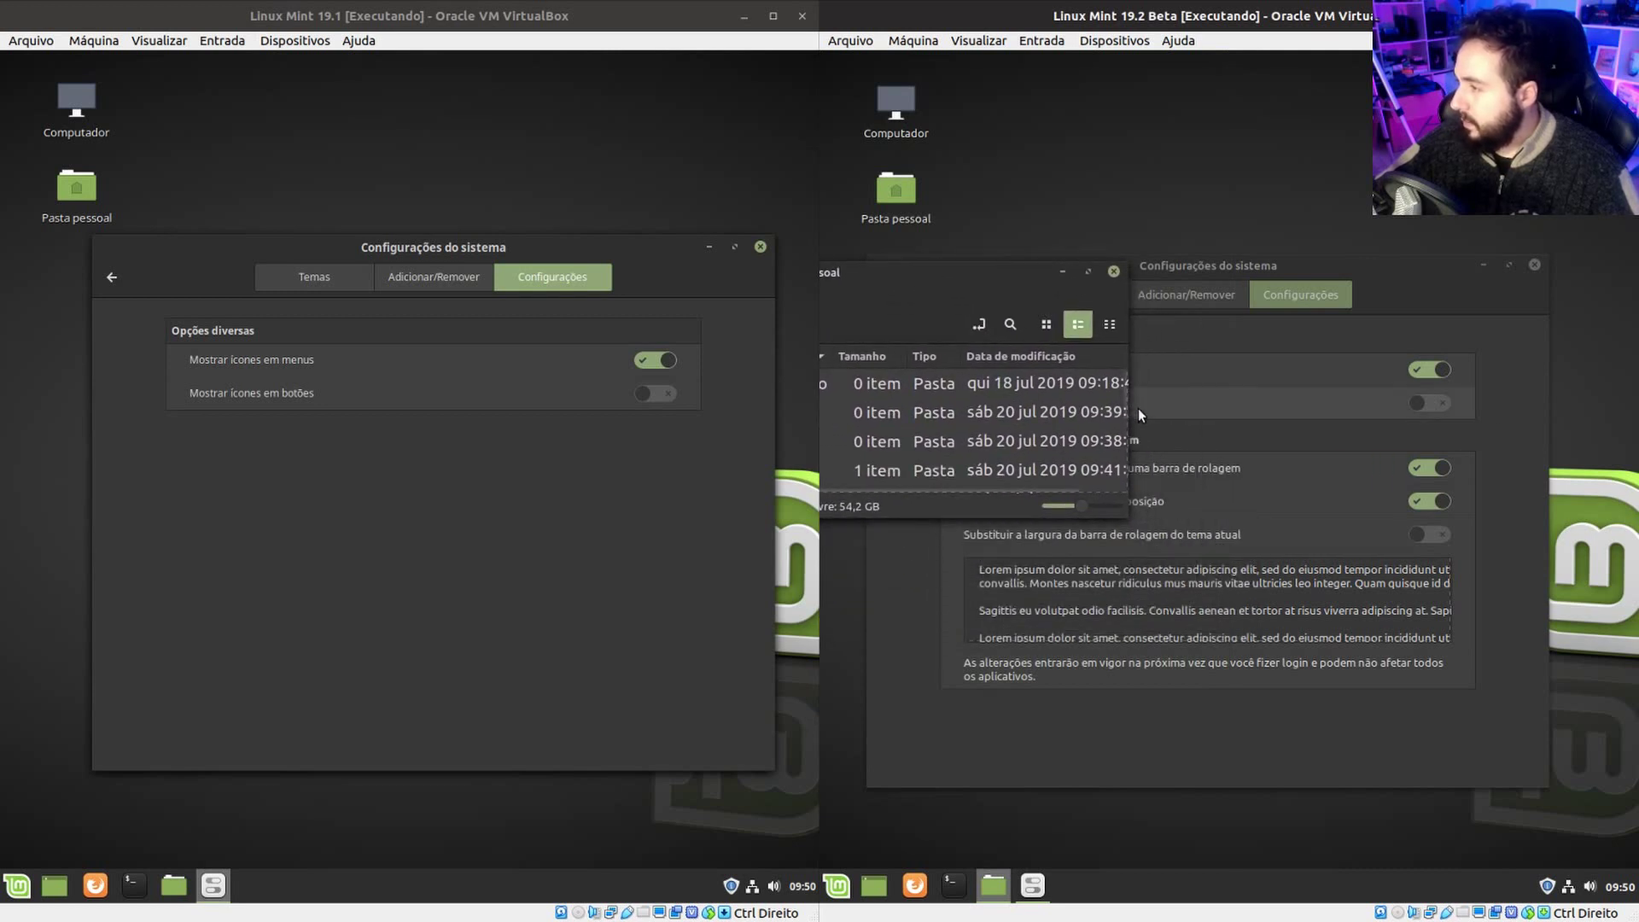
pyautogui.moveTo(1121, 393)
pyautogui.mouseDown()
pyautogui.moveTo(1128, 431)
pyautogui.moveTo(1129, 386)
pyautogui.mouseUp()
pyautogui.click(1308, 429)
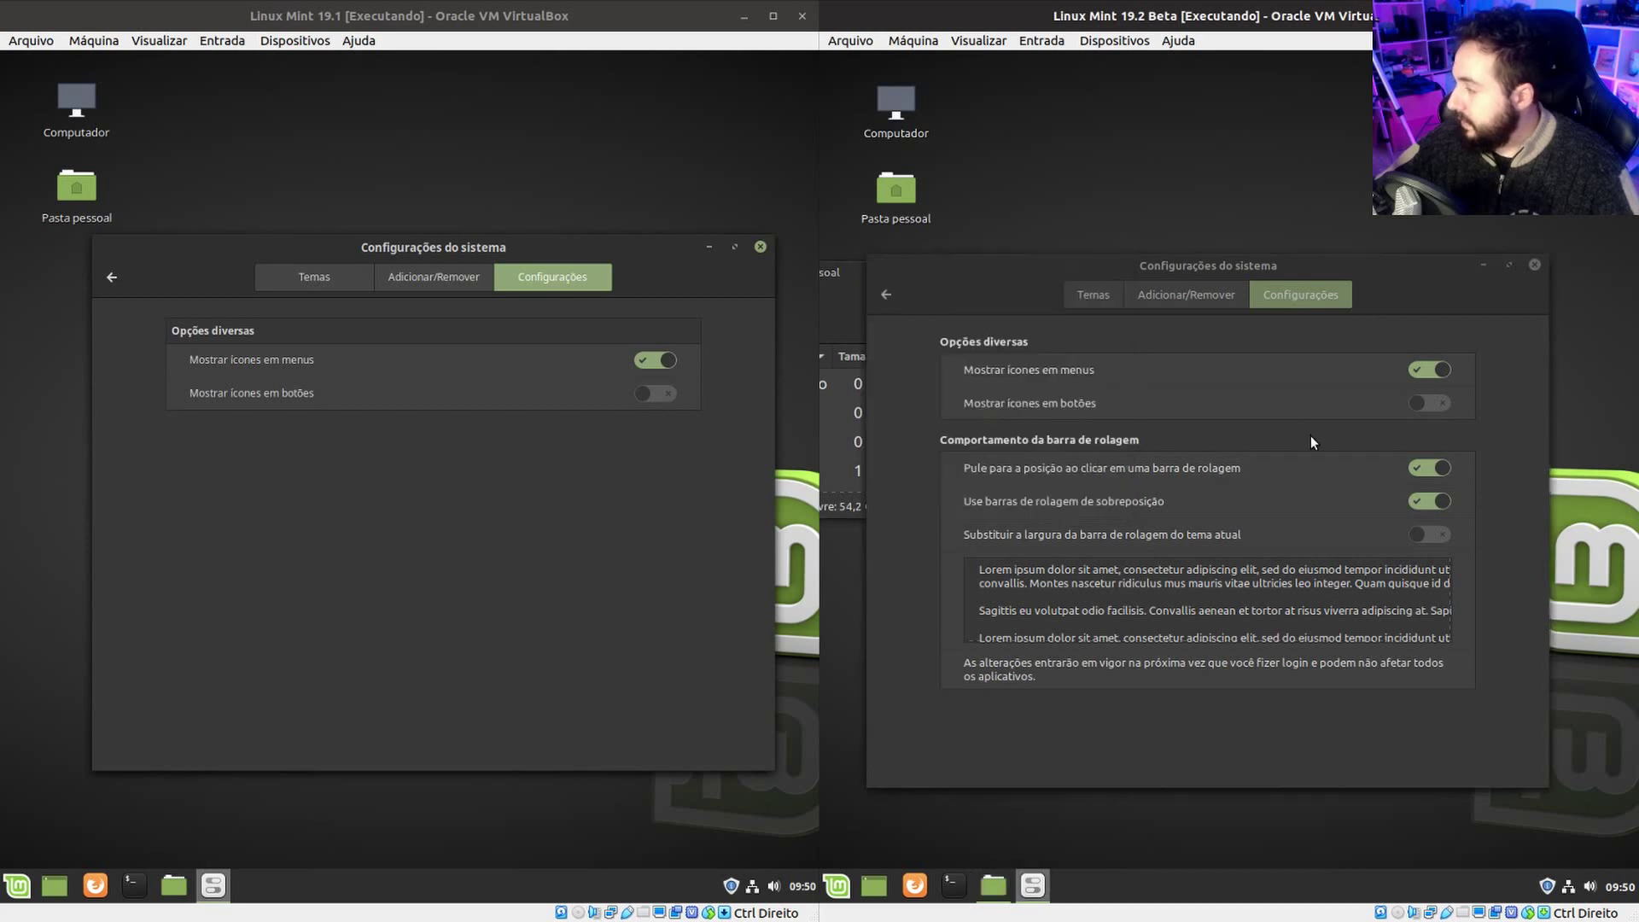
pyautogui.click(1438, 505)
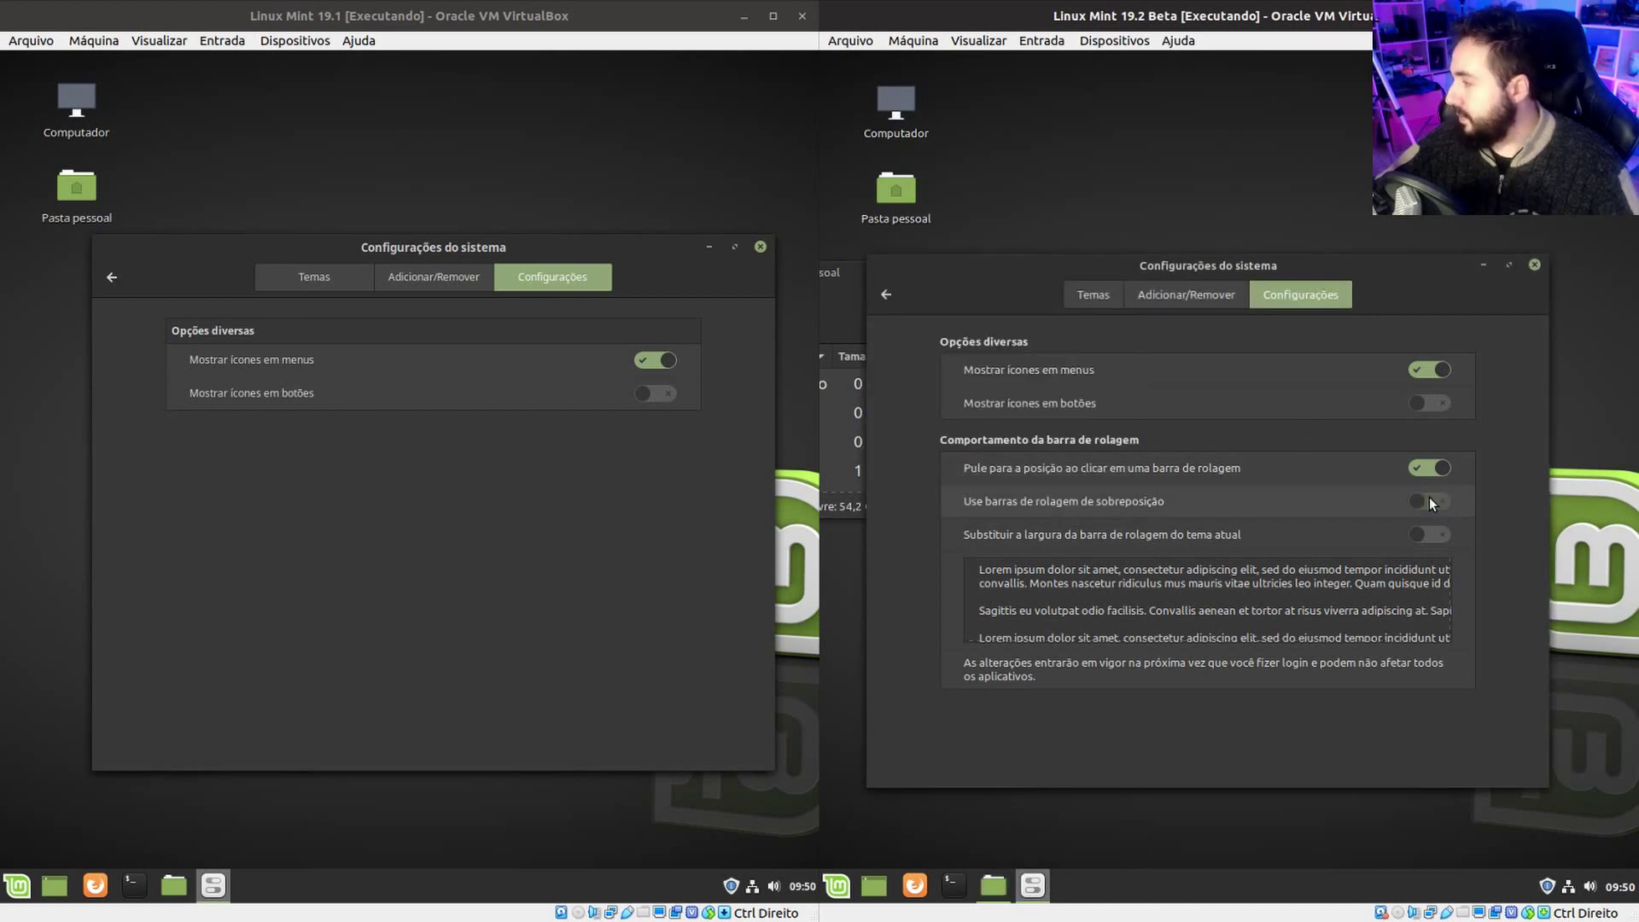
pyautogui.click(838, 274)
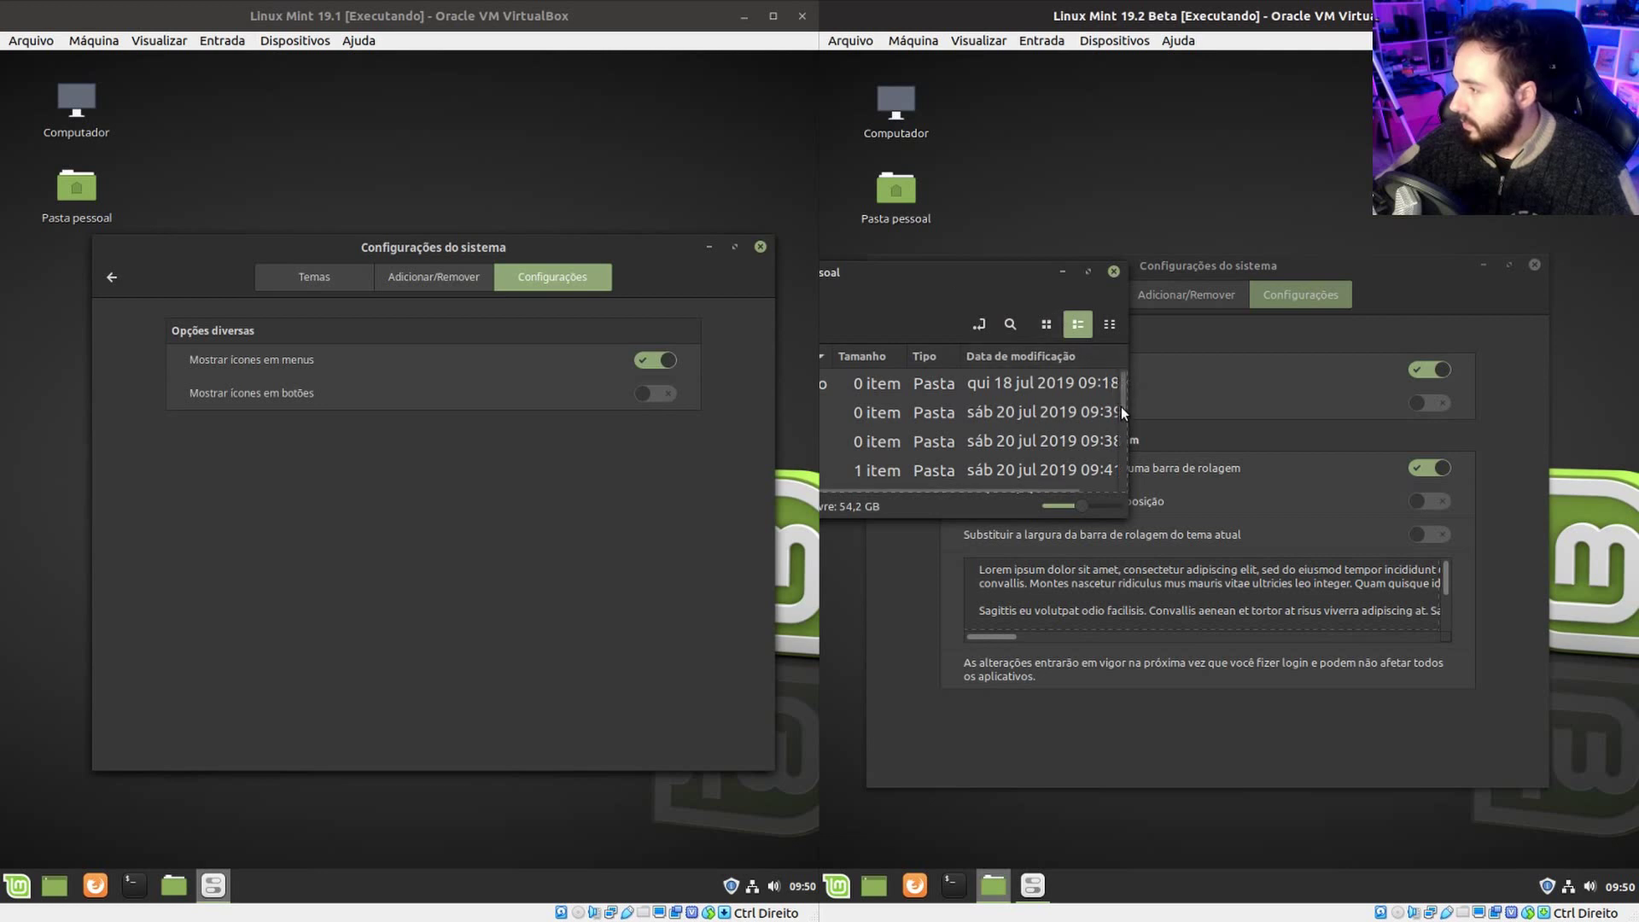
pyautogui.click(1113, 272)
pyautogui.click(996, 884)
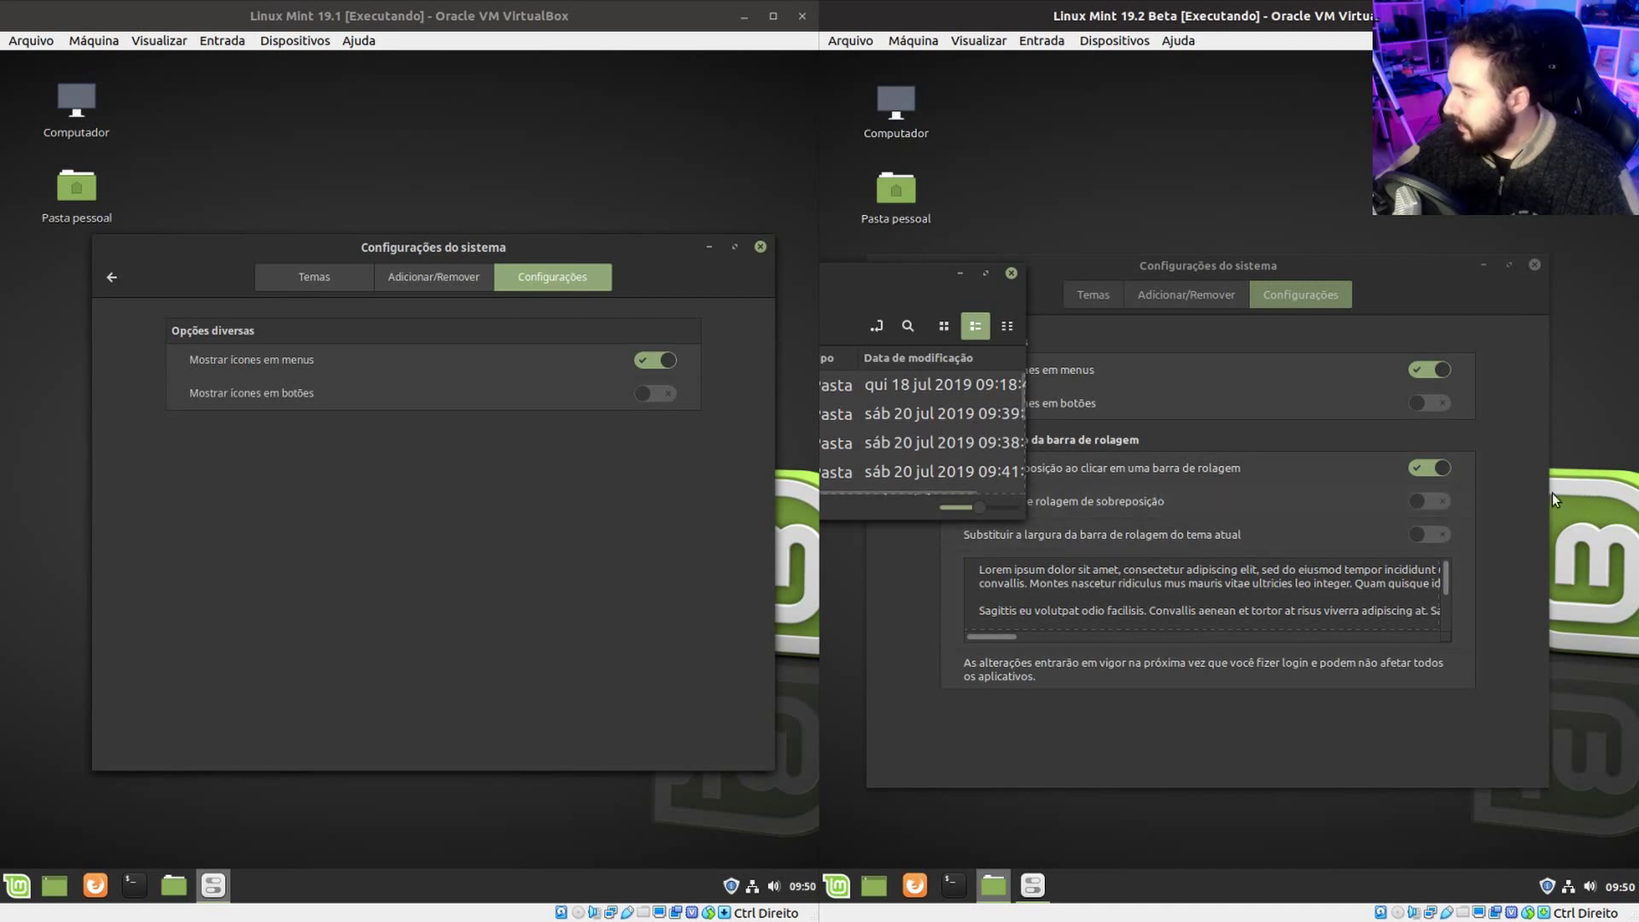
pyautogui.click(1475, 502)
pyautogui.click(1429, 500)
pyautogui.moveTo(1101, 265); pyautogui.dragTo(1192, 271)
pyautogui.click(879, 275)
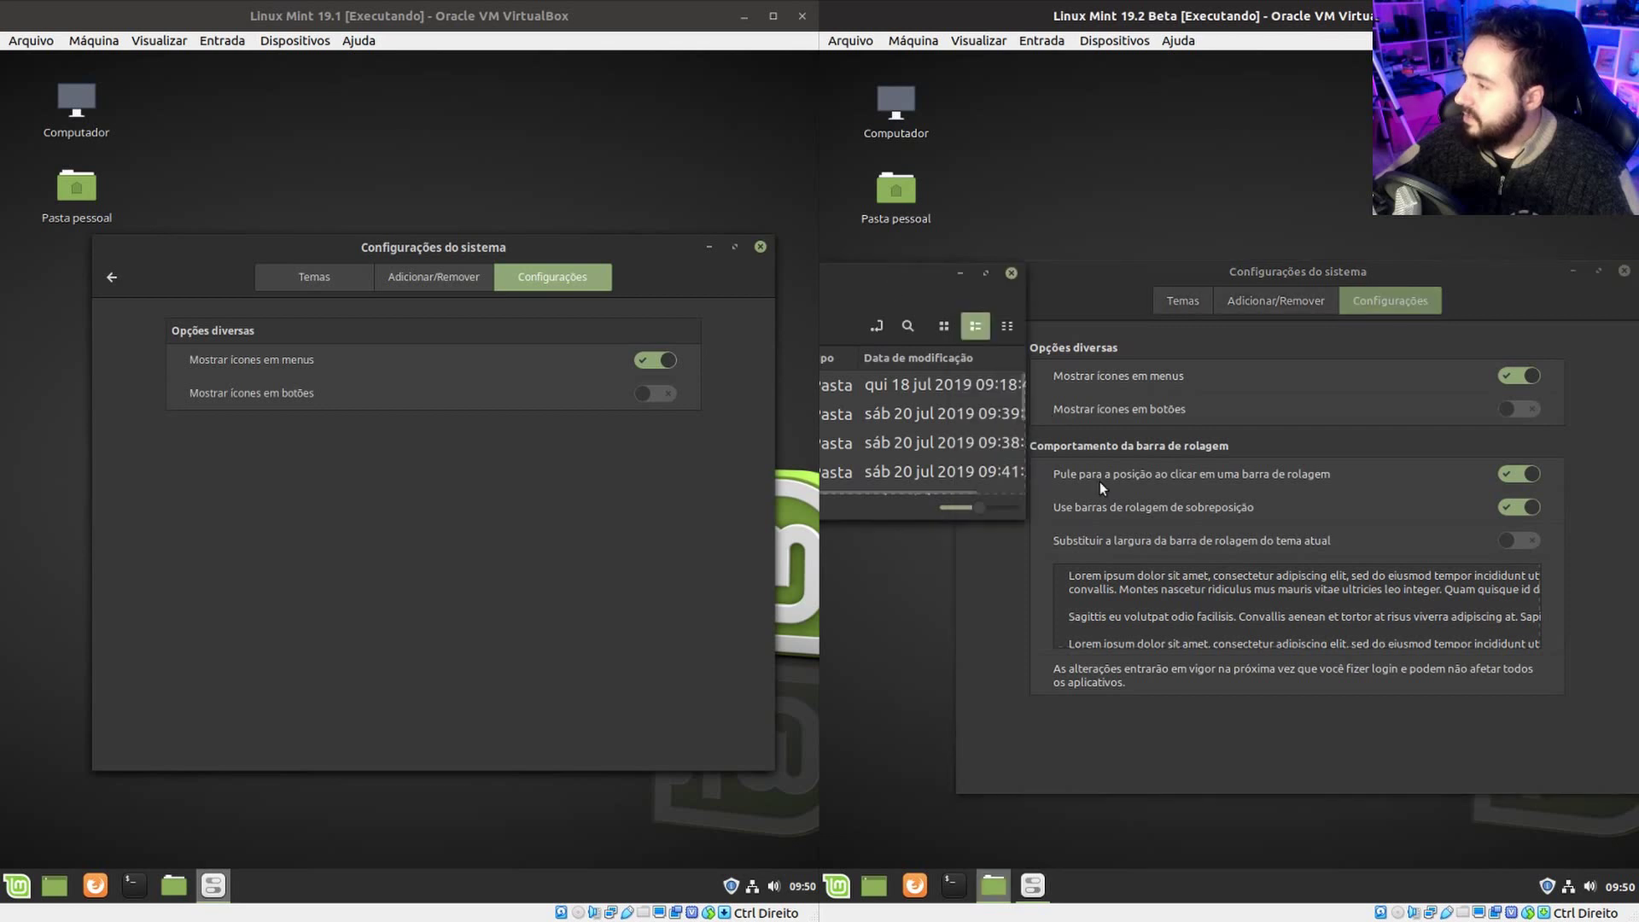
pyautogui.click(1012, 274)
pyautogui.moveTo(1135, 267); pyautogui.dragTo(945, 238)
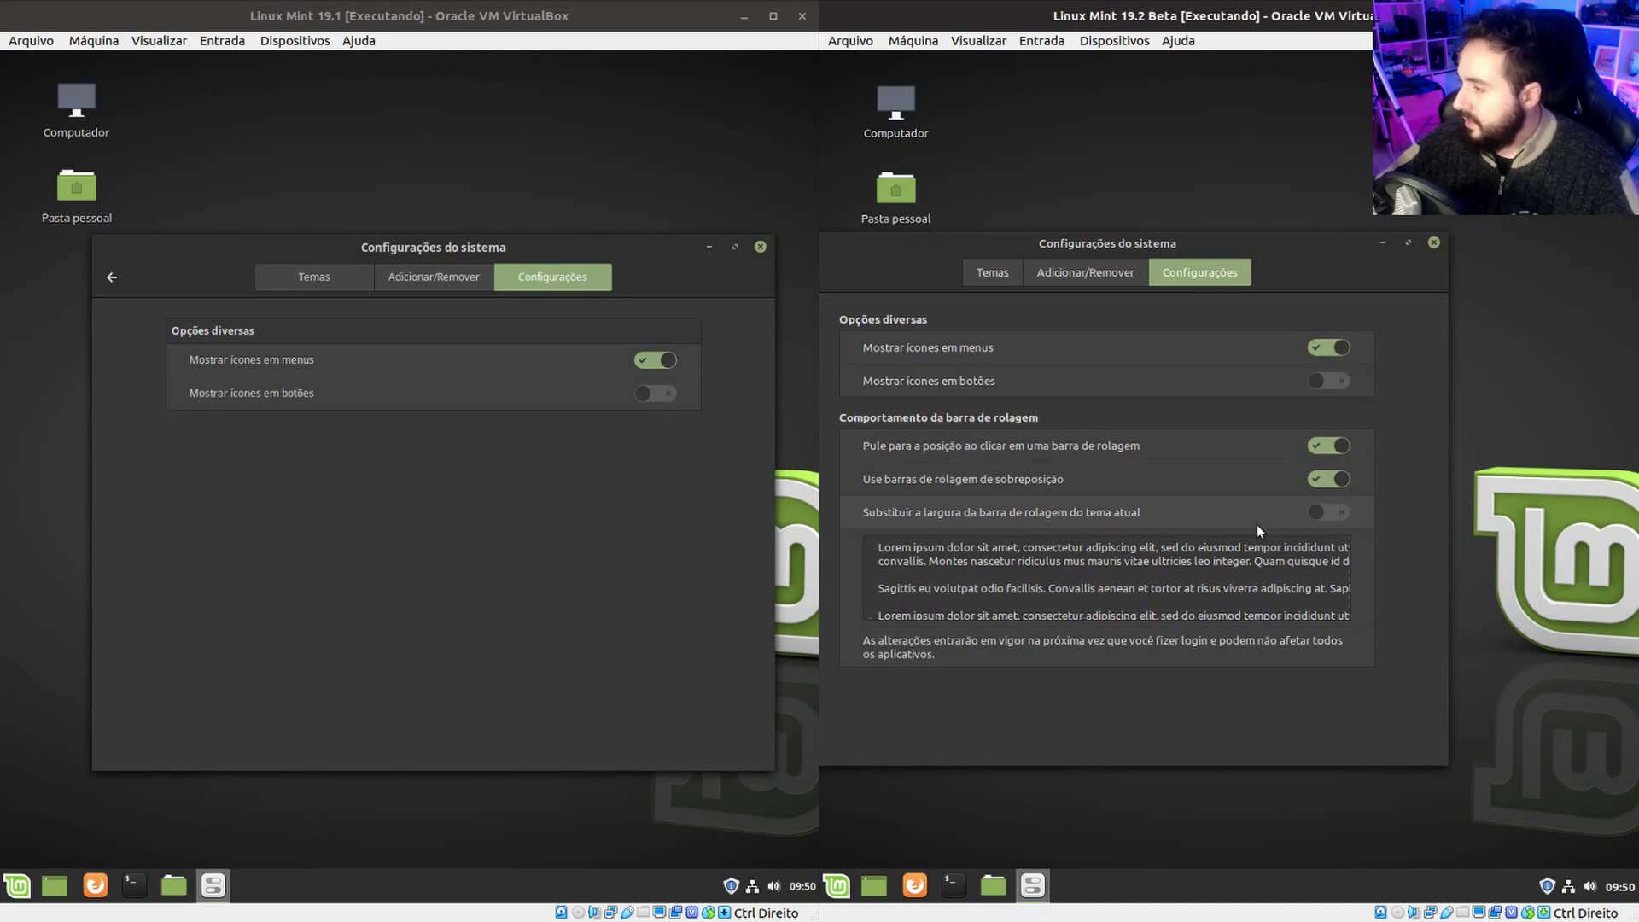
# On 19.2, override the theme's scrollbar width and try different widths beside the home folder window.
pyautogui.click(1321, 513)
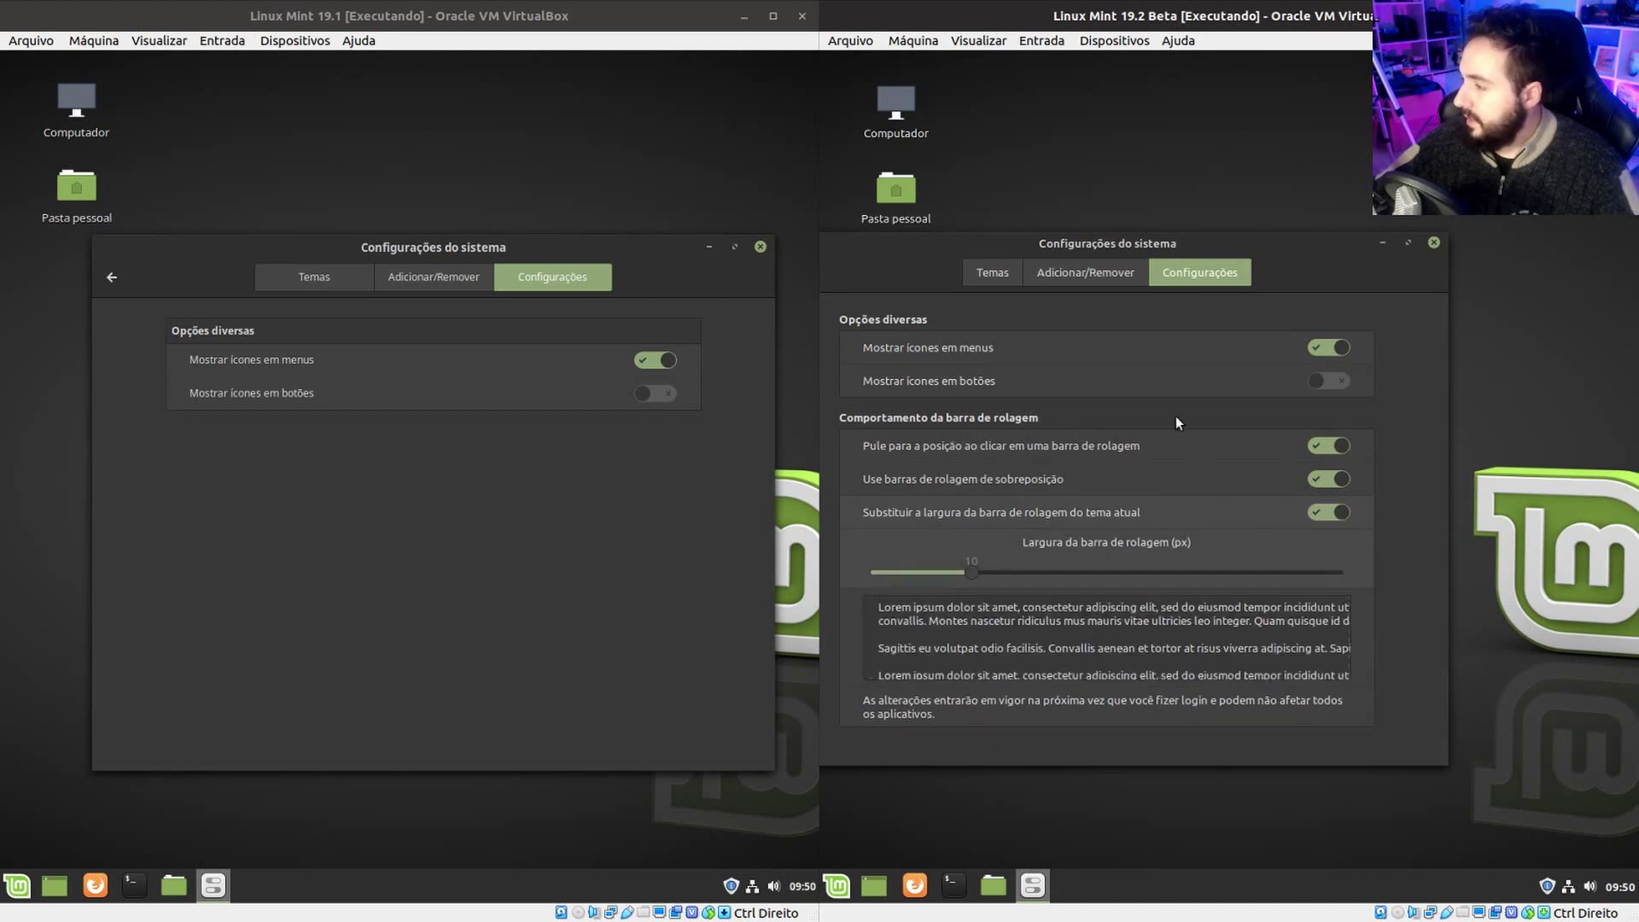
pyautogui.moveTo(1088, 243); pyautogui.dragTo(1272, 274)
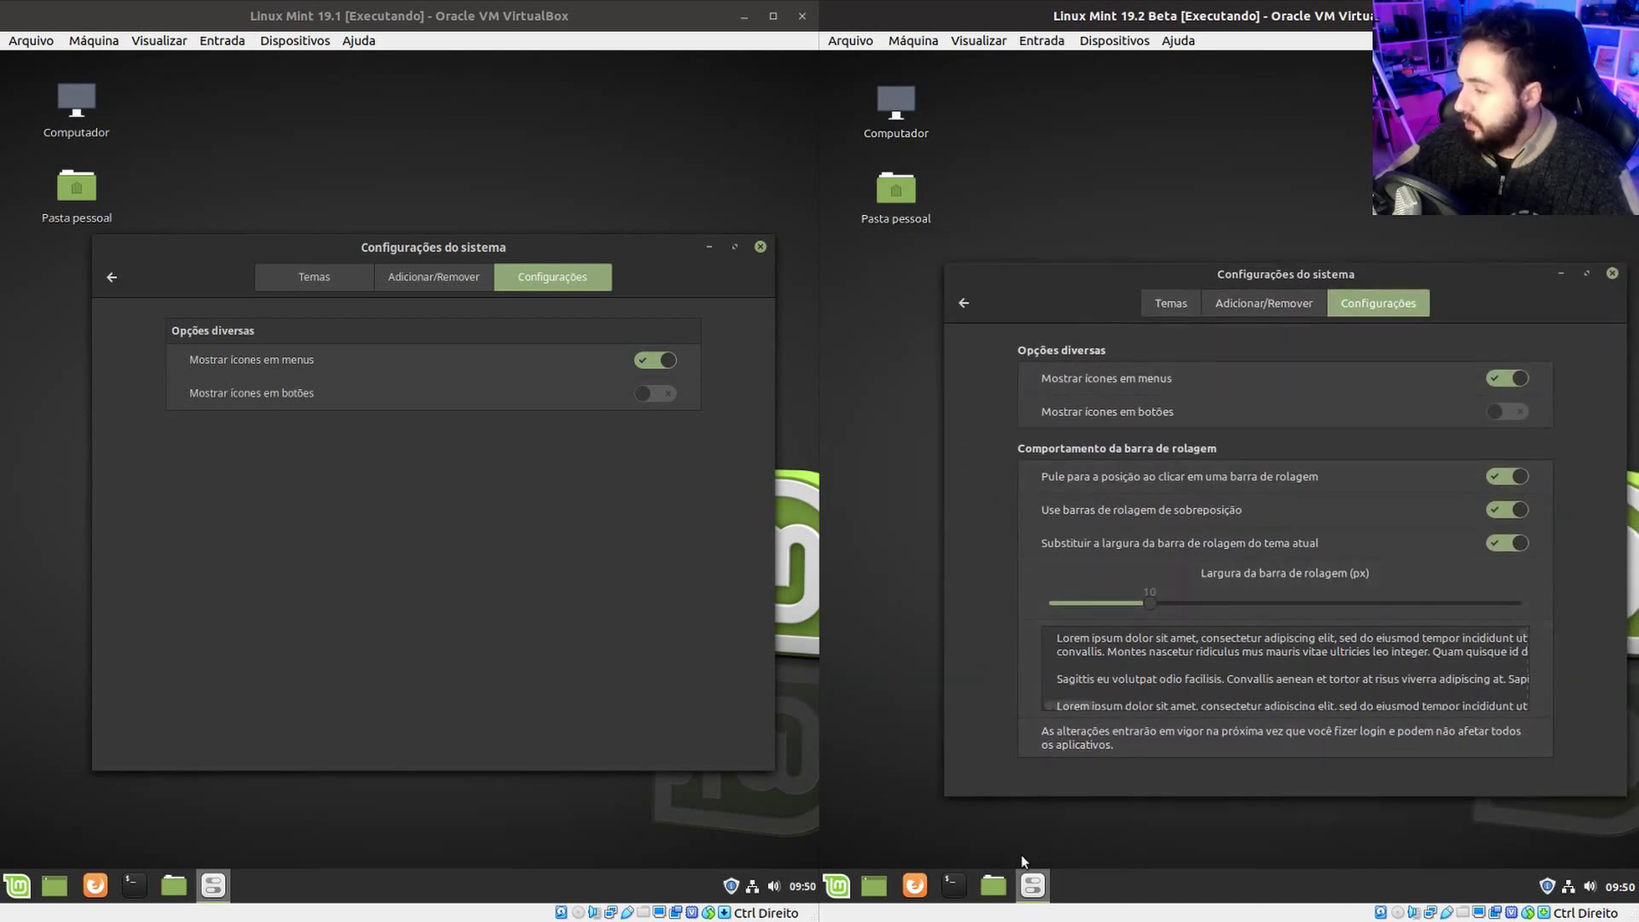
pyautogui.click(996, 895)
pyautogui.moveTo(1166, 353); pyautogui.dragTo(896, 327)
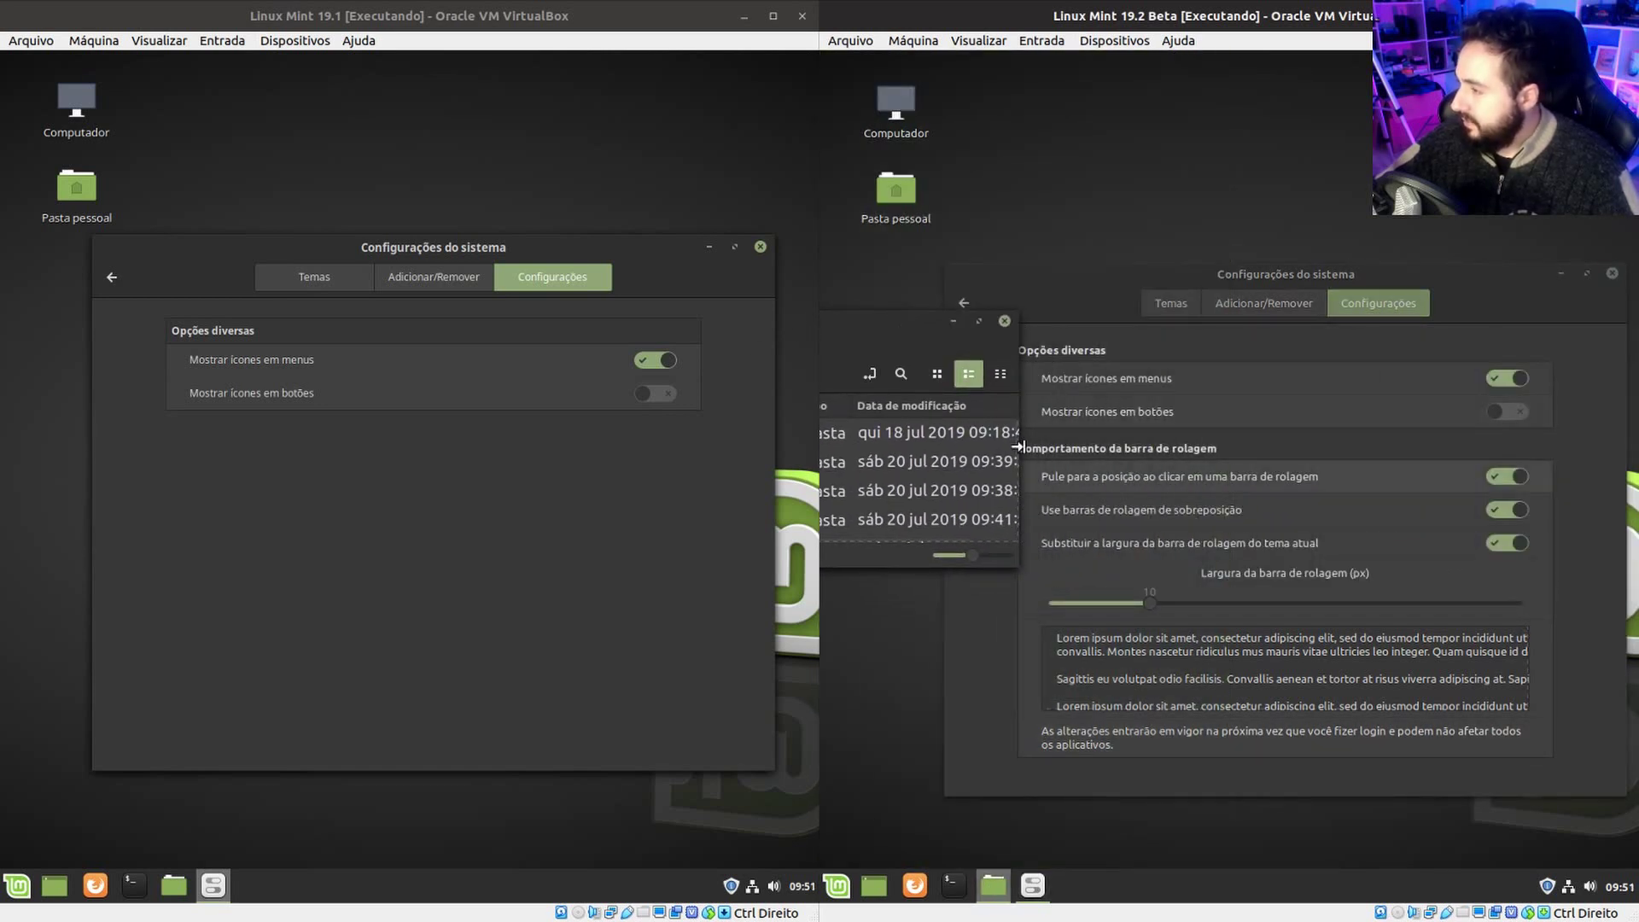
pyautogui.moveTo(1151, 602); pyautogui.dragTo(1358, 602)
pyautogui.click(854, 355)
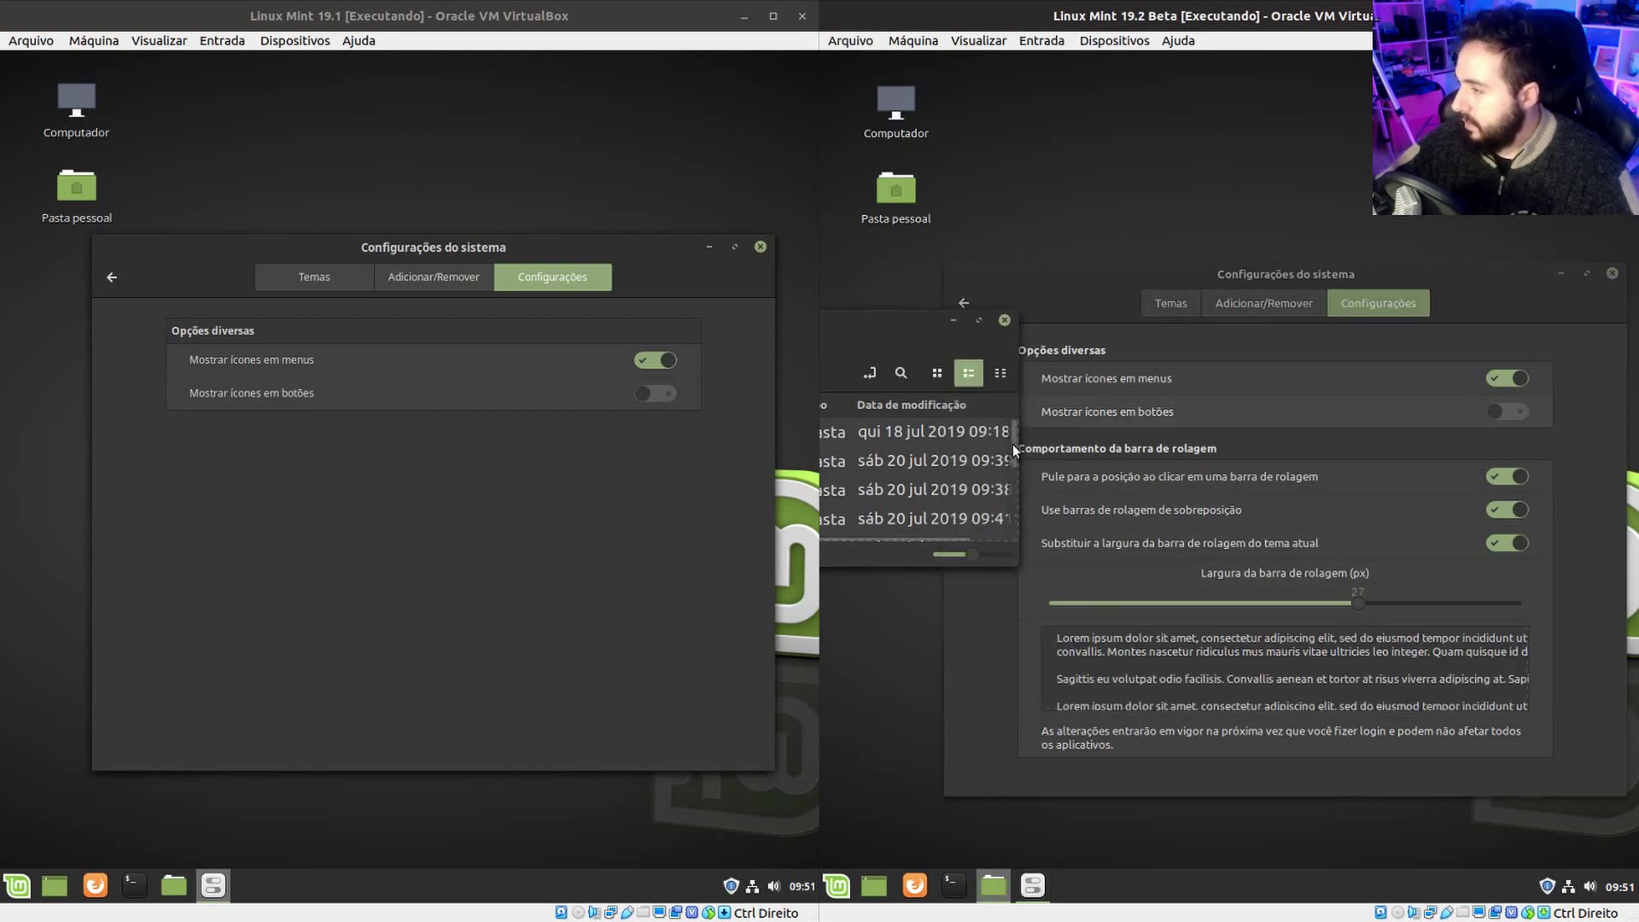
pyautogui.click(1371, 596)
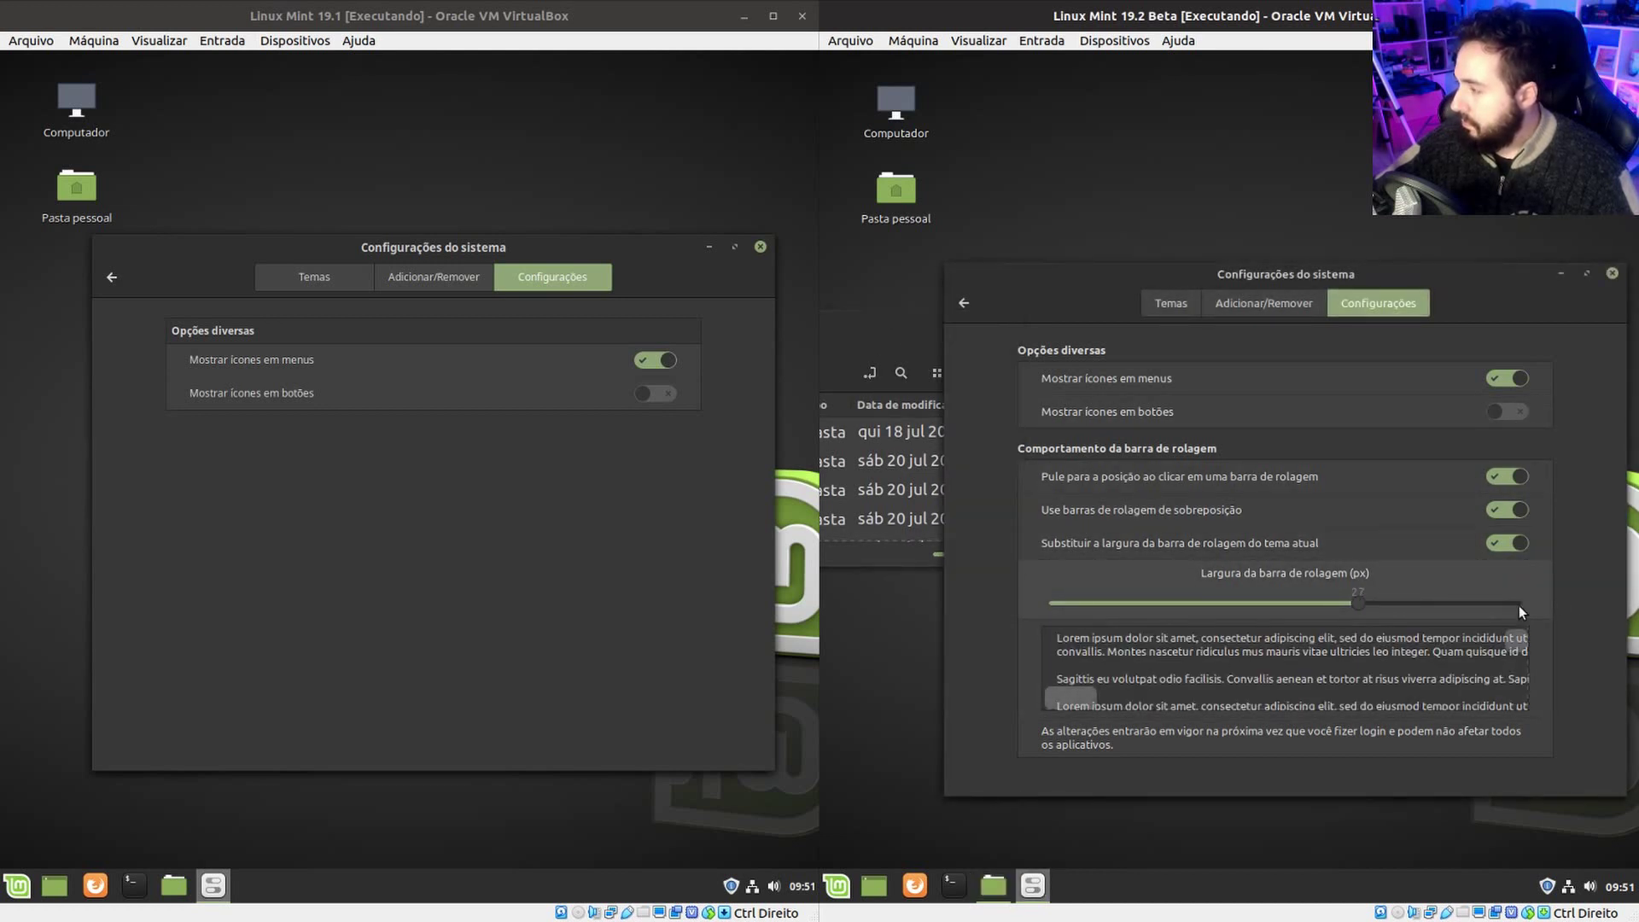
pyautogui.moveTo(1430, 604); pyautogui.dragTo(1492, 603)
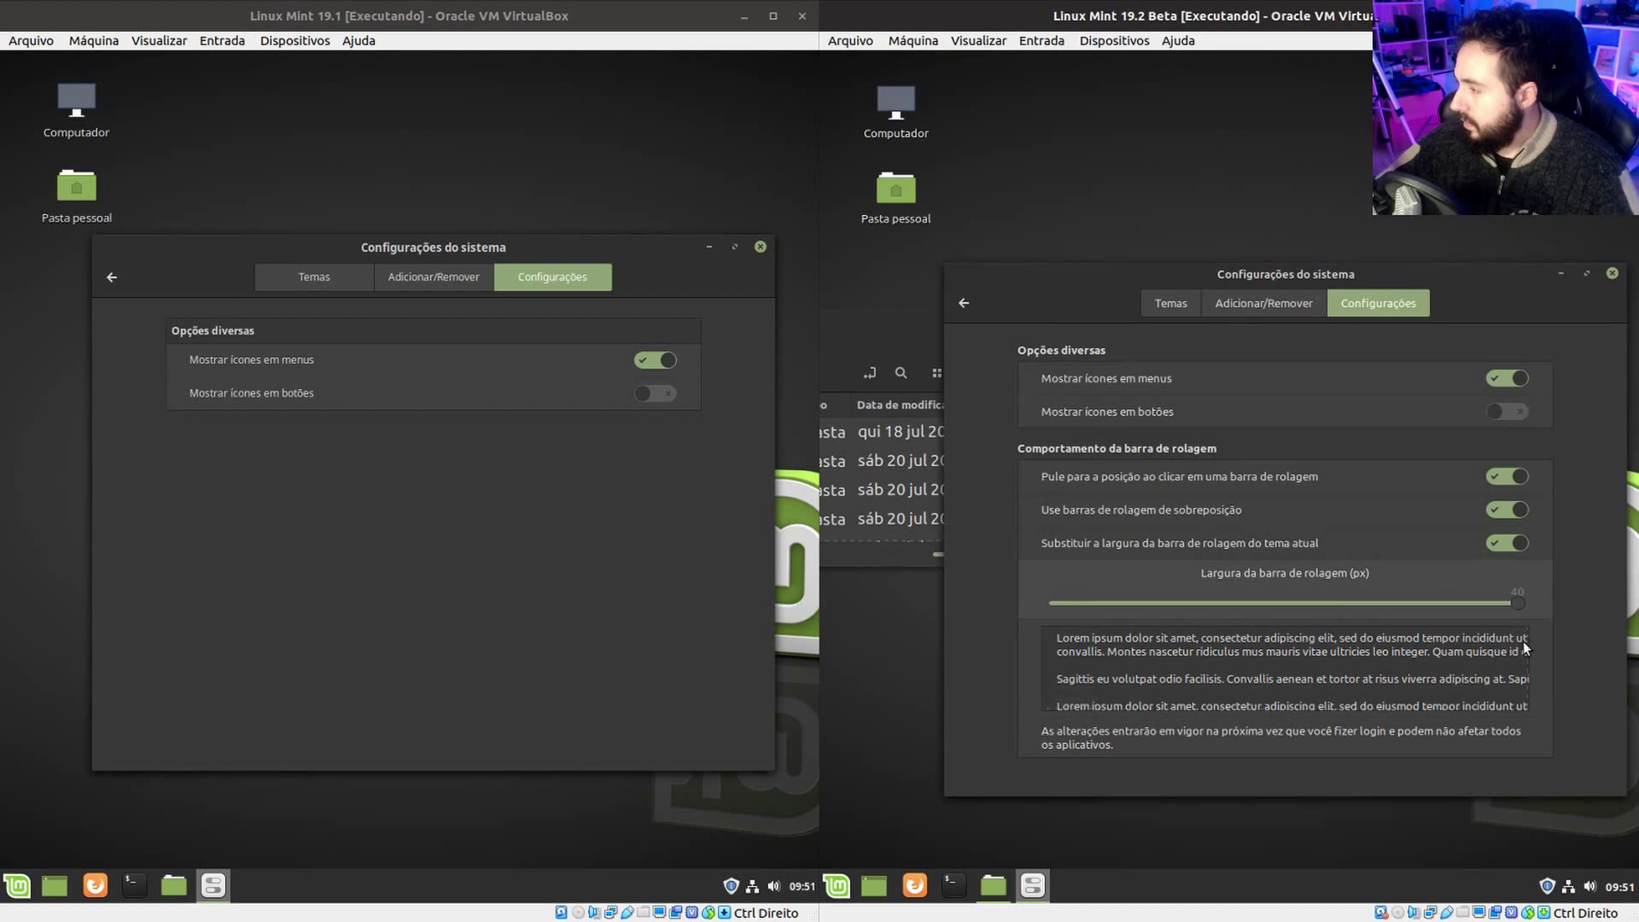
pyautogui.moveTo(1508, 673); pyautogui.dragTo(1405, 623)
pyautogui.click(925, 351)
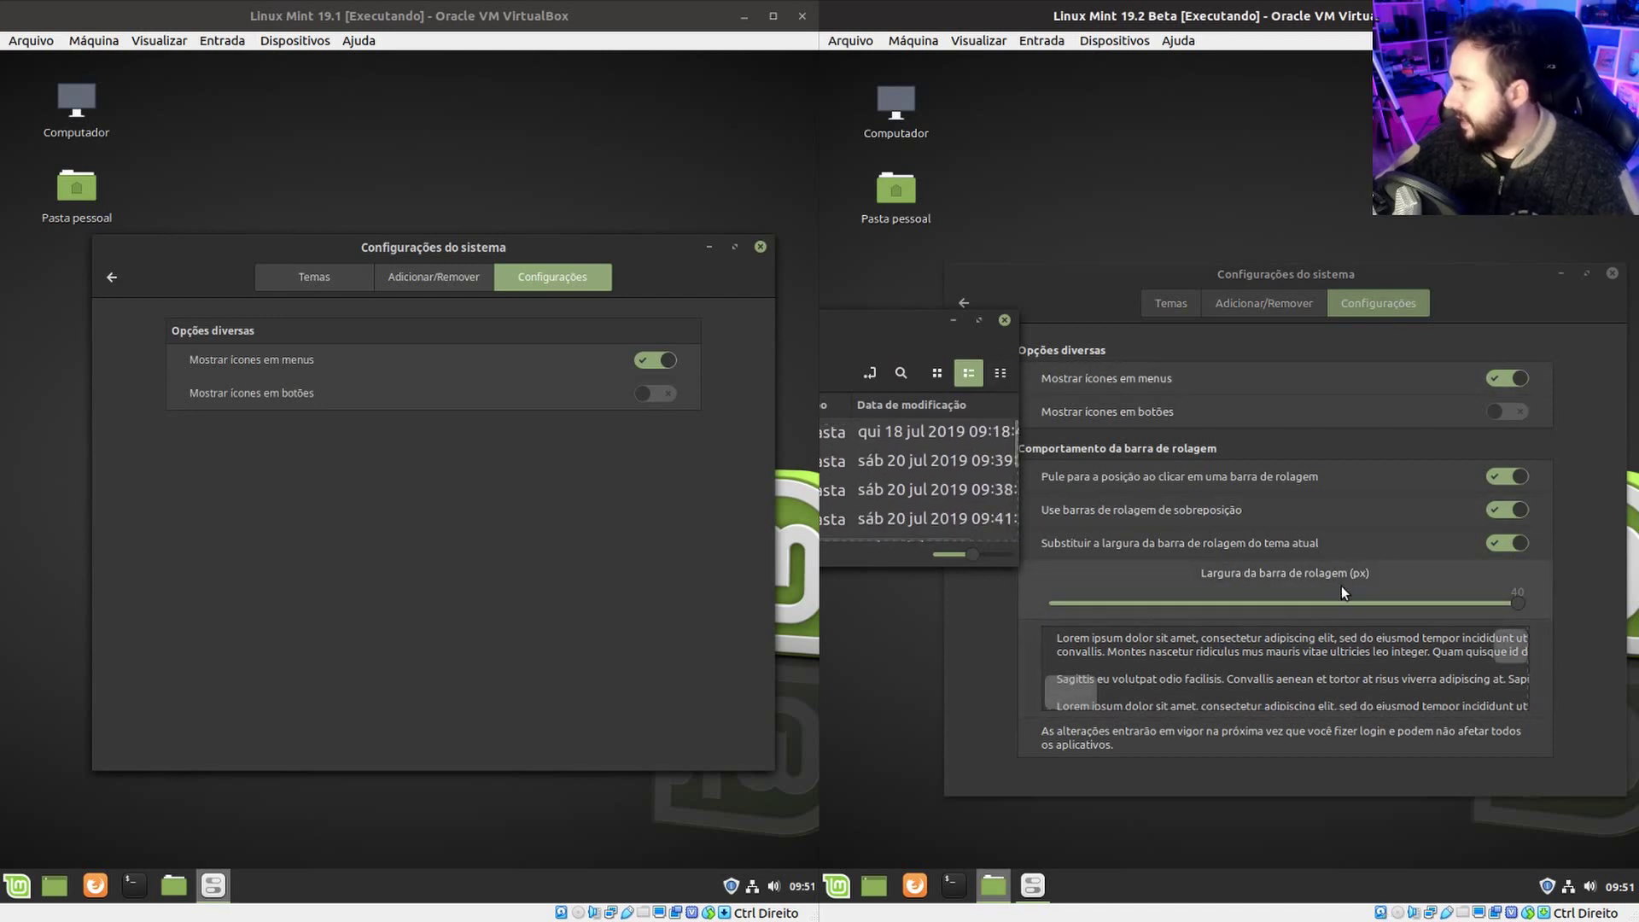
pyautogui.moveTo(1518, 603); pyautogui.dragTo(1260, 603)
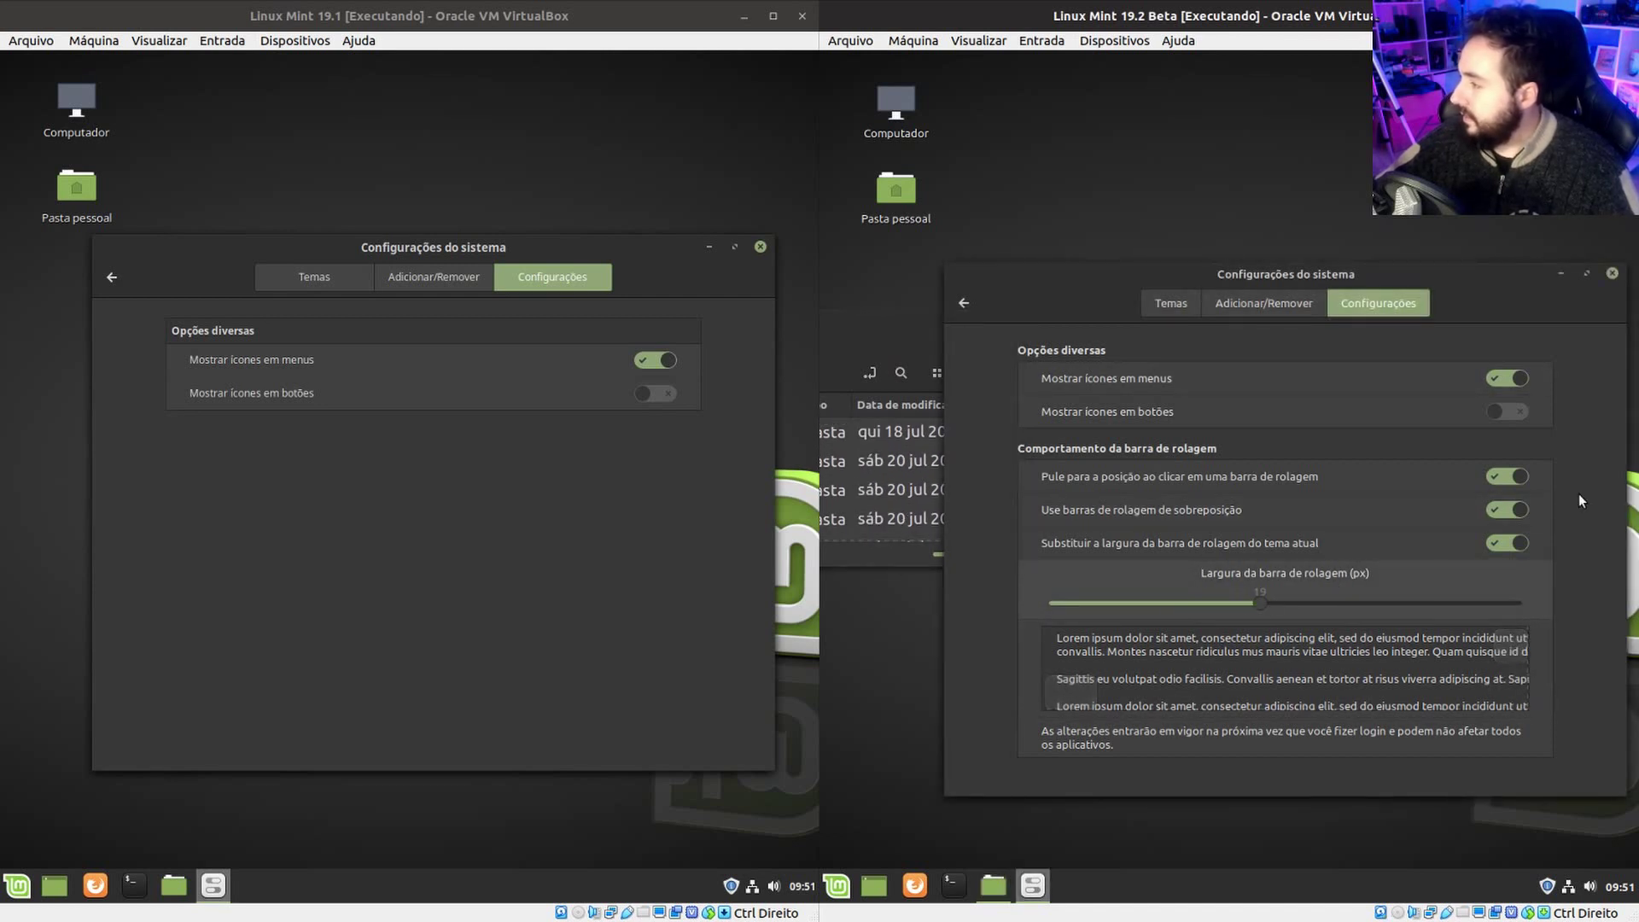
# Turn the width override off, toggle overlay scrollbars off and back on, and close the home folder.
pyautogui.click(1518, 544)
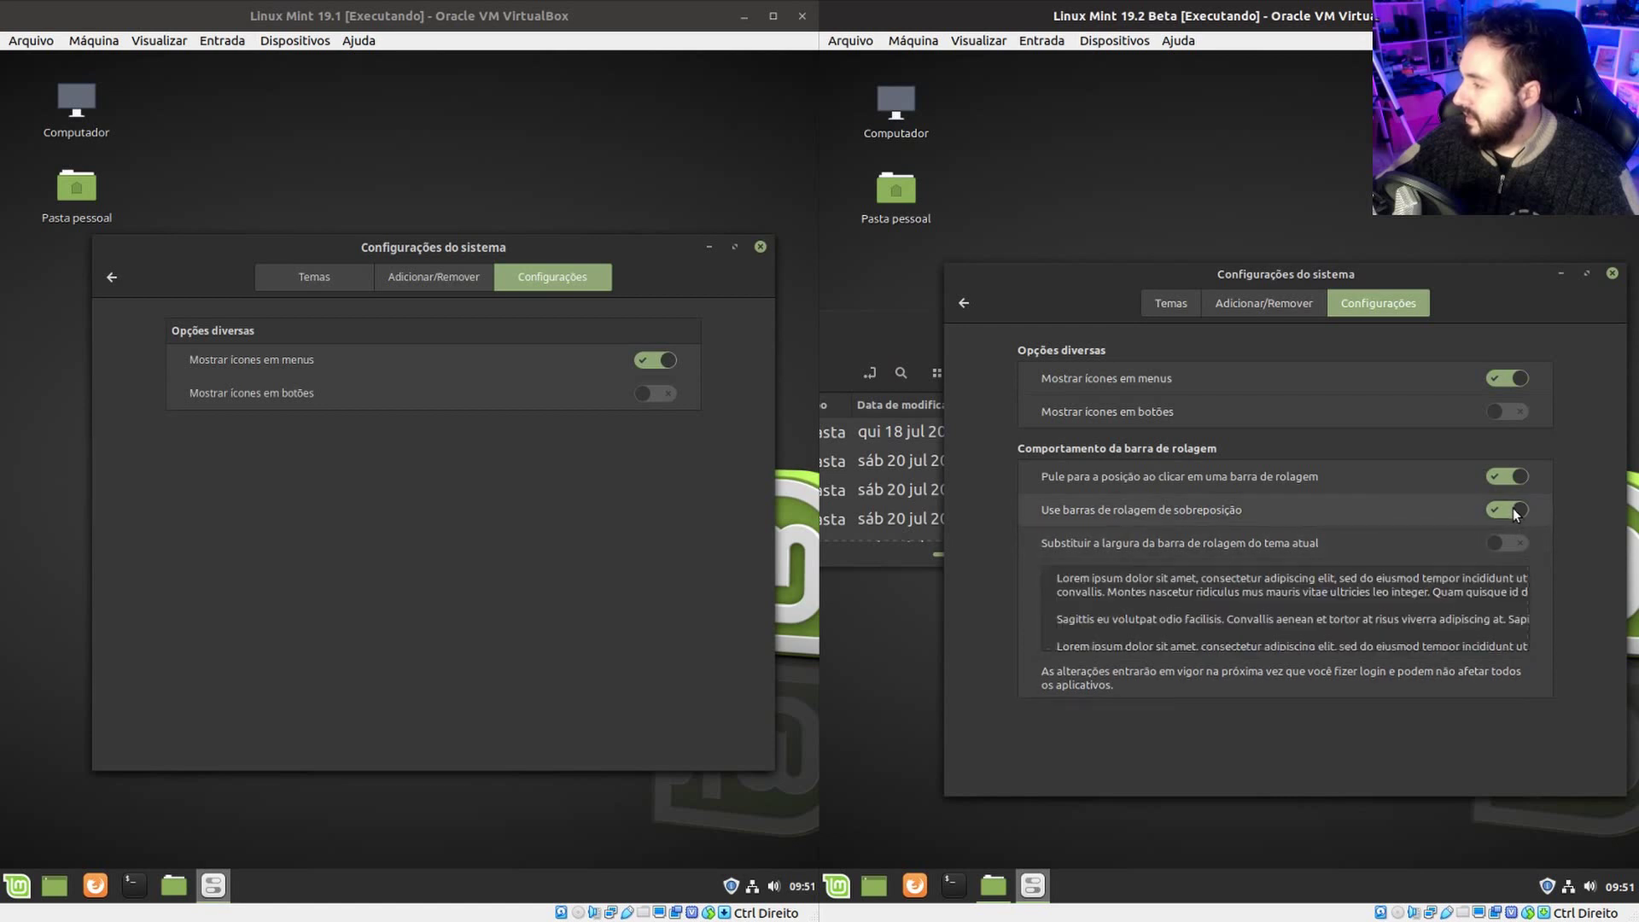
pyautogui.click(1509, 507)
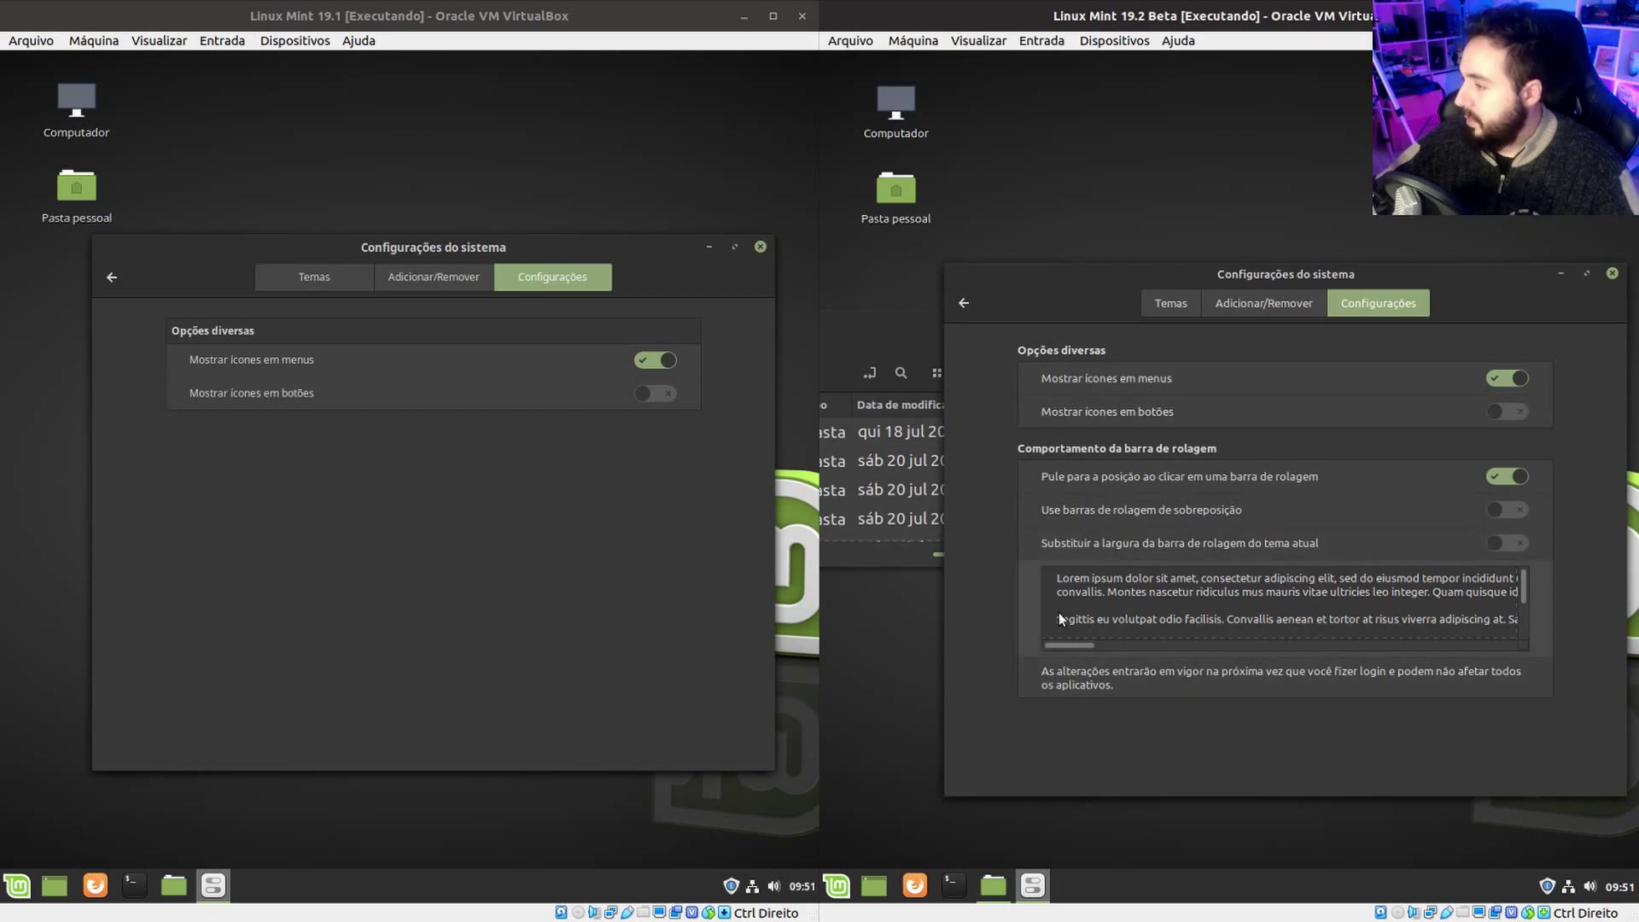
pyautogui.click(905, 340)
pyautogui.moveTo(982, 340); pyautogui.dragTo(1252, 433)
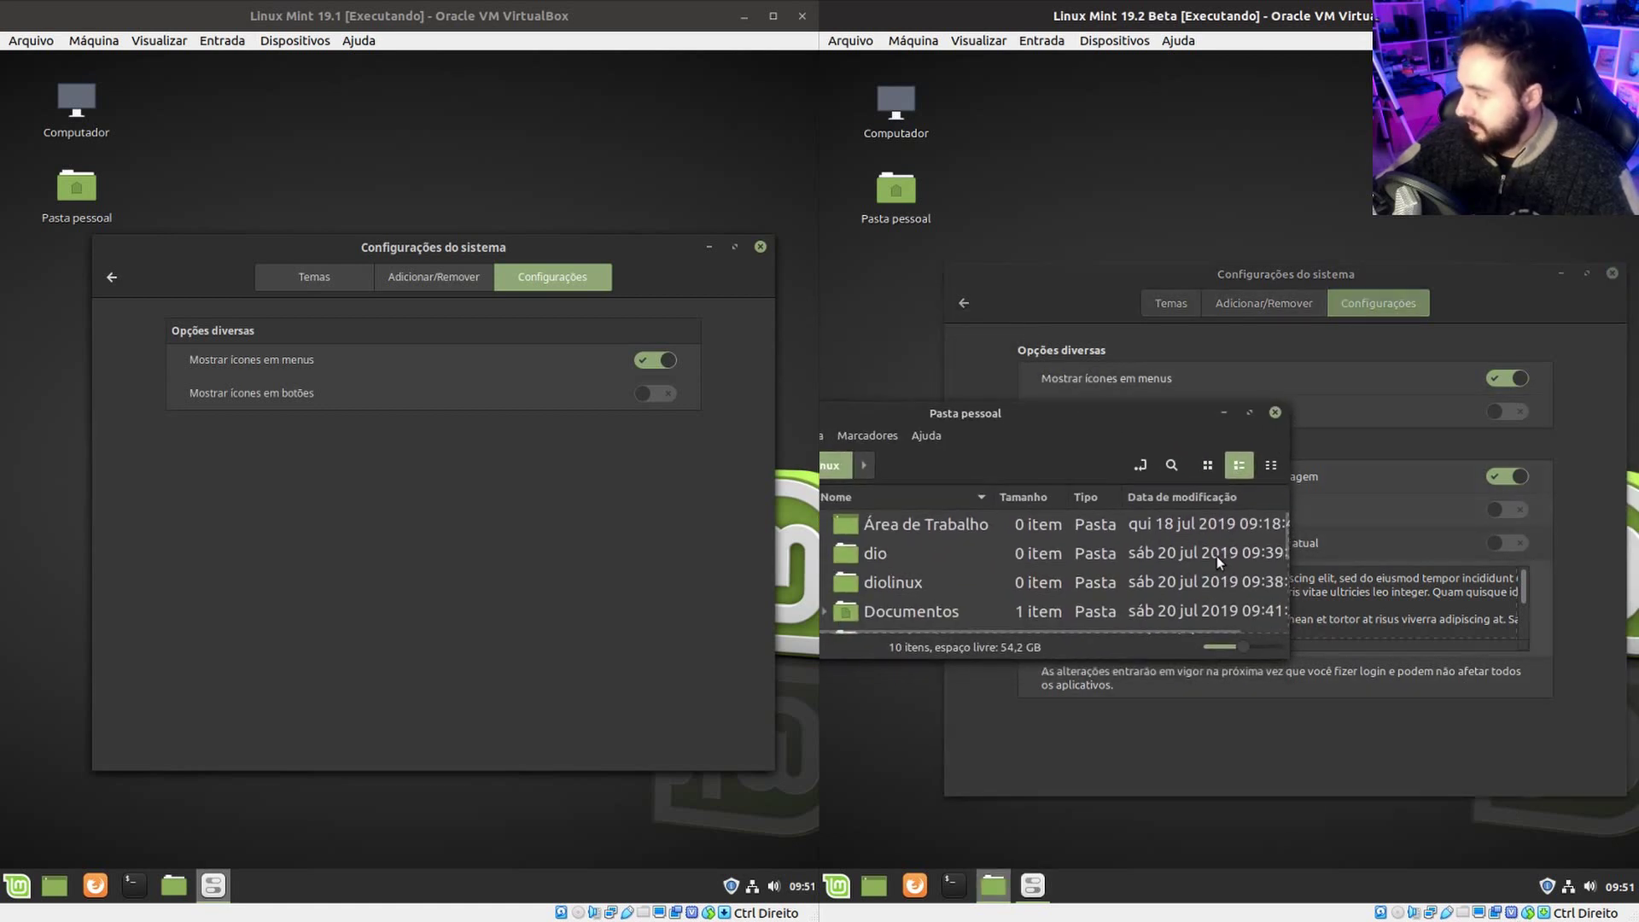
pyautogui.click(1275, 412)
pyautogui.click(1498, 513)
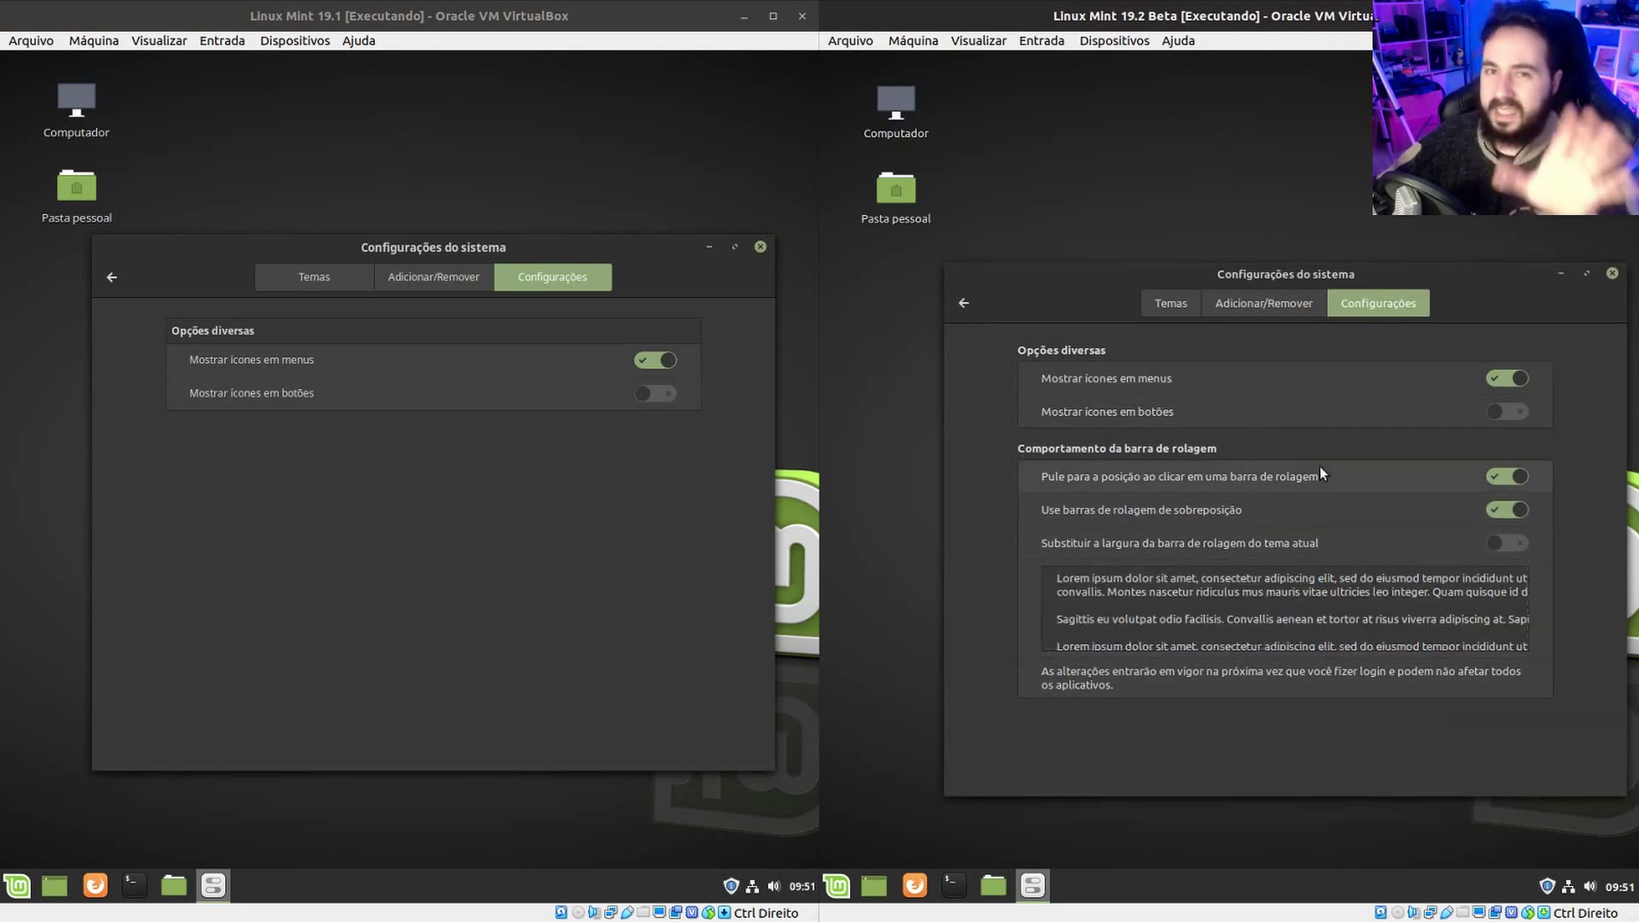
pyautogui.moveTo(1545, 289); pyautogui.dragTo(1494, 230)
# Return both settings windows to the overview and go to the Applets page.
pyautogui.click(914, 245)
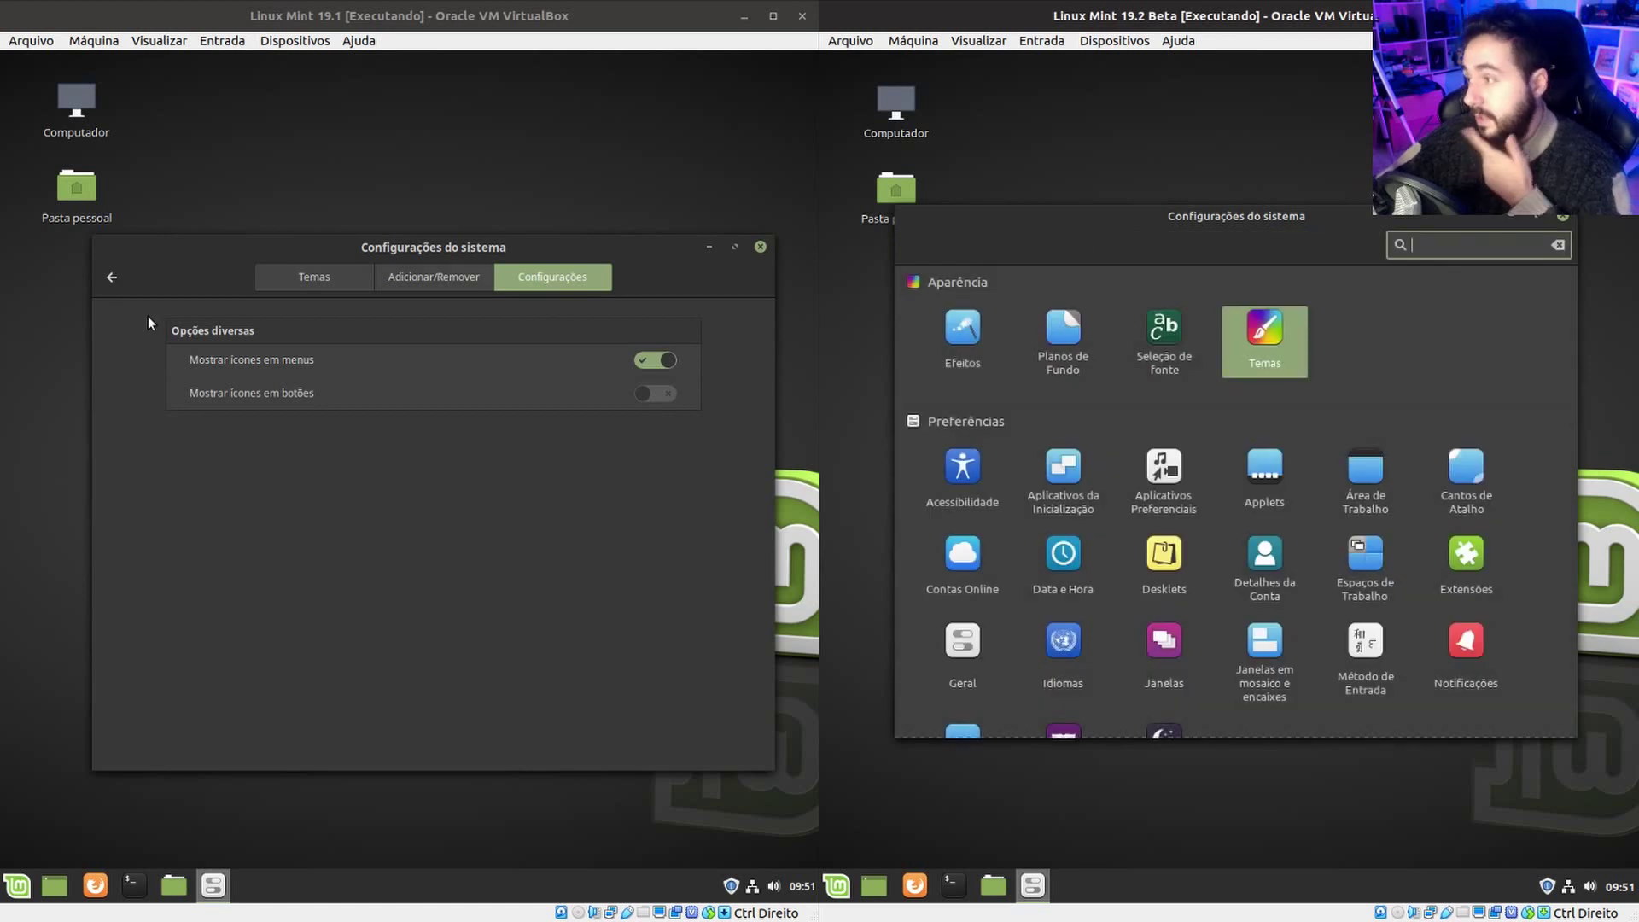
pyautogui.click(115, 280)
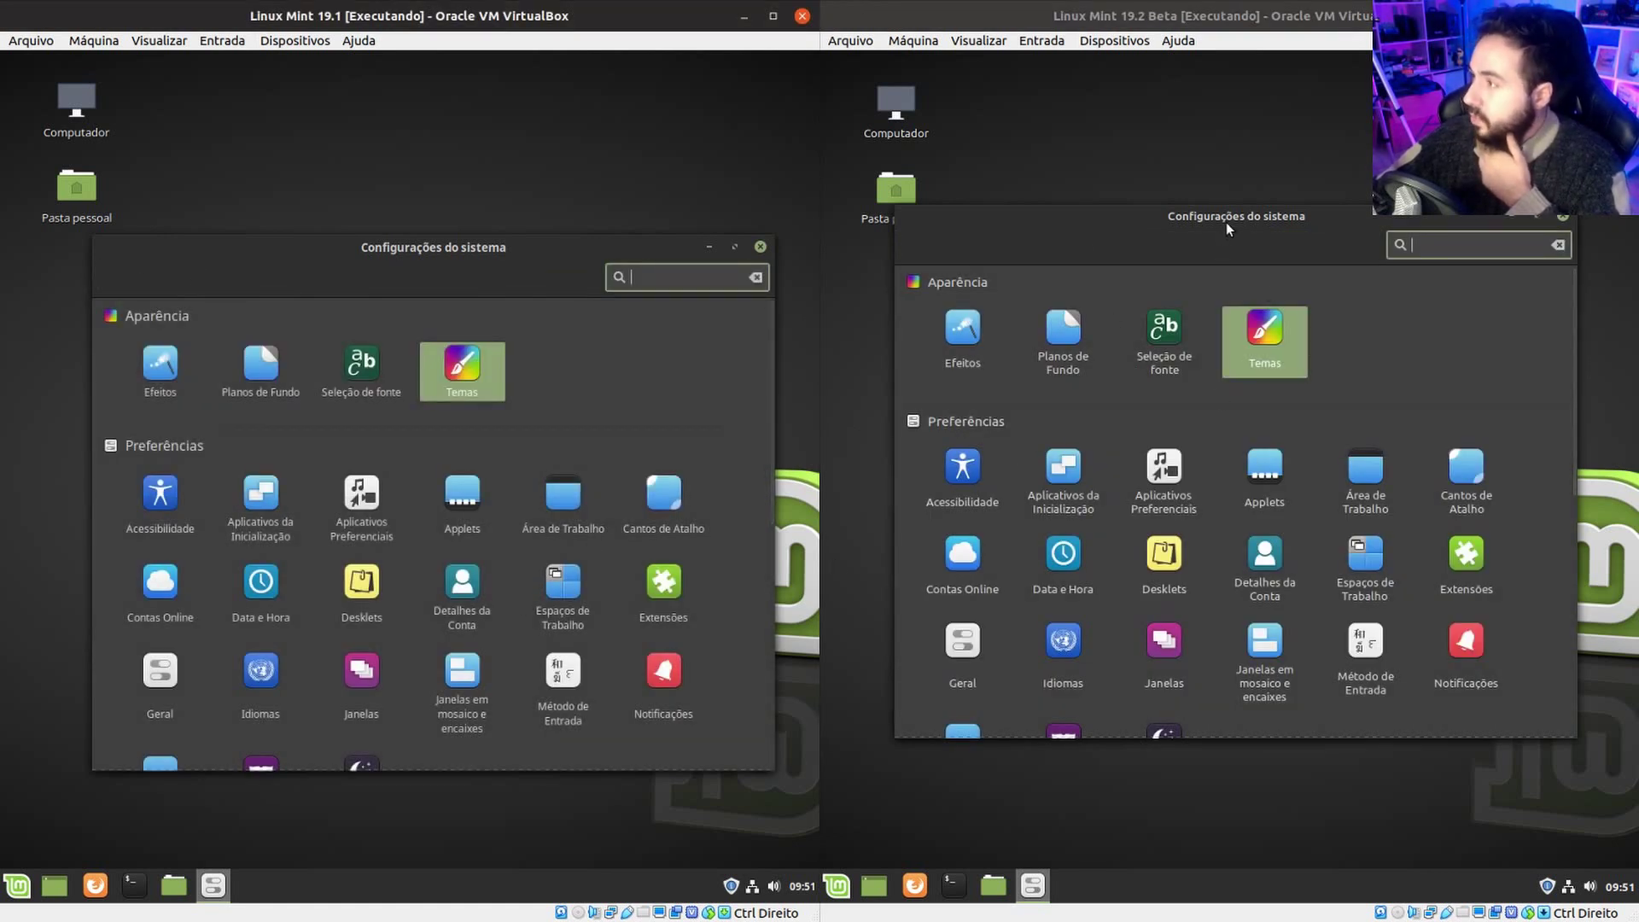
pyautogui.click(1205, 270)
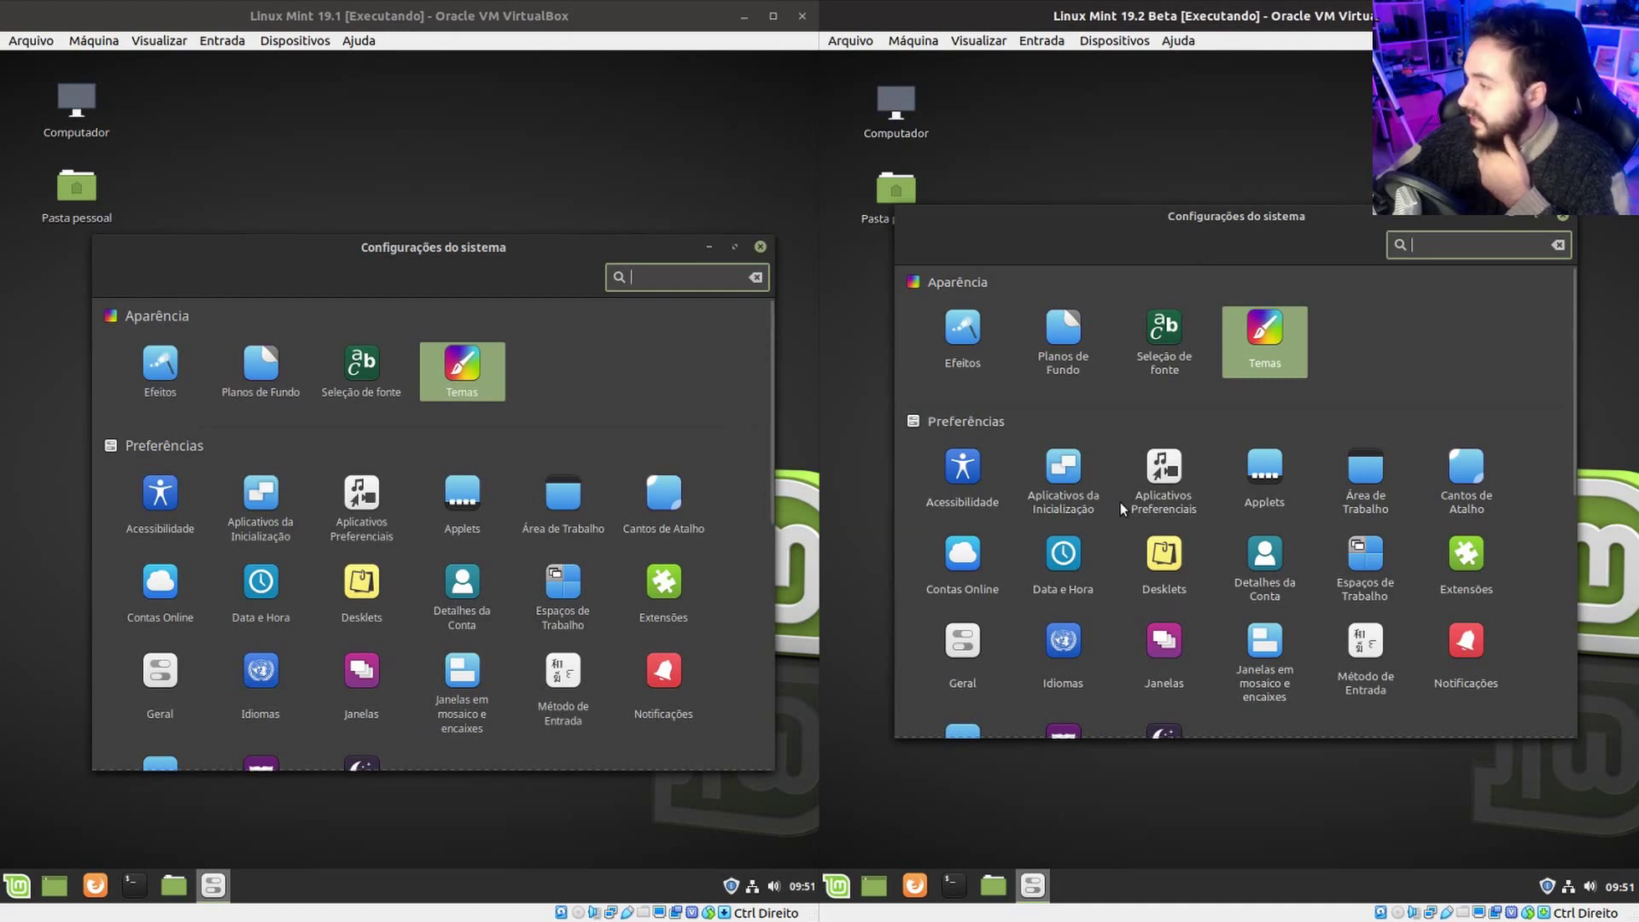
pyautogui.click(1280, 471)
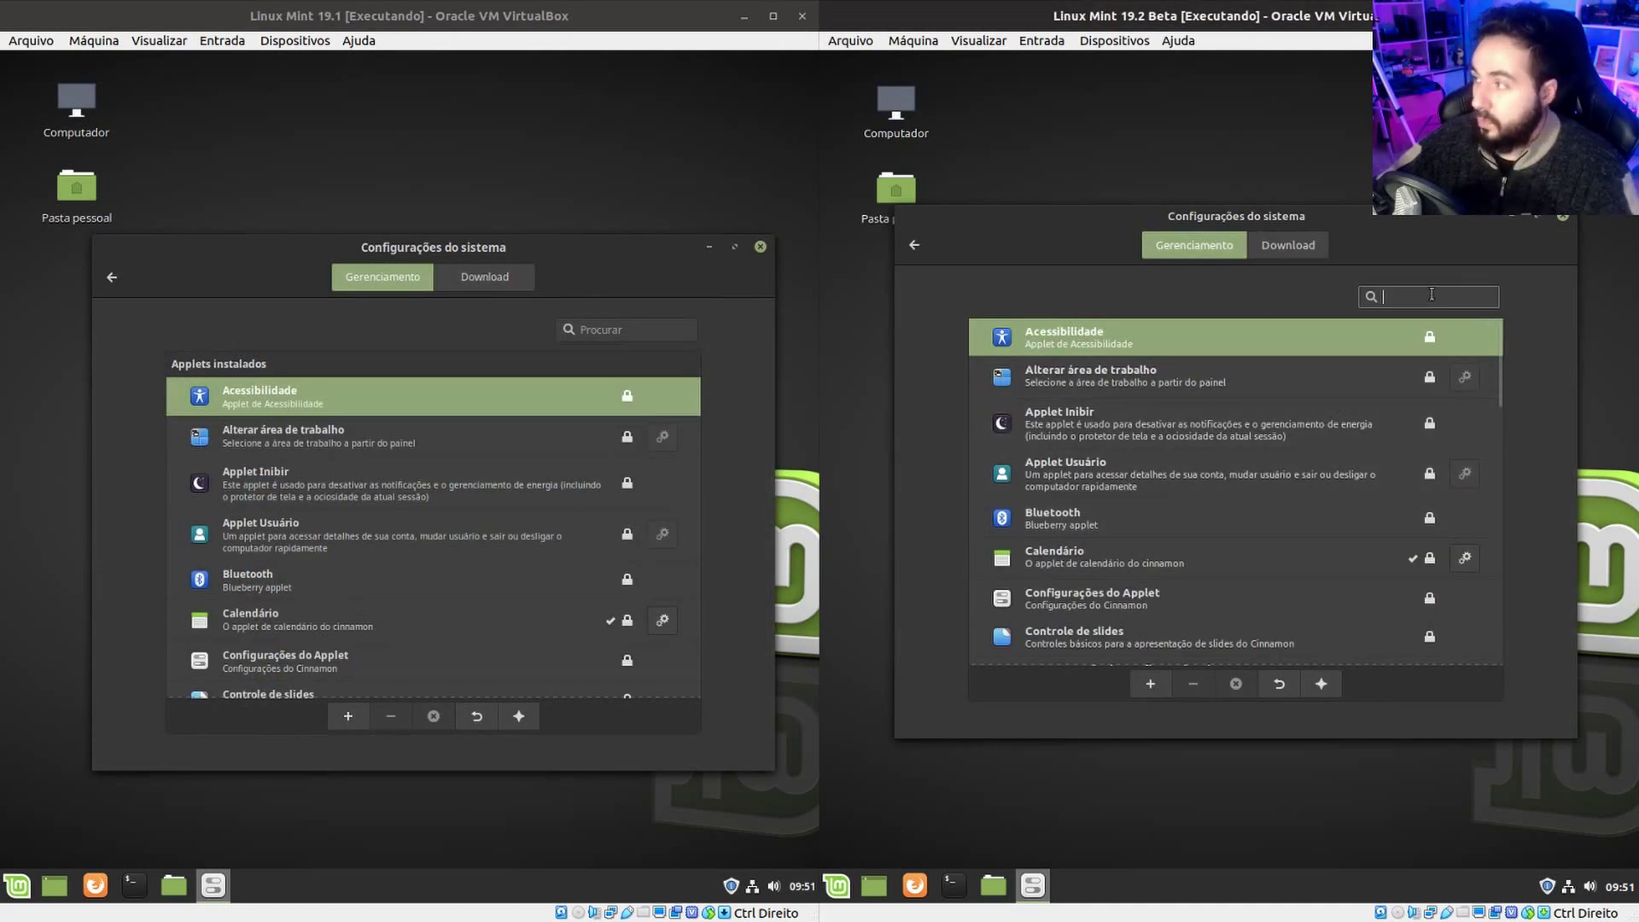
# Search the applets for 'imp' in both VMs, then clear the 19.2 search.
pyautogui.write('imp')
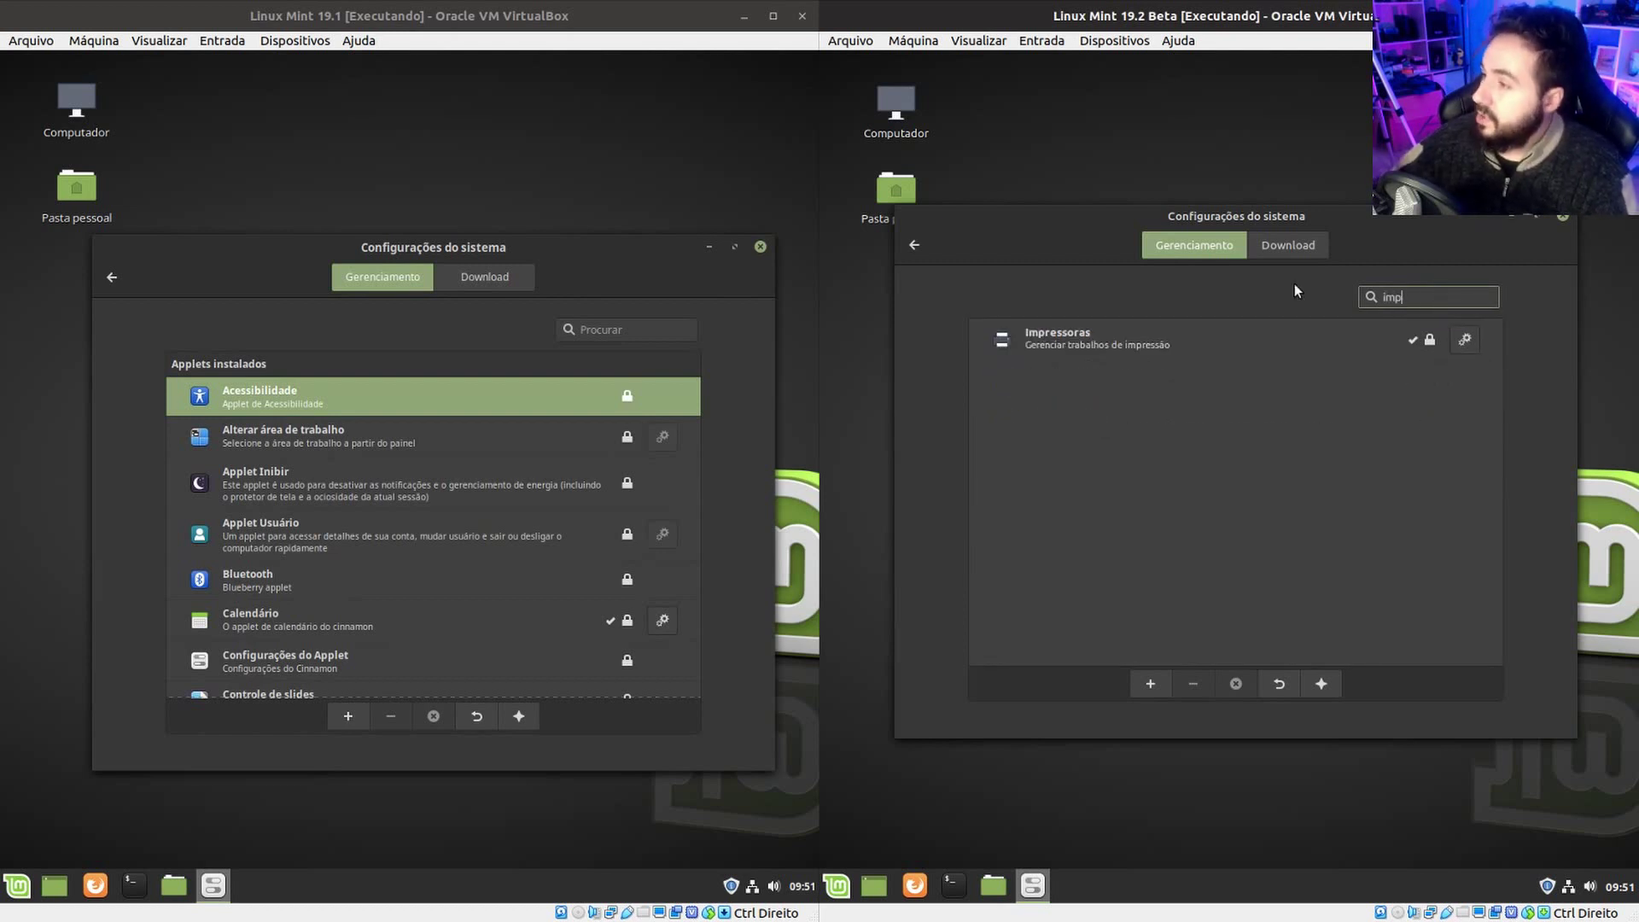
pyautogui.click(609, 333)
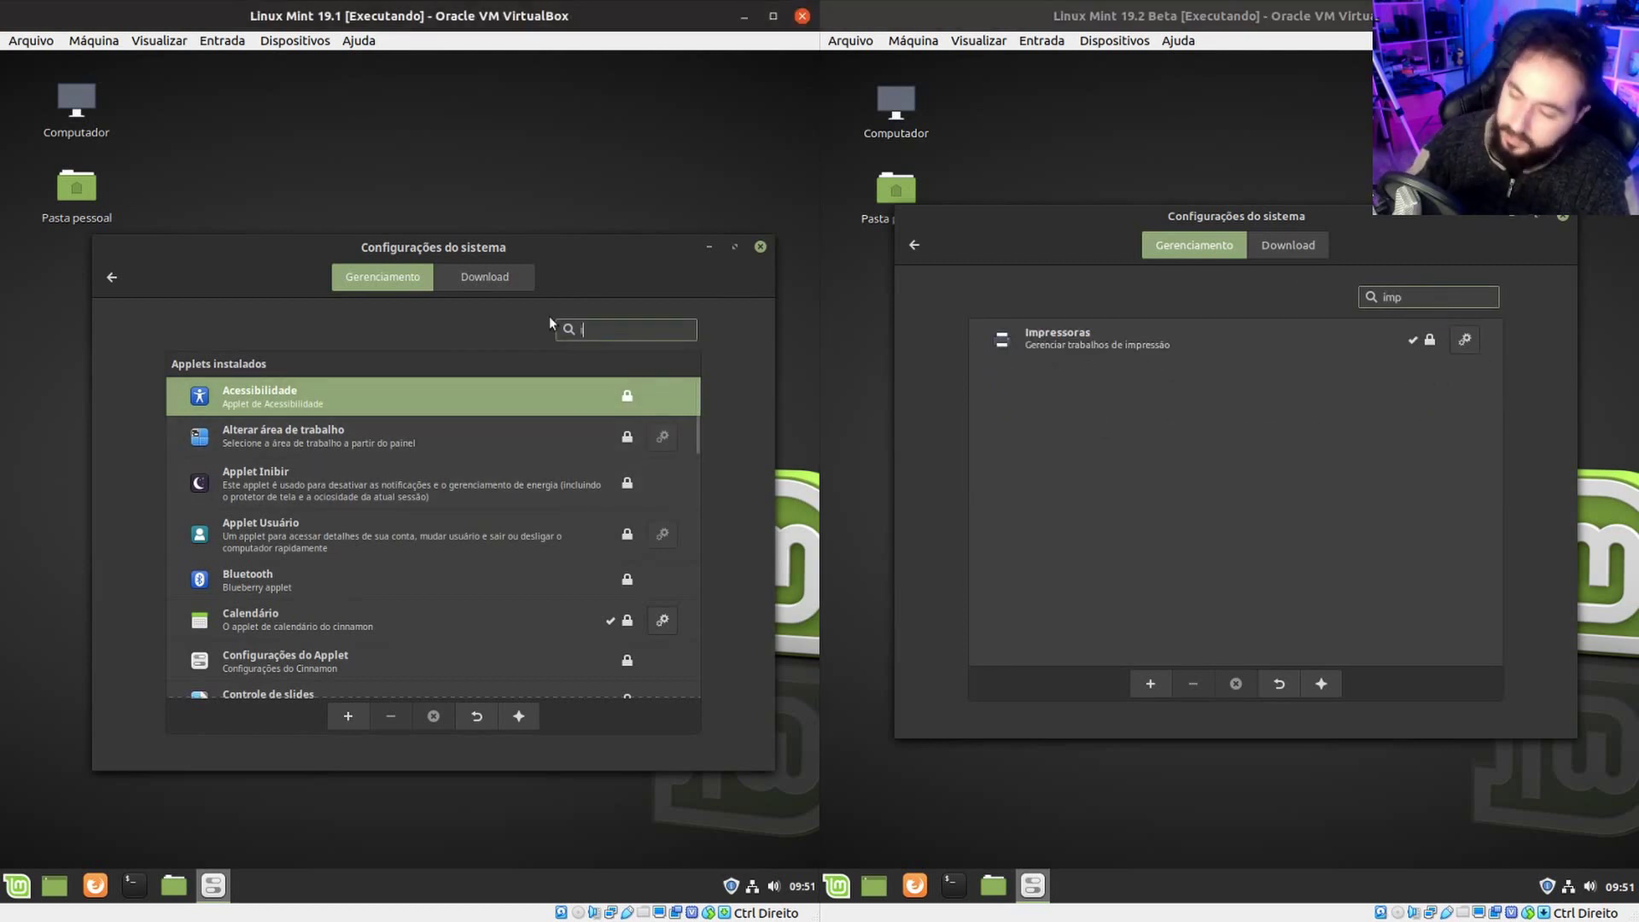
pyautogui.write('imp')
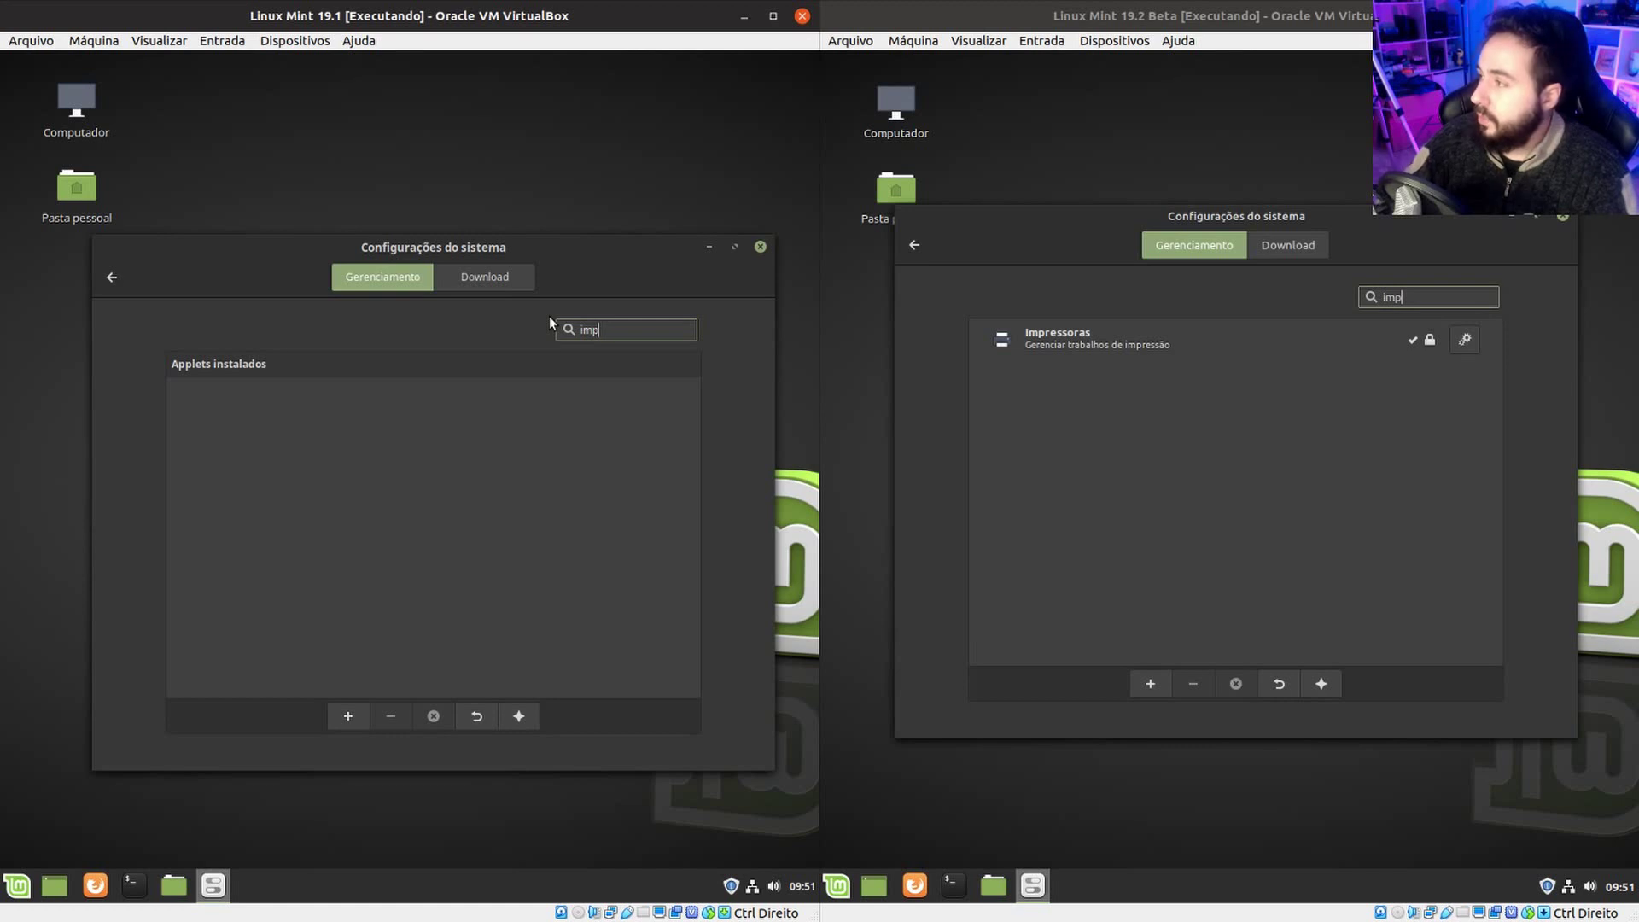
pyautogui.press('BackSpace')
pyautogui.press('BackSpace')
pyautogui.press('BackSpace')
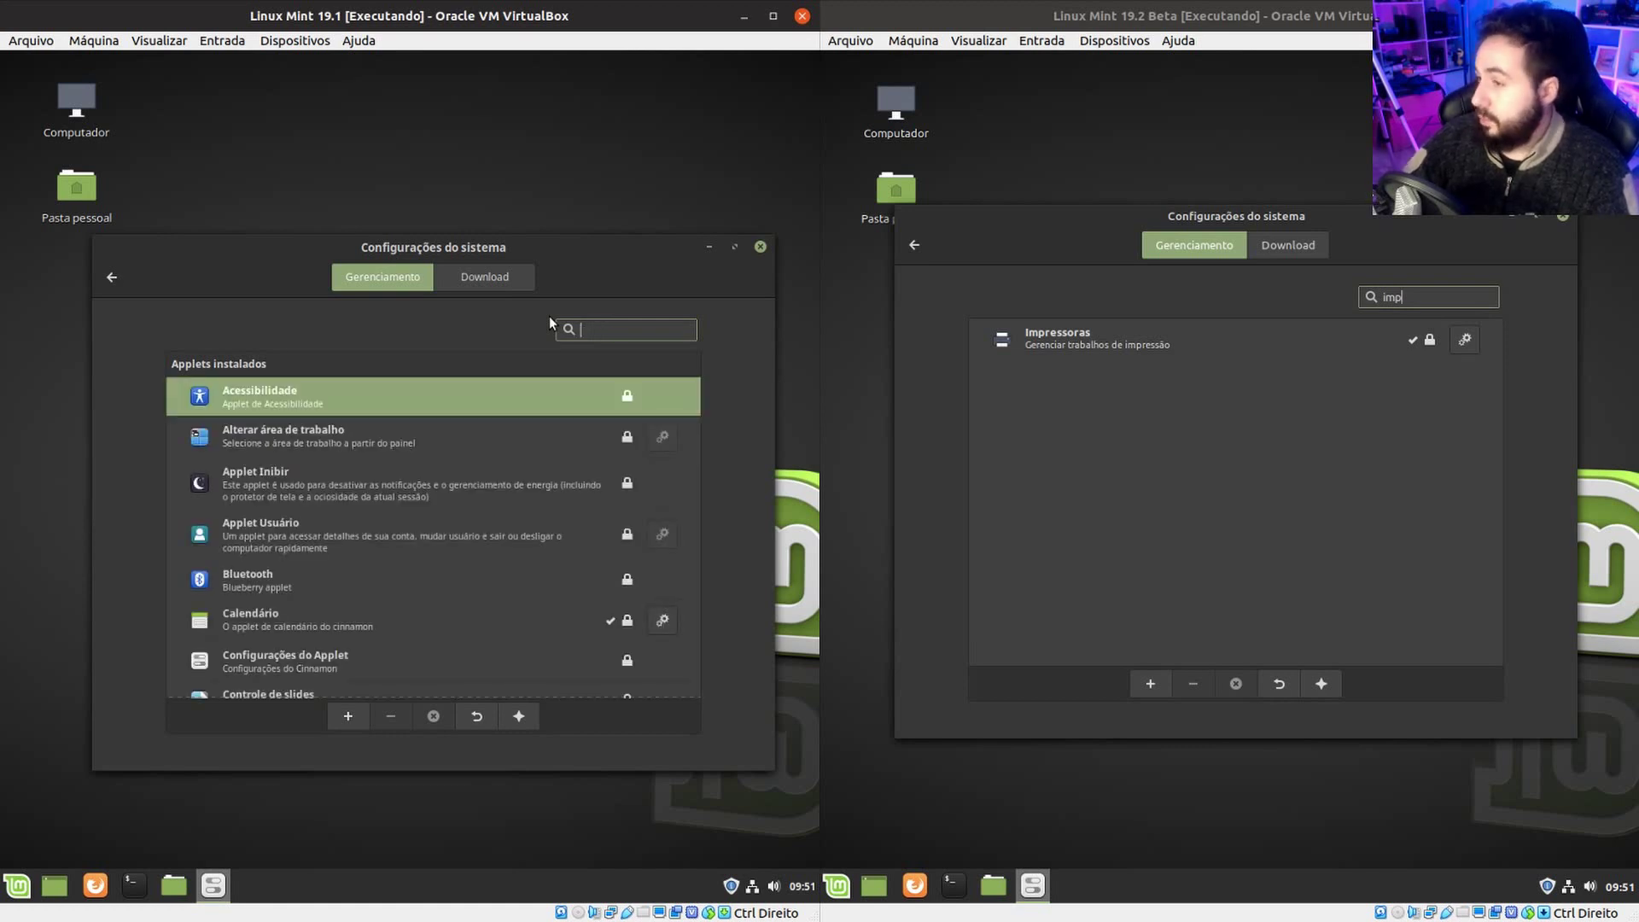
pyautogui.click(1426, 288)
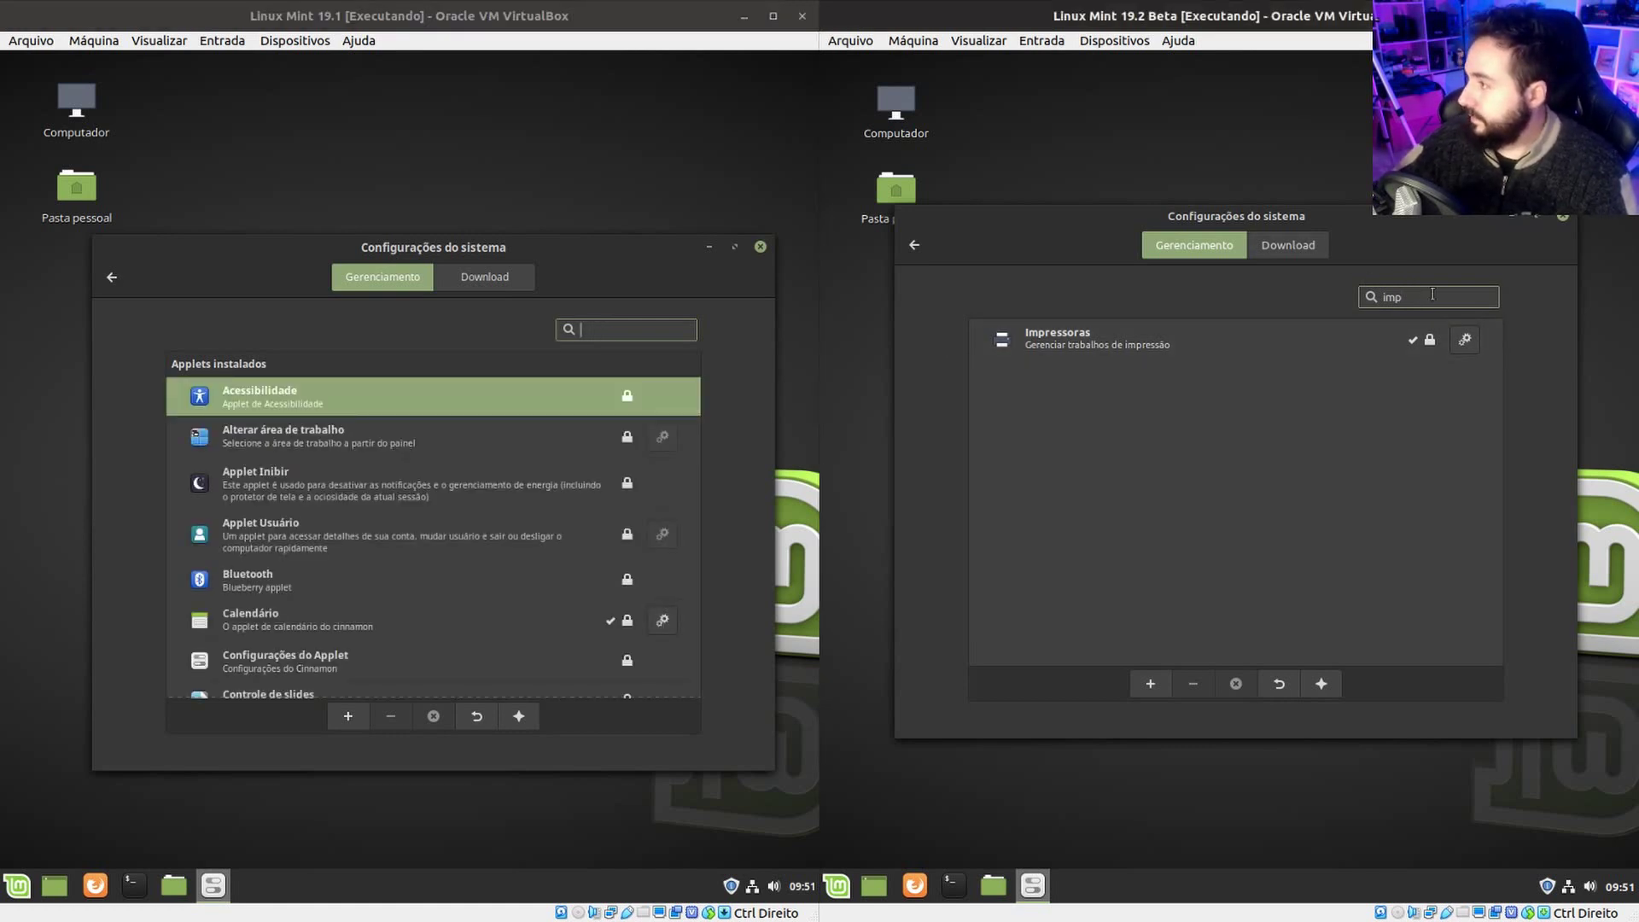
pyautogui.doubleClick(1434, 299)
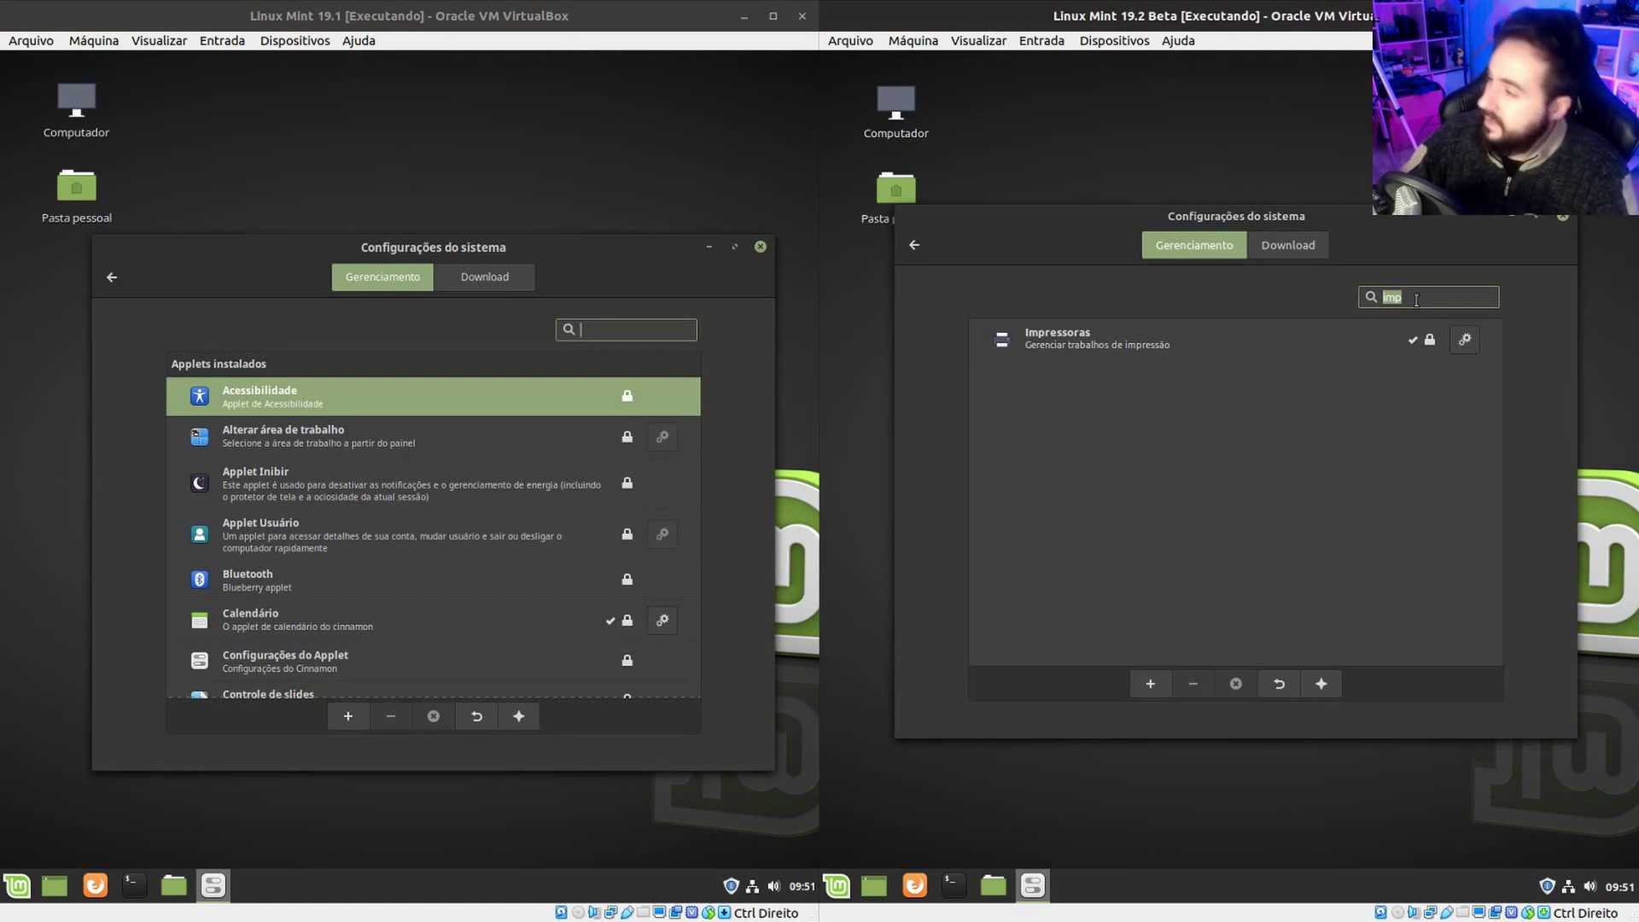
pyautogui.press('BackSpace')
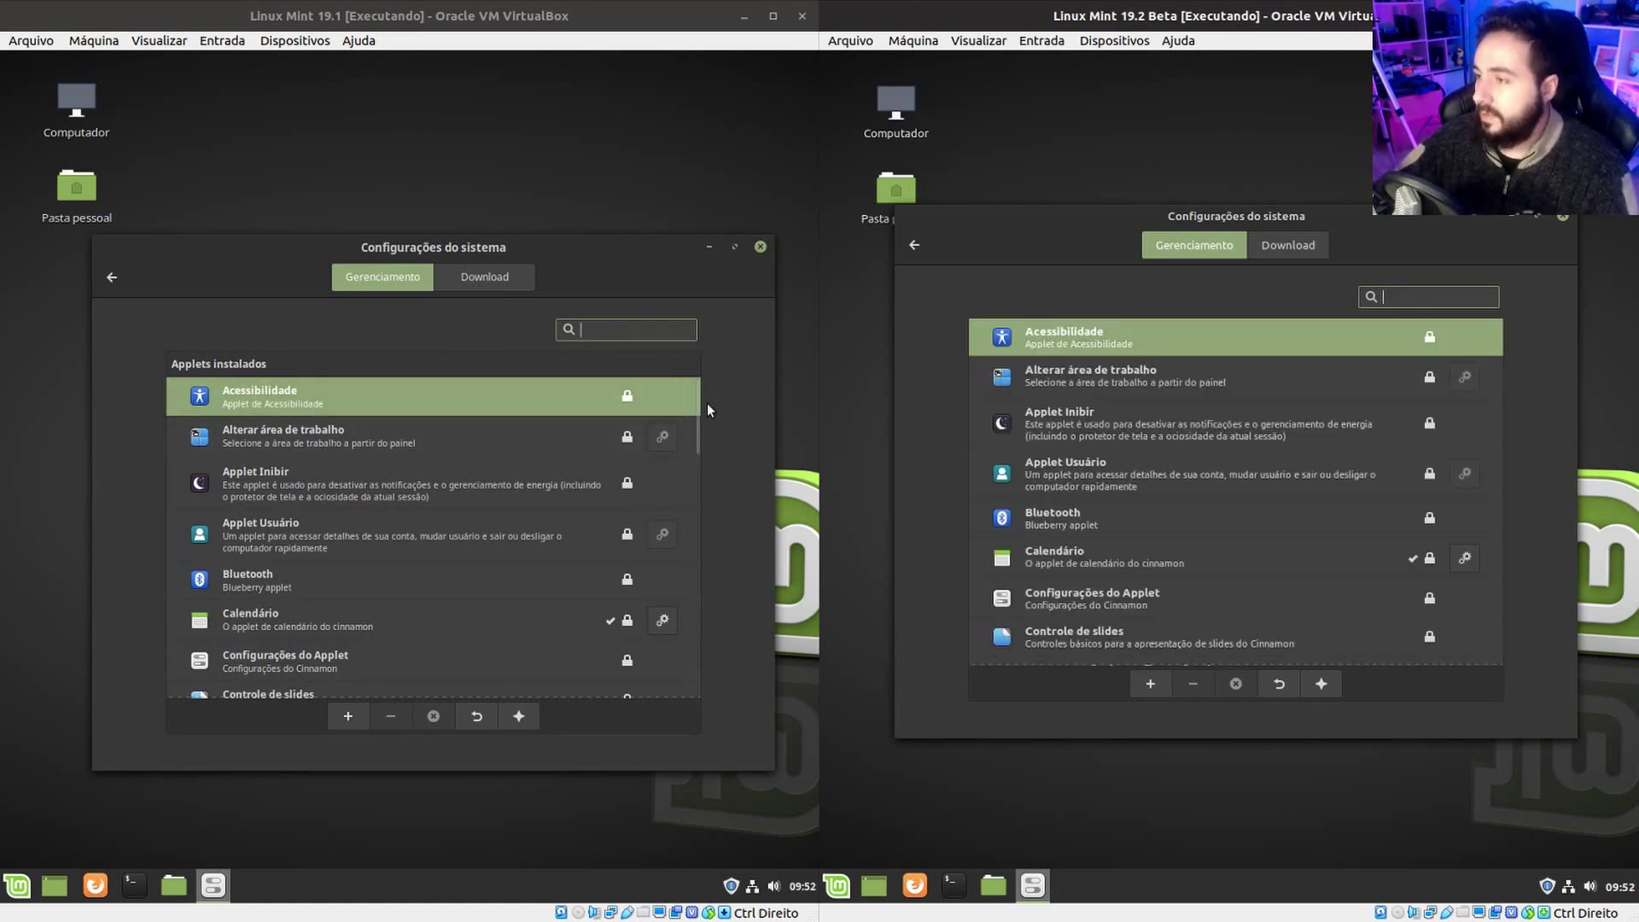
# Scroll through the applet list and filter the 19.1 applets by 'cal'.
pyautogui.moveTo(694, 402); pyautogui.dragTo(719, 739)
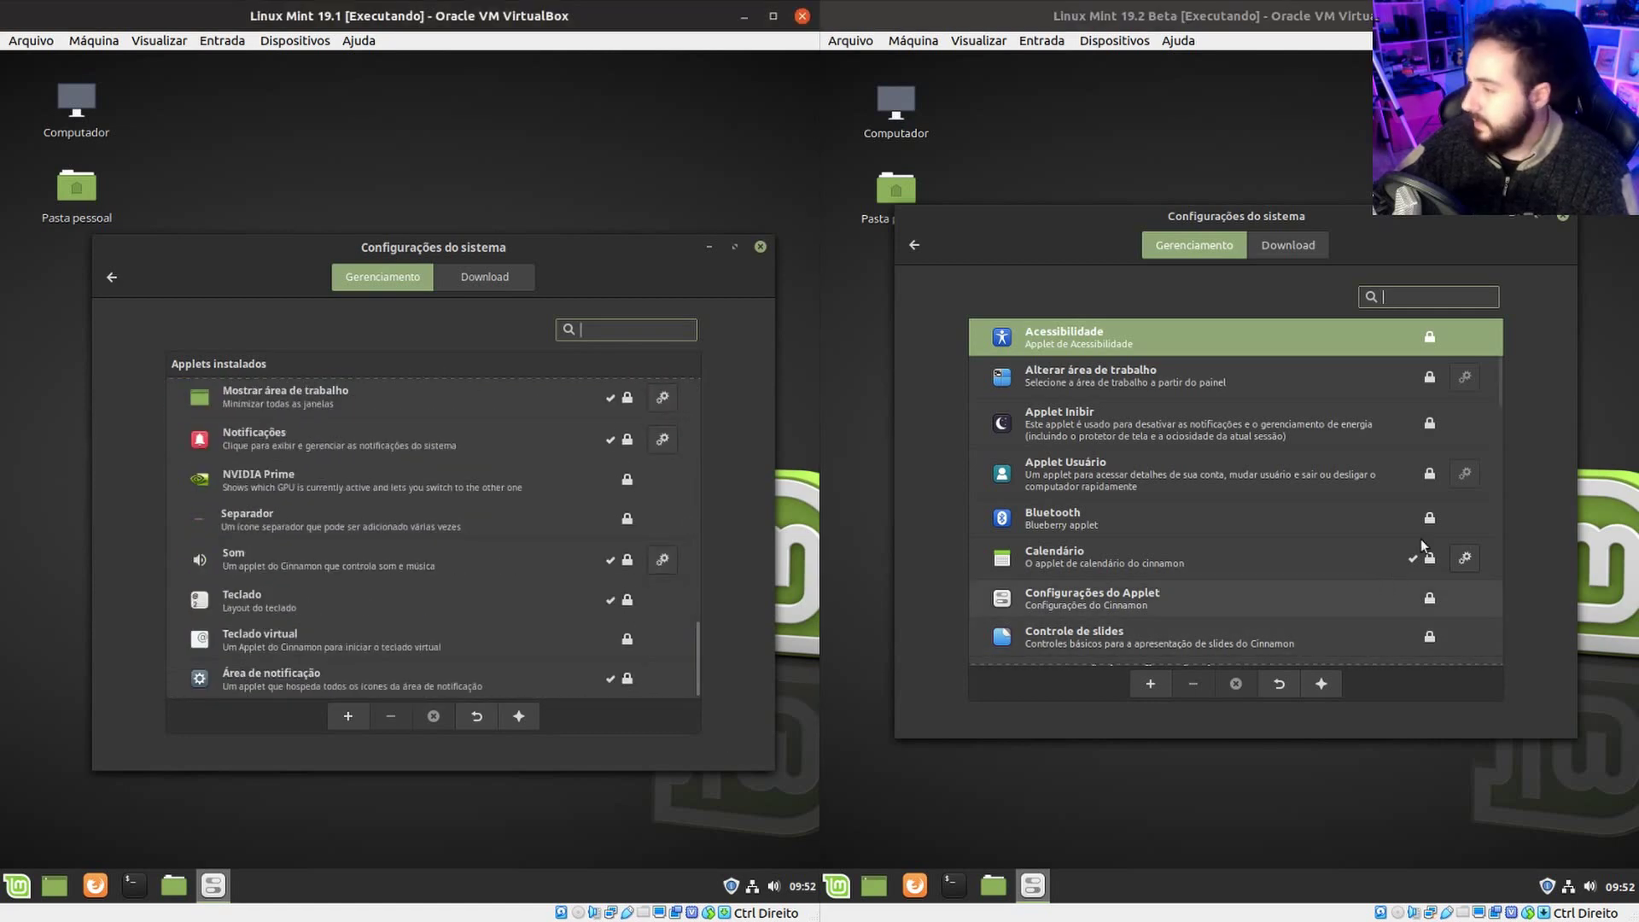
pyautogui.scroll(-10, 1448, 478)
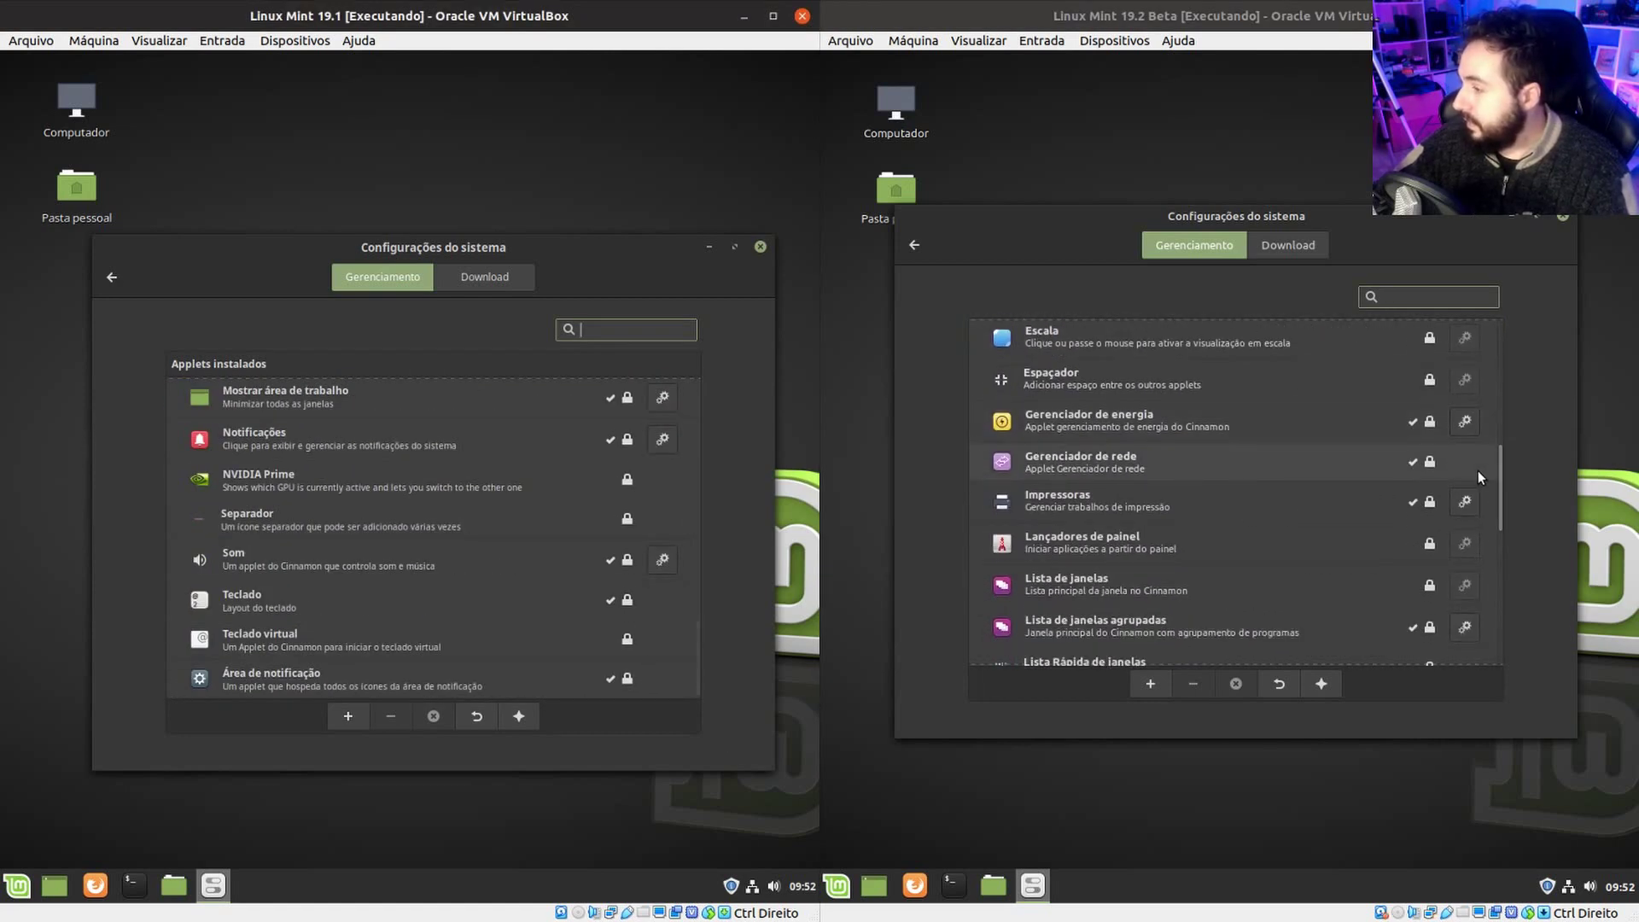
pyautogui.scroll(3, 1388, 488)
pyautogui.scroll(8, 1070, 511)
pyautogui.click(602, 328)
pyautogui.write('cal')
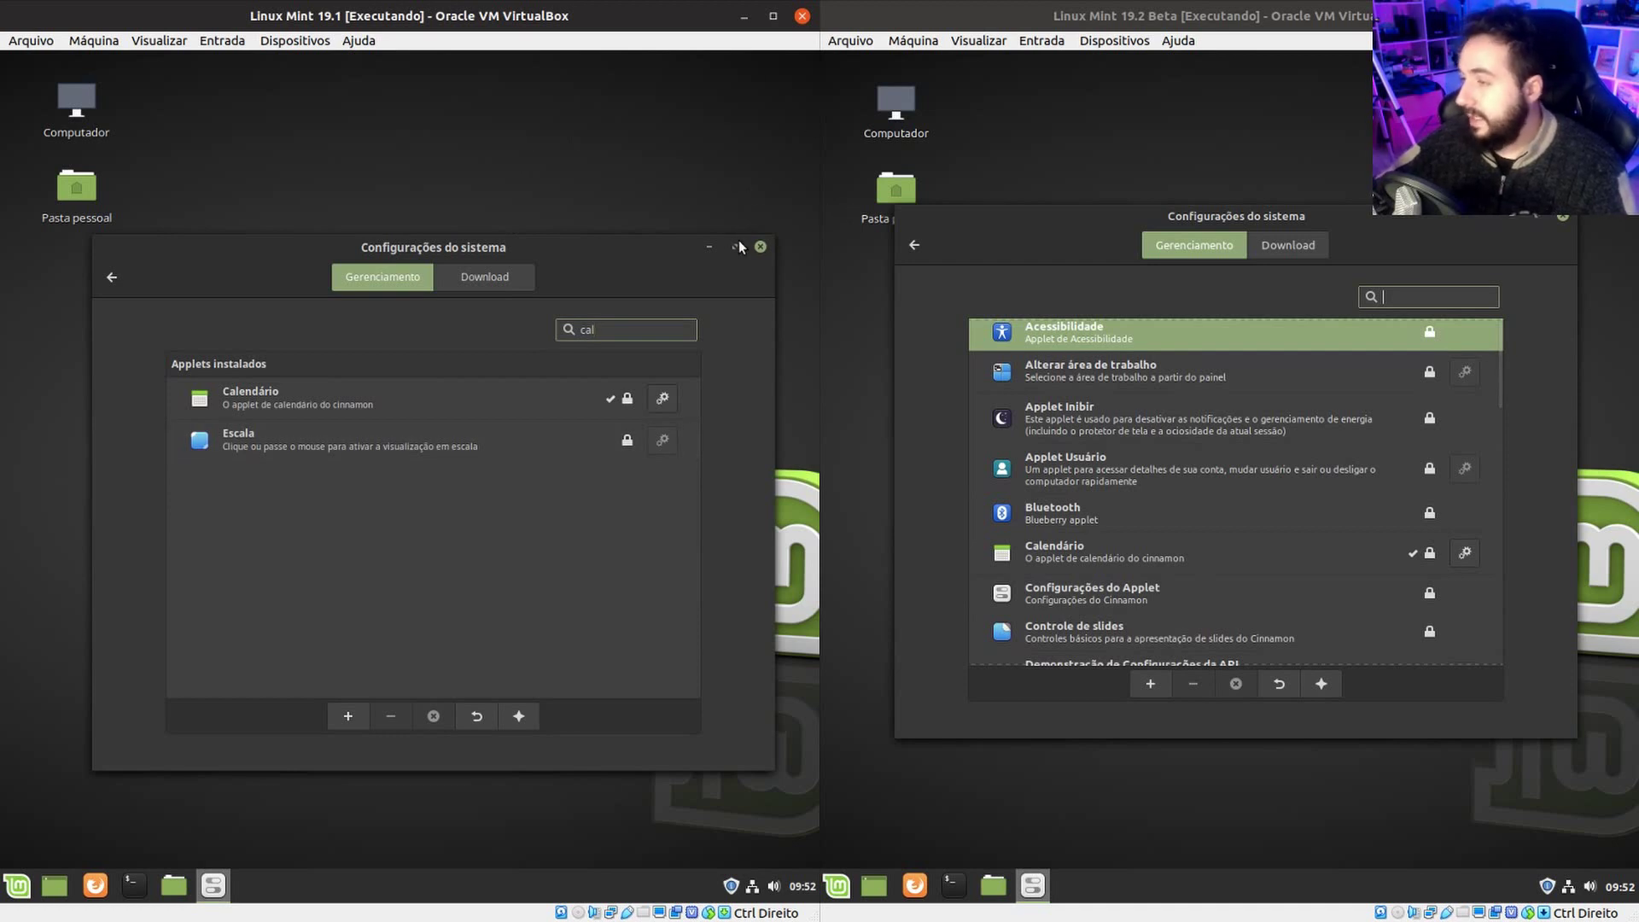
# Compare the panel calendar popups of both VMs.
pyautogui.click(802, 885)
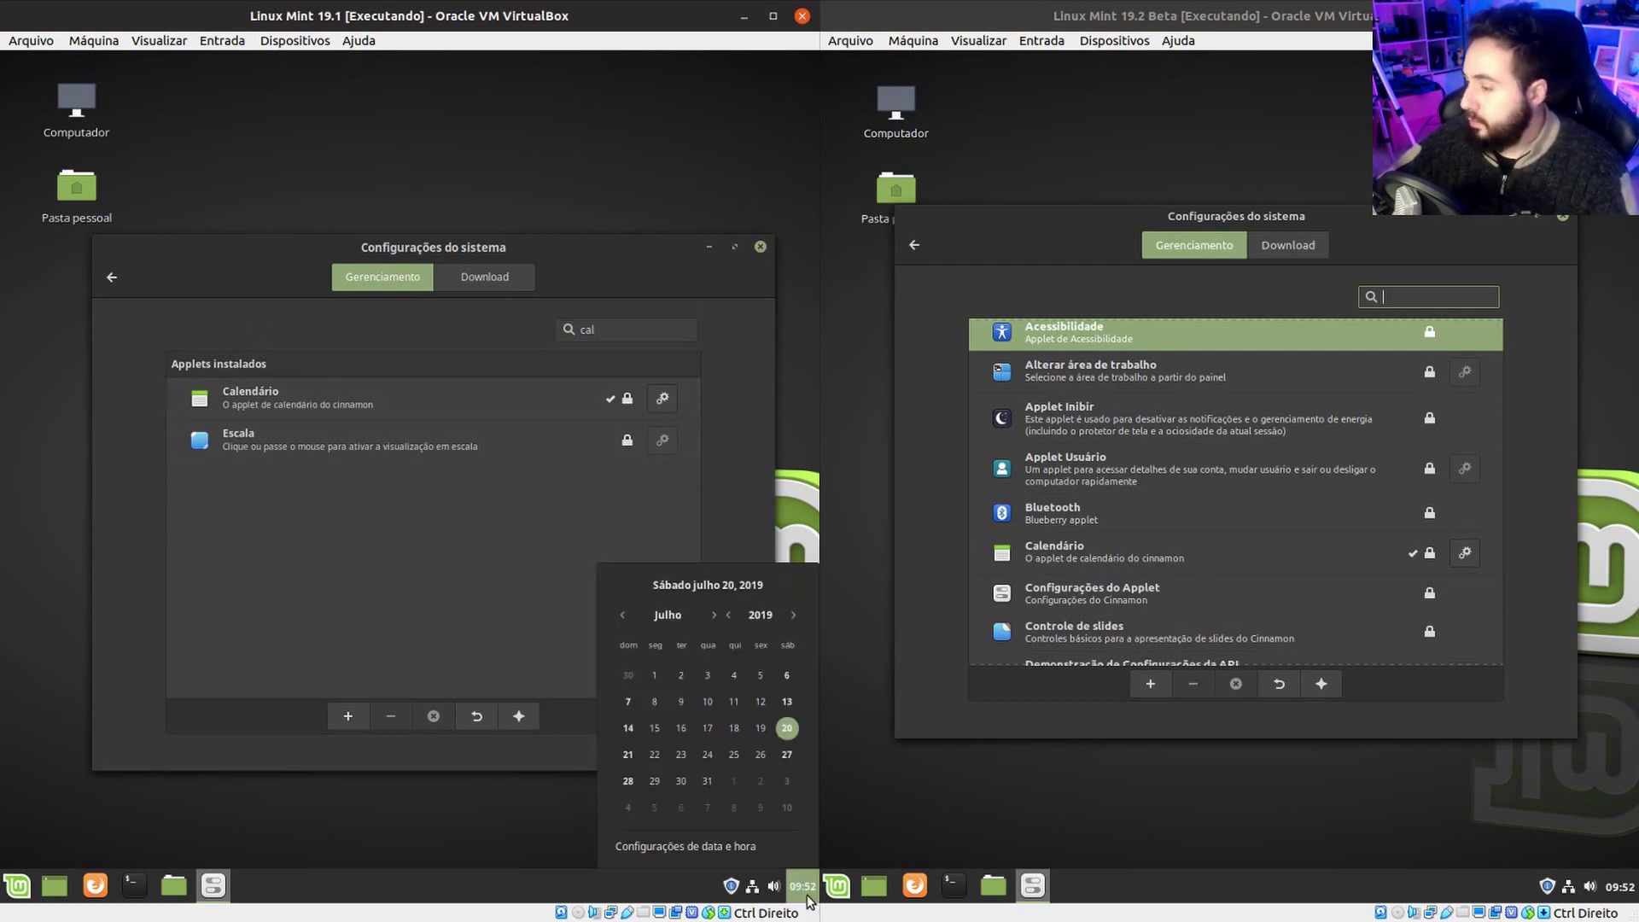
pyautogui.click(1620, 886)
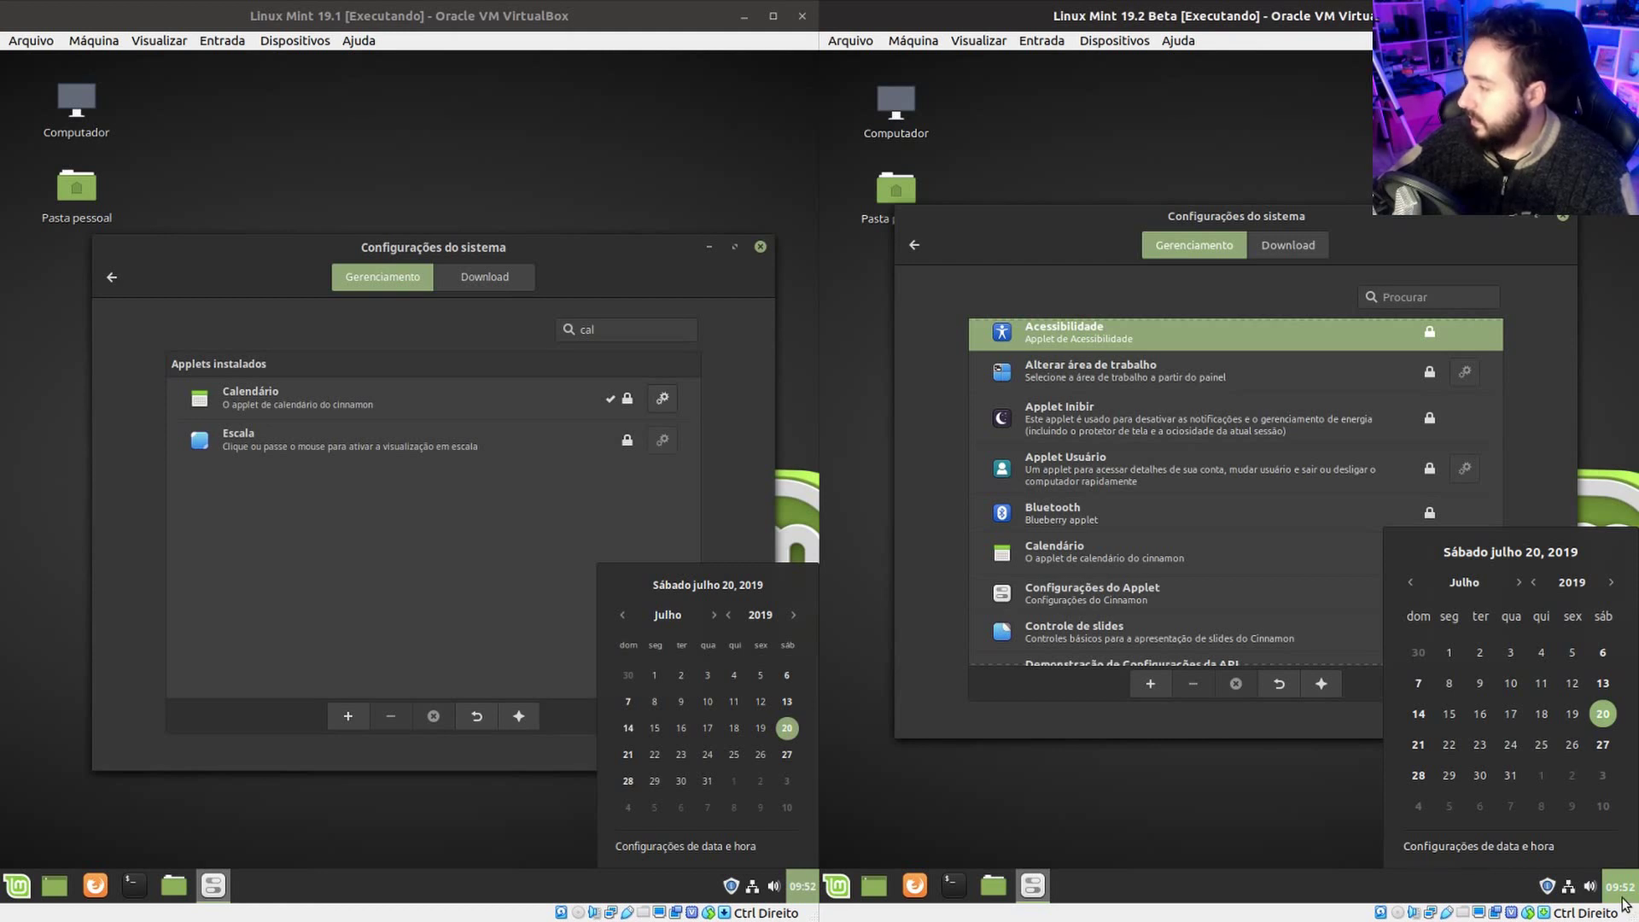
pyautogui.click(1588, 888)
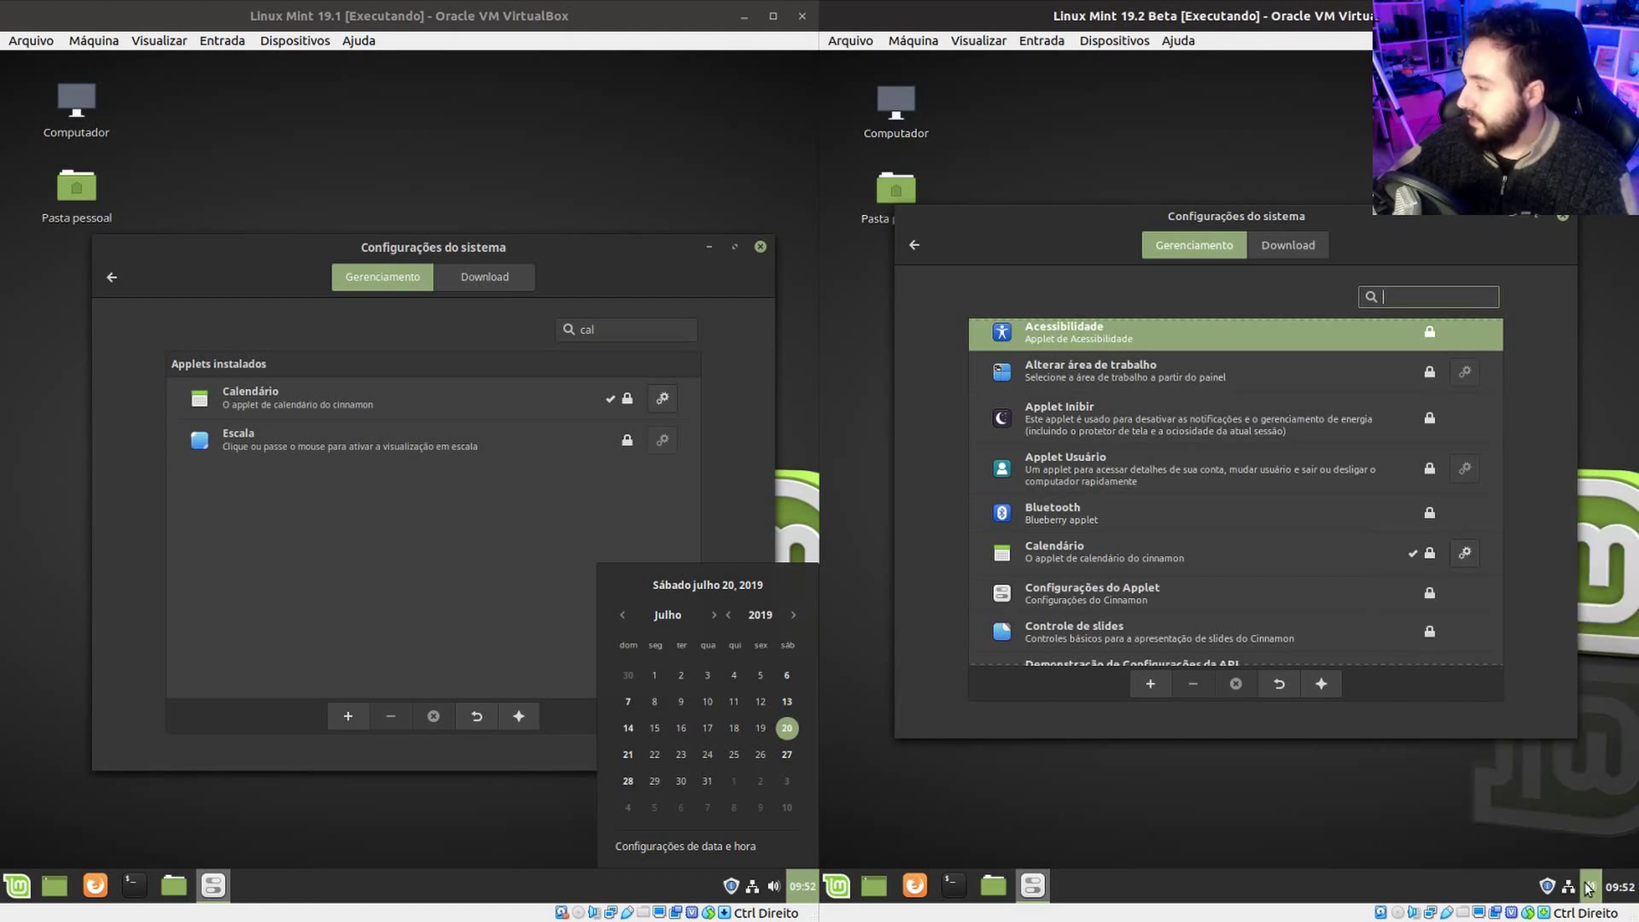
# Compare both VMs' sound applet menus, including the list of media players to launch.
pyautogui.click(1586, 889)
pyautogui.click(779, 888)
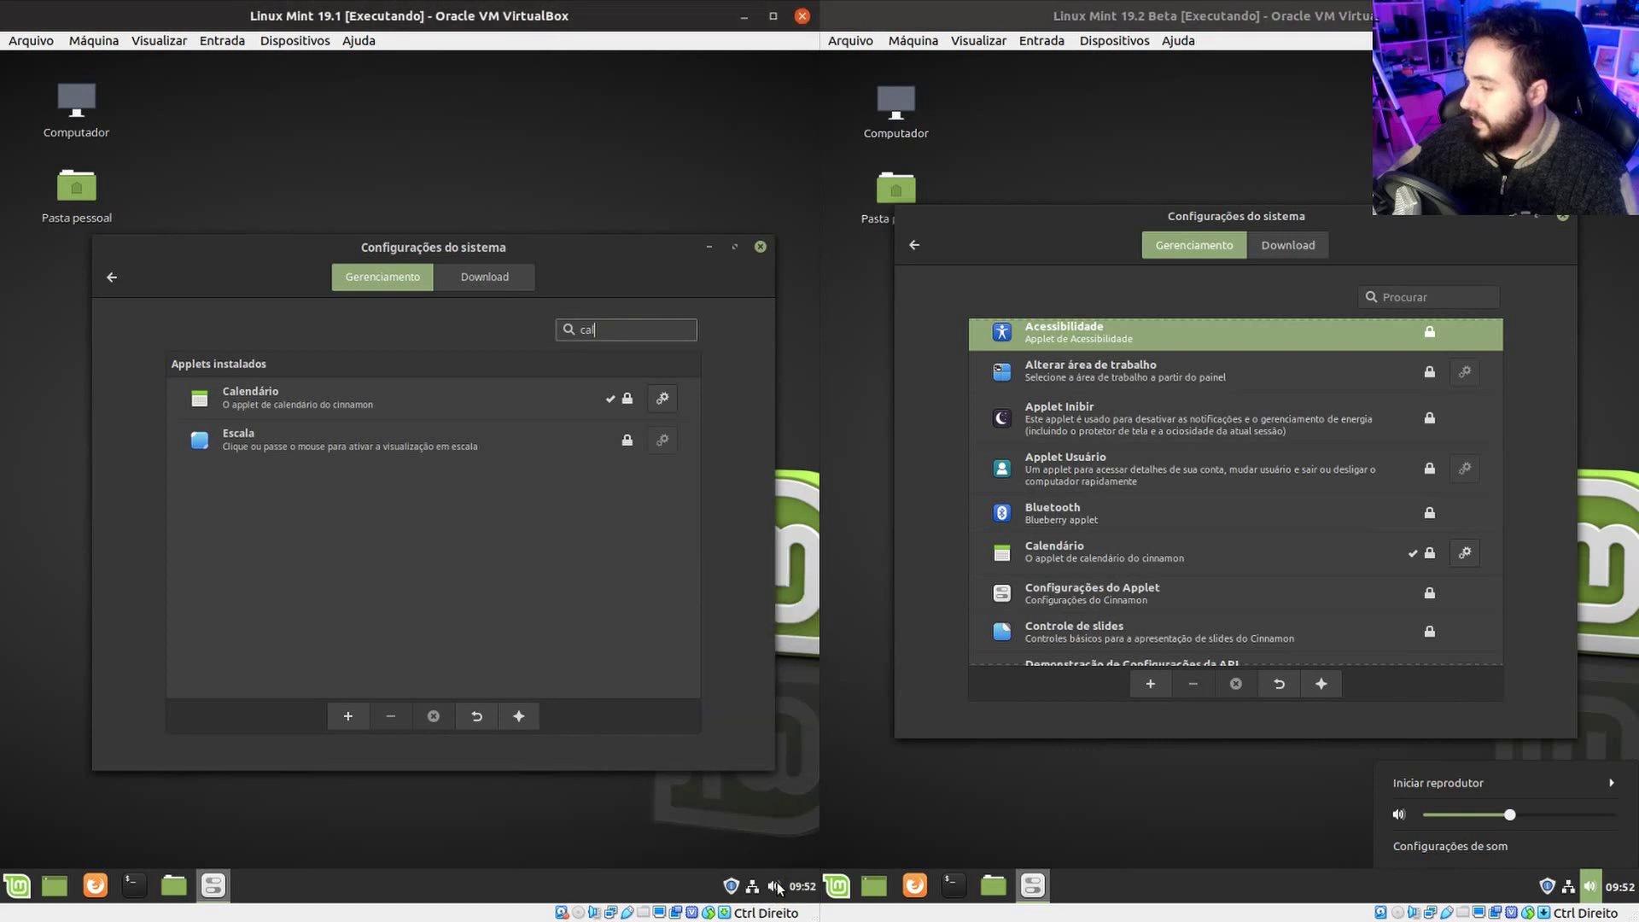
pyautogui.click(779, 888)
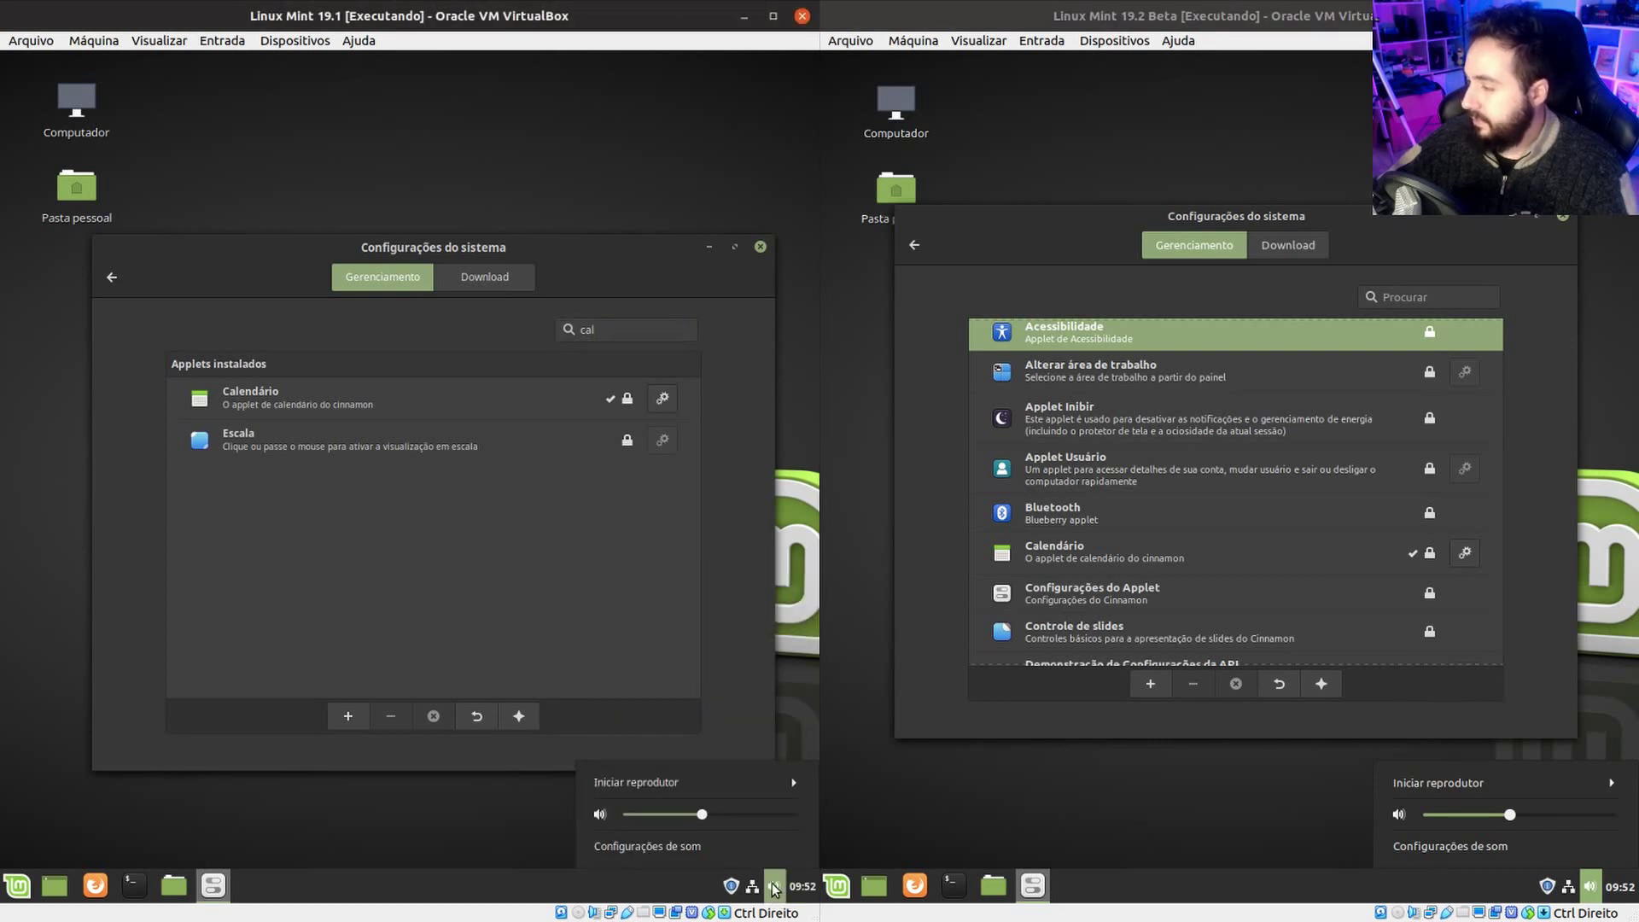
pyautogui.click(774, 786)
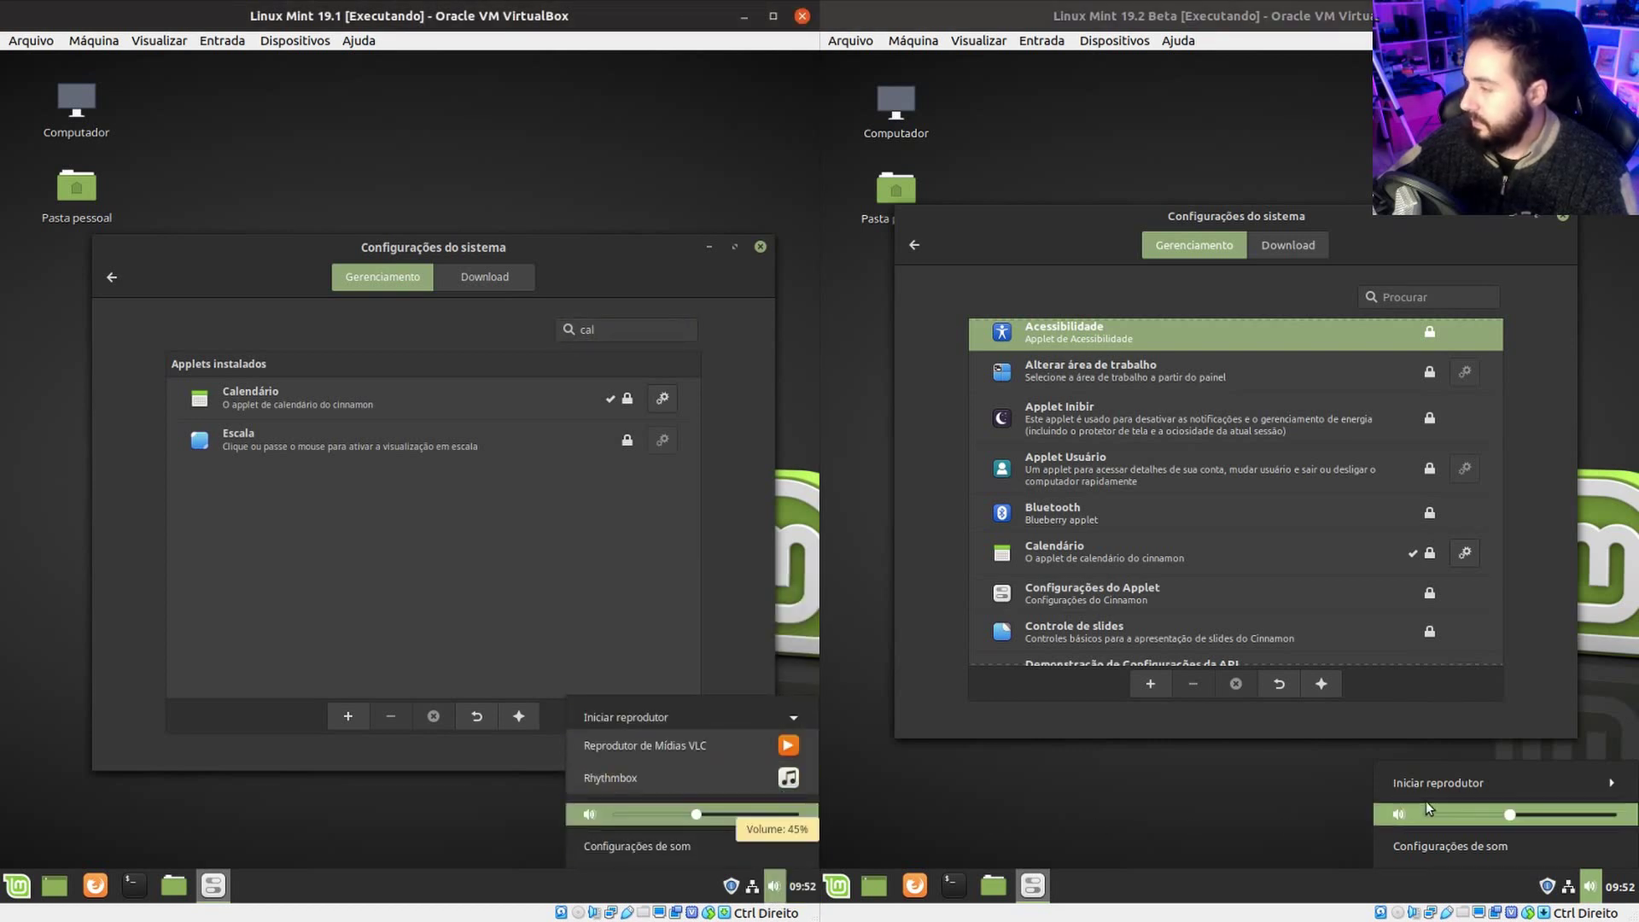
pyautogui.click(1453, 775)
pyautogui.click(1454, 776)
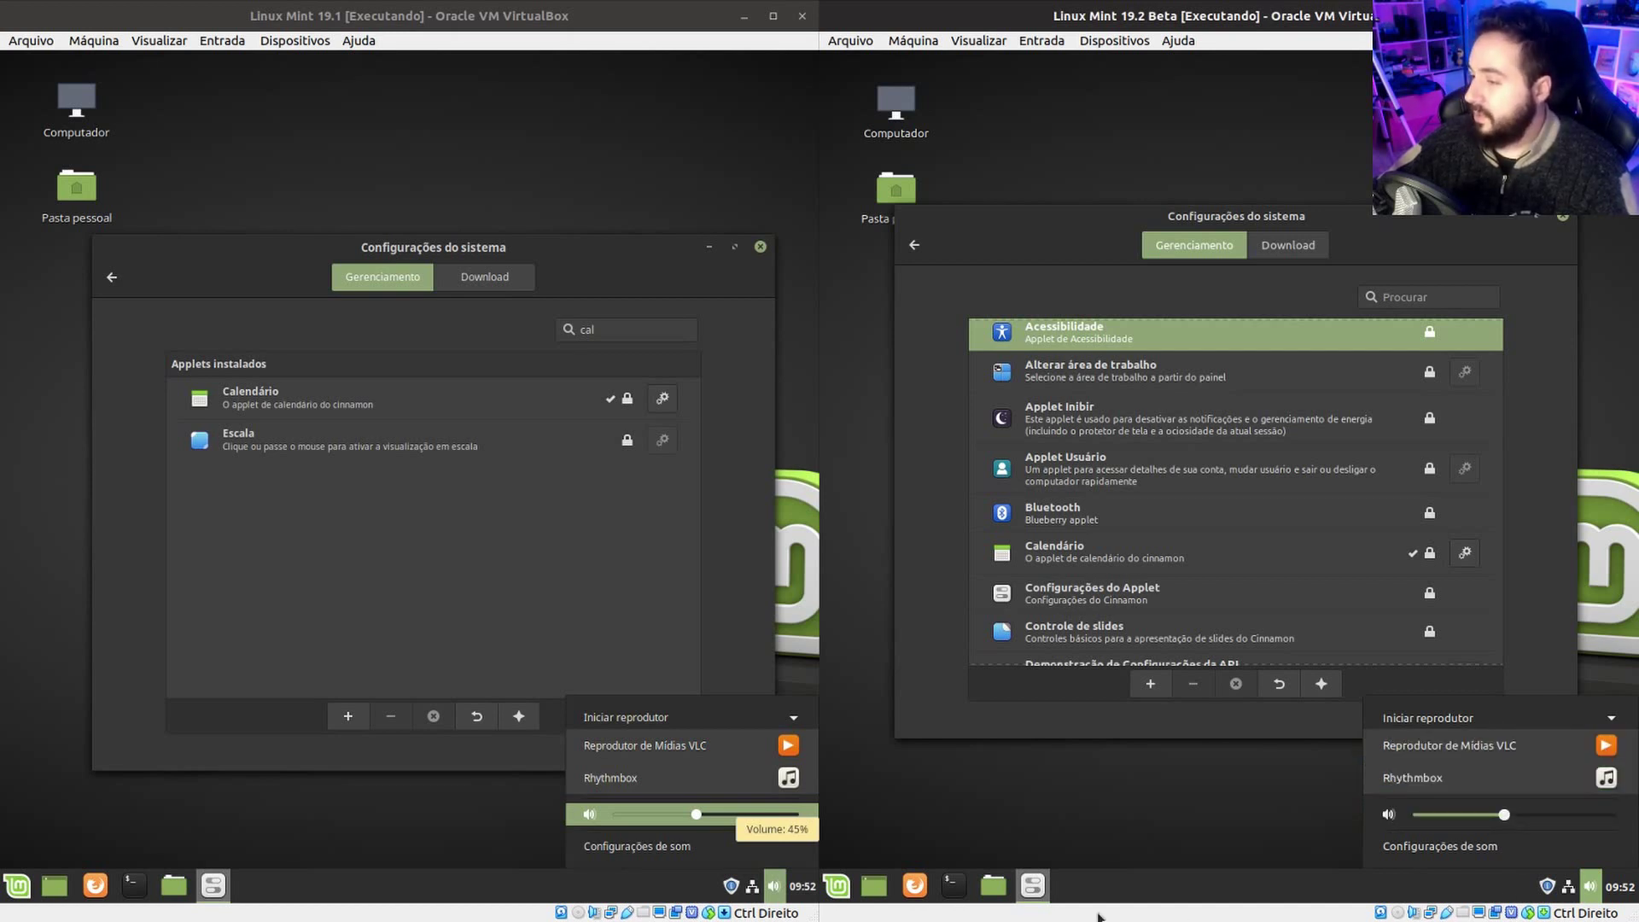
pyautogui.click(764, 892)
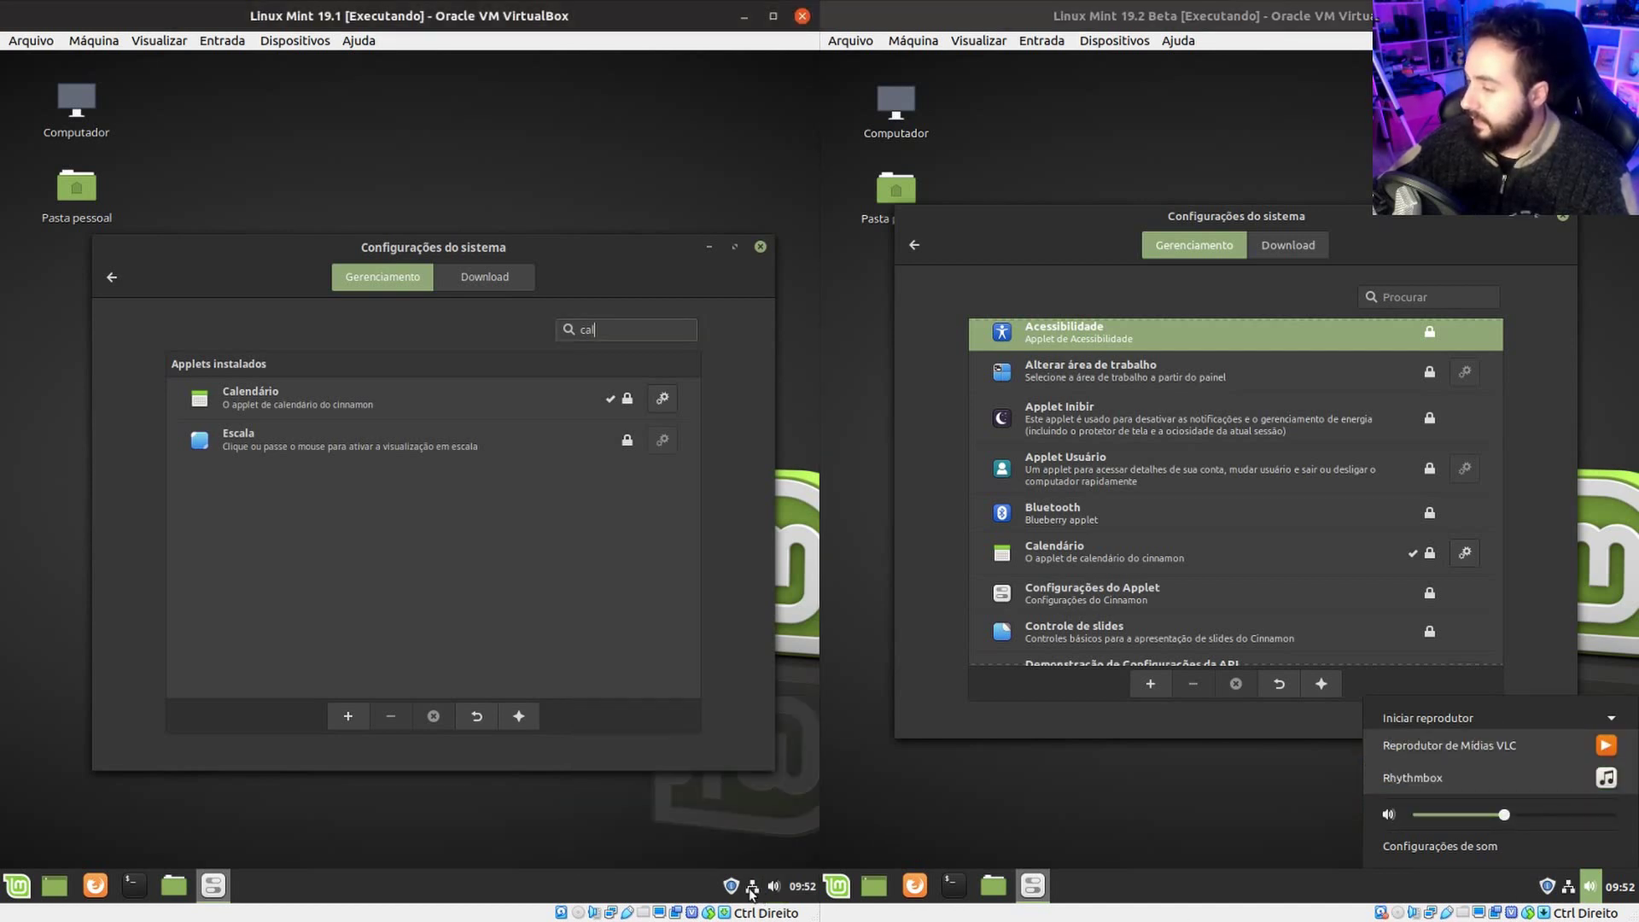
# Compare both VMs' network applet menus, then dismiss the 19.2 Beta popup.
pyautogui.click(753, 890)
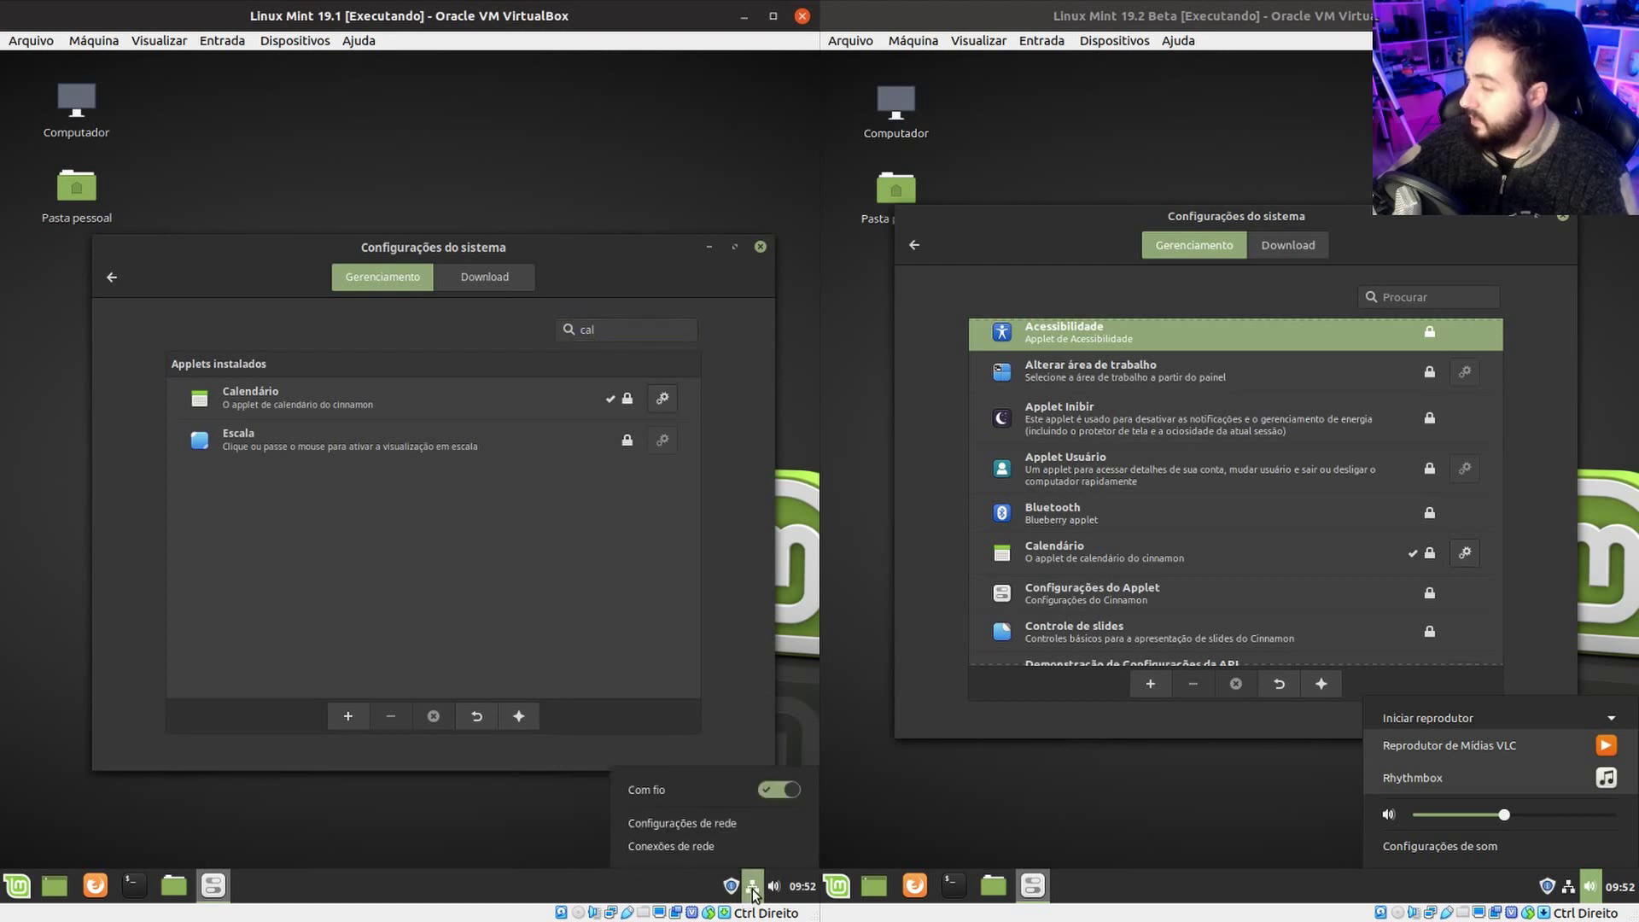
pyautogui.click(1573, 890)
pyautogui.click(1569, 891)
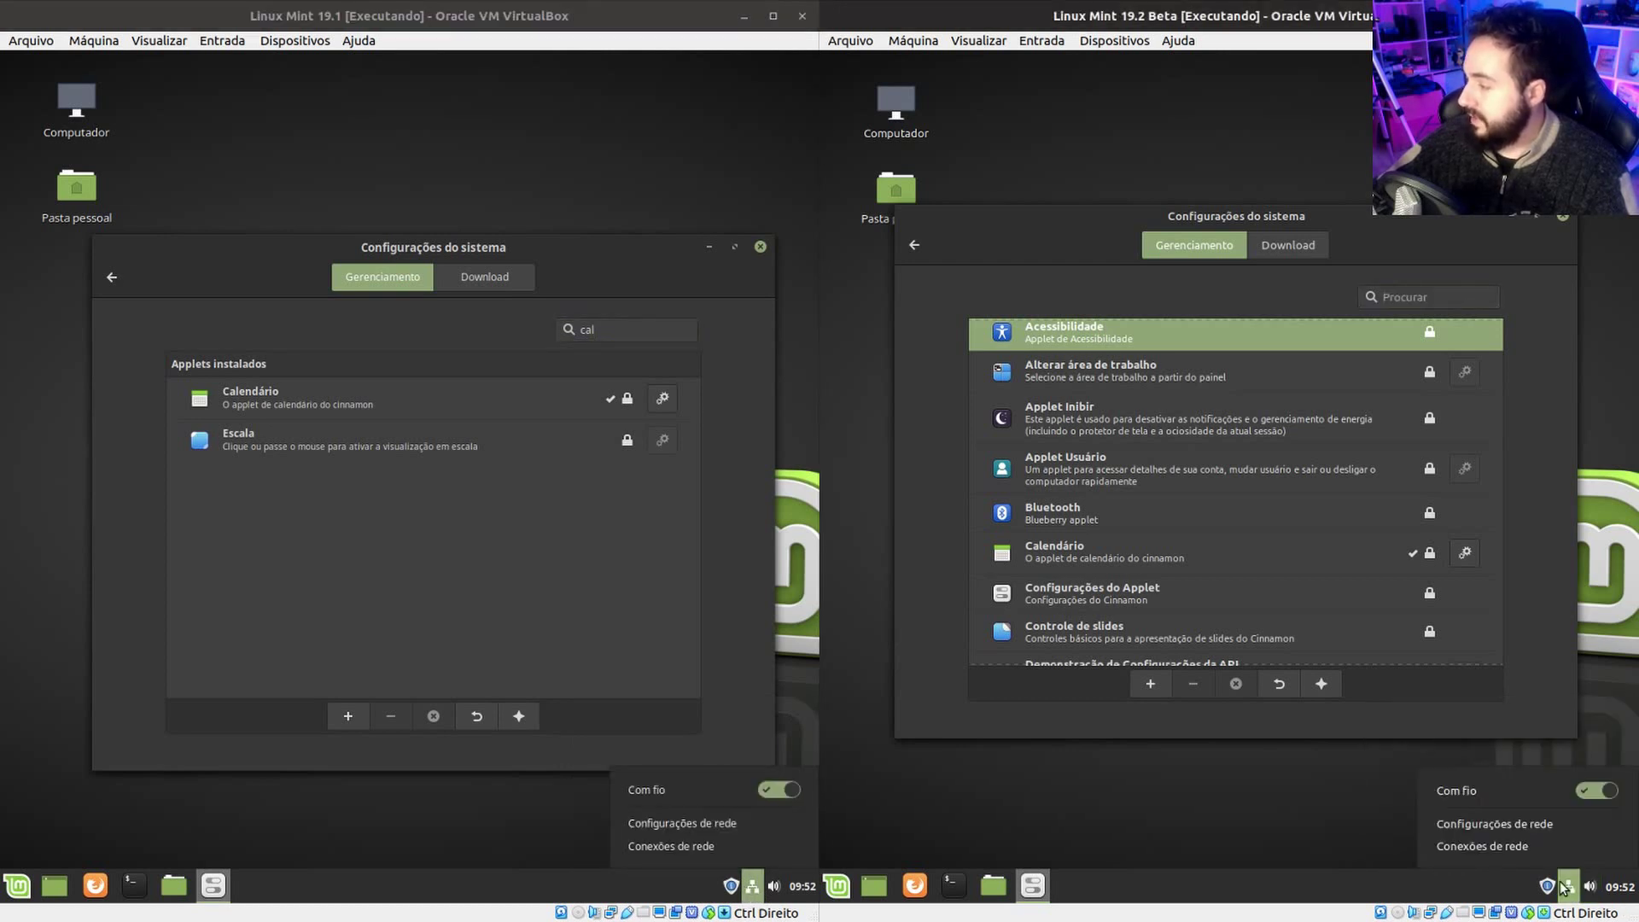
pyautogui.click(753, 890)
pyautogui.click(754, 891)
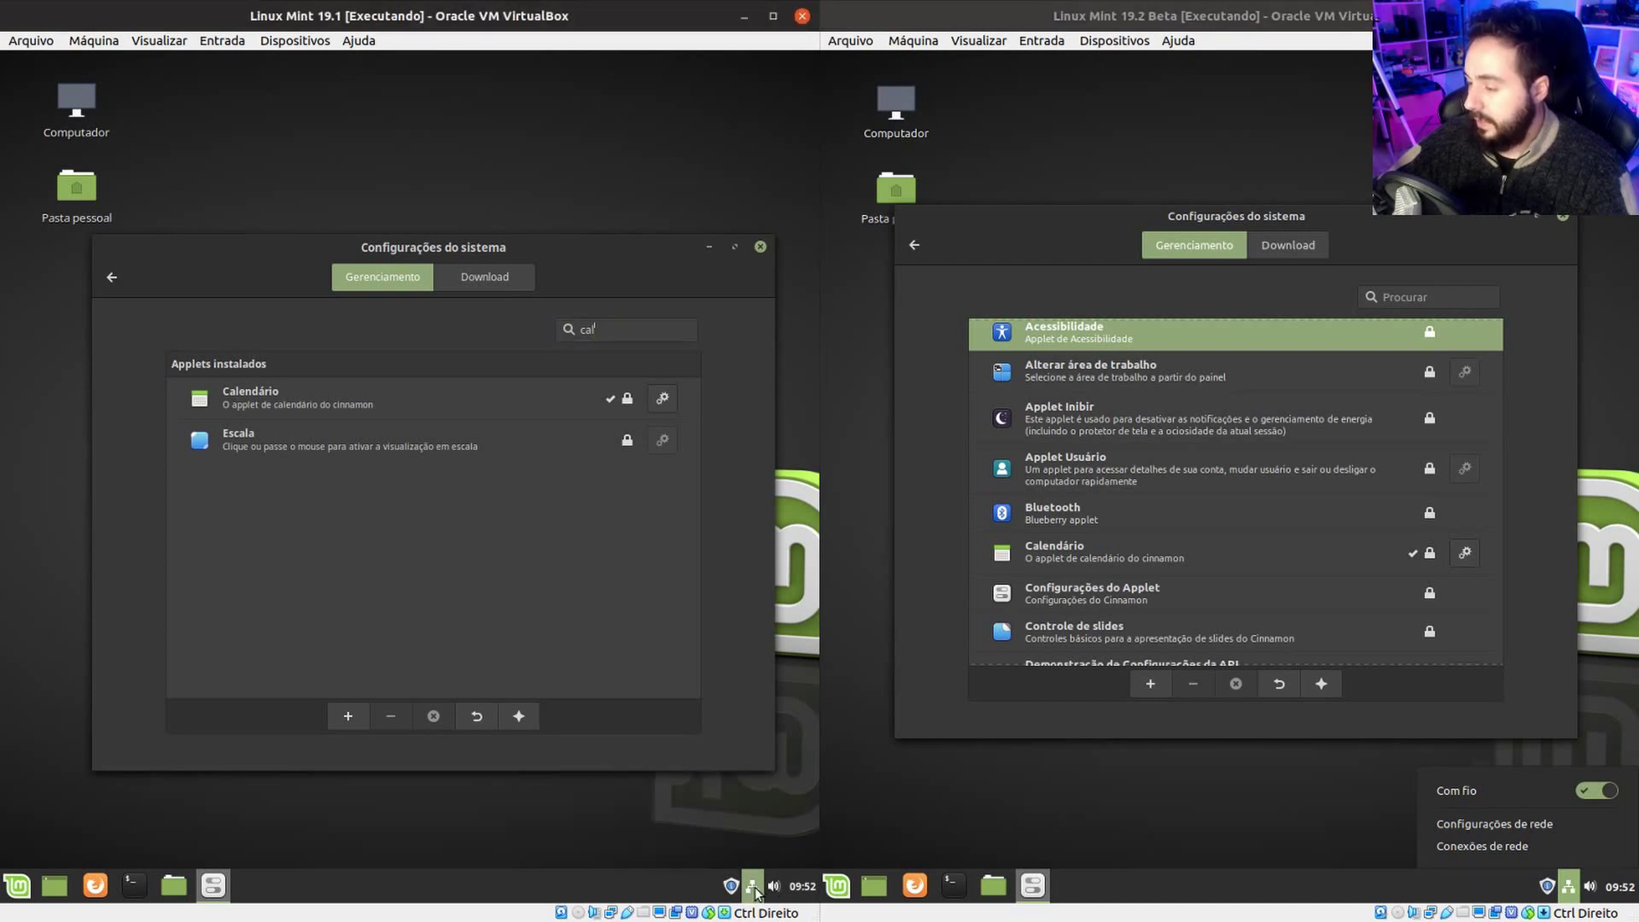
pyautogui.click(753, 890)
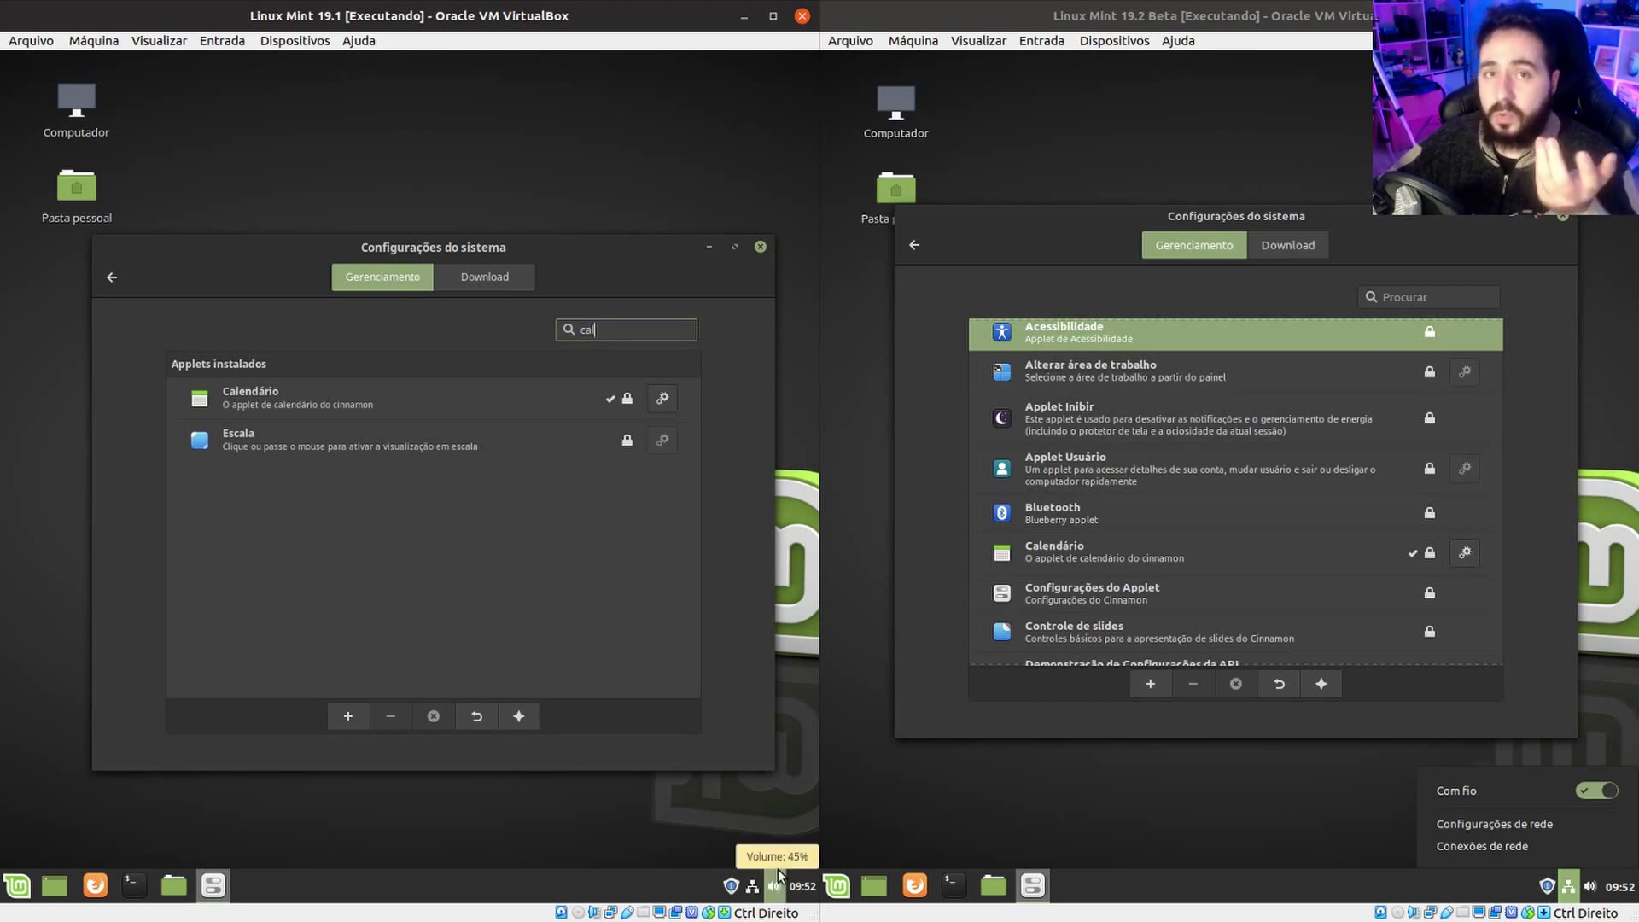
pyautogui.click(1567, 885)
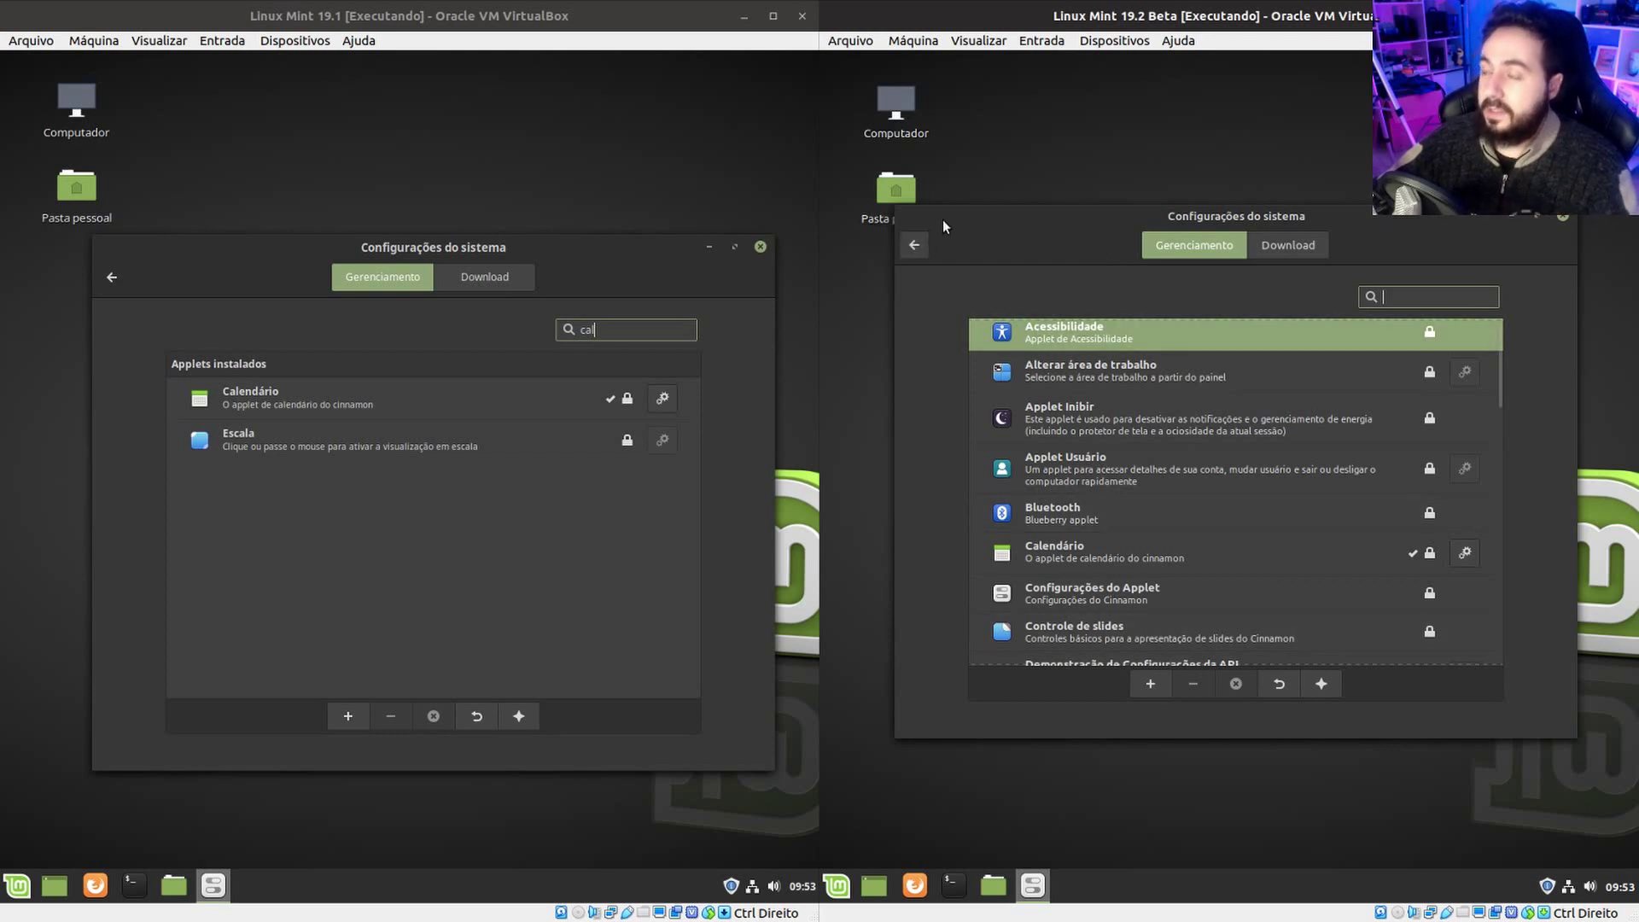
# Return both settings windows to the overview and open the 19.2 Privacy settings.
pyautogui.click(915, 245)
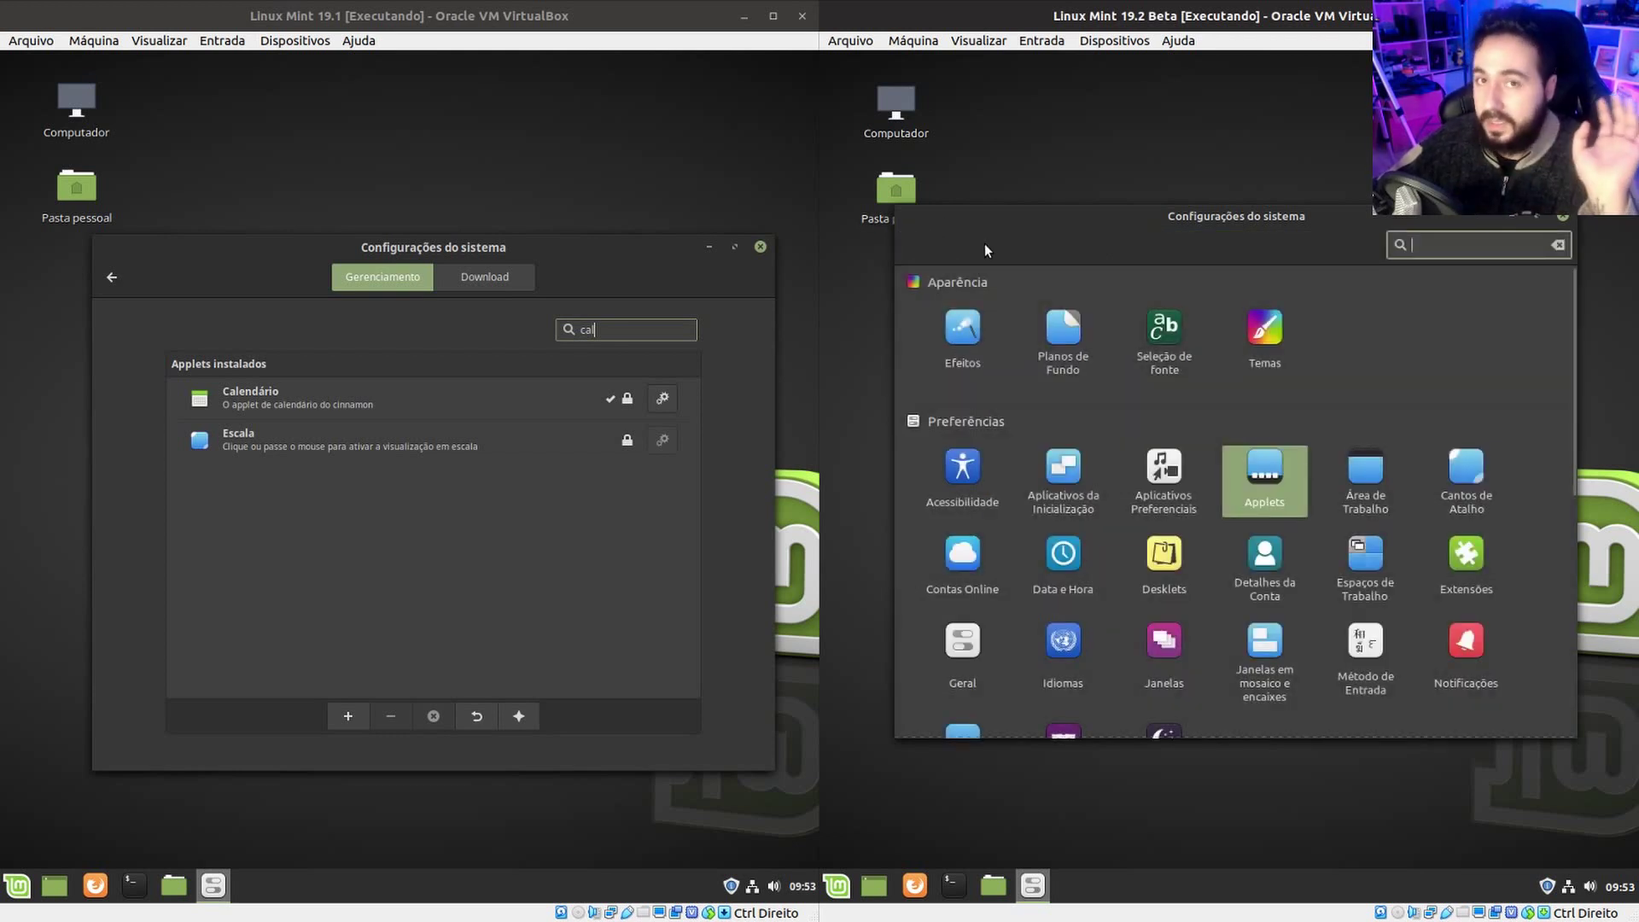
pyautogui.click(112, 276)
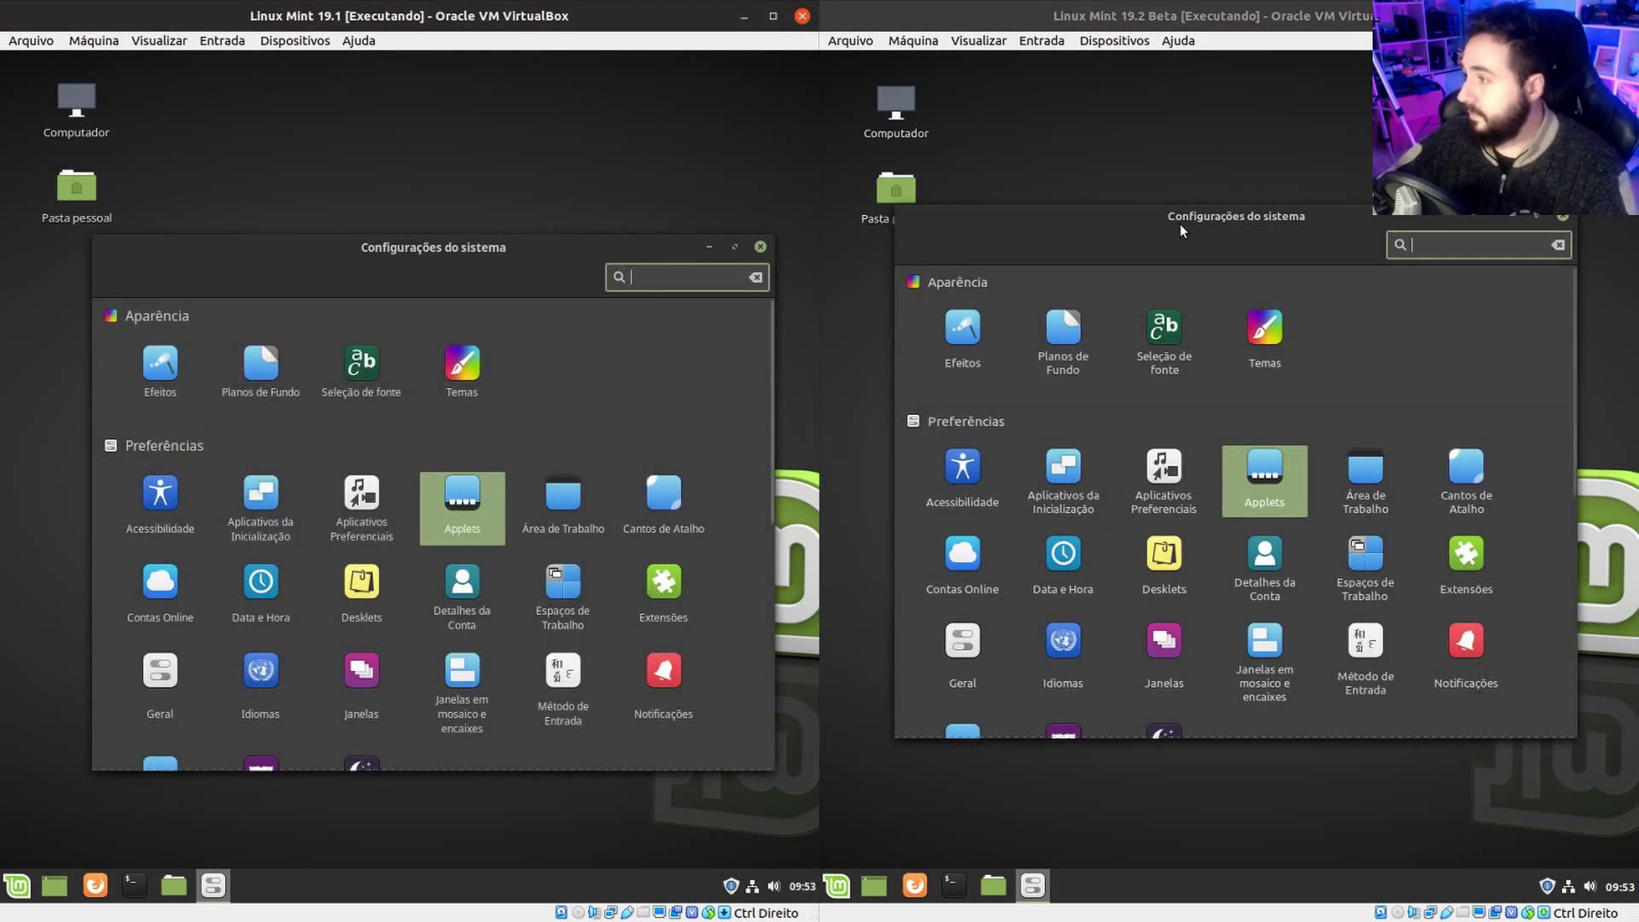
pyautogui.moveTo(1187, 218); pyautogui.dragTo(1188, 239)
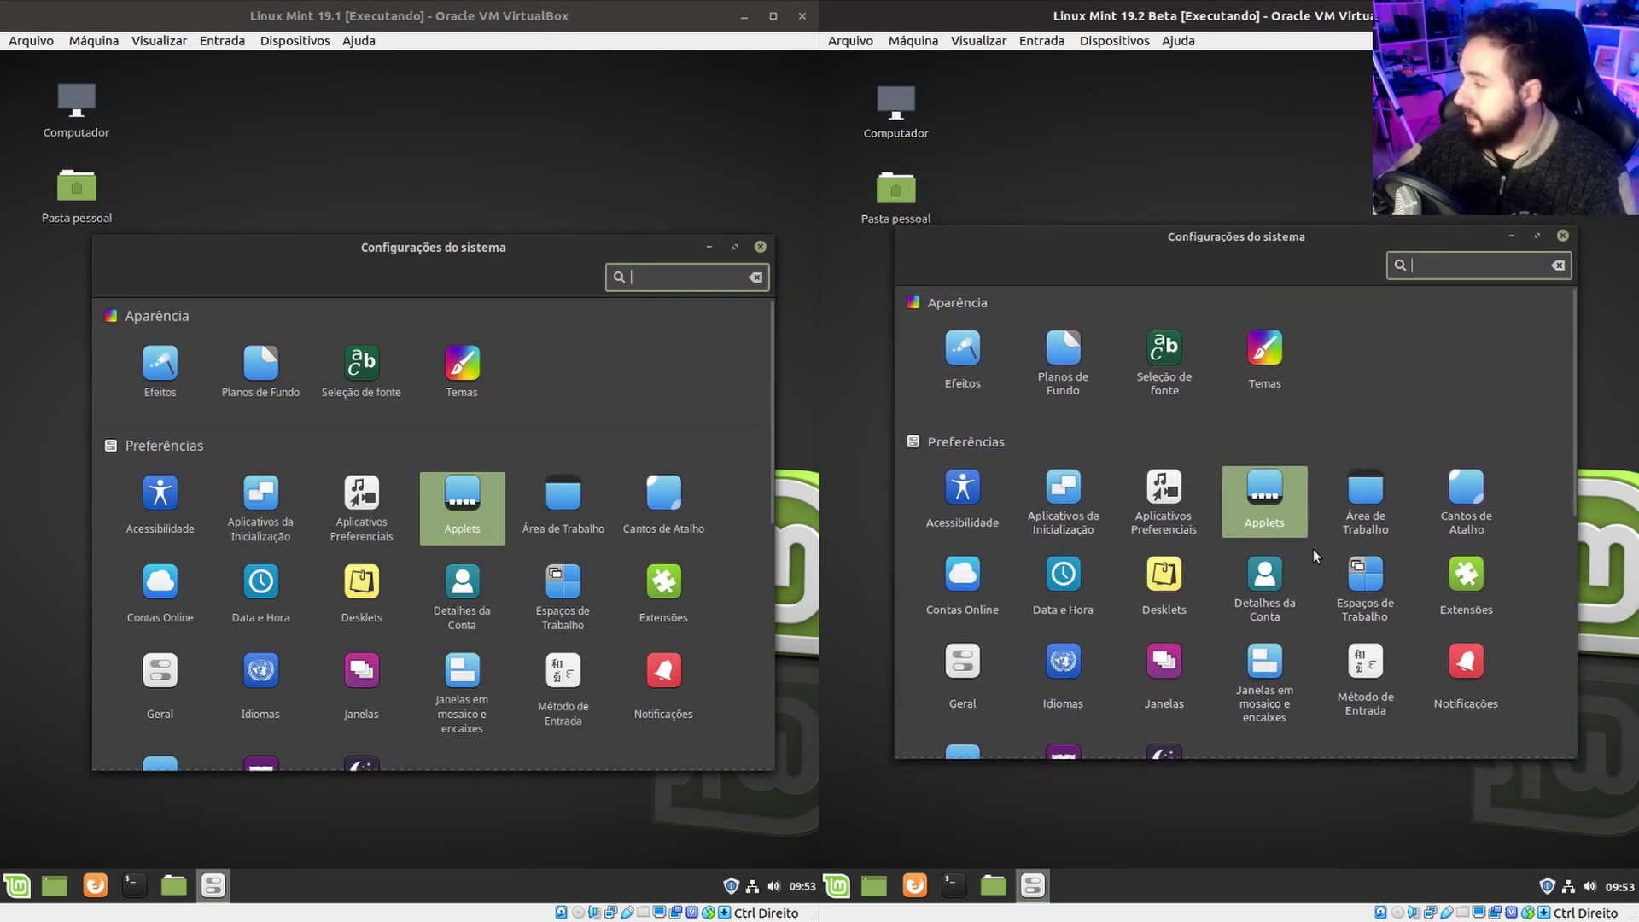
pyautogui.scroll(-5, 1366, 546)
pyautogui.scroll(3, 1110, 530)
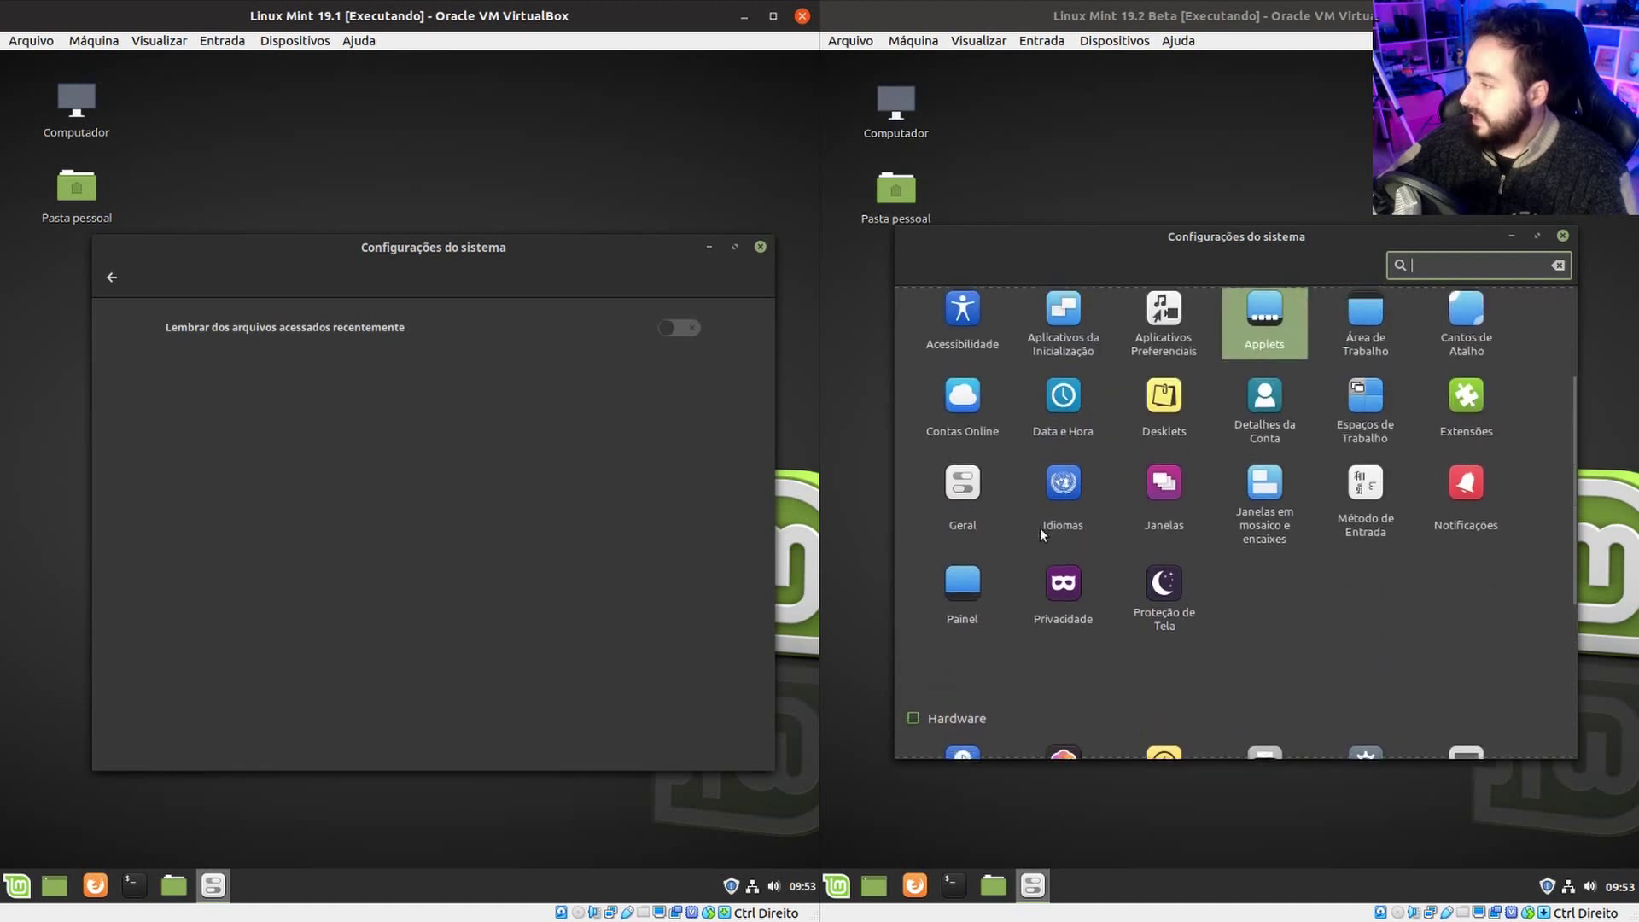
pyautogui.scroll(1, 1064, 517)
pyautogui.click(1076, 653)
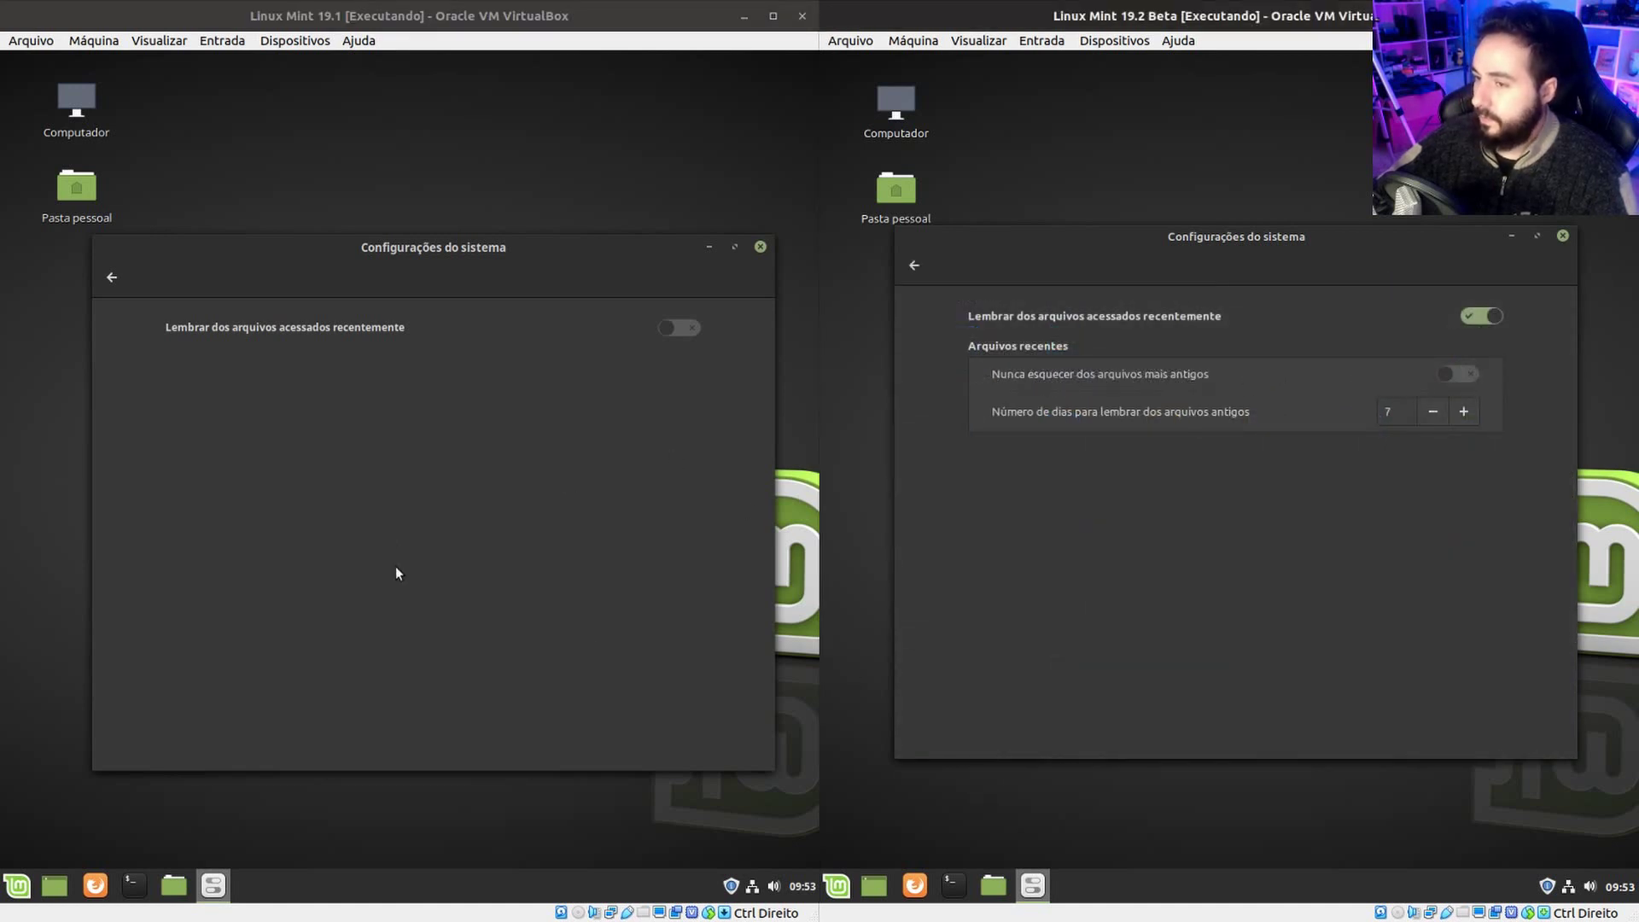
# Enable remembering recent files on 19.1, then open and close the dioliux youtube file from Documentos.
pyautogui.click(671, 329)
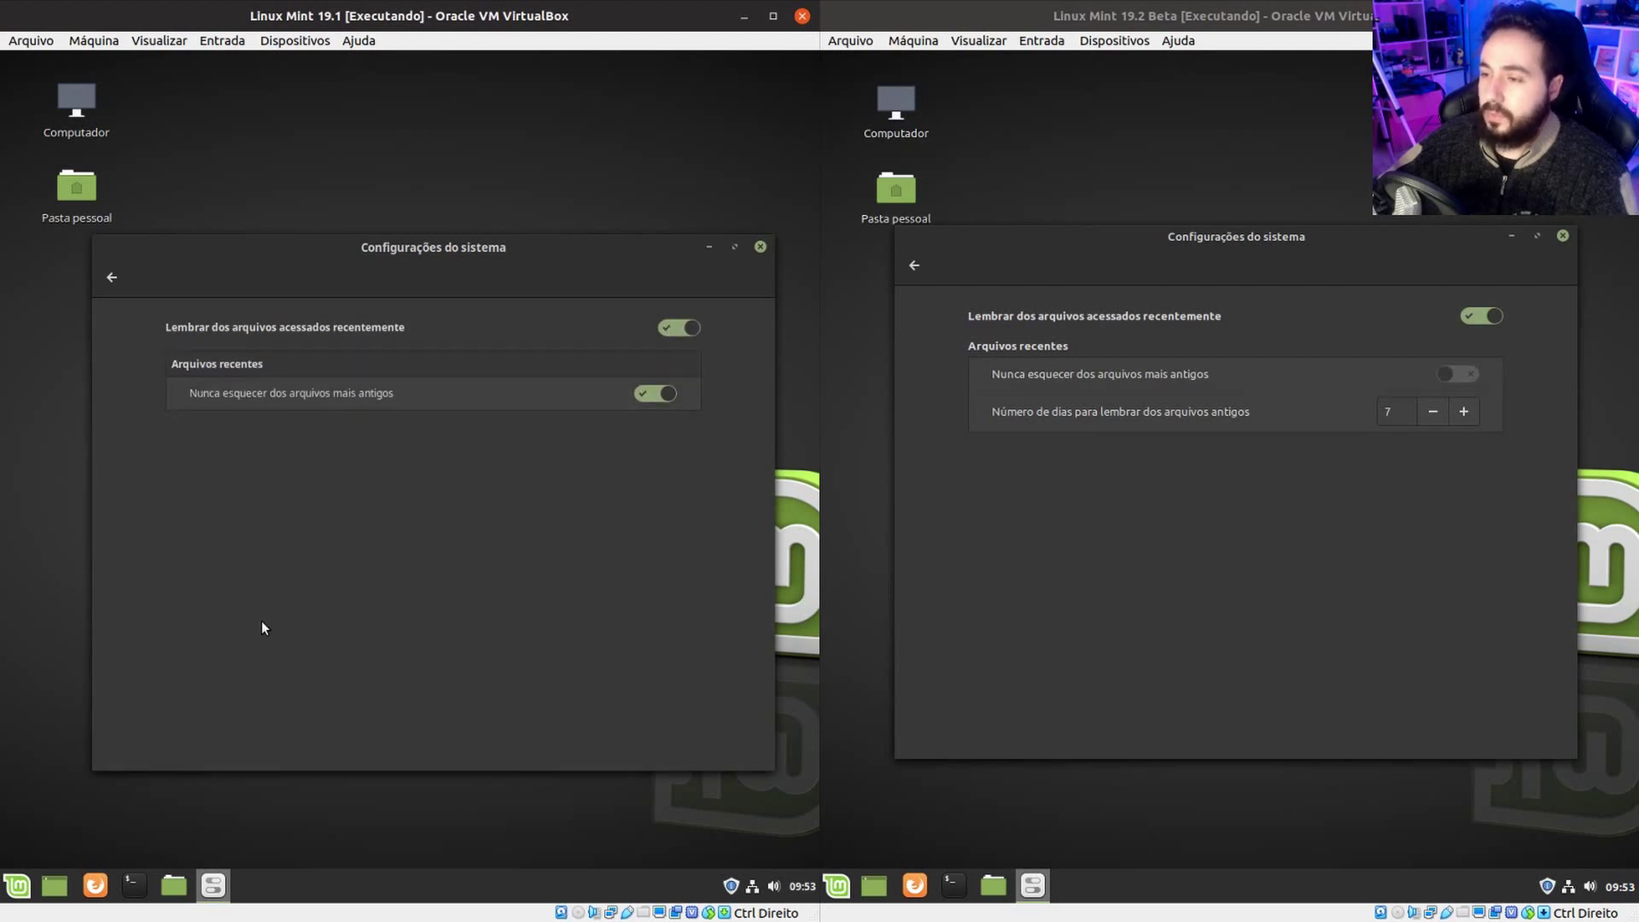
pyautogui.click(18, 891)
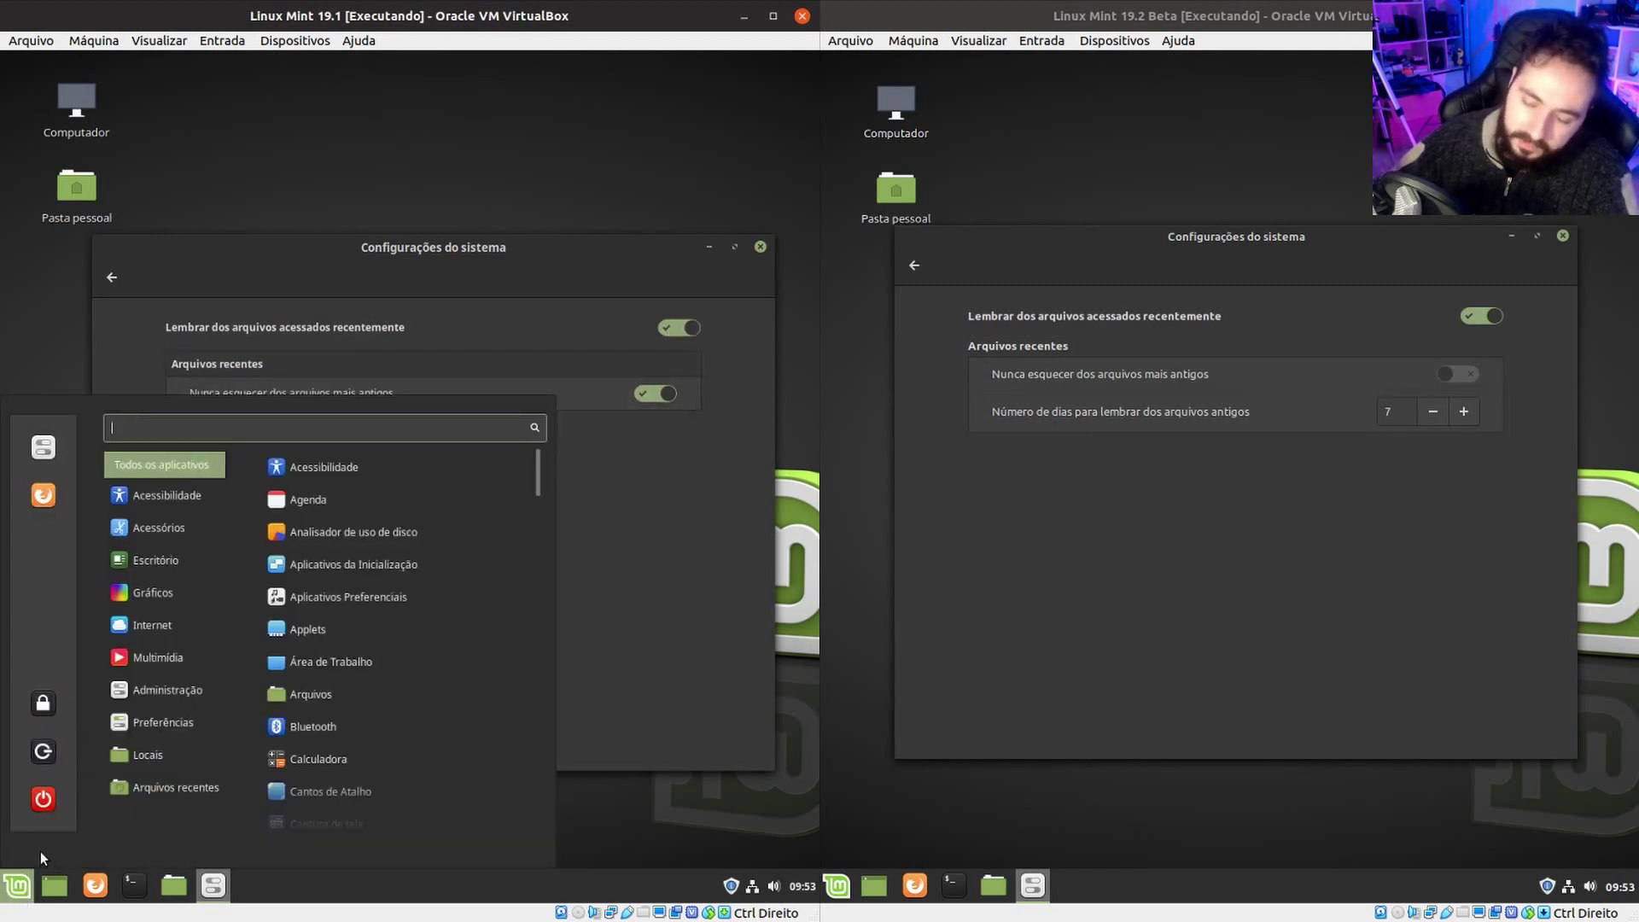
pyautogui.write('diolinui')
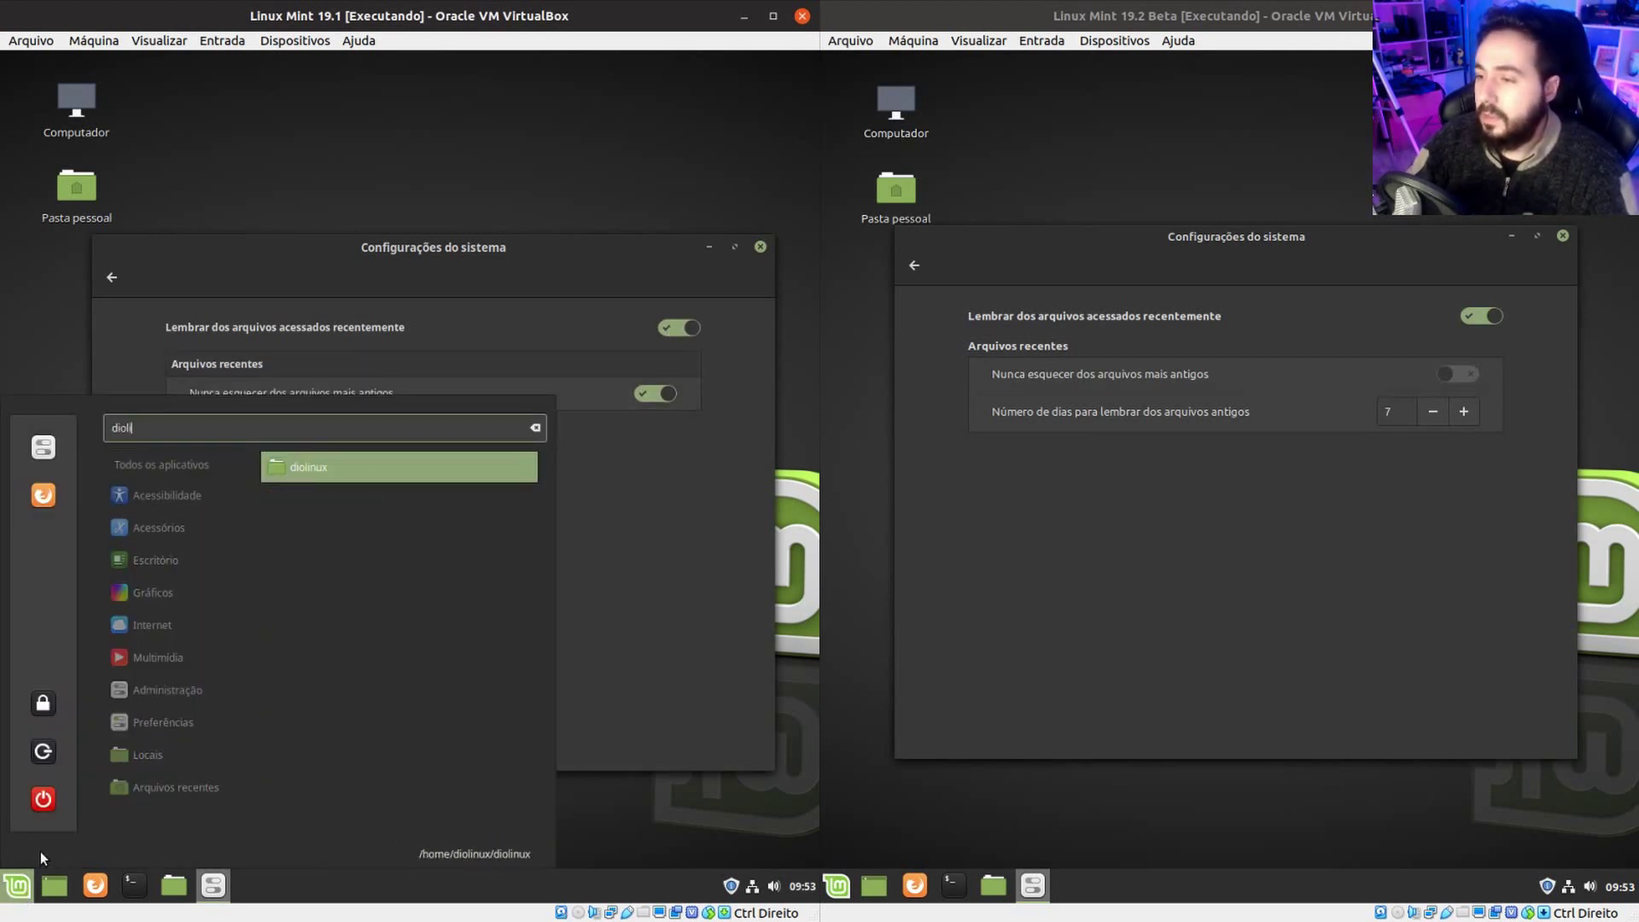
pyautogui.press('BackSpace')
pyautogui.write('x')
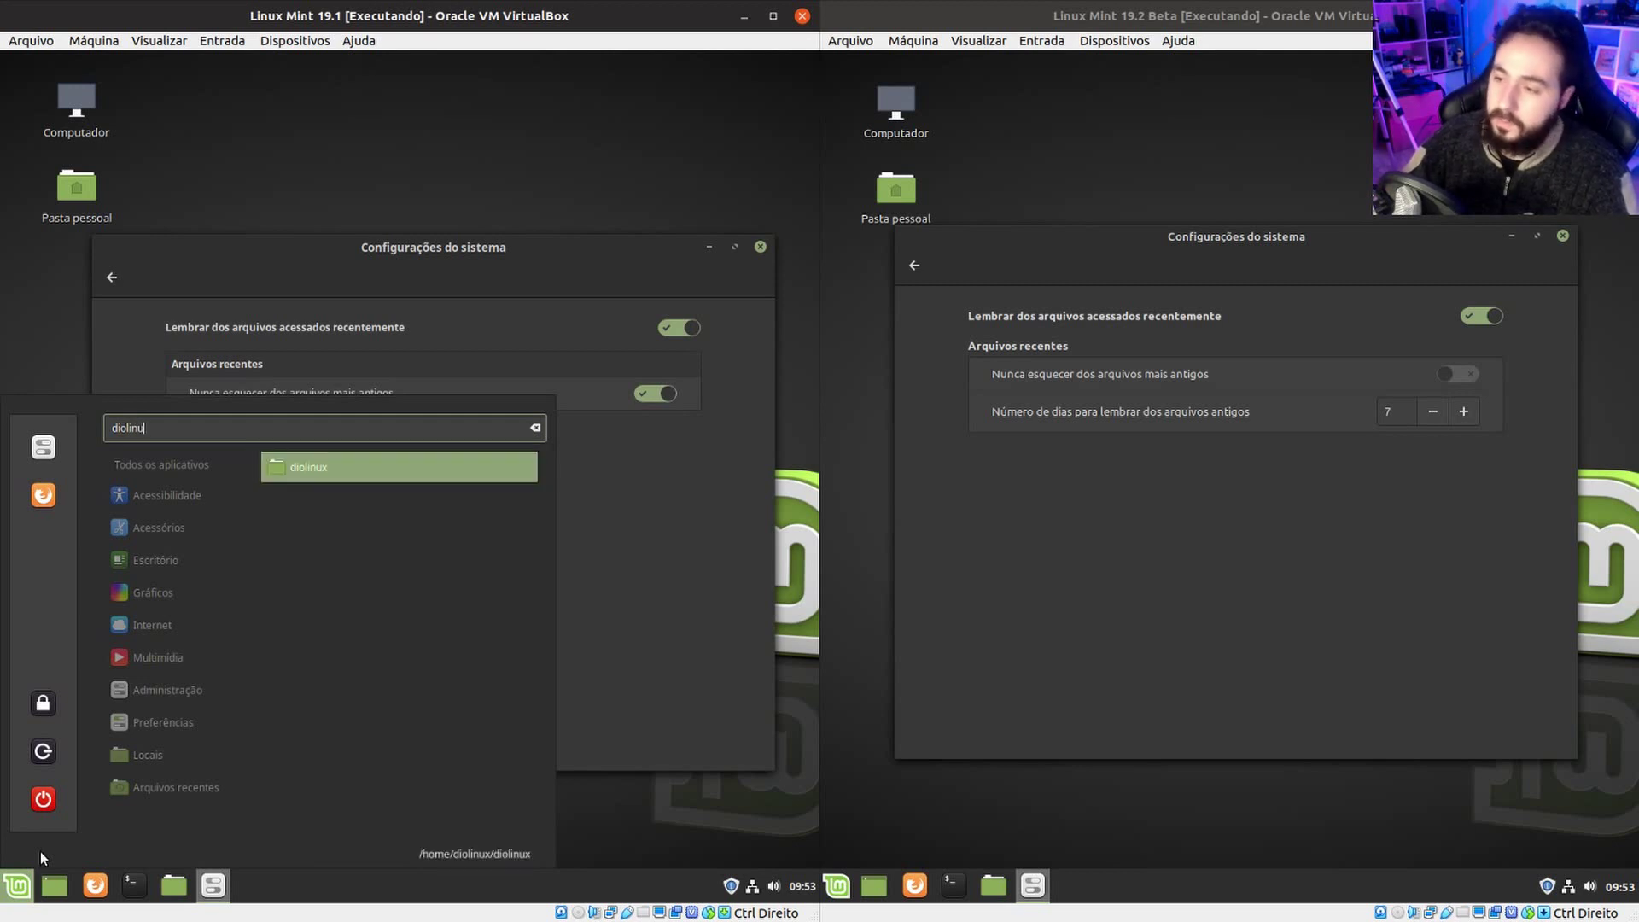
pyautogui.press('Return')
pyautogui.click(129, 336)
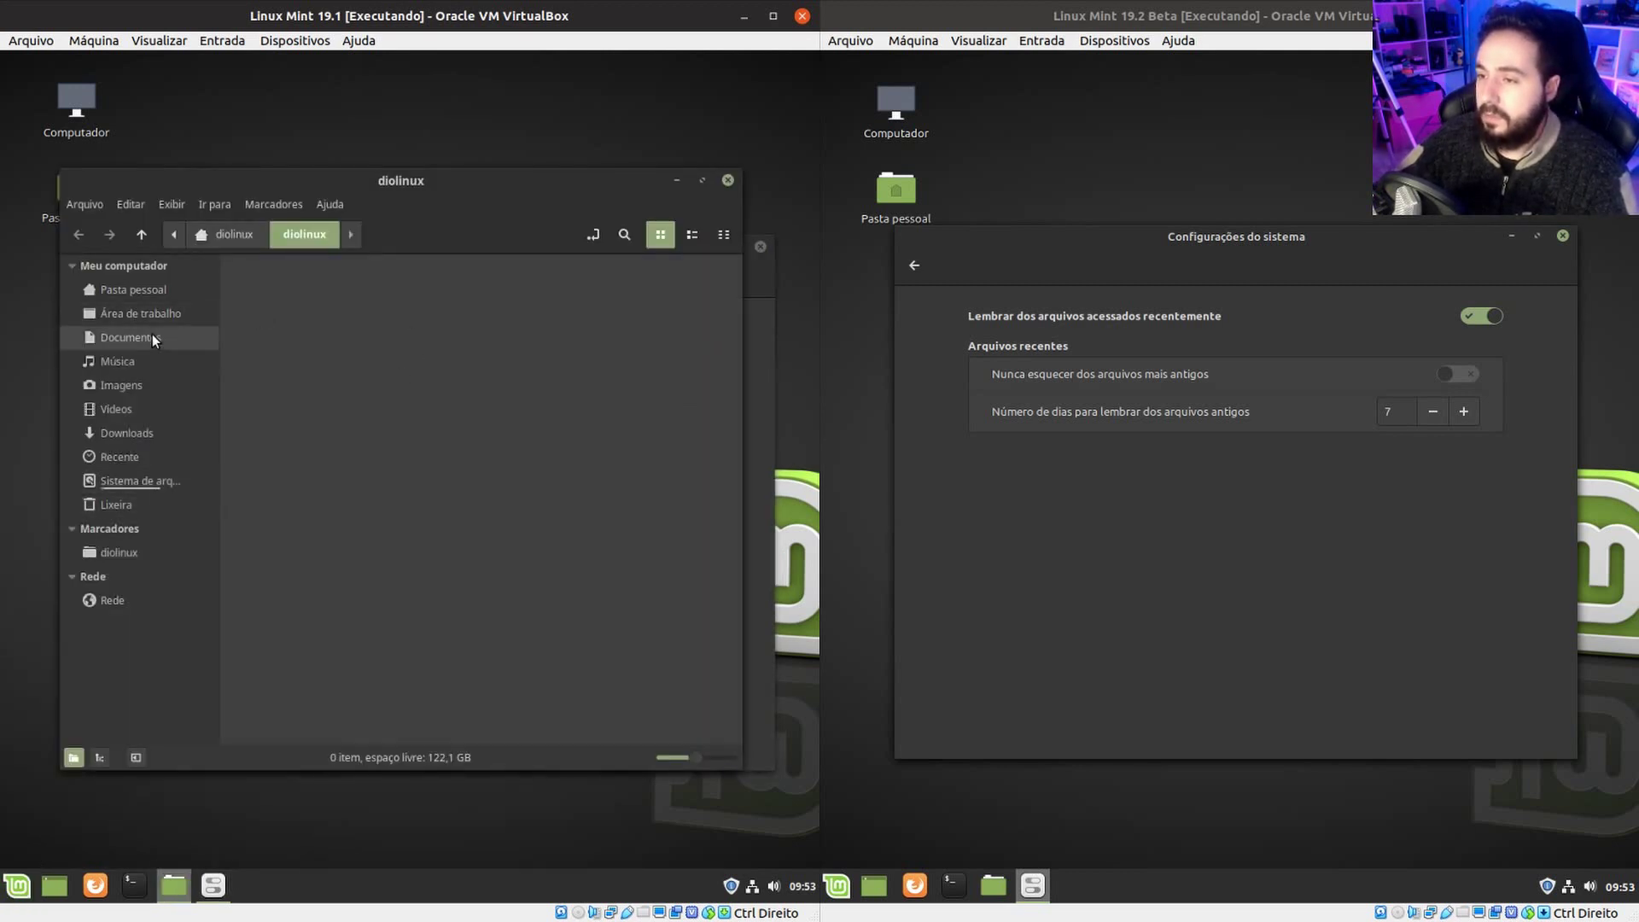
pyautogui.doubleClick(287, 294)
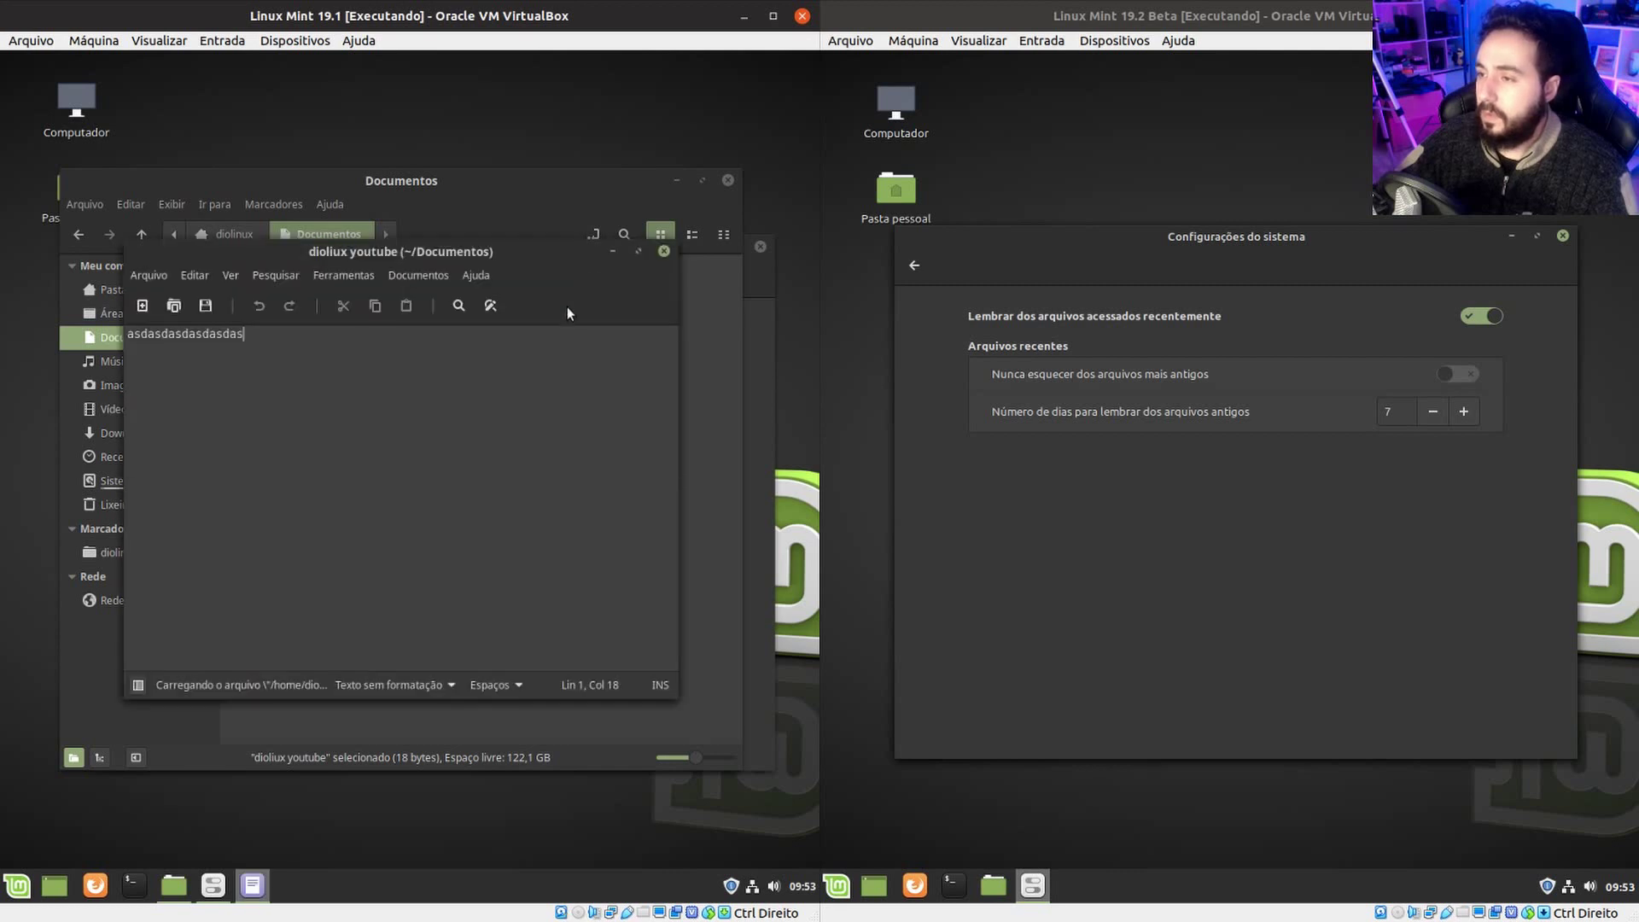
pyautogui.click(664, 251)
pyautogui.click(726, 181)
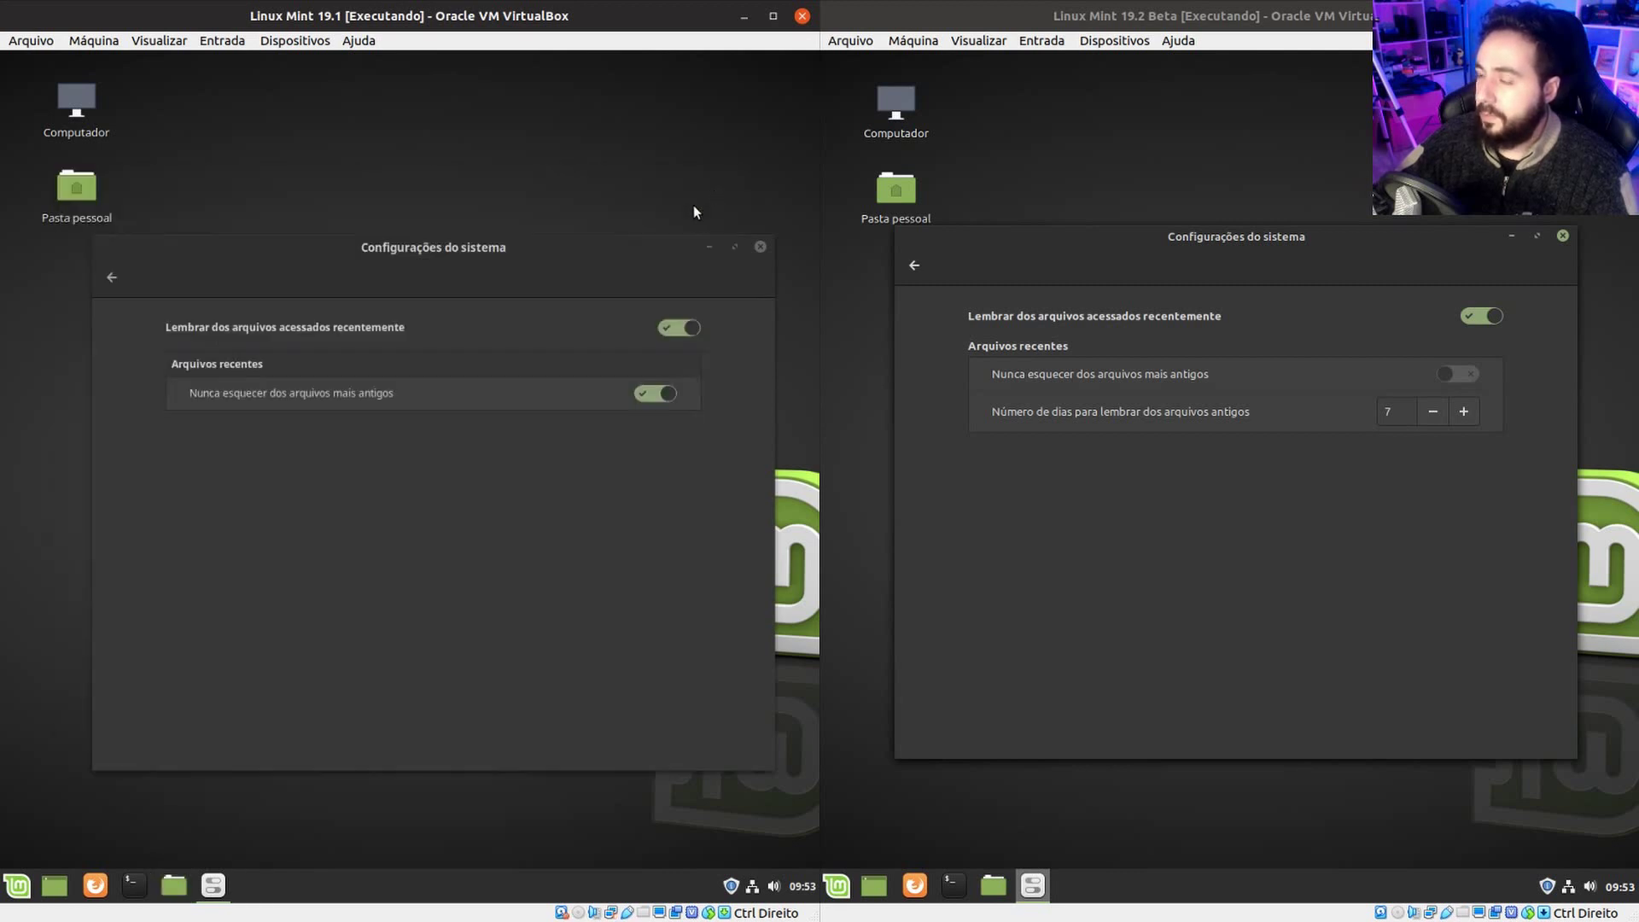
# Search the 19.1 menu for 'diol', then move to the 19.2 Beta menu.
pyautogui.click(22, 892)
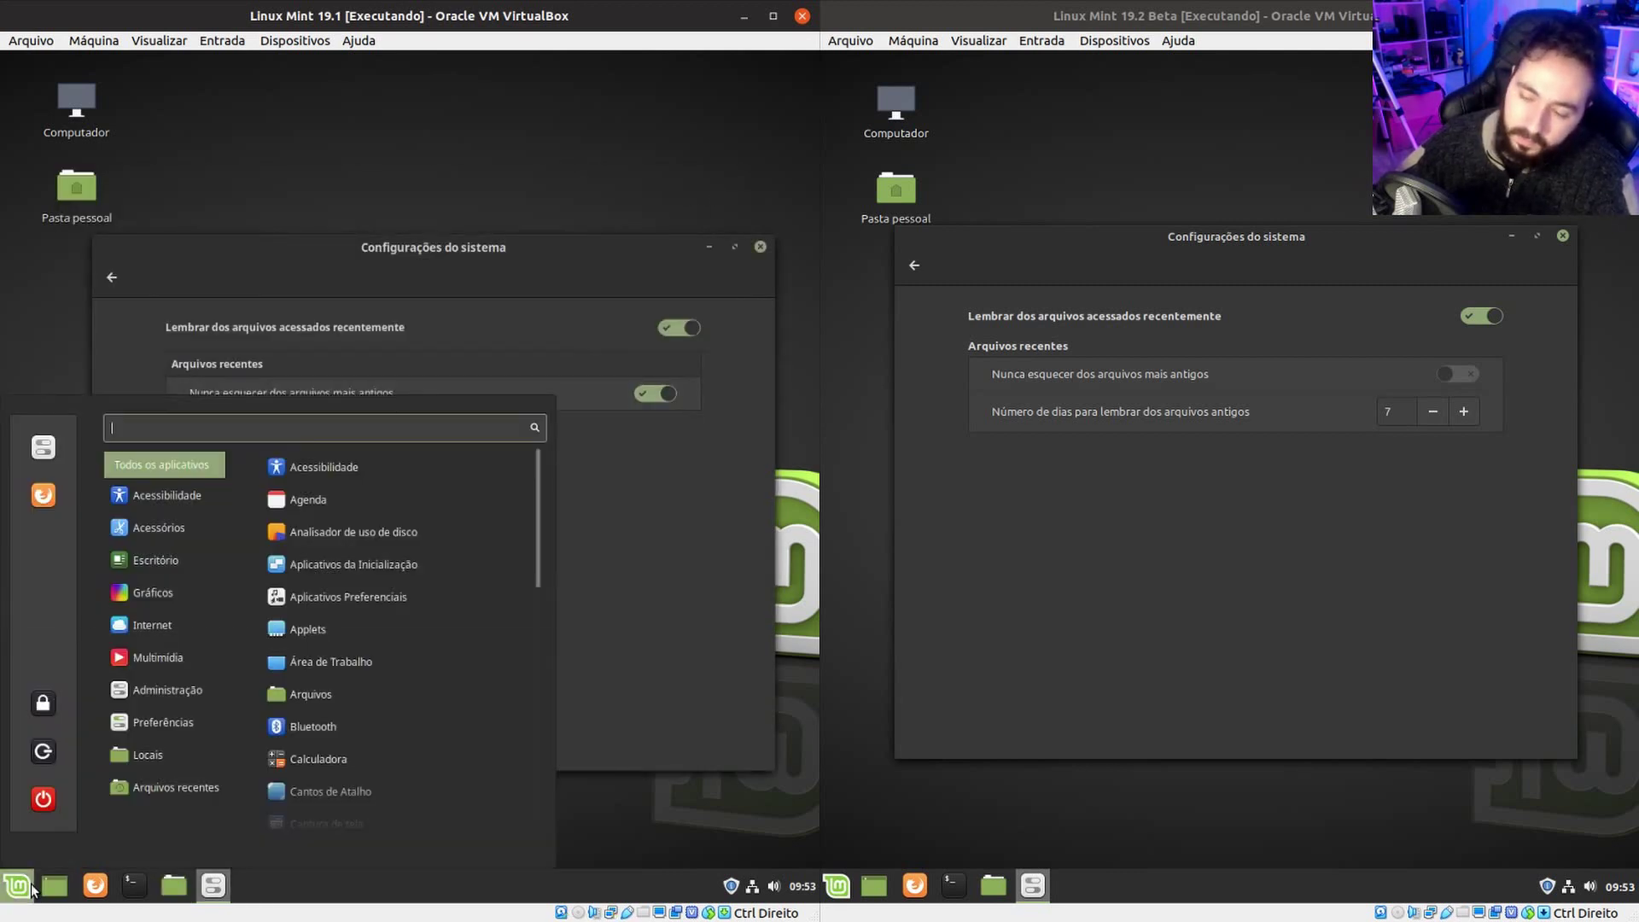
pyautogui.write('diol')
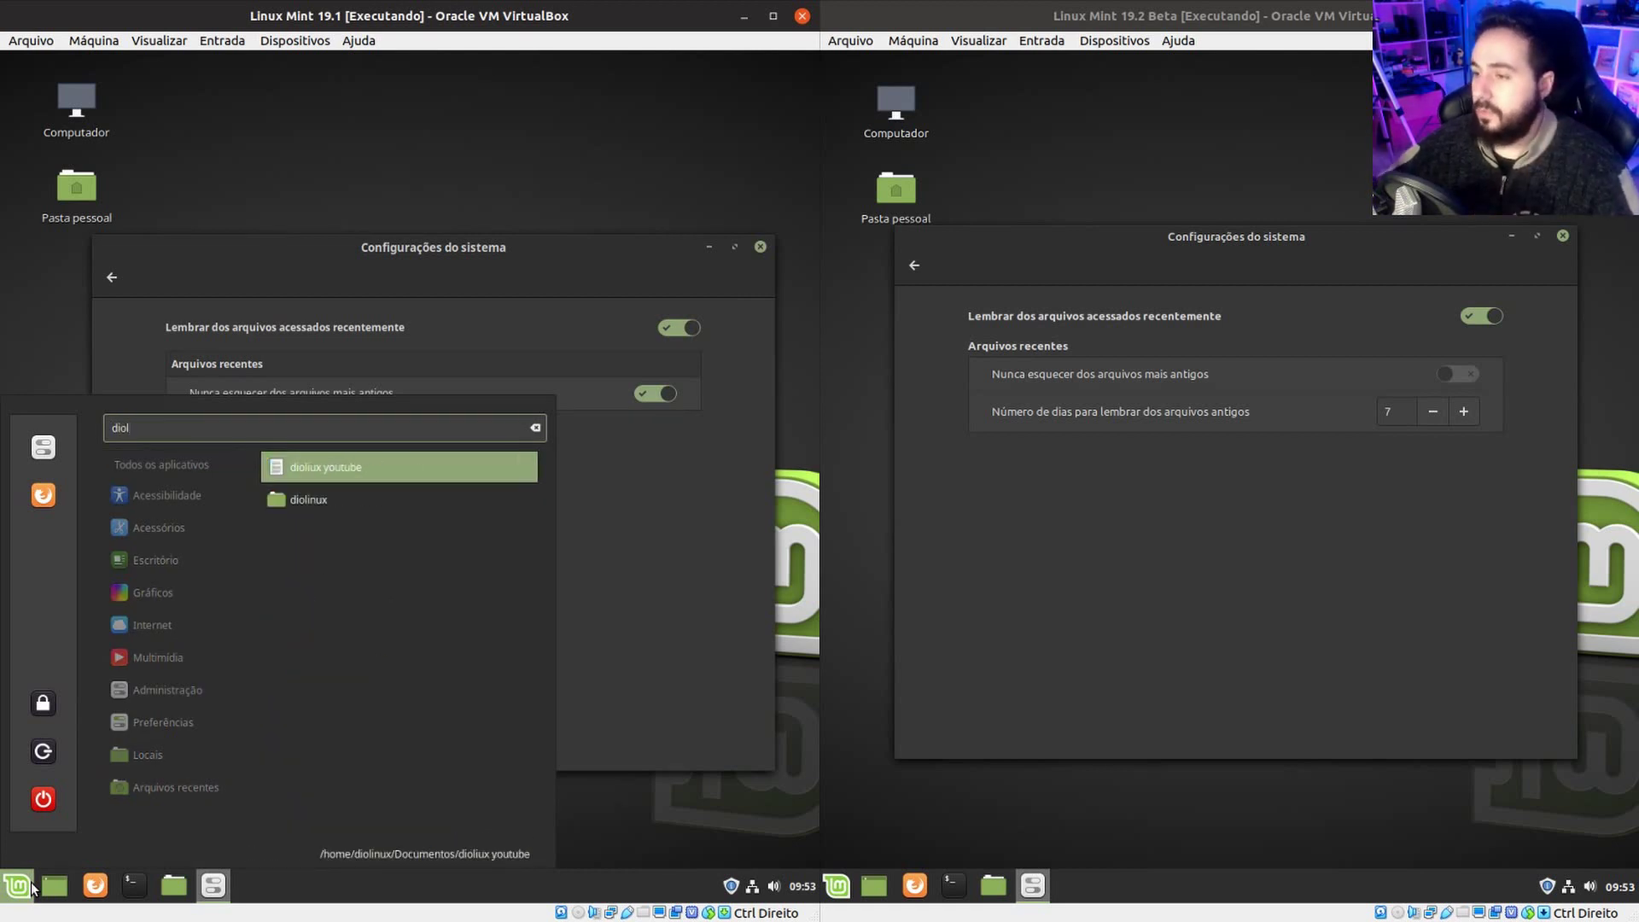
pyautogui.press('Escape')
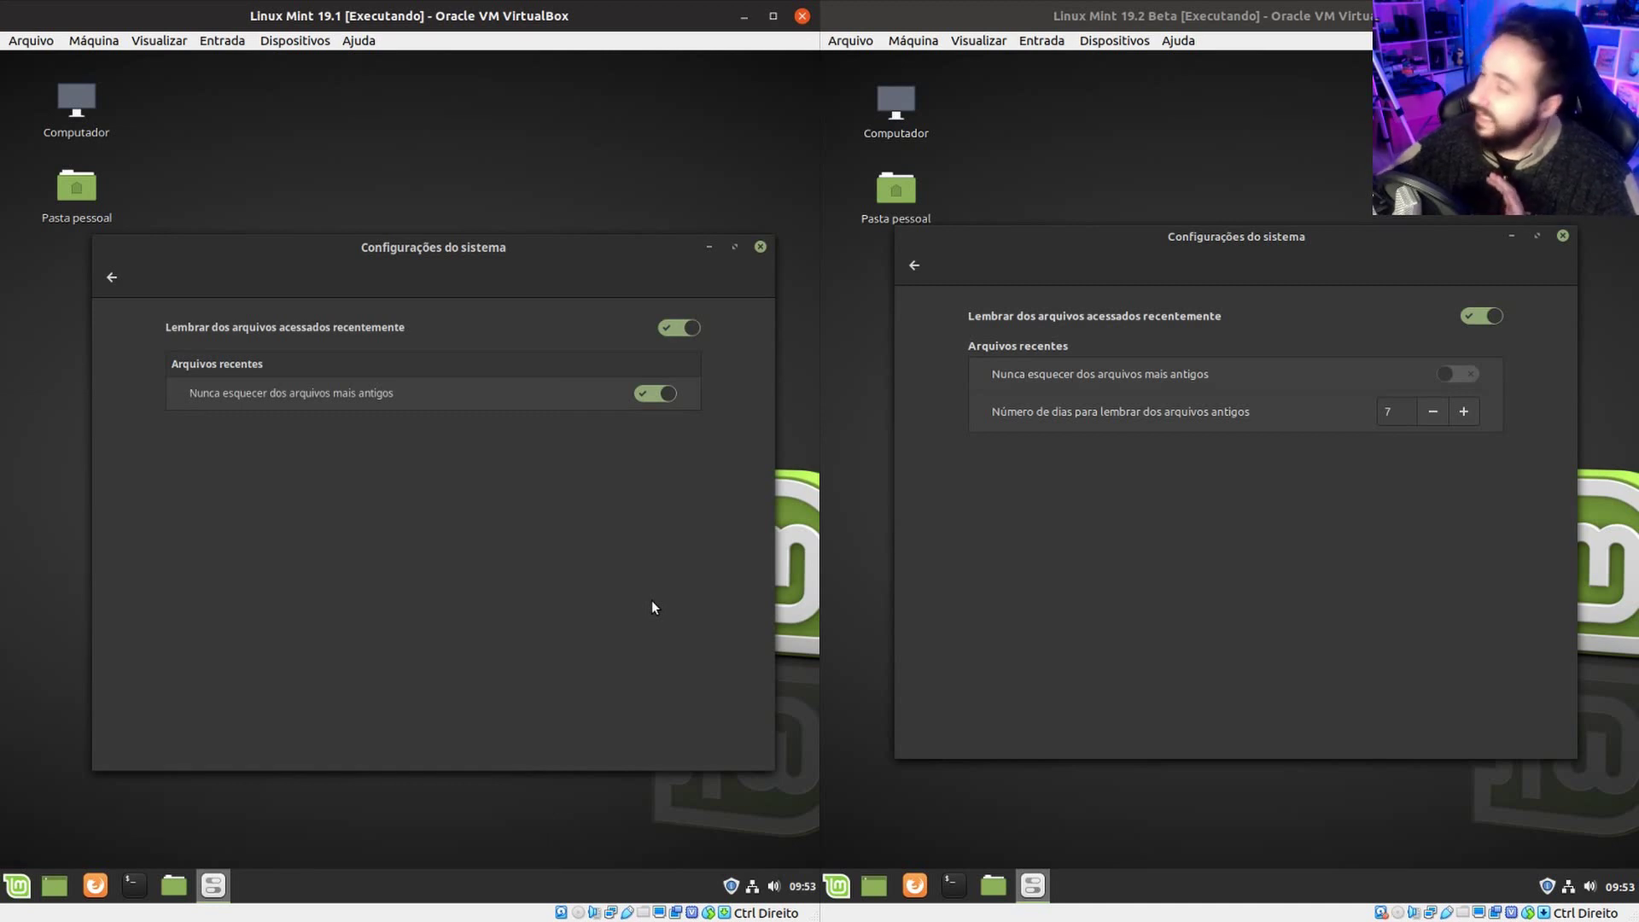
pyautogui.click(1257, 229)
pyautogui.moveTo(1256, 228)
pyautogui.mouseDown()
pyautogui.moveTo(1220, 226)
pyautogui.moveTo(1237, 224)
pyautogui.mouseUp()
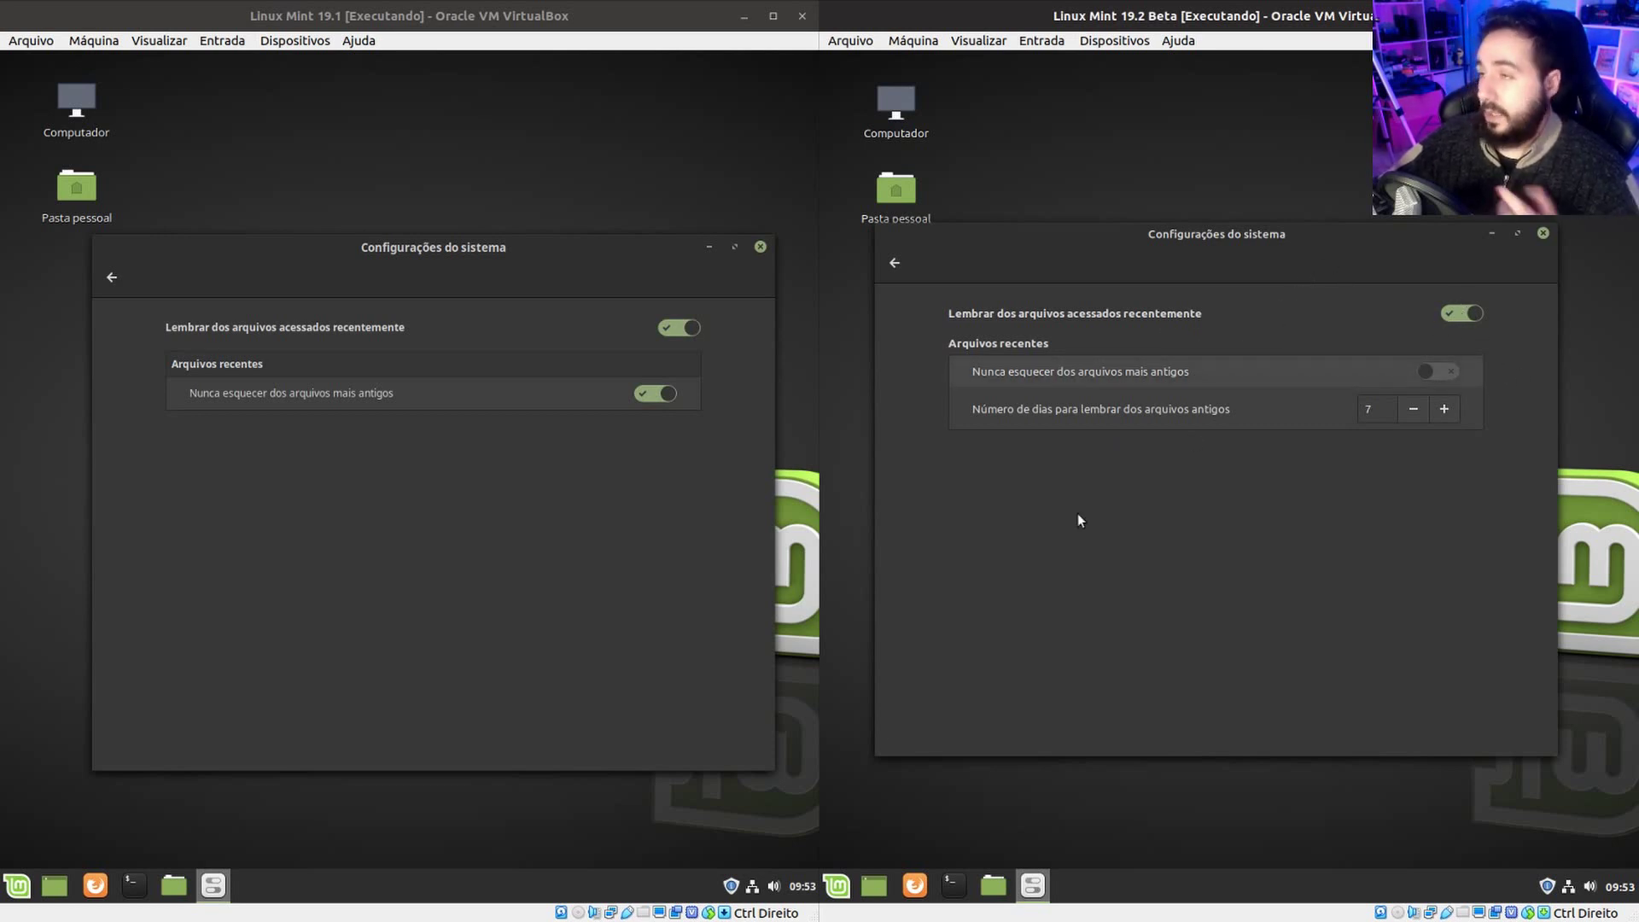
pyautogui.click(837, 885)
pyautogui.write('dio')
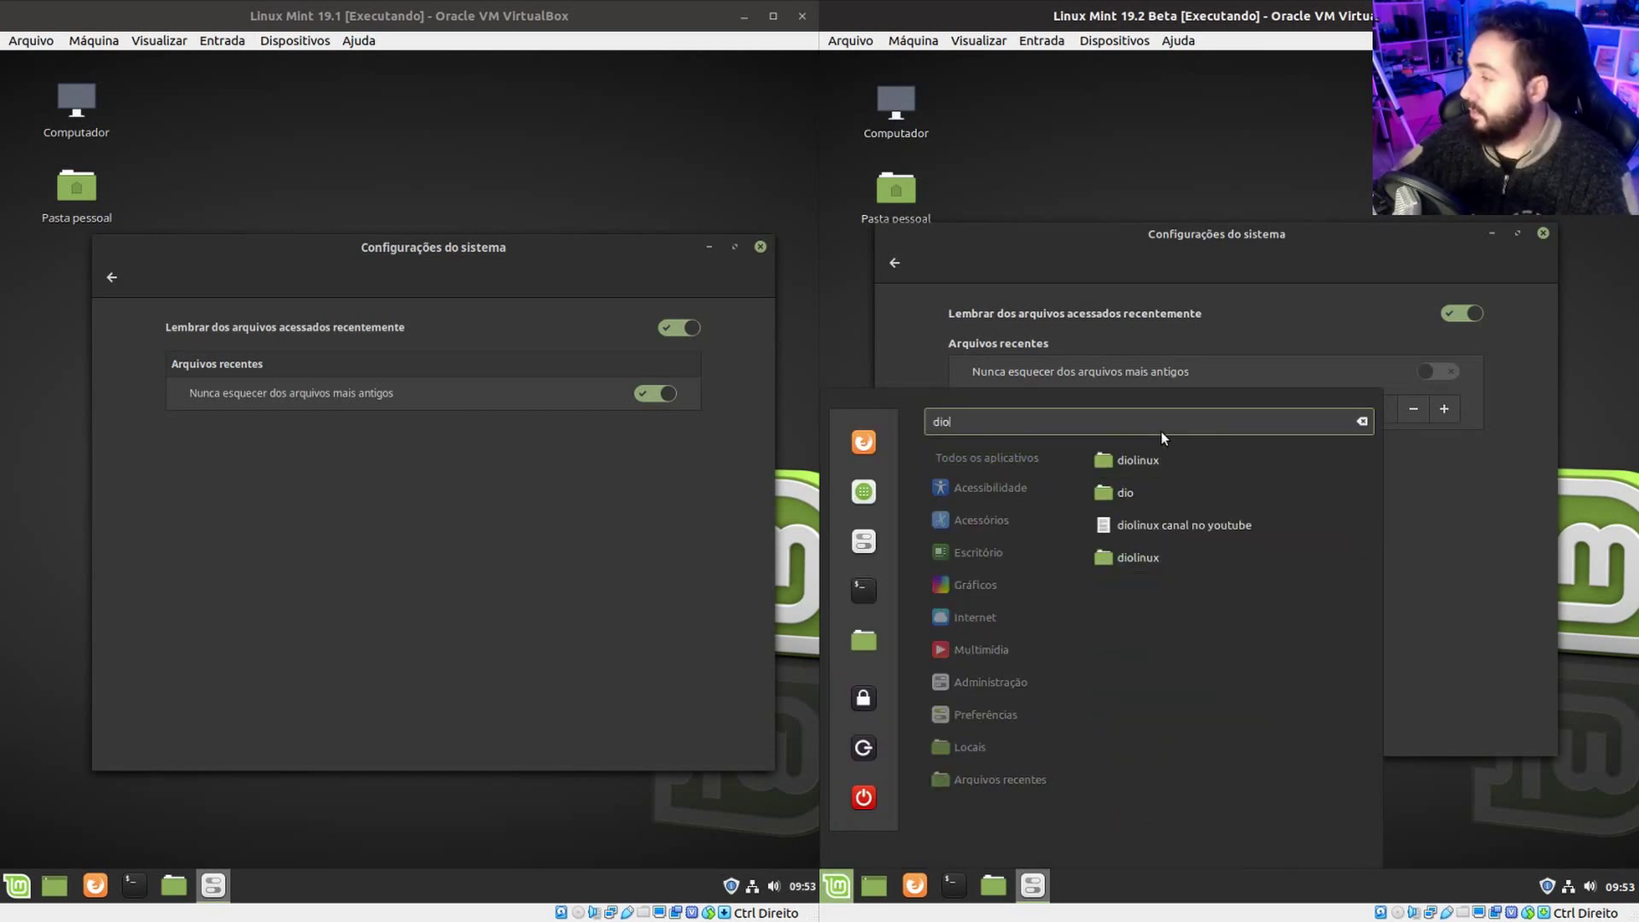
pyautogui.press('Escape')
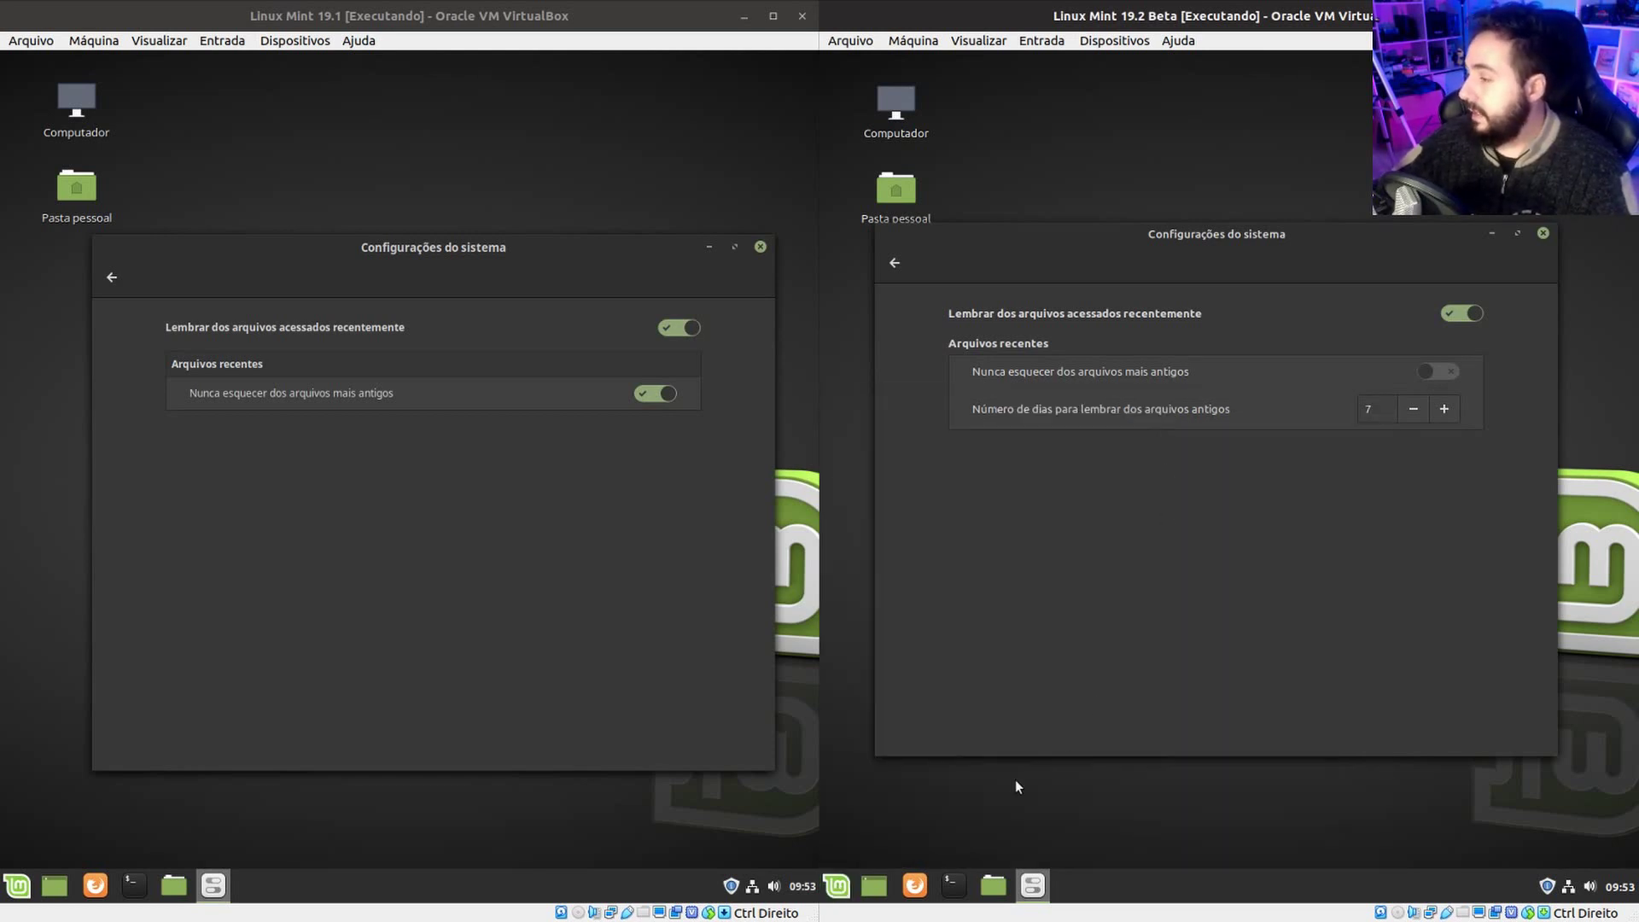
pyautogui.click(837, 882)
pyautogui.click(837, 882)
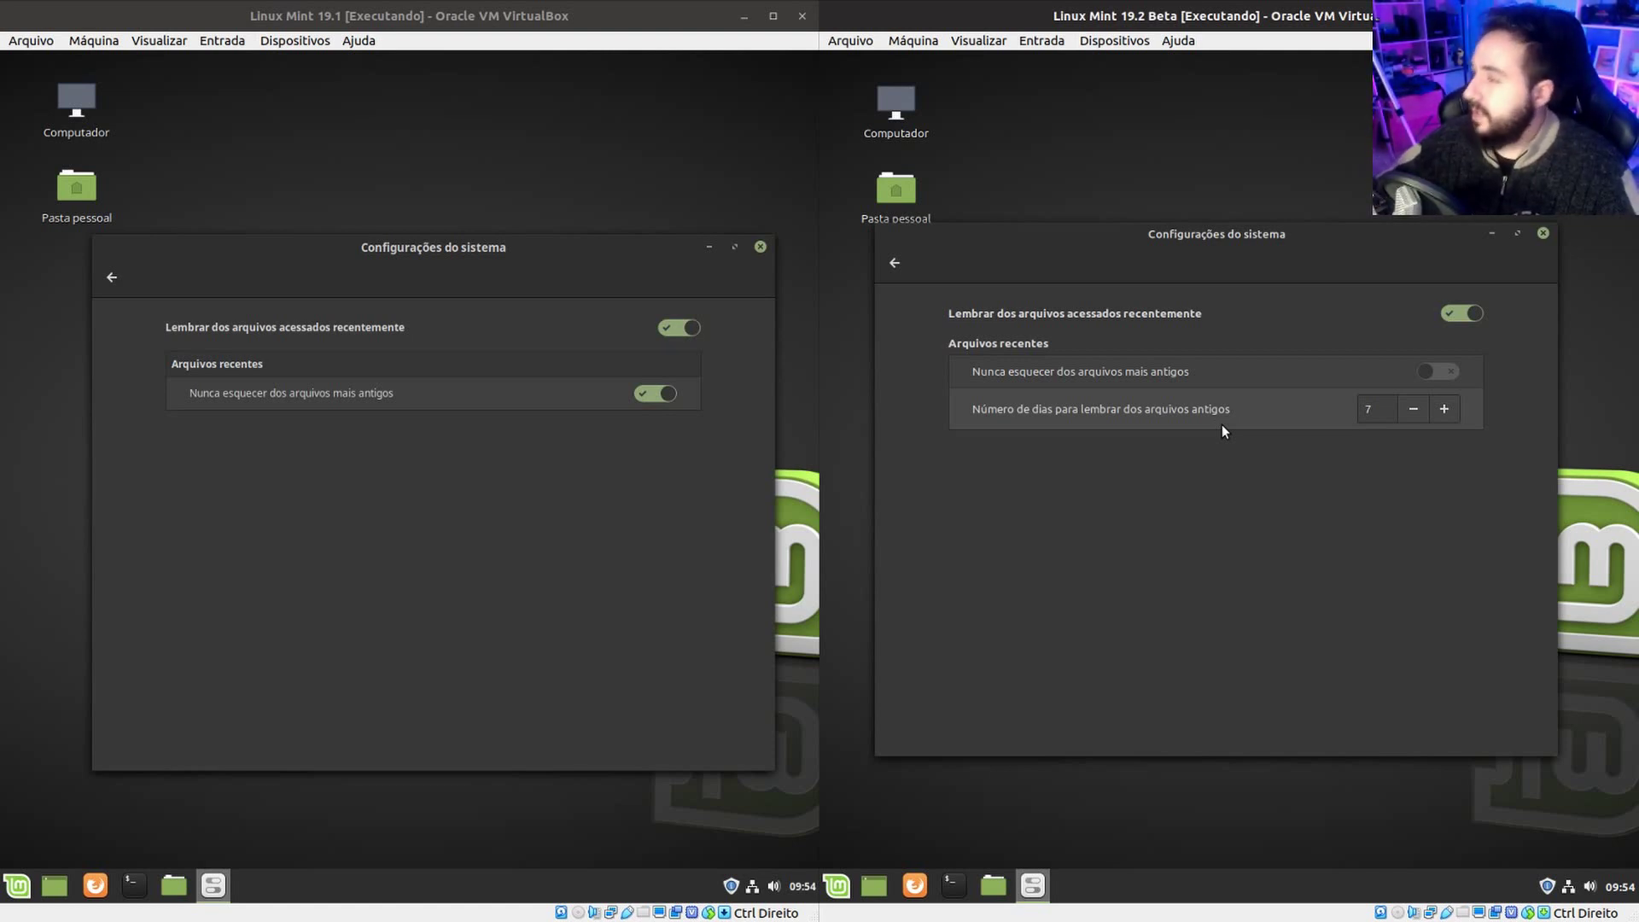
# Go back to the 19.2 Beta settings overview with its Preferences category icons.
pyautogui.click(895, 262)
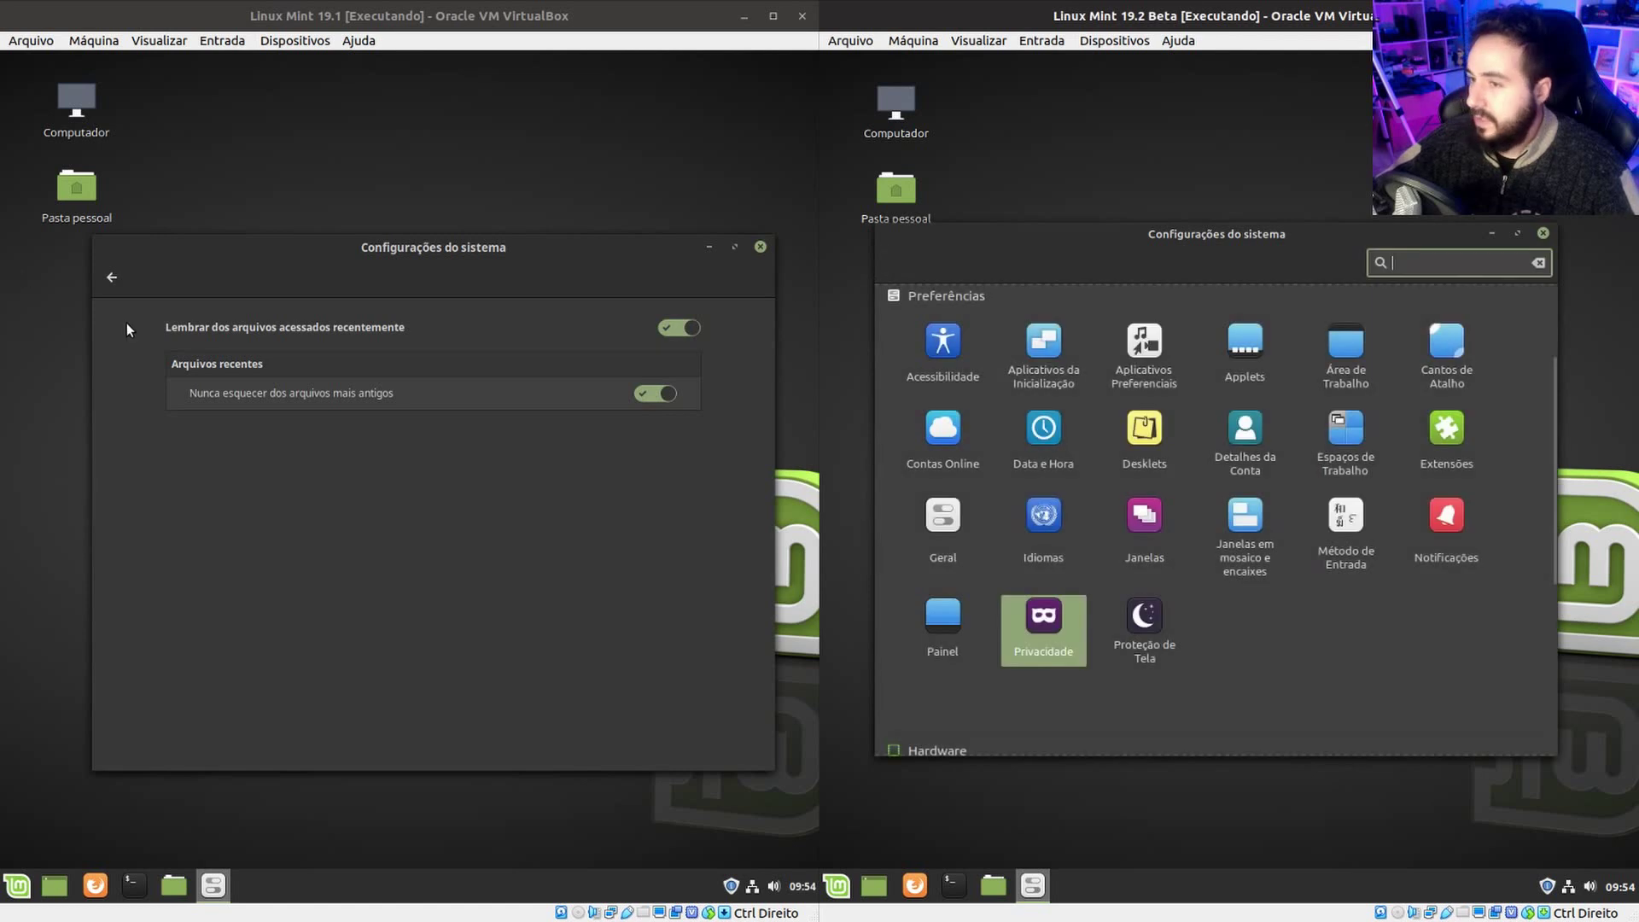
# Compare the Touchpad and Mouse settings pages in both VMs.
pyautogui.click(112, 277)
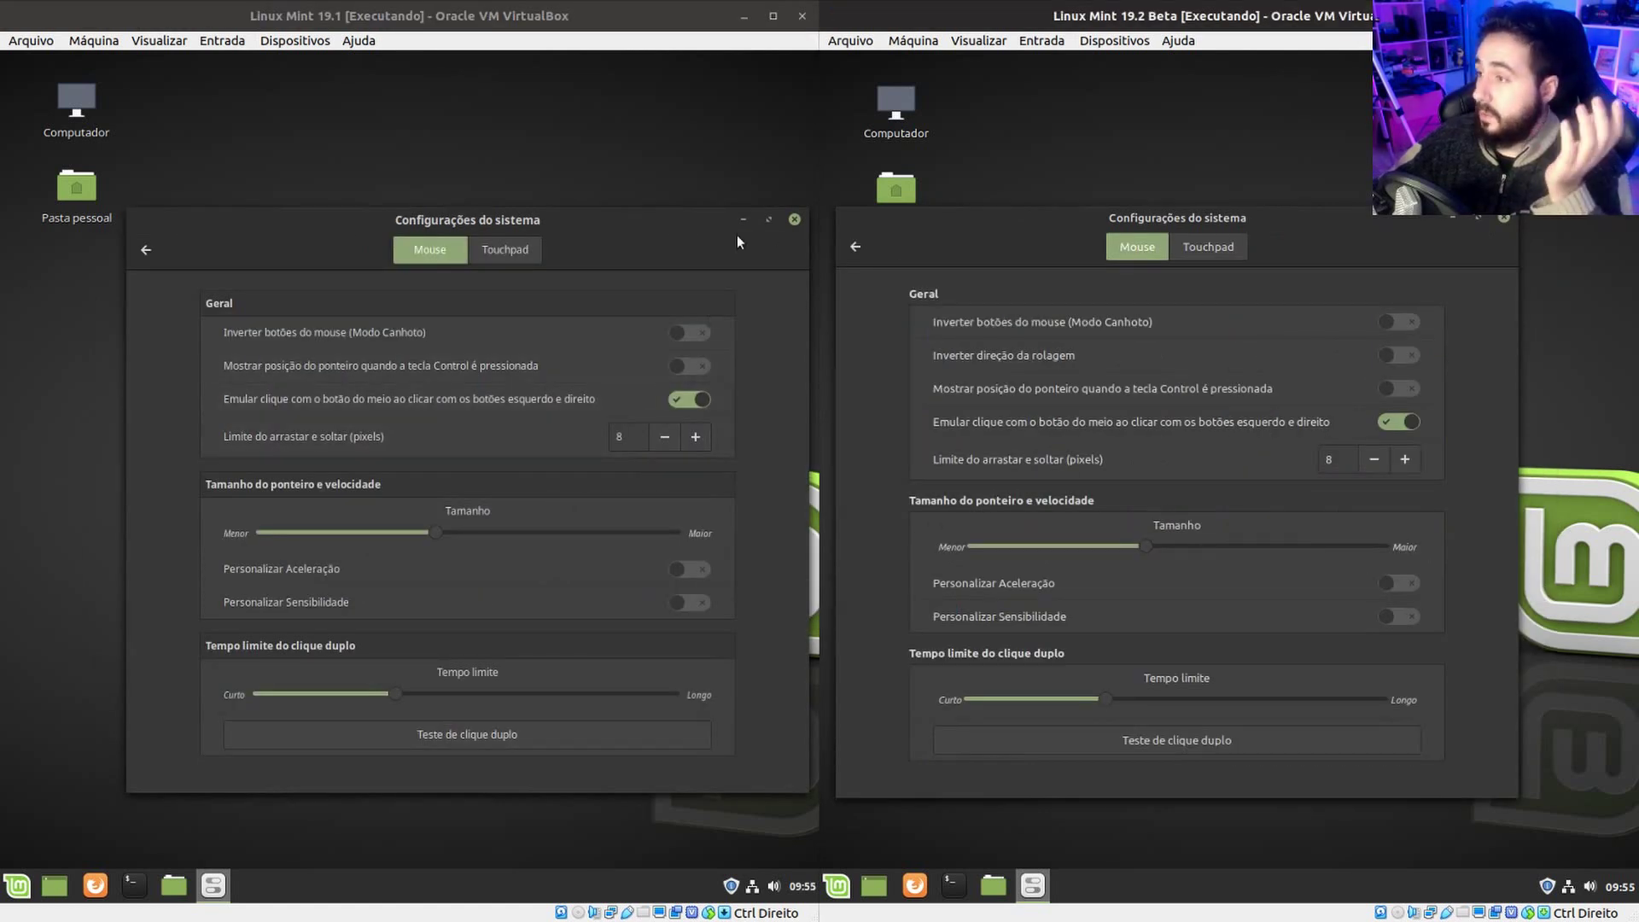
pyautogui.click(517, 249)
pyautogui.click(1196, 275)
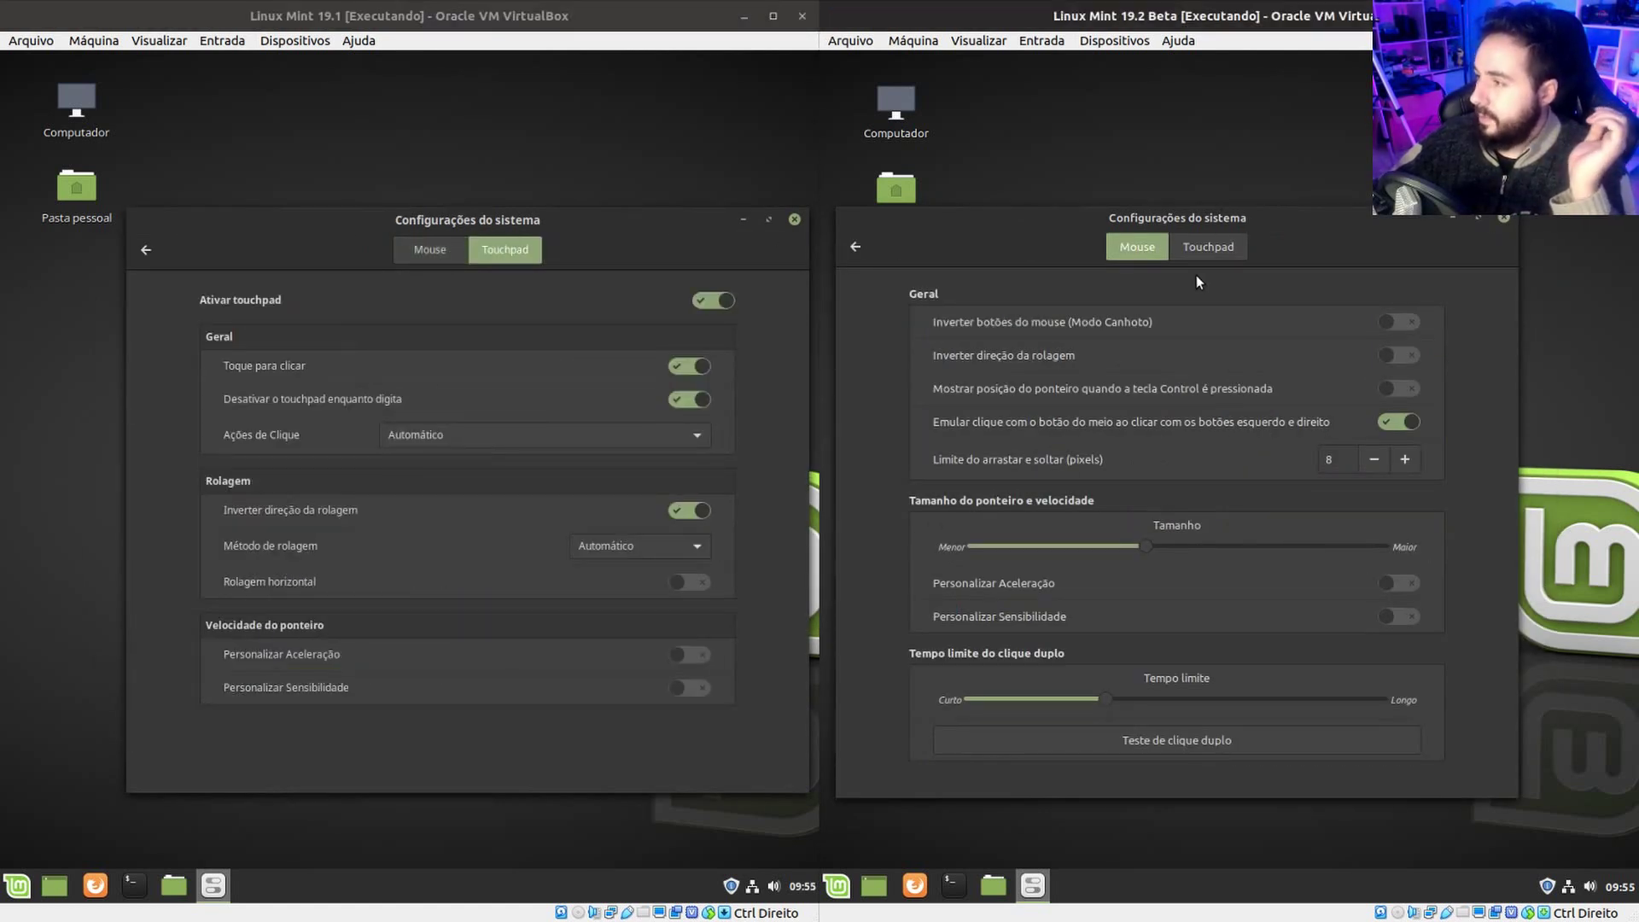
pyautogui.click(1197, 256)
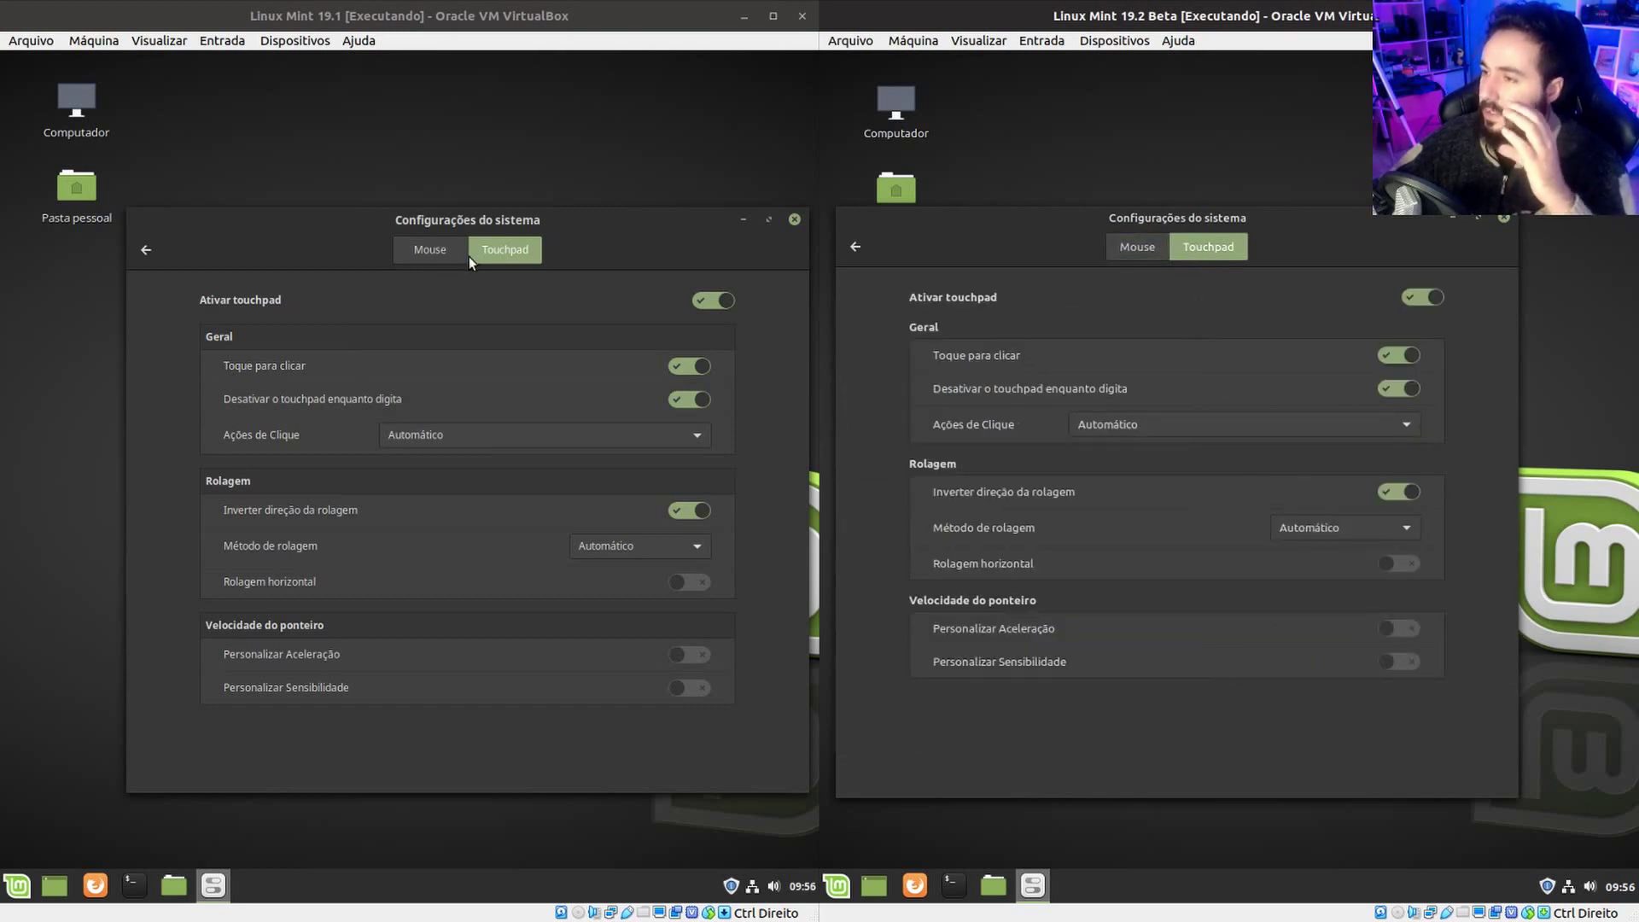
pyautogui.click(442, 253)
pyautogui.click(1137, 246)
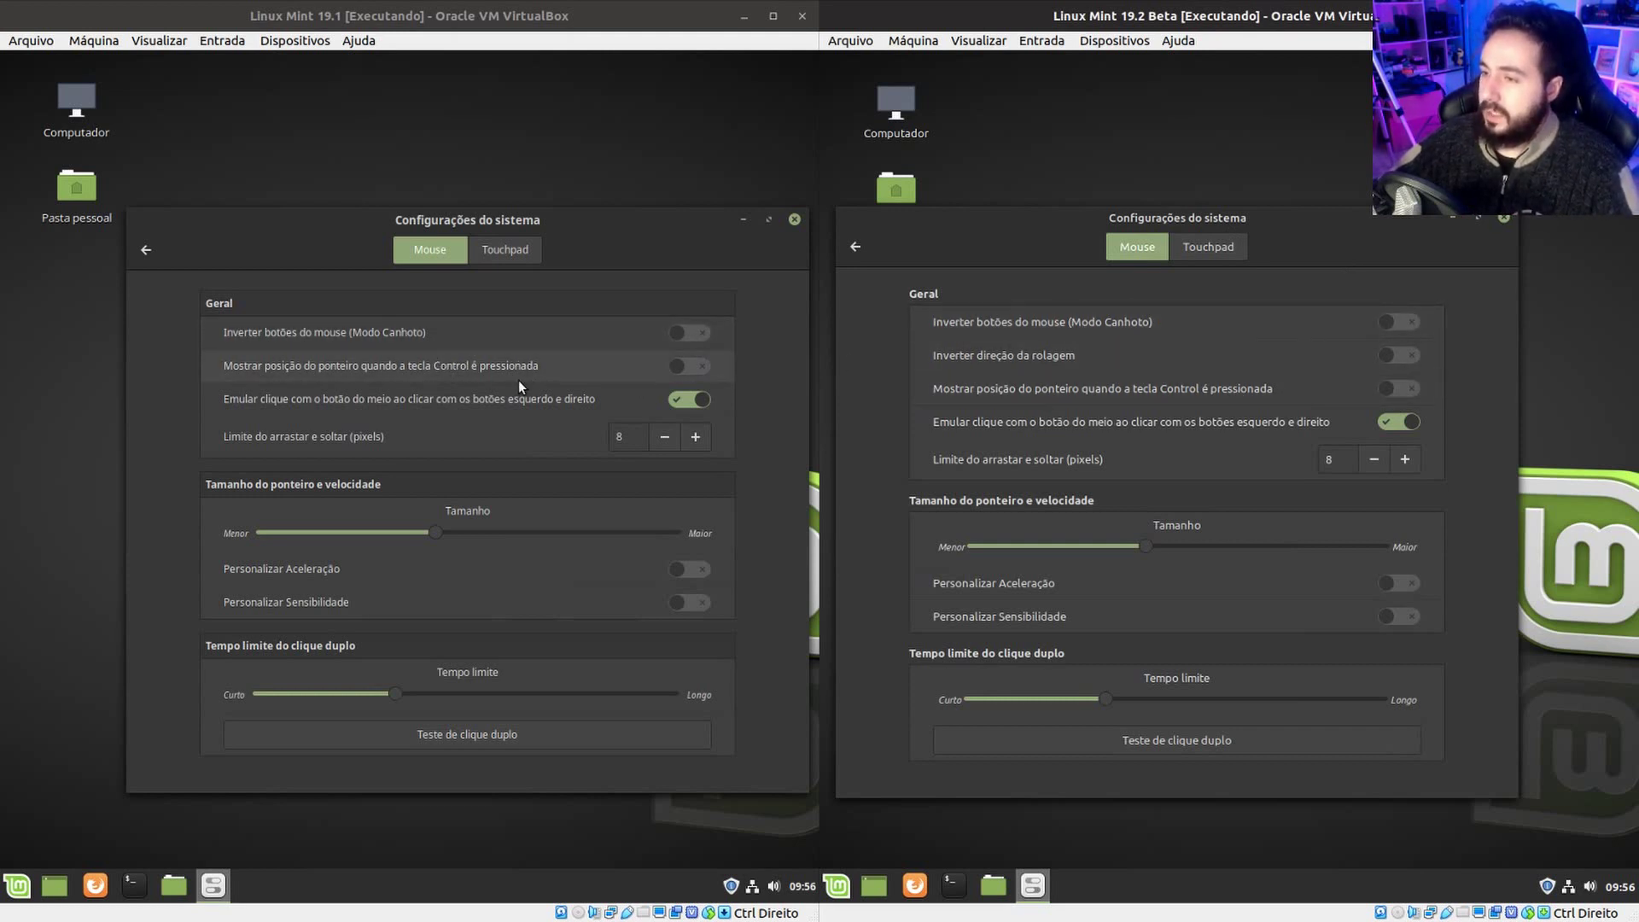
# On 19.2, try pointer-location (Ctrl) and reversed scrolling, turn both off, then return both VMs to the overview.
pyautogui.click(1400, 387)
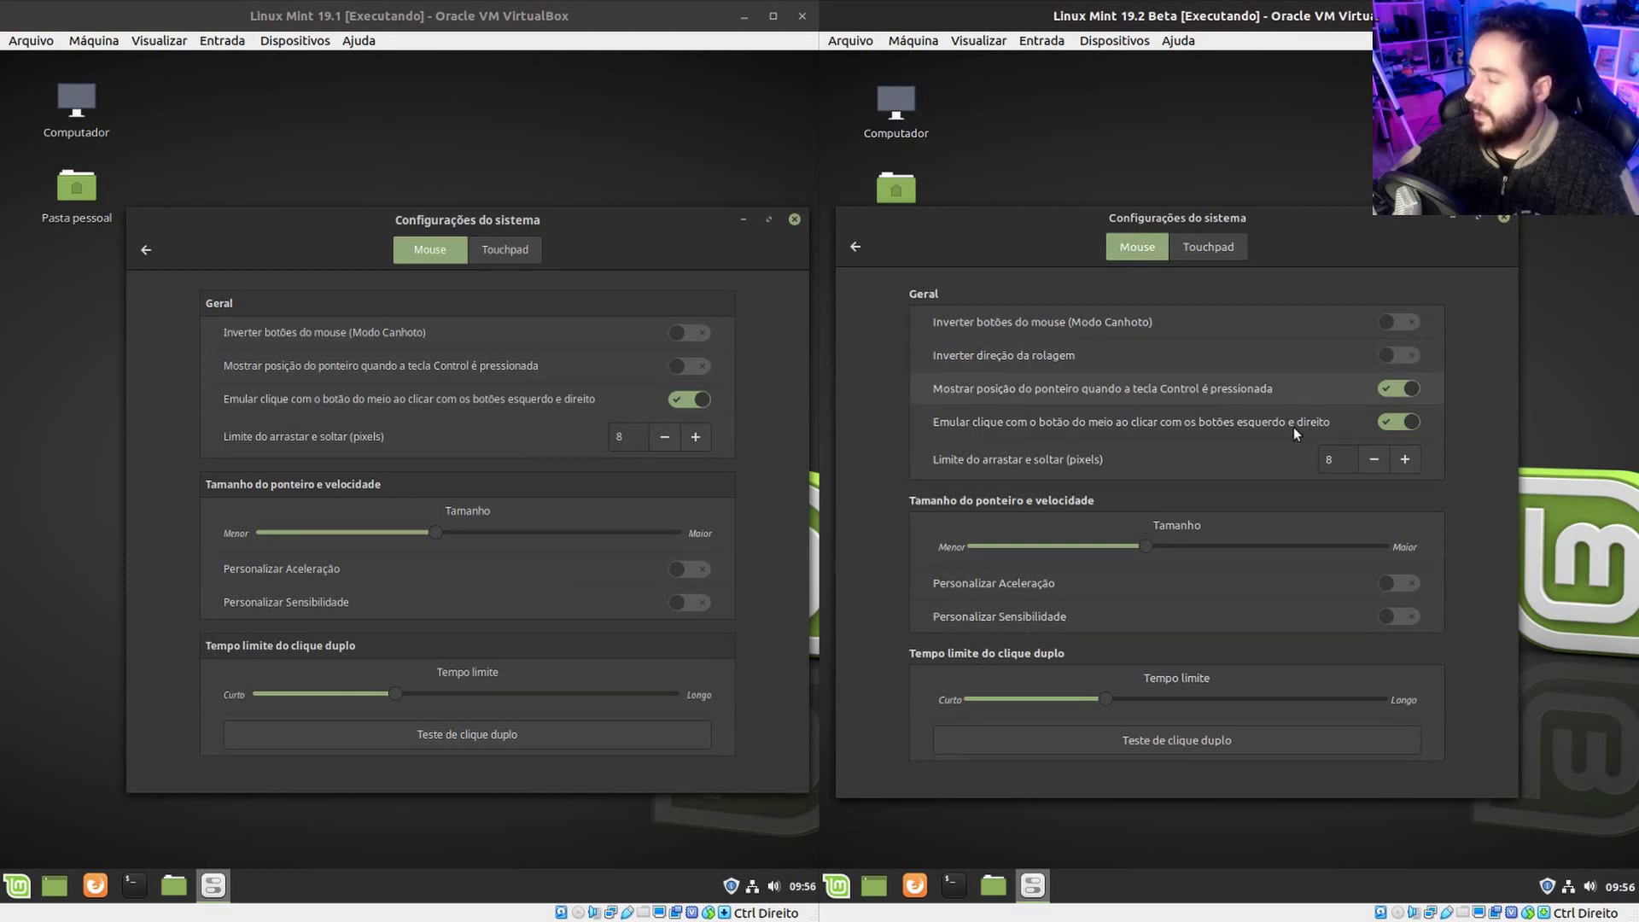
pyautogui.press('ctrl')
pyautogui.press('ctrl')
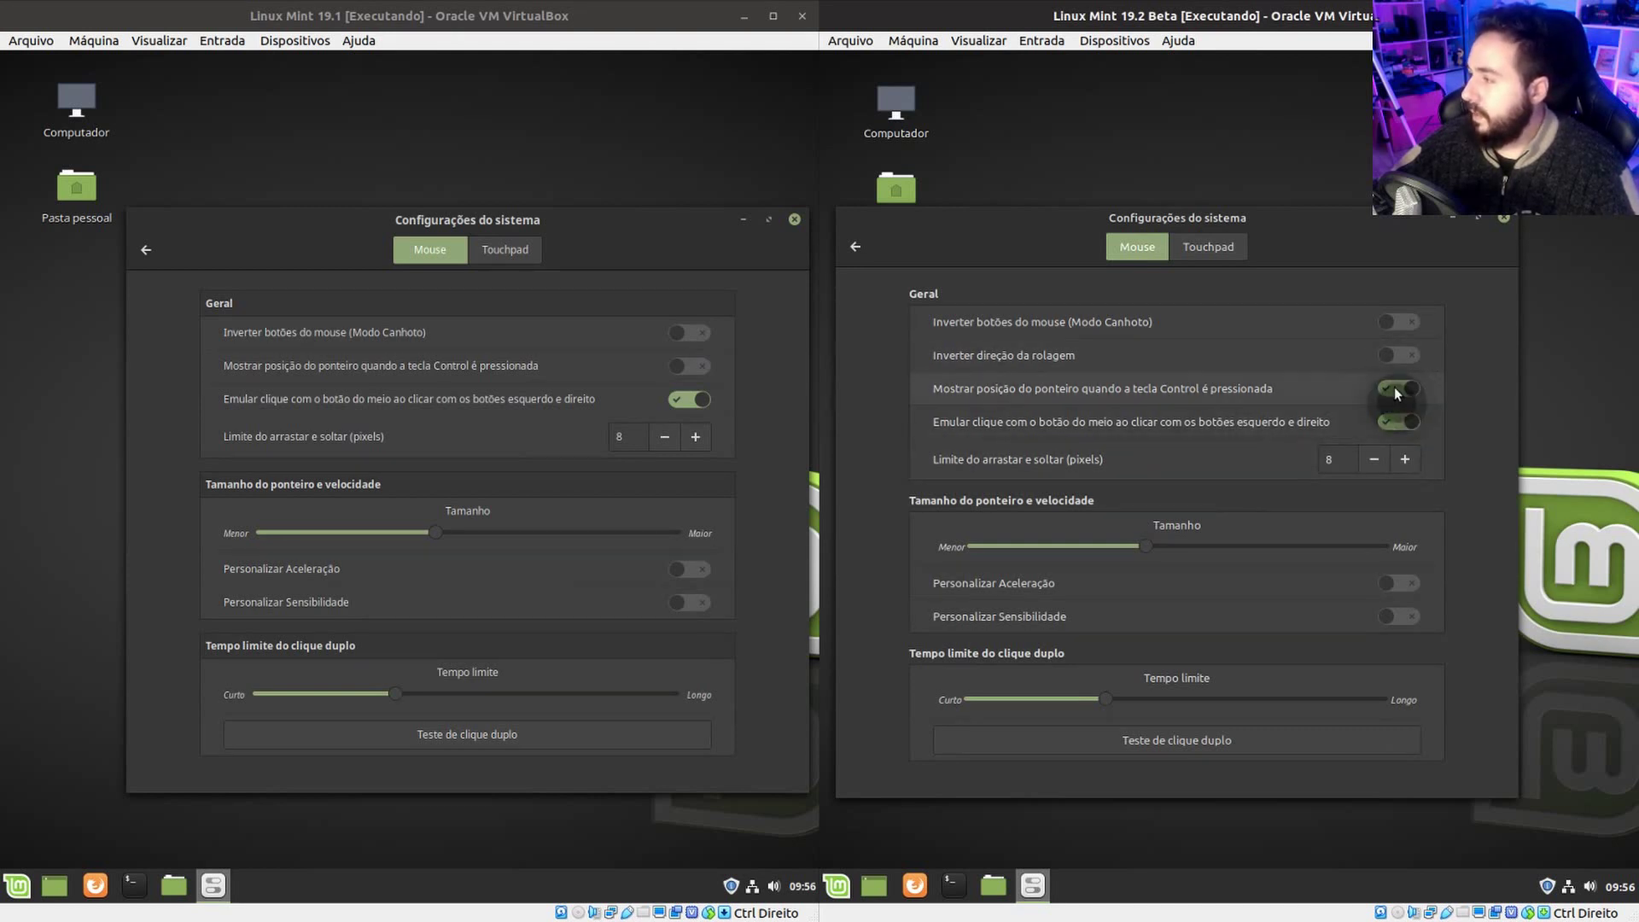
pyautogui.click(1400, 388)
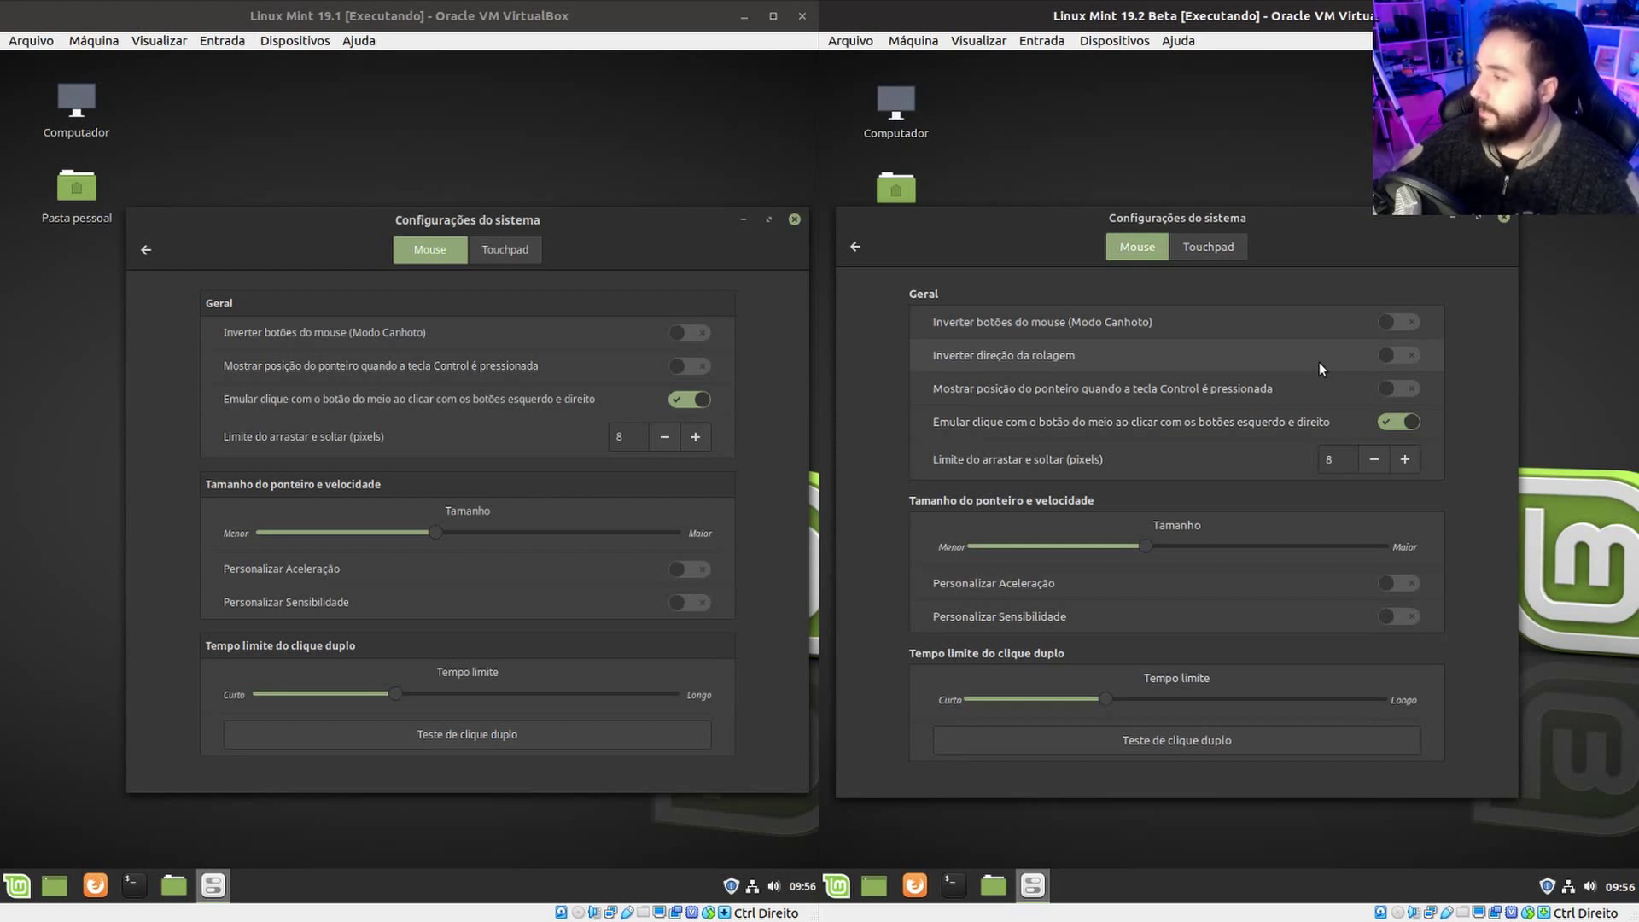
pyautogui.click(1388, 357)
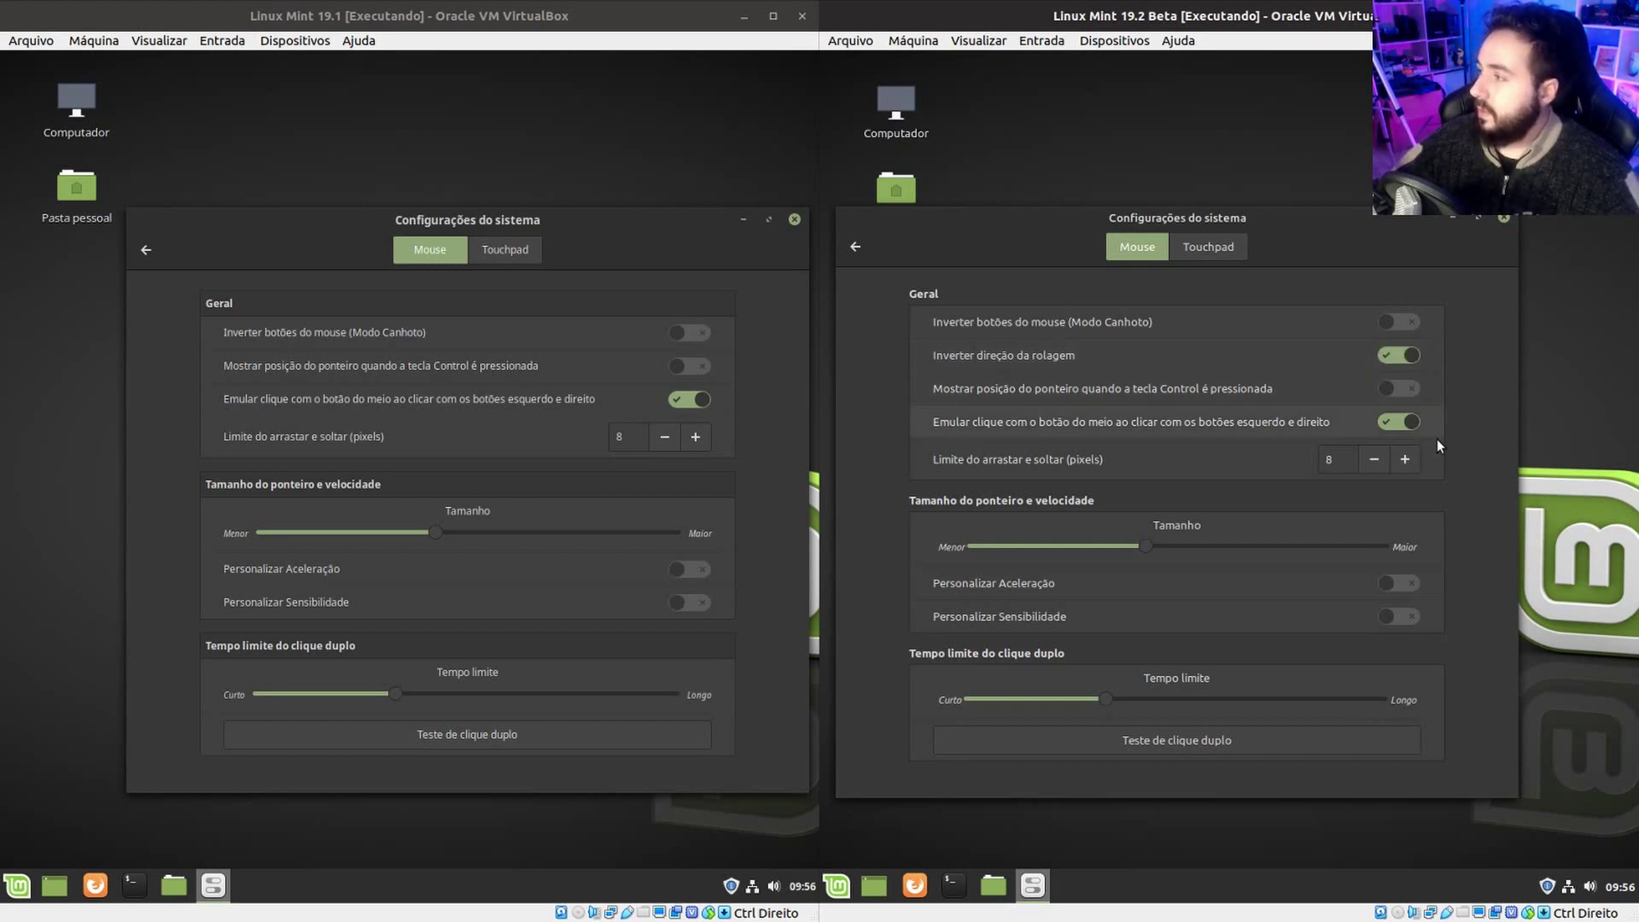
pyautogui.click(1407, 357)
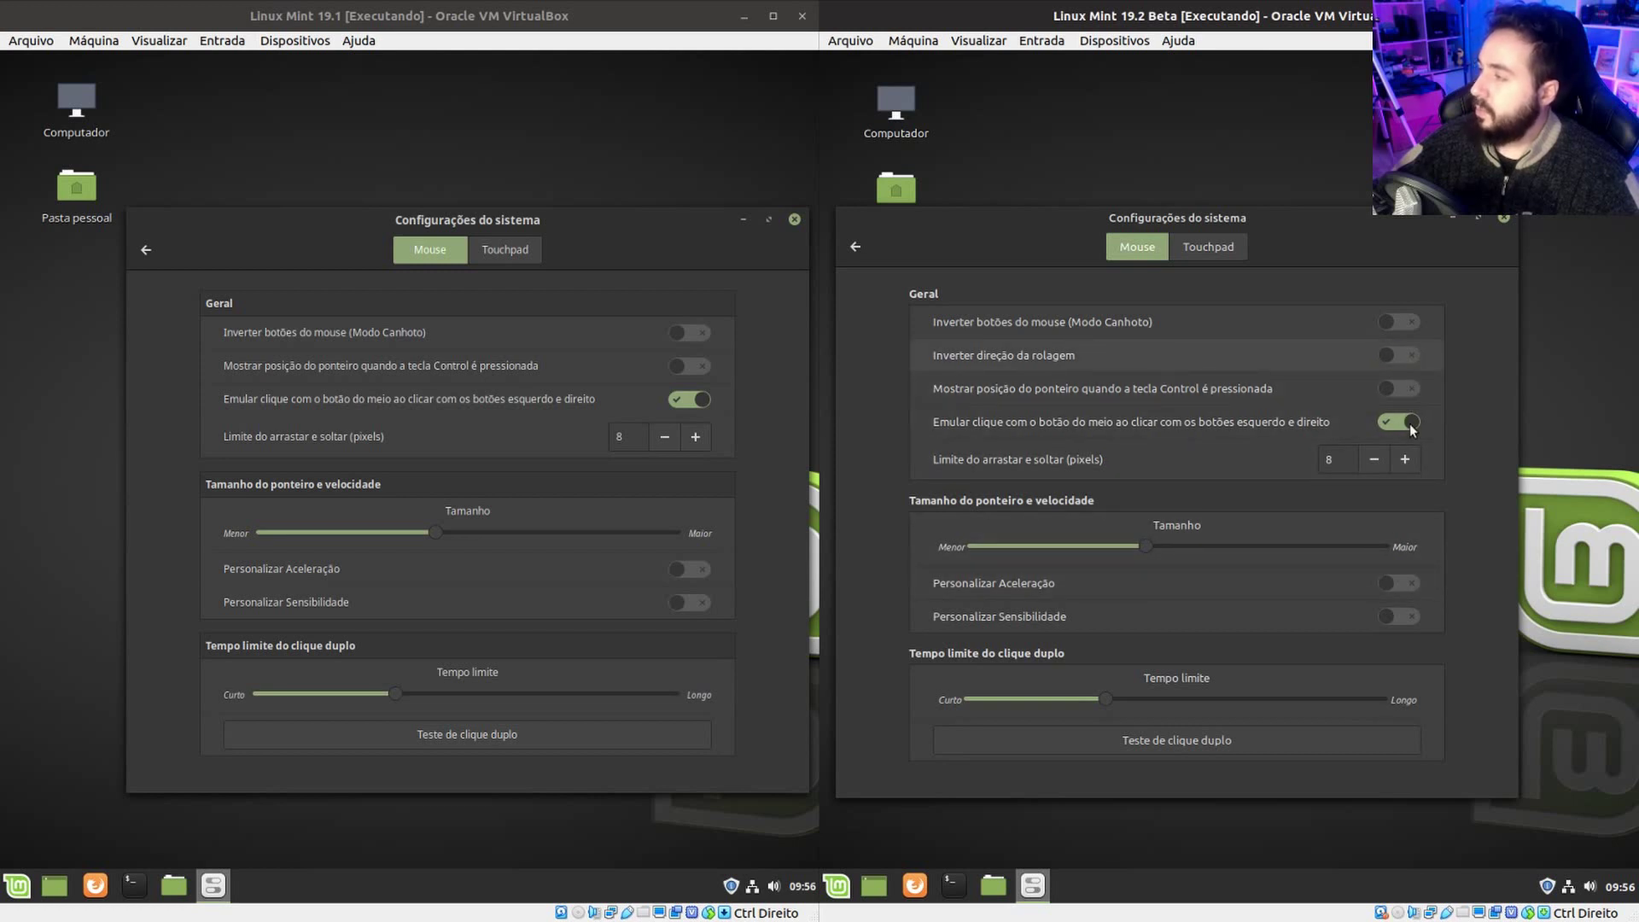
pyautogui.click(854, 247)
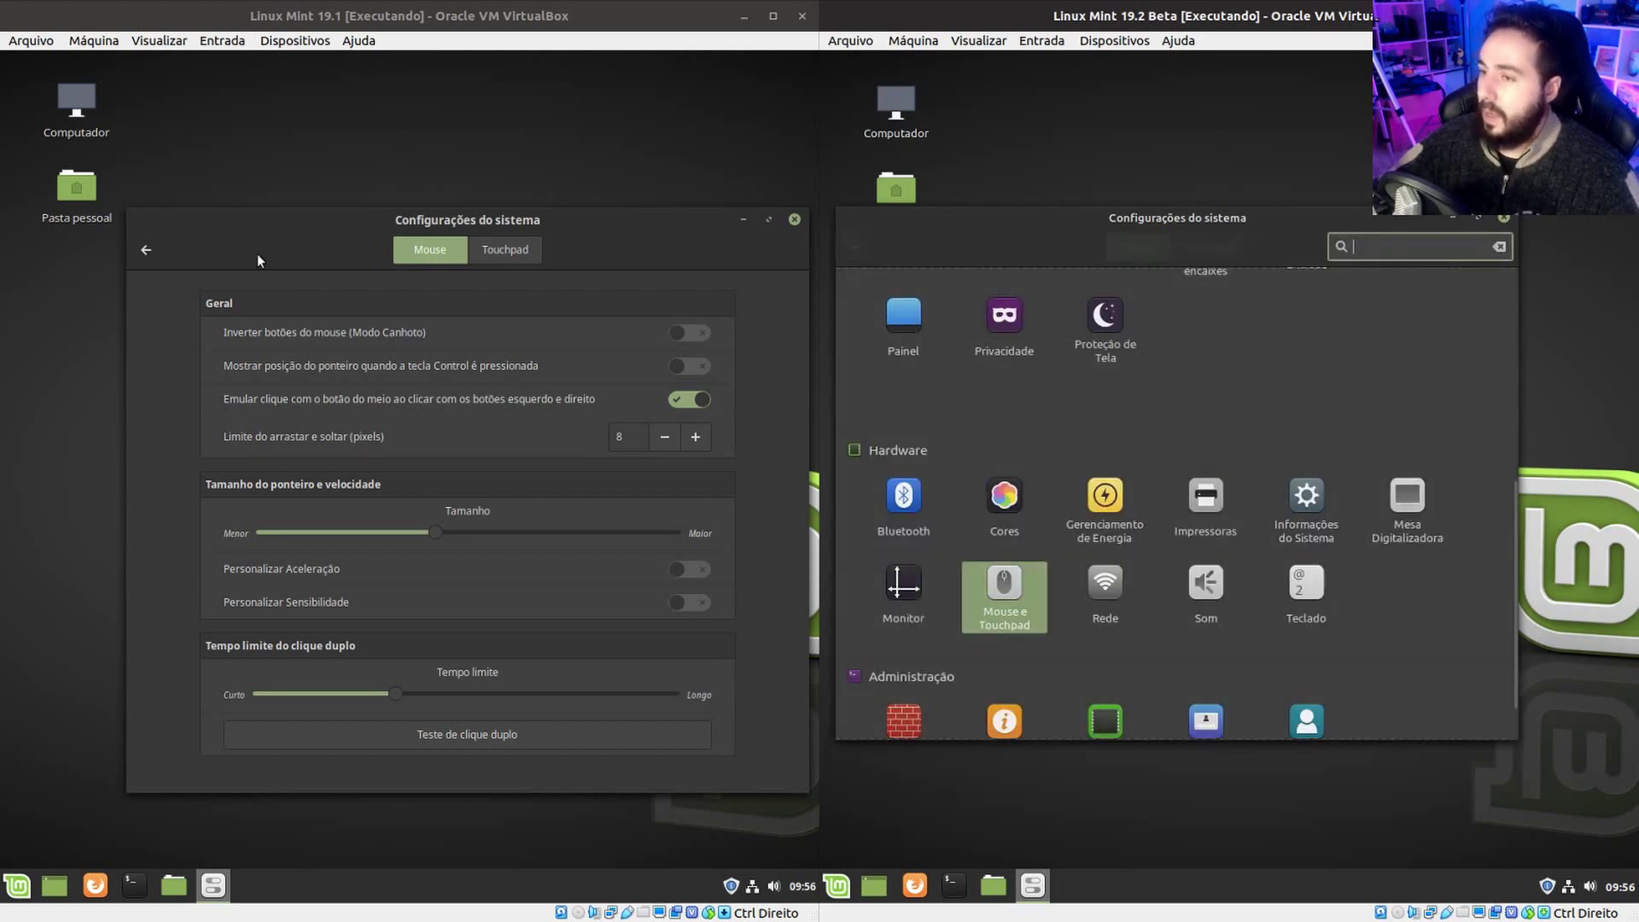
pyautogui.click(145, 249)
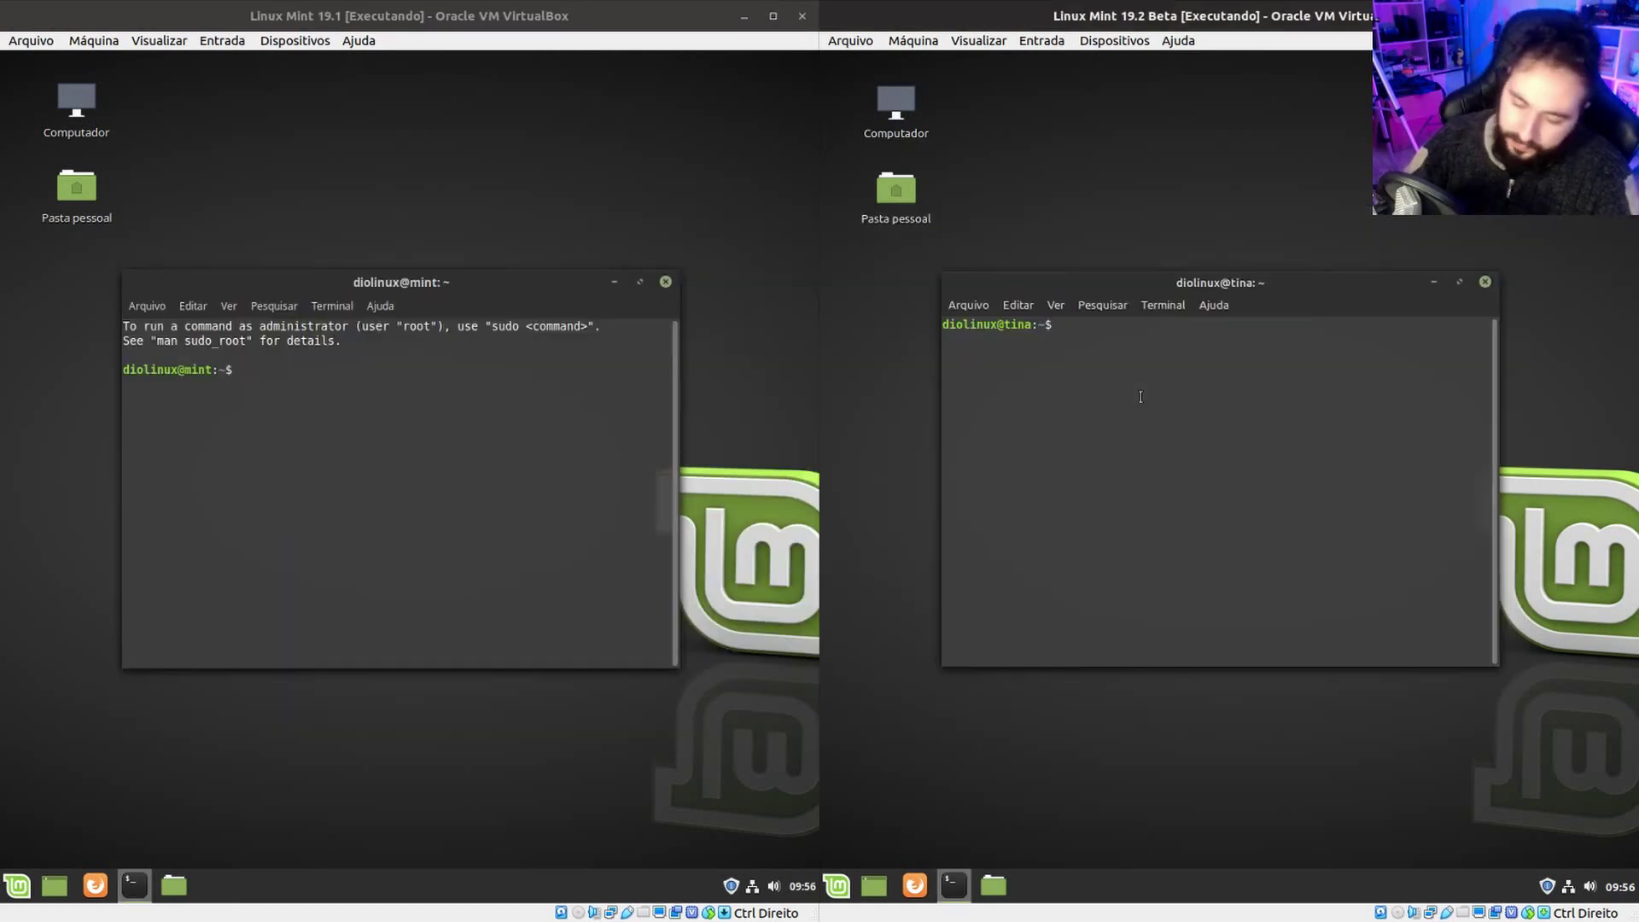
# Run uname -r in both VMs: 4.15.0-54-generic on 19.2, 4.15.0-20-generic on 19.1.
pyautogui.write('una')
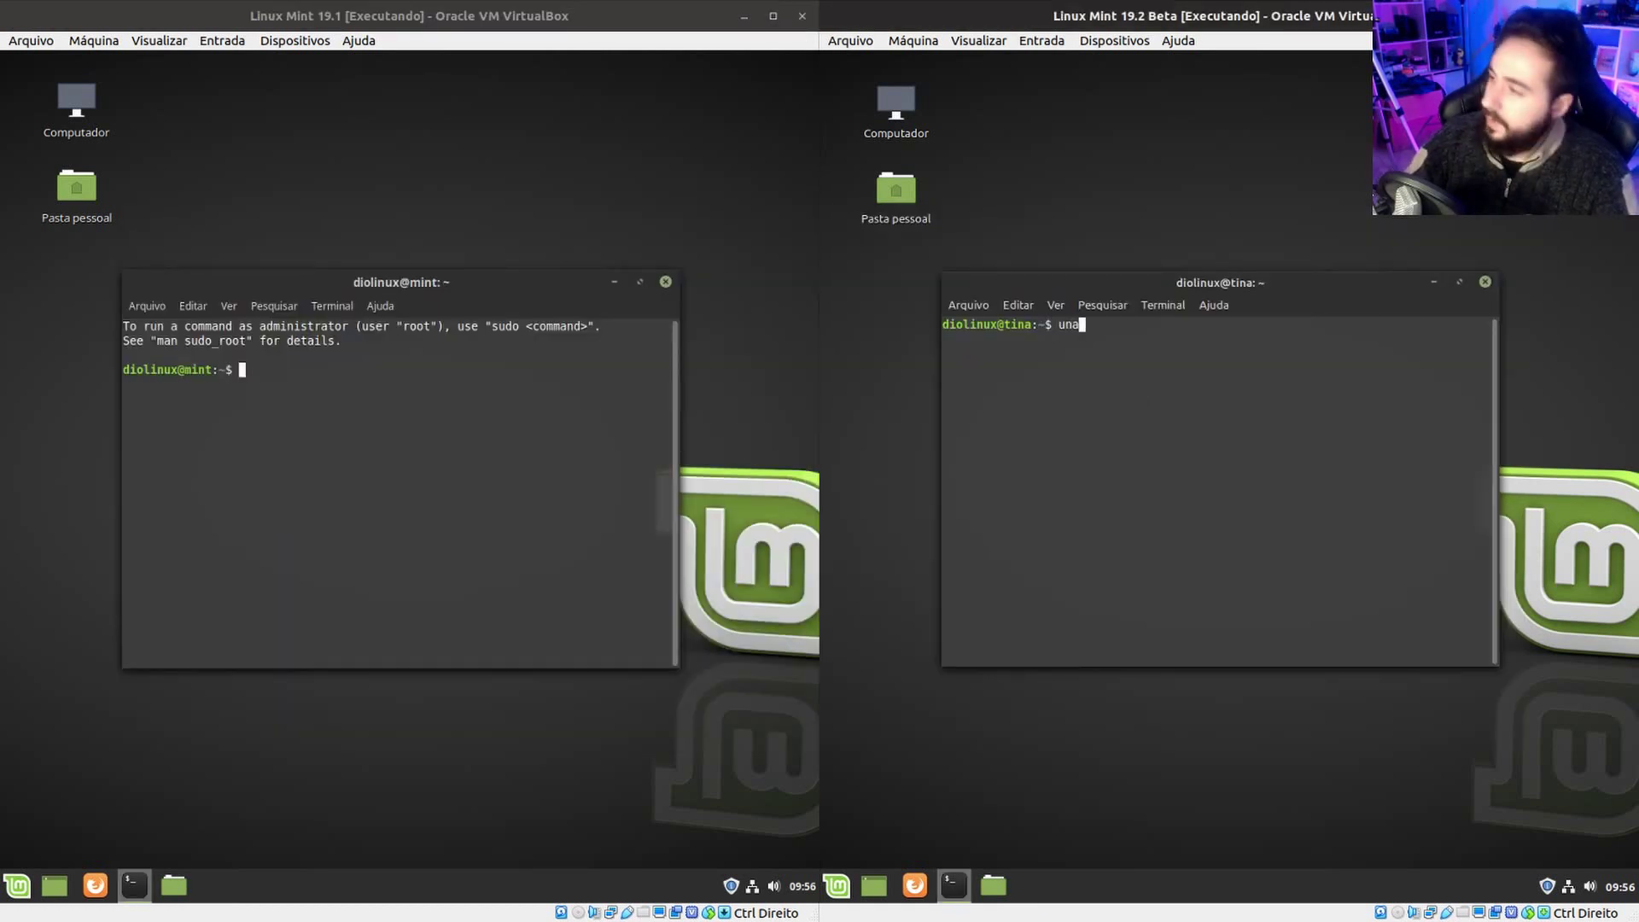
pyautogui.write('me -r')
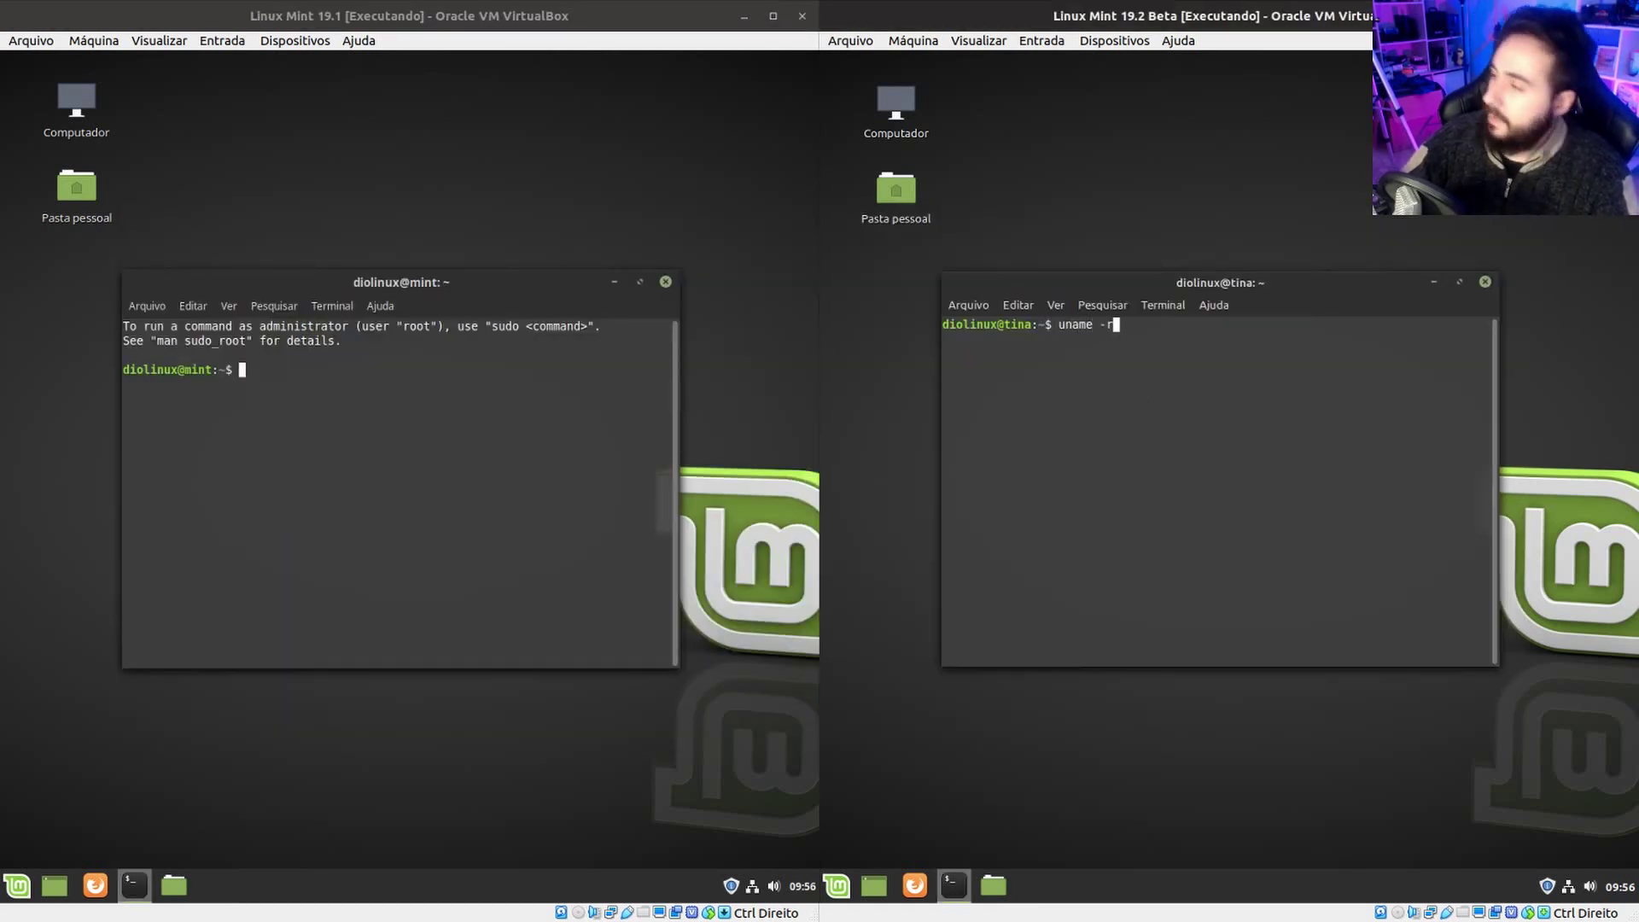
pyautogui.press('Return')
pyautogui.click(383, 480)
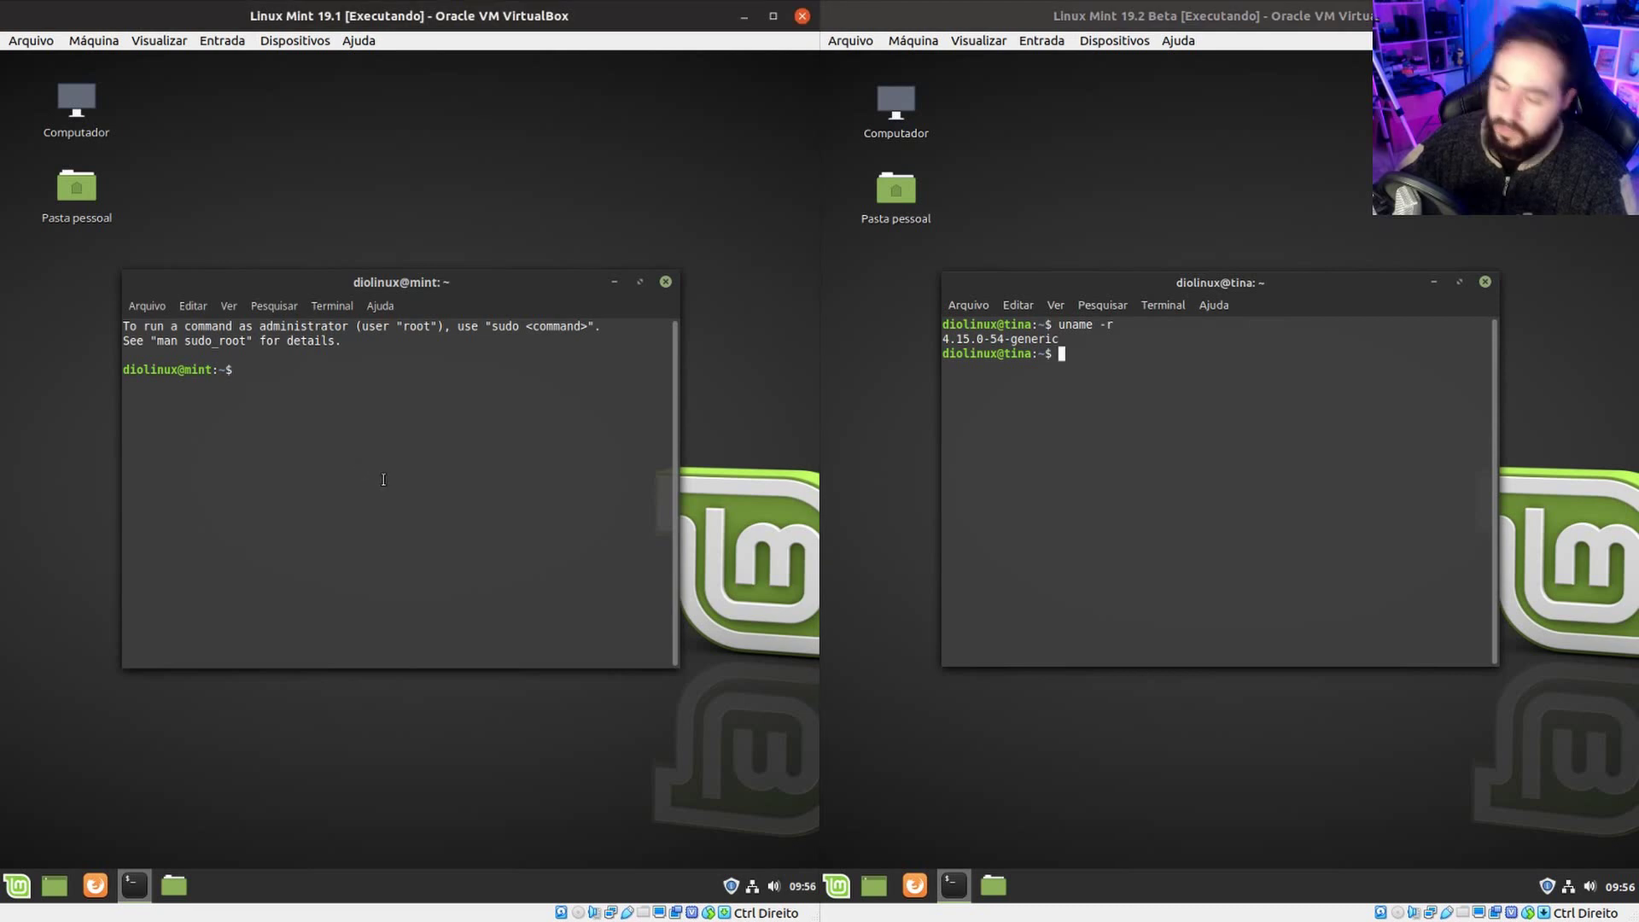
pyautogui.write('uname -r')
pyautogui.press('Return')
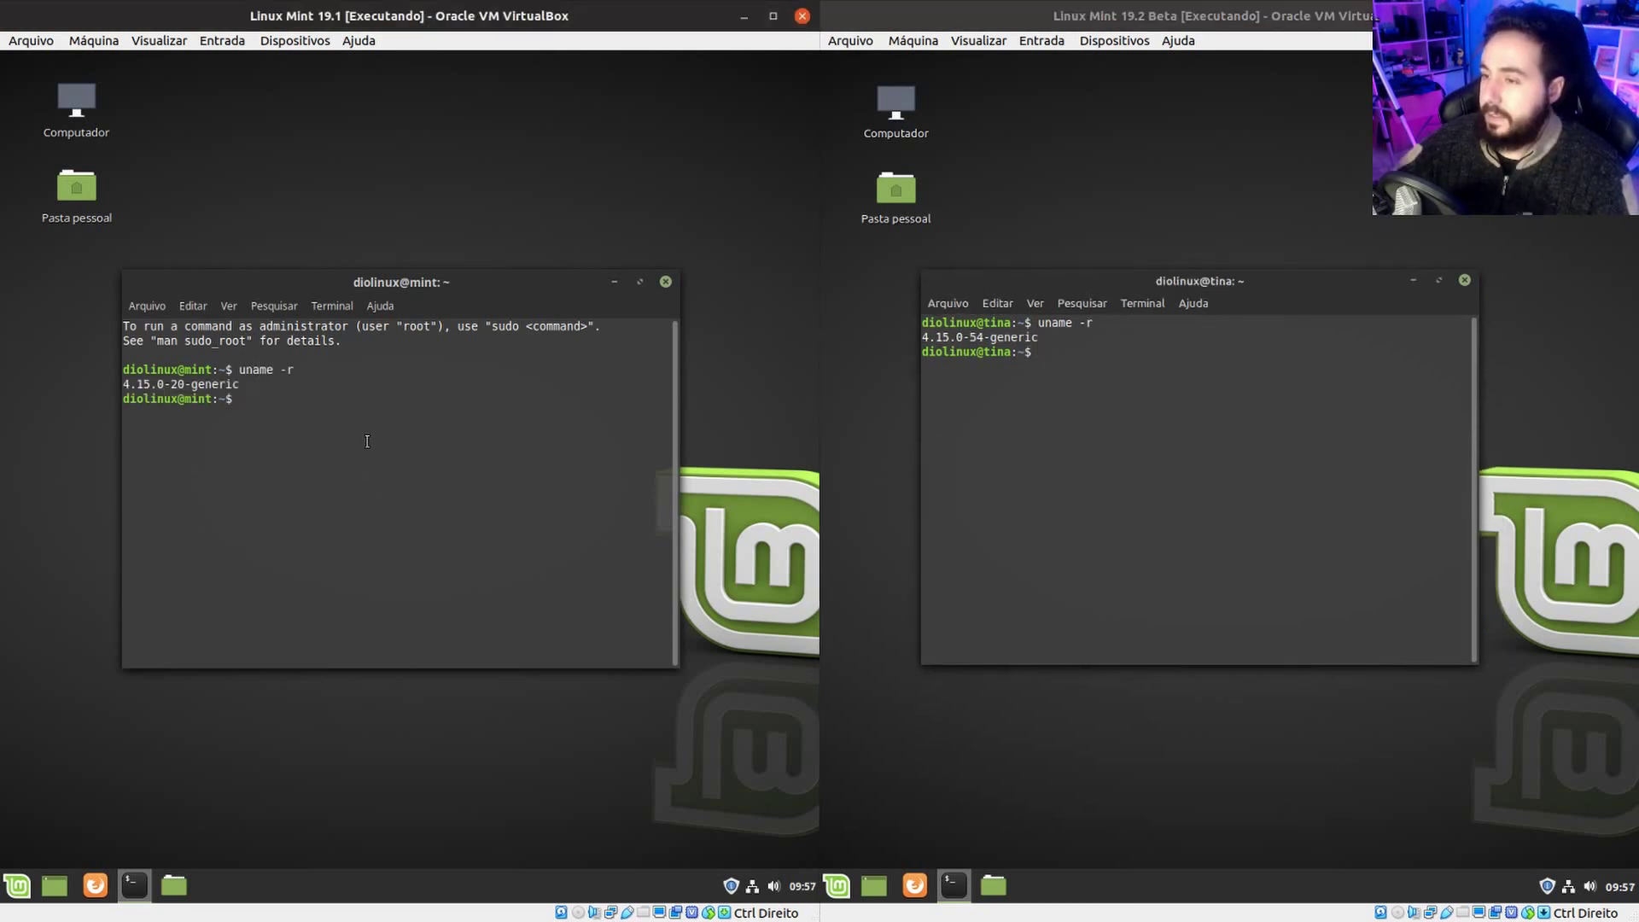
# Clear both terminals with clear and reposition the 19.2 terminal window.
pyautogui.write('clear')
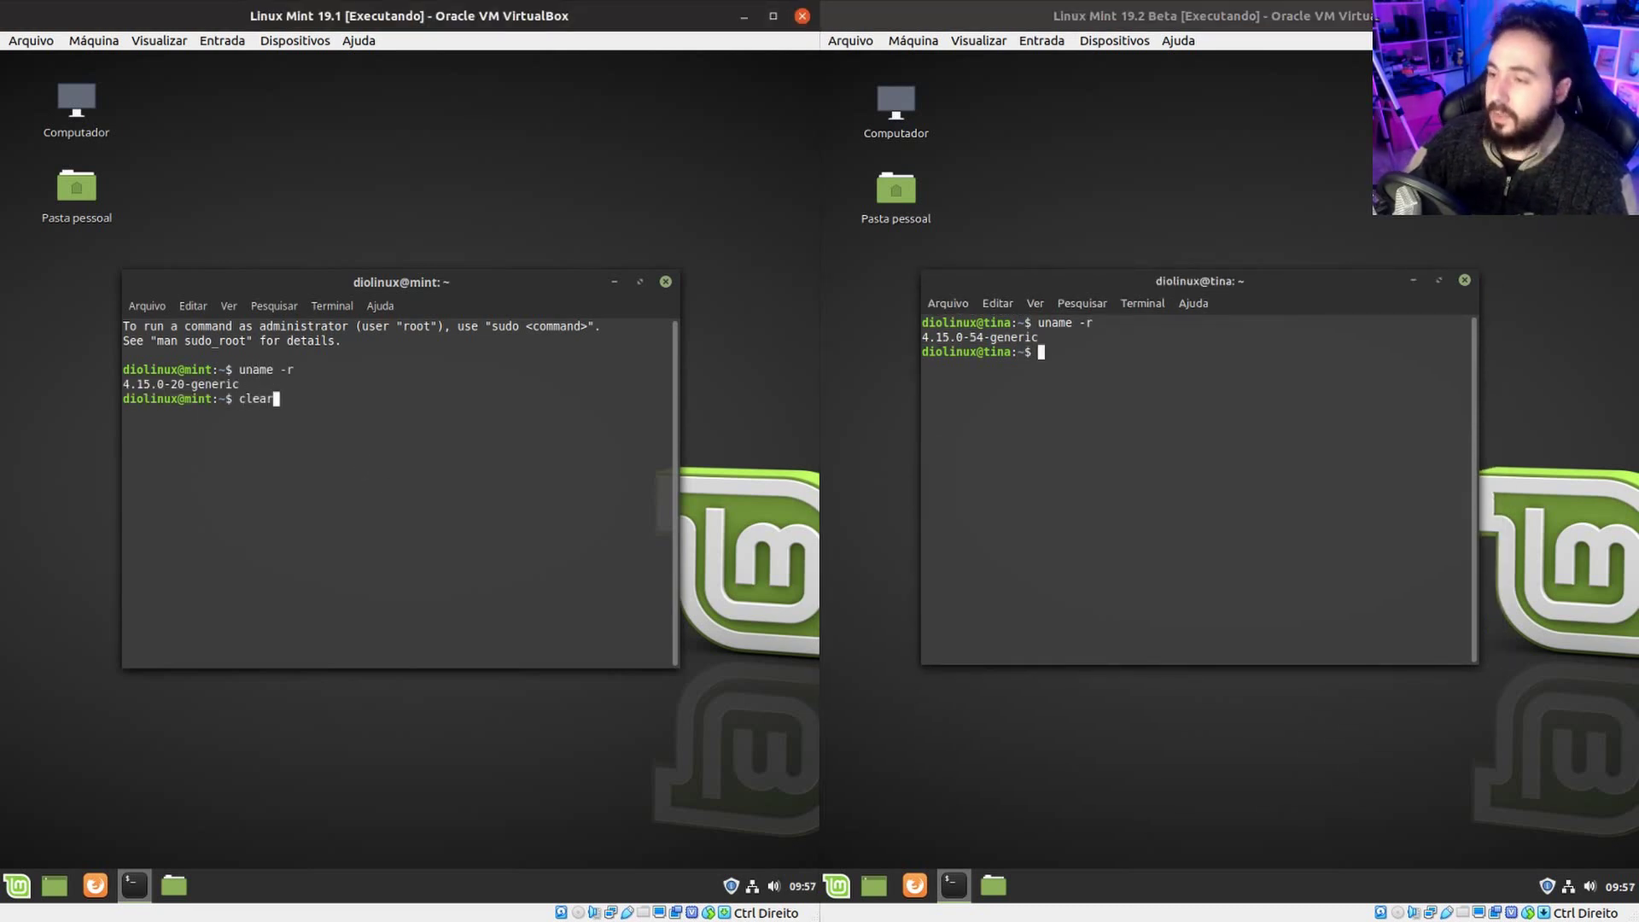
pyautogui.press('Return')
pyautogui.click(1043, 352)
pyautogui.write('clear')
pyautogui.press('Return')
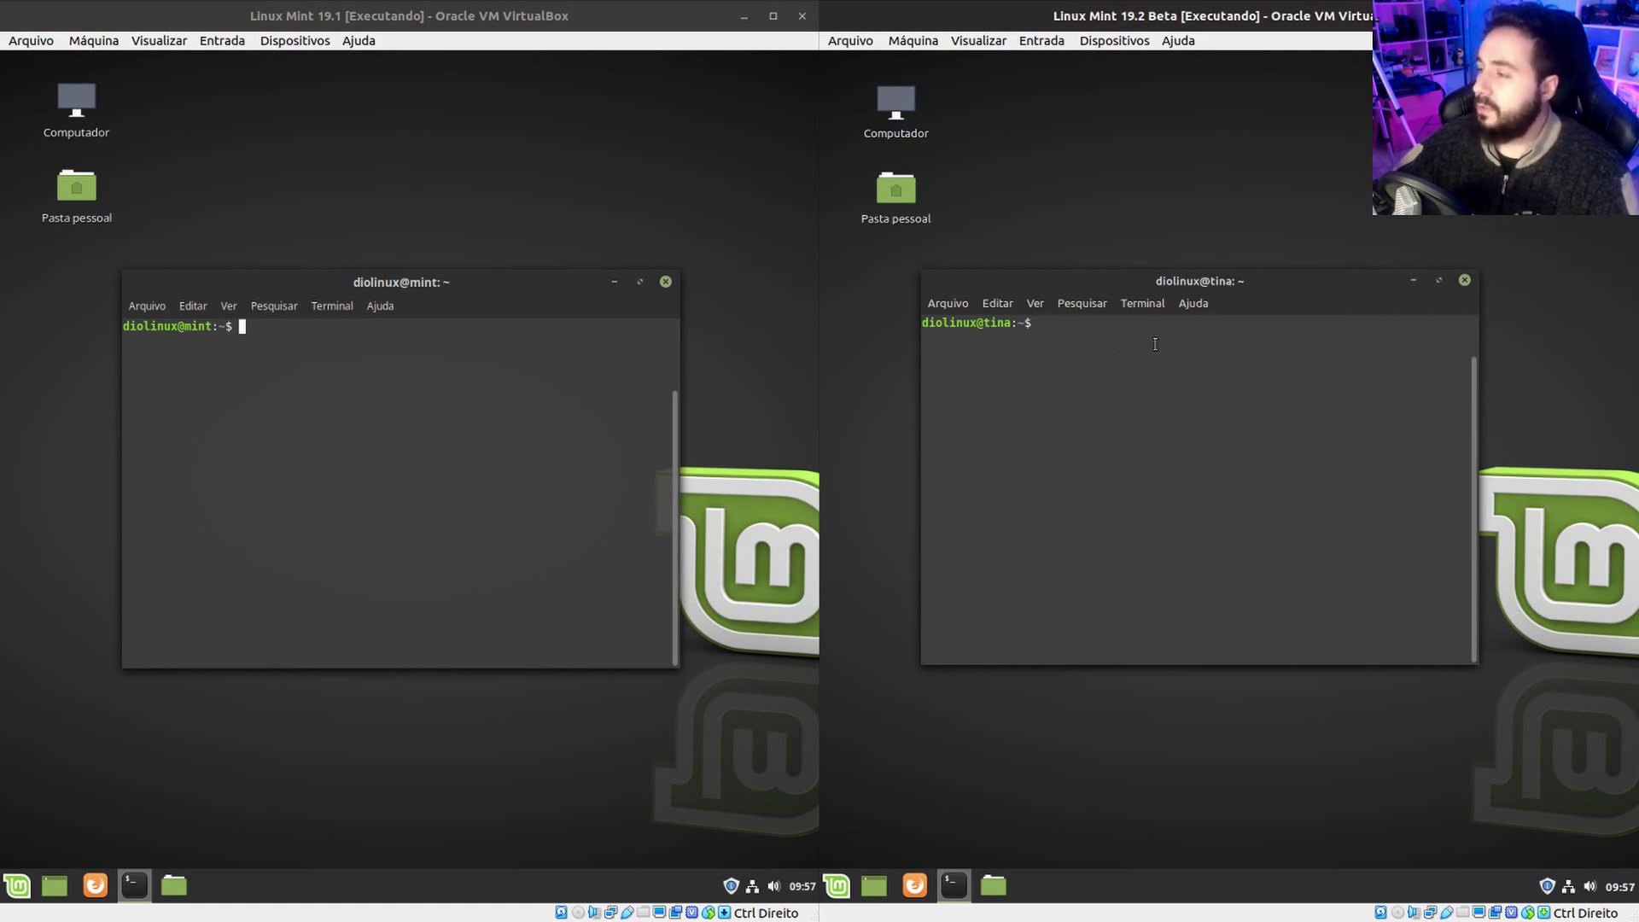
pyautogui.moveTo(1293, 289); pyautogui.dragTo(1227, 269)
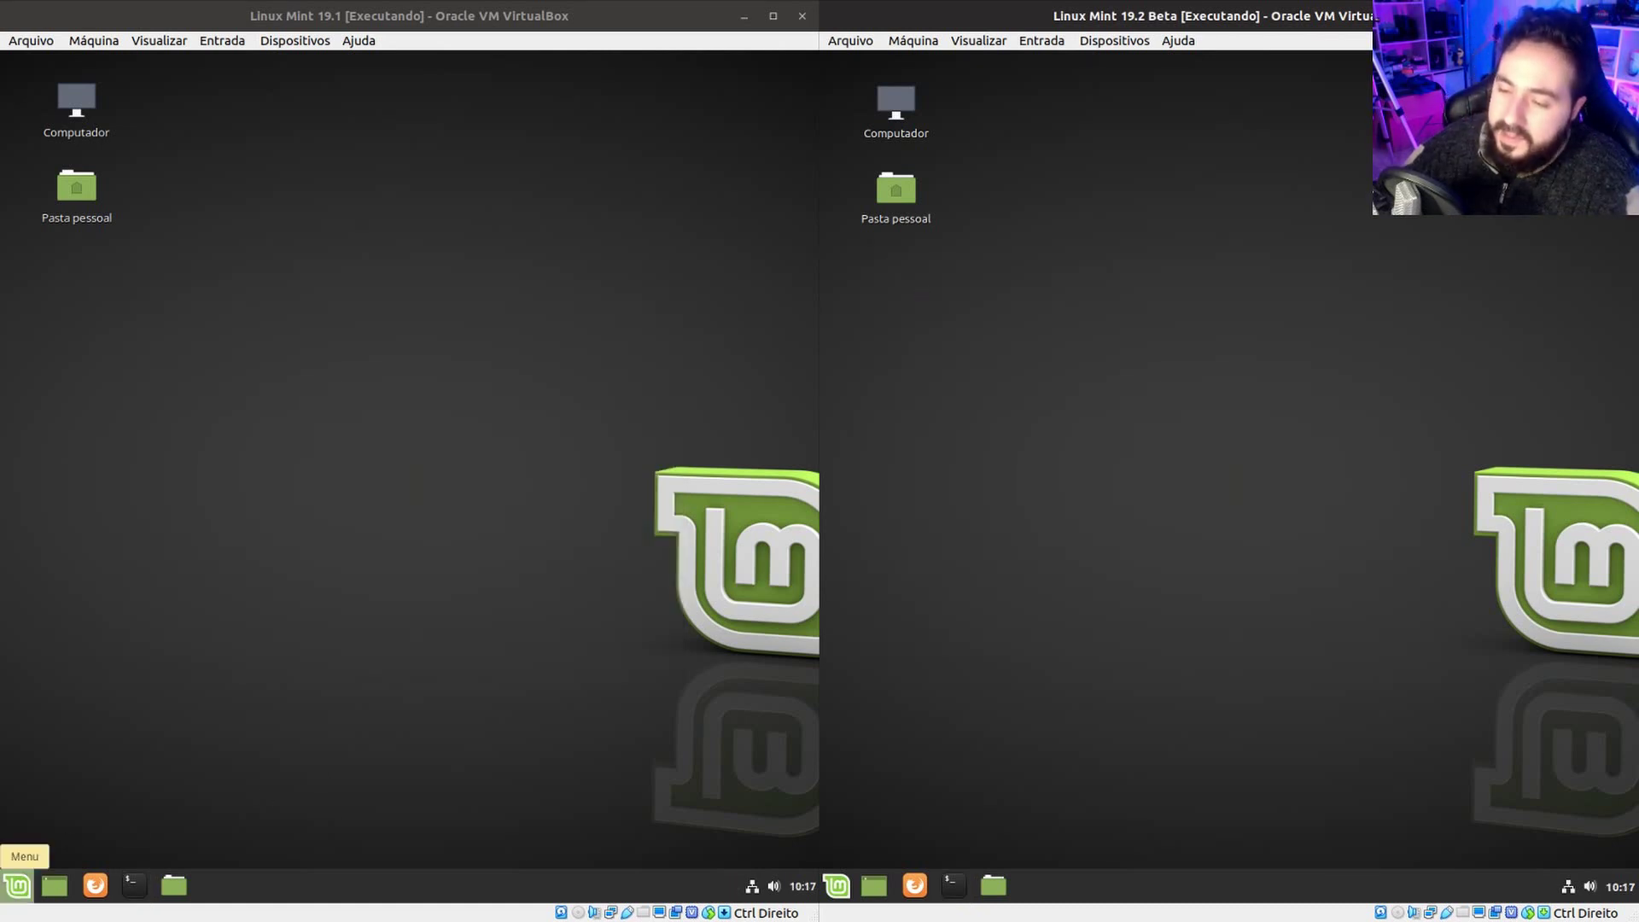
# Launch the system monitor from the menu search 'moni' in both VMs.
pyautogui.click(17, 885)
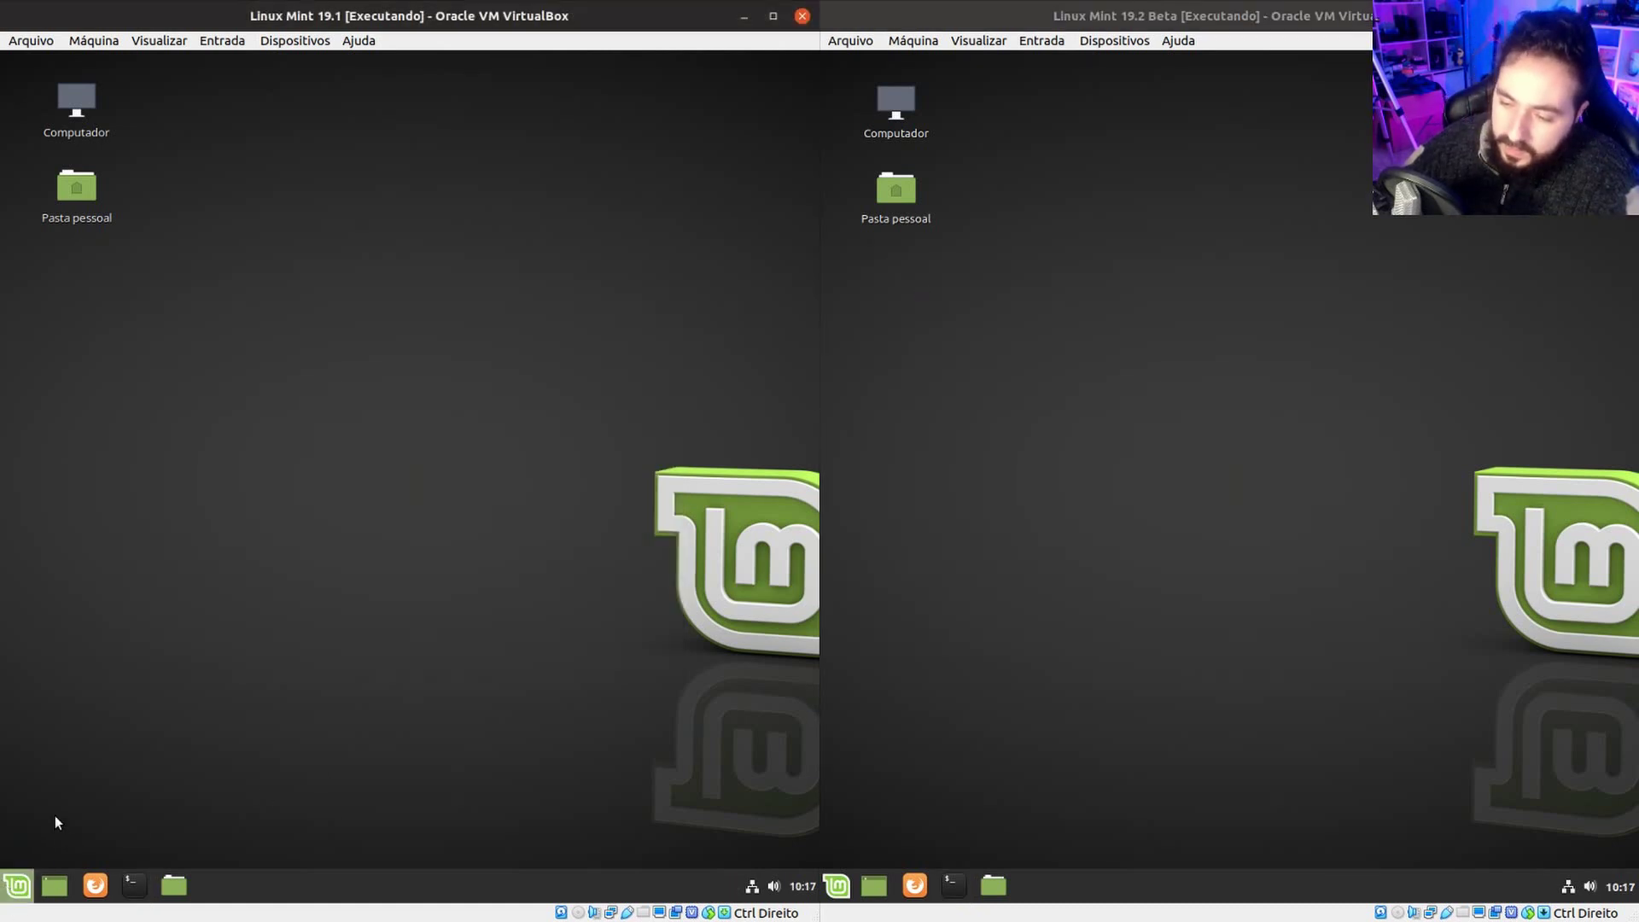
pyautogui.write('moni')
pyautogui.press('Down')
pyautogui.press('Down')
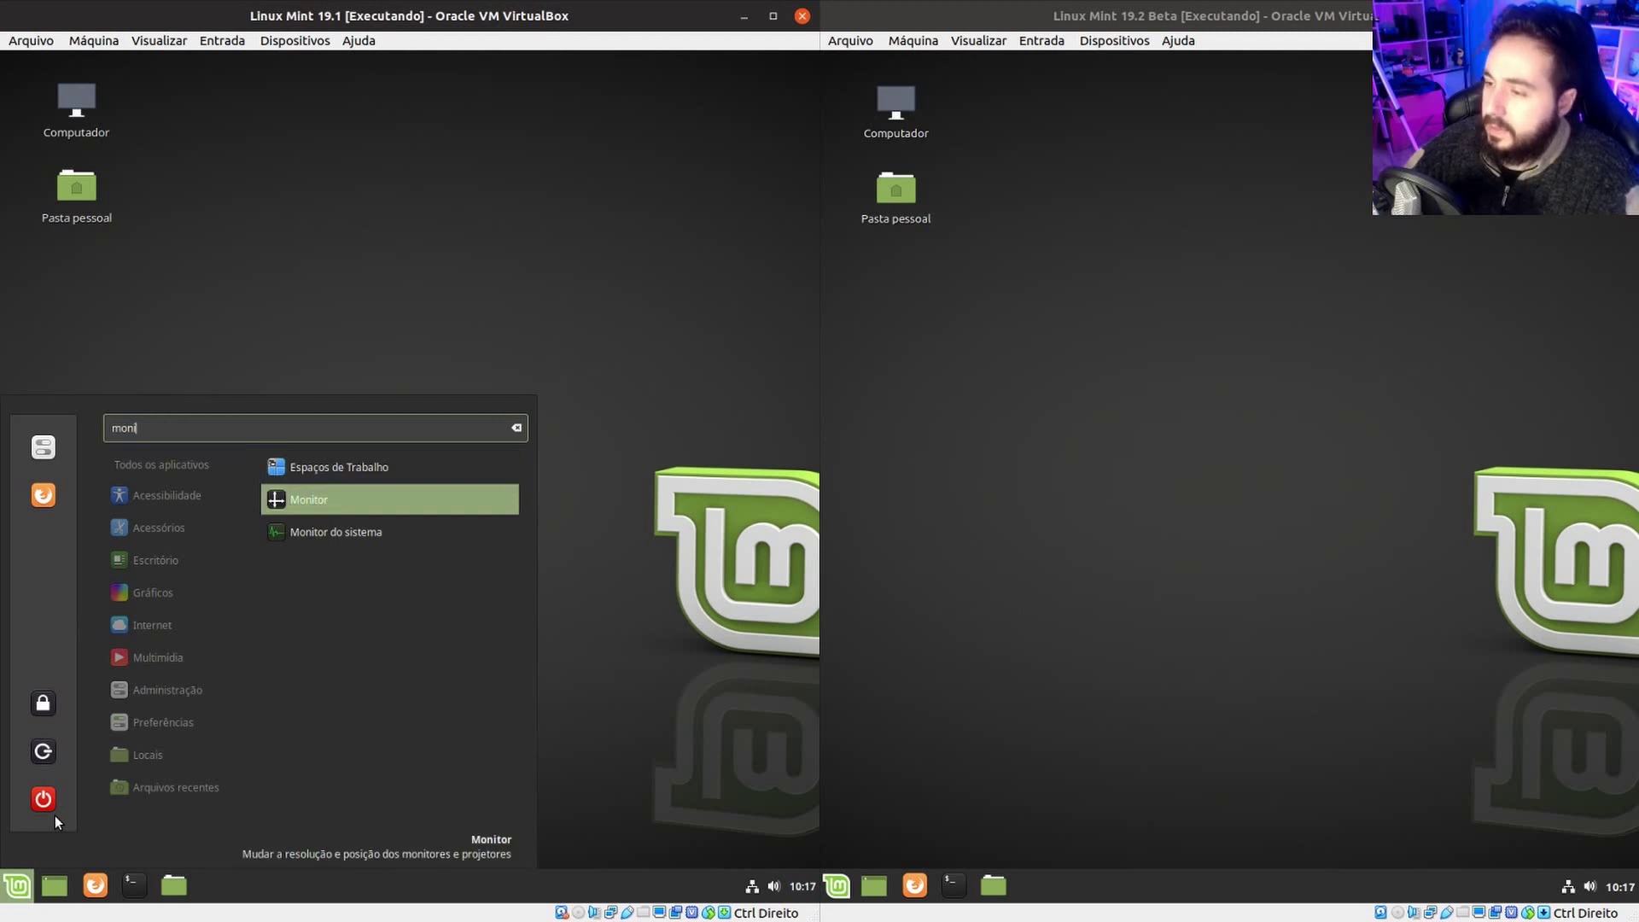
pyautogui.press('Return')
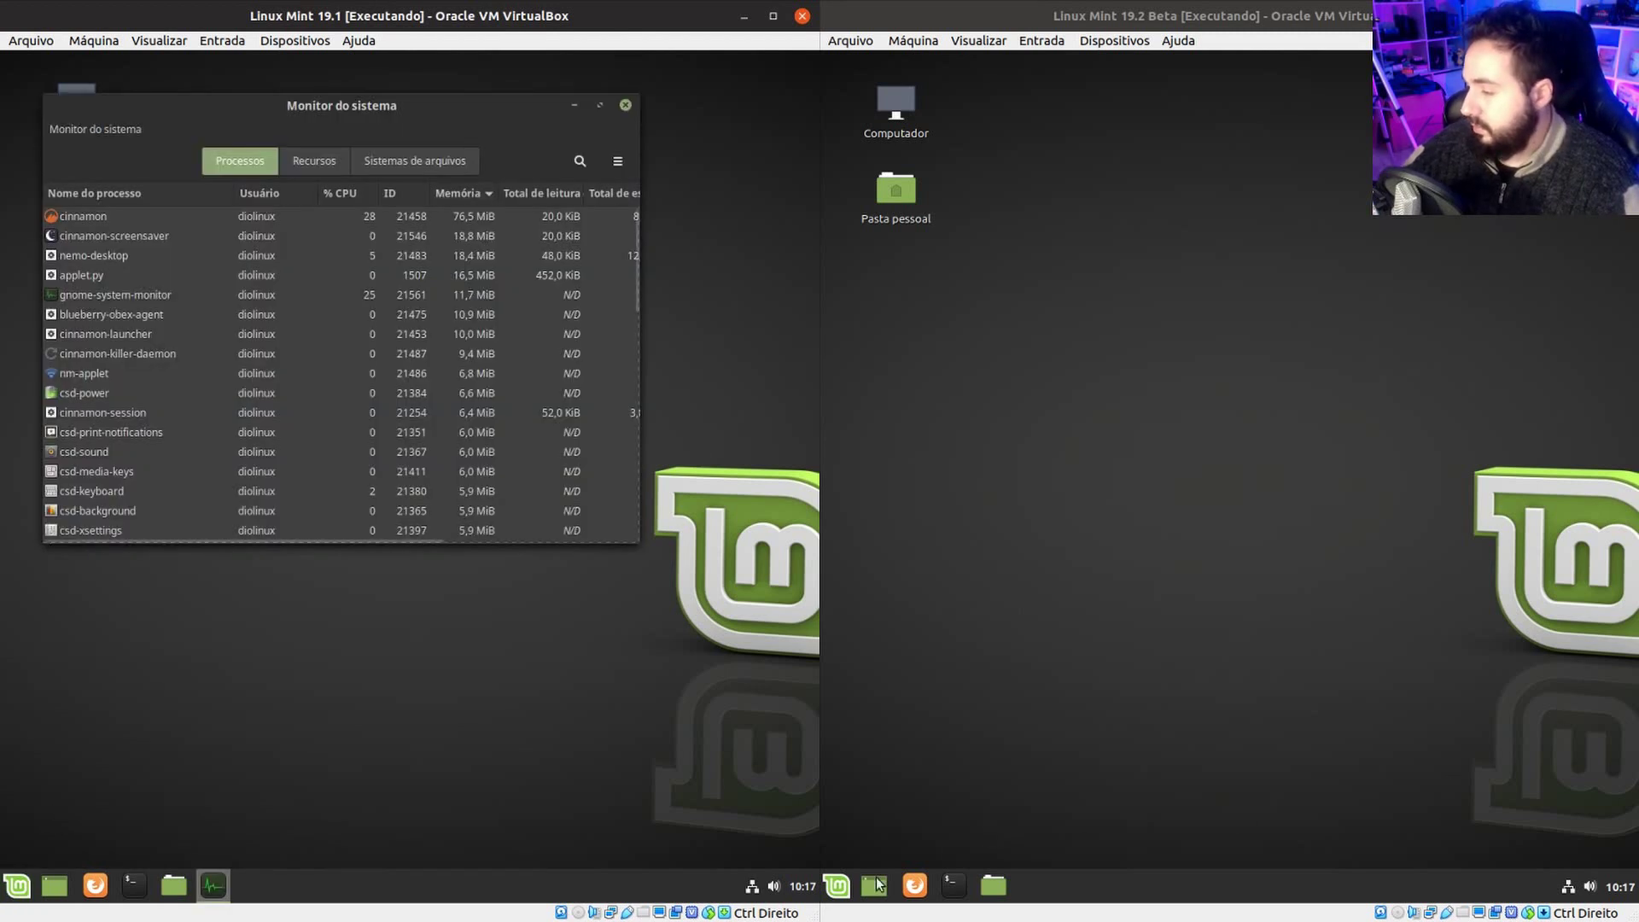
pyautogui.click(837, 887)
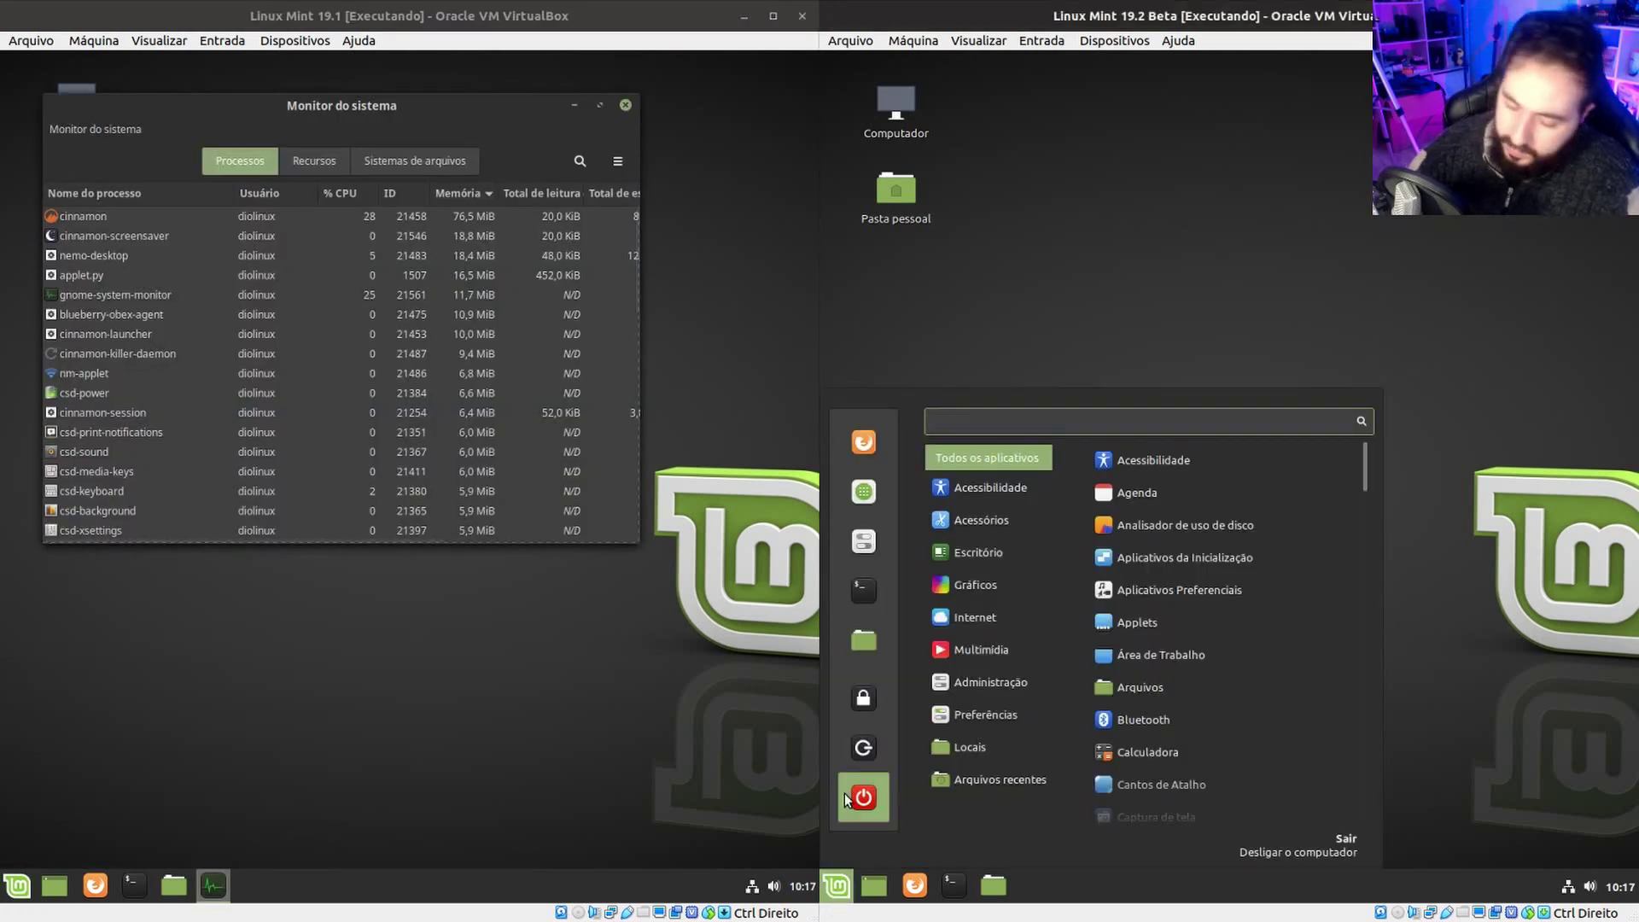
pyautogui.write('ml')
pyautogui.press('BackSpace')
pyautogui.write('oni')
pyautogui.press('Down')
pyautogui.press('Down')
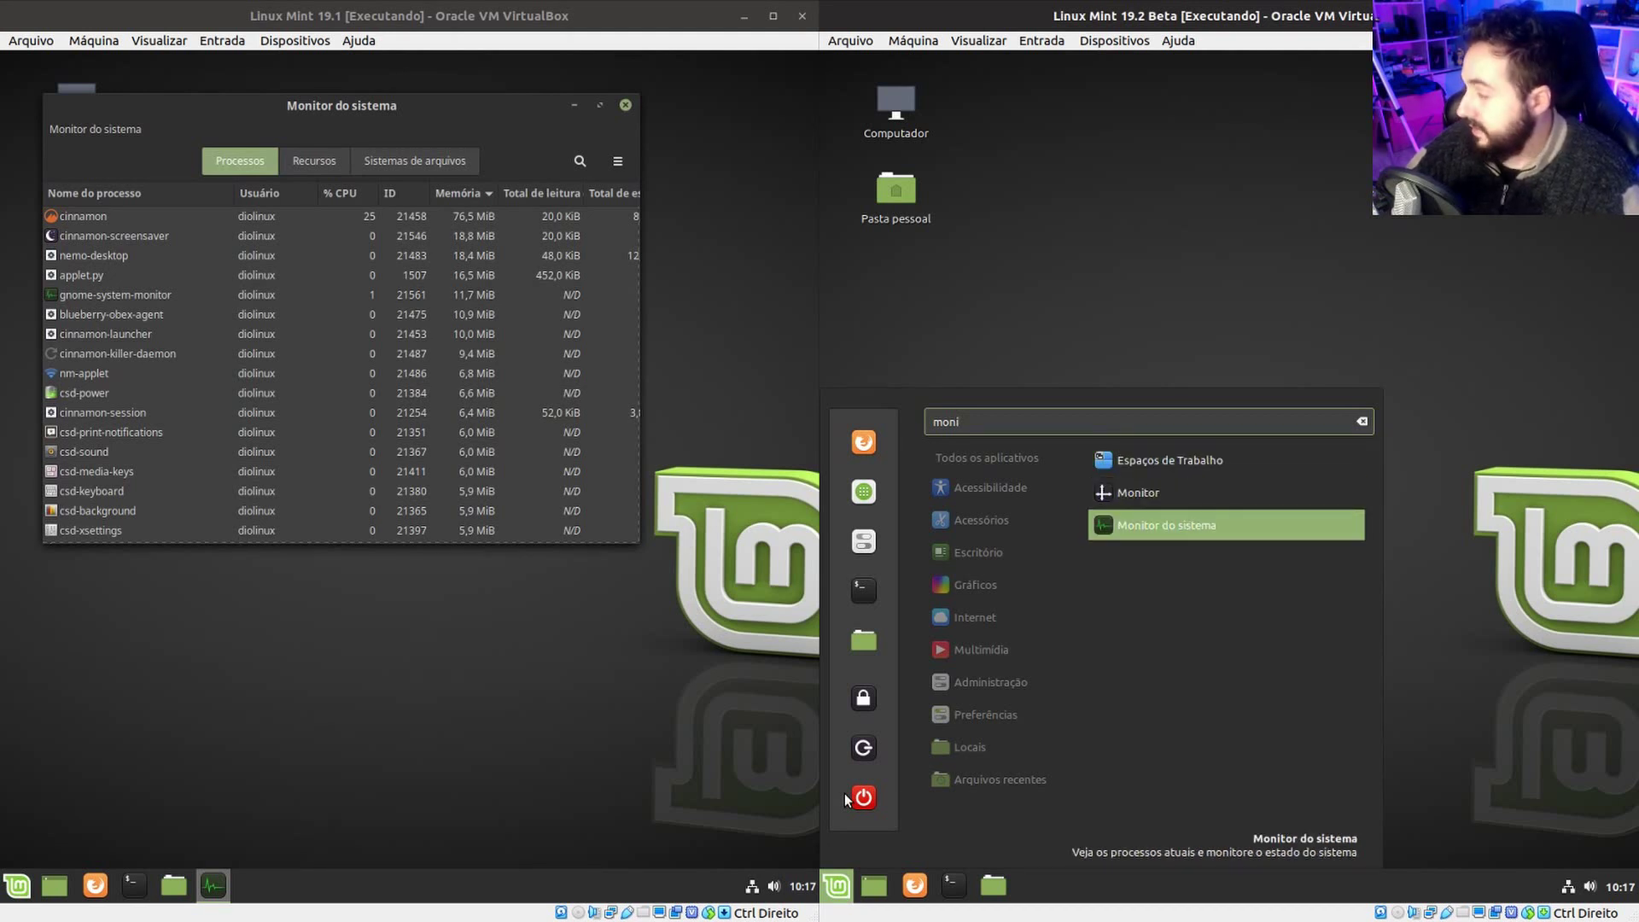
pyautogui.press('Return')
# Align both system monitor windows and select the cinnamon process (about 76 MiB vs 73 MiB).
pyautogui.moveTo(504, 104); pyautogui.dragTo(501, 304)
pyautogui.moveTo(1248, 125); pyautogui.dragTo(1203, 252)
pyautogui.moveTo(478, 246); pyautogui.dragTo(503, 244)
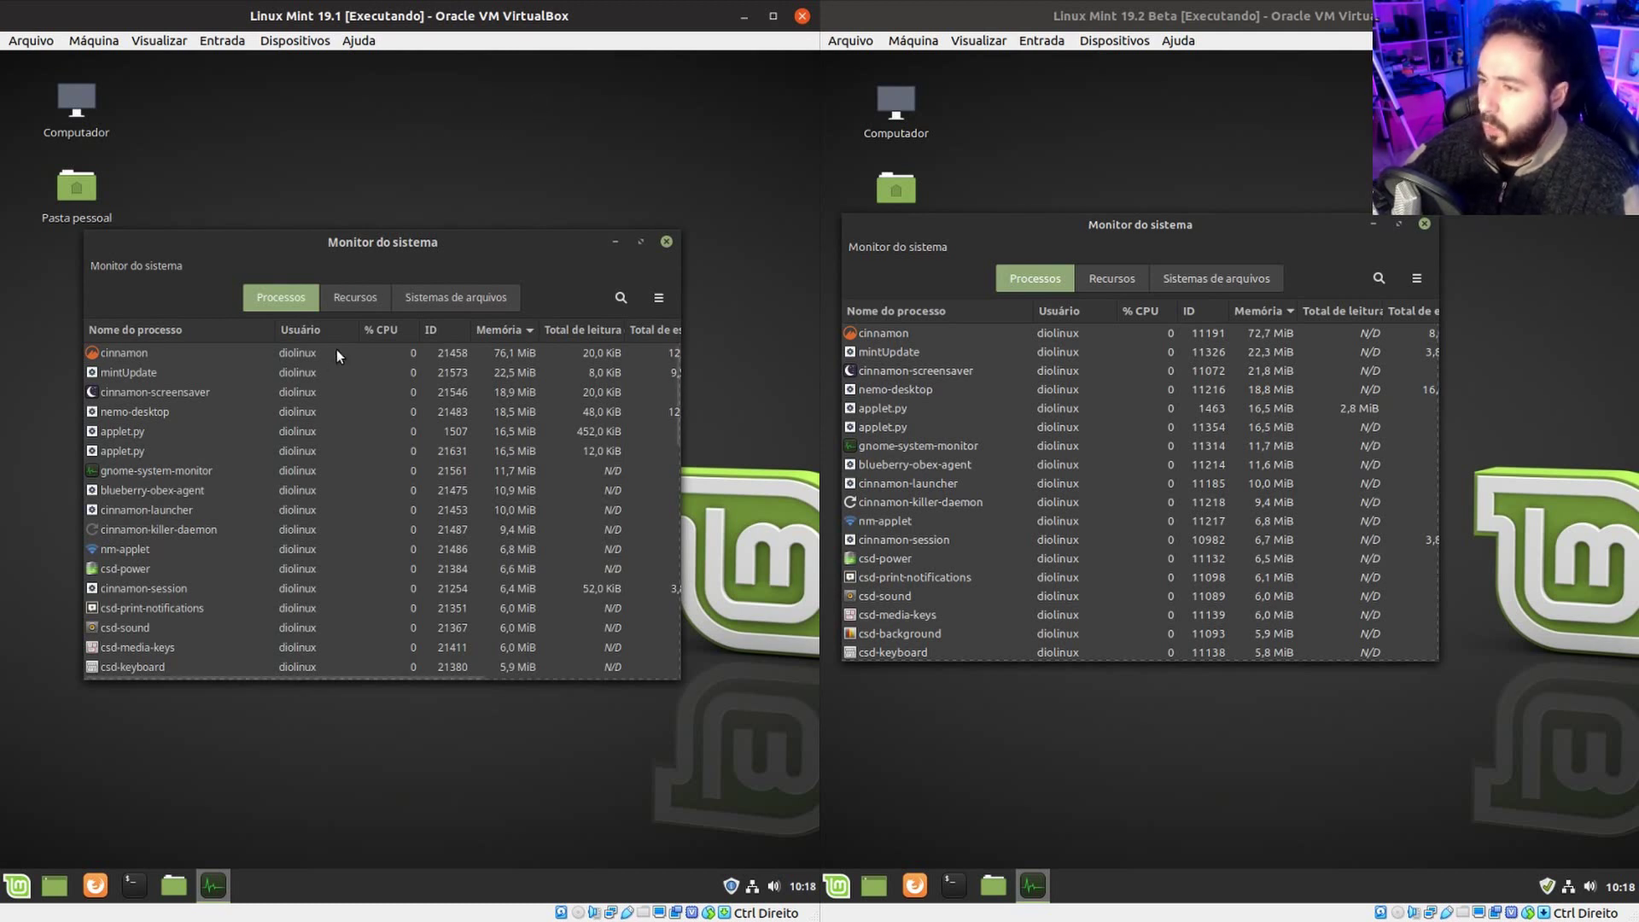
pyautogui.moveTo(1284, 233); pyautogui.dragTo(1292, 270)
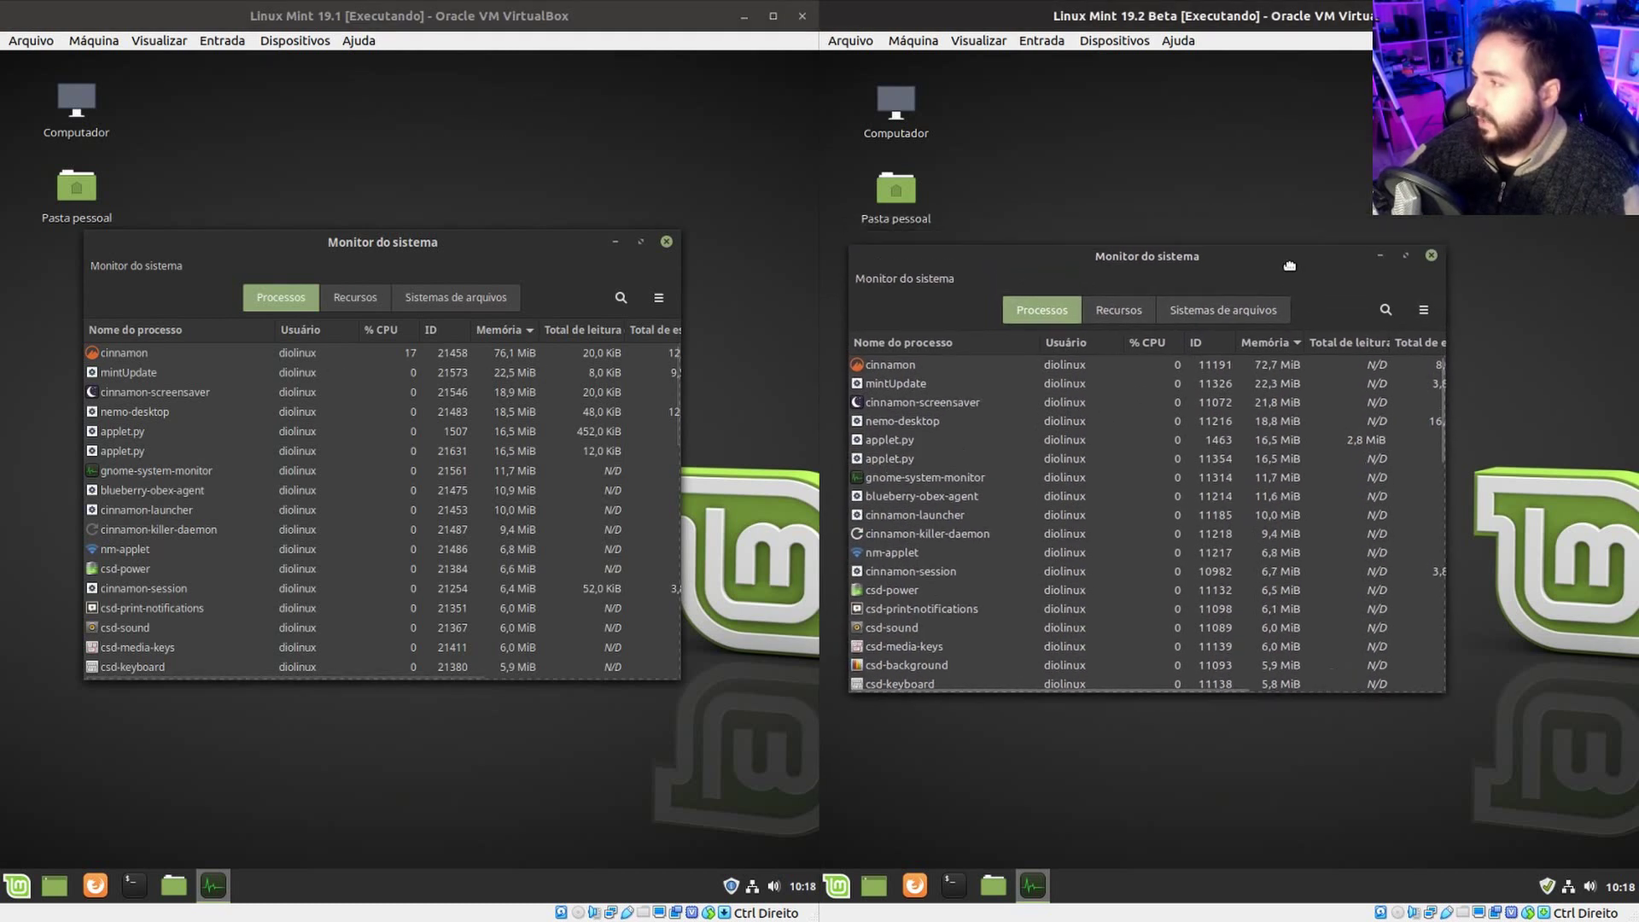
pyautogui.click(1231, 369)
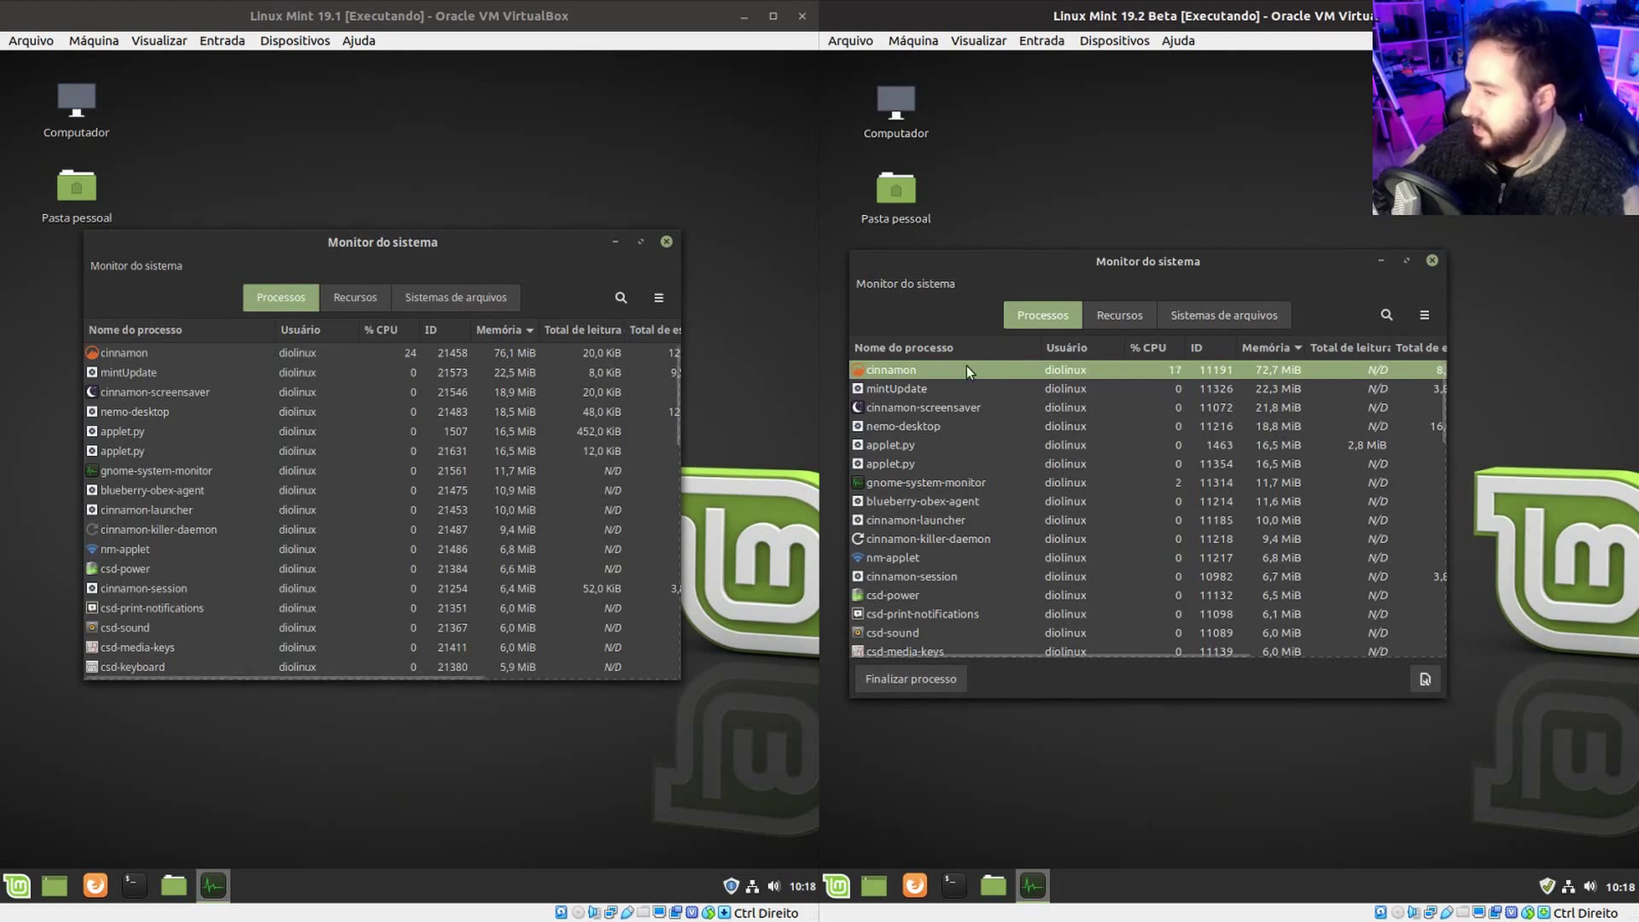
pyautogui.moveTo(1115, 326); pyautogui.dragTo(1130, 308)
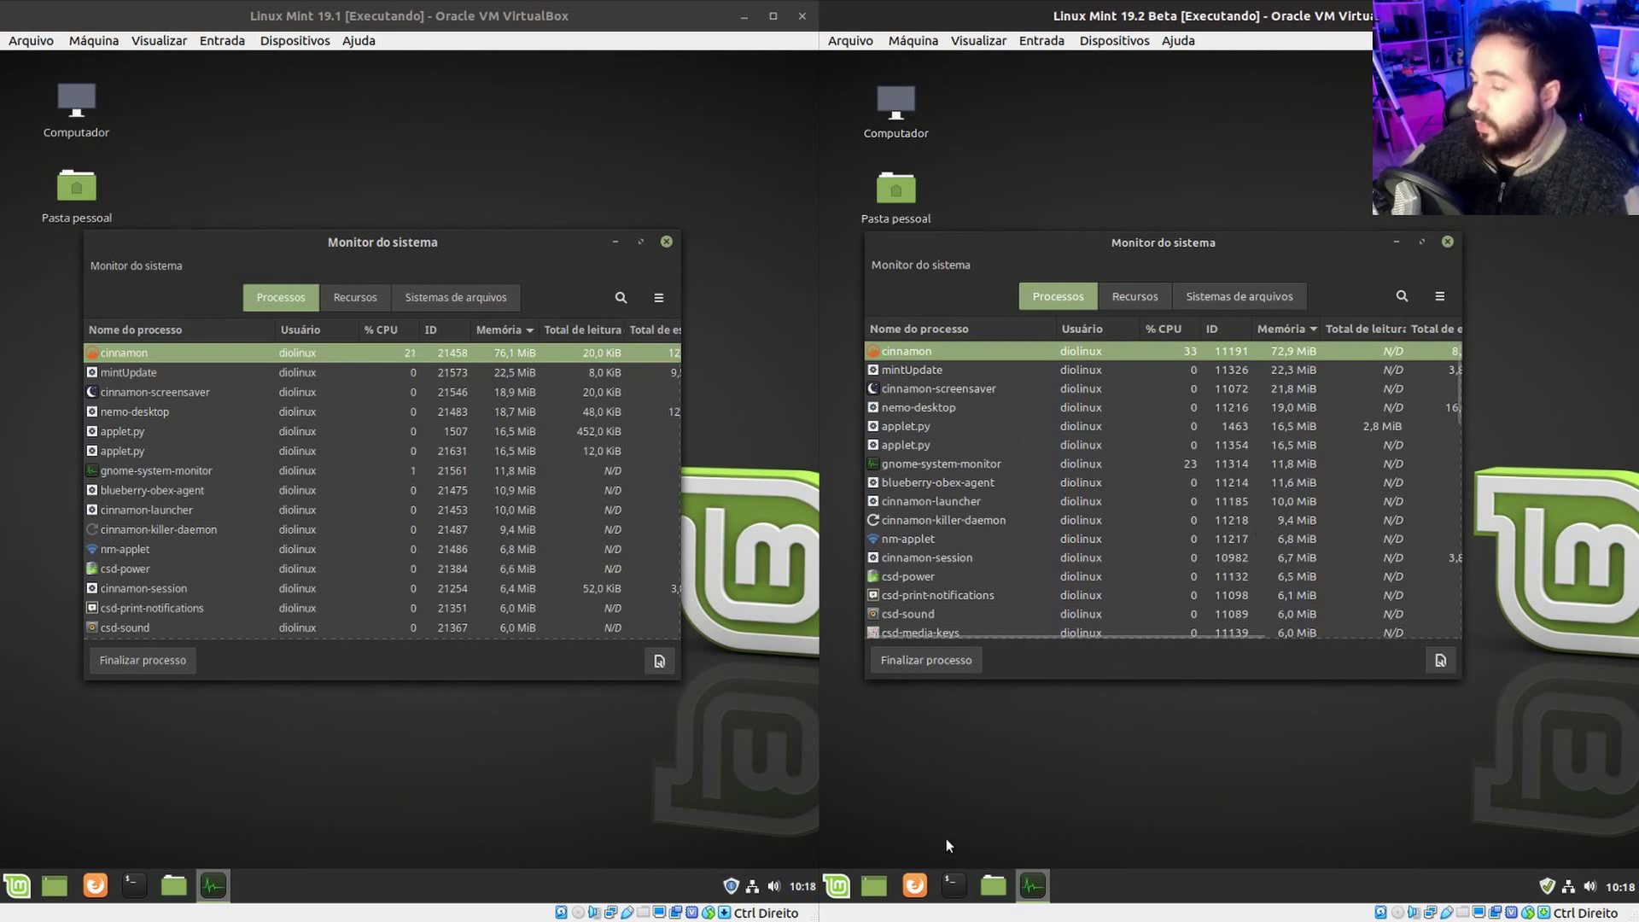
# Open a terminal from the 19.2 desktop's Abrir no Terminal option.
pyautogui.rightClick(982, 724)
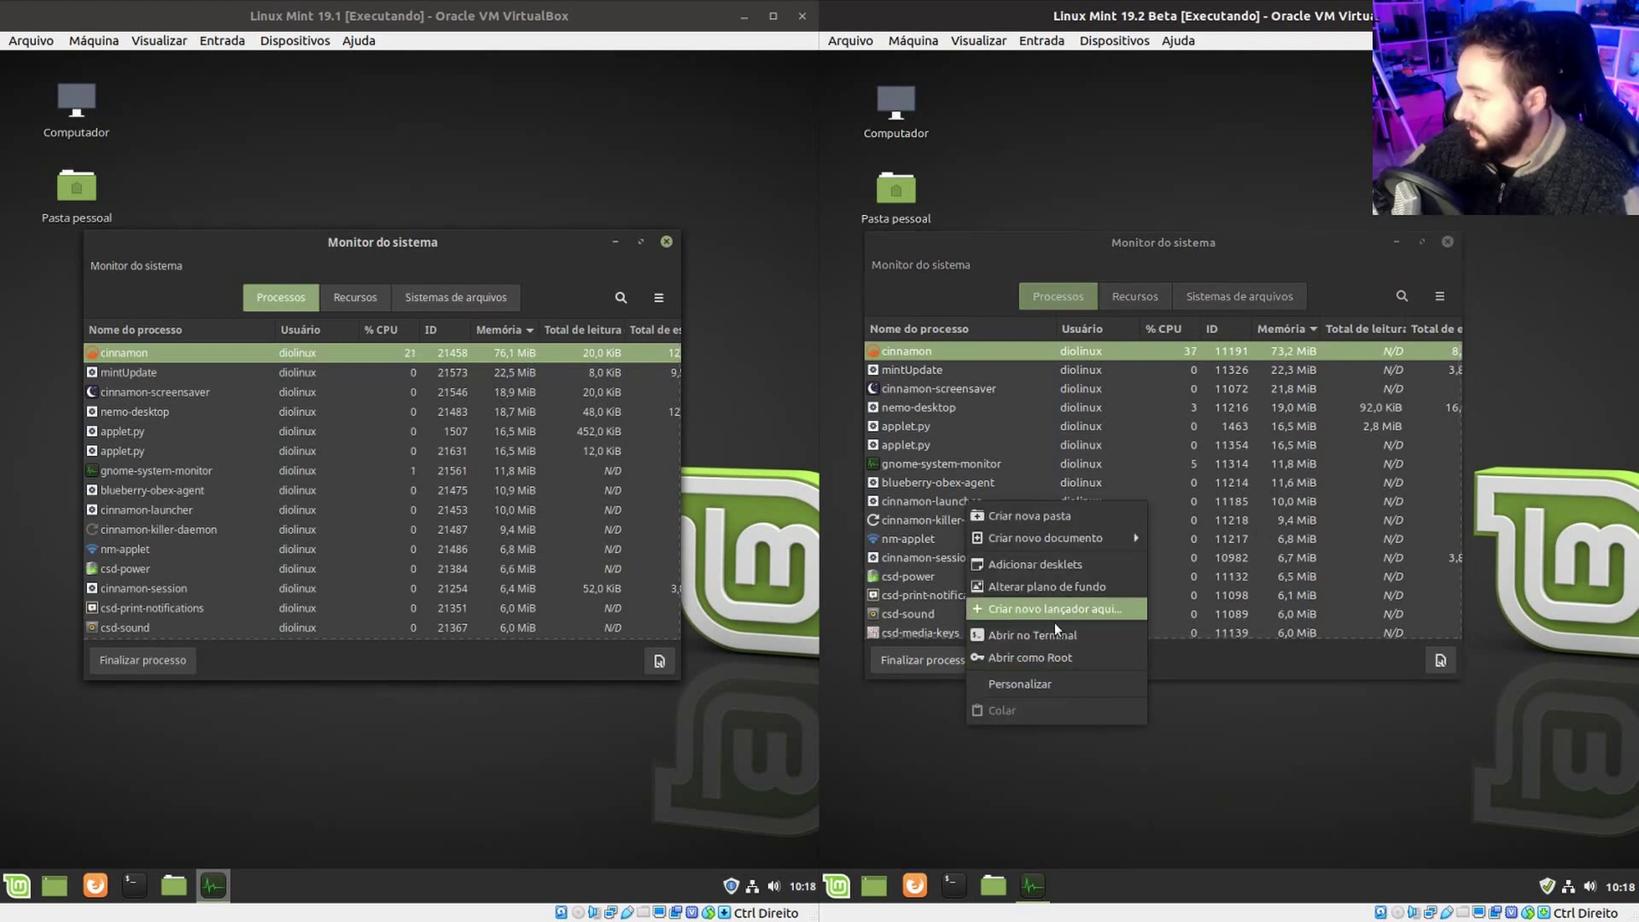
pyautogui.click(1054, 630)
pyautogui.rightClick(386, 750)
# Run free -h in both VMs: 3,9G total, 551M used on 19.1, 541M on 19.2, 2,0G swap.
pyautogui.click(443, 704)
pyautogui.write('free -')
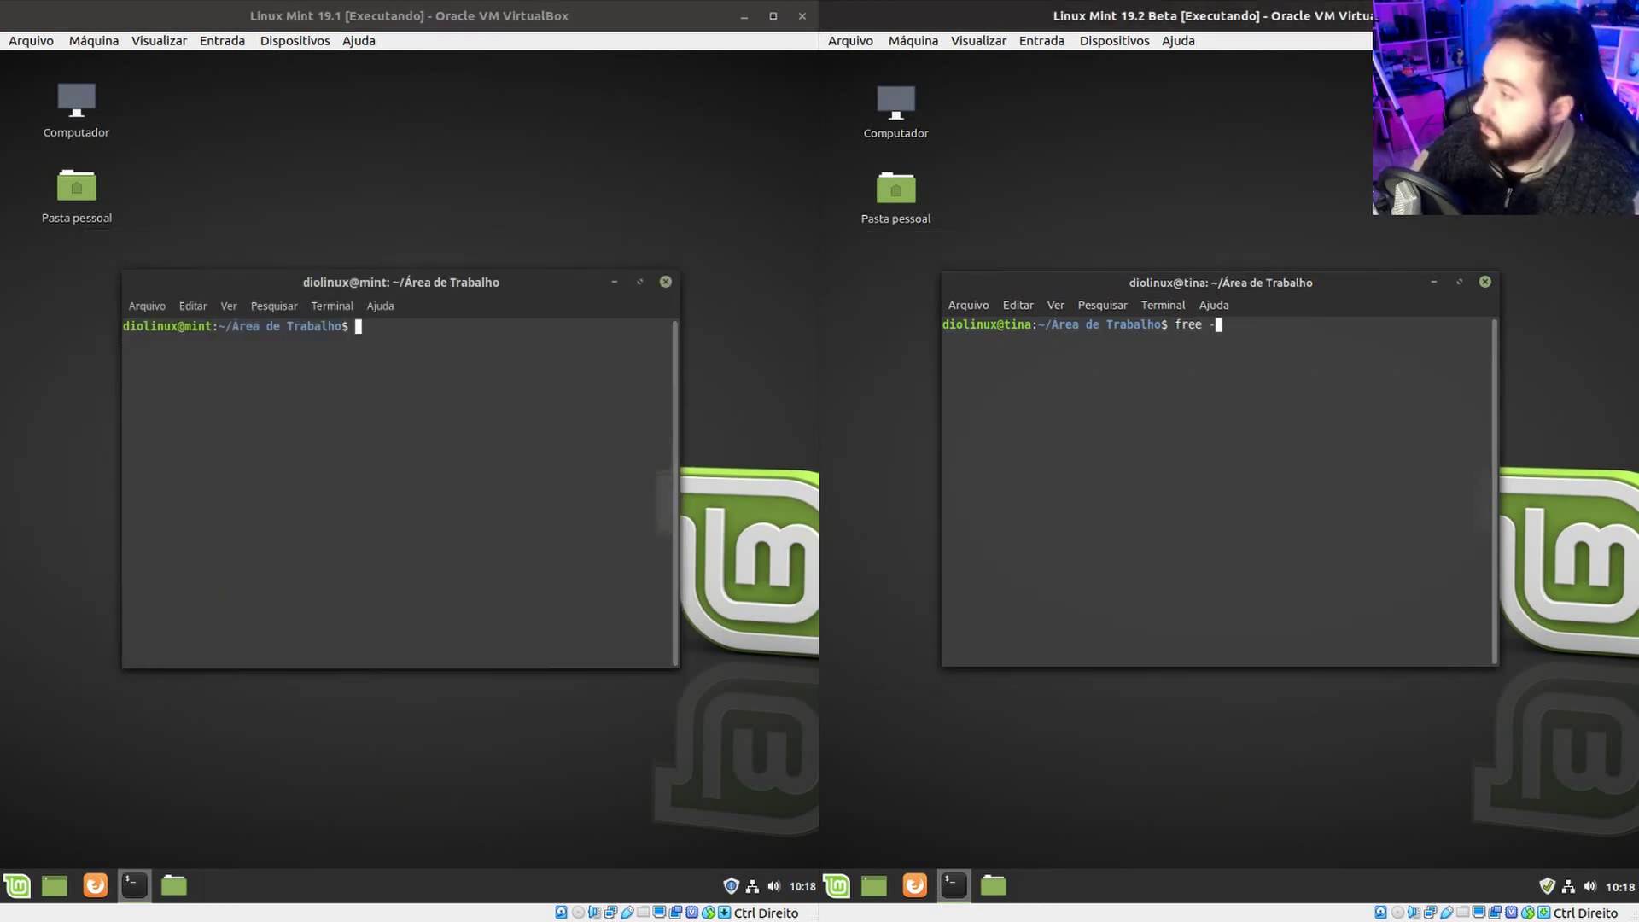
pyautogui.write('h')
pyautogui.press('Return')
pyautogui.click(432, 461)
pyautogui.write('gree -h')
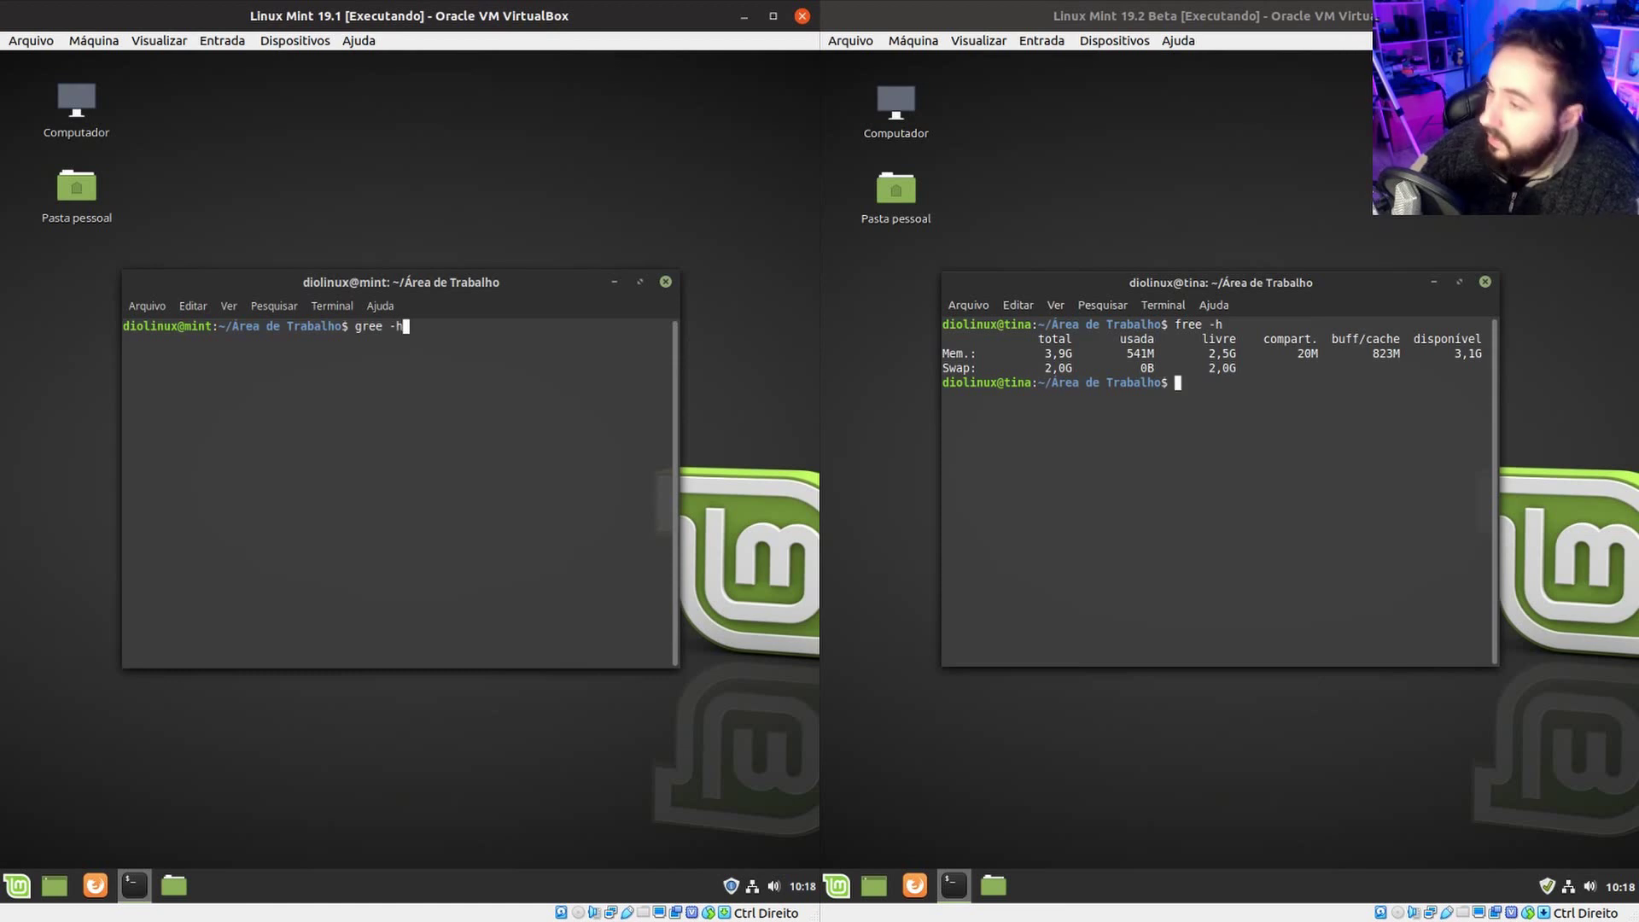
pyautogui.press('Left')
pyautogui.press('Left')
pyautogui.press('Left')
pyautogui.press('Left')
pyautogui.press('Left')
pyautogui.press('Left')
pyautogui.press('BackSpace')
pyautogui.write('f')
pyautogui.press('Return')
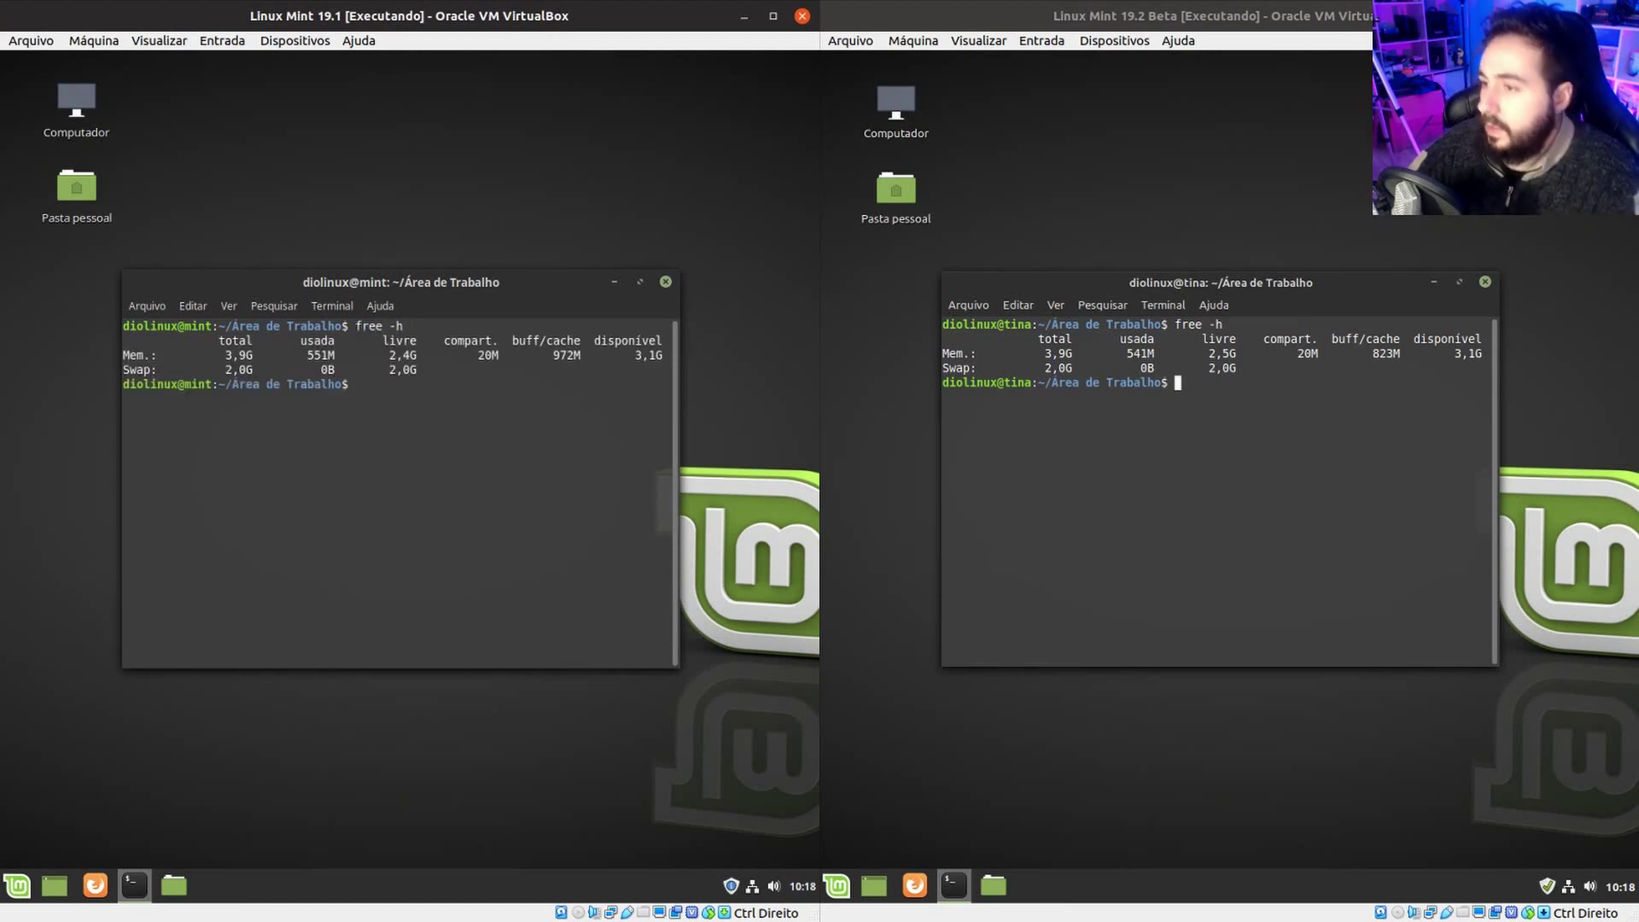
pyautogui.click(1131, 354)
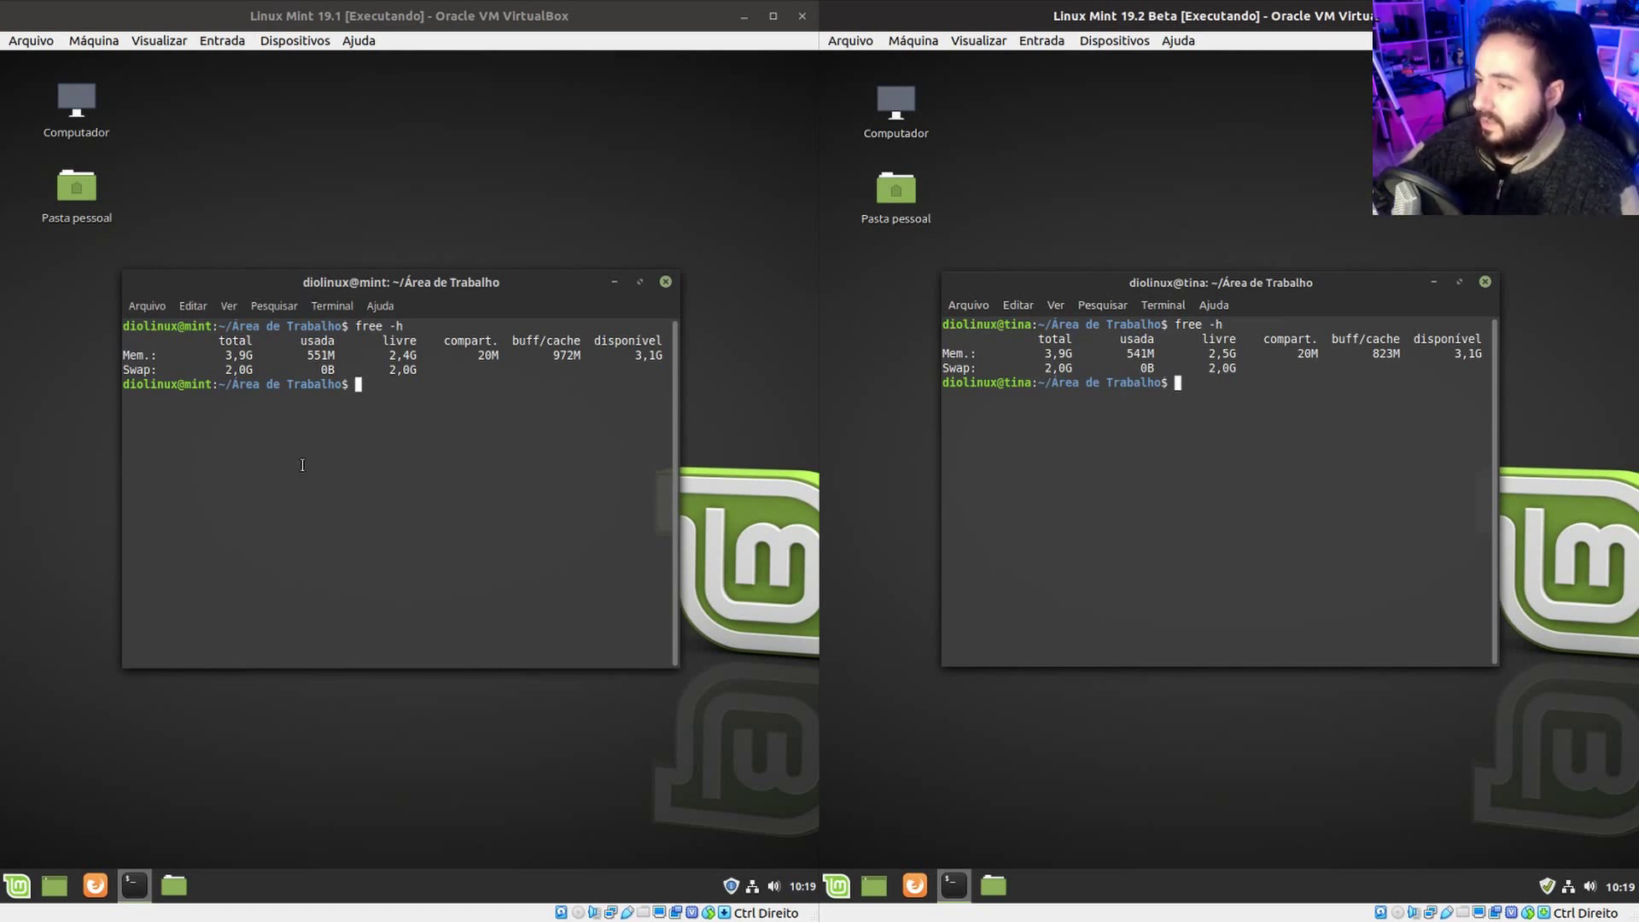
pyautogui.moveTo(1262, 352); pyautogui.dragTo(1162, 376)
# In 19.2's Nemo, browse to Sistema de arquivos and select the 2,1 GB swapfile.
pyautogui.doubleClick(896, 190)
pyautogui.click(925, 423)
pyautogui.click(967, 471)
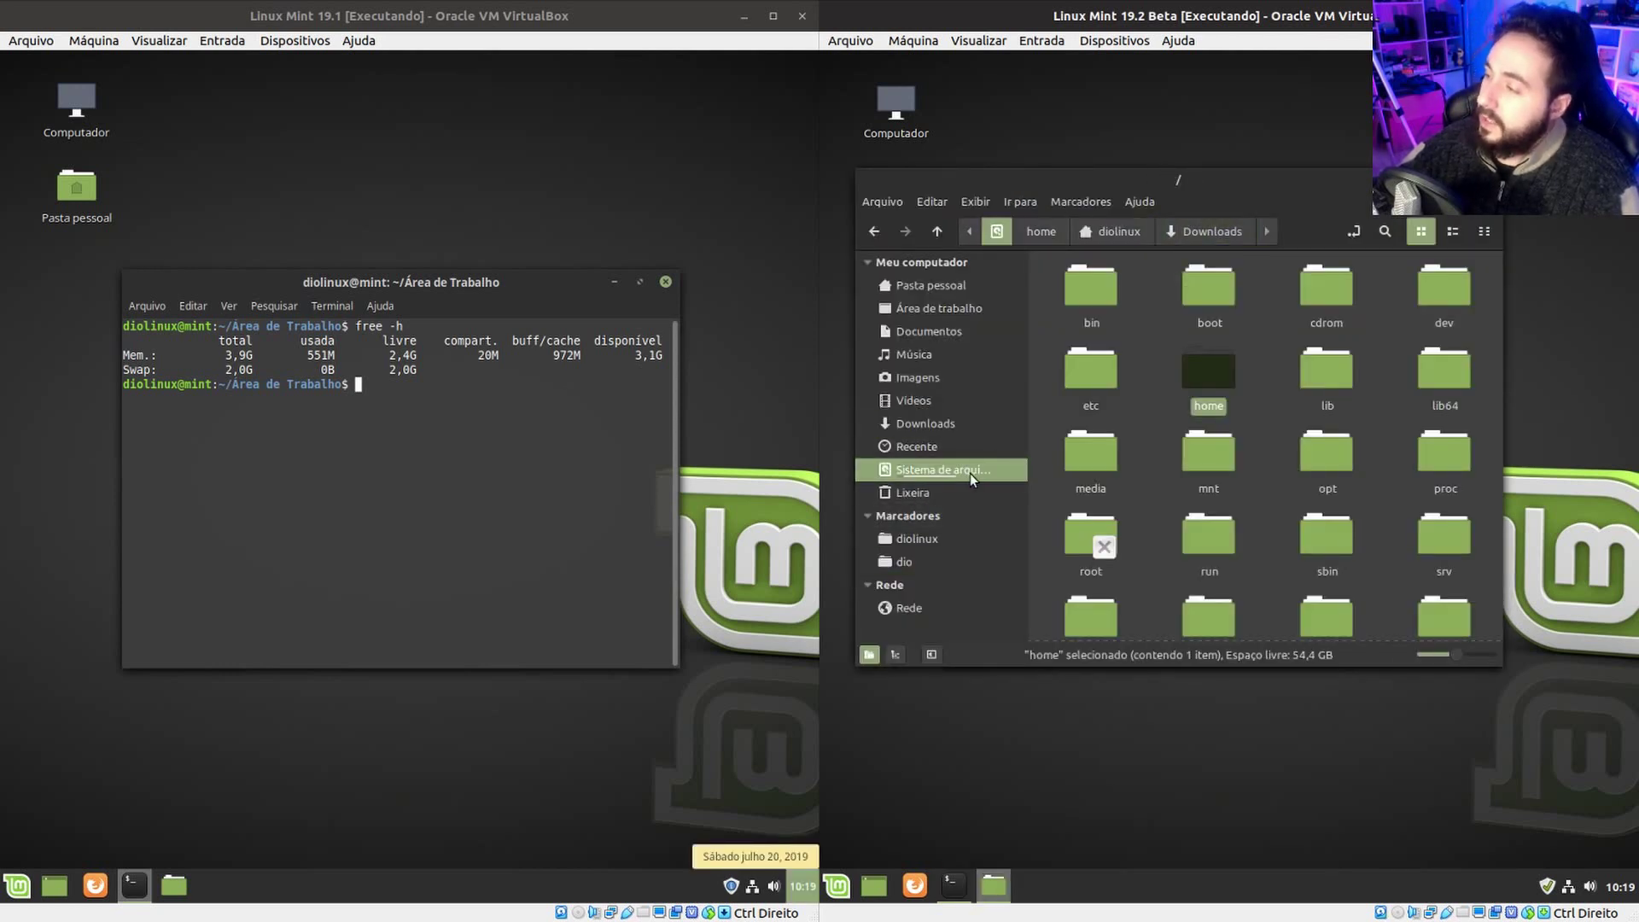
pyautogui.click(1291, 531)
pyautogui.scroll(-3, 1292, 531)
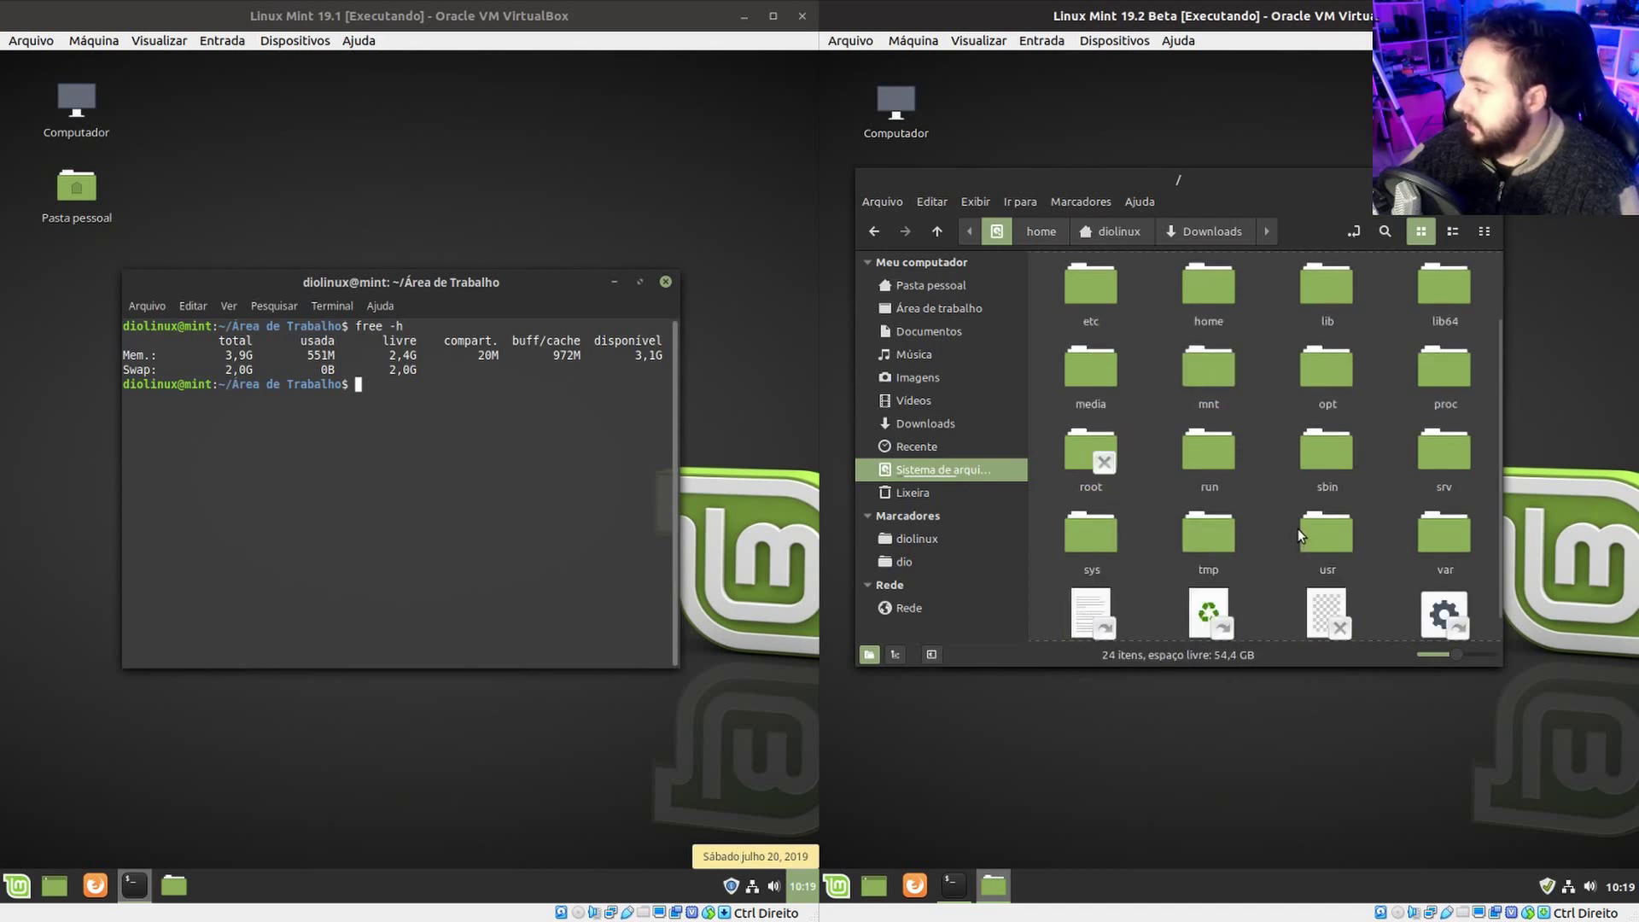
pyautogui.click(1325, 588)
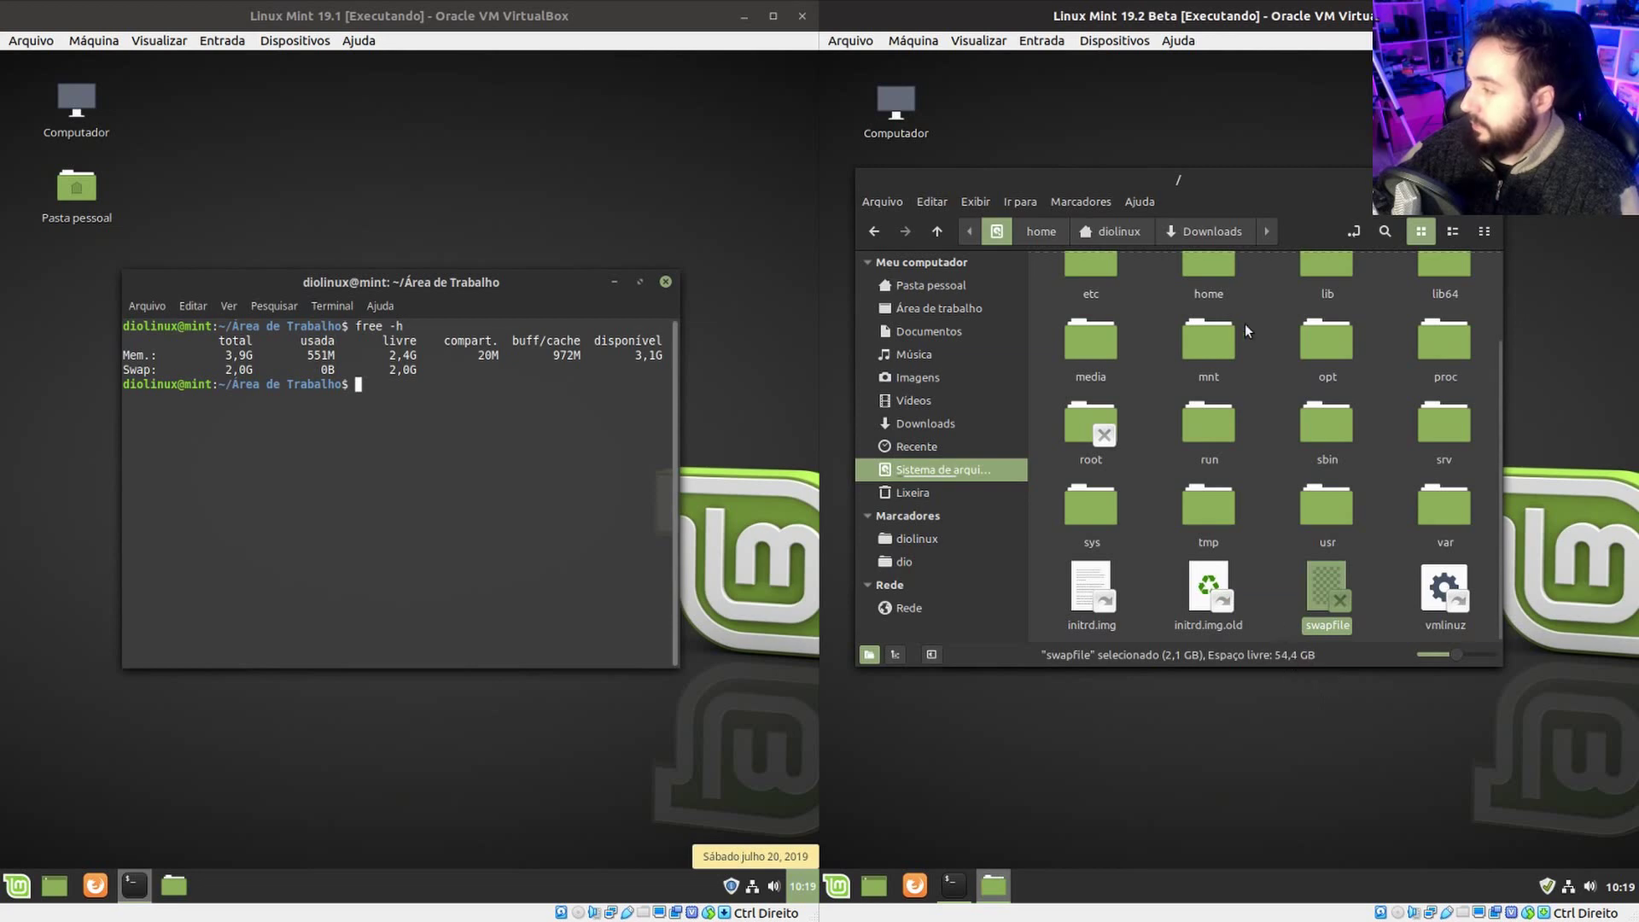
pyautogui.moveTo(1296, 182); pyautogui.dragTo(1346, 175)
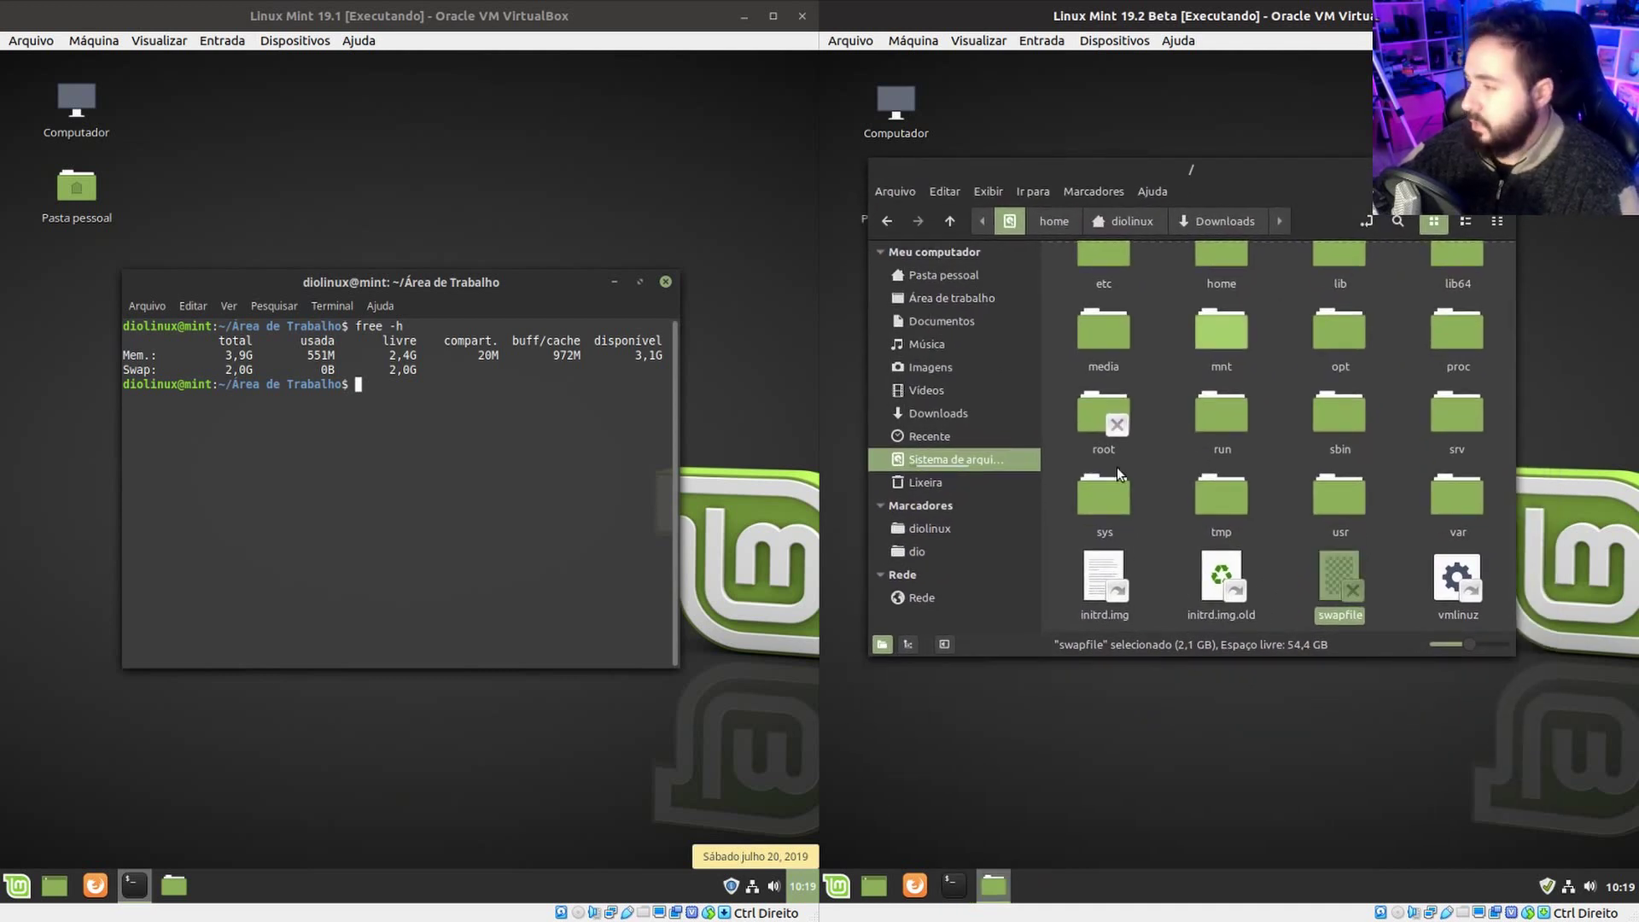
pyautogui.click(1352, 567)
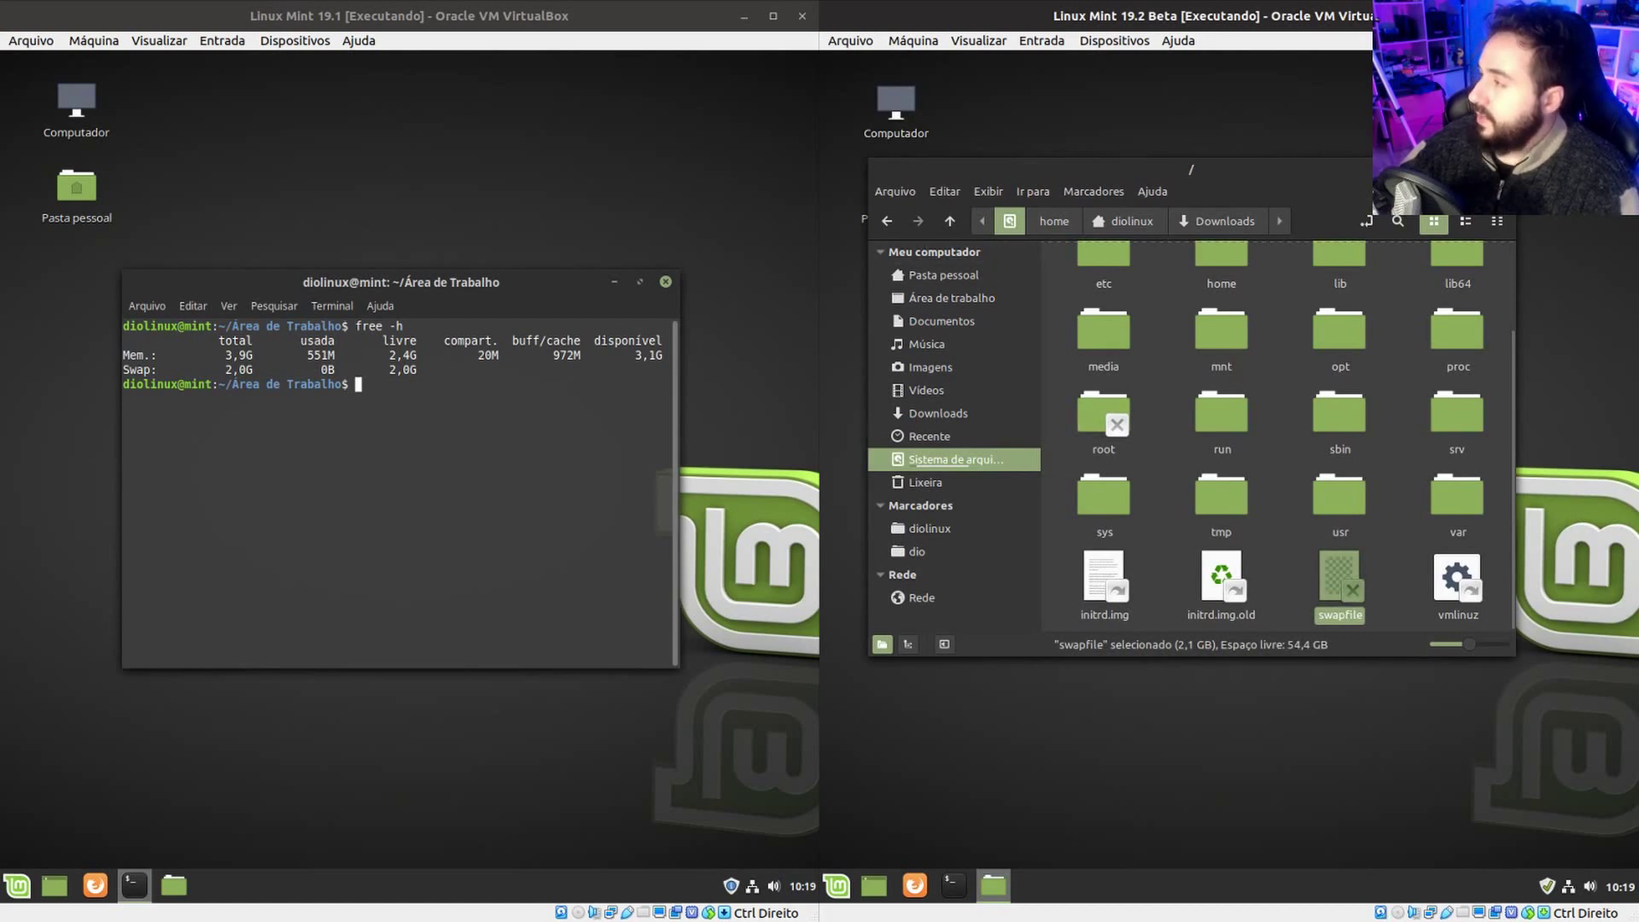